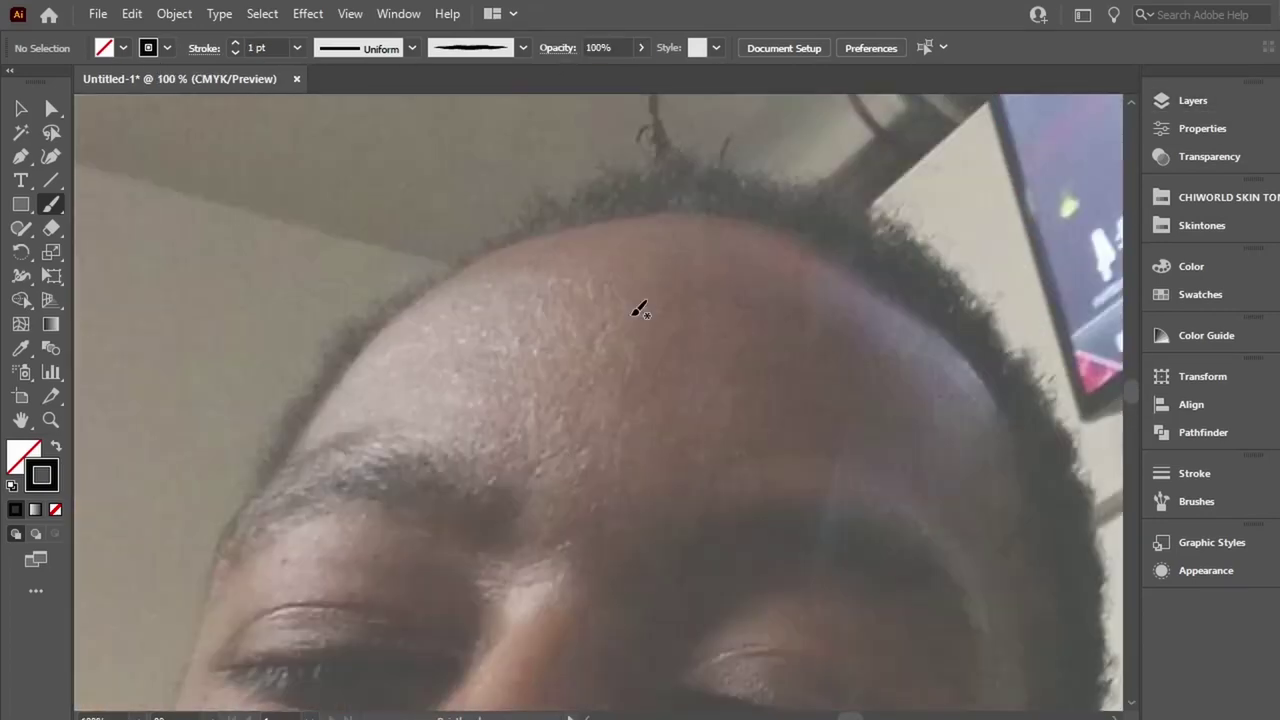
Brush over the nose bridge, both nostril edges and the curve under the nostril.
left_click_drag(514, 165, 400, 313)
mouse_move(365, 362)
left_mouse_down()
mouse_move(327, 443)
mouse_move(323, 500)
left_mouse_up()
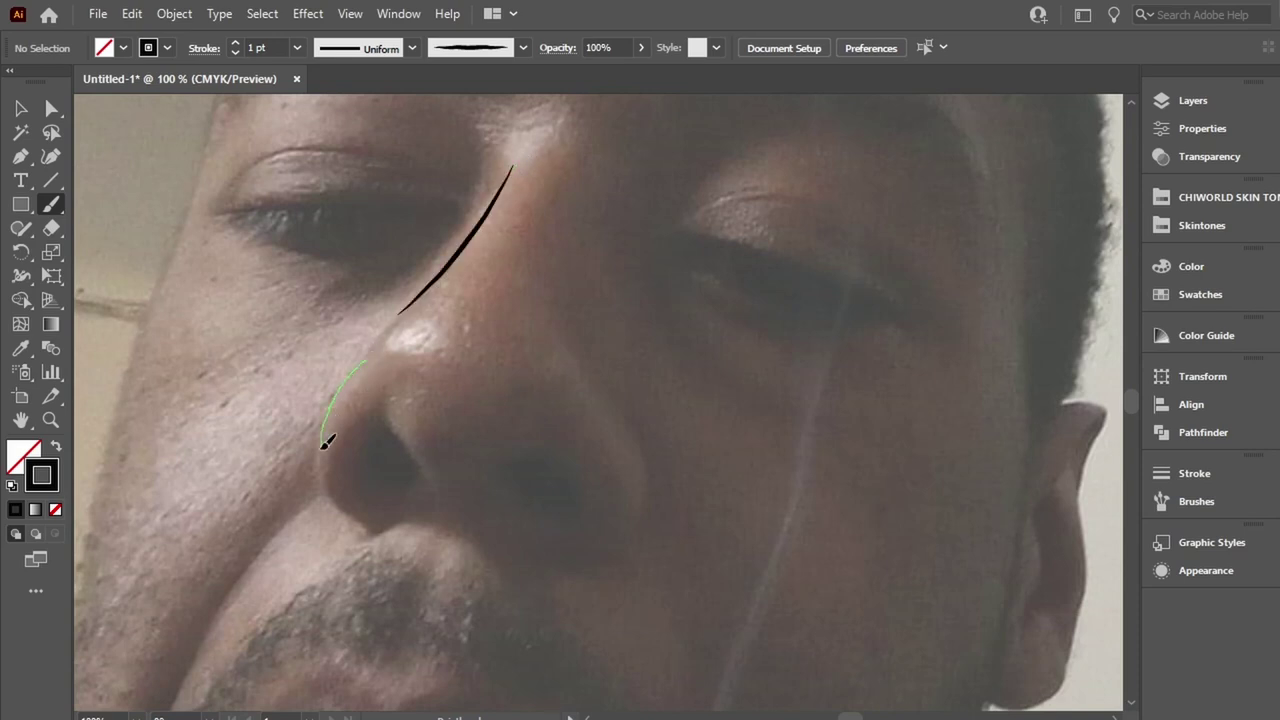
left_click_drag(406, 444, 460, 466)
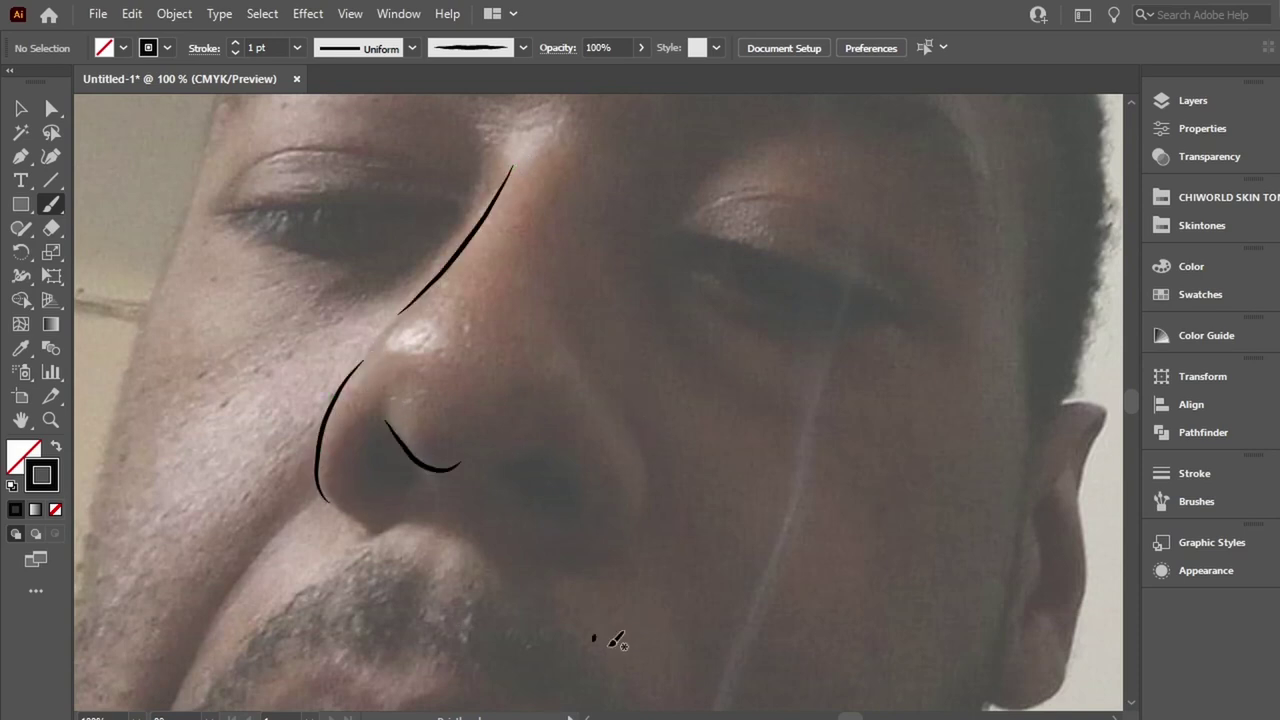
left_click_drag(585, 550, 613, 412)
scroll(418, 470, "down", 5)
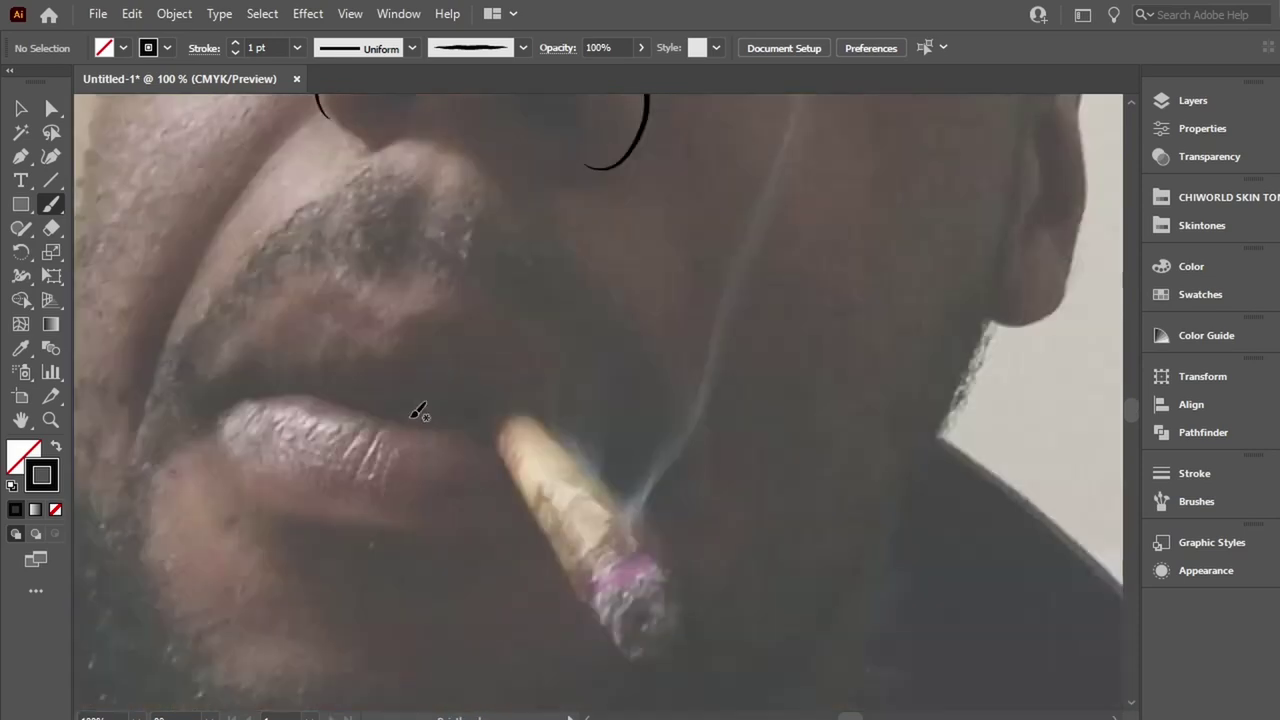
scroll(374, 371, "left", 5)
scroll(374, 371, "up", 3)
Trace the cheek fold toward the mouth, plus the left eyelid's lower edge and crease.
left_click_drag(573, 588, 700, 300)
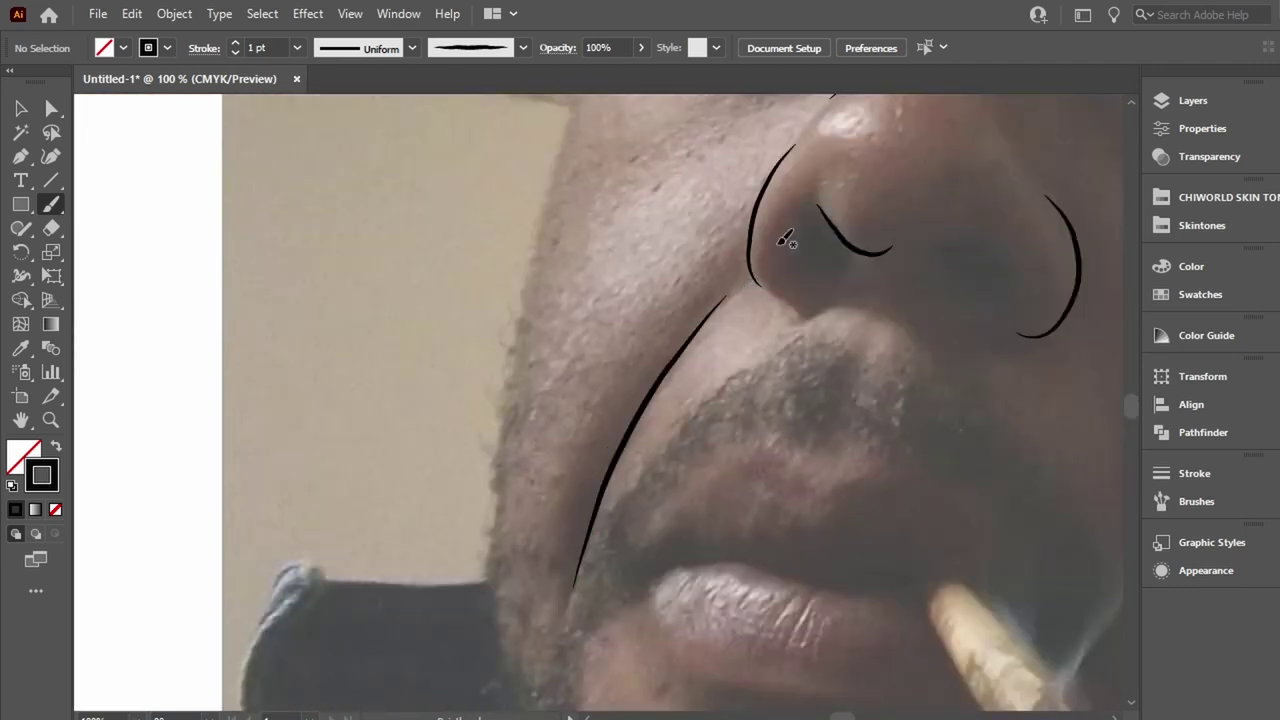
scroll(609, 468, "up", 3)
scroll(609, 468, "right", 5)
scroll(609, 468, "up", 3)
scroll(609, 468, "left", 3)
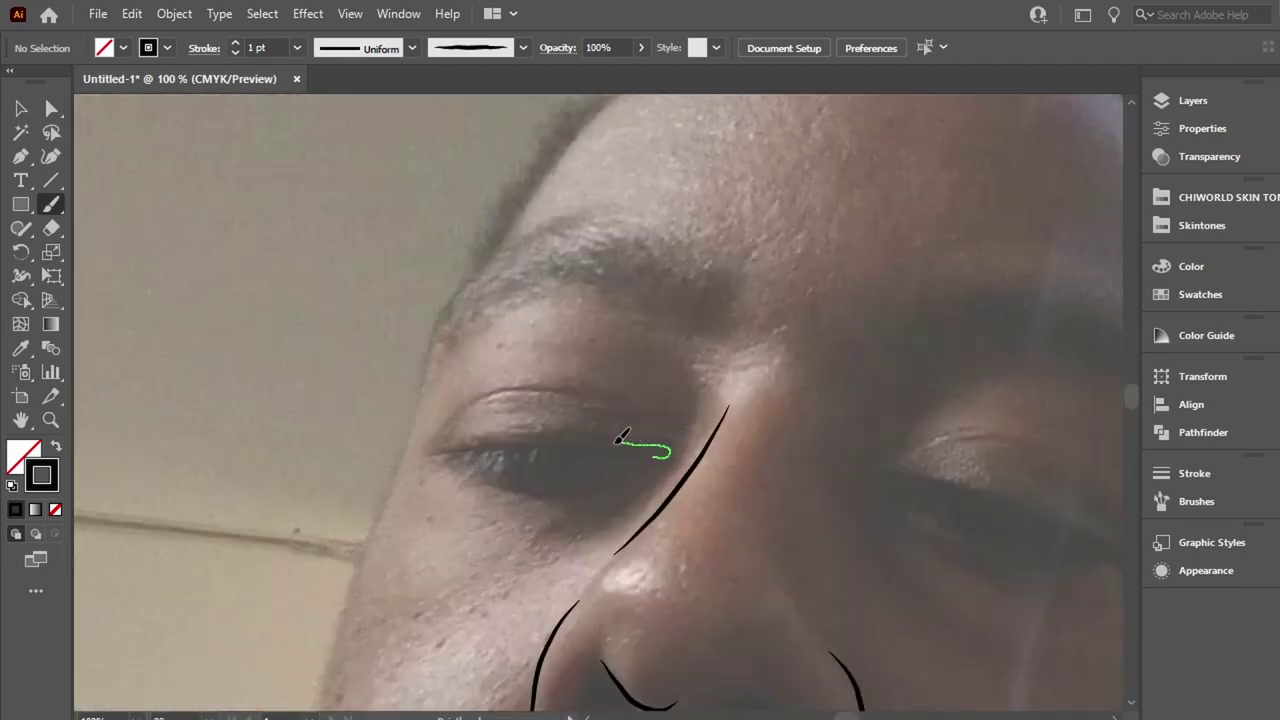
left_click_drag(616, 440, 418, 458)
left_click_drag(598, 400, 436, 437)
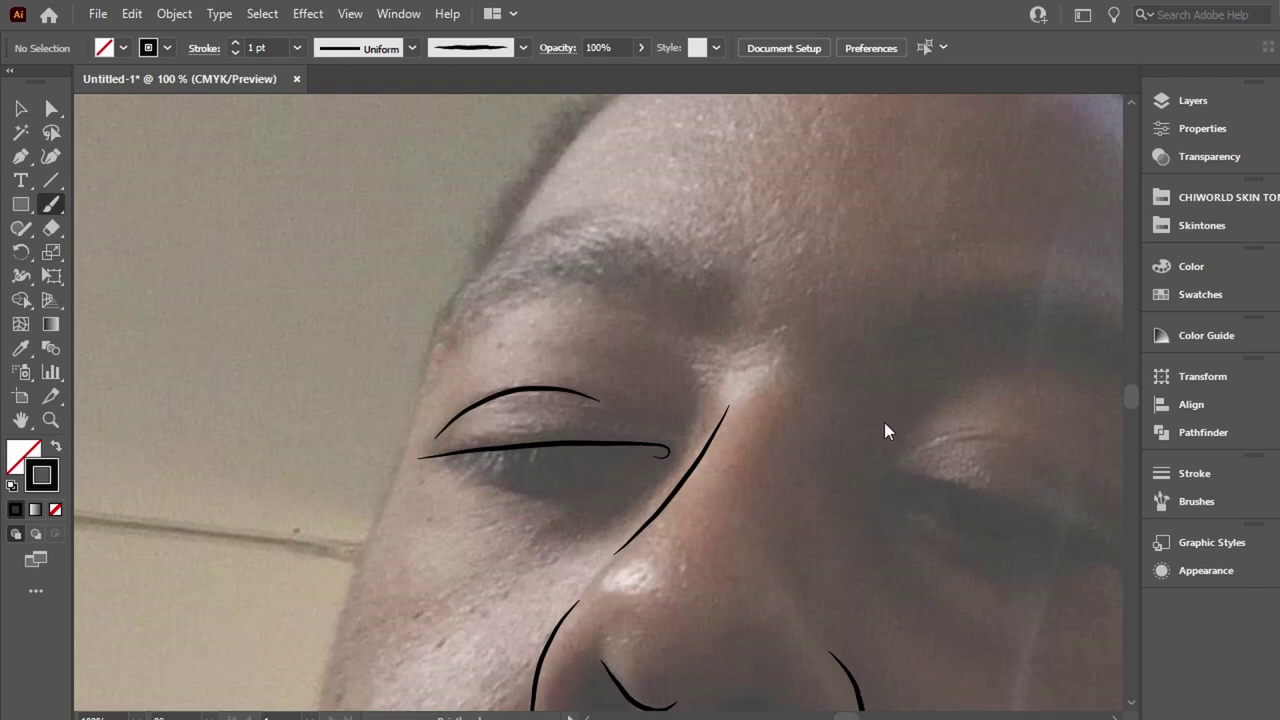
Trace the right eyelid and the line beneath the right eye.
scroll(912, 452, "right", 5)
mouse_move(510, 450)
left_mouse_down()
mouse_move(603, 430)
mouse_move(663, 488)
left_mouse_up()
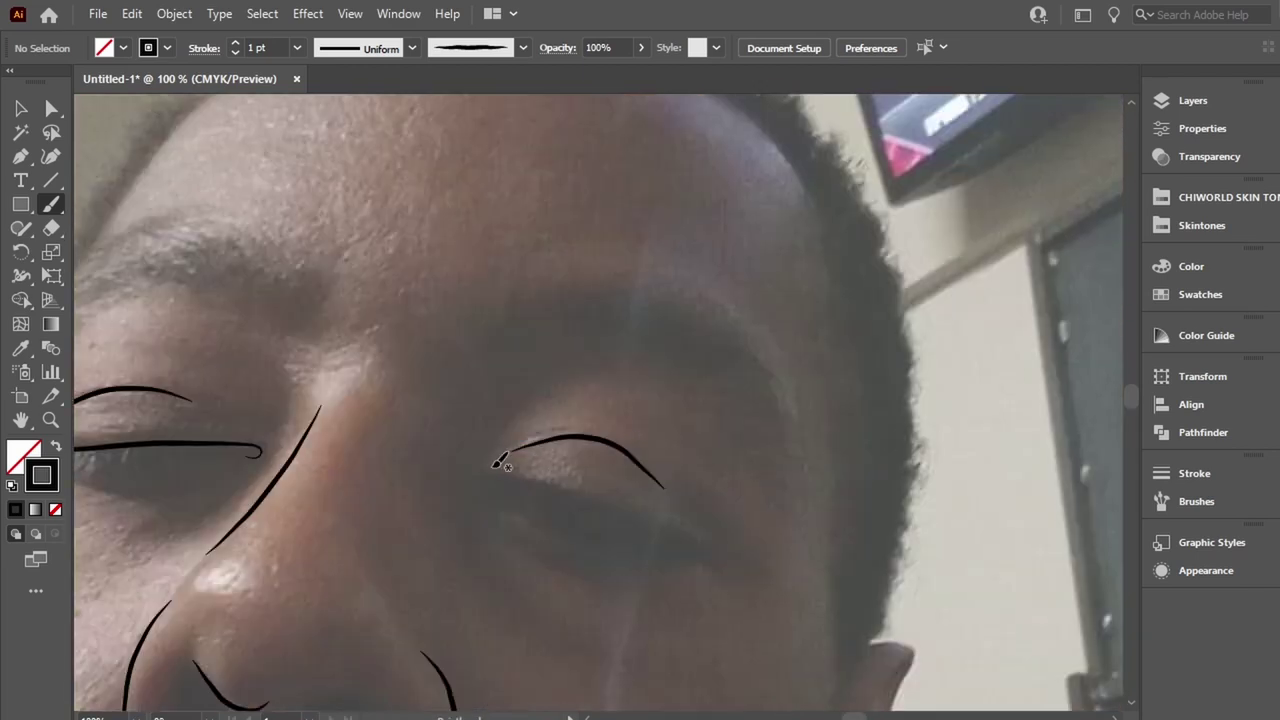
left_click_drag(540, 478, 703, 552)
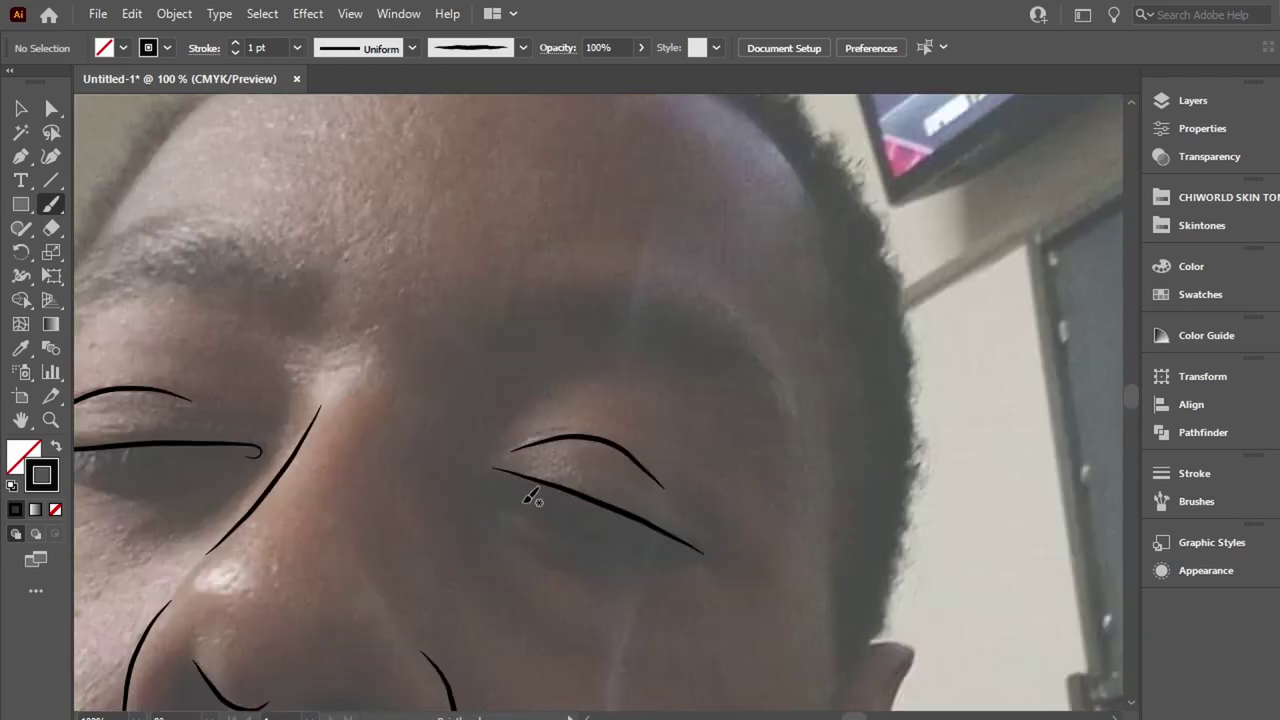
left_click_drag(466, 530, 543, 642)
scroll(722, 306, "down", 4)
scroll(722, 306, "up", 1)
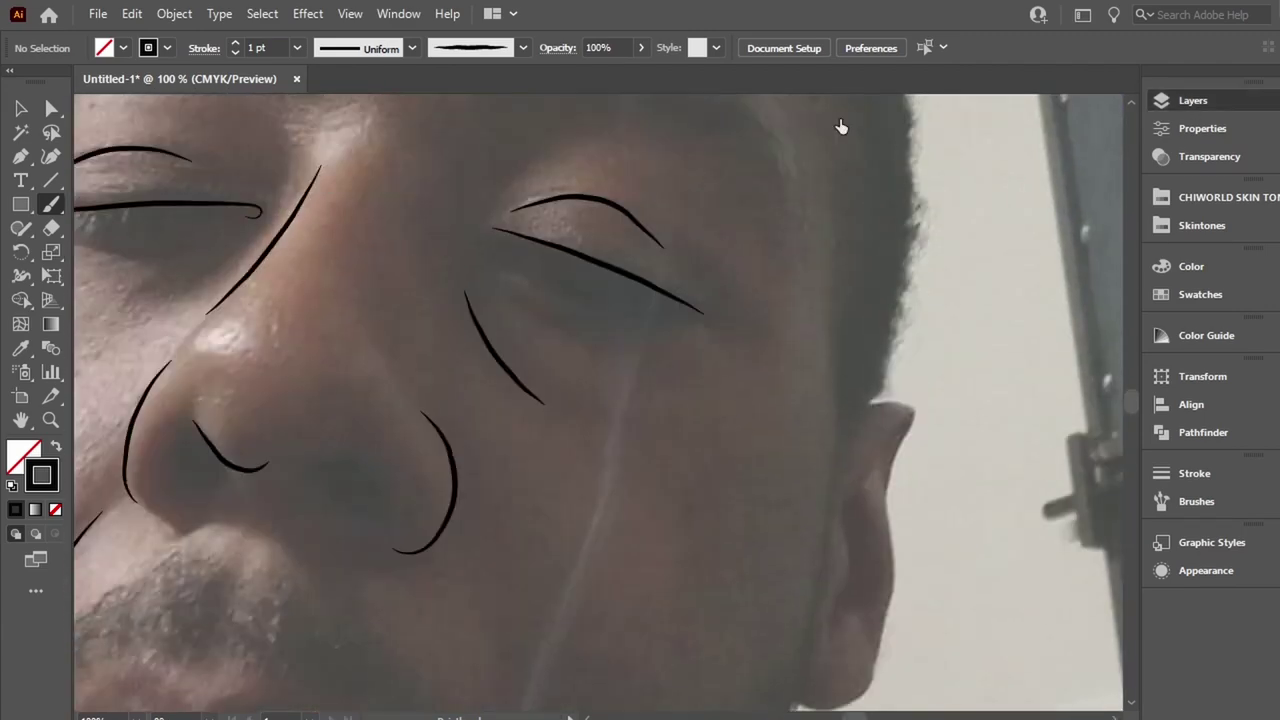
key("ctrl+shift+w")
key("ctrl+minus")
key("ctrl+minus")
key("ctrl+equal")
key("ctrl+equal")
key("ctrl+equal")
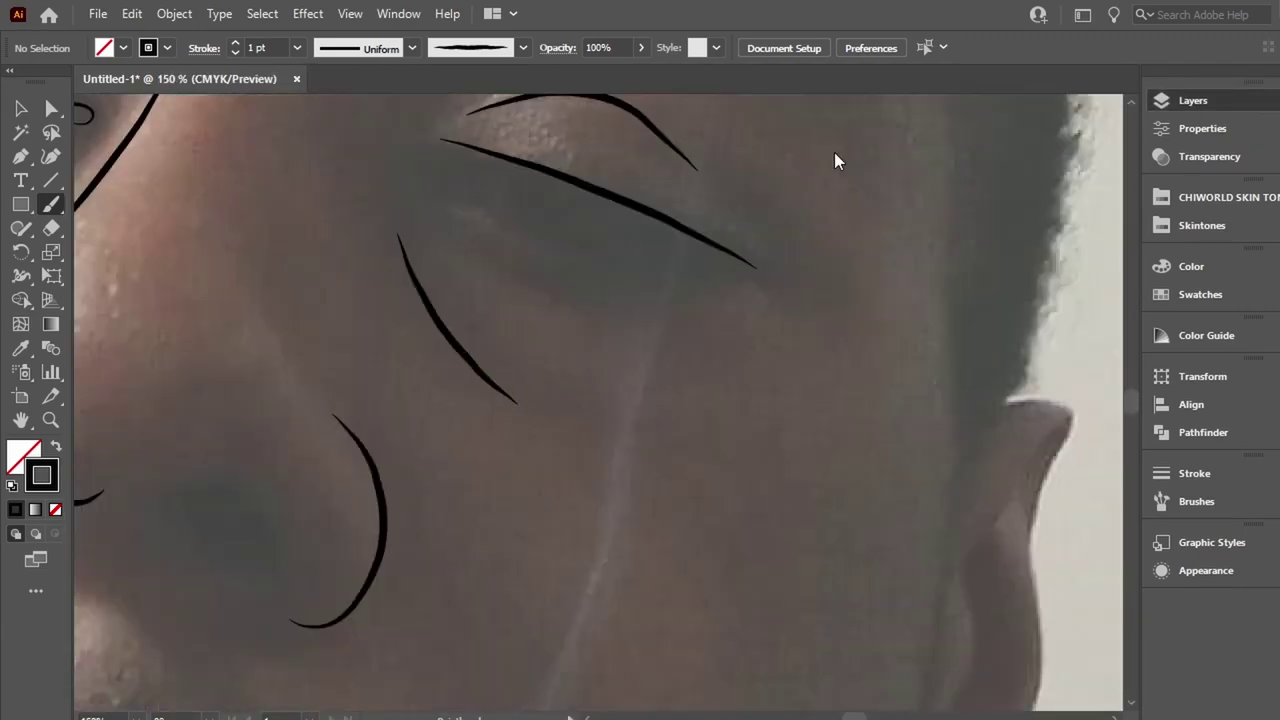
Select all traced facial strokes and reduce their stroke weight from 1 pt to 0.5 pt.
key("v")
left_click(429, 320)
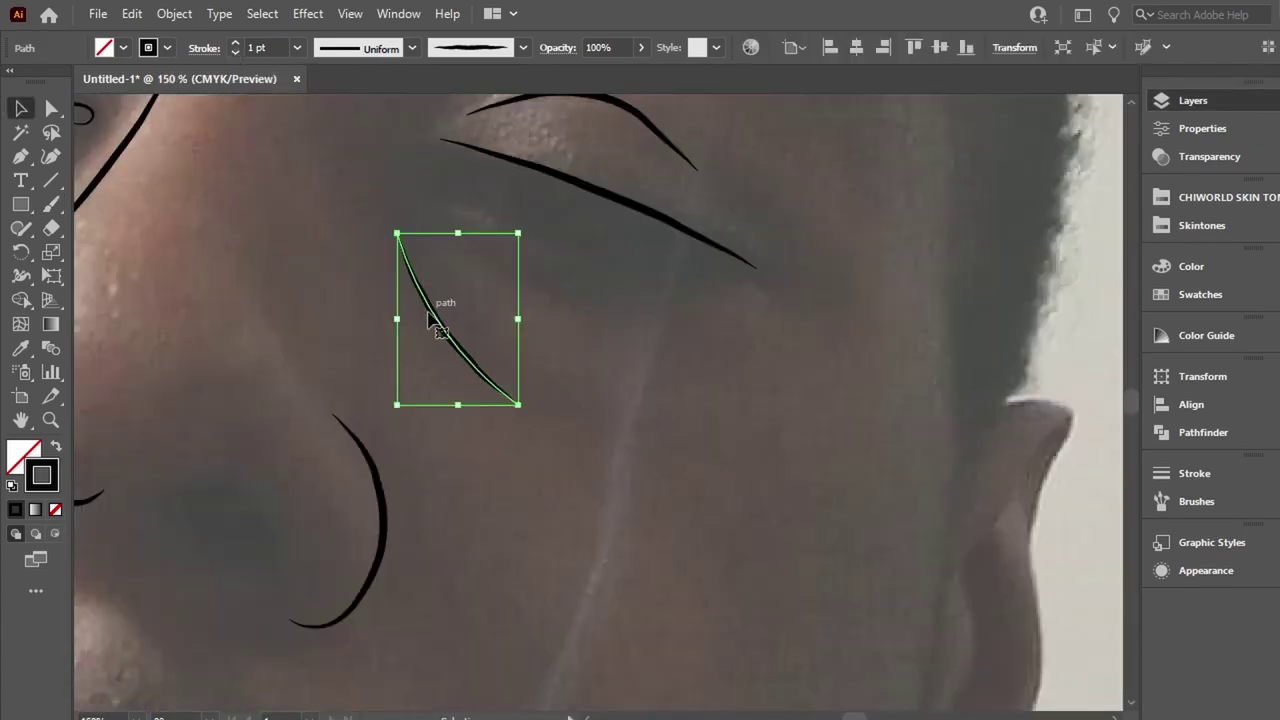
key("ctrl+minus")
key("ctrl+minus")
left_click(617, 600)
key("ctrl+a")
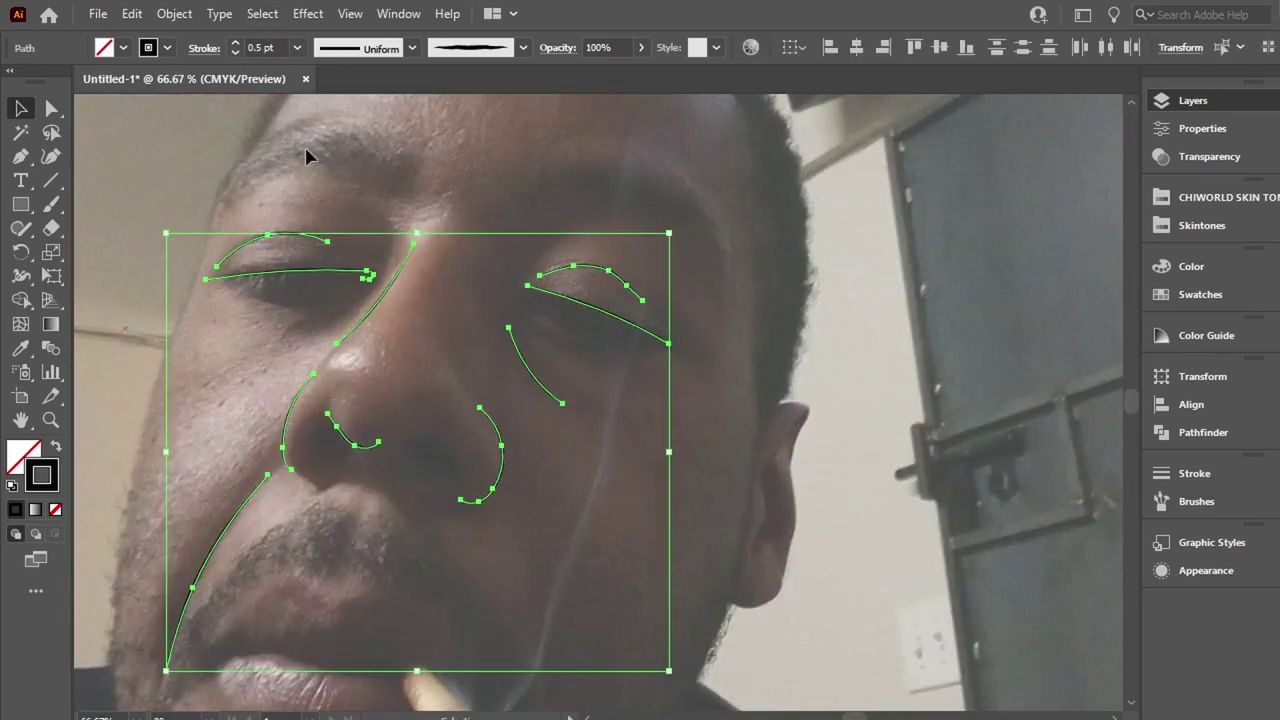
left_click(643, 374)
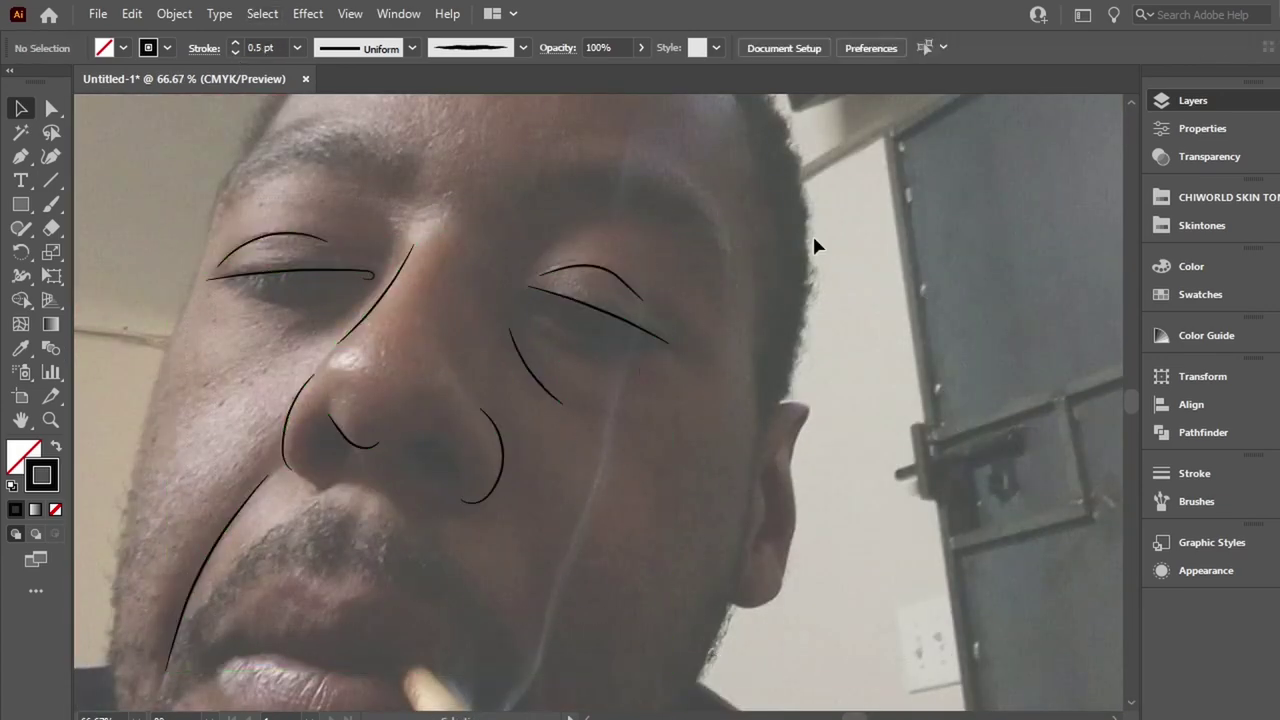
key("ctrl+equal")
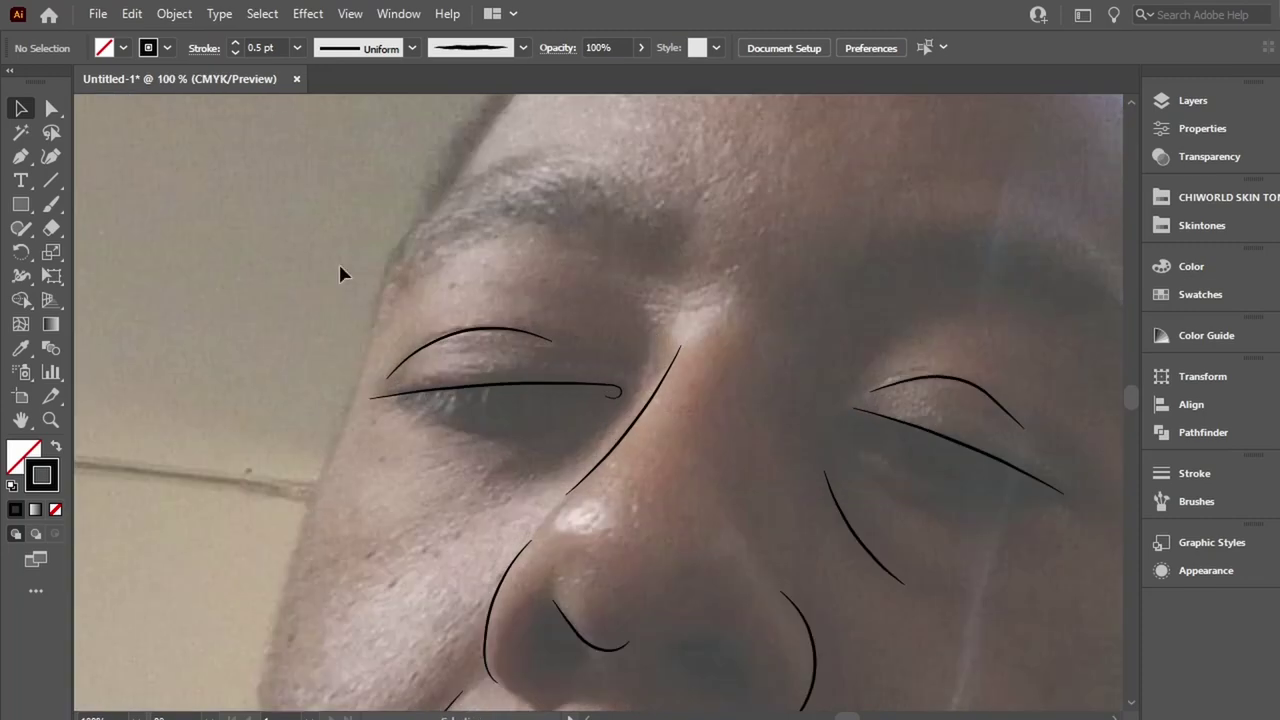
key("b")
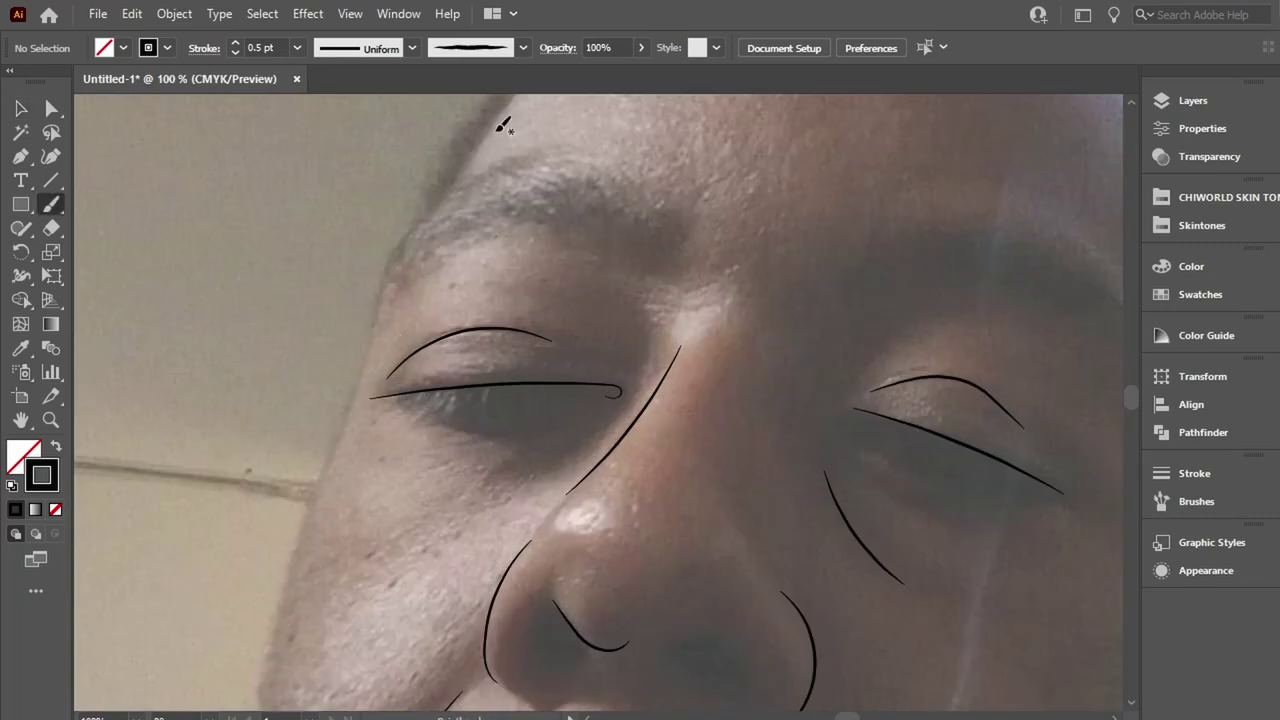
Brush the left side of the face and the hairline across the forehead.
left_click_drag(480, 152, 258, 705)
scroll(552, 396, "up", 5)
scroll(552, 396, "right", 5)
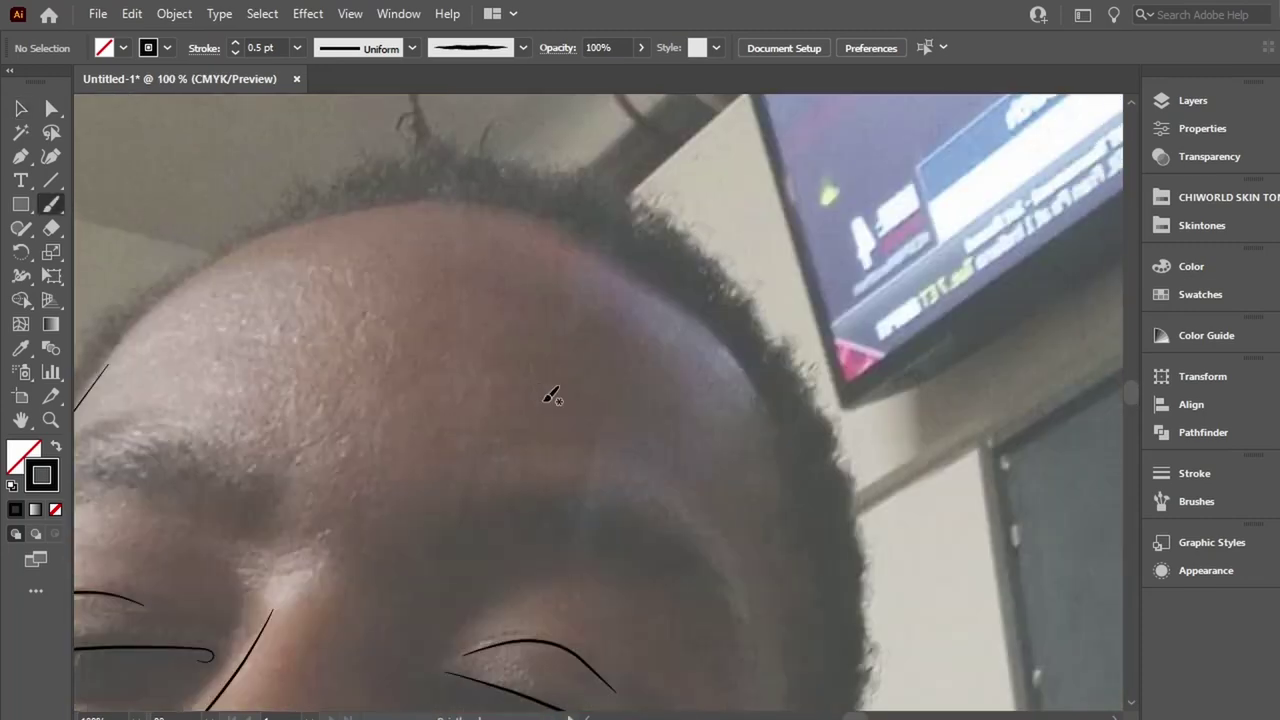
scroll(552, 396, "left", 3)
left_click(213, 385, "ctrl")
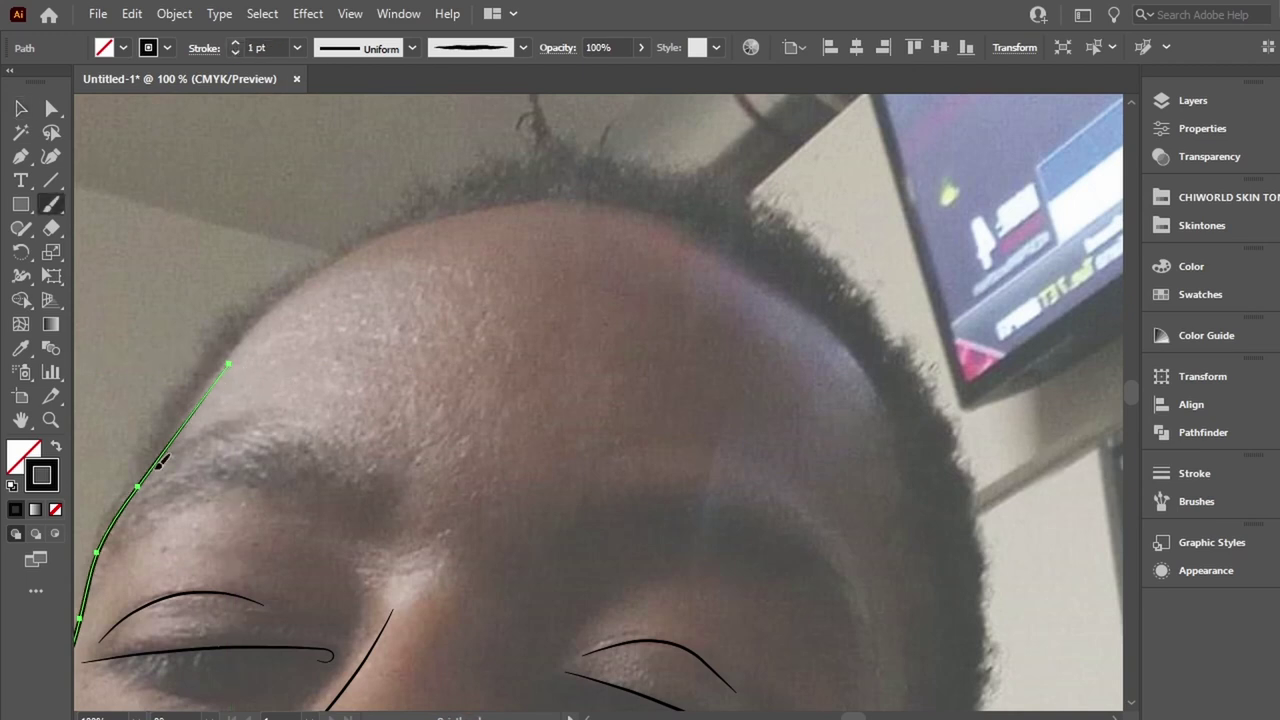
left_click_drag(160, 462, 905, 455)
key("ctrl+z")
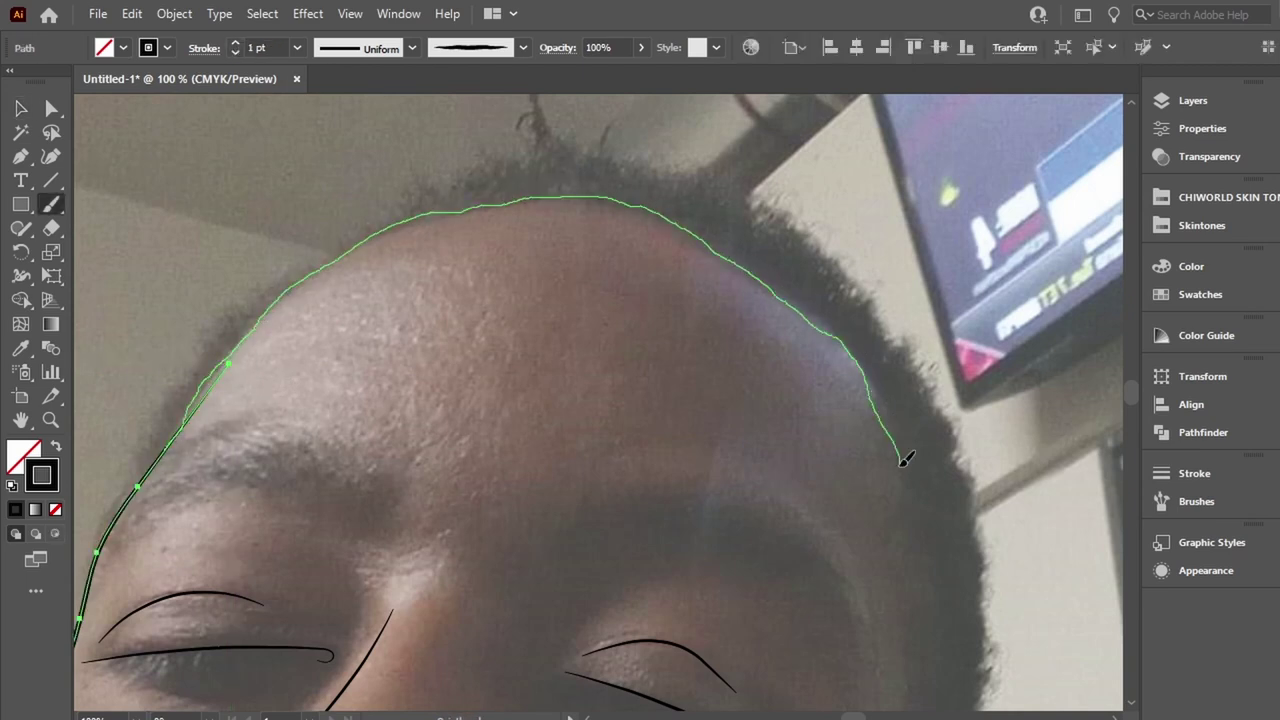
left_click_drag(196, 402, 915, 590)
scroll(862, 612, "right", 3)
scroll(862, 612, "down", 4)
left_click_drag(714, 134, 705, 665)
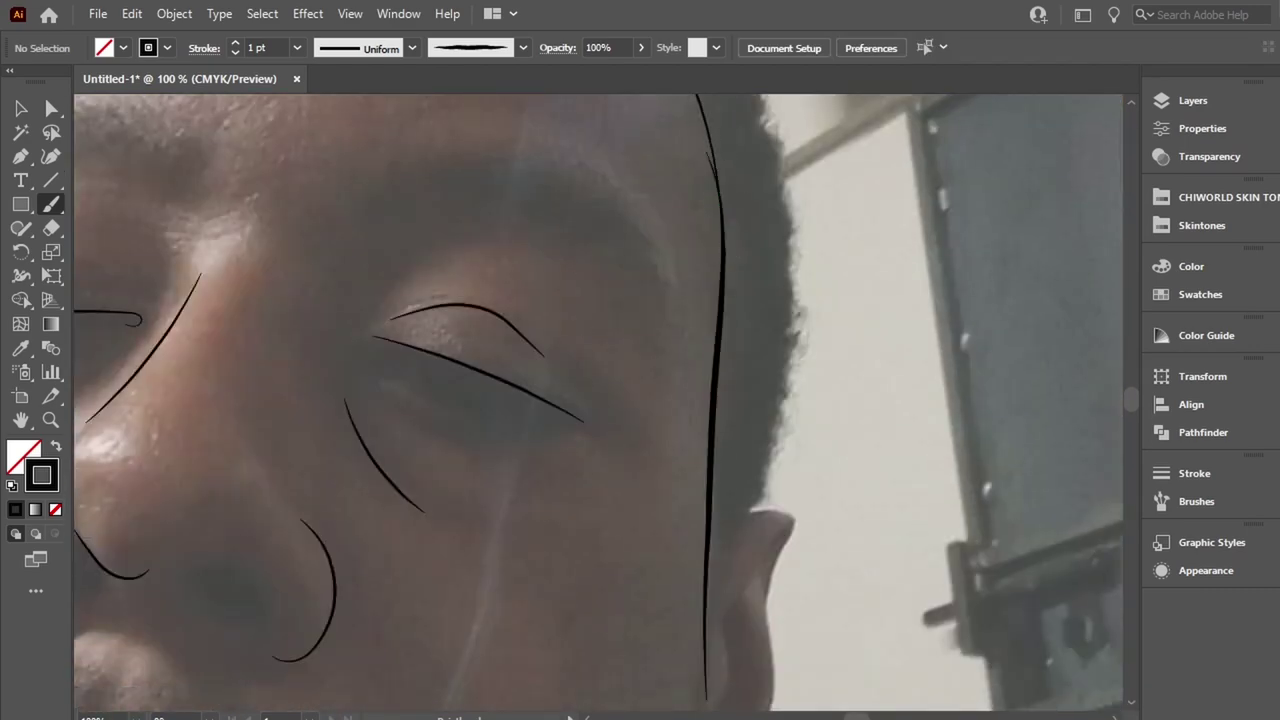
scroll(697, 312, "down", 2)
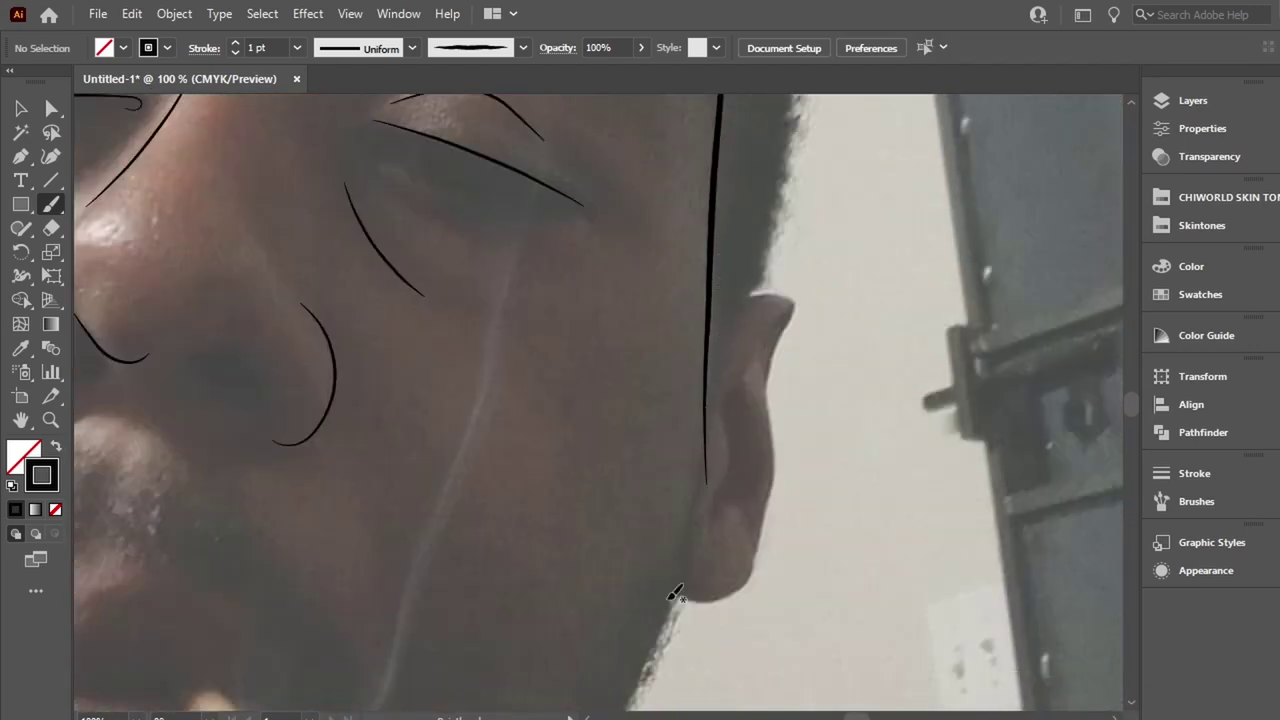
Trace the jawline down from the ear and the ear's lower curve, outer edge and top fold.
left_click_drag(690, 515, 622, 710)
left_click_drag(680, 598, 775, 490)
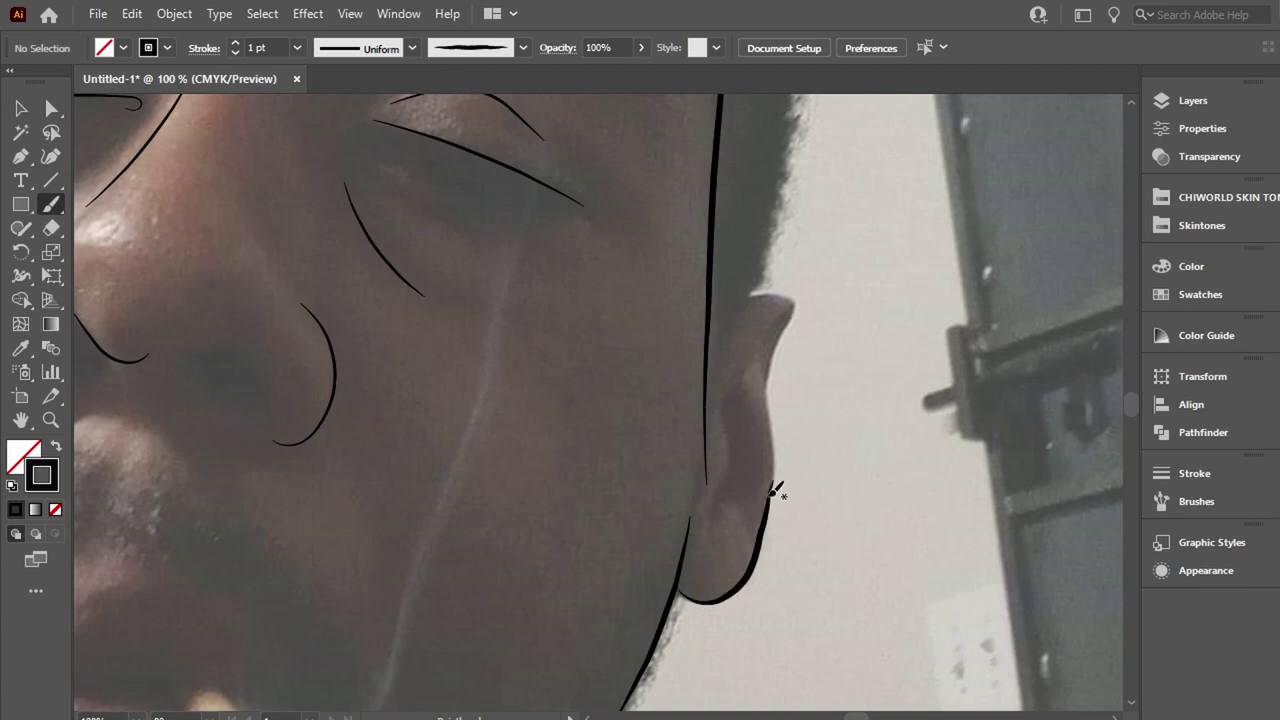
left_click_drag(774, 386, 756, 352)
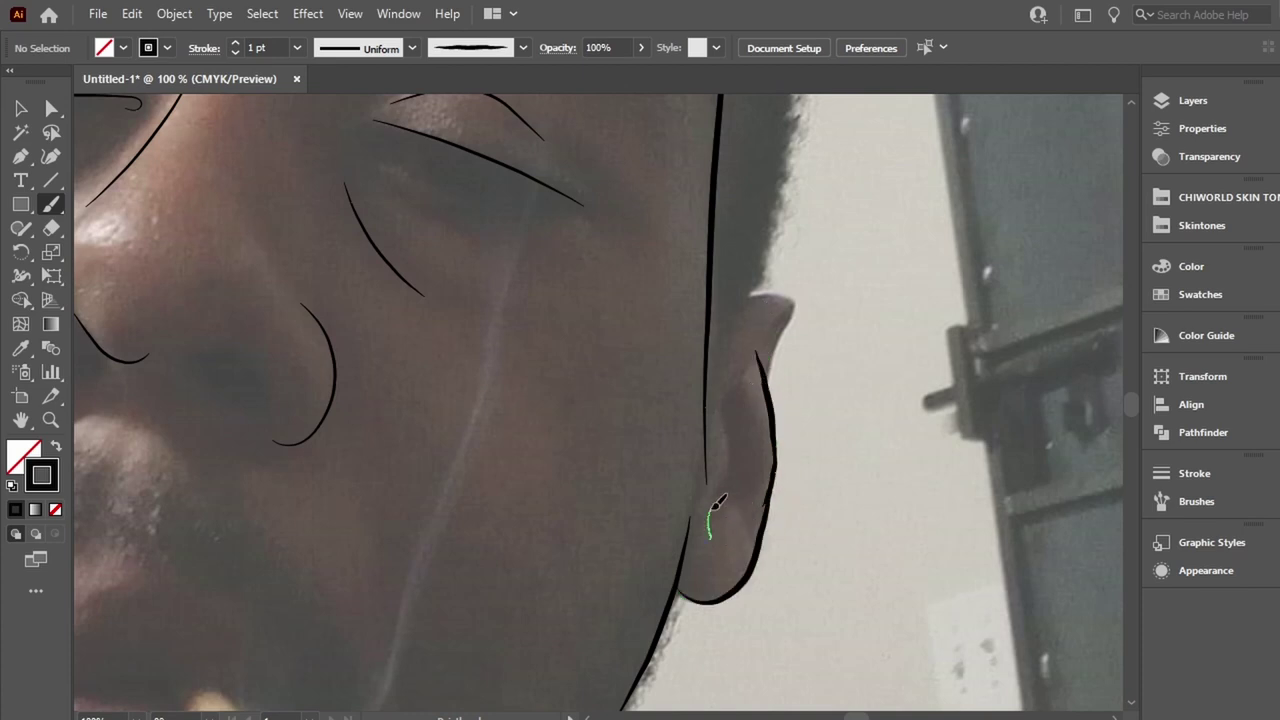
mouse_move(717, 503)
left_mouse_down()
mouse_move(762, 344)
mouse_move(790, 331)
mouse_move(714, 410)
left_mouse_up()
key("ctrl+z")
mouse_move(786, 298)
left_mouse_down()
mouse_move(799, 306)
mouse_move(788, 318)
mouse_move(727, 328)
left_mouse_up()
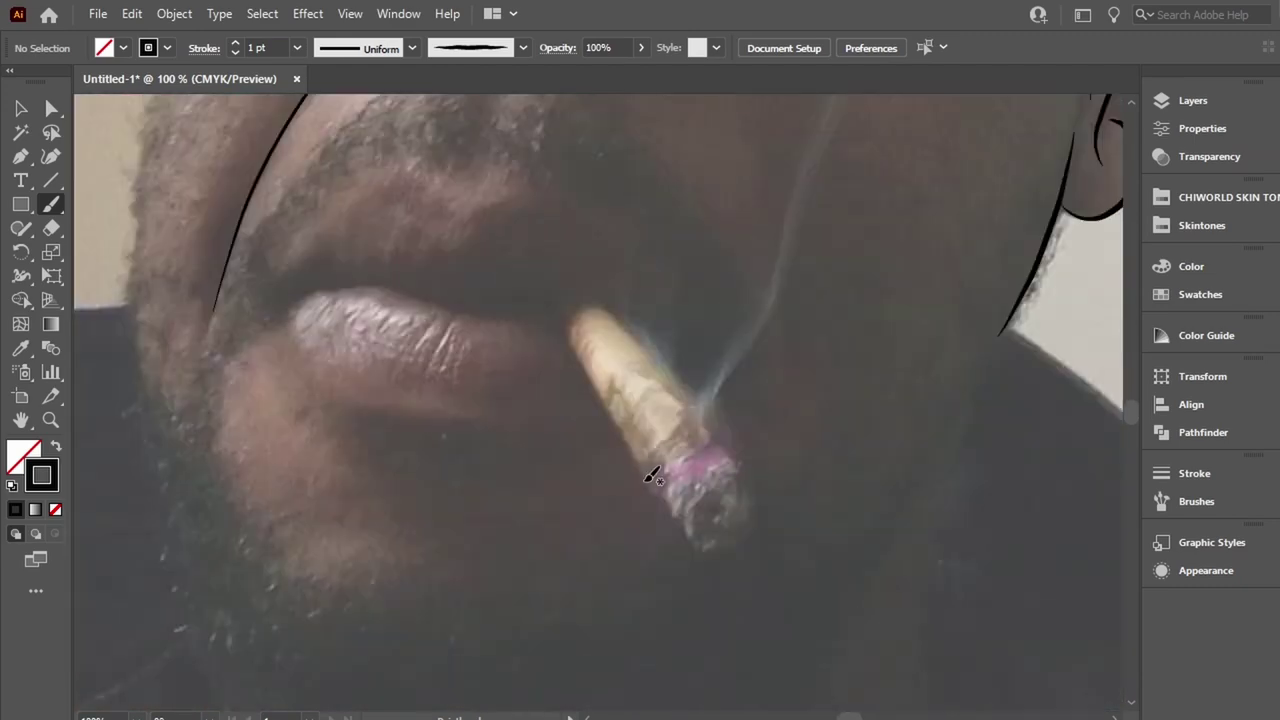
scroll(645, 479, "down", 3)
scroll(645, 479, "up", 1)
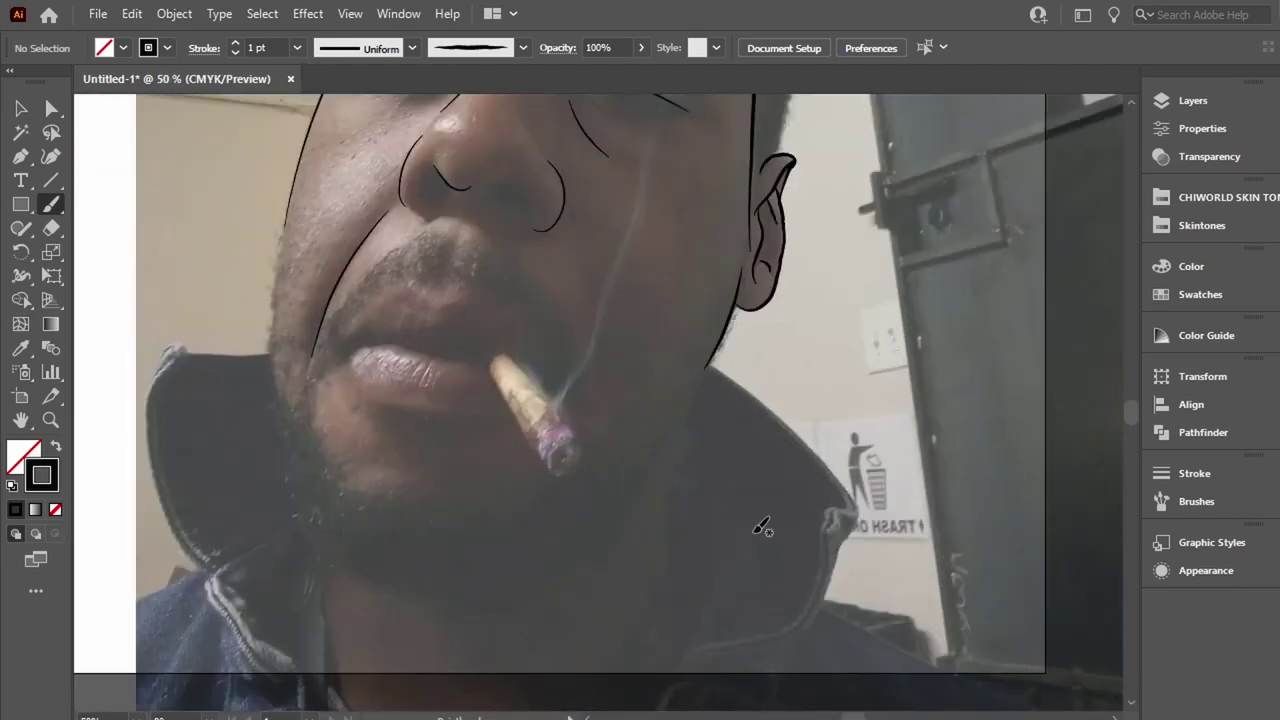
Trace the jawline around to the chin and the left cheek line.
left_click(861, 153, "ctrl")
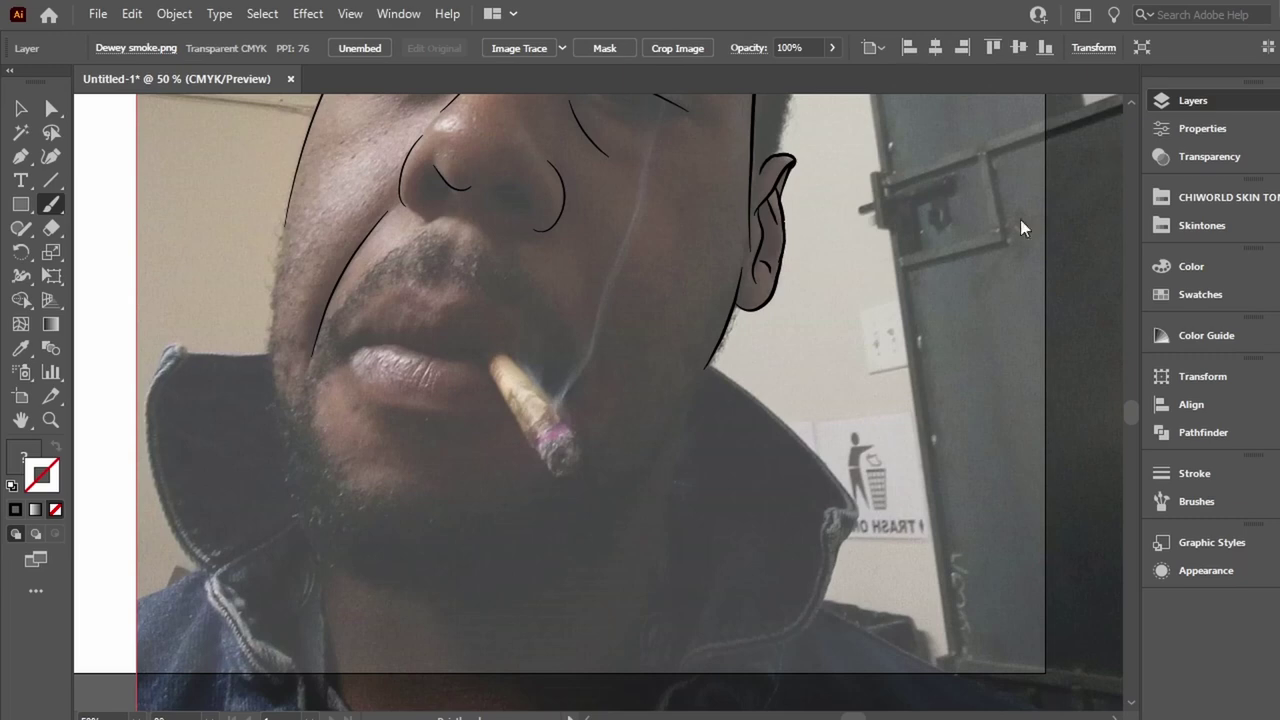
key("ctrl+shift+a")
left_click_drag(914, 206, 628, 408)
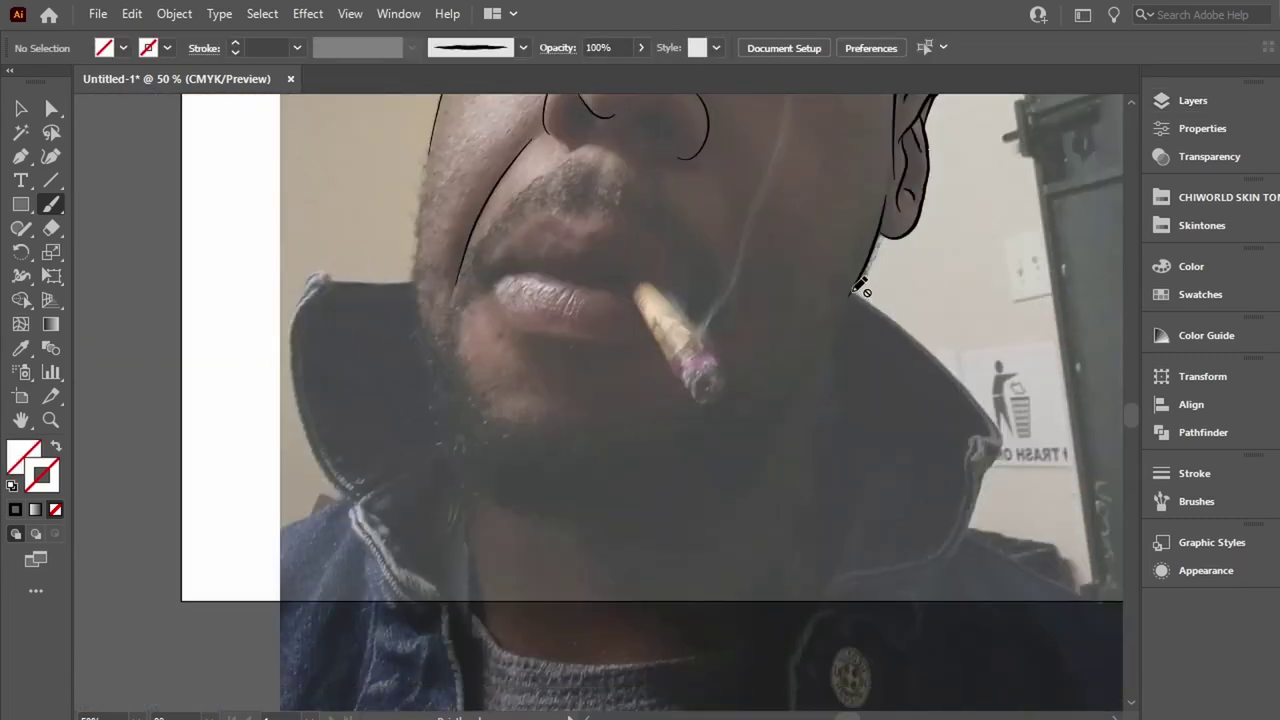
left_click_drag(855, 292, 458, 455)
key("ctrl+1")
mouse_move(288, 100)
left_mouse_down()
mouse_move(262, 250)
mouse_move(246, 596)
left_mouse_up()
Outline the upper and lower lips and both cigar edges, redrawing the lower lip.
mouse_move(645, 497)
left_mouse_down()
mouse_move(372, 516)
mouse_move(586, 400)
mouse_move(733, 510)
left_mouse_up()
left_click_drag(408, 530, 686, 568)
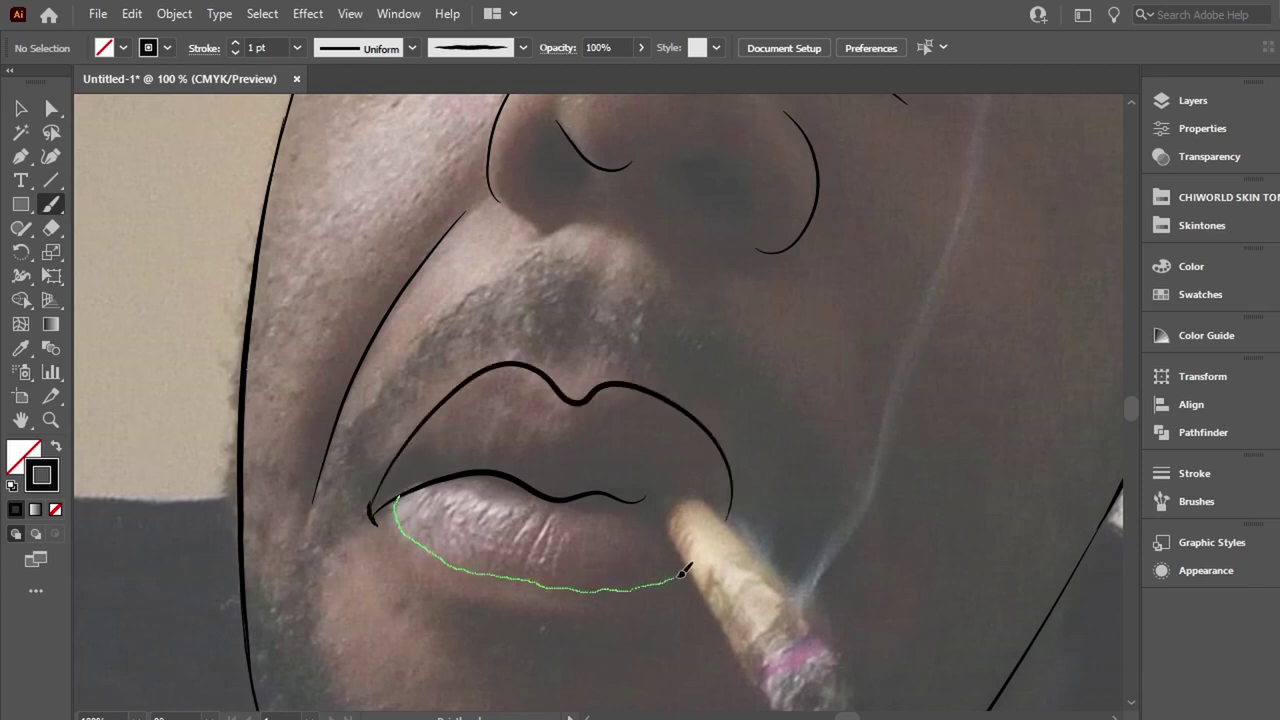
left_click_drag(648, 497, 755, 690)
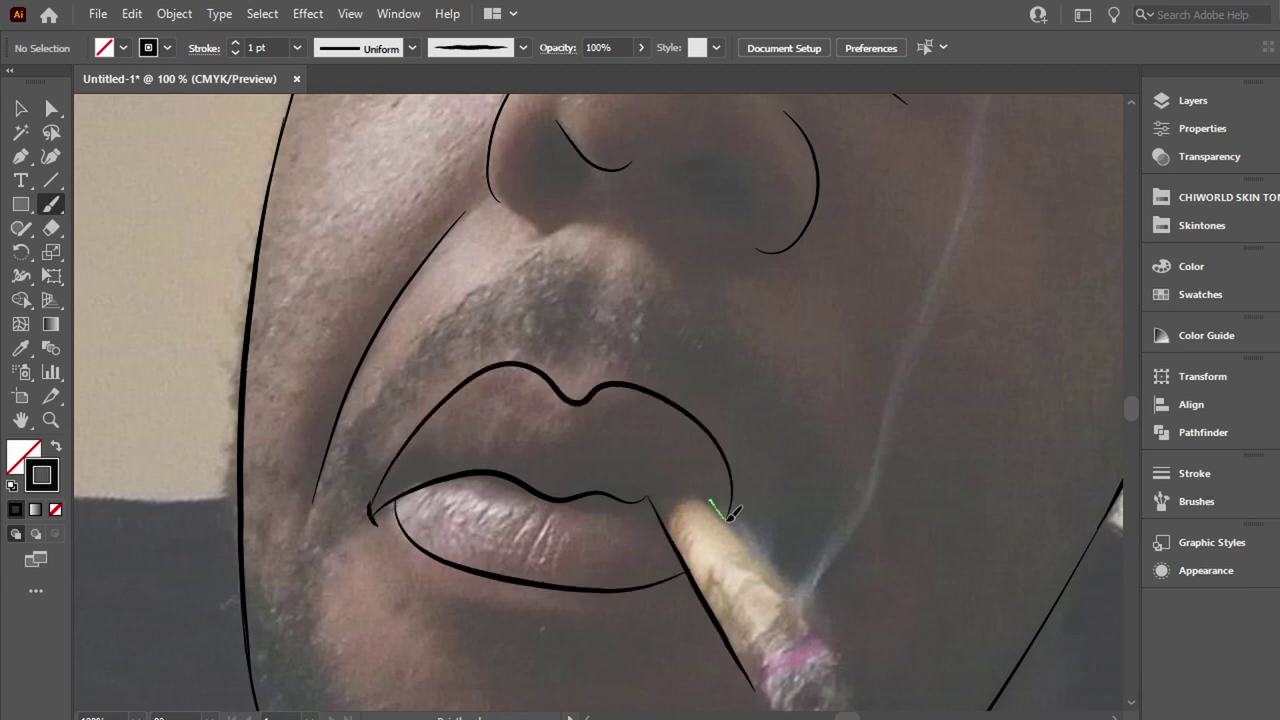
left_click_drag(718, 502, 820, 632)
left_click_drag(677, 488, 660, 490)
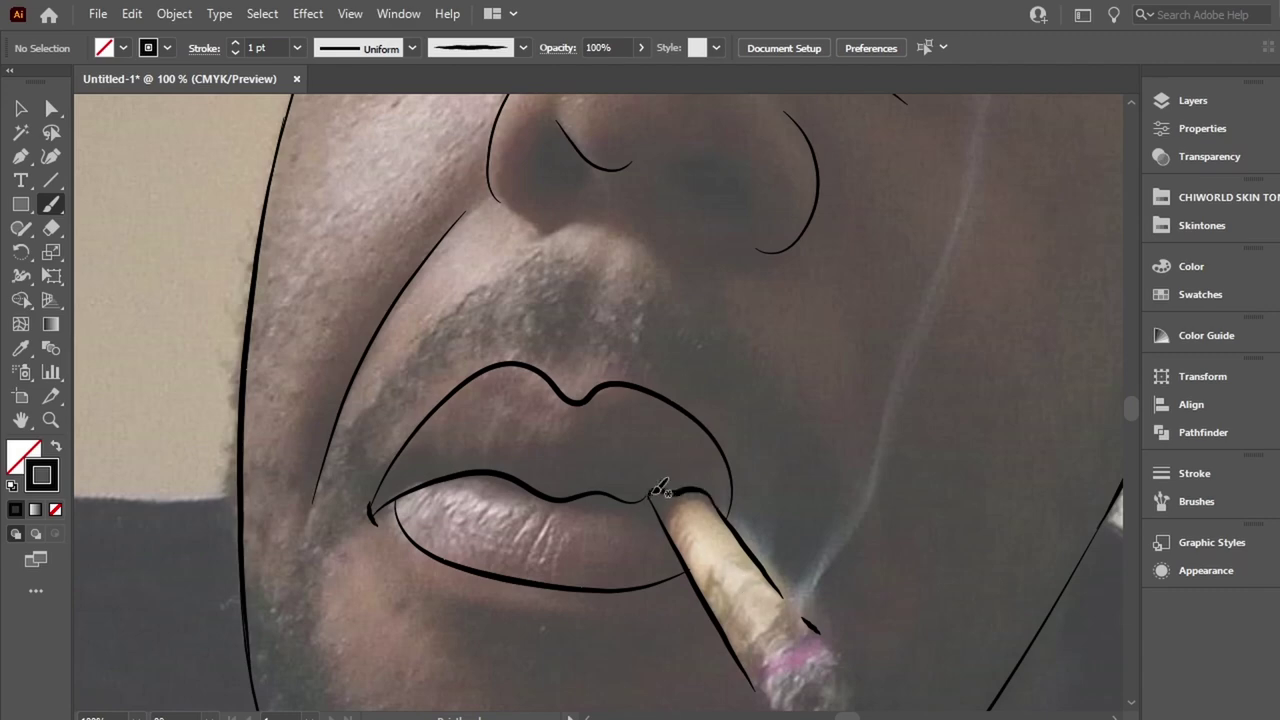
left_click(565, 588, "ctrl")
key("Delete")
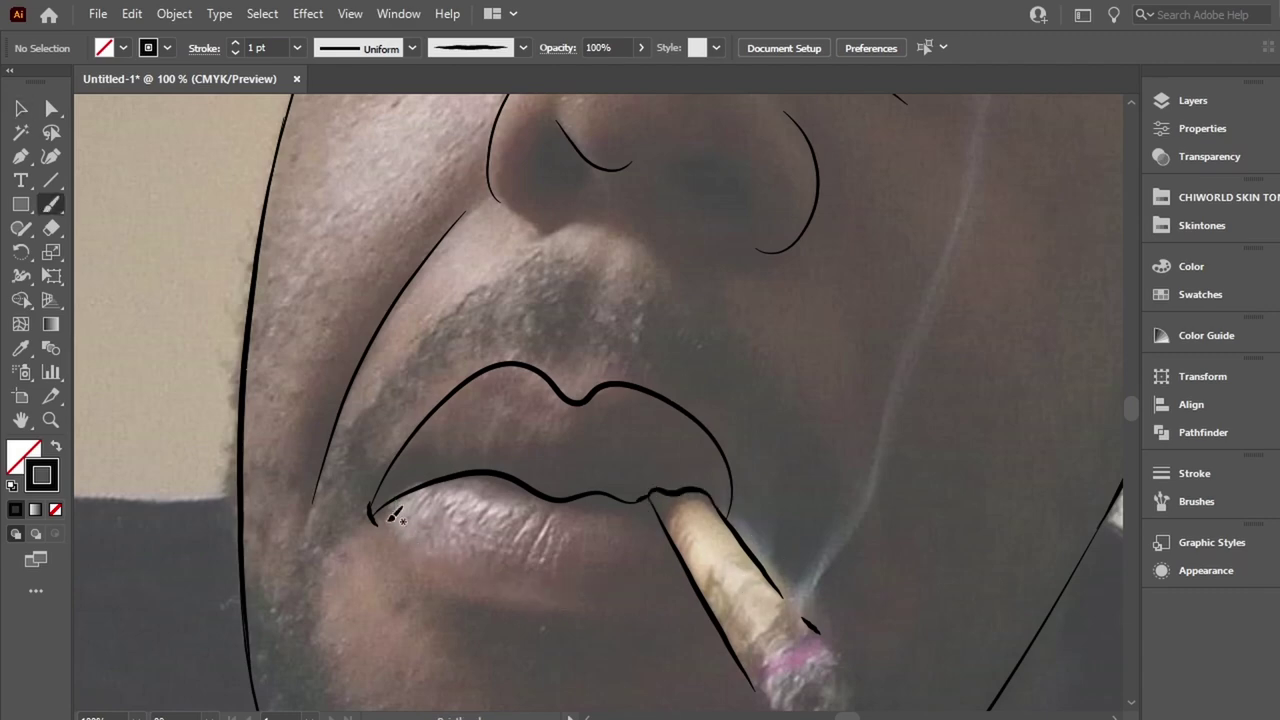
left_click_drag(375, 512, 680, 580)
Draw the rounded outline of the cigar tip.
key("ctrl+minus")
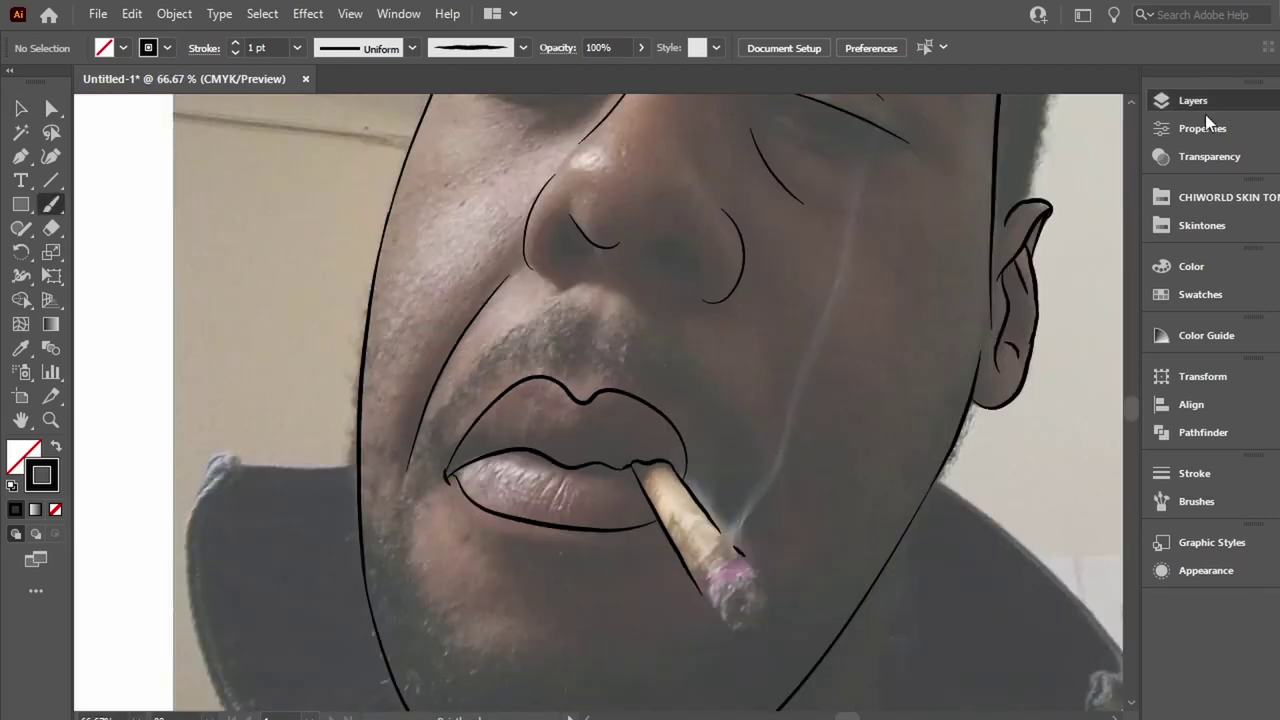
key("ctrl+plus")
key("ctrl+plus")
key("ctrl+plus")
key("ctrl+minus")
key("ctrl+minus")
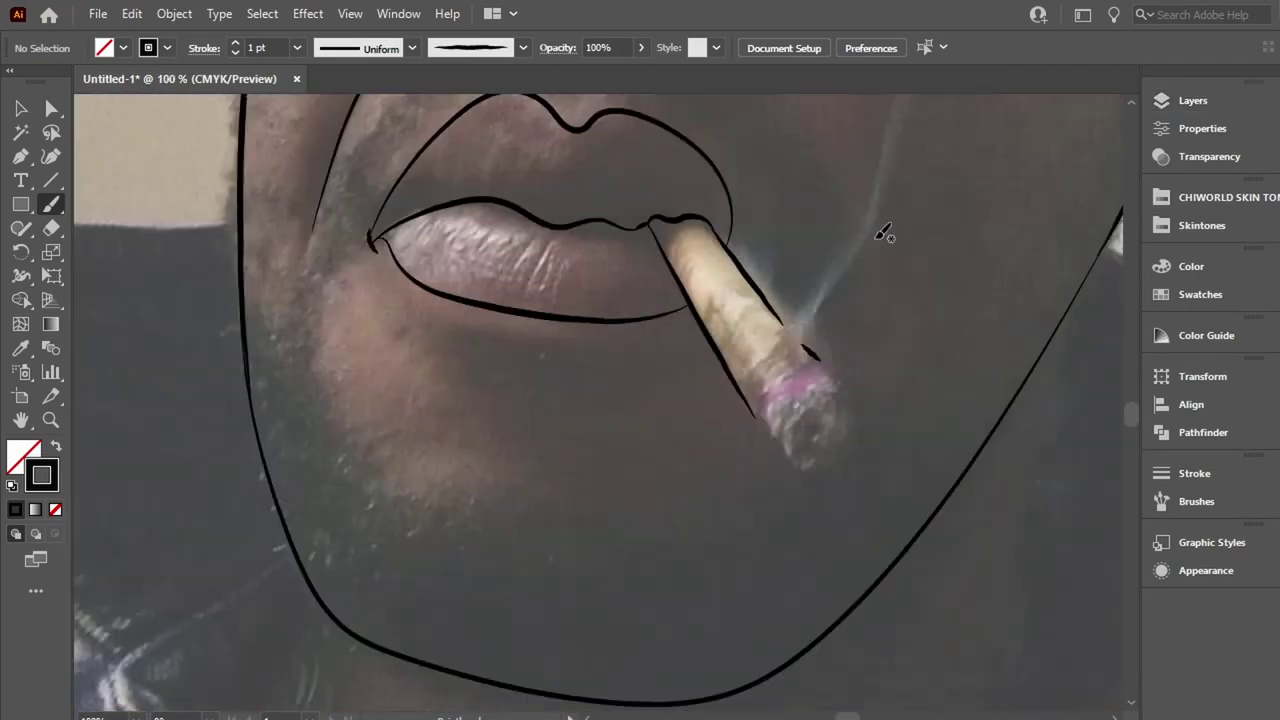
left_click_drag(833, 394, 838, 400)
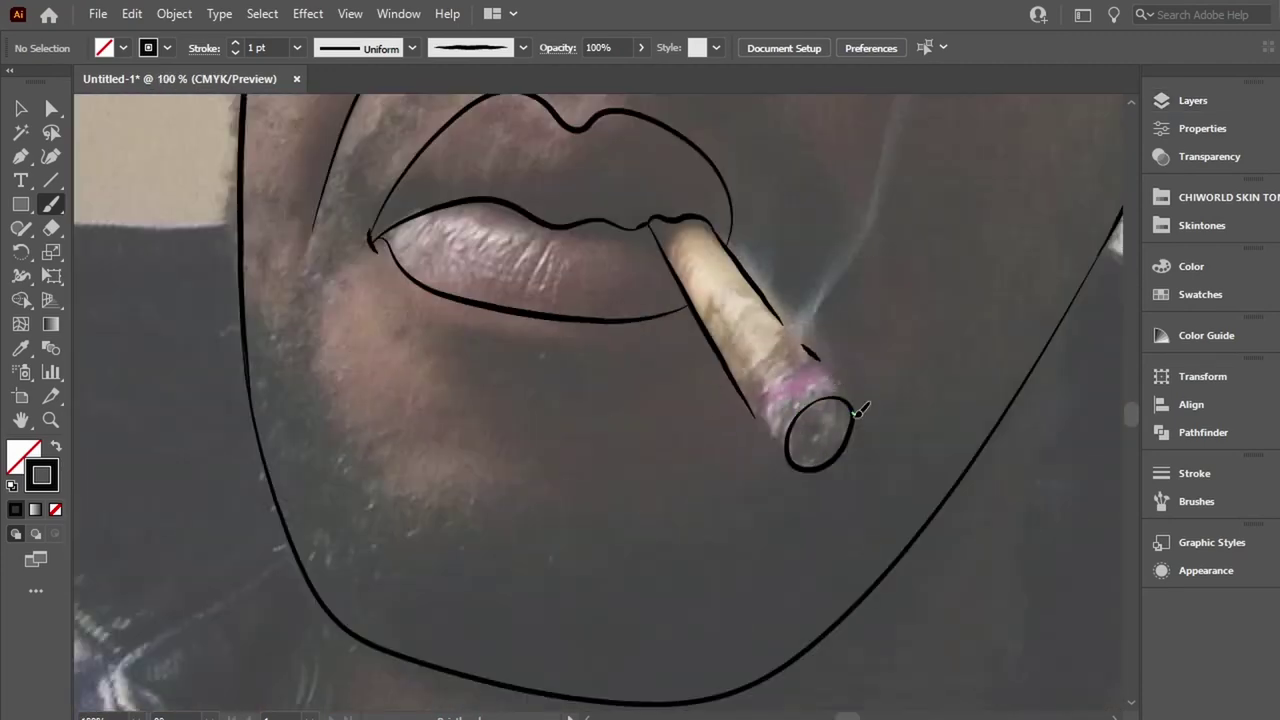
left_click_drag(784, 440, 764, 420)
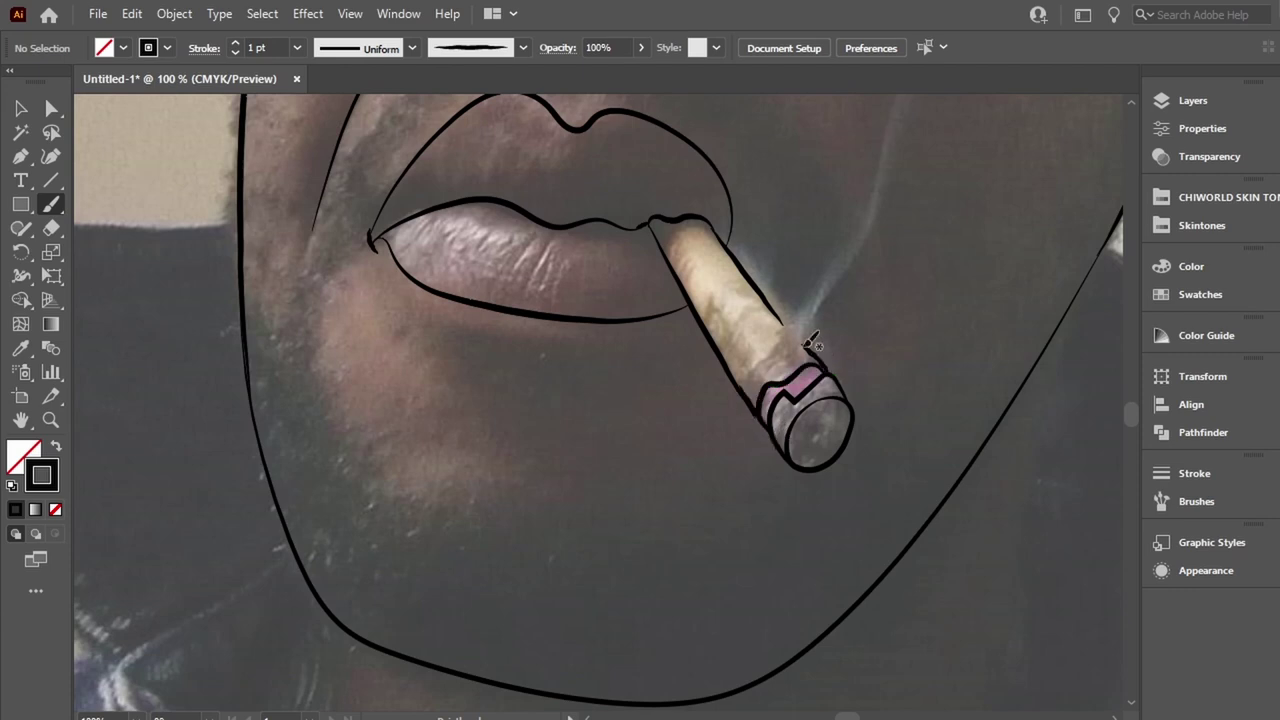
Draw lines rising from the cigar tip up the cheek toward the eye.
left_click_drag(795, 333, 555, 623)
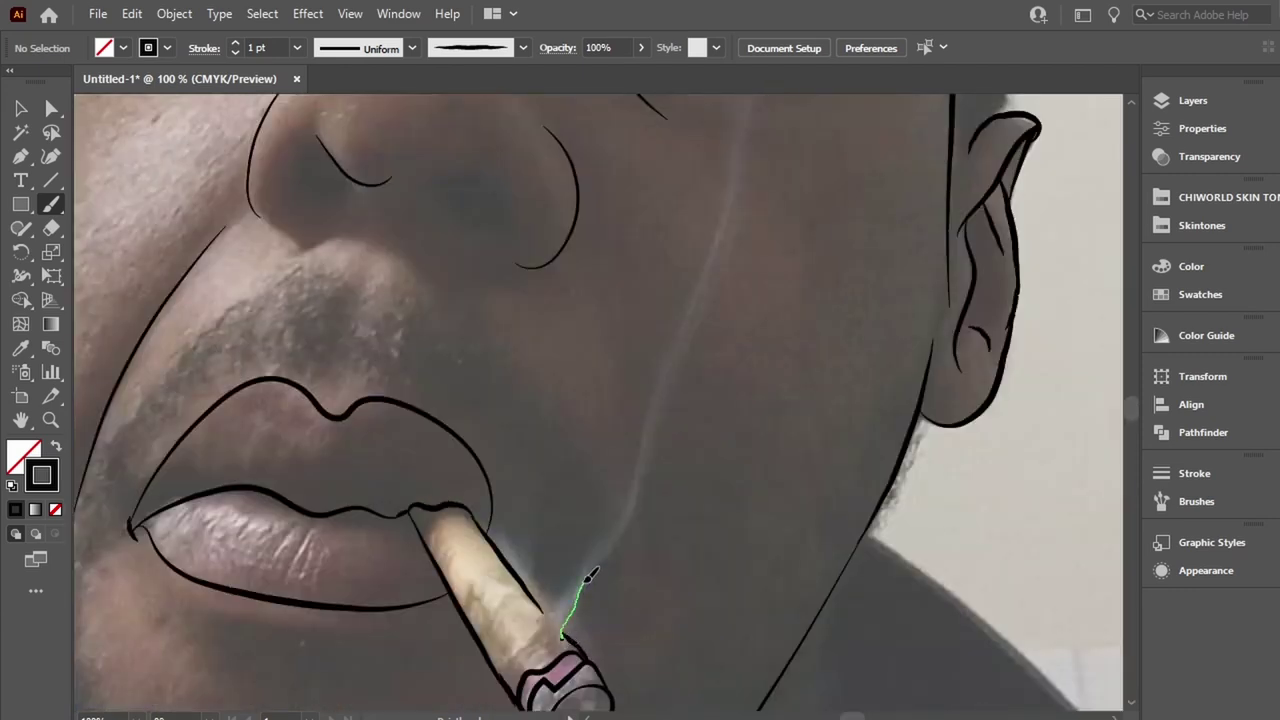
left_click_drag(587, 579, 620, 522)
left_click_drag(541, 633, 646, 409)
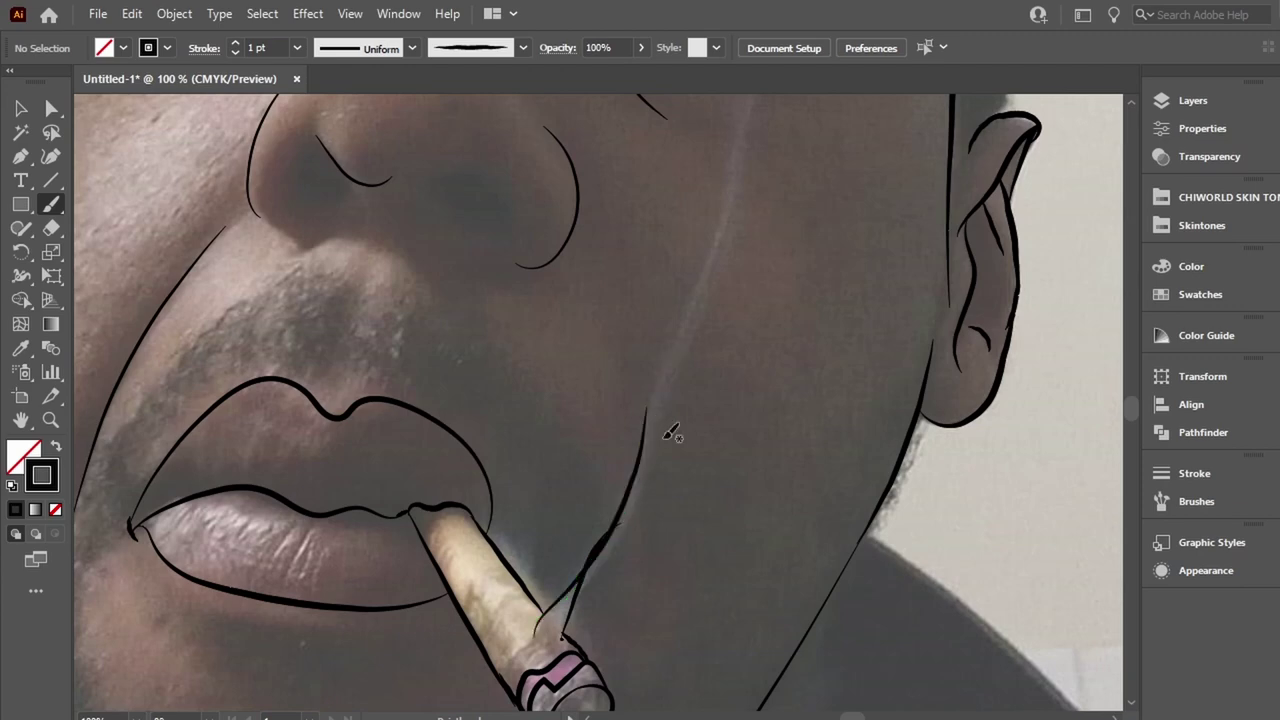
mouse_move(590, 577)
left_mouse_down()
mouse_move(655, 465)
mouse_move(760, 98)
left_mouse_up()
left_click_drag(648, 456, 758, 100)
scroll(749, 351, "up", 3)
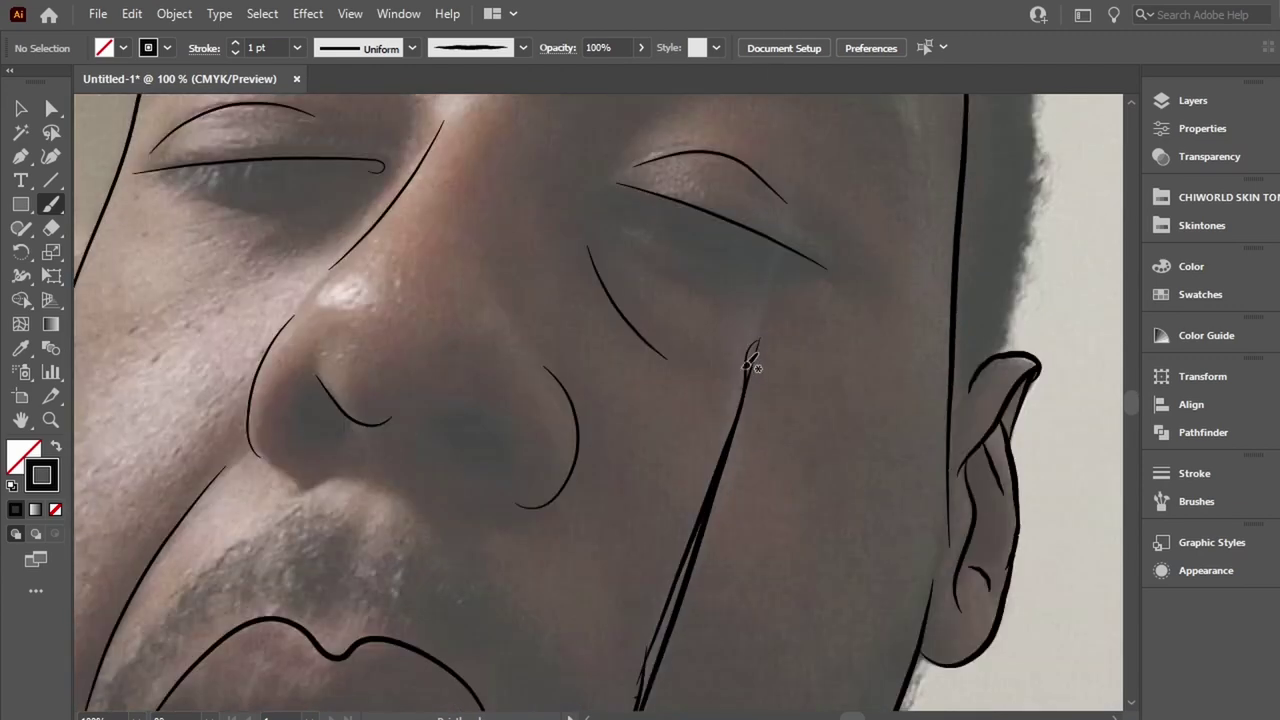
scroll(730, 450, "down", 5)
scroll(677, 436, "up", 3)
scroll(550, 318, "left", 3)
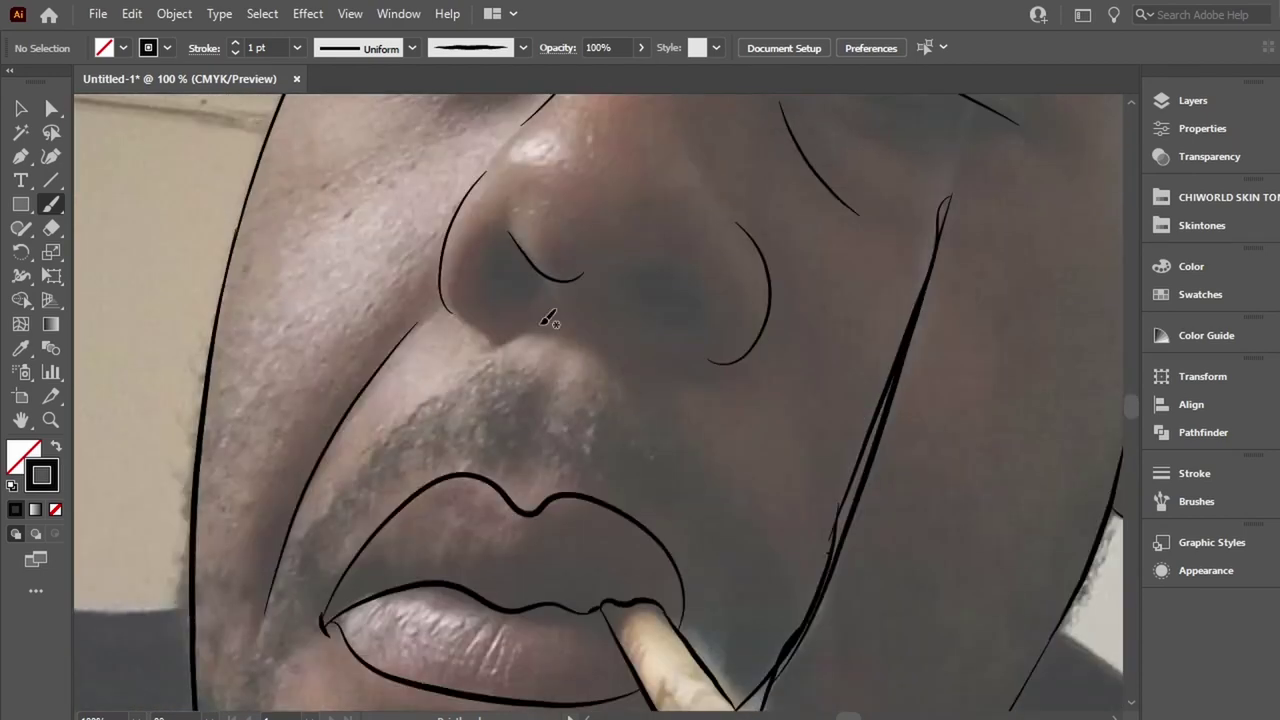
Draw the nostril outline and inner curve, redrawing the bad stroke cleanly.
left_click_drag(664, 269, 696, 321)
left_click_drag(633, 268, 694, 300)
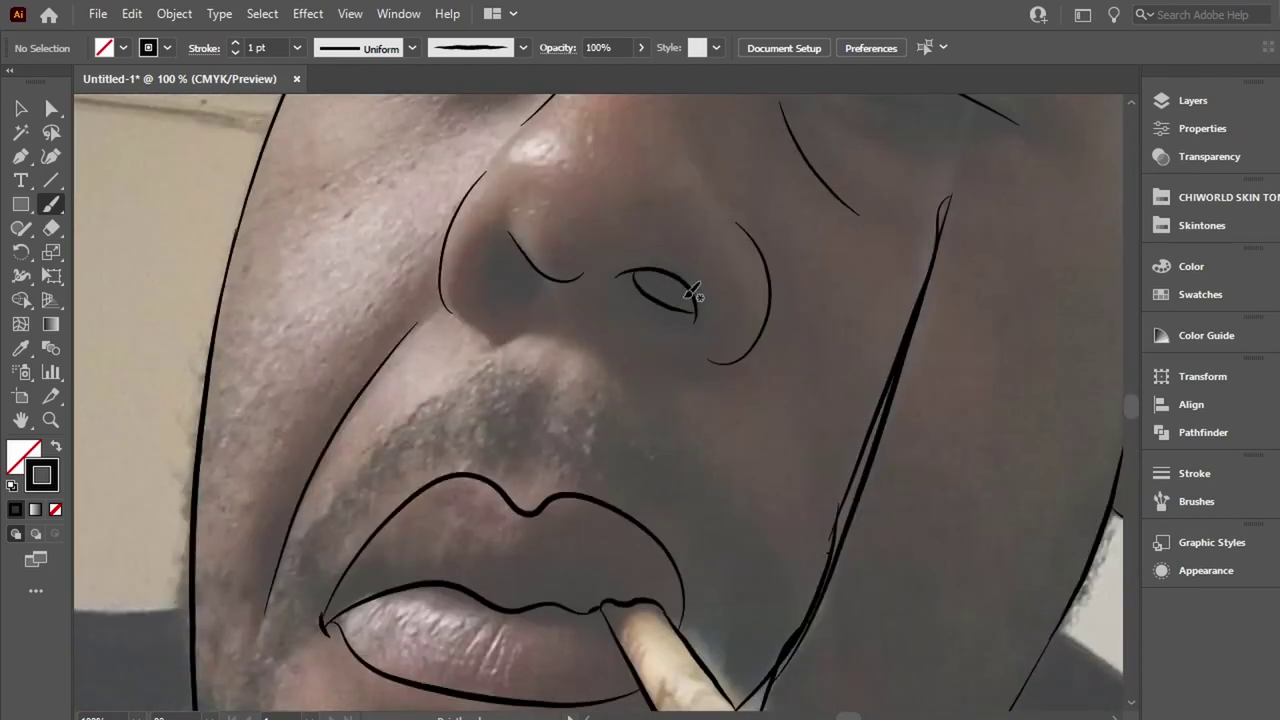
key("ctrl+plus")
key("ctrl+plus")
key("ctrl+plus")
scroll(277, 347, "up", 5)
key("ctrl+z")
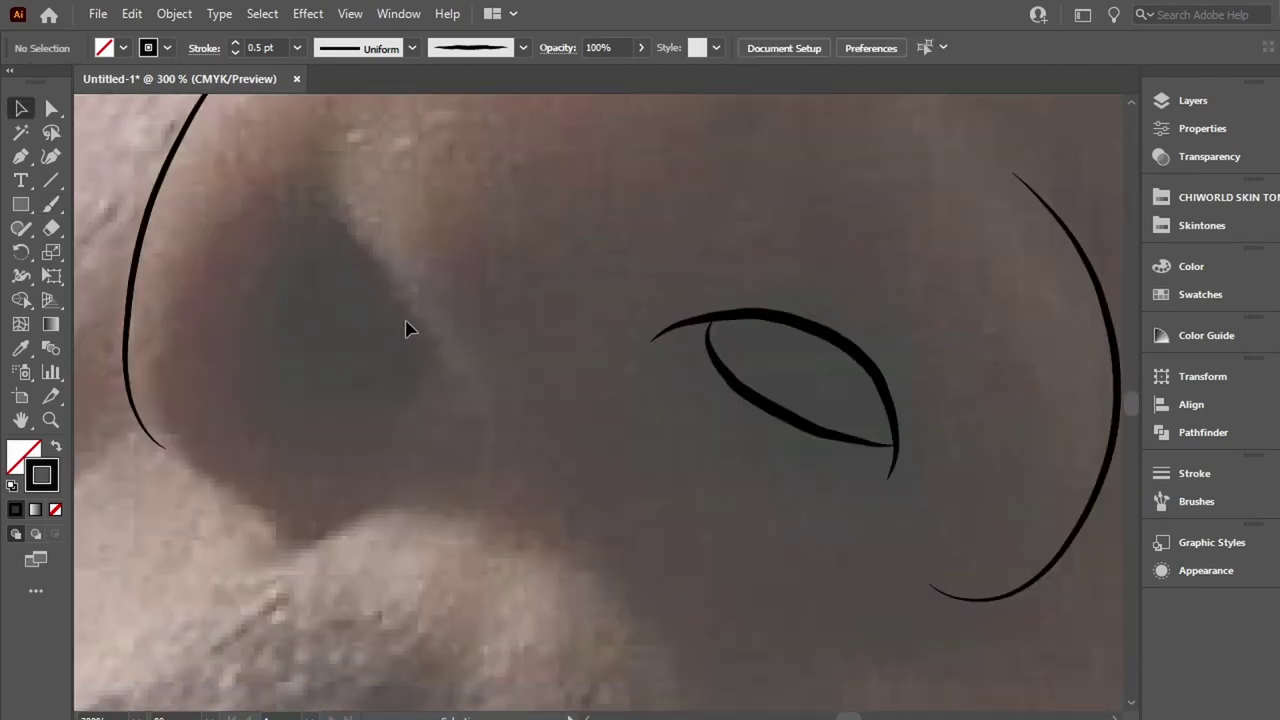
mouse_move(282, 266)
left_mouse_down()
mouse_move(406, 337)
mouse_move(390, 404)
mouse_move(298, 263)
left_mouse_up()
key("ctrl+minus")
key("ctrl+minus")
key("ctrl+minus")
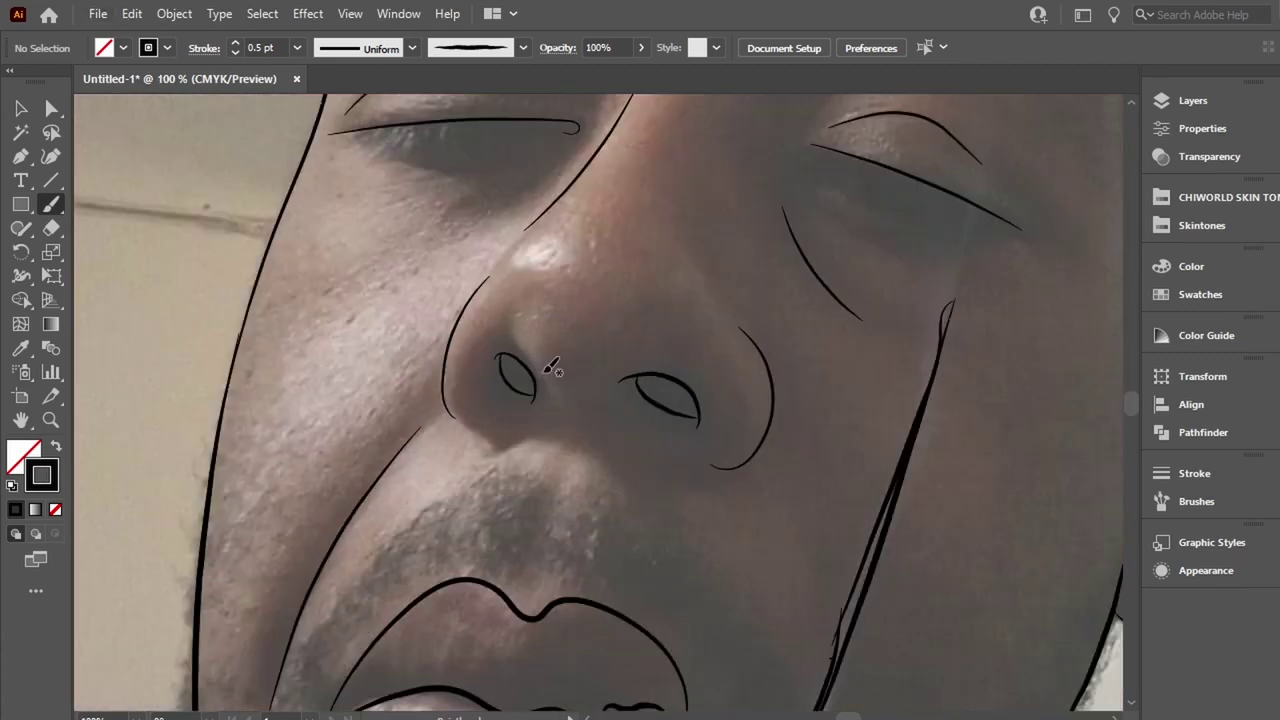
Add creases under the right and left eyes.
left_click_drag(842, 190, 974, 223)
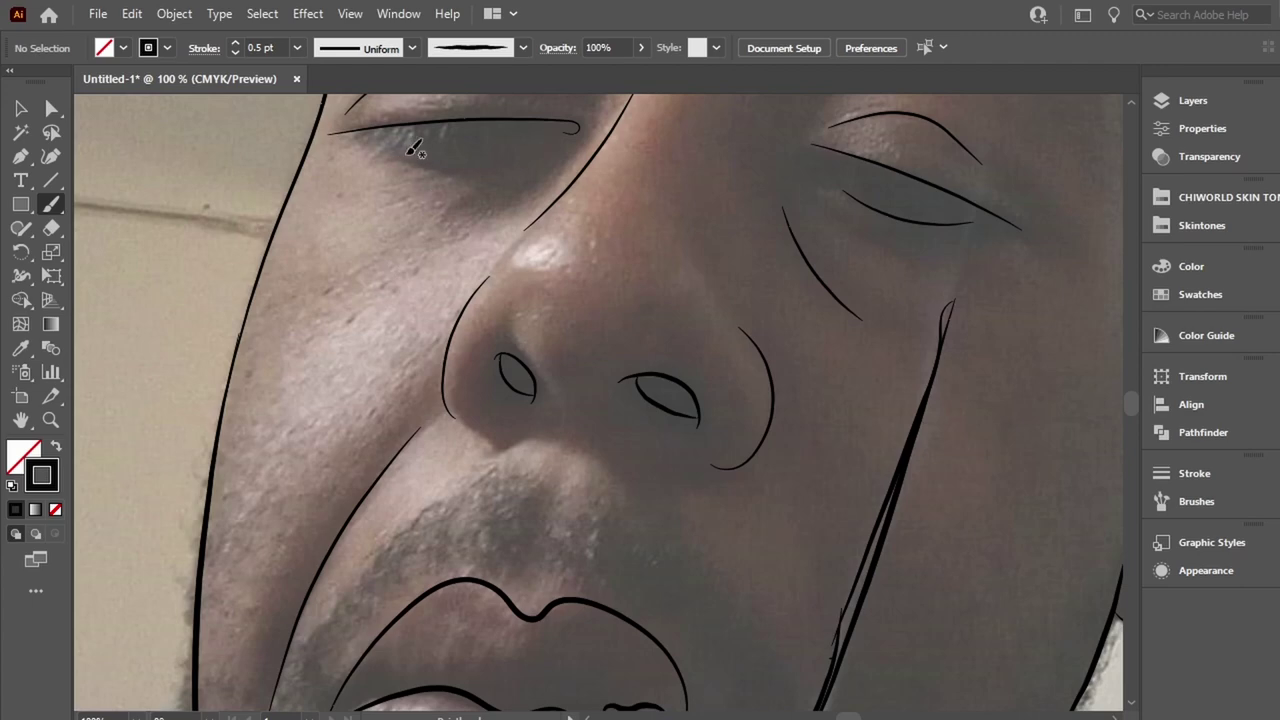
left_click_drag(540, 147, 404, 161)
scroll(432, 476, "down", 5)
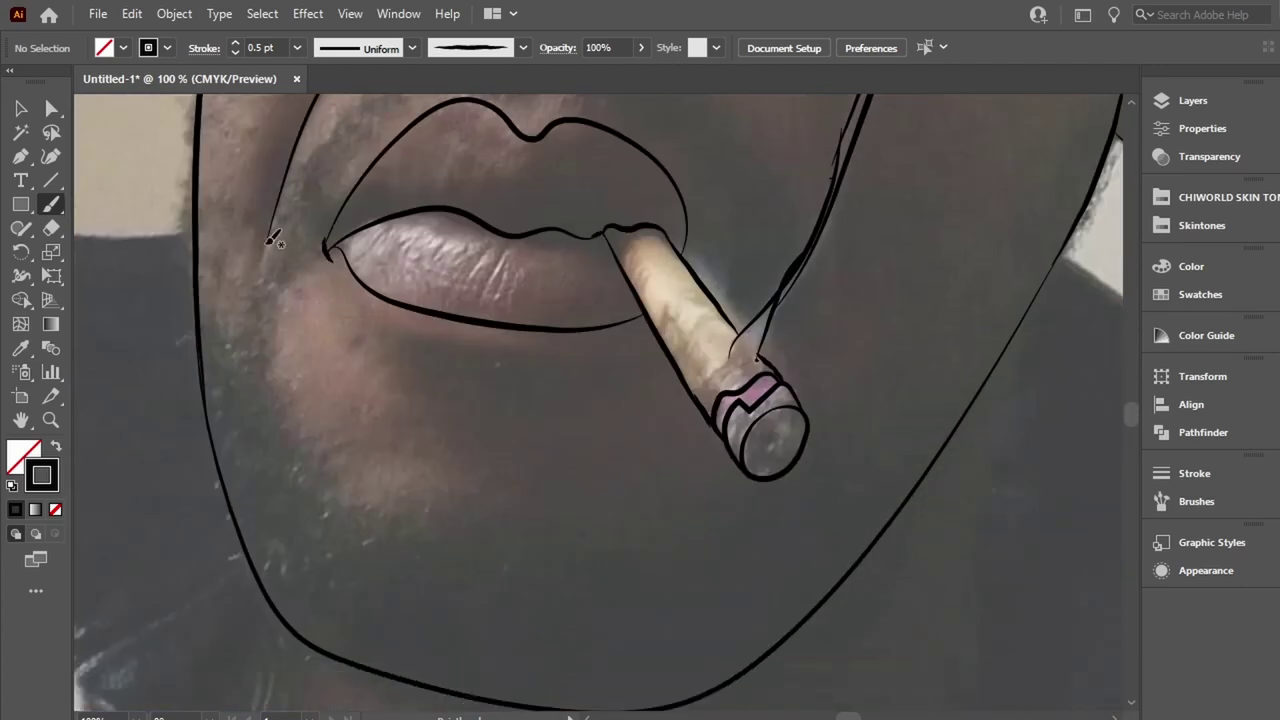
scroll(300, 260, "up", 2)
scroll(390, 265, "up", 5)
scroll(440, 225, "up", 1)
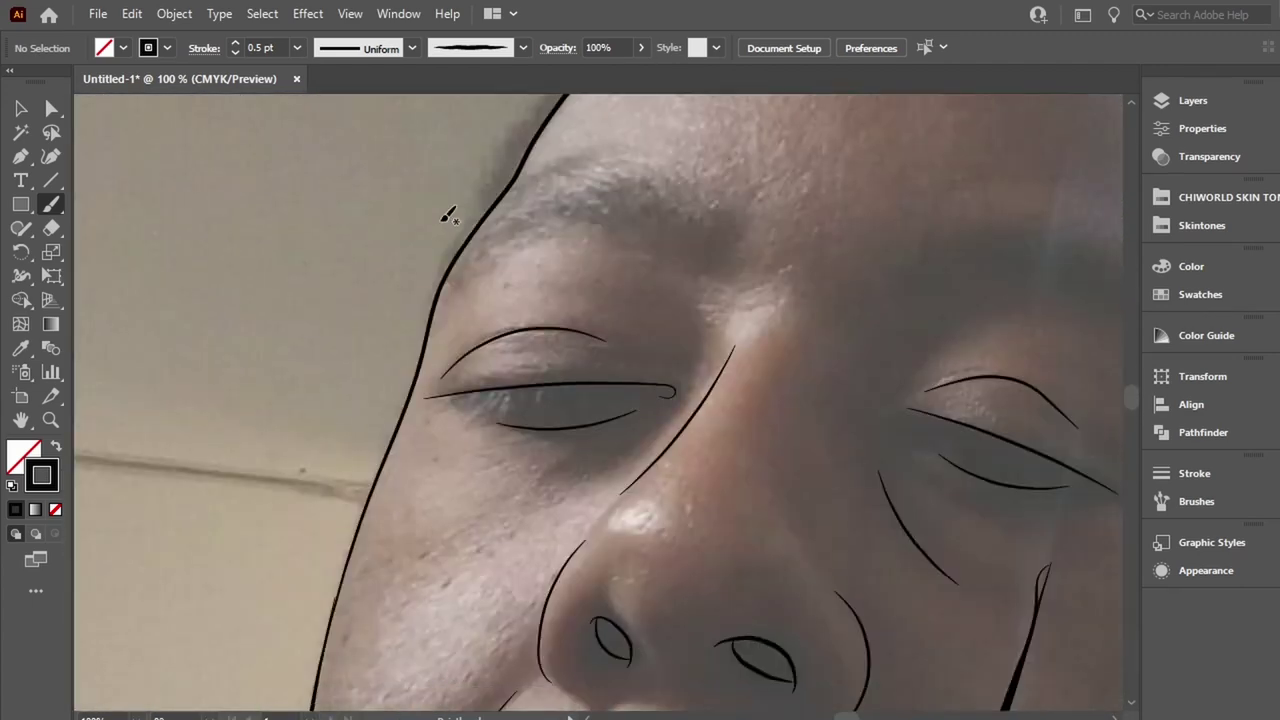
scroll(449, 217, "up", 2)
scroll(494, 266, "down", 3)
scroll(517, 243, "down", 4)
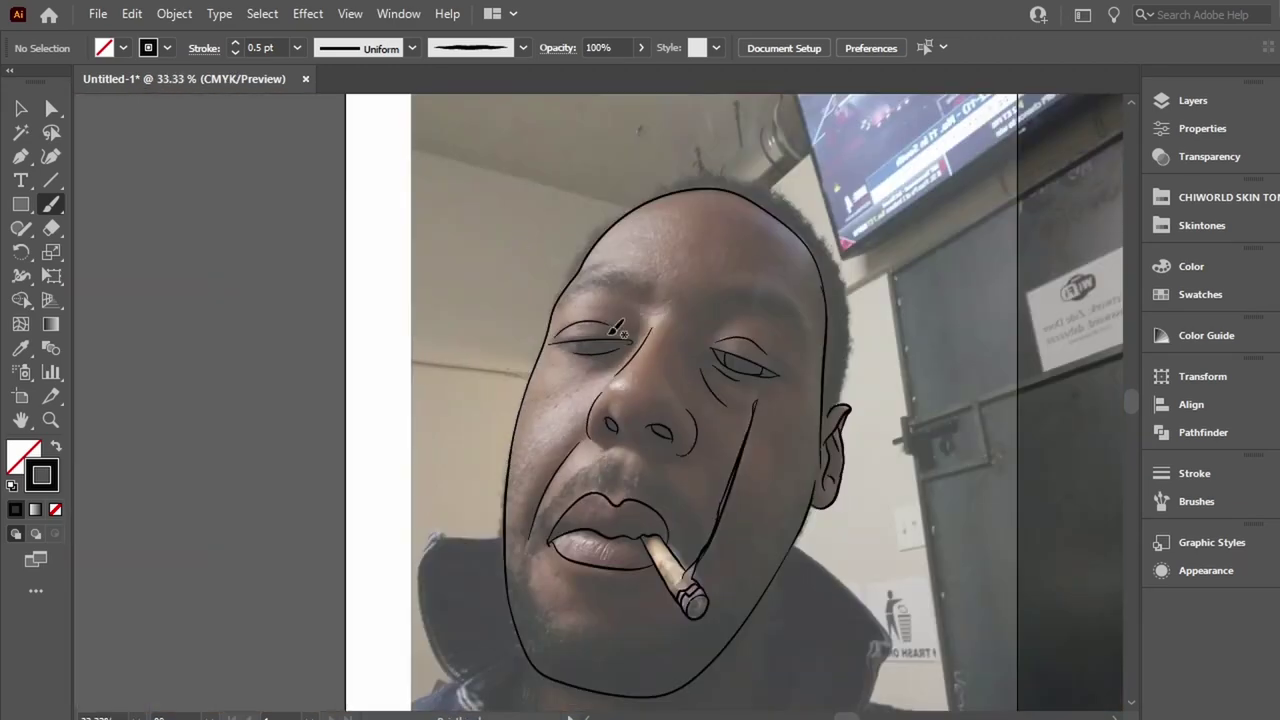
scroll(537, 511, "up", 3)
scroll(537, 511, "down", 3)
scroll(608, 306, "right", 4)
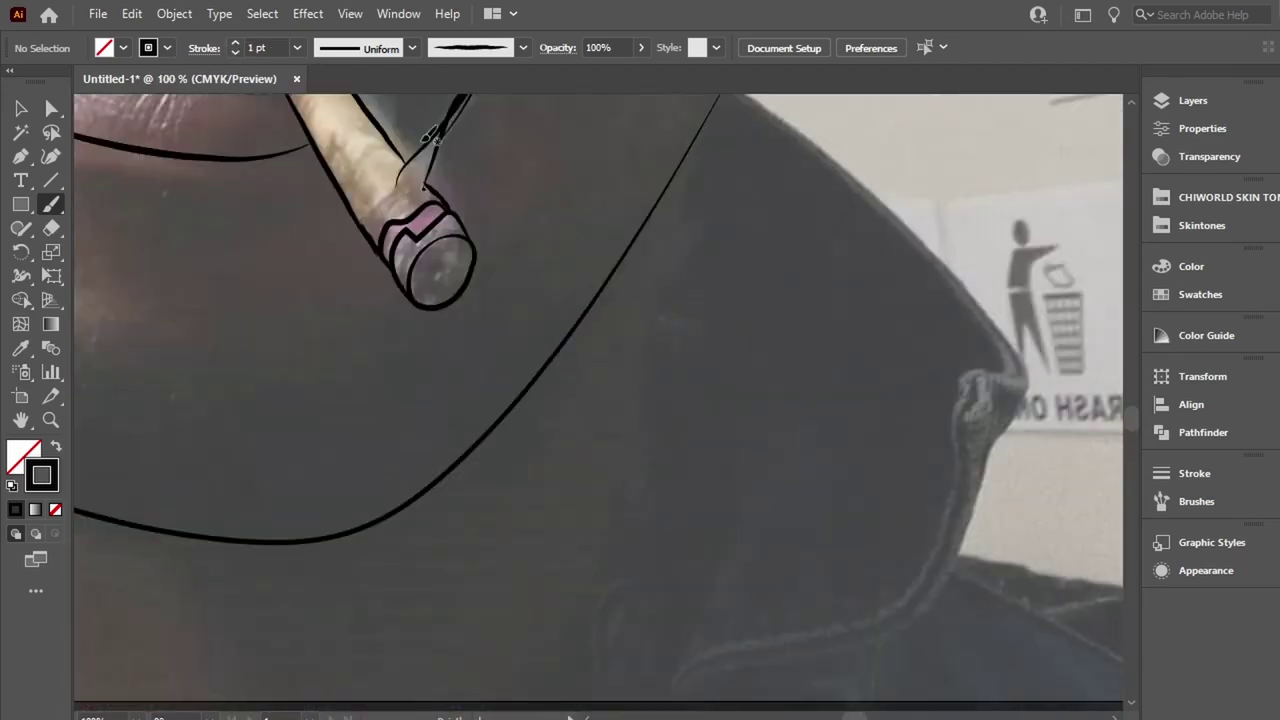
Draw a line from the cheek down to the cigar and trace the cigar's ash-band edge.
mouse_move(708, 115)
left_mouse_down()
mouse_move(663, 283)
mouse_move(606, 686)
left_mouse_up()
scroll(595, 640, "up", 3)
scroll(745, 462, "left", 4)
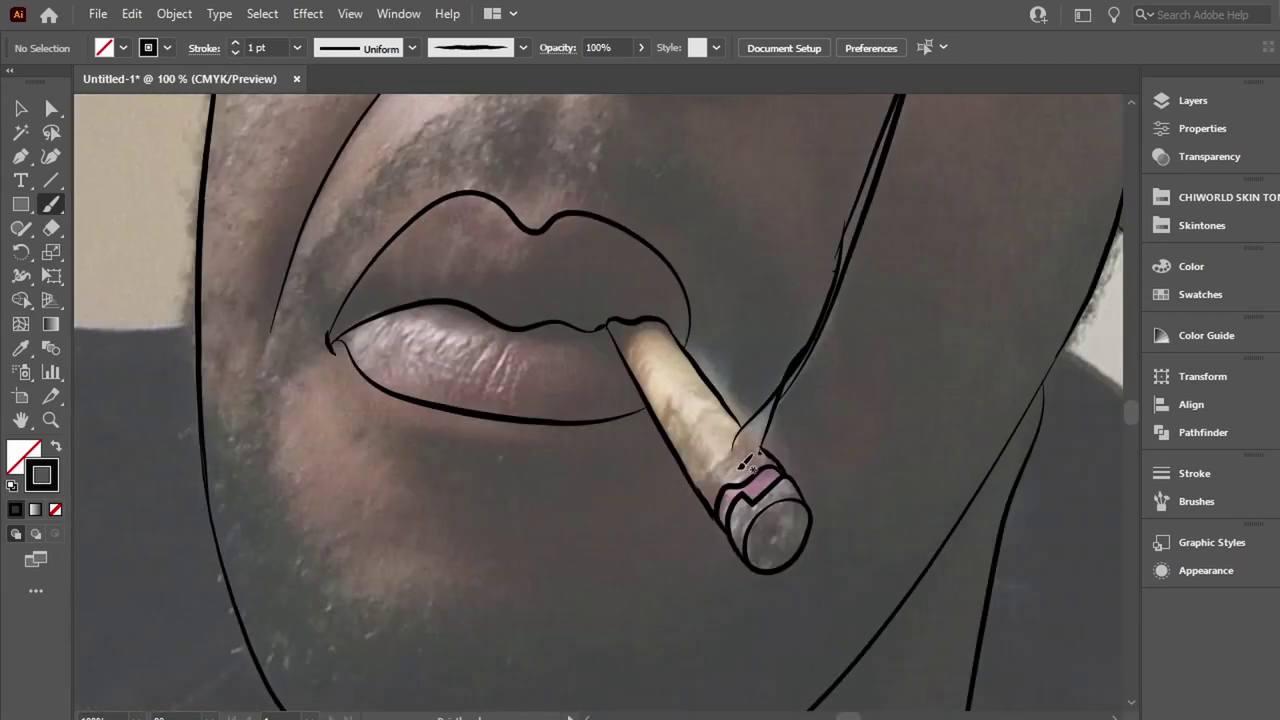
scroll(693, 300, "up", 4)
mouse_move(676, 305)
left_mouse_down()
mouse_move(677, 322)
mouse_move(520, 466)
left_mouse_up()
Check the cigar-top stroke, then try short strokes beside the cigar and undo the stray one.
key("v")
left_click(815, 400)
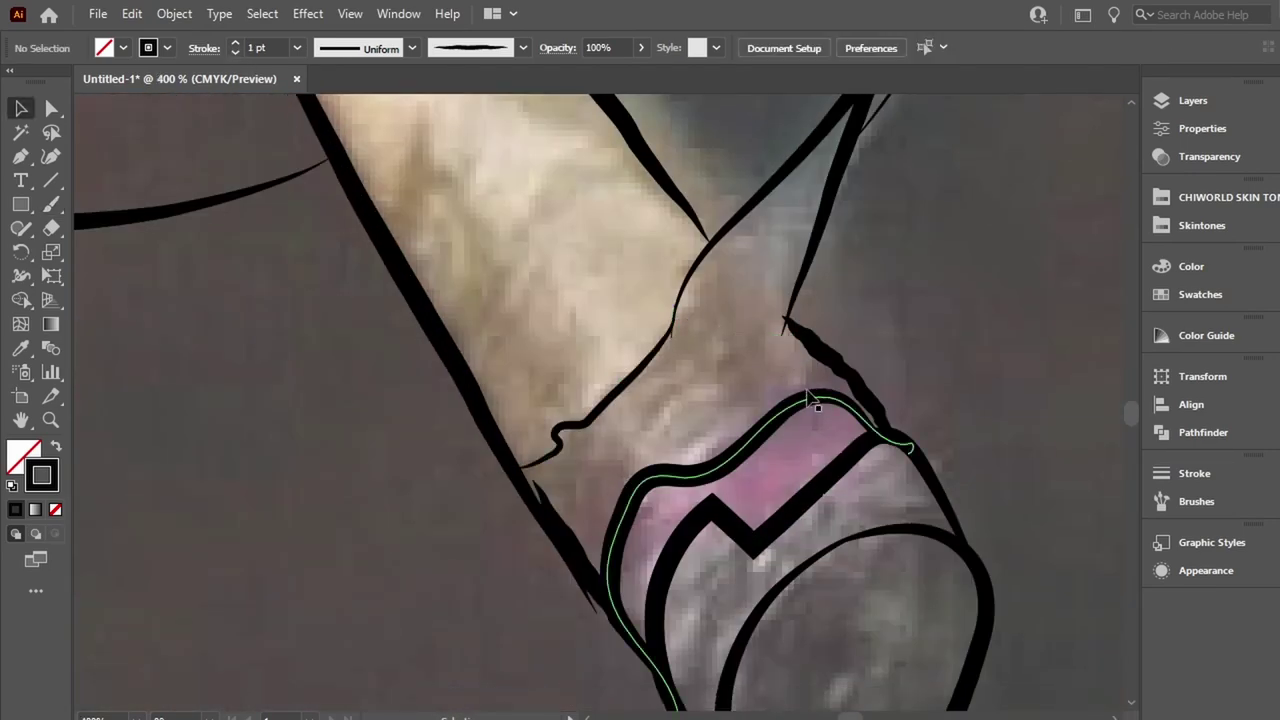
left_click(586, 475)
key("b")
left_click_drag(245, 468, 220, 565)
left_click_drag(293, 523, 293, 627)
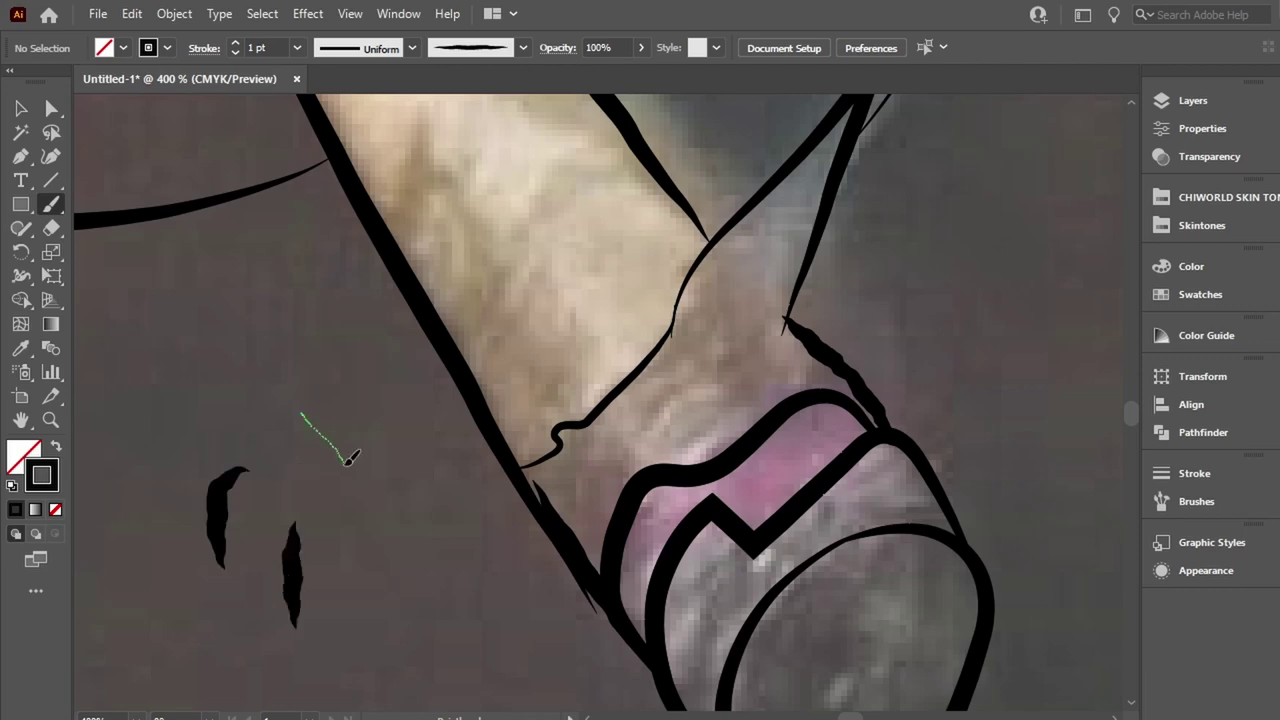
left_click_drag(303, 413, 397, 600)
left_click_drag(175, 595, 236, 342)
key("ctrl+z")
key("ctrl+z")
key("ctrl+z")
Trace a line along the upper lip.
key("ctrl+1")
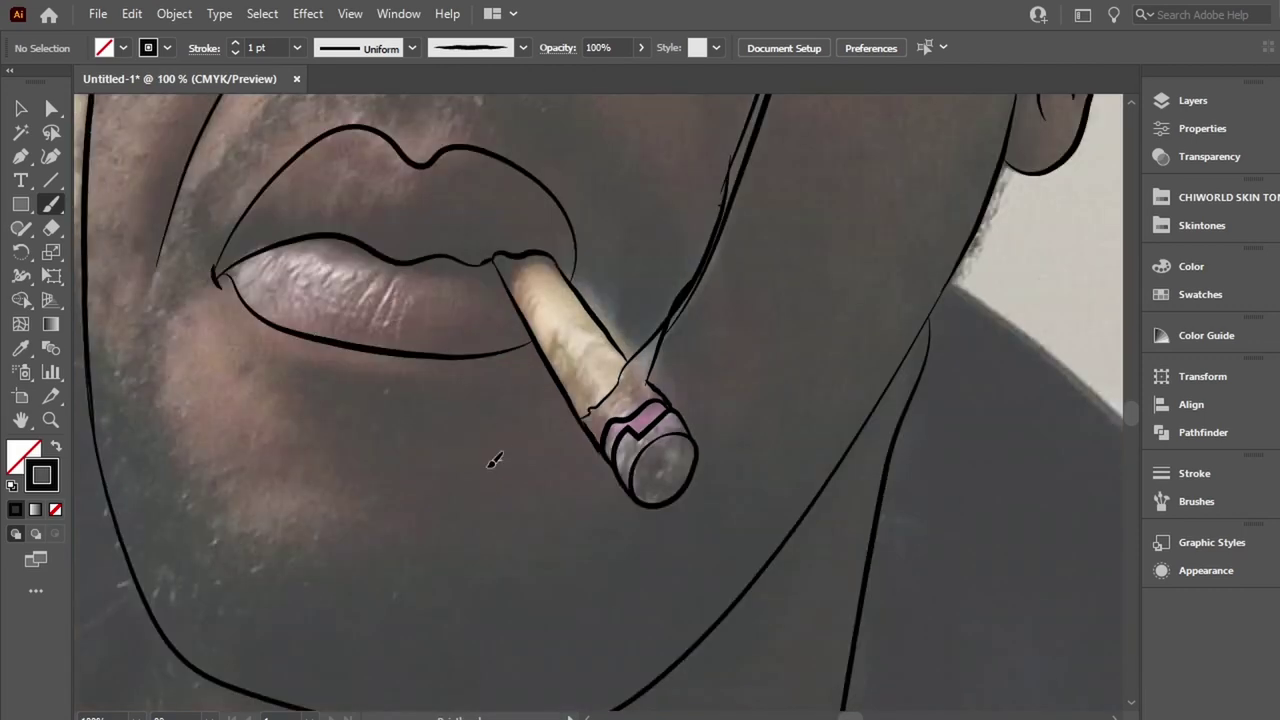
scroll(423, 300, "up", 1)
scroll(471, 220, "up", 1)
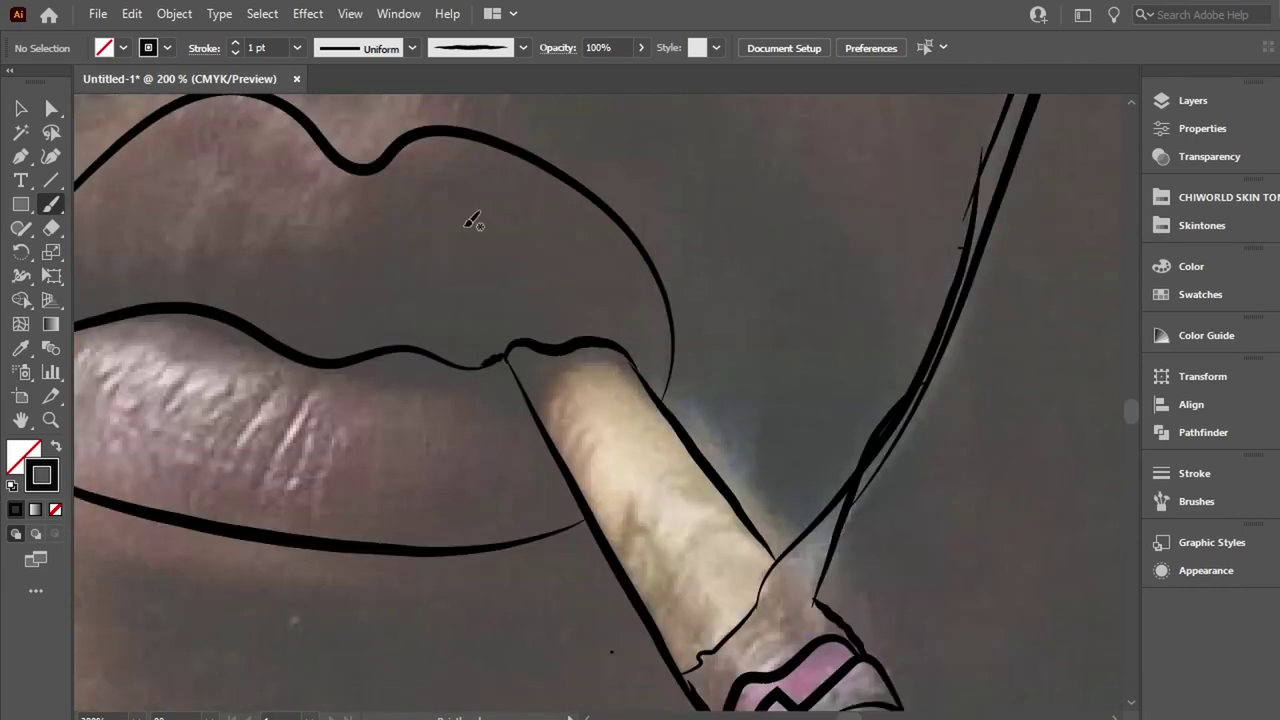
left_click_drag(335, 361, 540, 412)
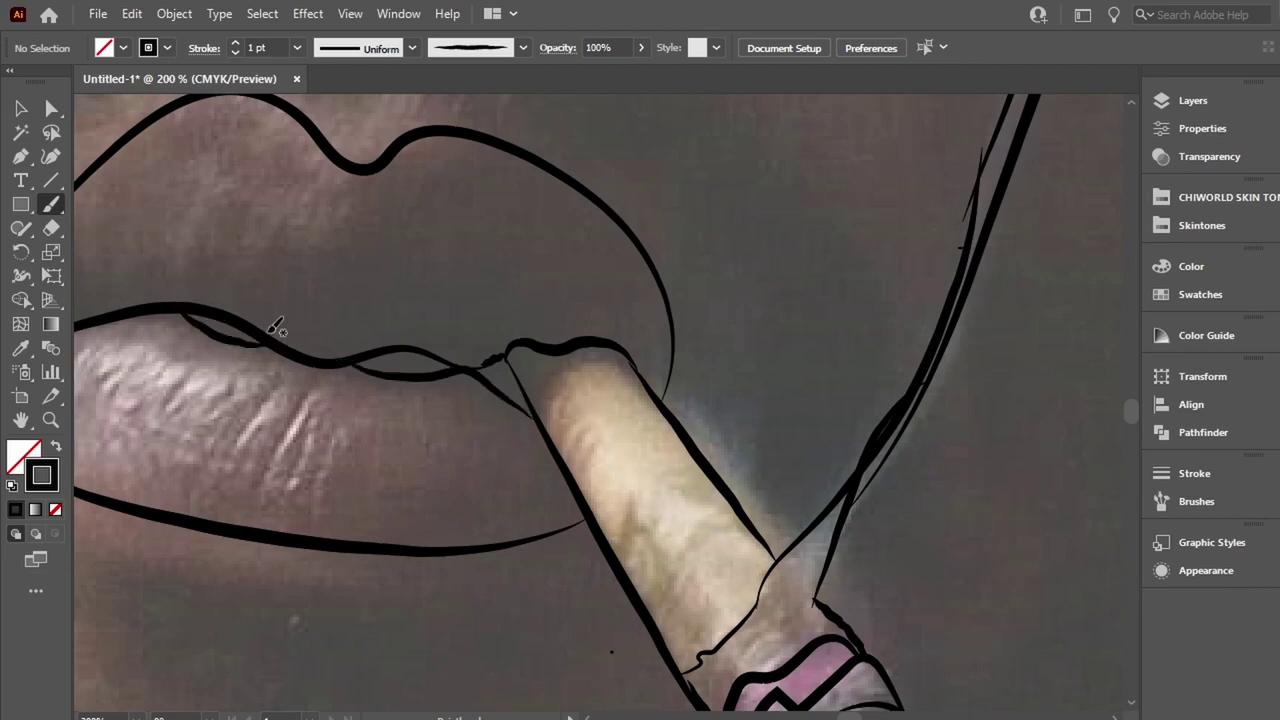
scroll(509, 177, "up", 5)
scroll(509, 177, "left", 5)
scroll(296, 494, "right", 1)
scroll(500, 497, "down", 5)
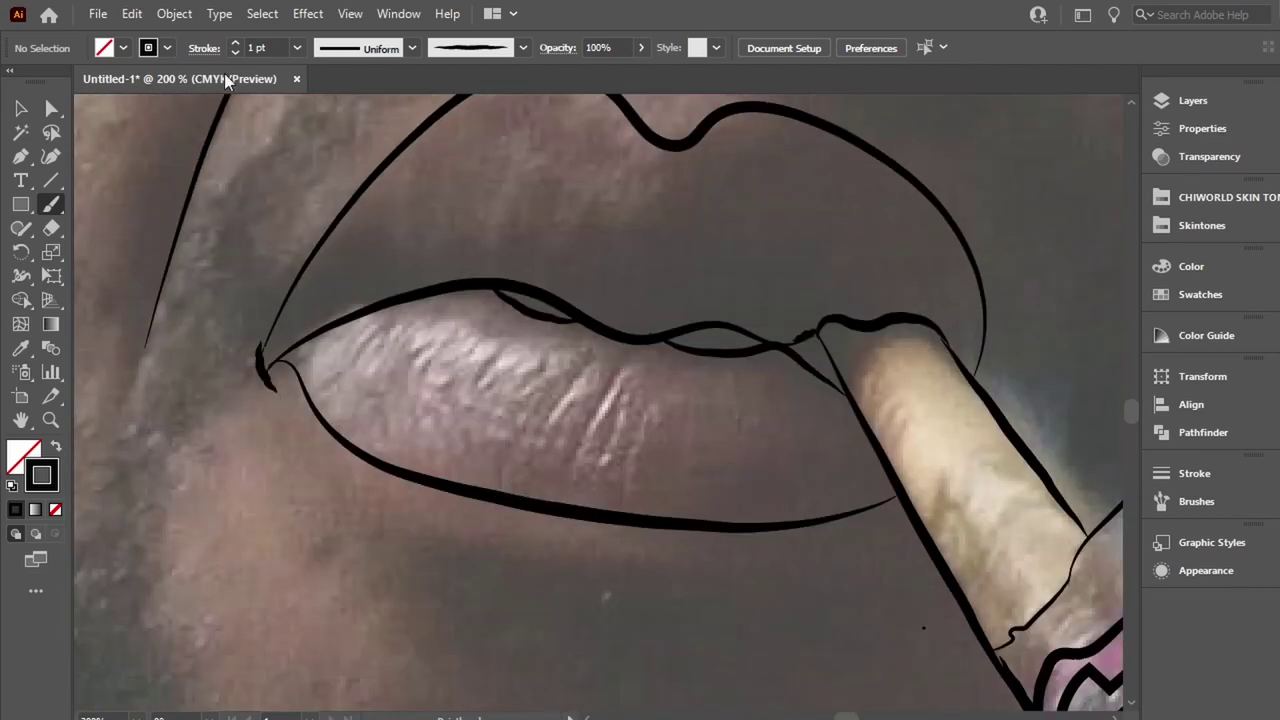
Paint fine hatch strokes across the lower lip at 0.25 pt brush weight.
key("[")
left_click_drag(438, 344, 422, 396)
left_click_drag(498, 356, 477, 393)
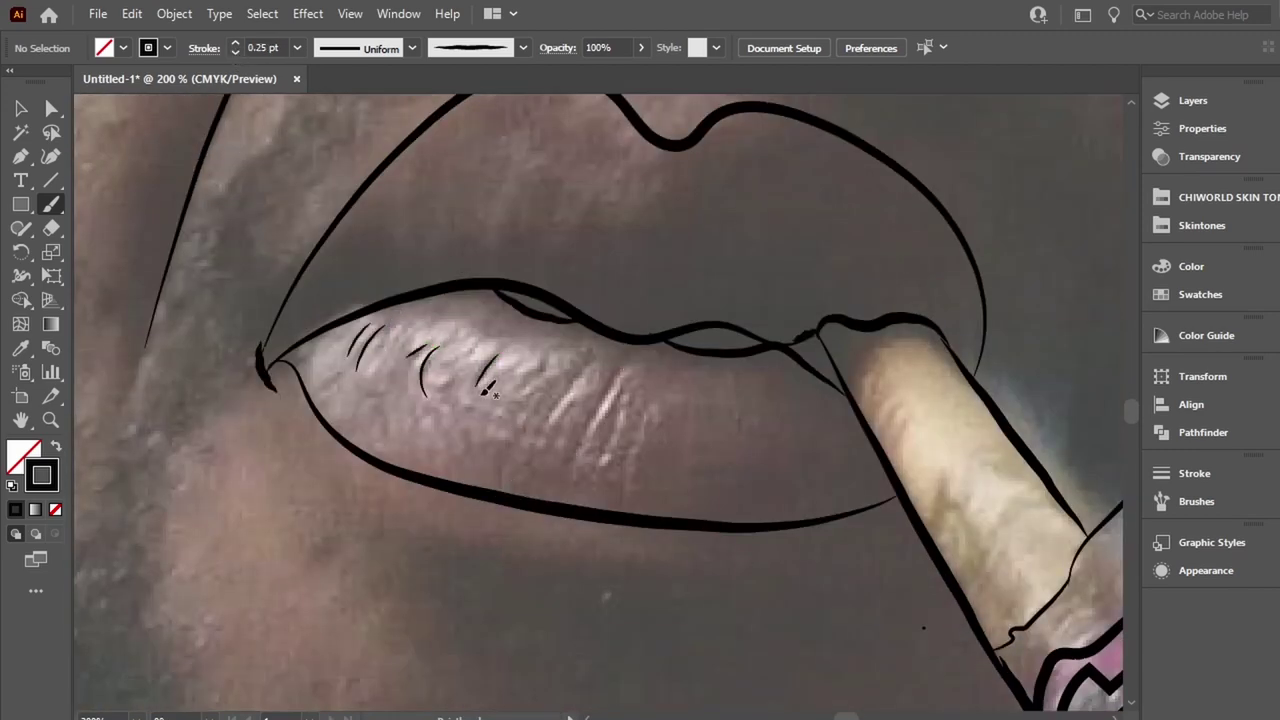
mouse_move(544, 351)
left_mouse_down()
mouse_move(521, 396)
mouse_move(541, 440)
left_mouse_up()
mouse_move(618, 374)
left_mouse_down()
mouse_move(590, 441)
mouse_move(625, 495)
left_mouse_up()
left_click_drag(792, 410, 790, 470)
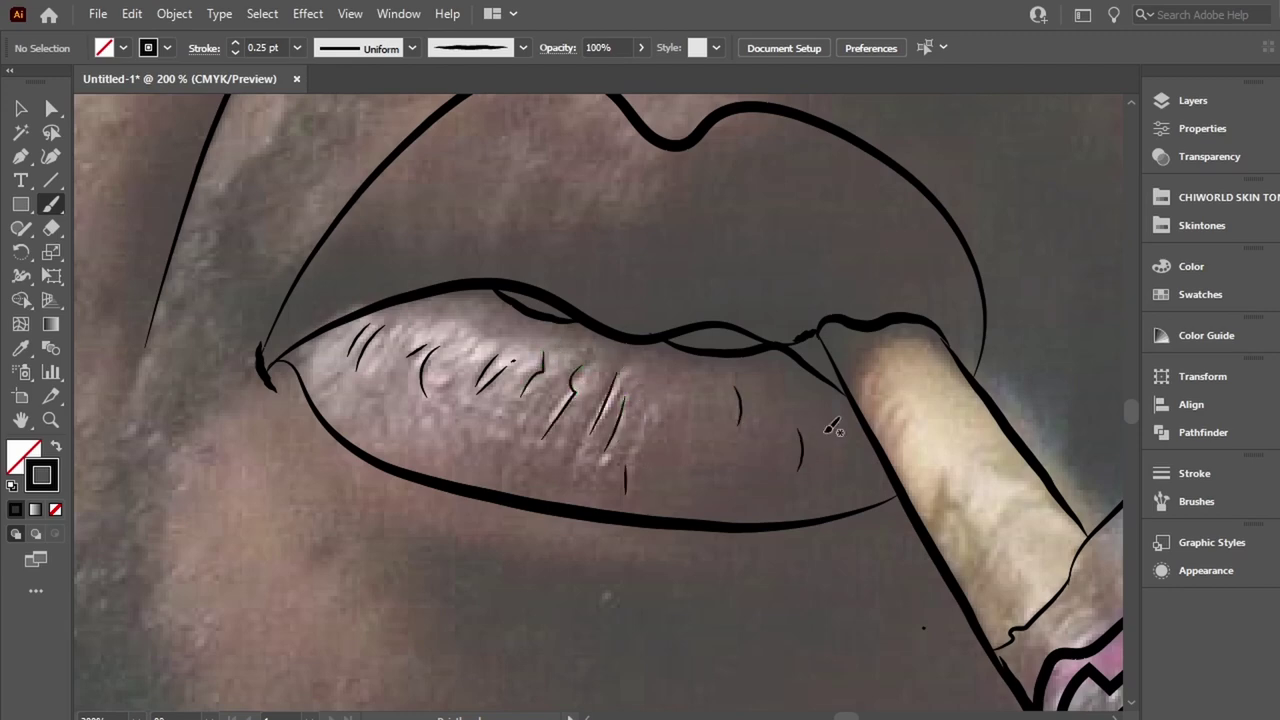
left_click_drag(840, 402, 820, 446)
left_click_drag(706, 422, 700, 472)
scroll(514, 320, "up", 2)
Check the line art without the photo, then add a stroke along the left lower eyelid.
key("ctrl+minus")
key("ctrl+minus")
key("ctrl+minus")
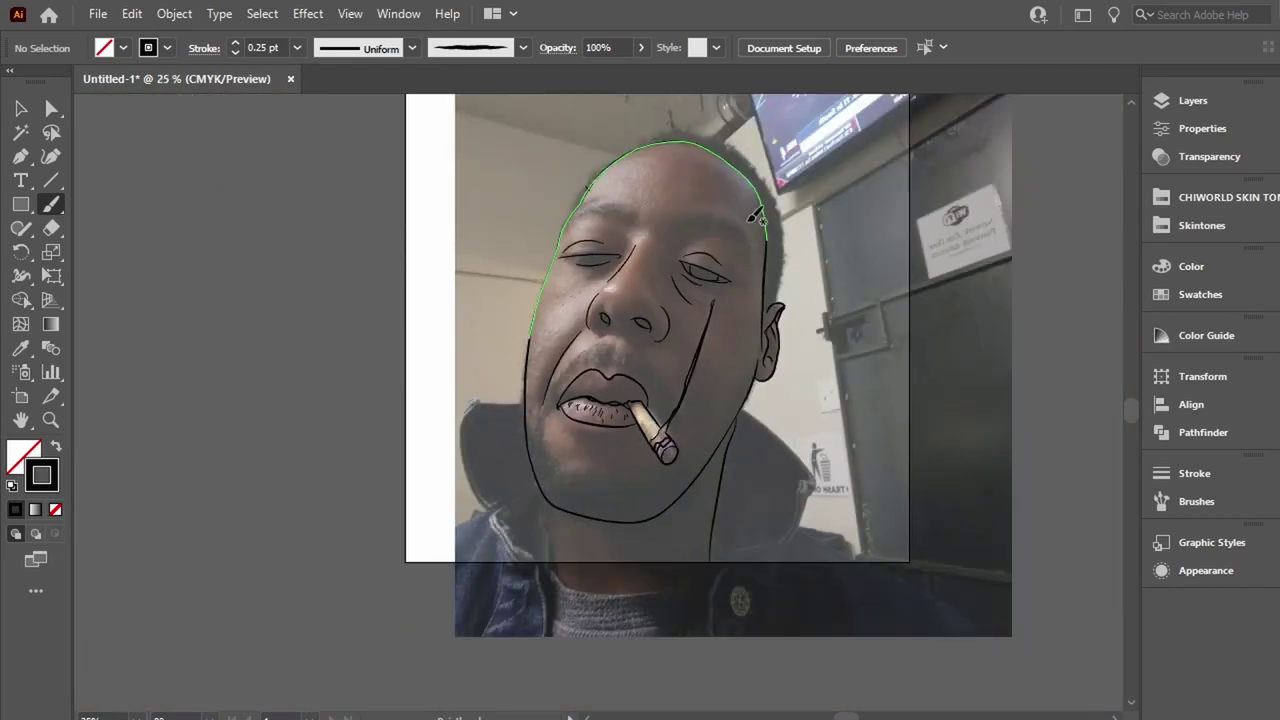
key("ctrl+plus")
key("ctrl+plus")
key("ctrl+plus")
scroll(700, 300, "up", 10)
key("ctrl+shift+w")
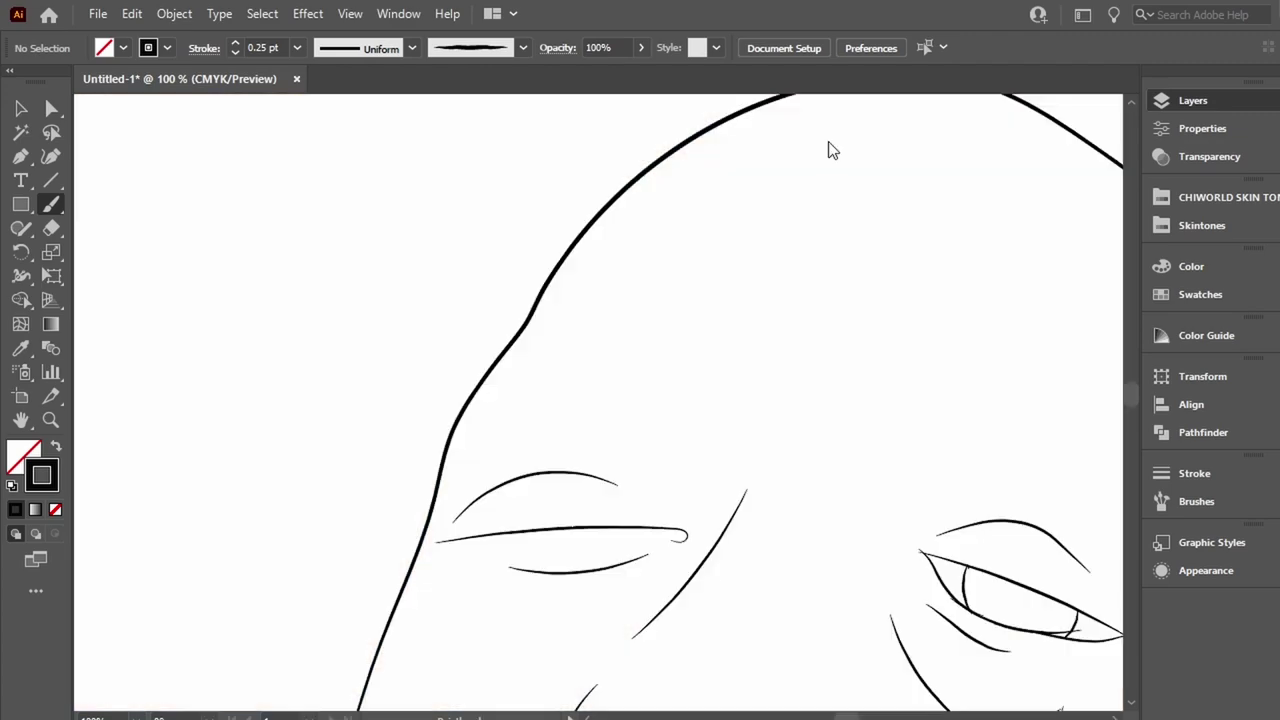
key("ctrl+shift+w")
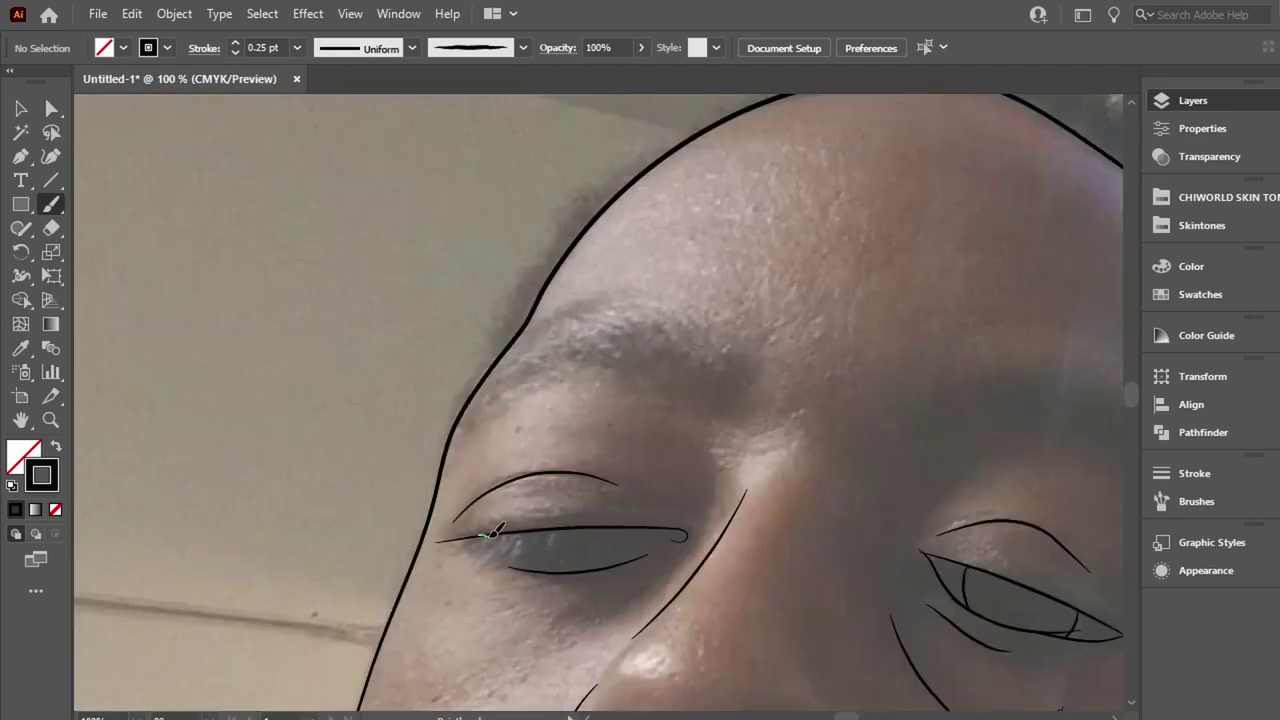
left_click_drag(492, 533, 645, 530)
key("ctrl+plus")
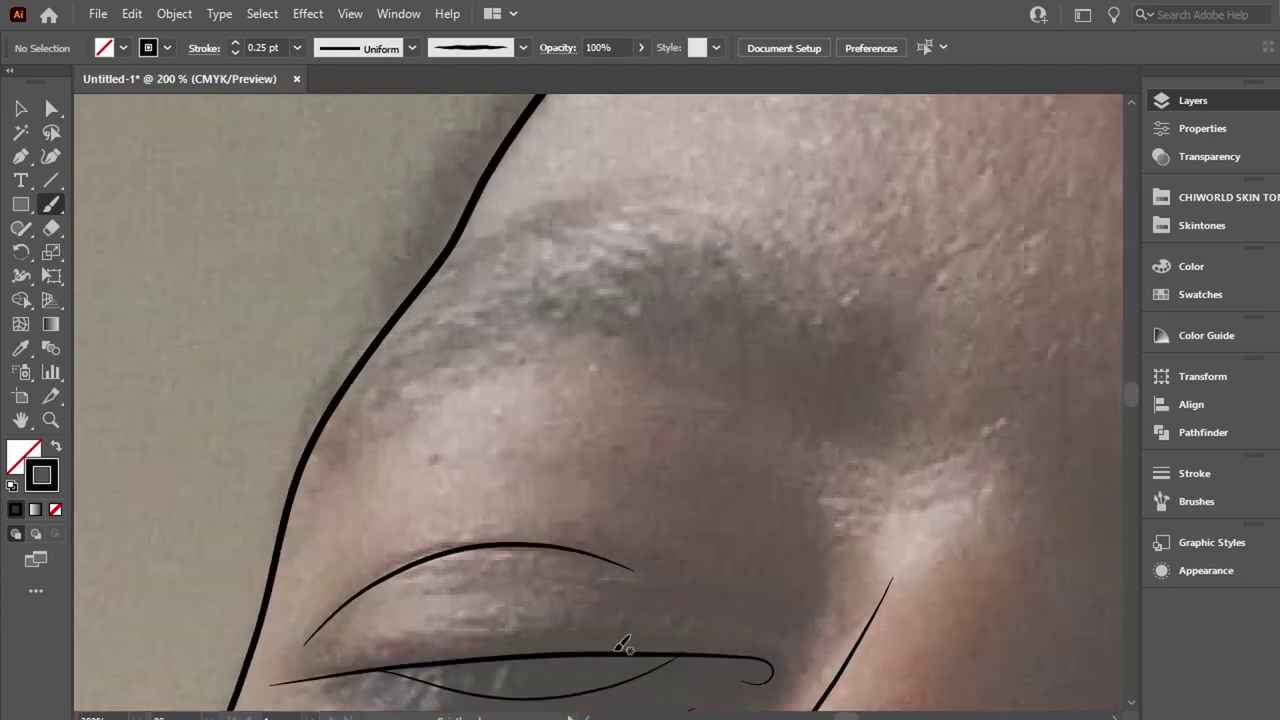
key("ctrl+minus")
key("ctrl+minus")
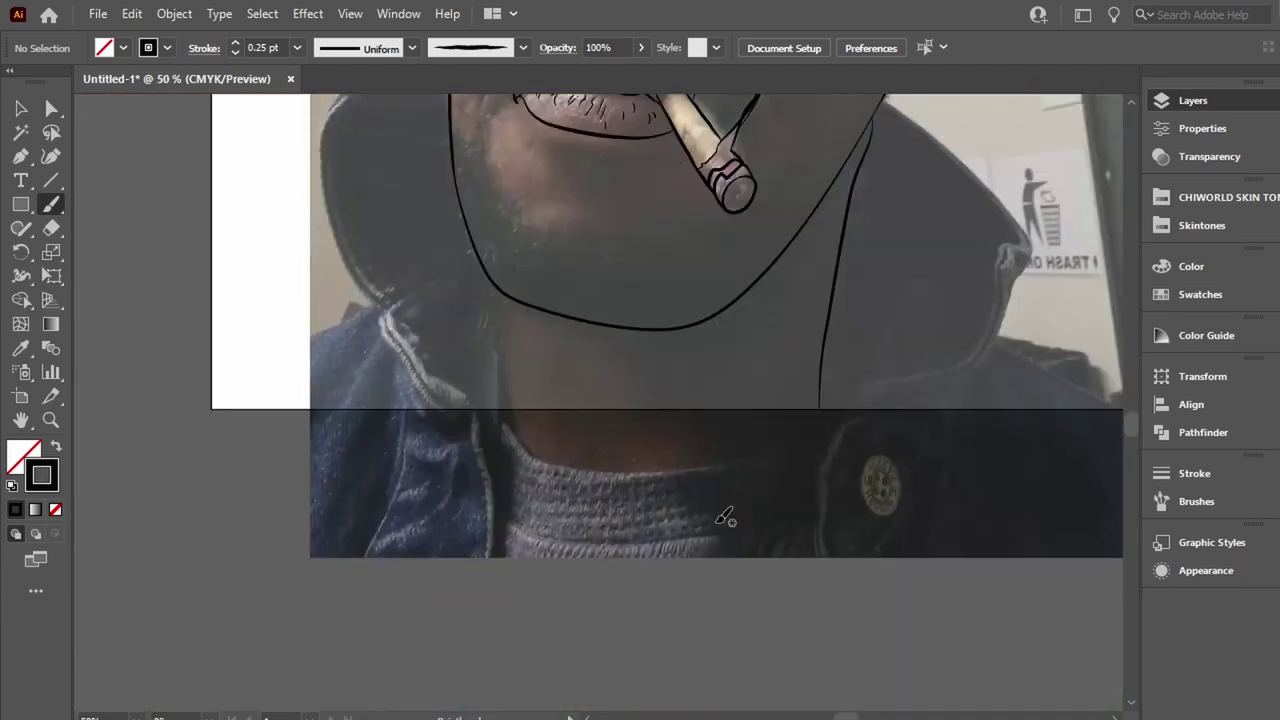
scroll(723, 500, "up", 5)
key("ctrl+minus")
key("ctrl+minus")
key("ctrl+minus")
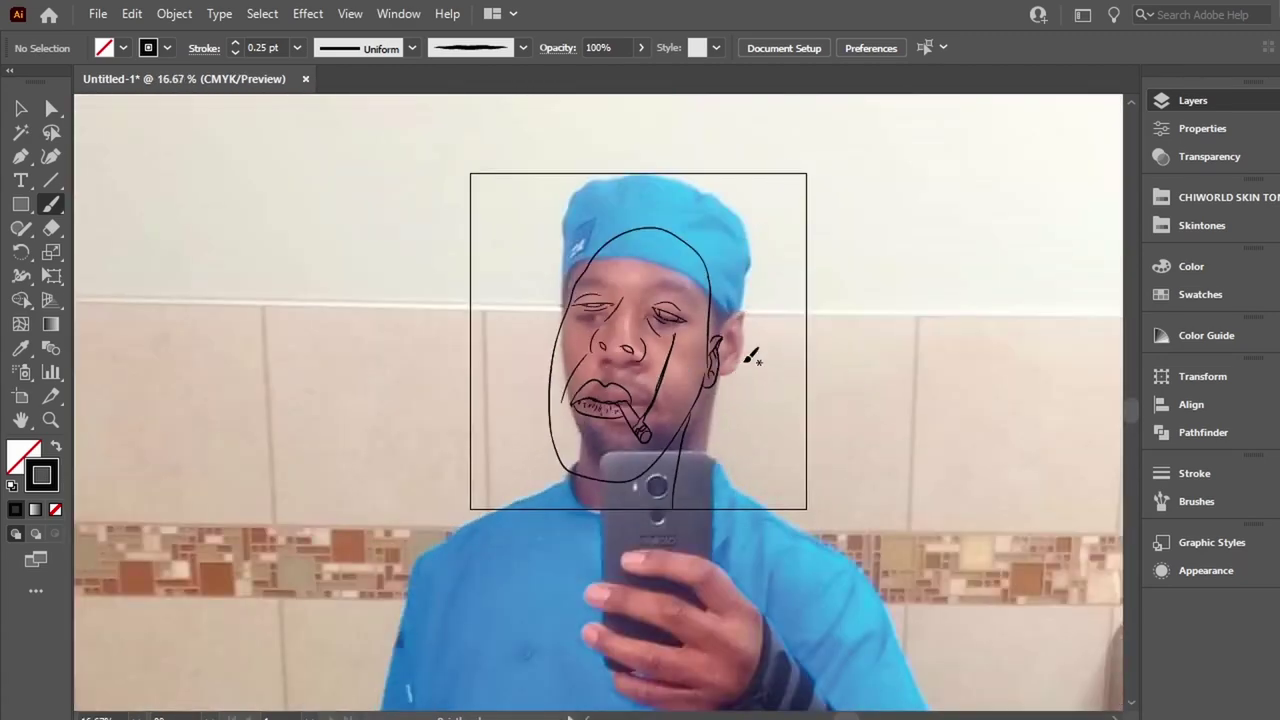
Zoom in to 33.33% on the face tracing and switch to the Paintbrush tool (B).
key("v")
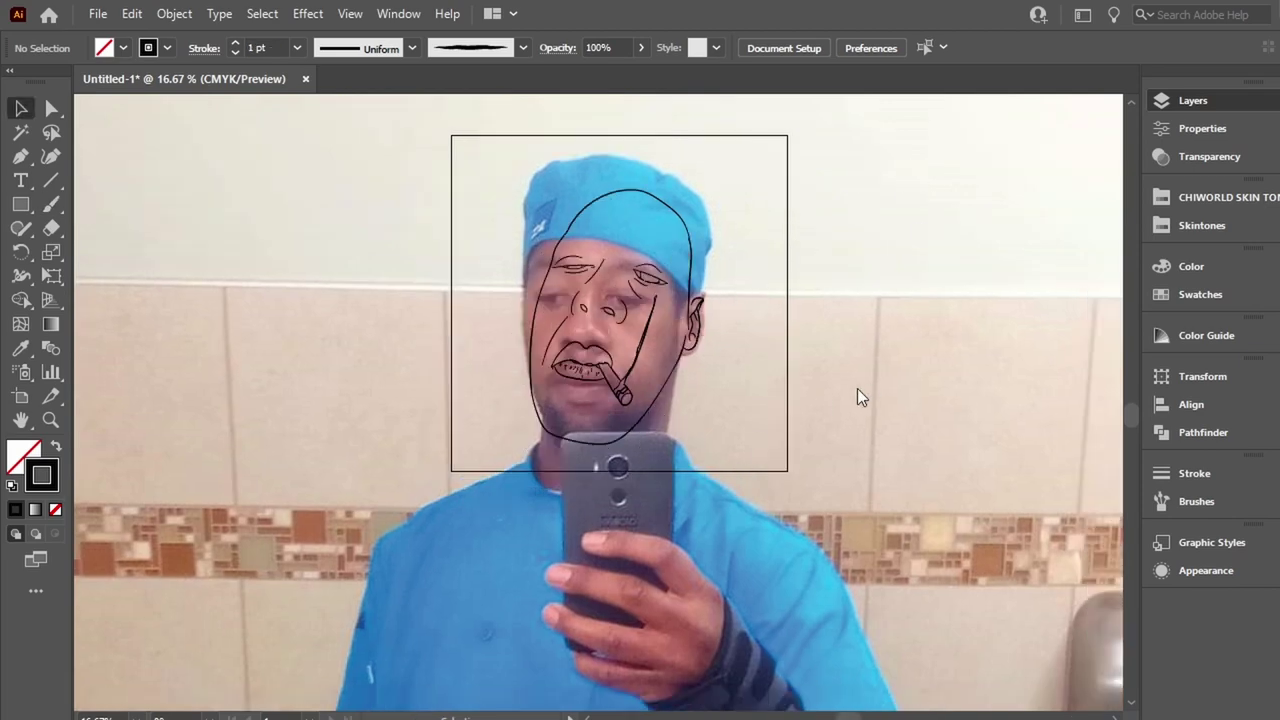
key("ctrl+plus")
key("ctrl+plus")
key("e")
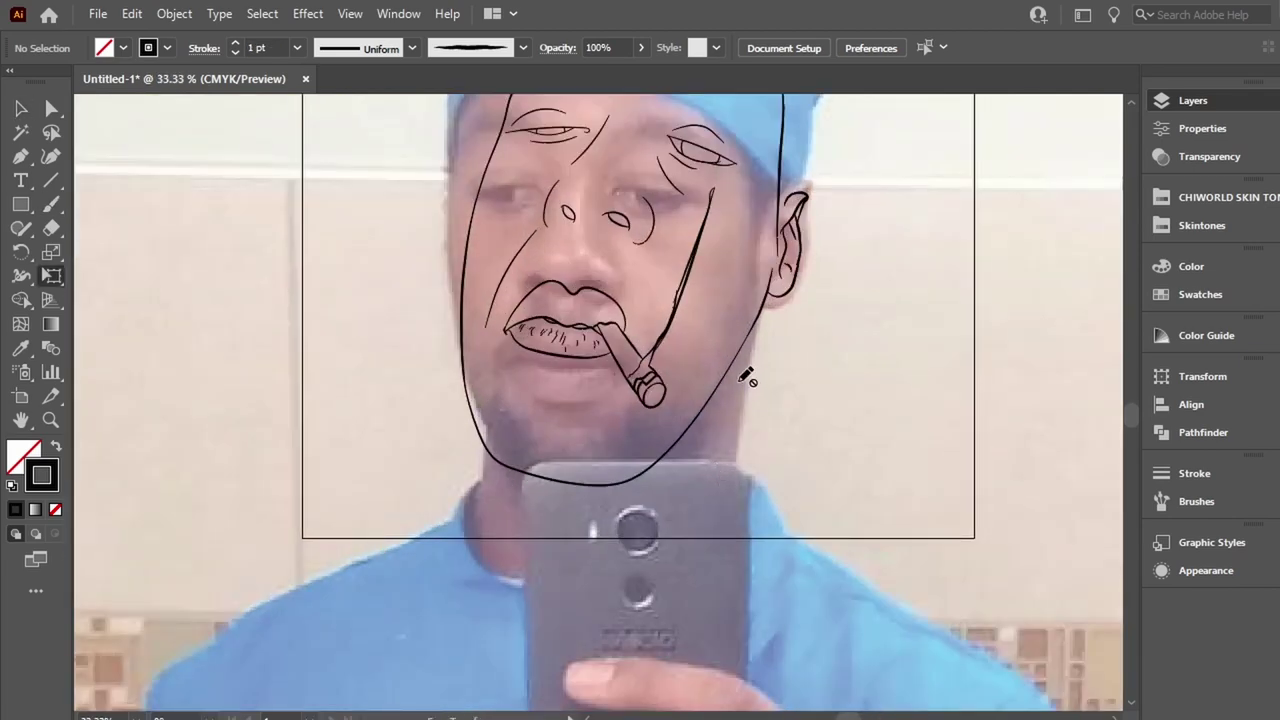
key("b")
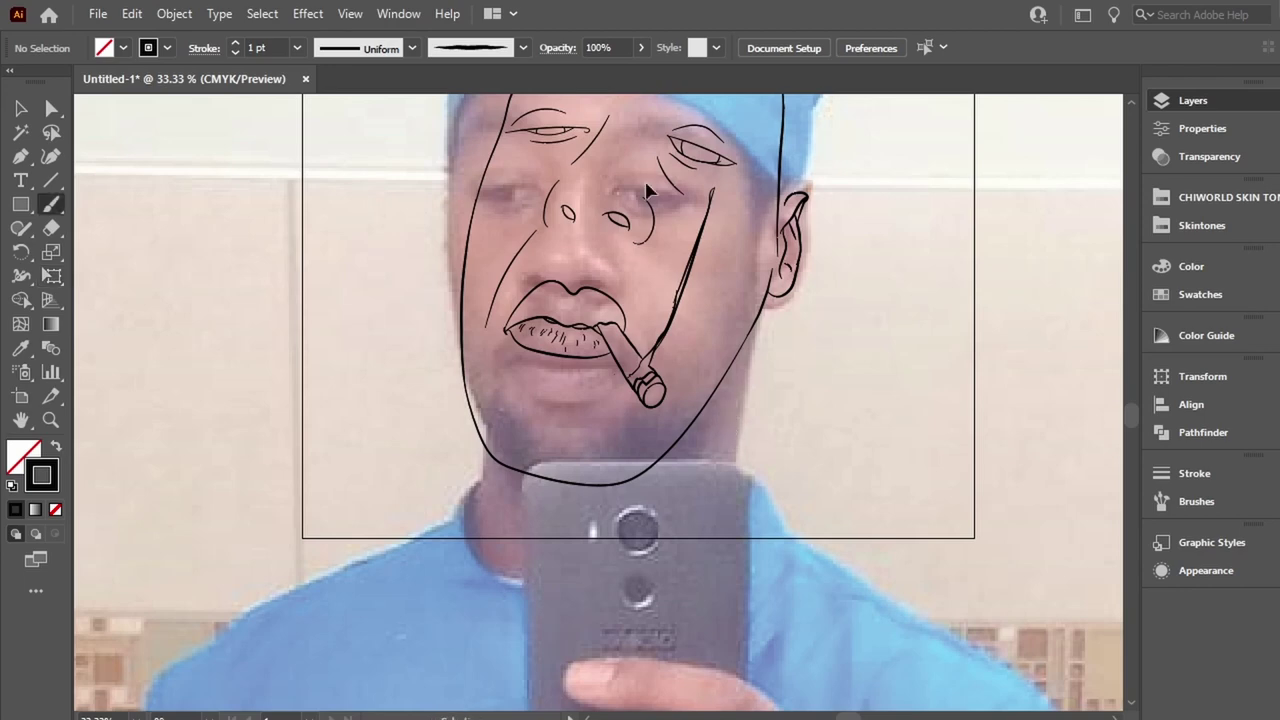
key("ctrl+plus")
key("ctrl+plus")
Brush black outlines along the right side of the neck and the collar curve below the chin.
scroll(632, 300, "down", 5)
scroll(632, 300, "right", 5)
scroll(632, 308, "up", 4)
scroll(685, 125, "left", 3)
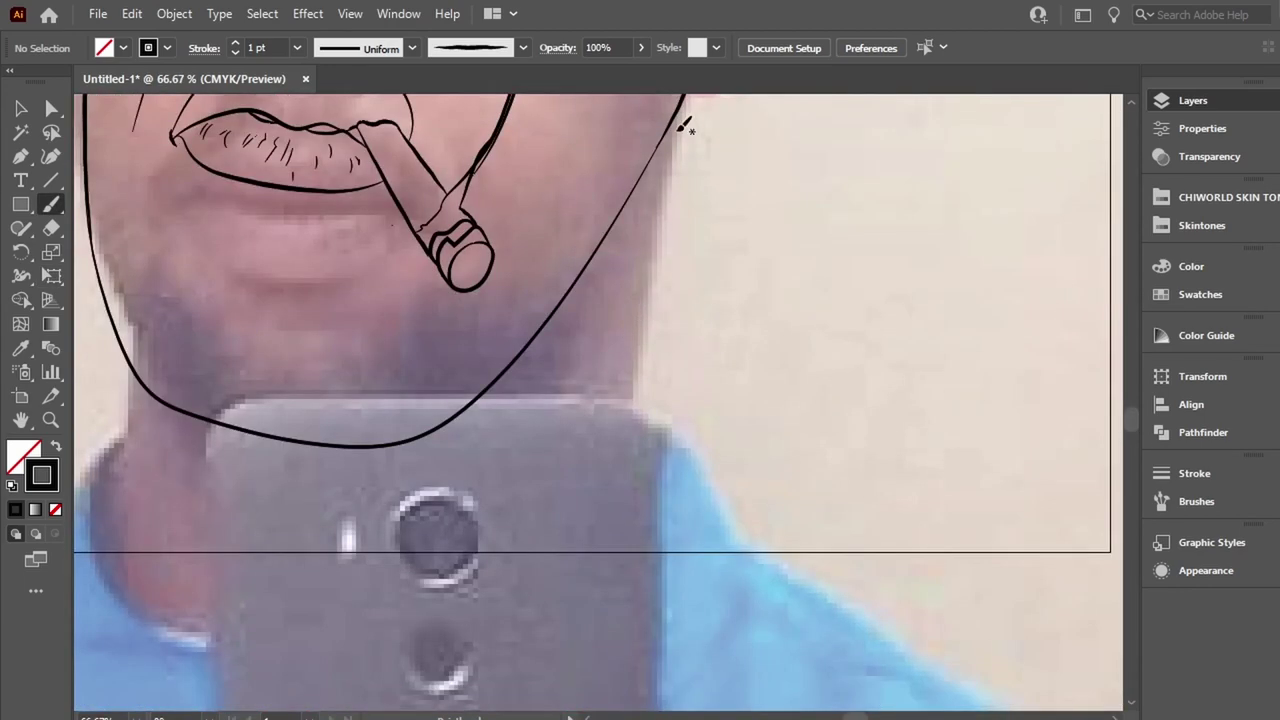
left_click_drag(672, 118, 626, 482)
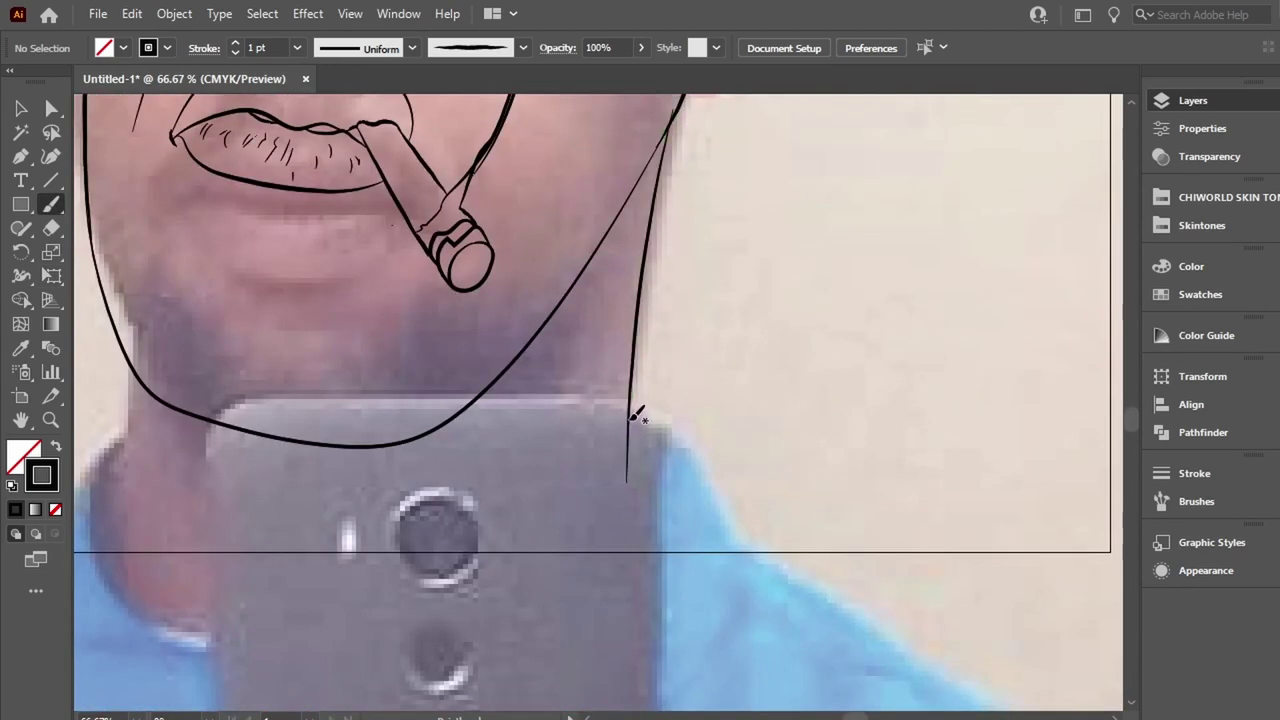
left_click_drag(726, 505, 748, 578)
scroll(748, 578, "down", 4)
scroll(684, 230, "left", 1)
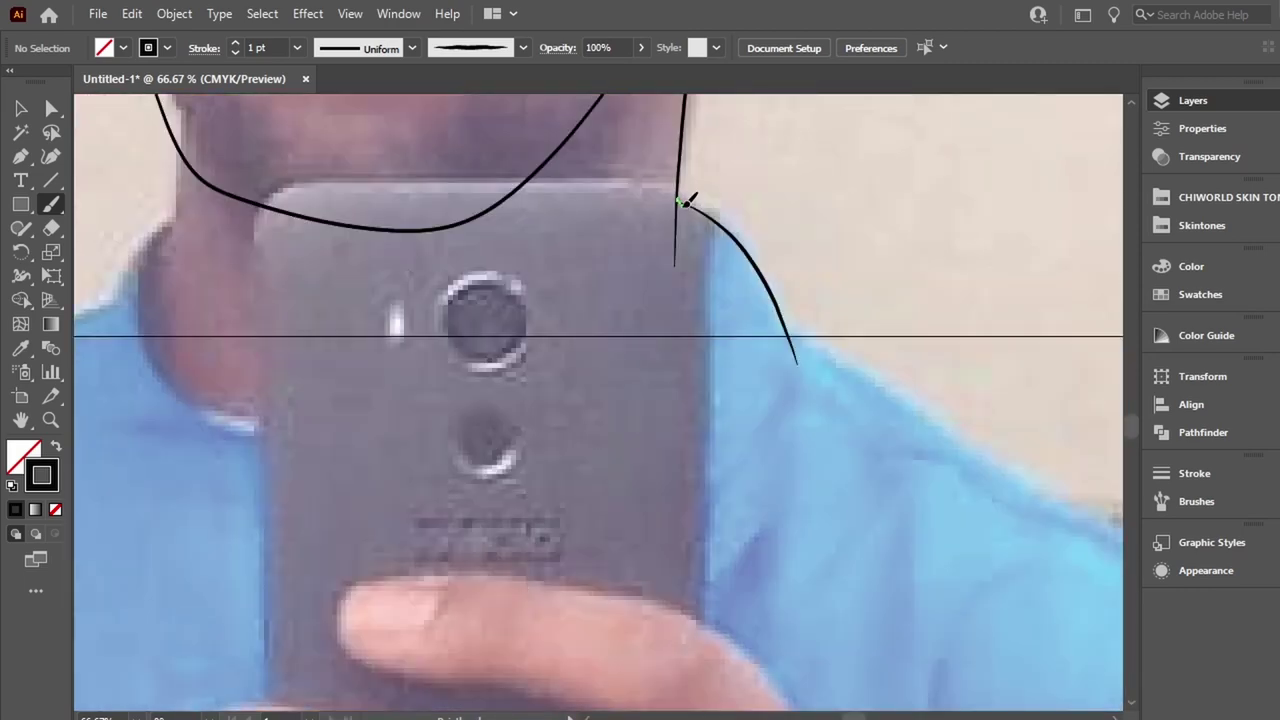
mouse_move(679, 201)
left_mouse_down()
mouse_move(551, 394)
mouse_move(149, 337)
mouse_move(181, 222)
left_mouse_up()
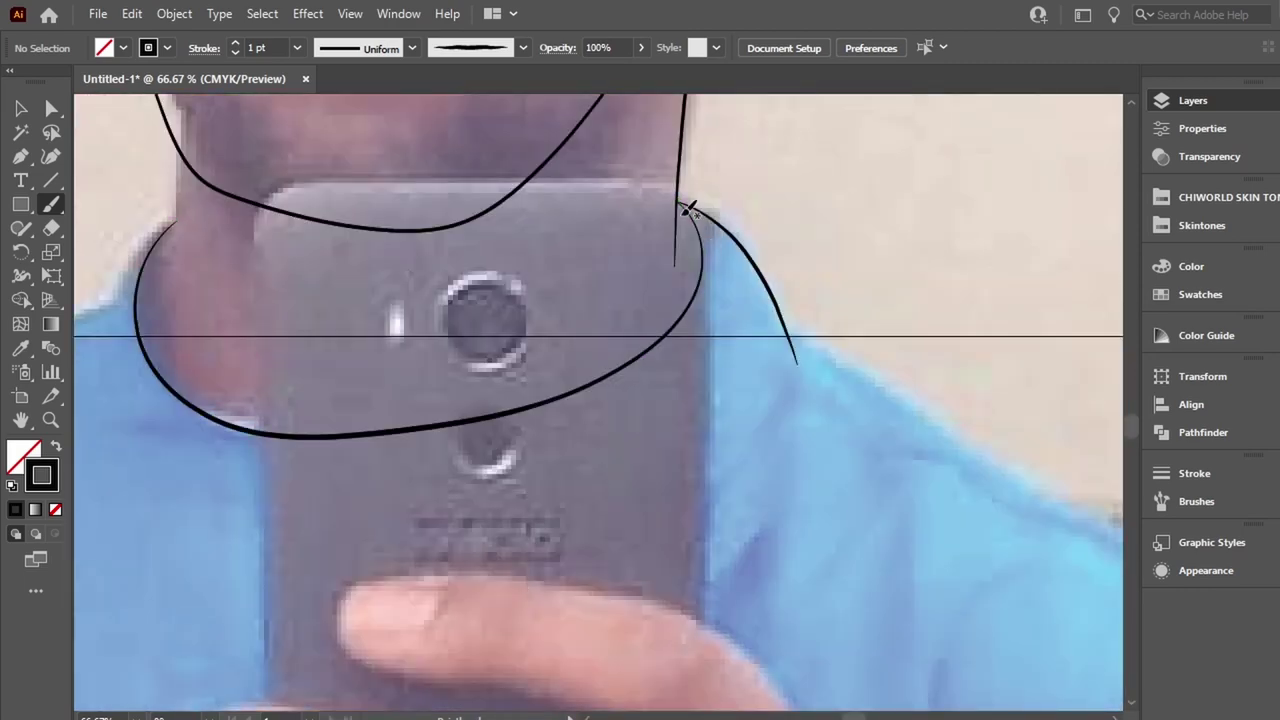
left_click_drag(686, 210, 690, 286)
Trace the shirt's shoulder line down along the shoulder edge.
scroll(677, 317, "down", 1)
scroll(677, 317, "right", 5)
scroll(660, 340, "right", 4)
scroll(540, 355, "left", 4)
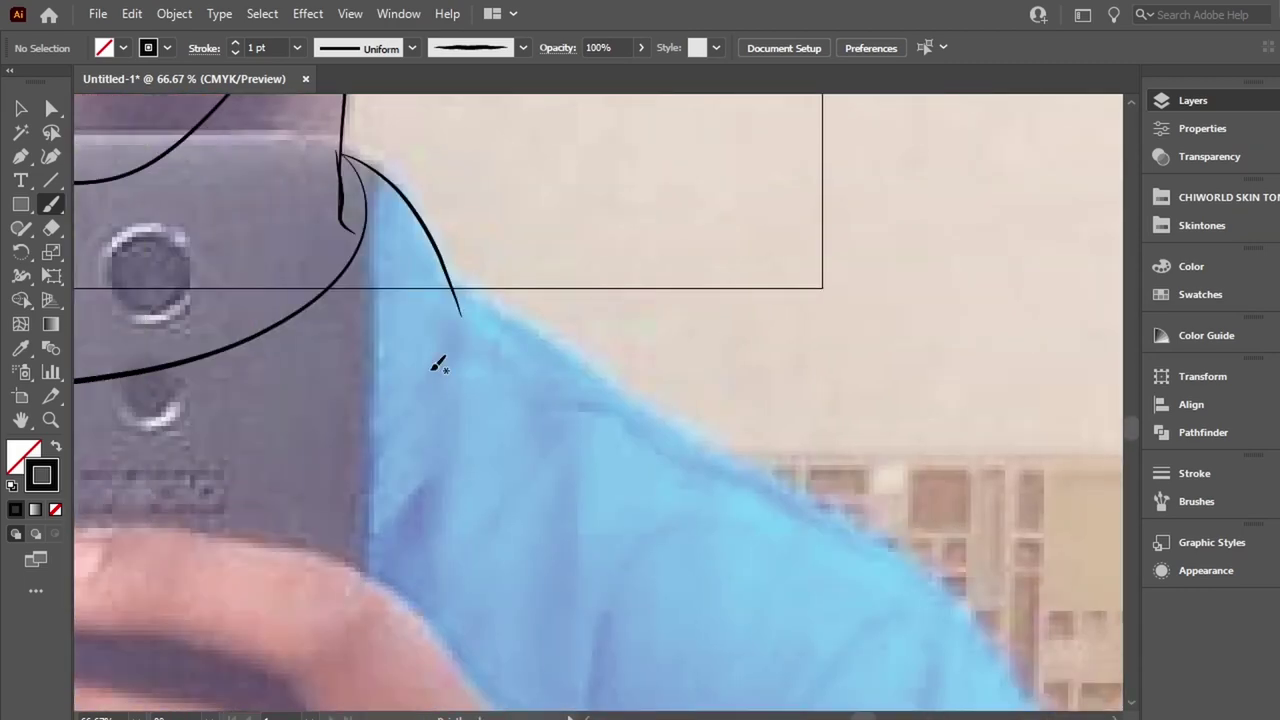
left_click_drag(838, 512, 1030, 705)
scroll(557, 429, "right", 5)
scroll(557, 429, "down", 2)
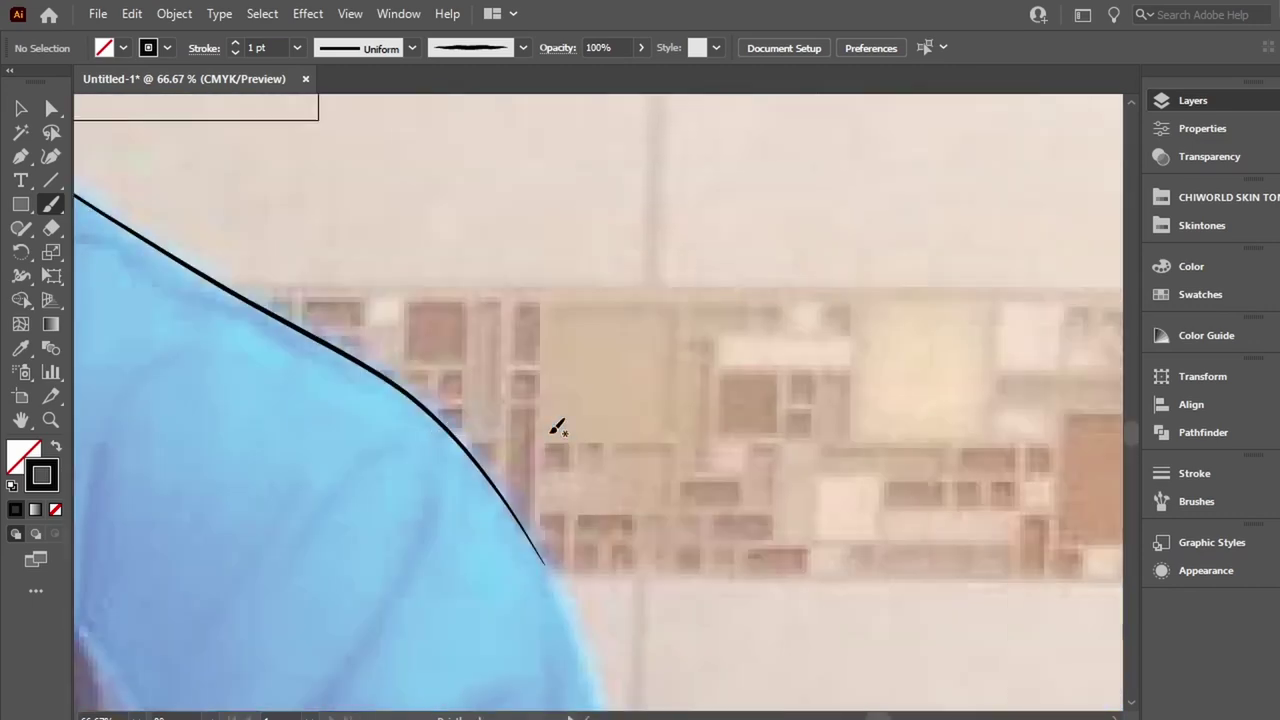
scroll(557, 429, "down", 4)
left_click_drag(450, 115, 514, 218)
left_click_drag(668, 622, 670, 630)
Trace the outer and lower edges of the shirt sleeve.
scroll(660, 635, "down", 2)
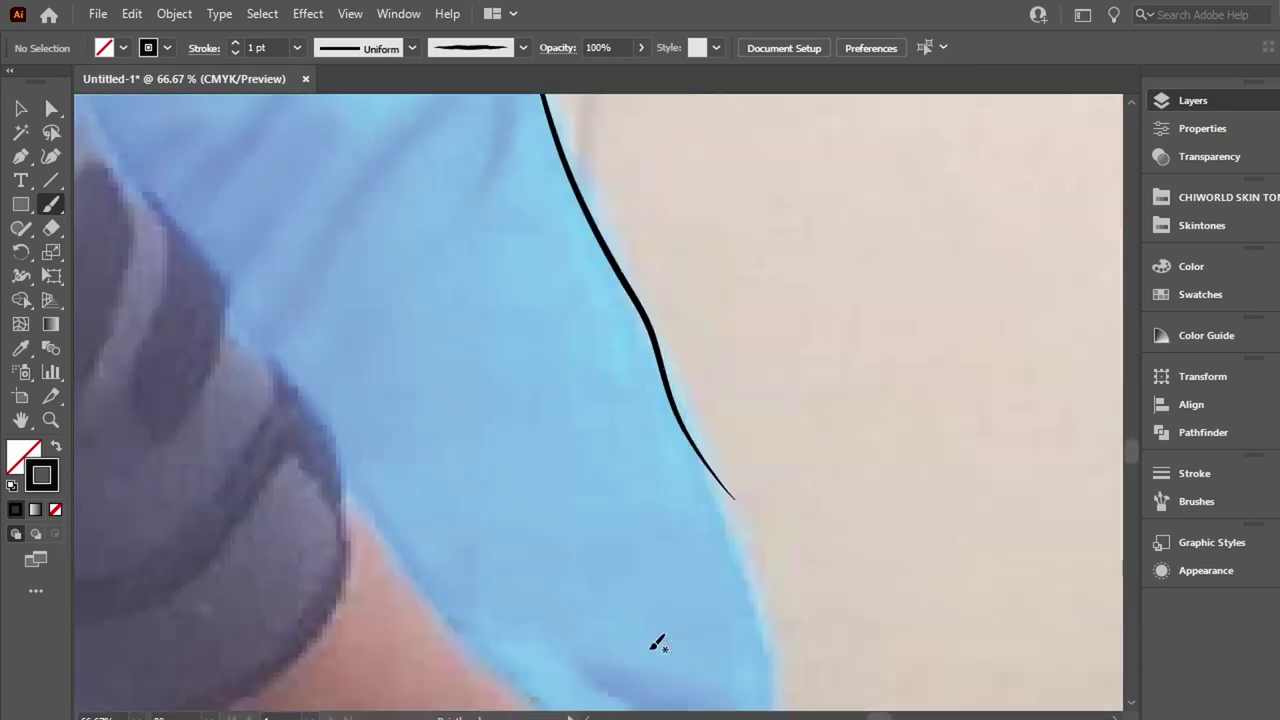
scroll(660, 635, "down", 3)
left_click_drag(678, 250, 700, 270)
left_click_drag(803, 618, 803, 620)
scroll(740, 560, "down", 3)
scroll(640, 514, "up", 2)
scroll(640, 514, "right", 4)
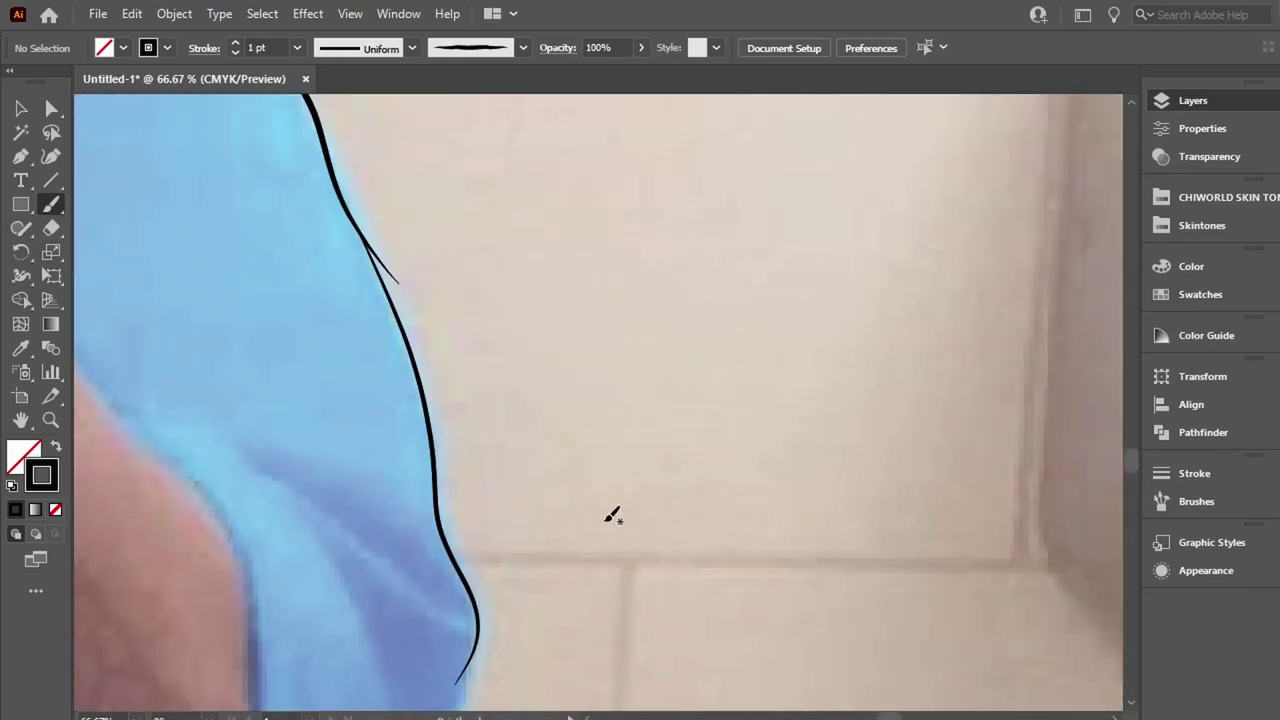
Undo a misplaced stroke, then redraw the sleeve edge and an inner sleeve fold.
left_click_drag(272, 481, 470, 605)
key("ctrl+z")
left_click_drag(265, 470, 407, 563)
left_click_drag(474, 588, 470, 605)
scroll(470, 600, "down", 3)
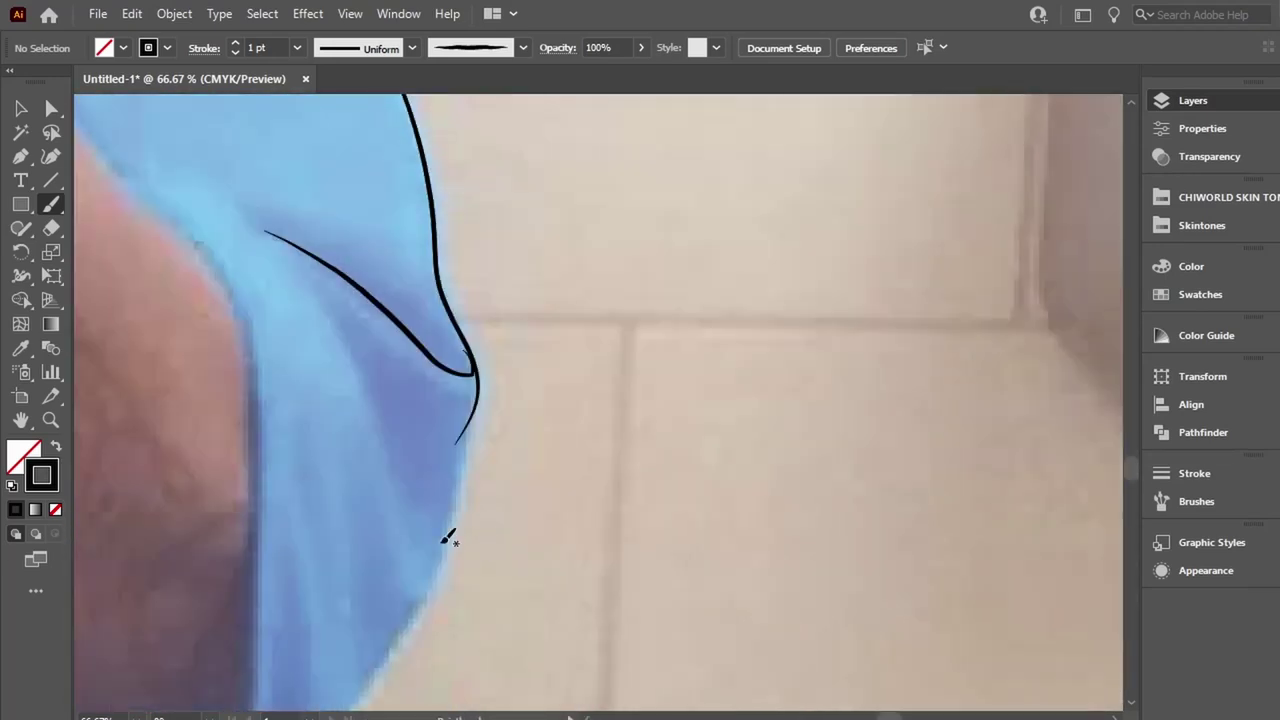
left_click_drag(296, 293, 424, 548)
left_click_drag(407, 605, 363, 694)
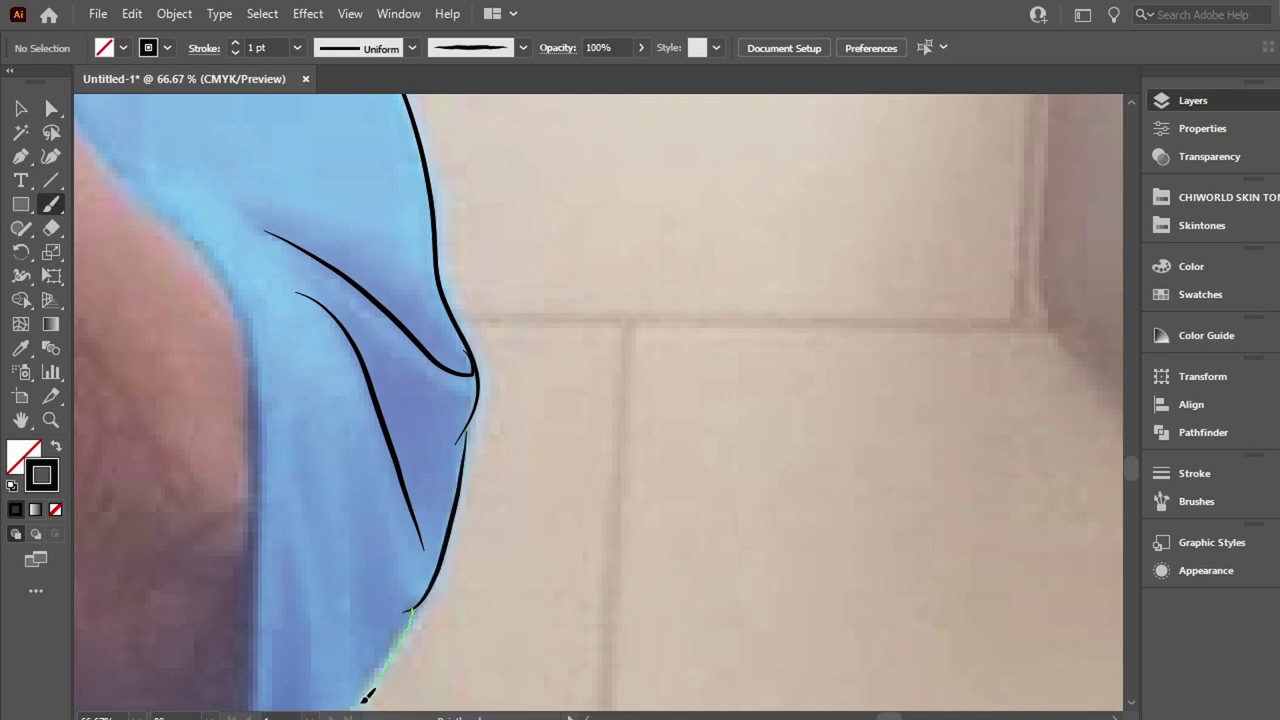
Add three fold lines inside the blue sleeve and extend its outline downward.
scroll(443, 543, "up", 3)
scroll(443, 543, "left", 3)
left_click_drag(556, 511, 530, 643)
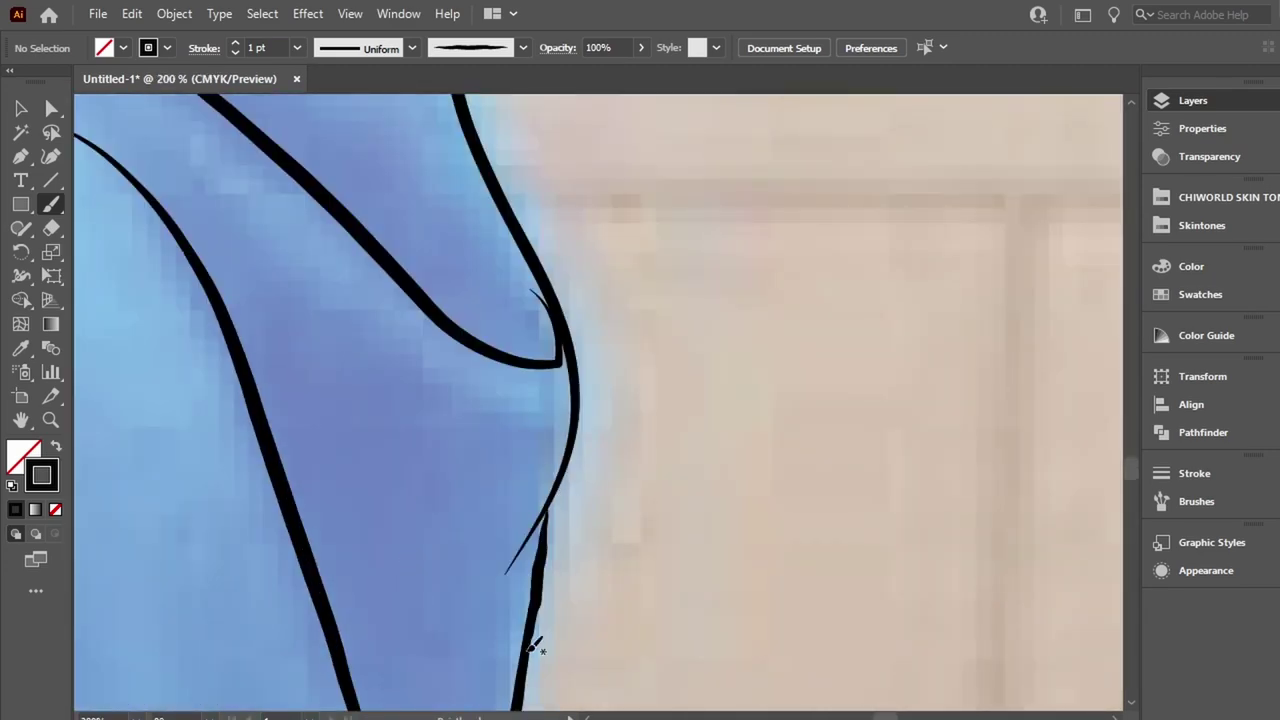
scroll(537, 563, "down", 5)
scroll(385, 606, "down", 2)
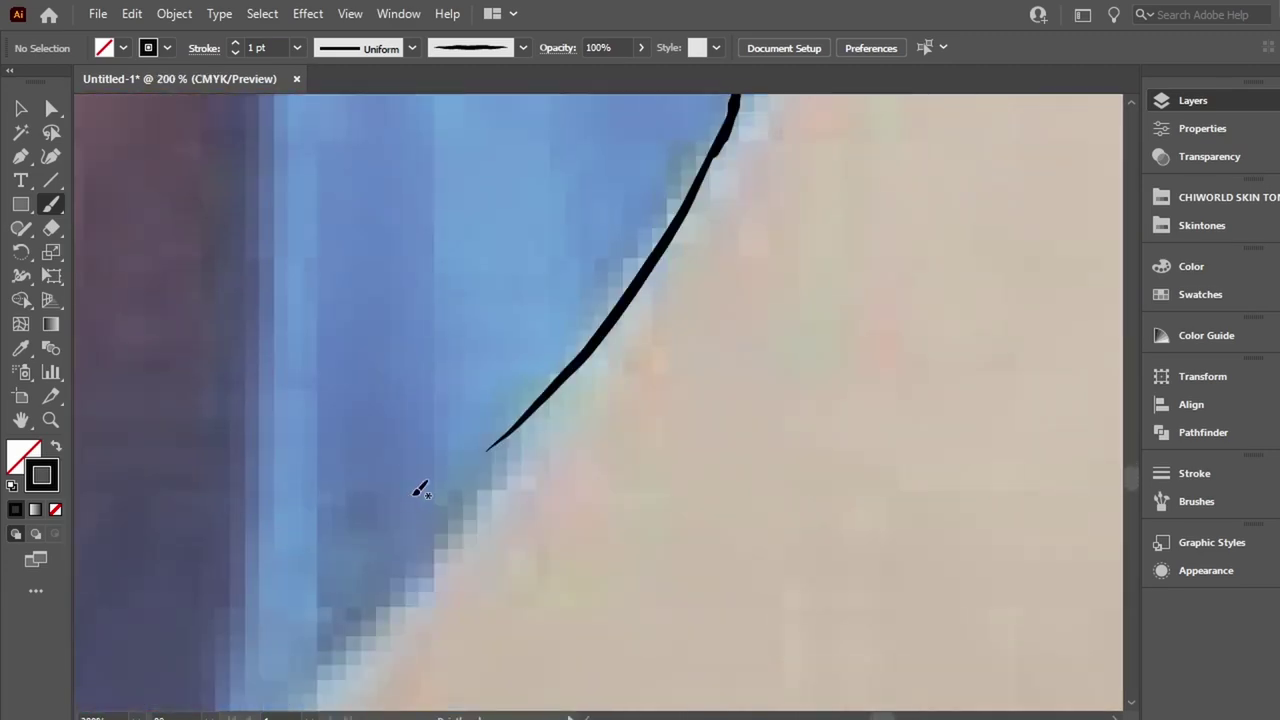
scroll(420, 491, "down", 3)
left_click_drag(633, 266, 664, 420)
left_click_drag(621, 350, 638, 578)
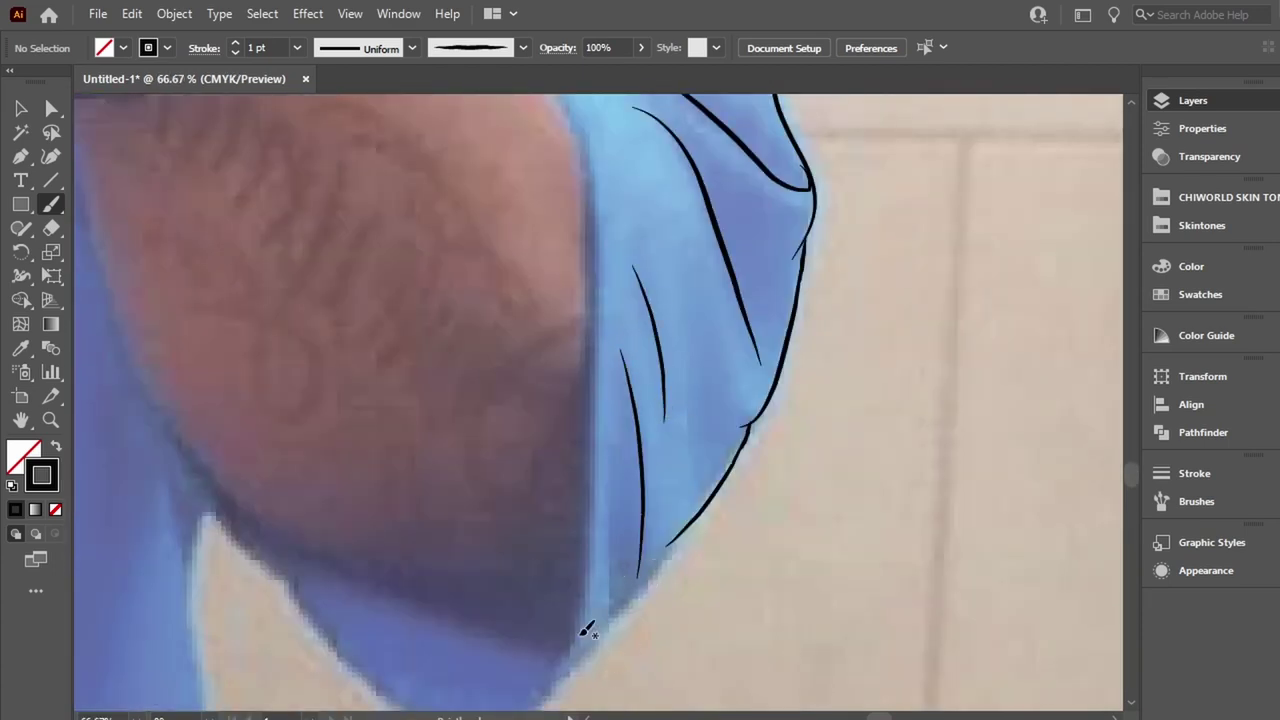
left_click_drag(605, 433, 570, 680)
left_click_drag(598, 630, 660, 550)
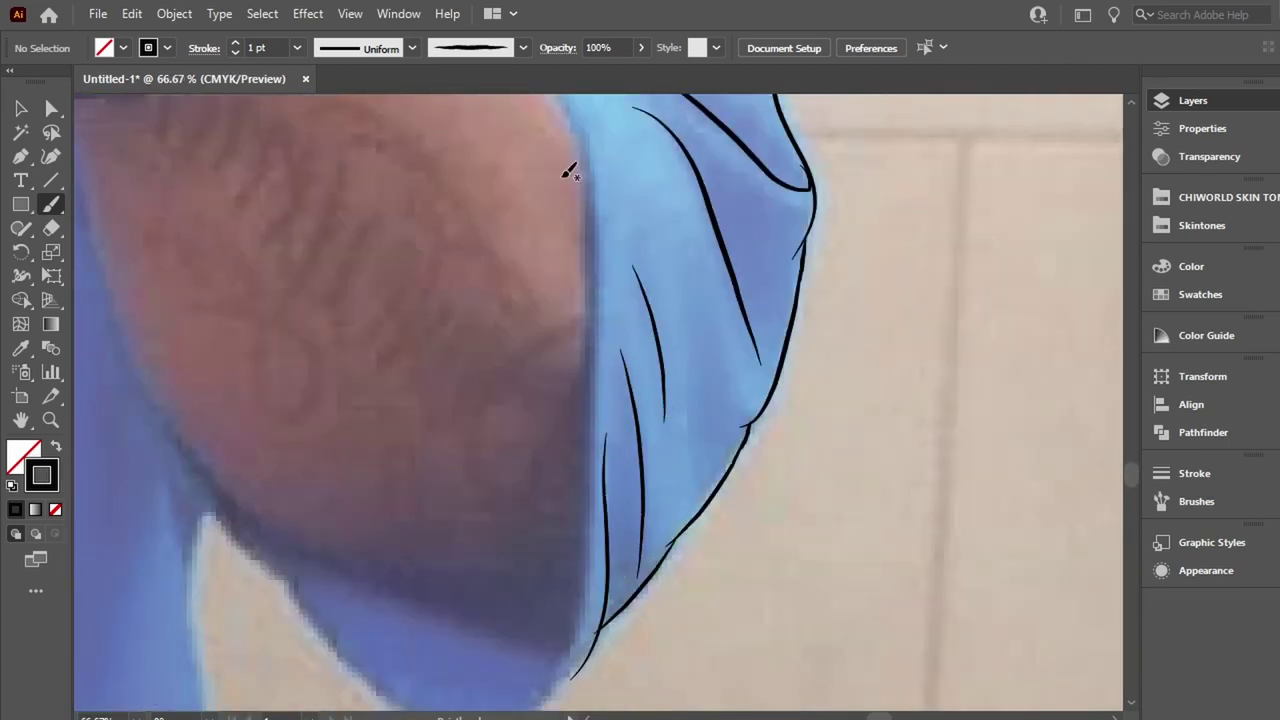
Trace the long sleeve edge along the arm and where the skin meets the sleeve.
left_click_drag(560, 97, 541, 707)
left_click_drag(272, 567, 202, 495)
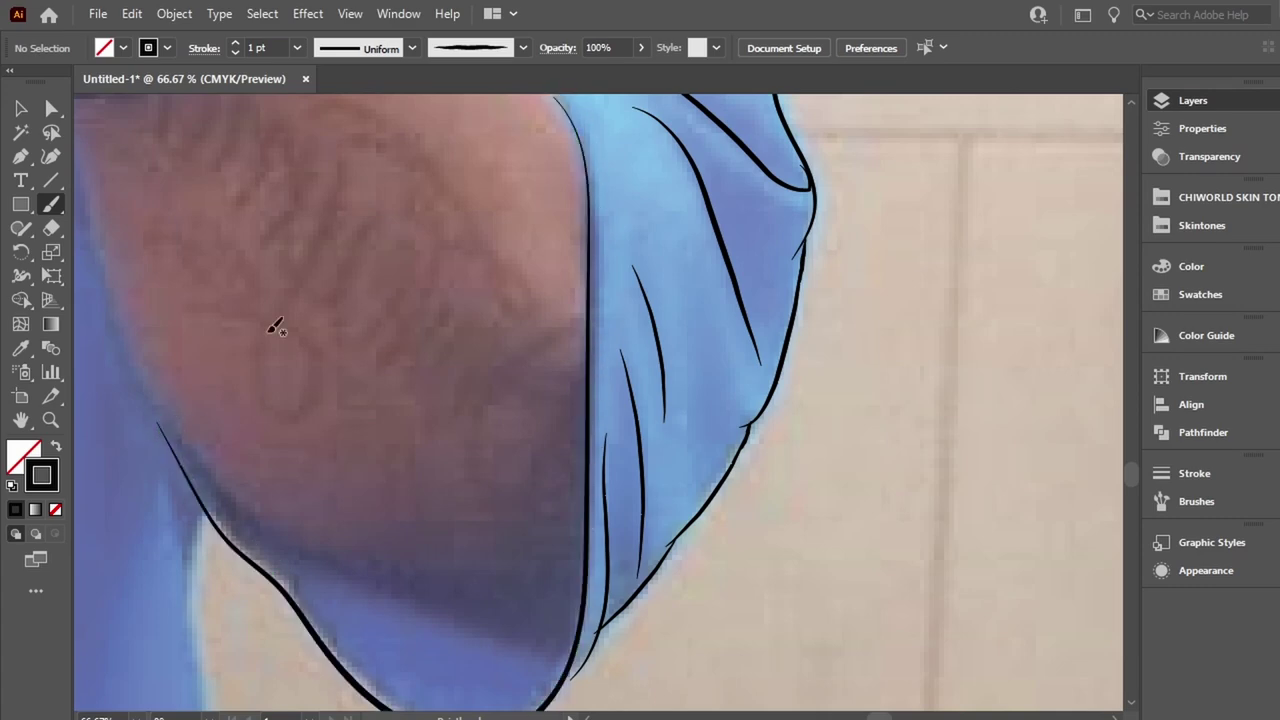
scroll(458, 412, "up", 5)
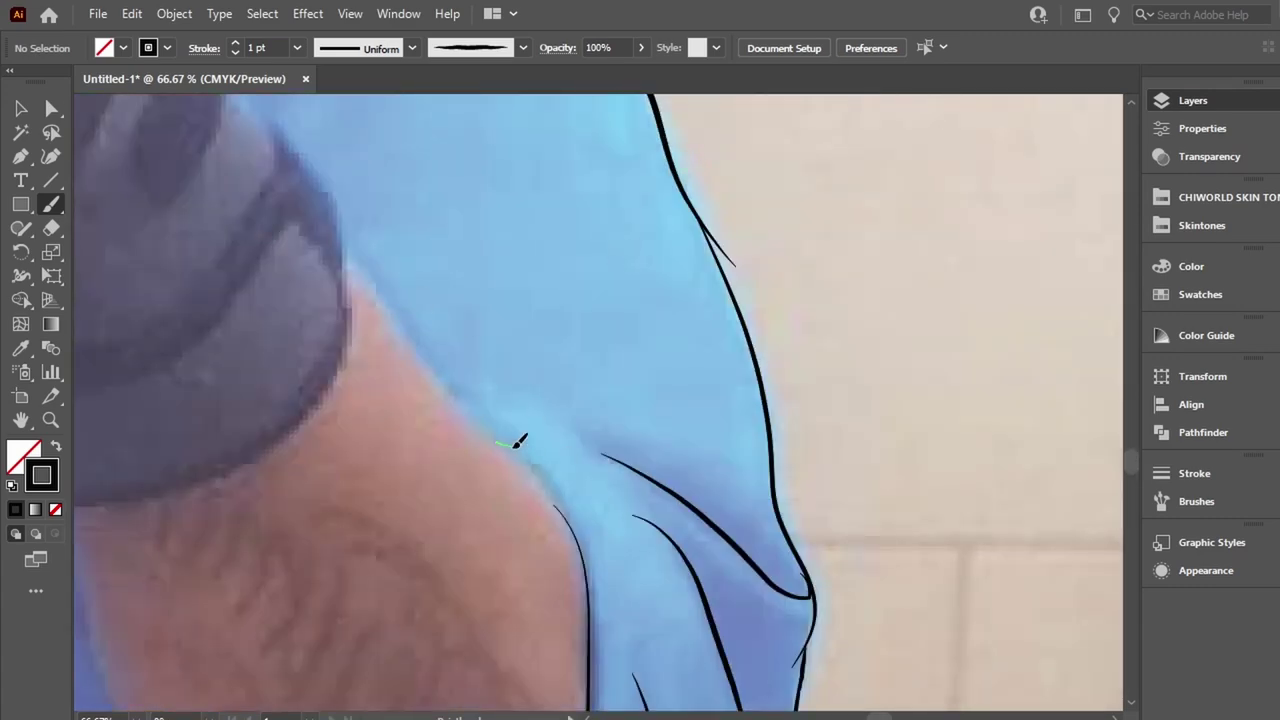
left_click_drag(515, 444, 592, 632)
left_click_drag(540, 467, 541, 470)
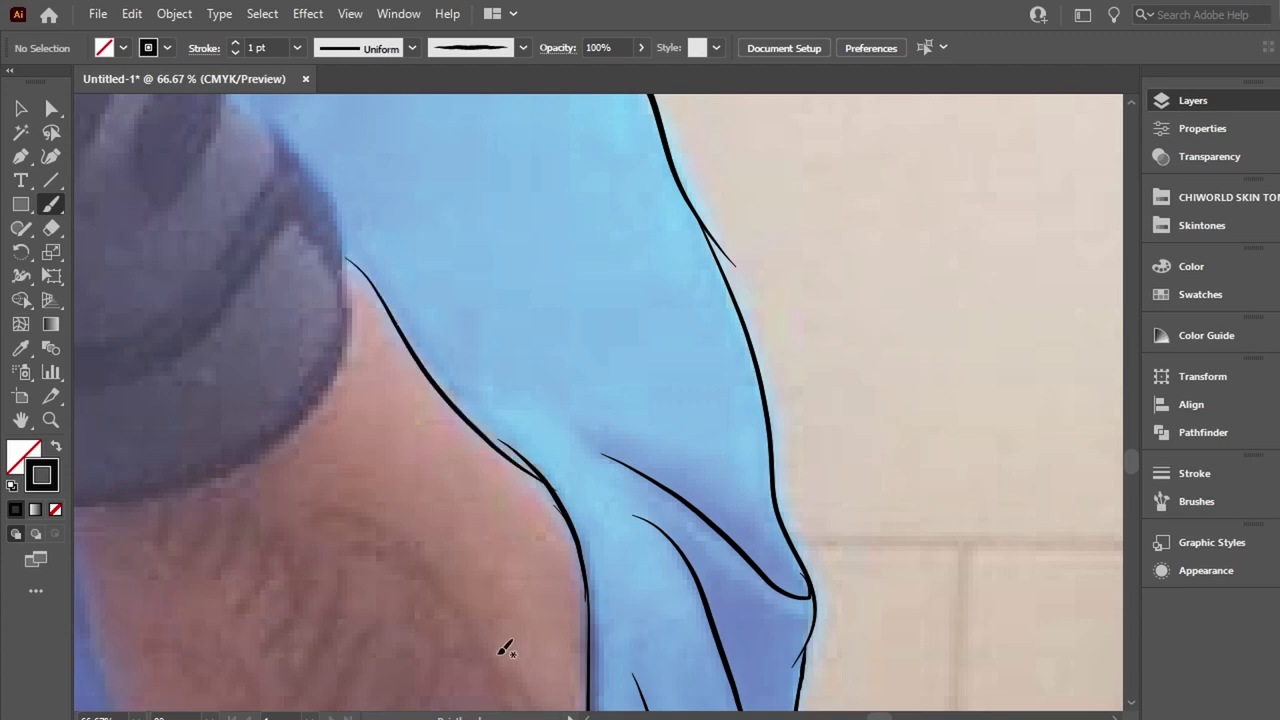
Outline the lower edge and bottom curve of the forearm.
scroll(503, 649, "down", 5)
left_click_drag(466, 166, 520, 340)
left_click_drag(670, 580, 993, 640)
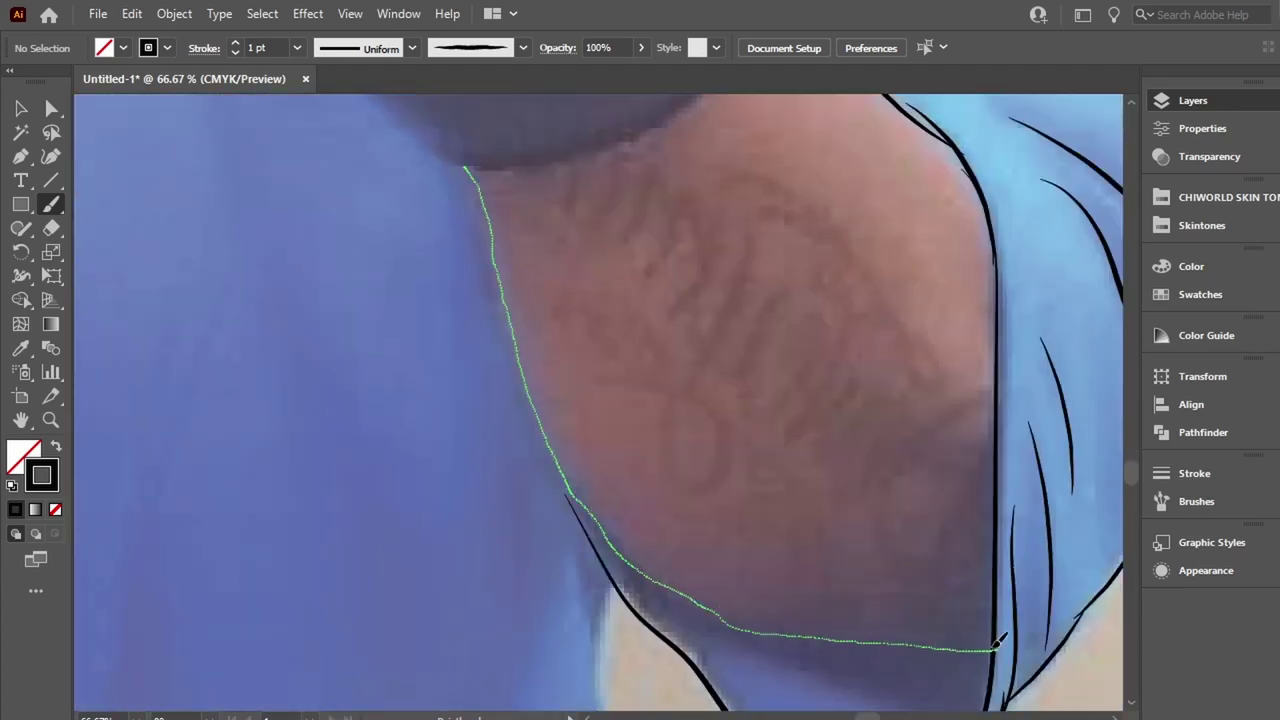
scroll(586, 432, "down", 2)
mouse_move(631, 477)
left_mouse_down()
mouse_move(871, 608)
mouse_move(980, 640)
left_mouse_up()
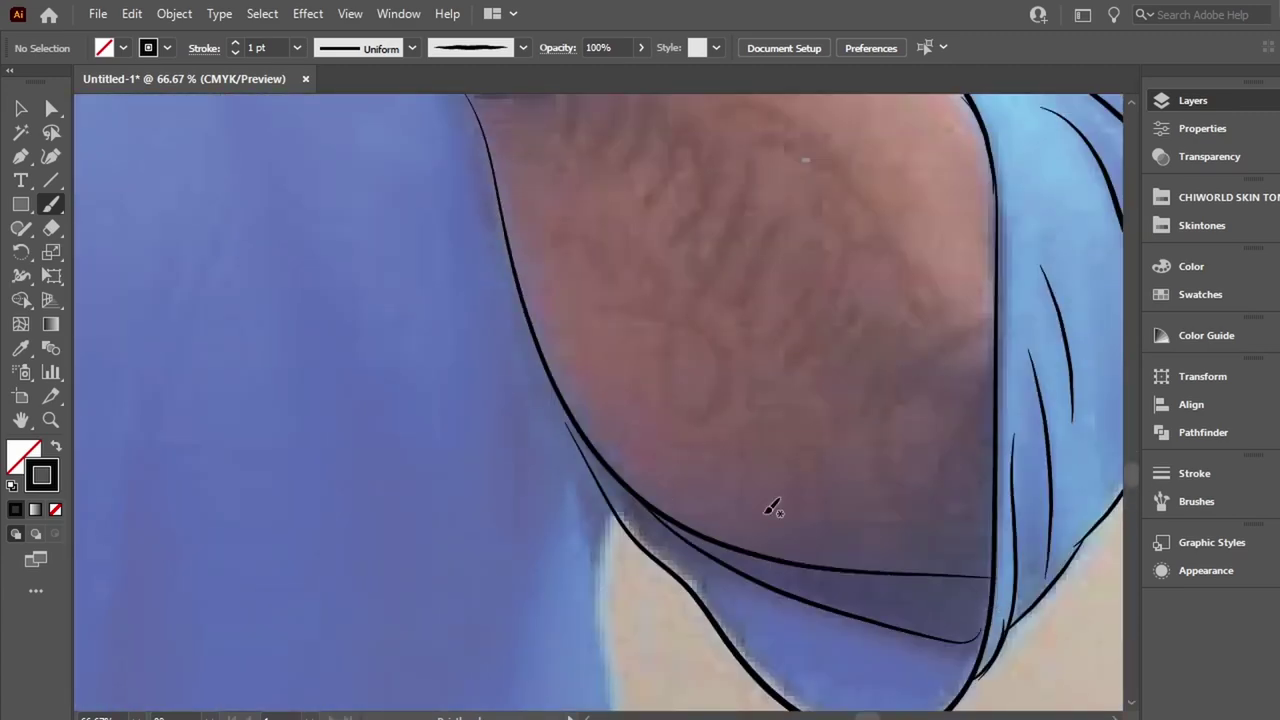
left_click_drag(570, 418, 602, 482)
Outline the long edge of the dark wristband beside the hand.
scroll(510, 340, "up", 5)
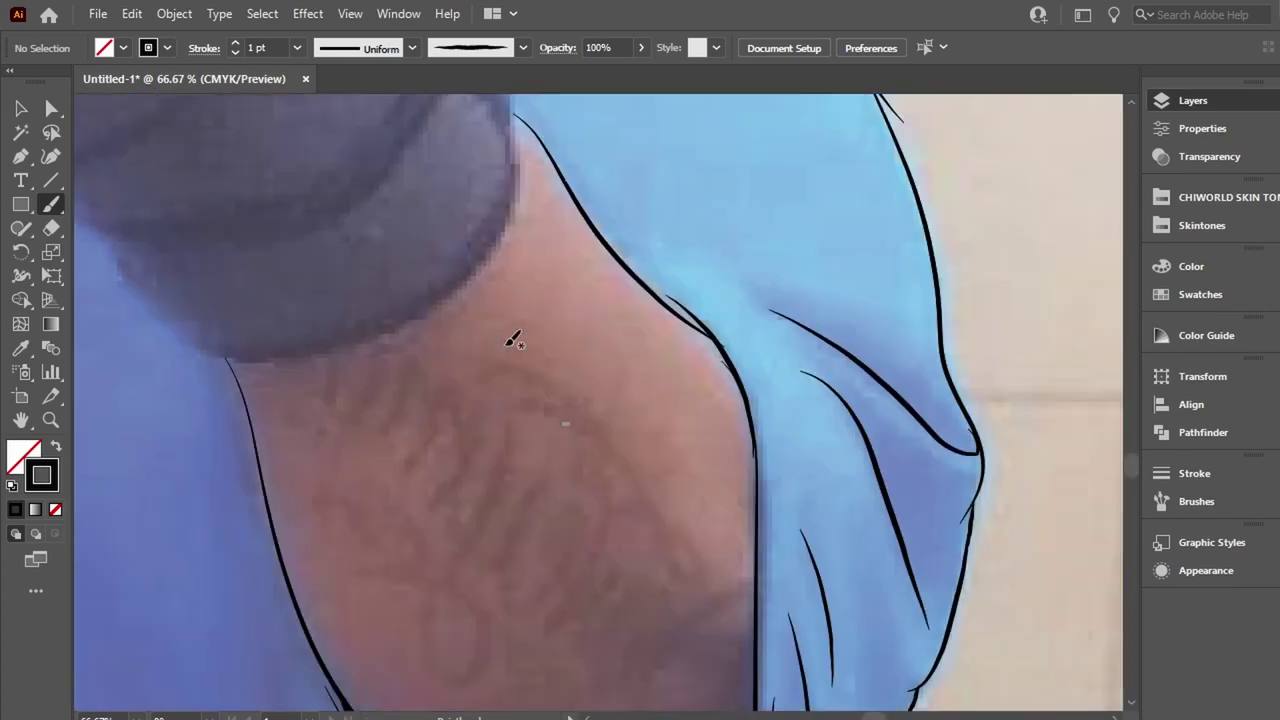
scroll(560, 306, "up", 5)
scroll(530, 298, "up", 3)
scroll(530, 298, "up", 3)
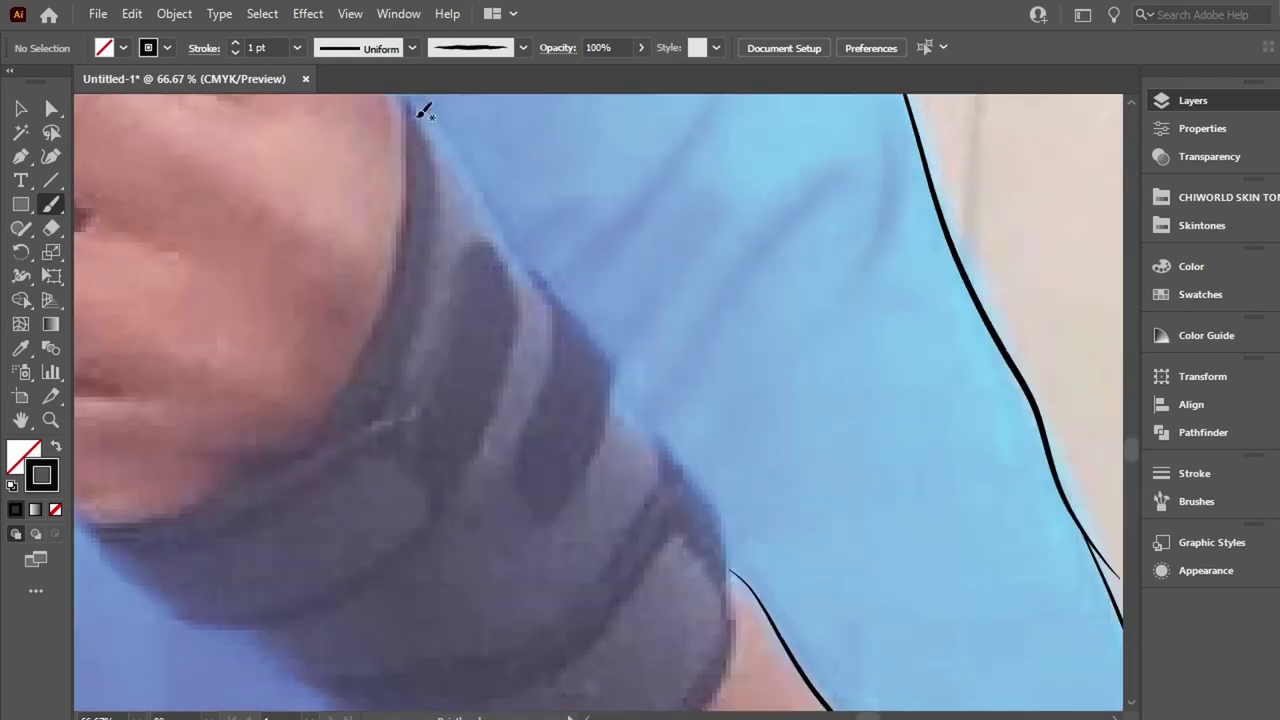
left_click_drag(397, 102, 790, 640)
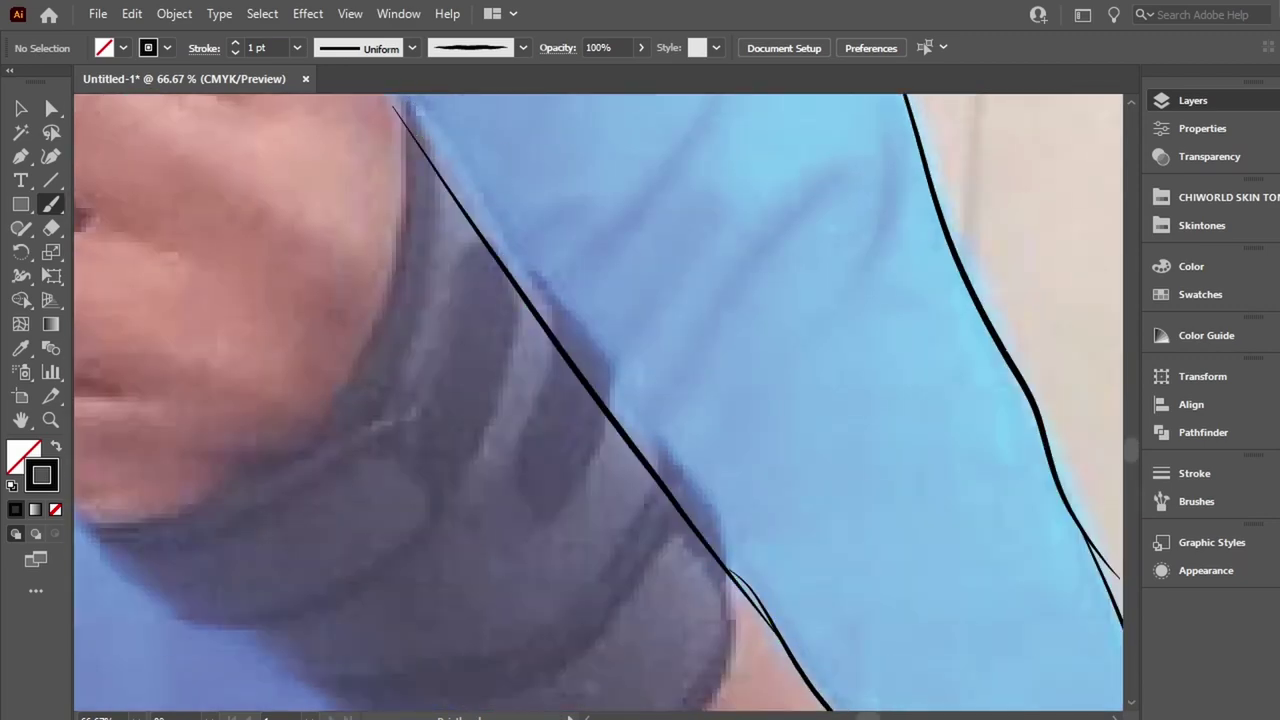
scroll(477, 527, "up", 5)
scroll(477, 527, "left", 5)
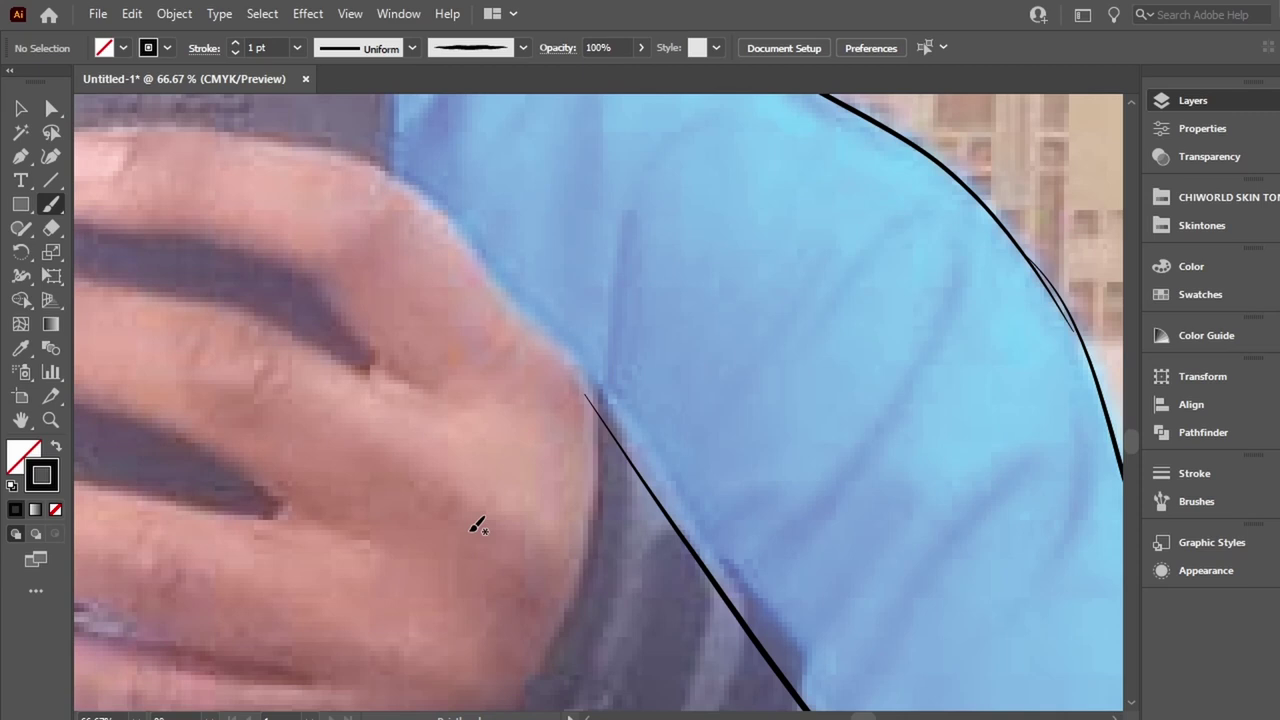
Trace the hand edge beside the sleeve, over the top of the hand, with knuckle creases.
left_click_drag(652, 494, 579, 366)
left_click_drag(457, 228, 284, 146)
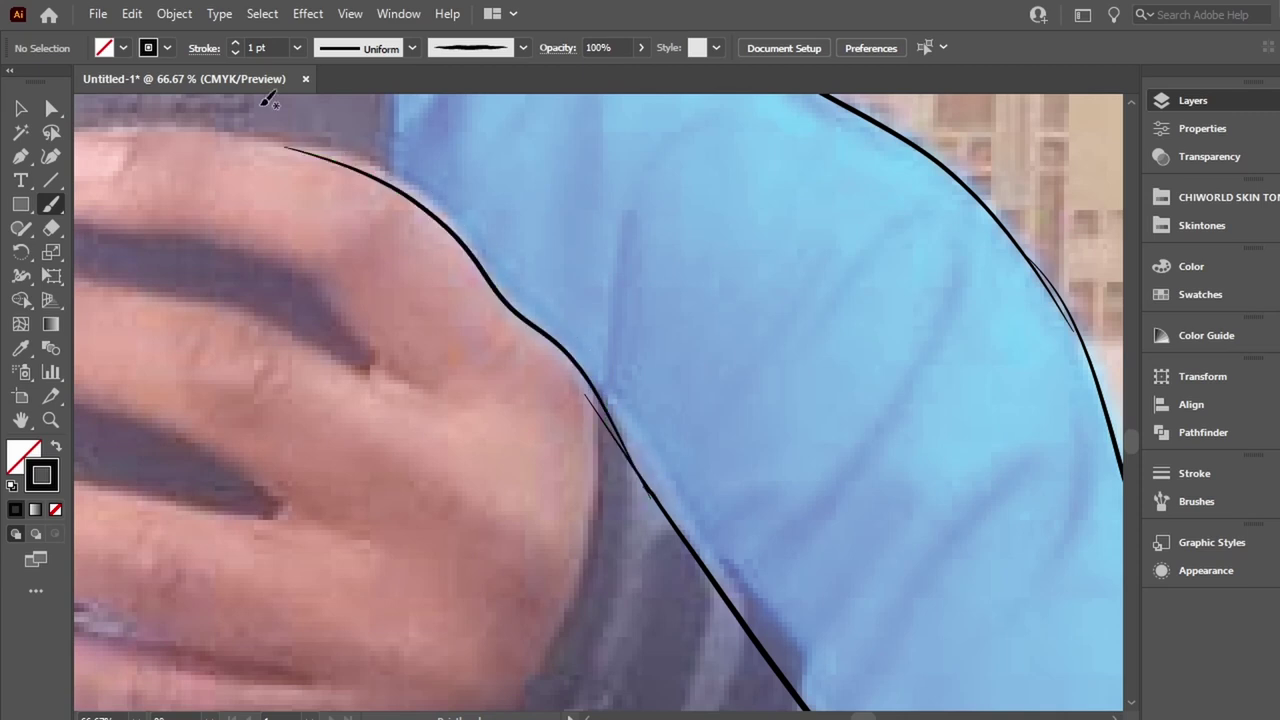
left_click_drag(524, 330, 465, 357)
mouse_move(370, 208)
left_mouse_down()
mouse_move(381, 193)
mouse_move(418, 218)
left_mouse_up()
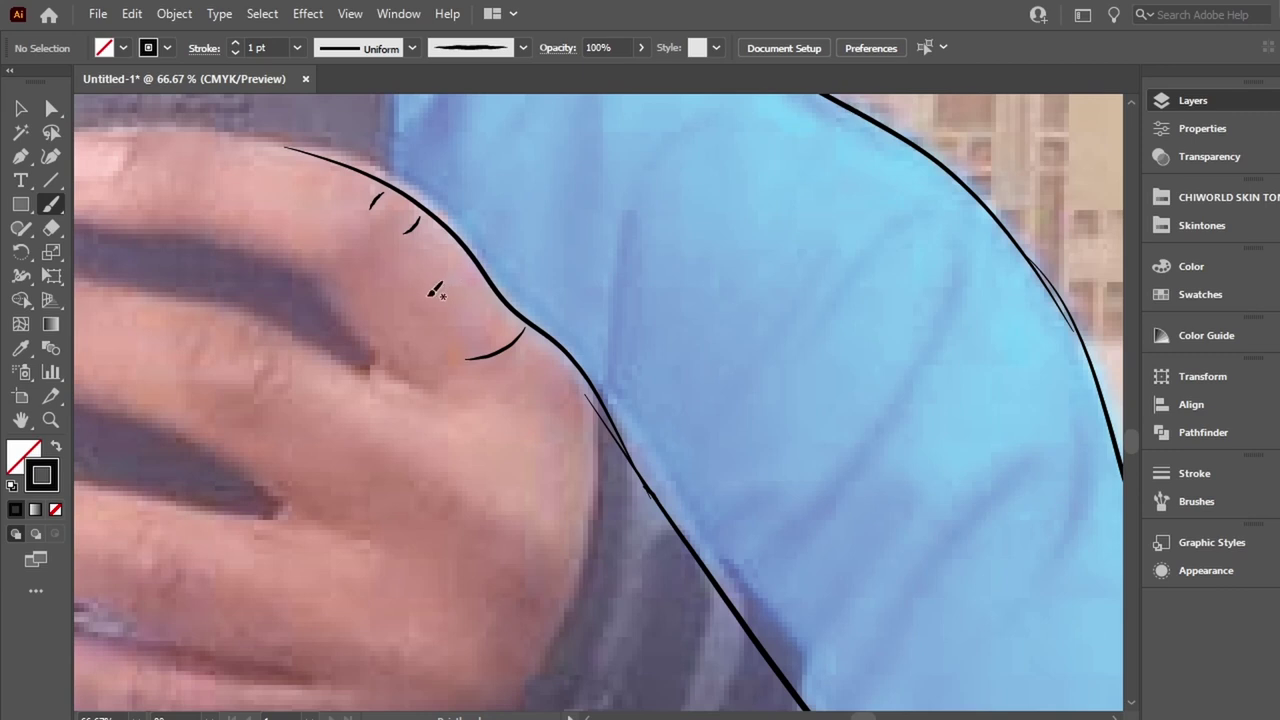
scroll(430, 290, "left", 4)
scroll(430, 290, "up", 5)
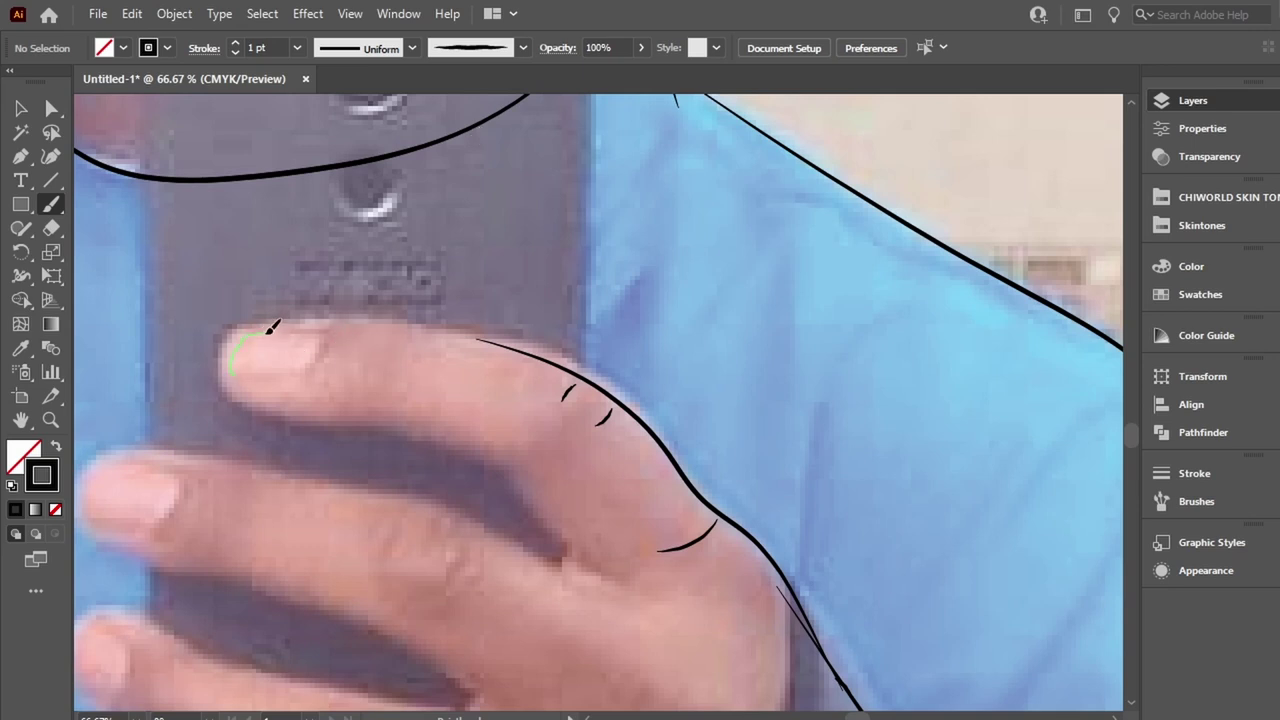
Outline the top finger on the phone, its fingernail and the crease at its base.
left_click_drag(257, 372, 262, 372)
key("ctrl+z")
mouse_move(495, 336)
left_mouse_down()
mouse_move(471, 323)
mouse_move(342, 326)
left_mouse_up()
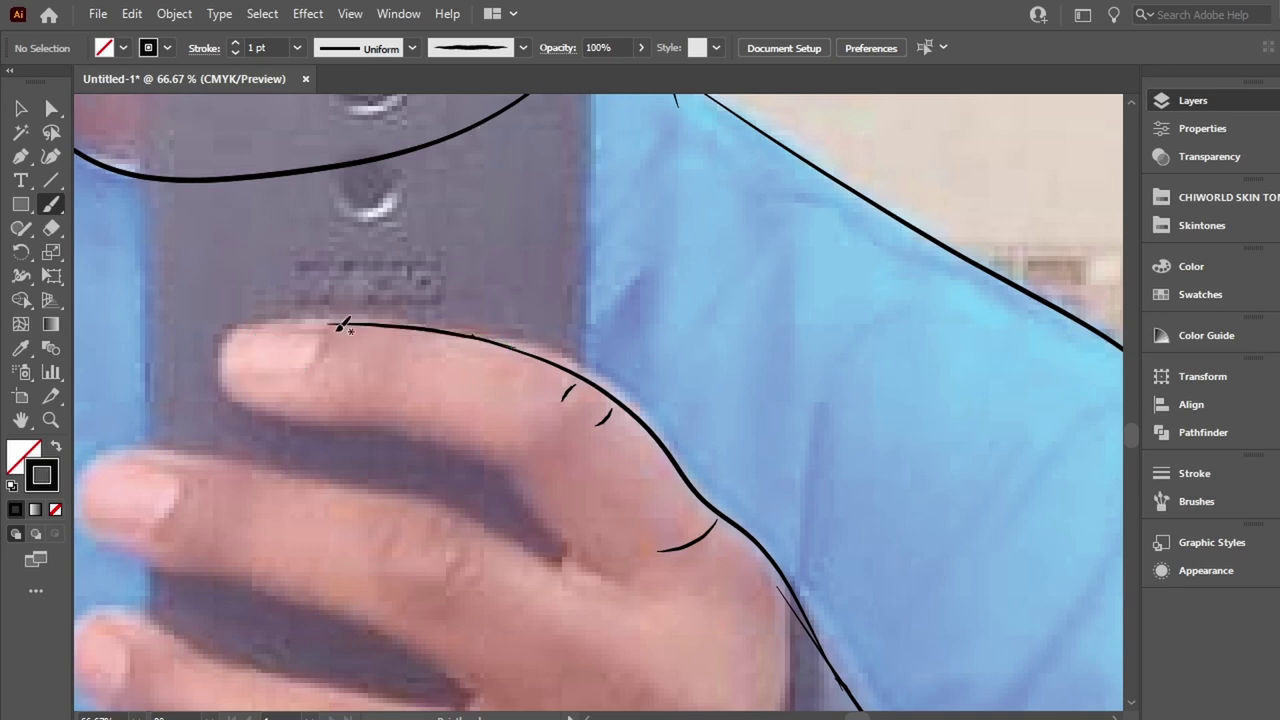
mouse_move(257, 370)
left_mouse_down()
mouse_move(240, 325)
mouse_move(325, 322)
left_mouse_up()
mouse_move(223, 343)
left_mouse_down()
mouse_move(323, 423)
mouse_move(367, 418)
mouse_move(515, 466)
left_mouse_up()
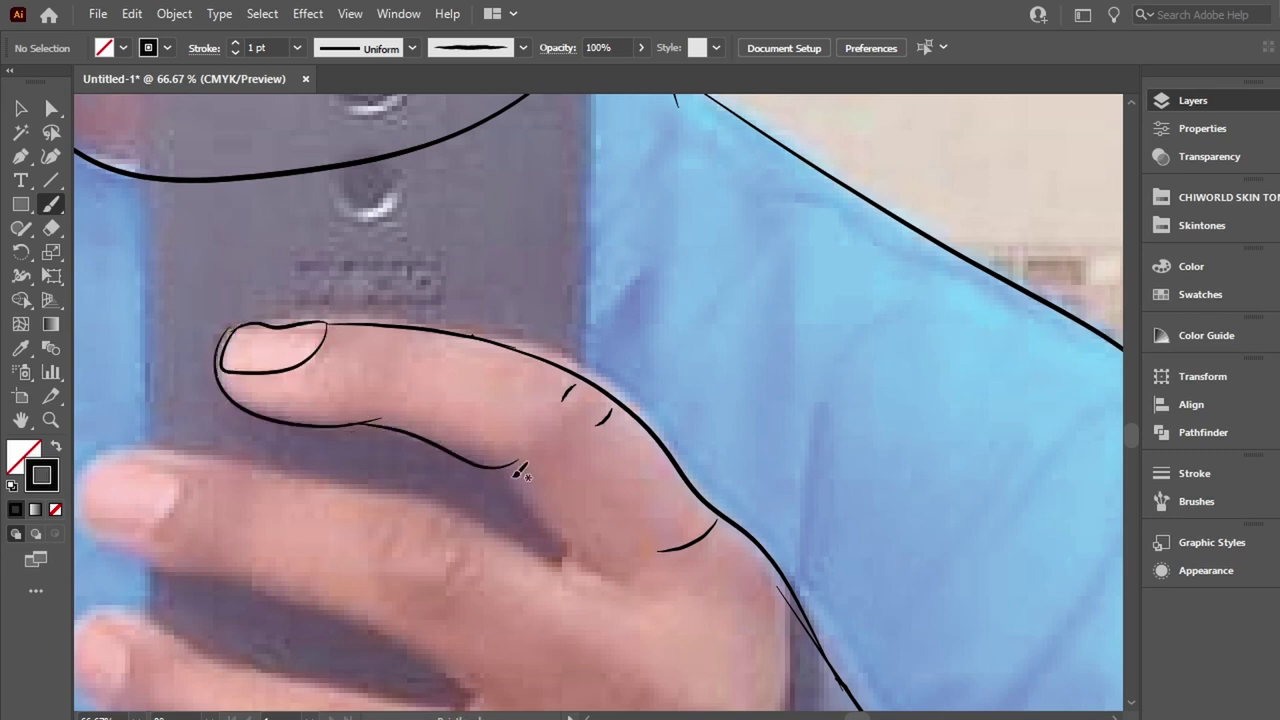
mouse_move(578, 543)
left_mouse_down()
mouse_move(615, 578)
mouse_move(492, 452)
left_mouse_up()
left_click_drag(572, 547, 597, 588)
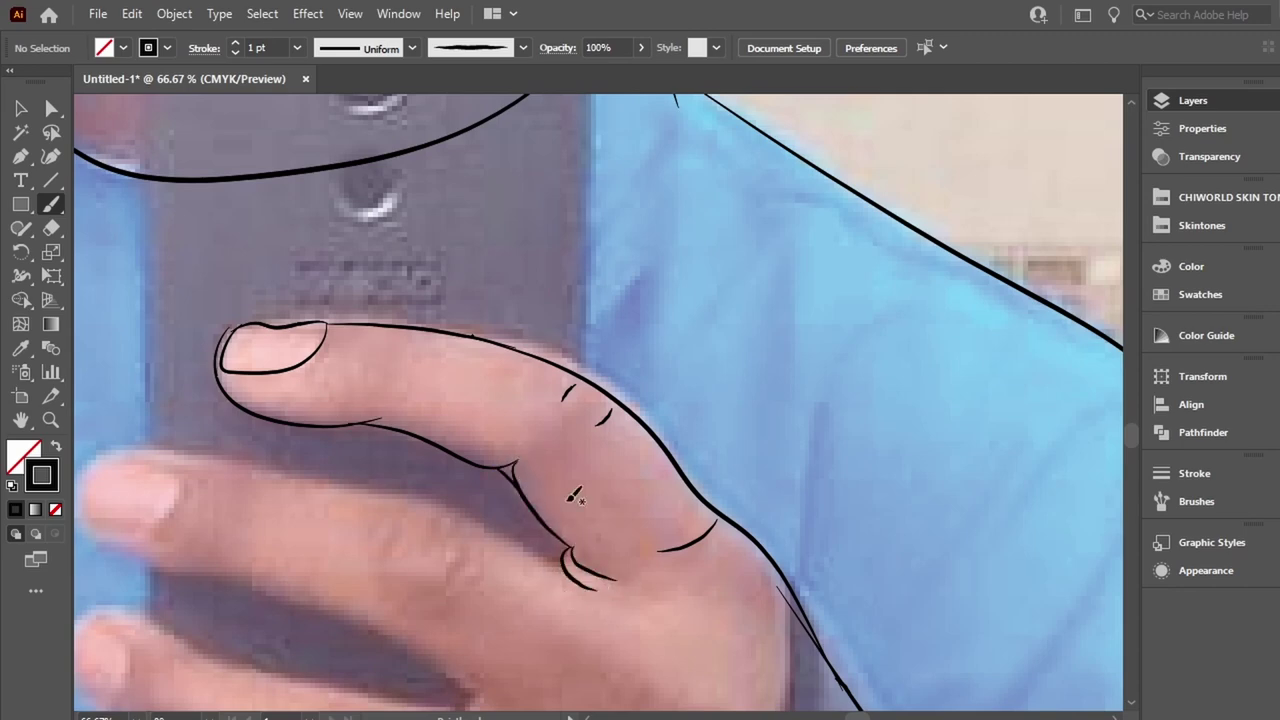
scroll(575, 497, "down", 5)
scroll(575, 497, "left", 3)
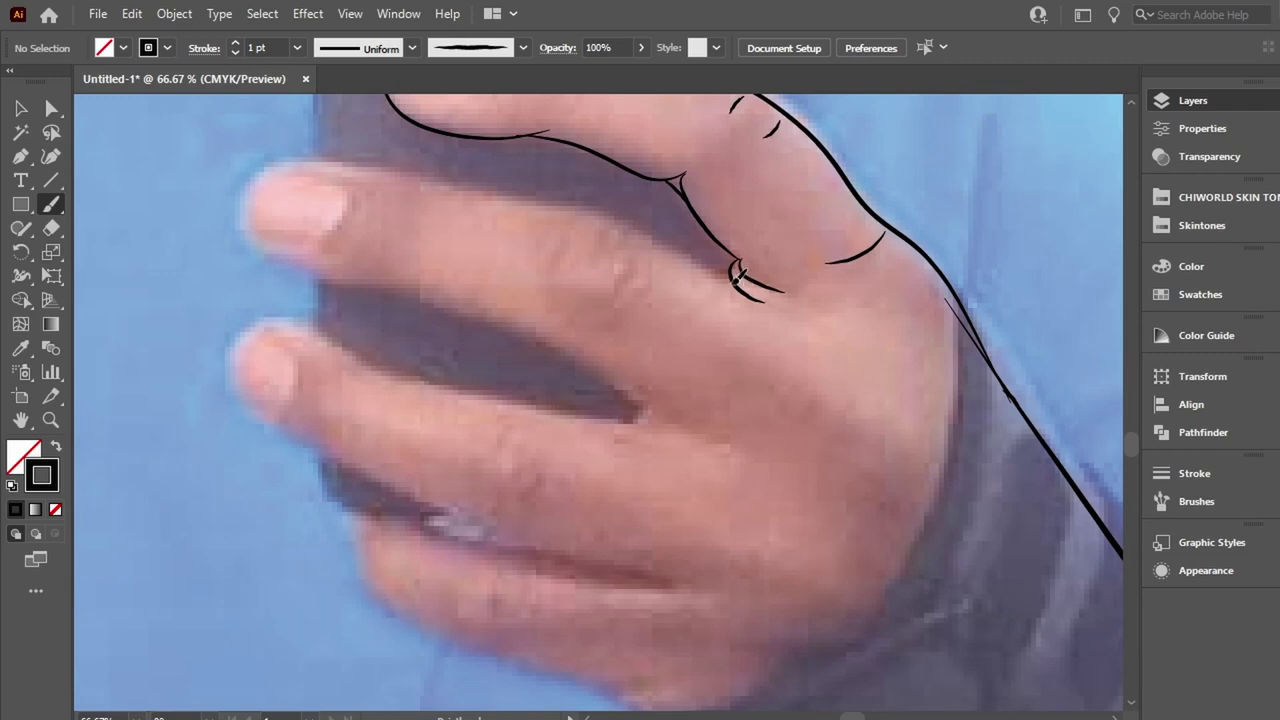
Outline the next finger and its knuckle wrinkles, then reset stroke weight to 1 pt.
mouse_move(741, 280)
left_mouse_down()
mouse_move(562, 204)
mouse_move(298, 160)
left_mouse_up()
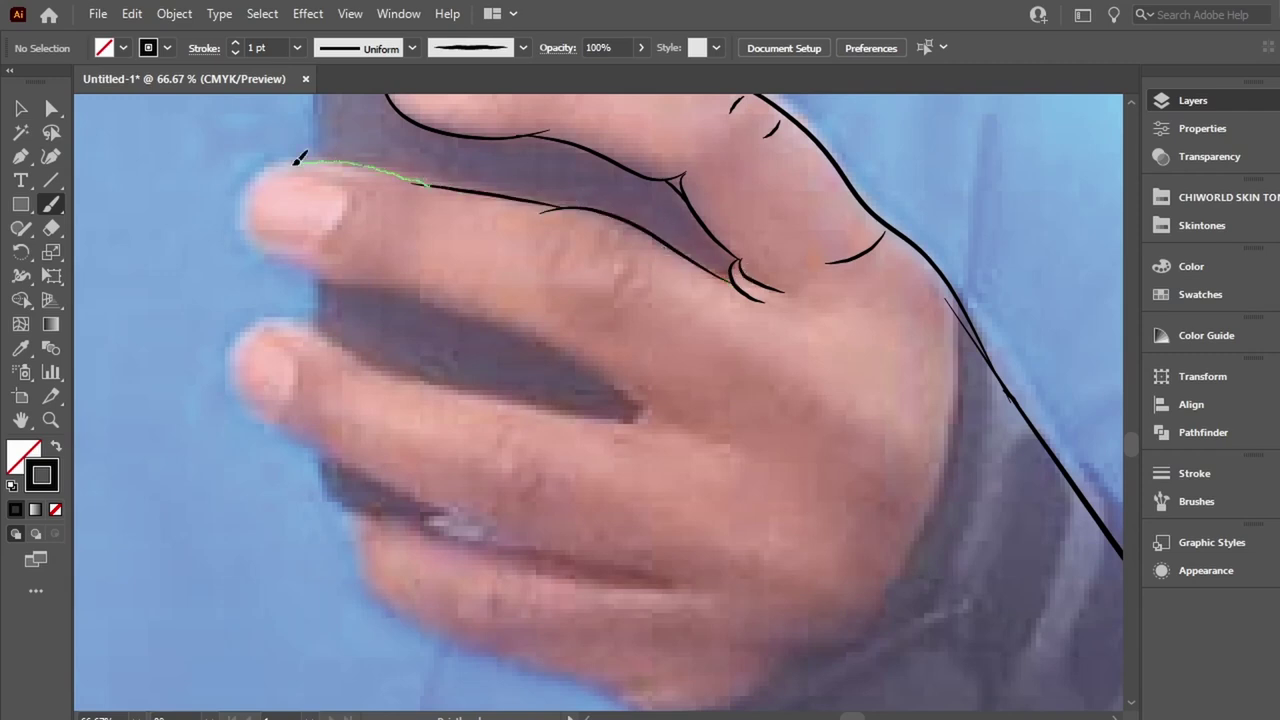
left_click_drag(330, 268, 642, 416)
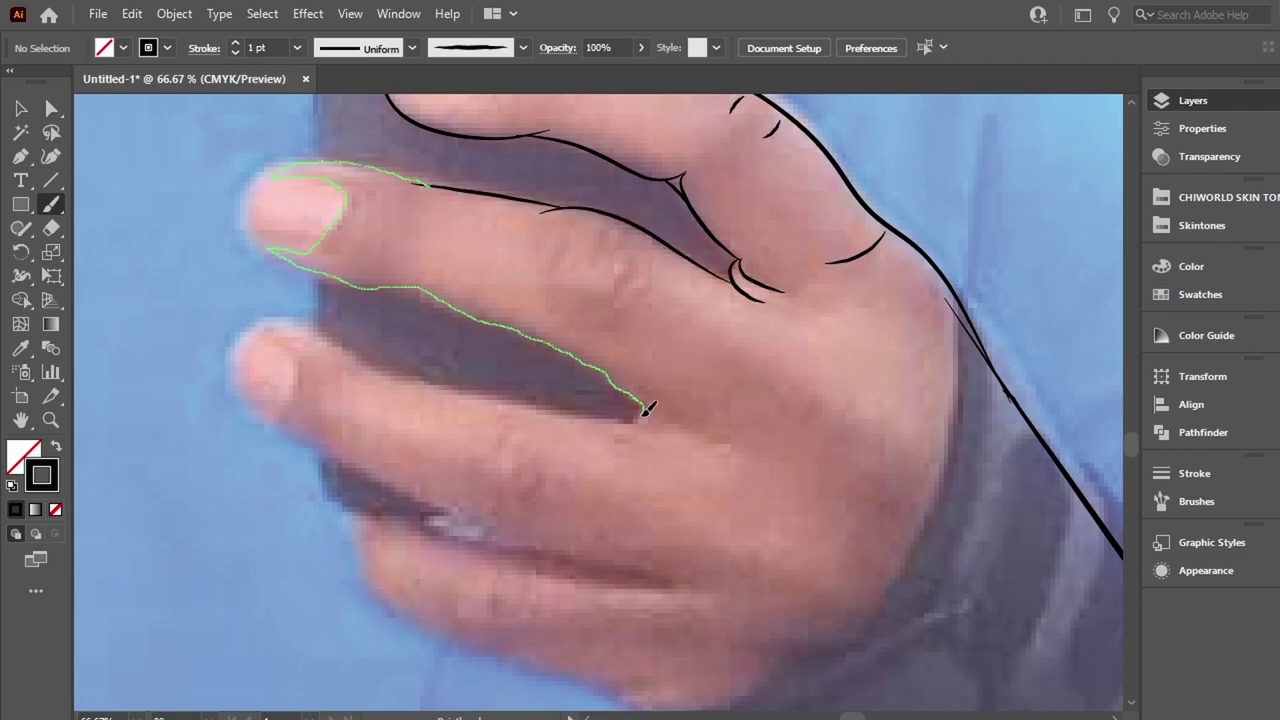
left_click_drag(382, 203, 378, 246)
mouse_move(628, 254)
left_mouse_down()
mouse_move(632, 282)
mouse_move(604, 293)
left_mouse_up()
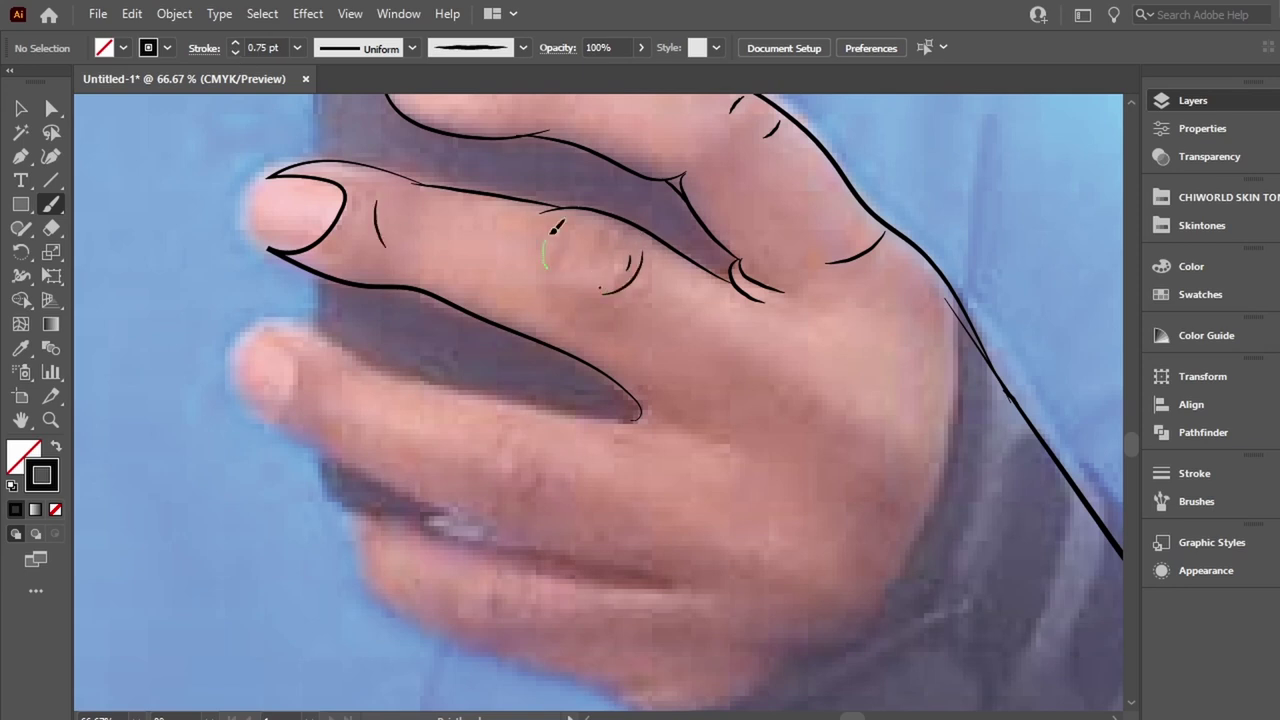
left_click_drag(550, 228, 543, 267)
left_click_drag(582, 218, 564, 262)
left_click(236, 43)
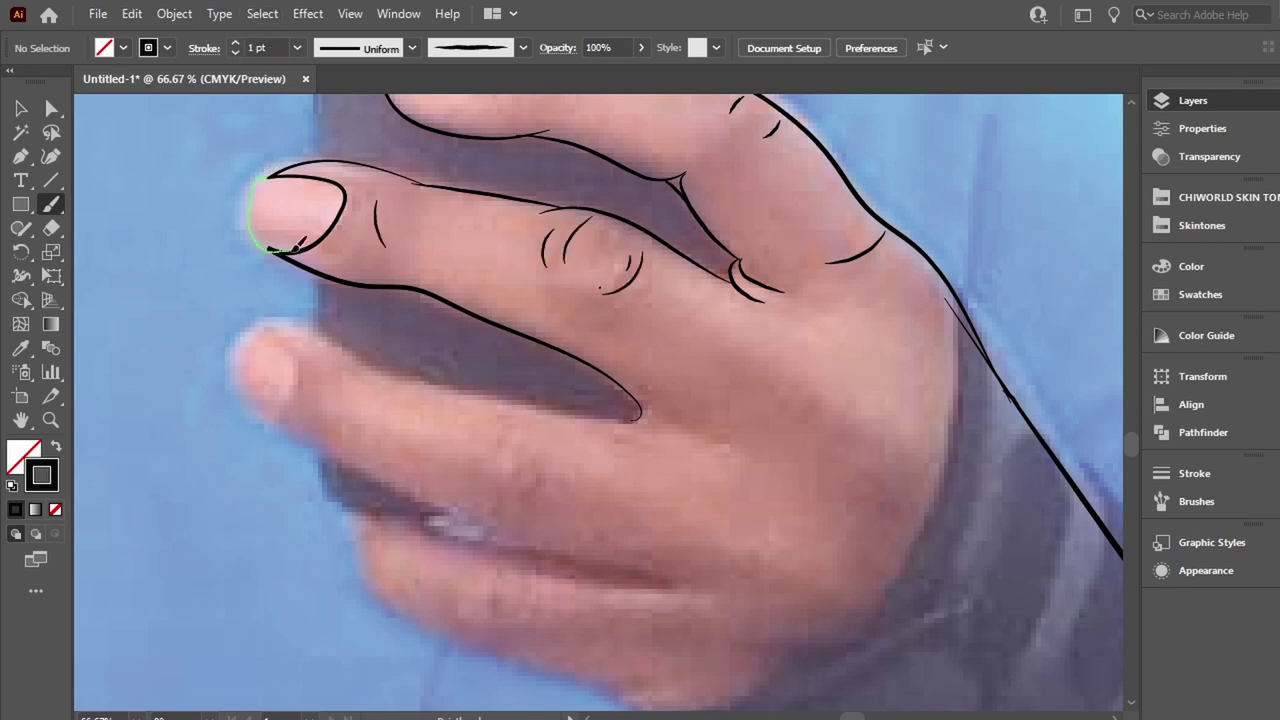
Trace the following finger's top edge, underside and closed fingernail loop.
left_click_drag(290, 244, 285, 246)
scroll(298, 232, "down", 3)
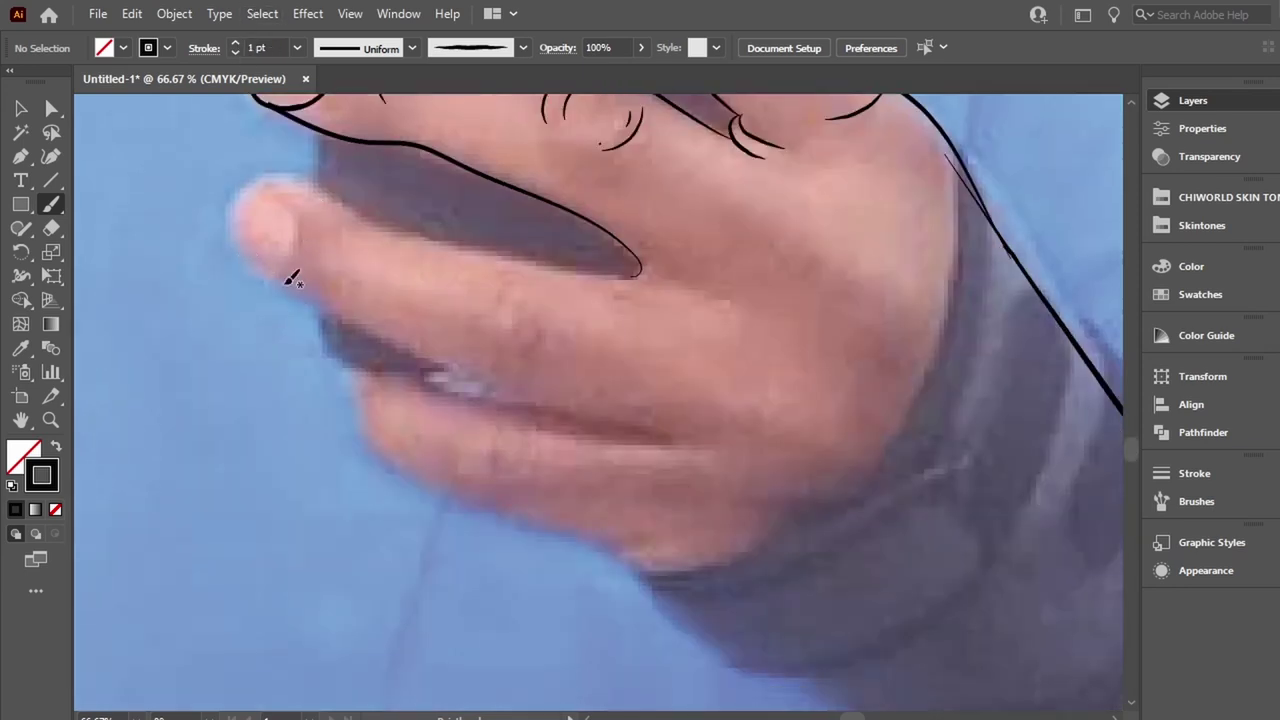
left_click_drag(287, 185, 640, 272)
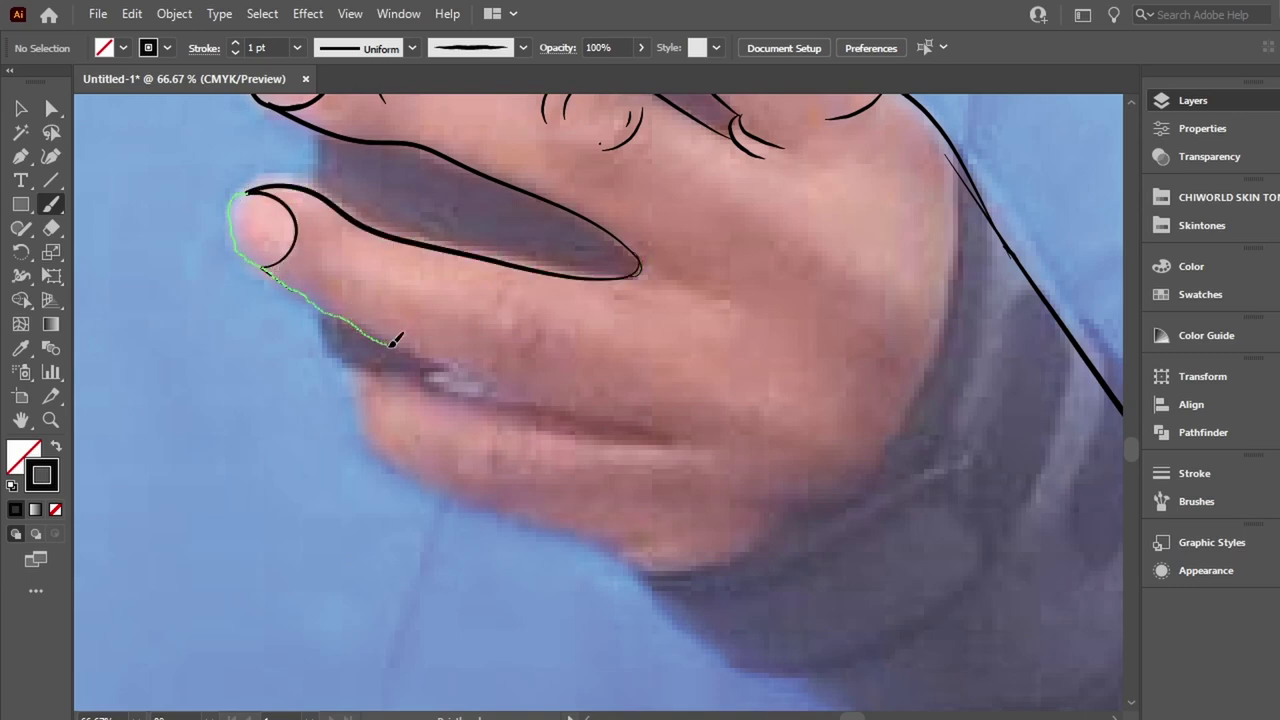
left_click_drag(258, 258, 668, 442)
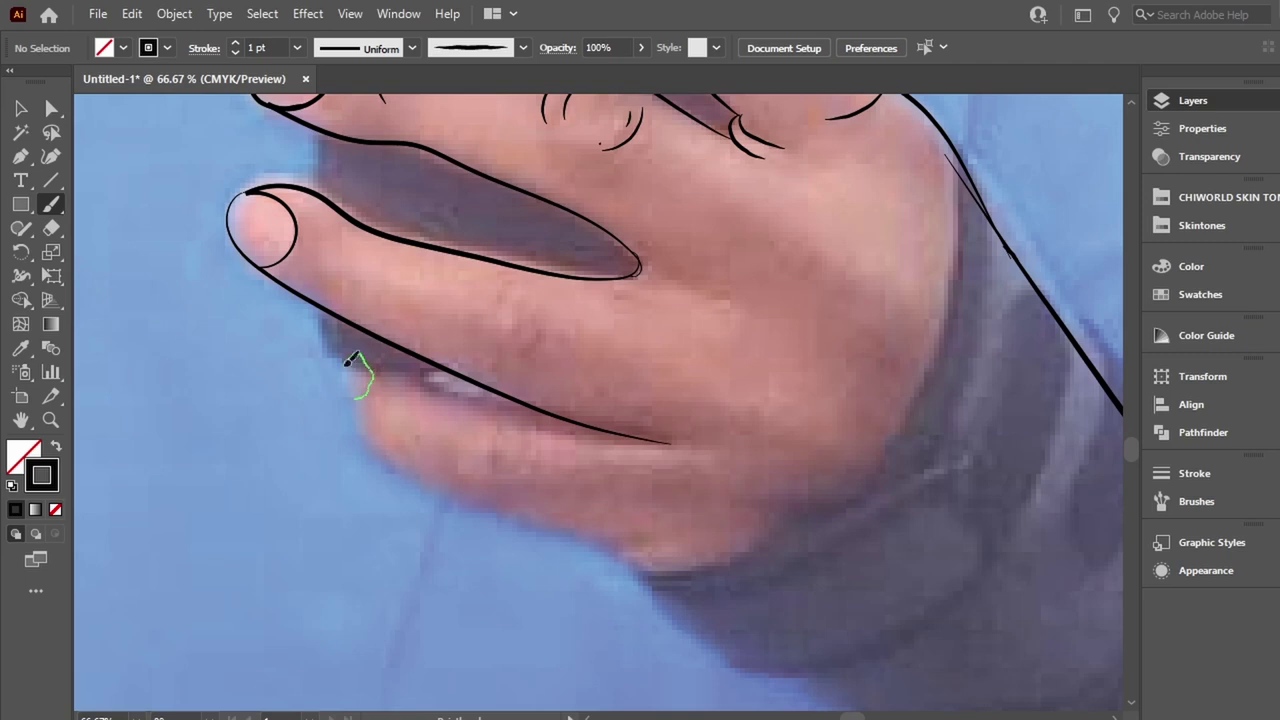
left_click_drag(352, 360, 362, 348)
Outline the lowest finger with knuckle creases, then trace the sleeve edge at the wrist.
left_click_drag(448, 395, 530, 405)
mouse_move(358, 392)
left_mouse_down()
mouse_move(400, 463)
mouse_move(608, 534)
mouse_move(650, 575)
left_mouse_up()
mouse_move(495, 442)
left_mouse_down()
mouse_move(493, 477)
mouse_move(507, 462)
left_mouse_up()
left_click_drag(527, 440, 528, 470)
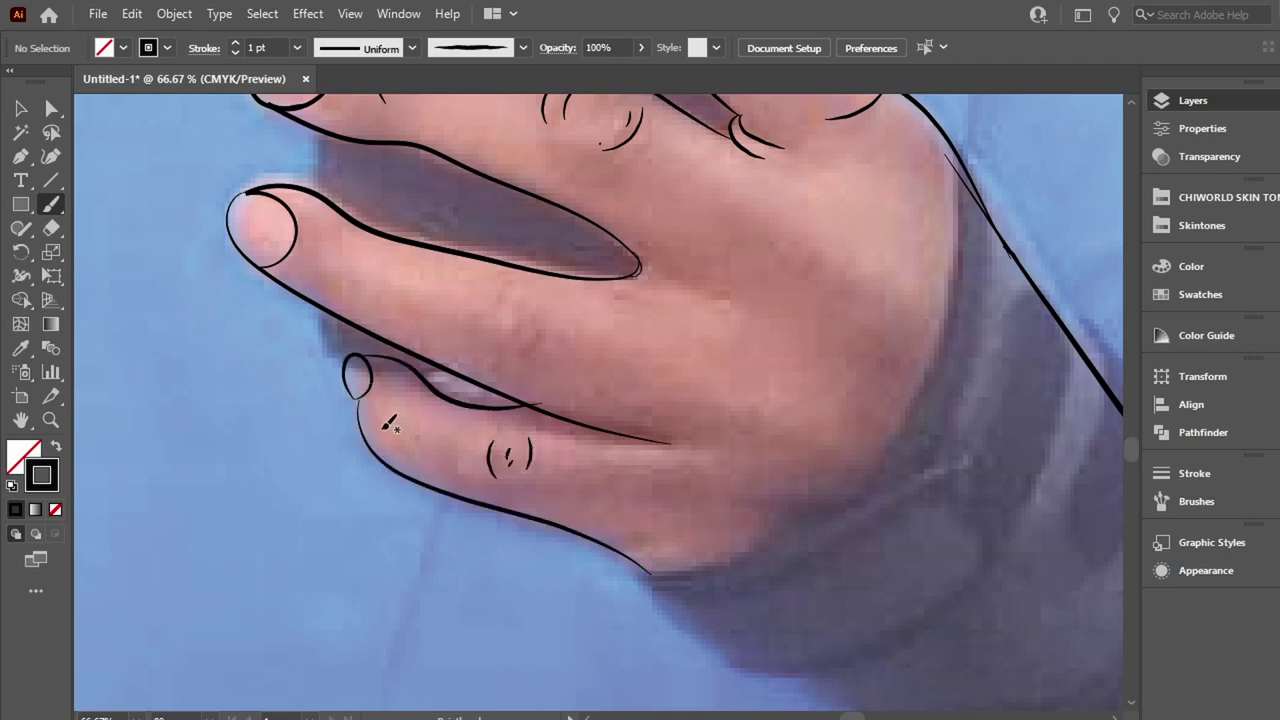
scroll(486, 266, "down", 5)
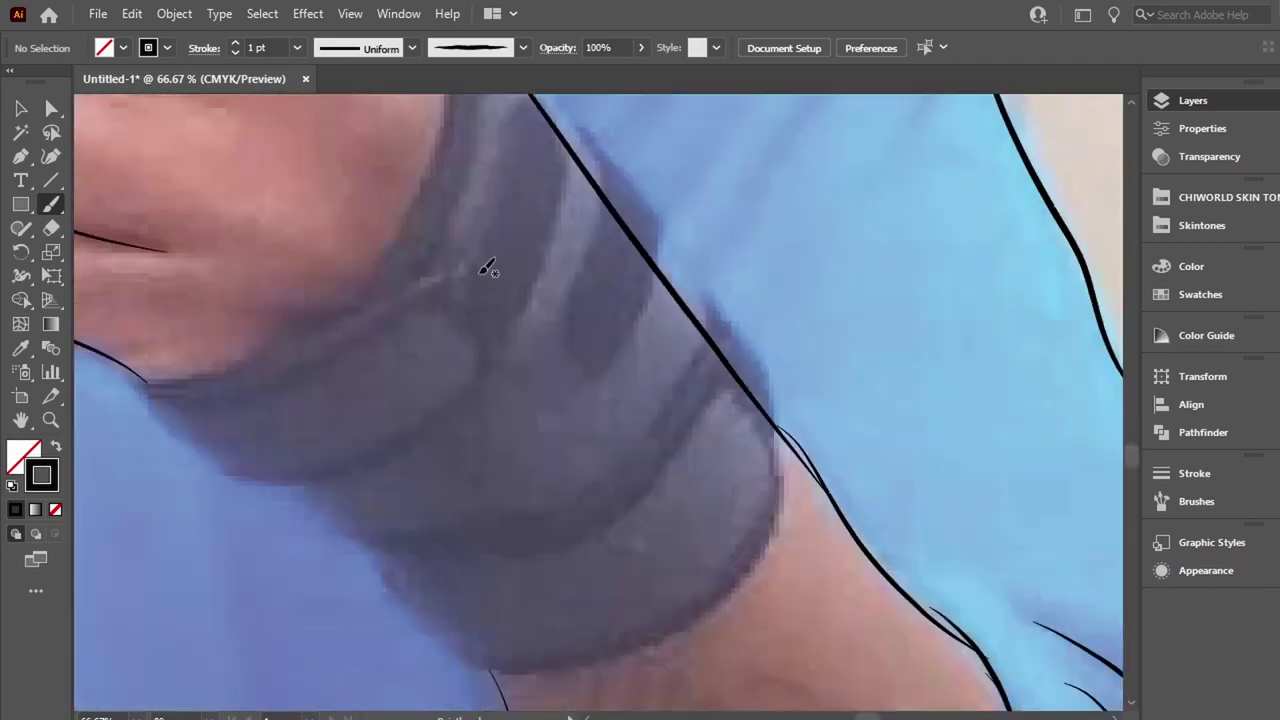
scroll(486, 266, "down", 3)
mouse_move(128, 143)
left_mouse_down()
mouse_move(400, 363)
mouse_move(443, 491)
left_mouse_up()
Draw the jacket's front opening line down from the hand.
scroll(408, 500, "down", 2)
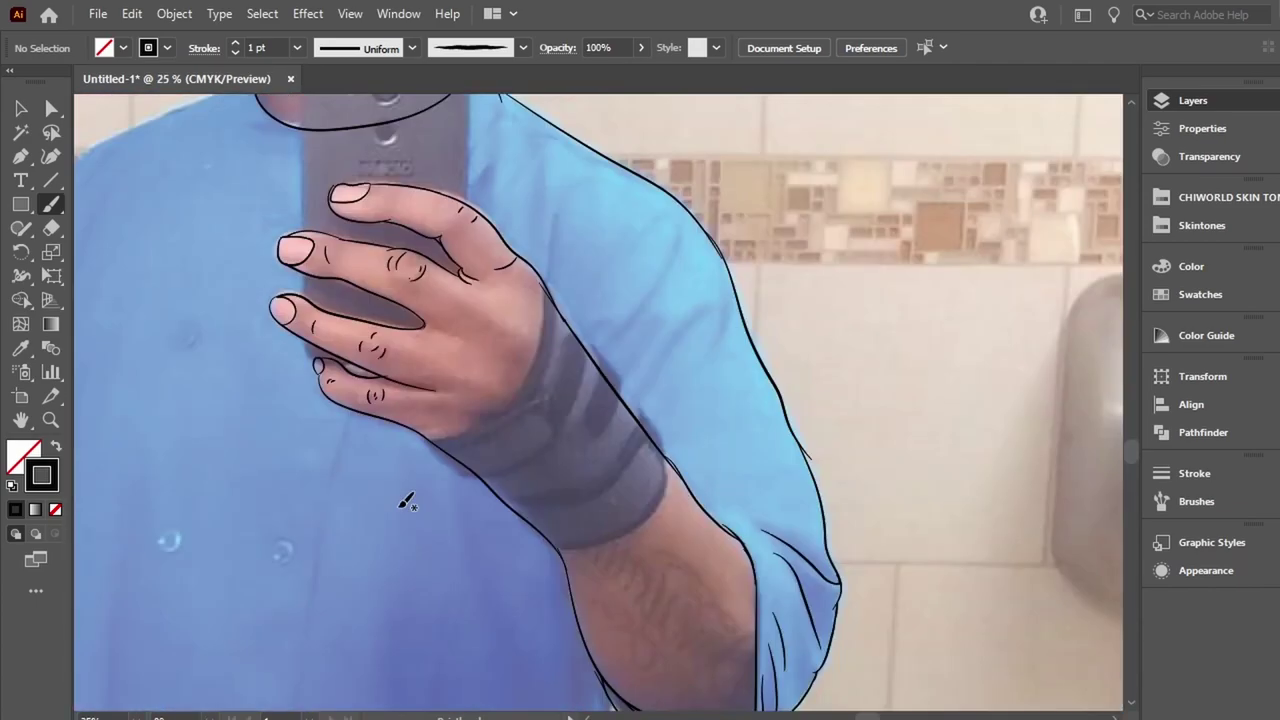
scroll(408, 500, "up", 1)
scroll(405, 503, "up", 5)
scroll(543, 263, "down", 4)
scroll(543, 263, "left", 3)
scroll(649, 246, "up", 2)
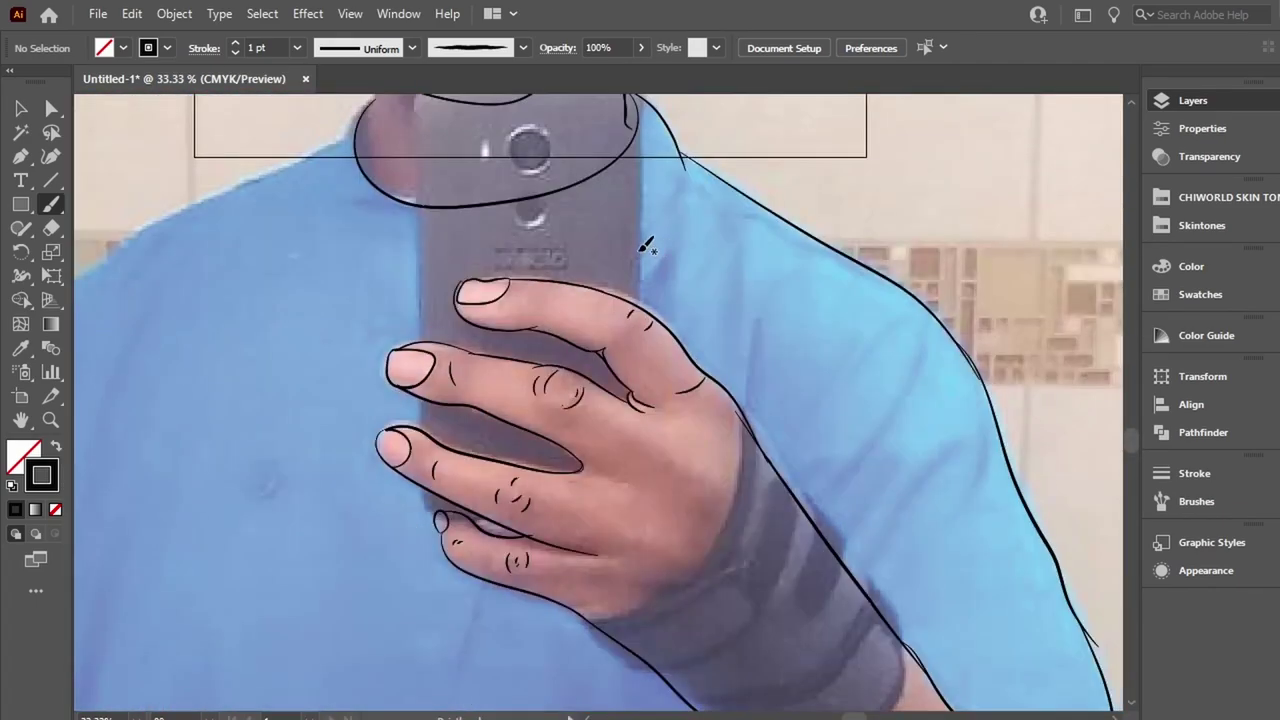
scroll(632, 445, "up", 5)
scroll(632, 445, "down", 2)
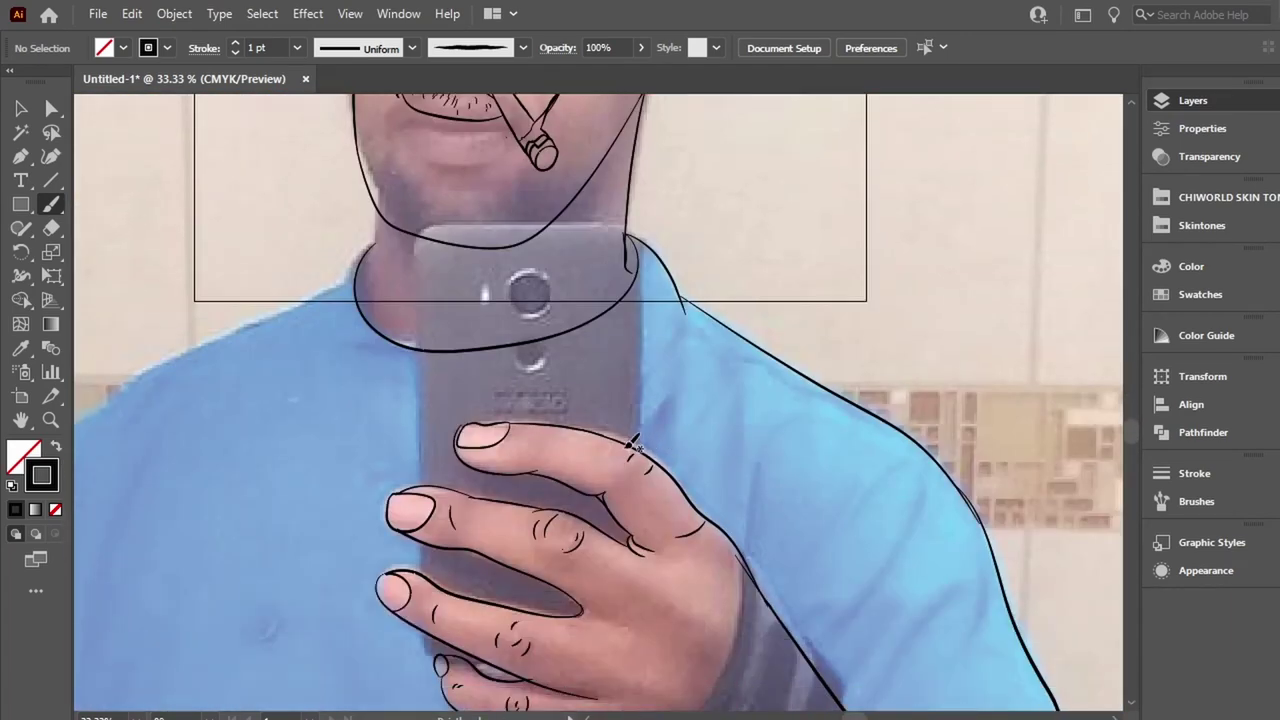
left_click_drag(638, 429, 636, 433)
scroll(458, 503, "down", 5)
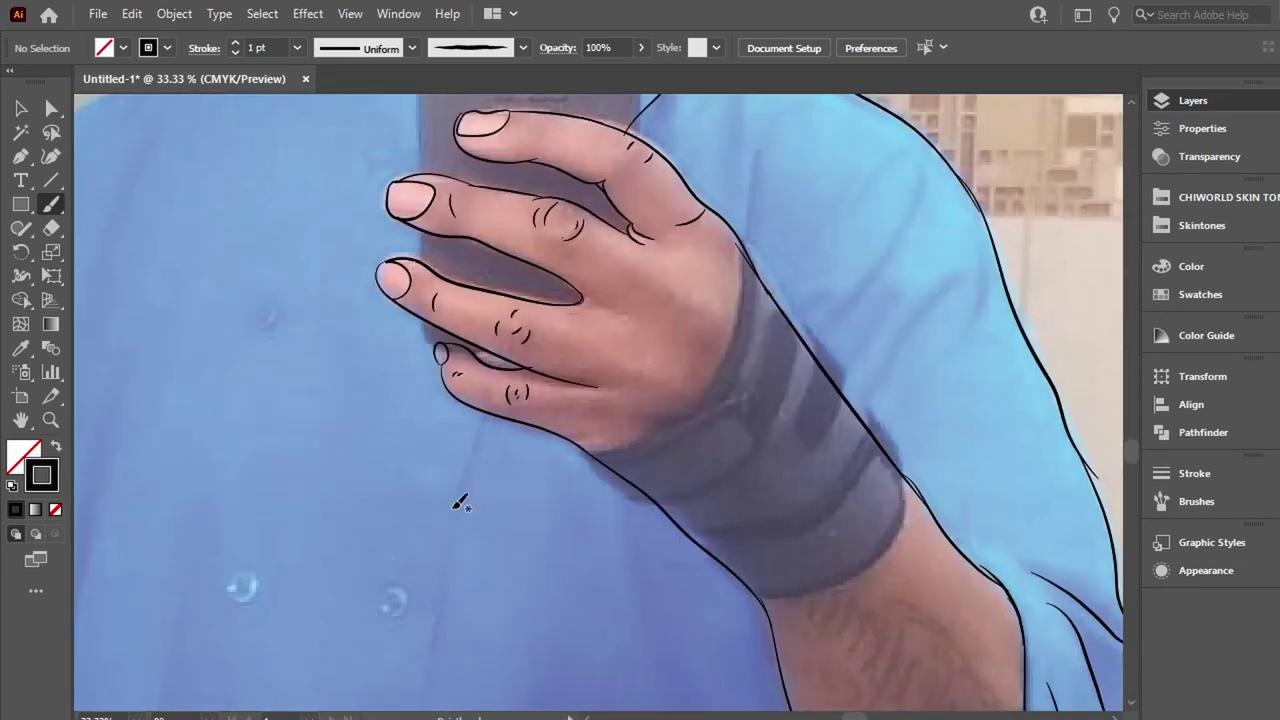
scroll(487, 414, "up", 2)
scroll(449, 420, "down", 2)
left_click_drag(478, 255, 420, 586)
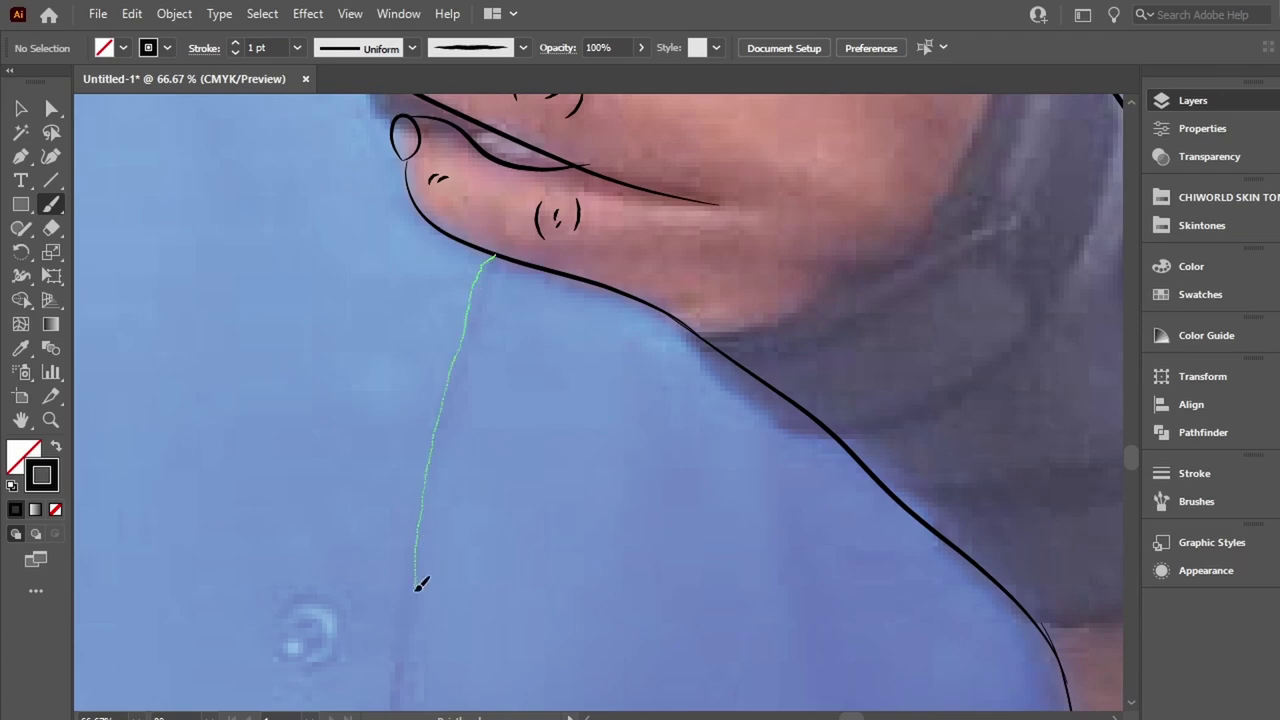
scroll(421, 612, "up", 2)
scroll(500, 393, "down", 2)
left_click_drag(405, 115, 349, 663)
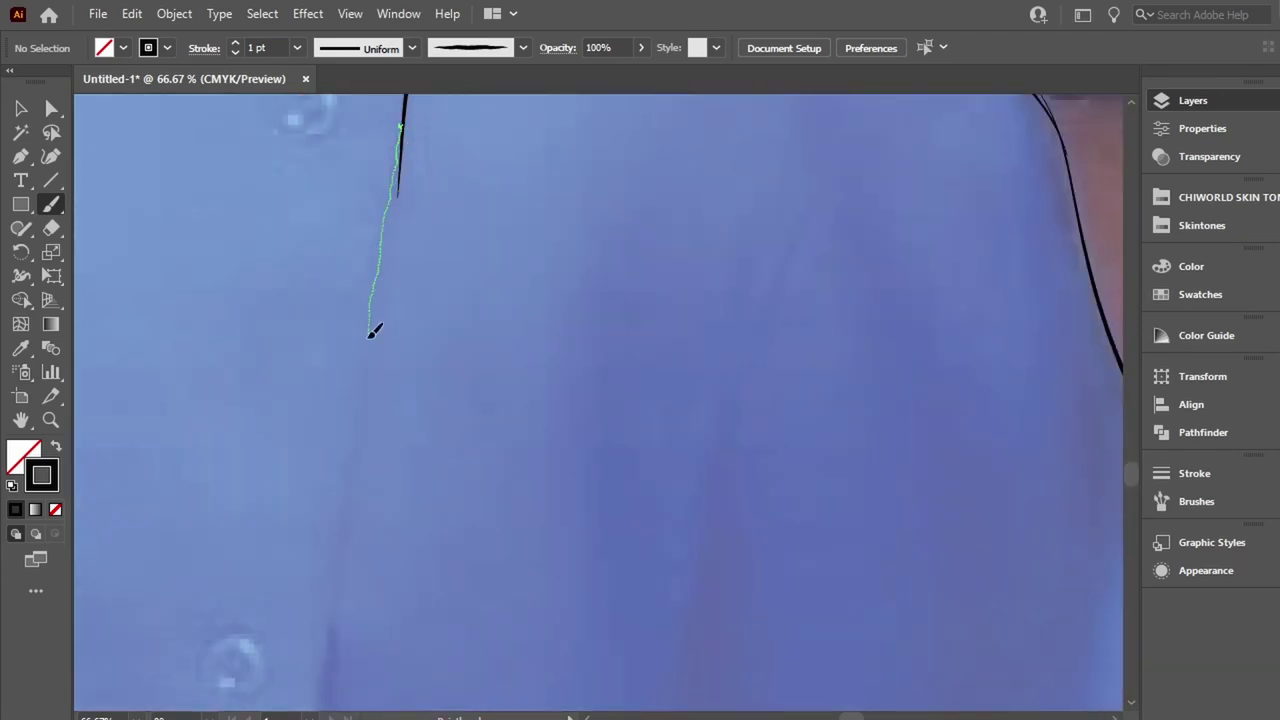
Extend the jacket's front opening lines down to the hem.
scroll(376, 545, "up", 2)
scroll(373, 545, "down", 1)
left_click_drag(551, 266, 531, 671)
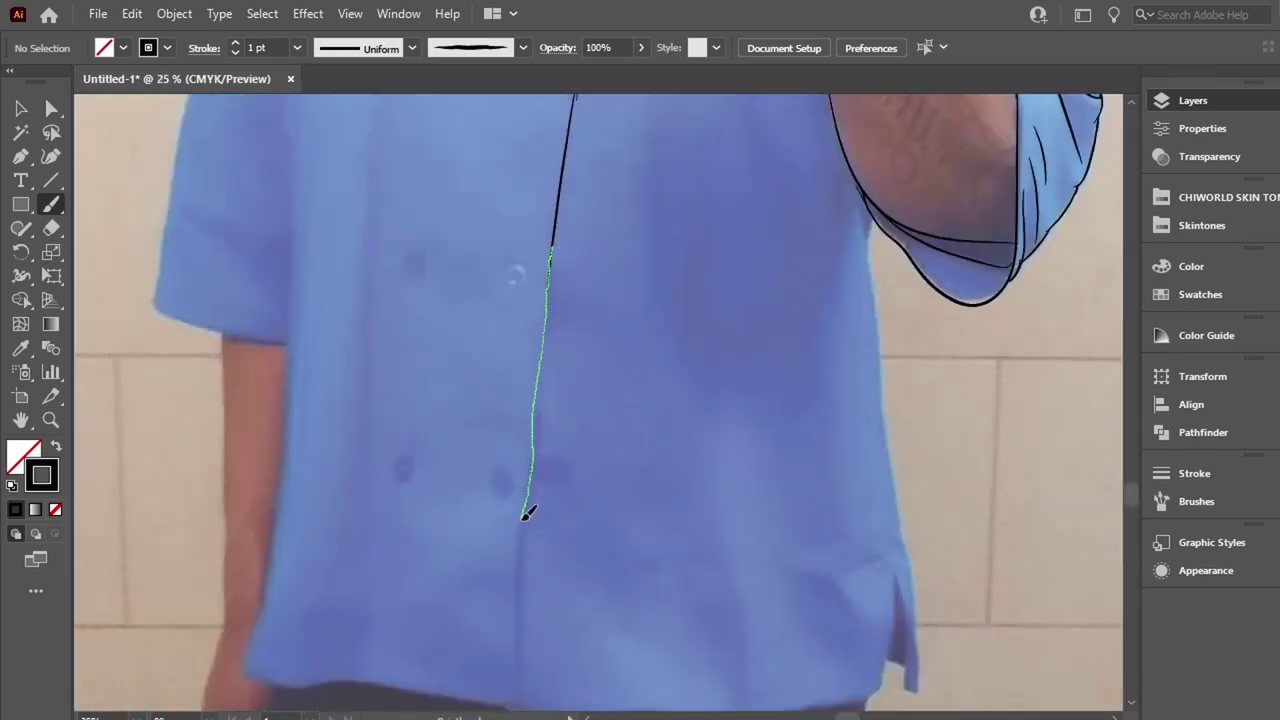
scroll(532, 600, "down", 2)
left_click_drag(513, 518, 296, 158)
scroll(491, 514, "up", 3)
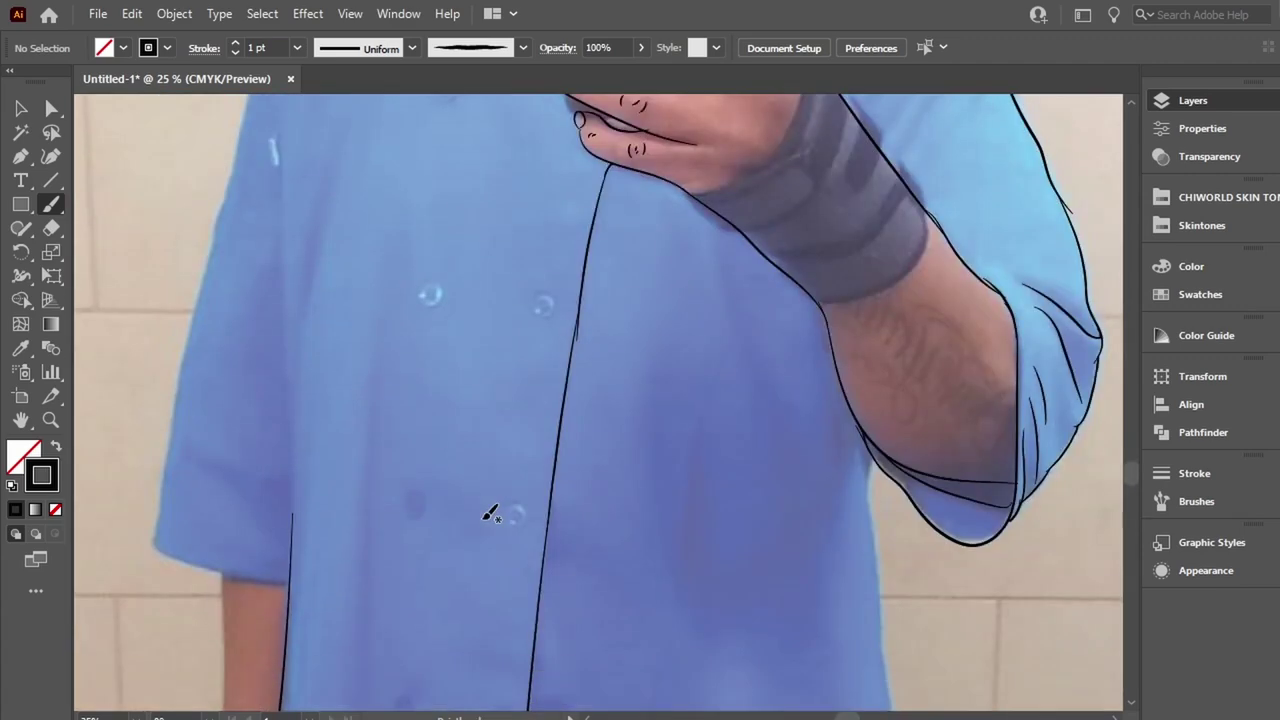
scroll(489, 514, "up", 1)
scroll(500, 300, "up", 1)
Brush strokes along the sleeve cuff and the jacket's left front edge.
left_click_drag(592, 157, 530, 614)
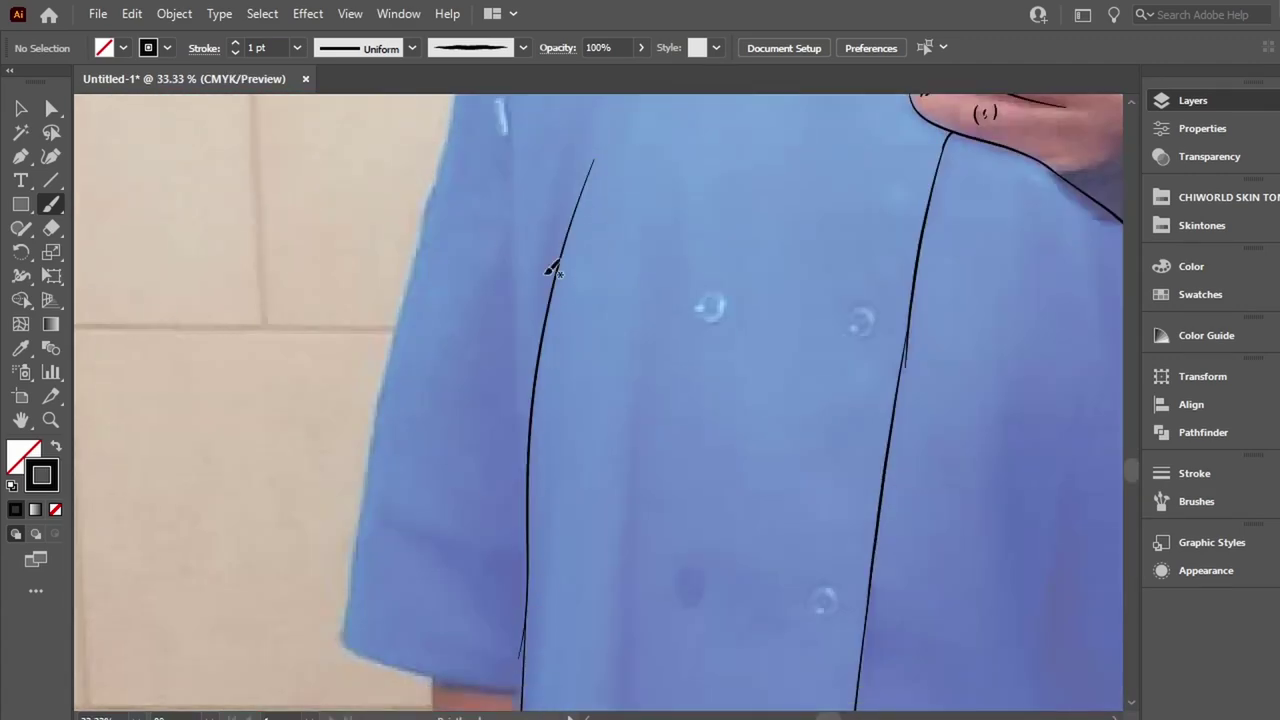
scroll(551, 266, "up", 3)
left_click_drag(494, 160, 532, 625)
scroll(537, 486, "down", 3)
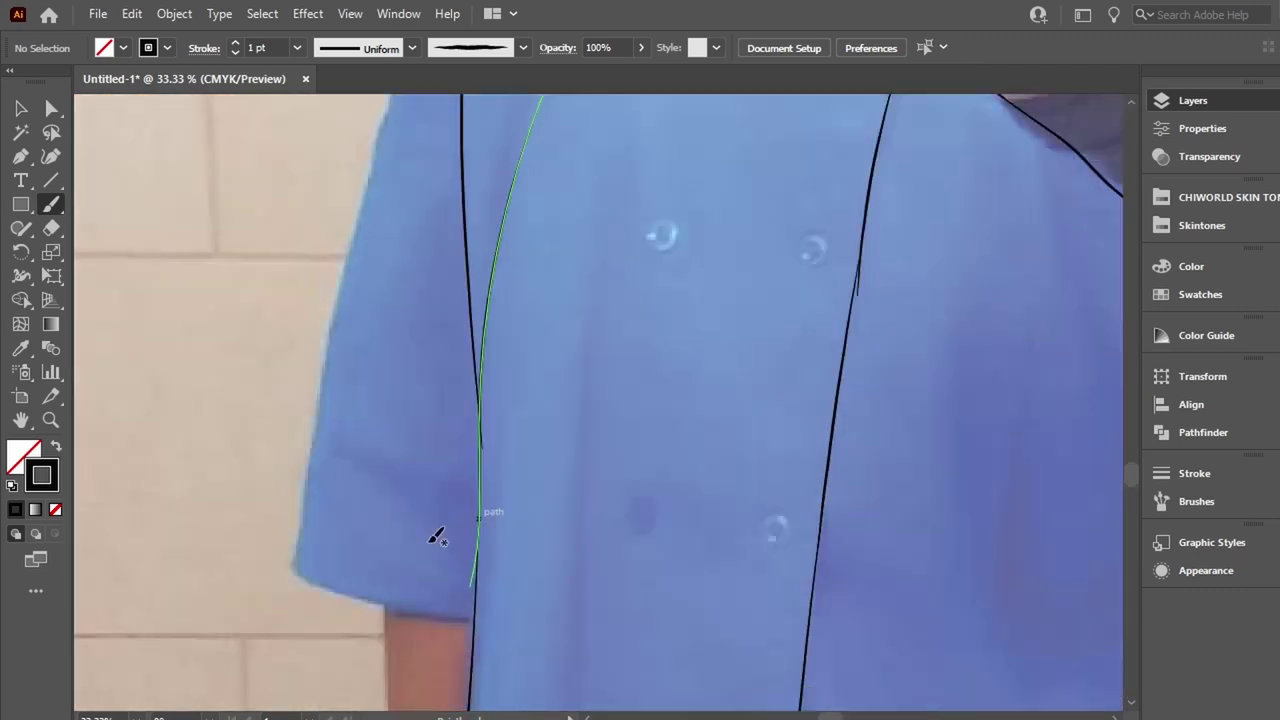
scroll(437, 534, "down", 2)
left_click_drag(293, 370, 456, 424)
left_click_drag(300, 366, 352, 95)
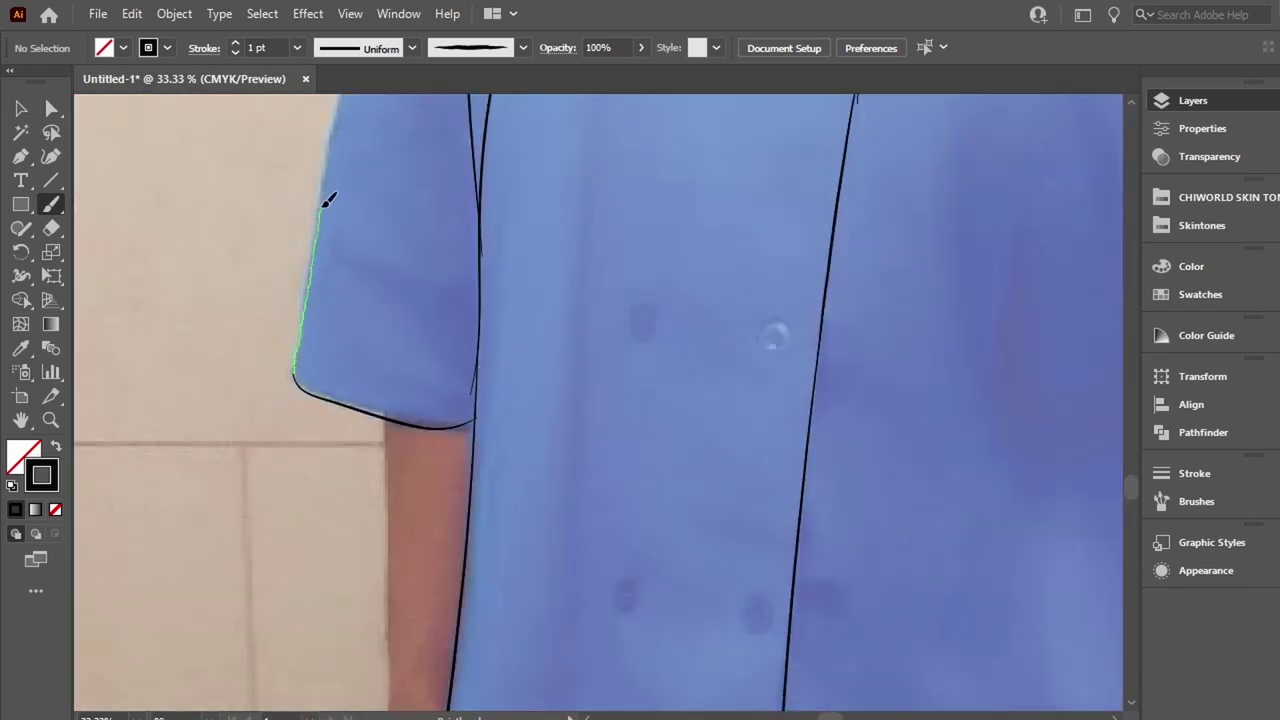
scroll(415, 265, "up", 5)
left_click_drag(335, 645, 462, 120)
Draw two button circles and duplicate the pair lower down the jacket front.
left_click_drag(822, 568, 825, 560)
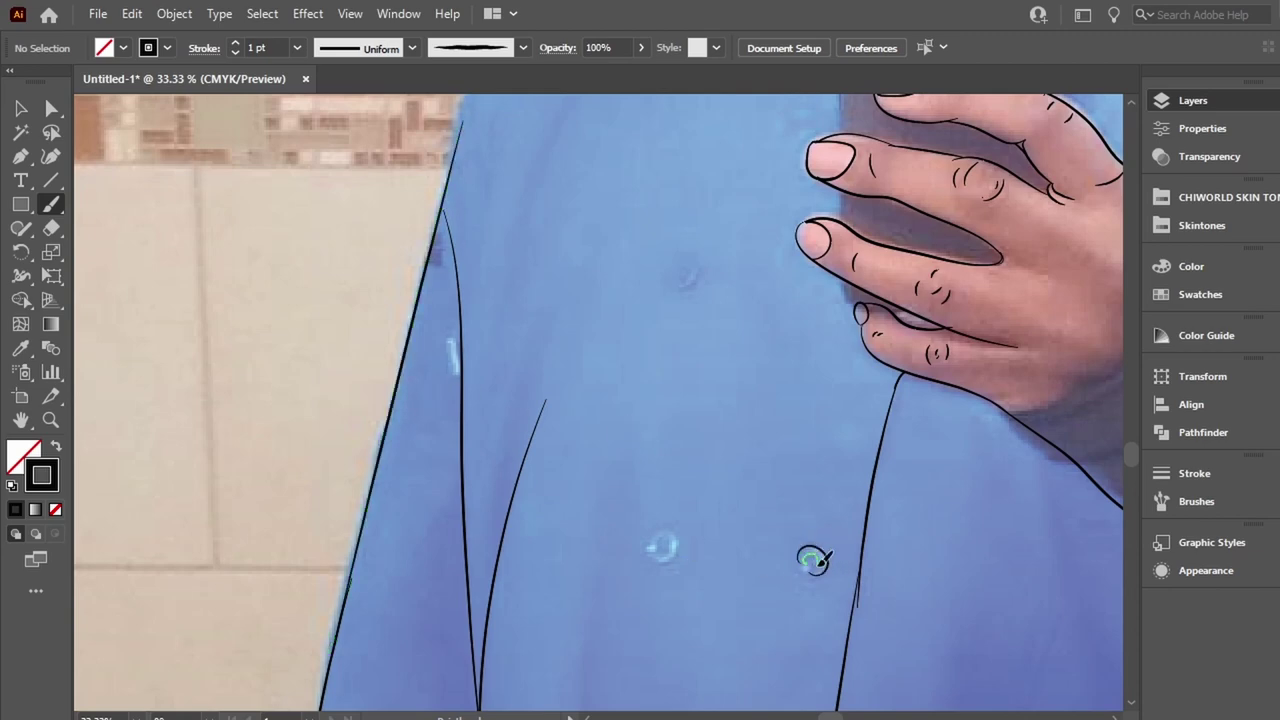
left_click_drag(646, 549, 652, 546)
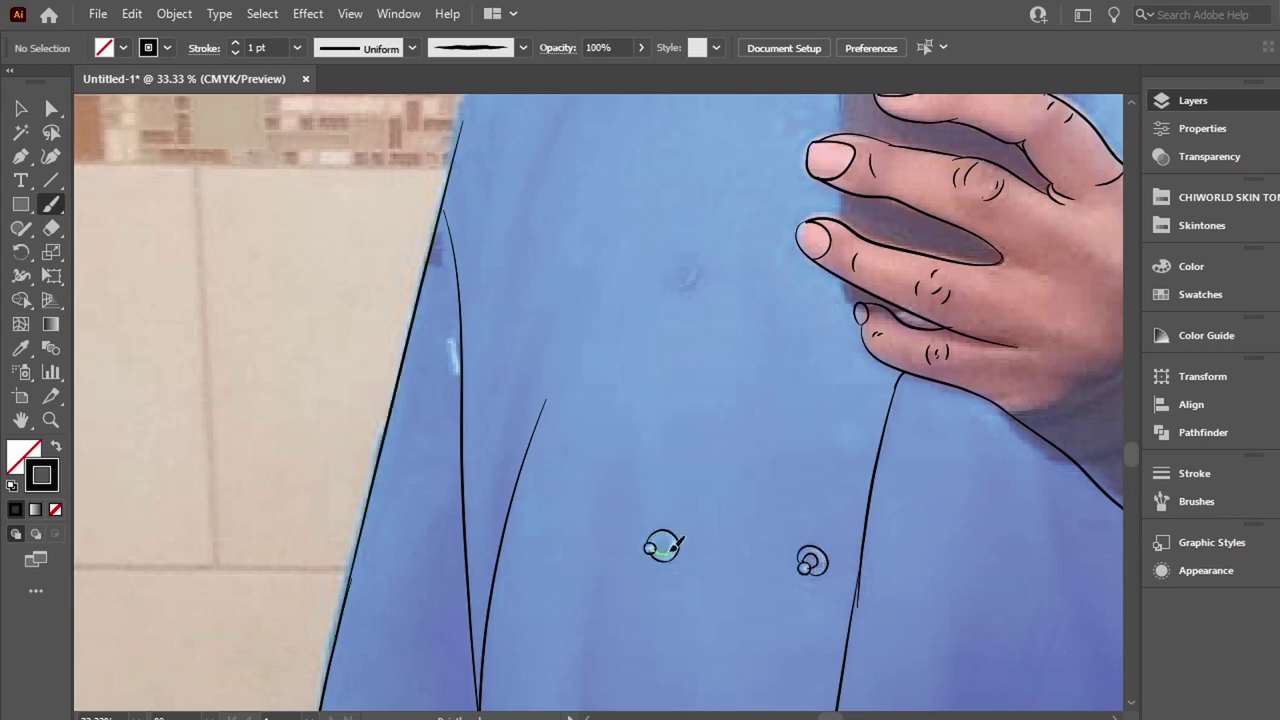
scroll(743, 443, "down", 2)
key("v")
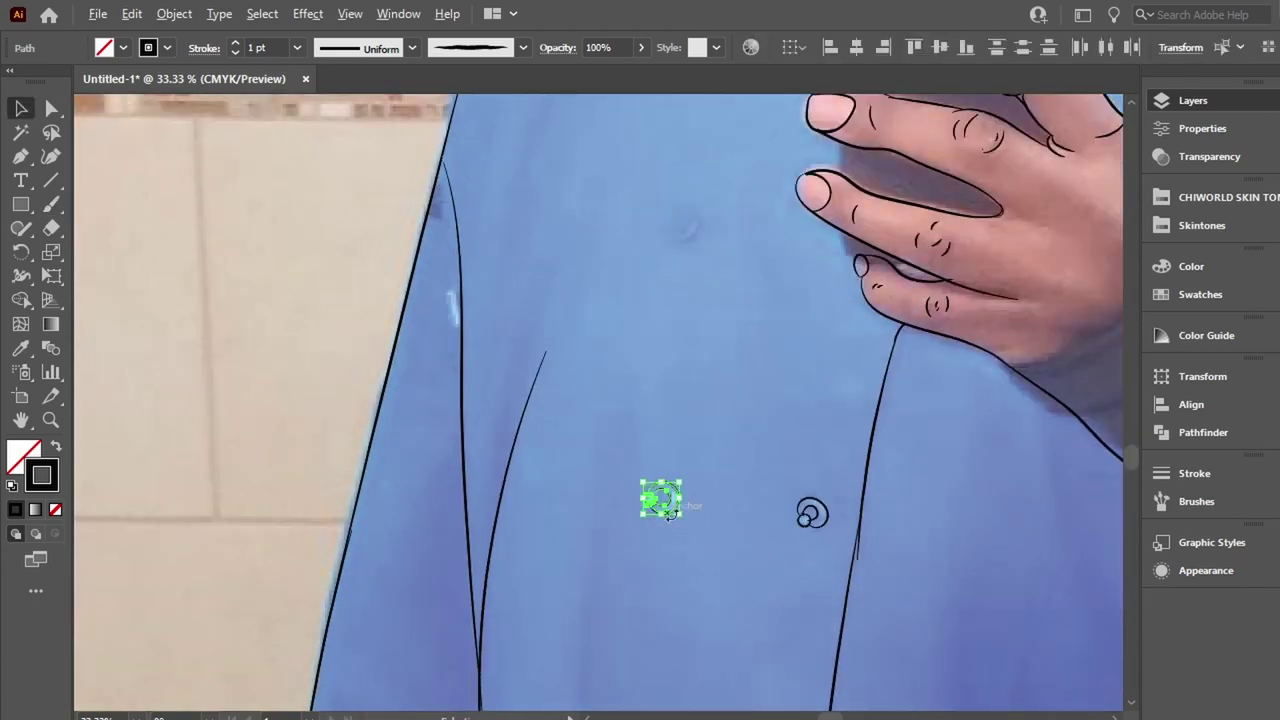
left_click_drag(661, 498, 683, 211)
scroll(691, 557, "down", 3)
scroll(691, 557, "down", 8)
mouse_move(832, 96)
left_mouse_down()
mouse_move(645, 240)
mouse_move(662, 504)
left_mouse_up()
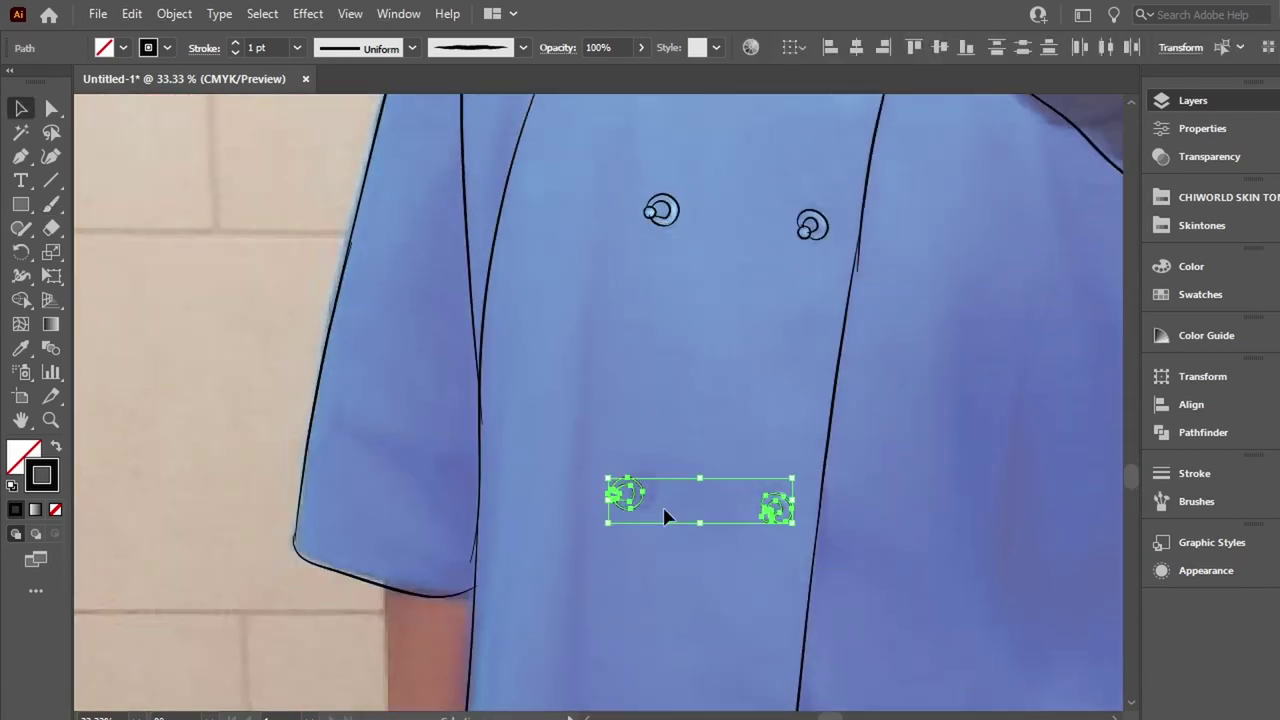
scroll(665, 480, "down", 10)
mouse_move(778, 115)
left_mouse_down()
mouse_move(754, 194)
mouse_move(760, 388)
left_mouse_up()
left_click(695, 457)
Draw a curved shirt fold and trace the left shoulder line up to the neck.
scroll(657, 457, "up", 5)
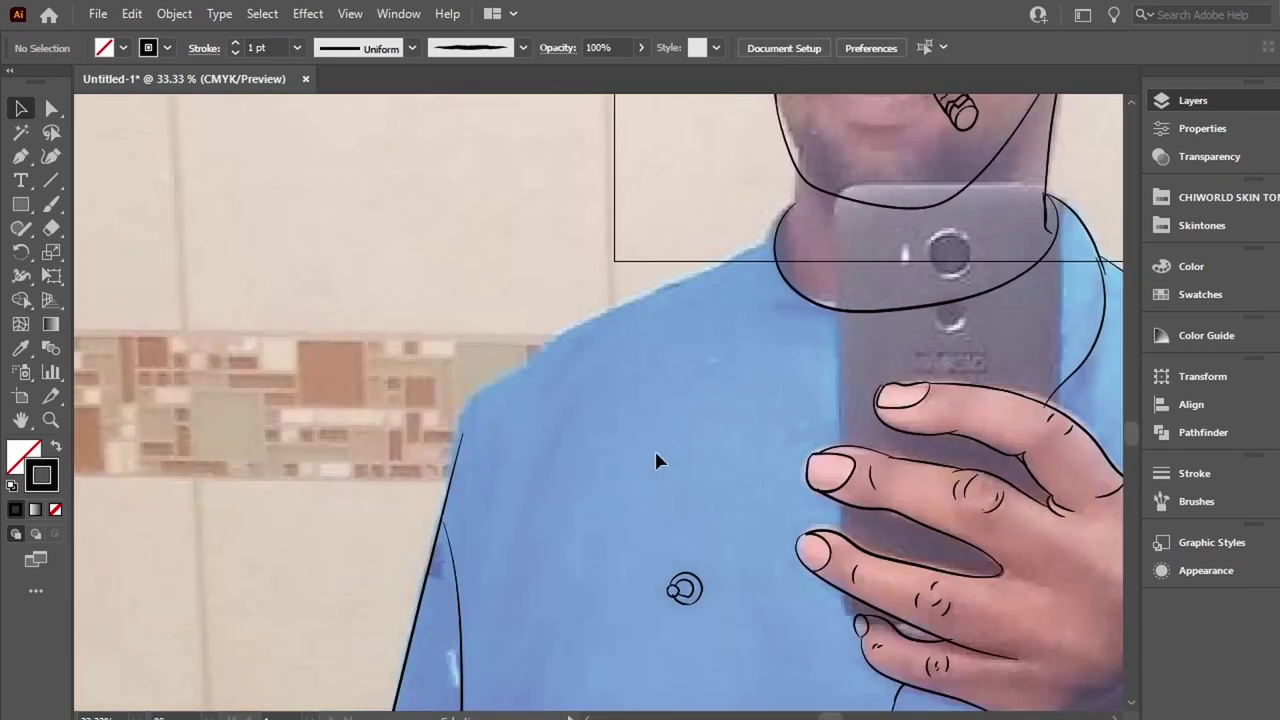
scroll(640, 445, "down", 1)
scroll(620, 400, "down", 3)
scroll(610, 340, "up", 3)
key("b")
left_click_drag(345, 333, 266, 576)
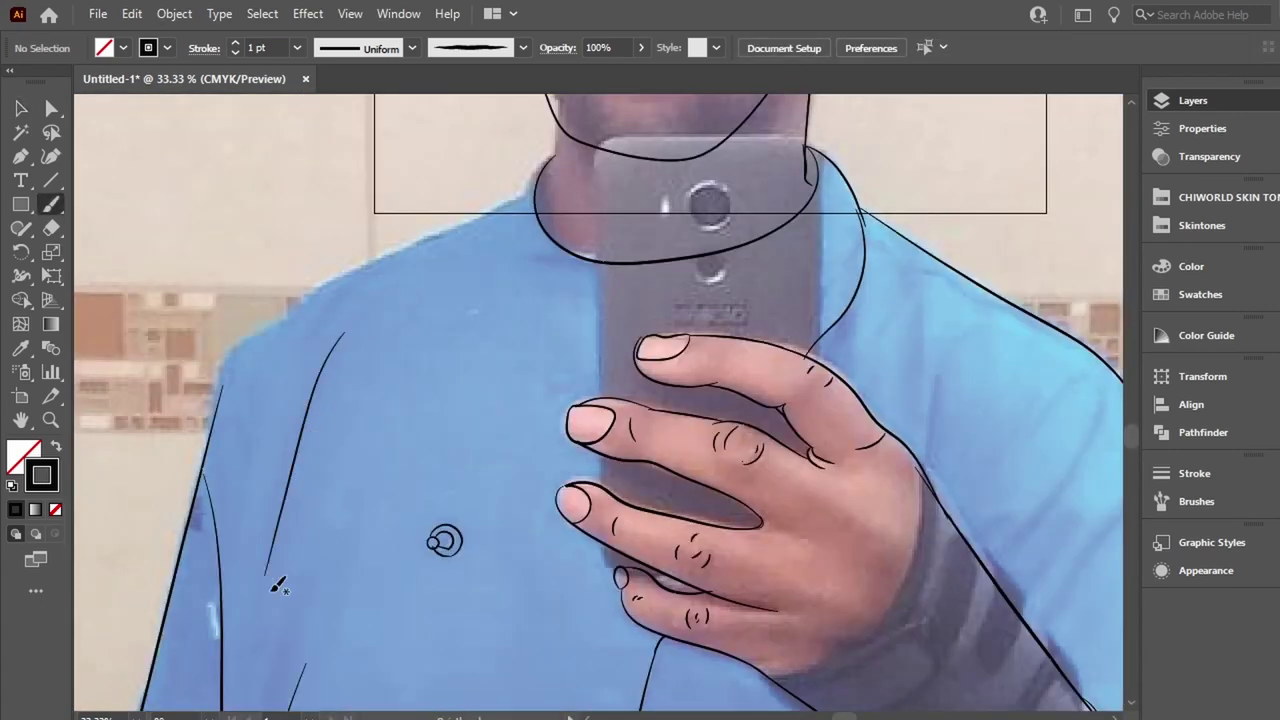
mouse_move(218, 420)
left_mouse_down()
mouse_move(322, 290)
mouse_move(530, 185)
mouse_move(560, 150)
left_mouse_up()
Zoom in on the collar and trace the shirt edge and collar corner.
scroll(567, 263, "up", 3)
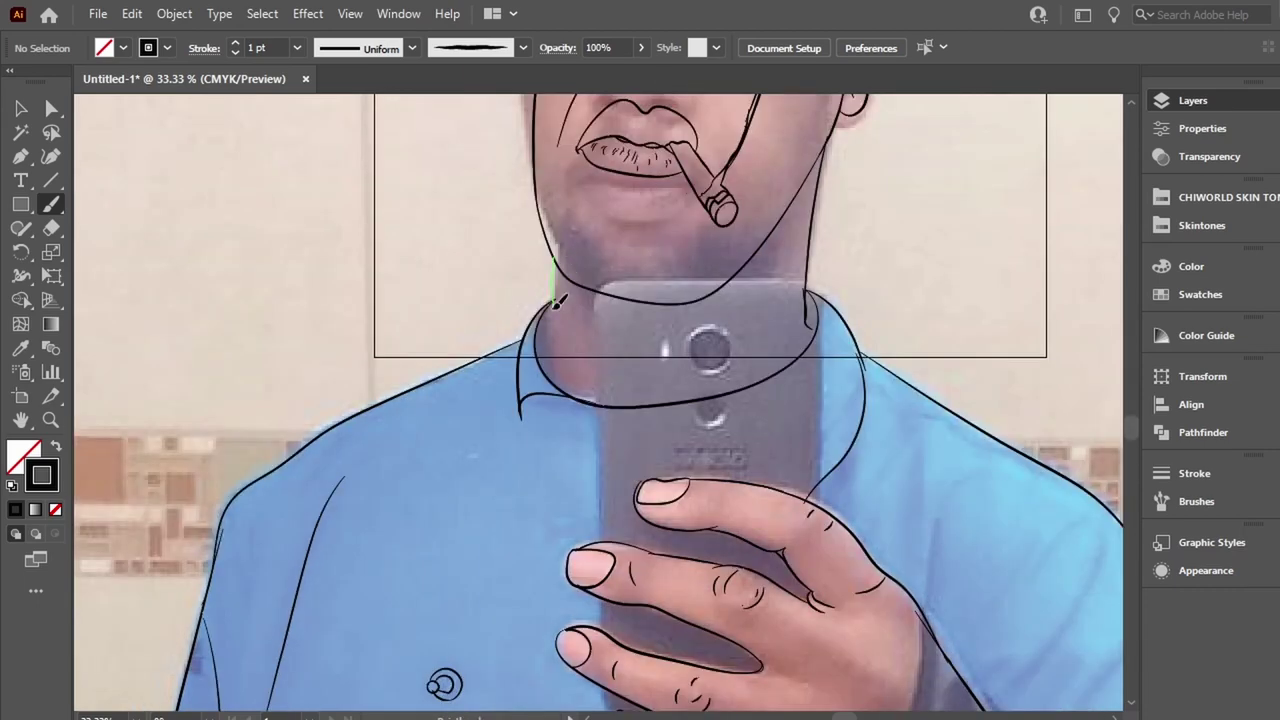
key("ctrl+1")
scroll(557, 277, "up", 7)
scroll(620, 405, "down", 7)
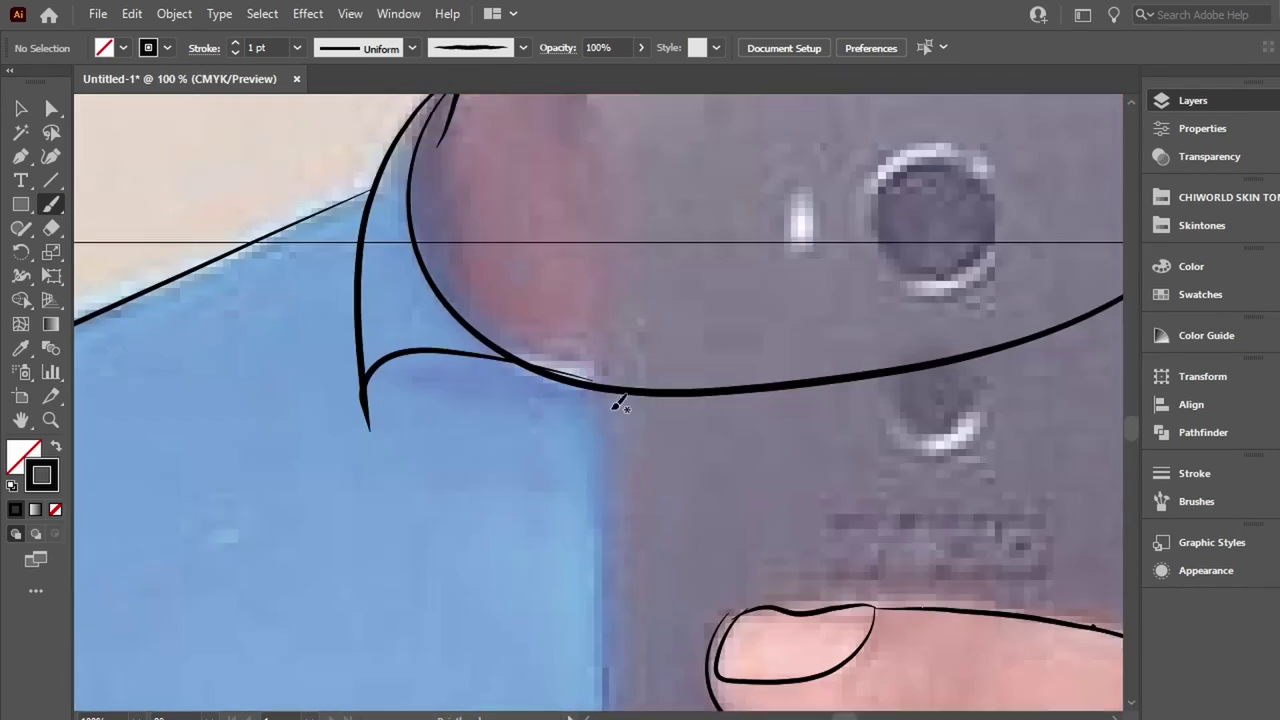
scroll(618, 403, "right", 5)
scroll(617, 394, "down", 5)
scroll(614, 400, "up", 5)
scroll(614, 400, "right", 3)
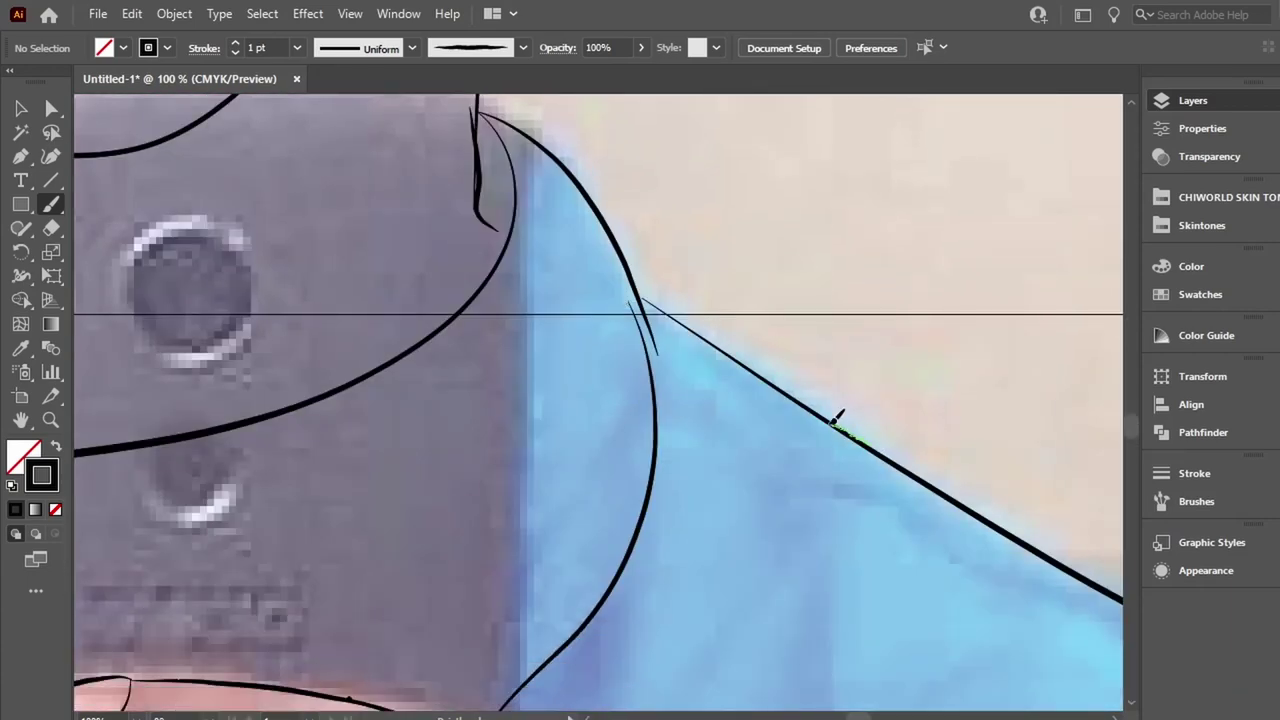
left_click_drag(836, 418, 832, 415)
left_click_drag(645, 290, 645, 292)
scroll(643, 366, "down", 3)
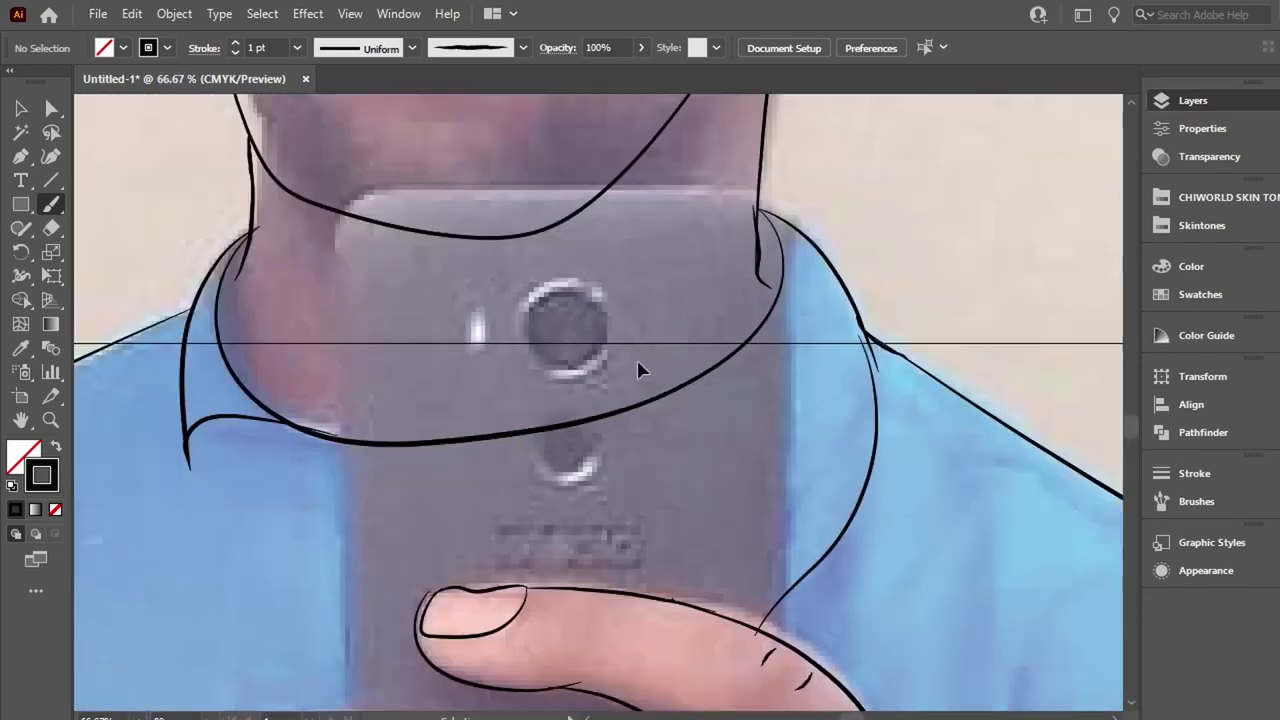
scroll(657, 343, "down", 4)
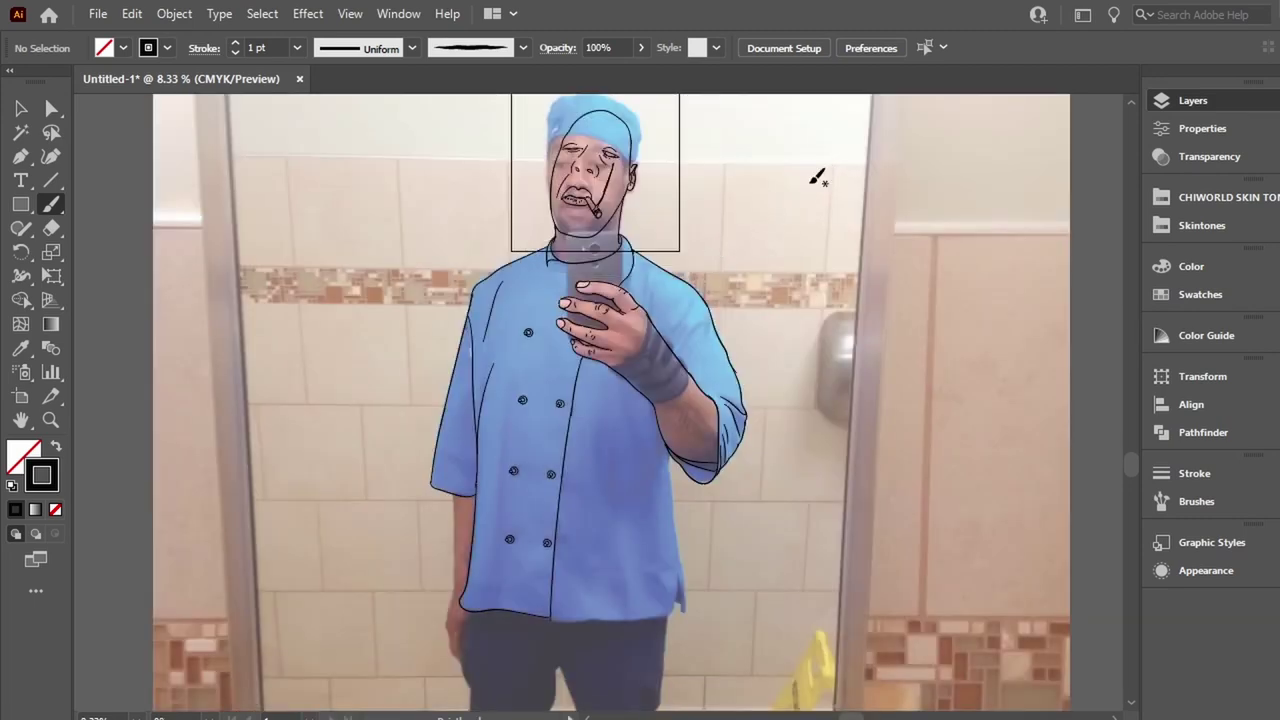
Trace the jacket's right side edge, side slit fold and bottom hem.
scroll(738, 277, "up", 4)
scroll(583, 471, "down", 5)
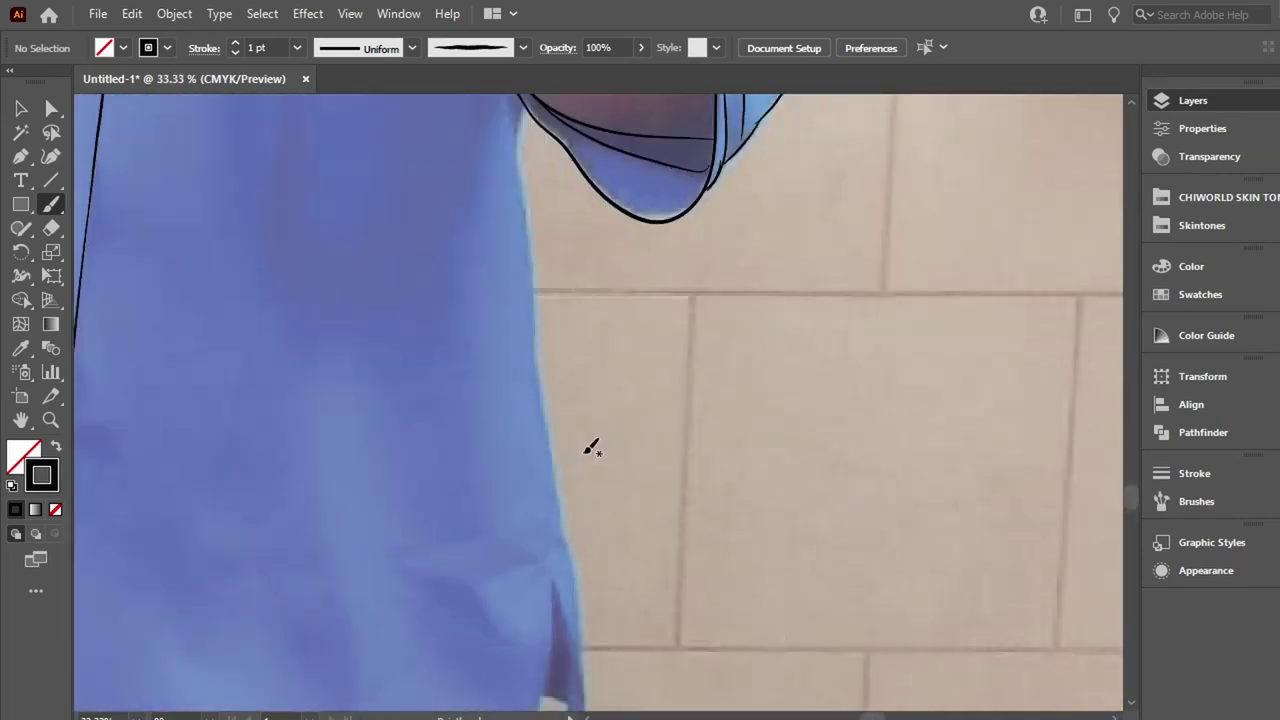
scroll(591, 443, "down", 1)
mouse_move(530, 213)
left_mouse_down()
mouse_move(583, 571)
mouse_move(585, 693)
mouse_move(556, 522)
mouse_move(538, 676)
mouse_move(500, 700)
left_mouse_up()
scroll(531, 323, "up", 3)
scroll(531, 323, "up", 2)
left_click_drag(455, 125, 465, 485)
scroll(443, 443, "up", 1)
scroll(452, 445, "down", 3)
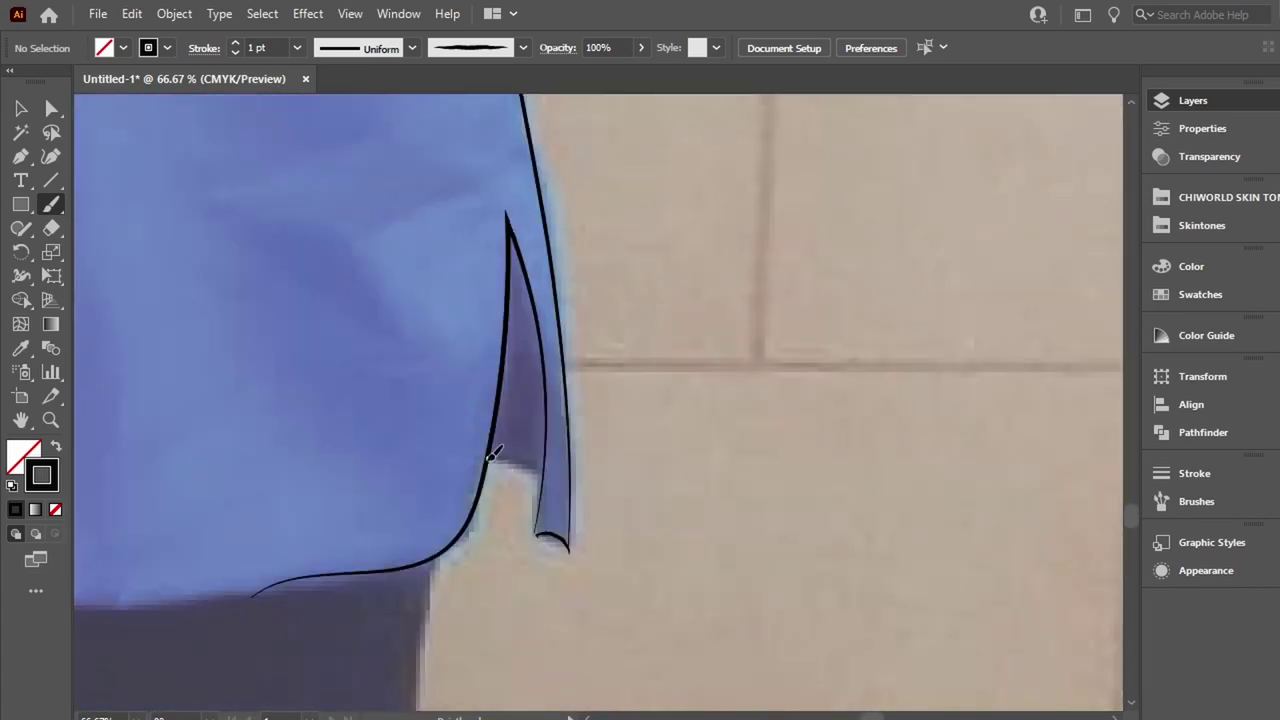
scroll(509, 349, "left", 5)
scroll(300, 470, "left", 5)
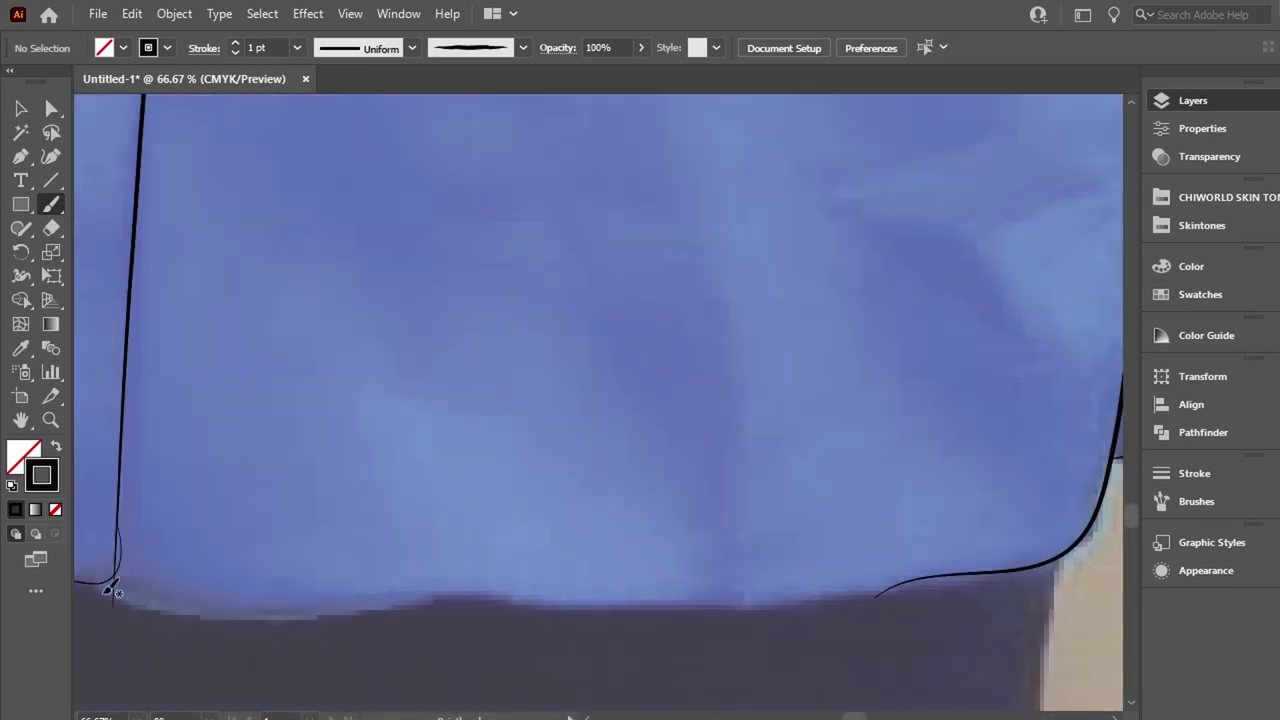
mouse_move(95, 584)
left_mouse_down()
mouse_move(648, 606)
mouse_move(980, 578)
left_mouse_up()
Outline the first trouser leg's edges down to the floor.
scroll(1009, 531, "down", 3)
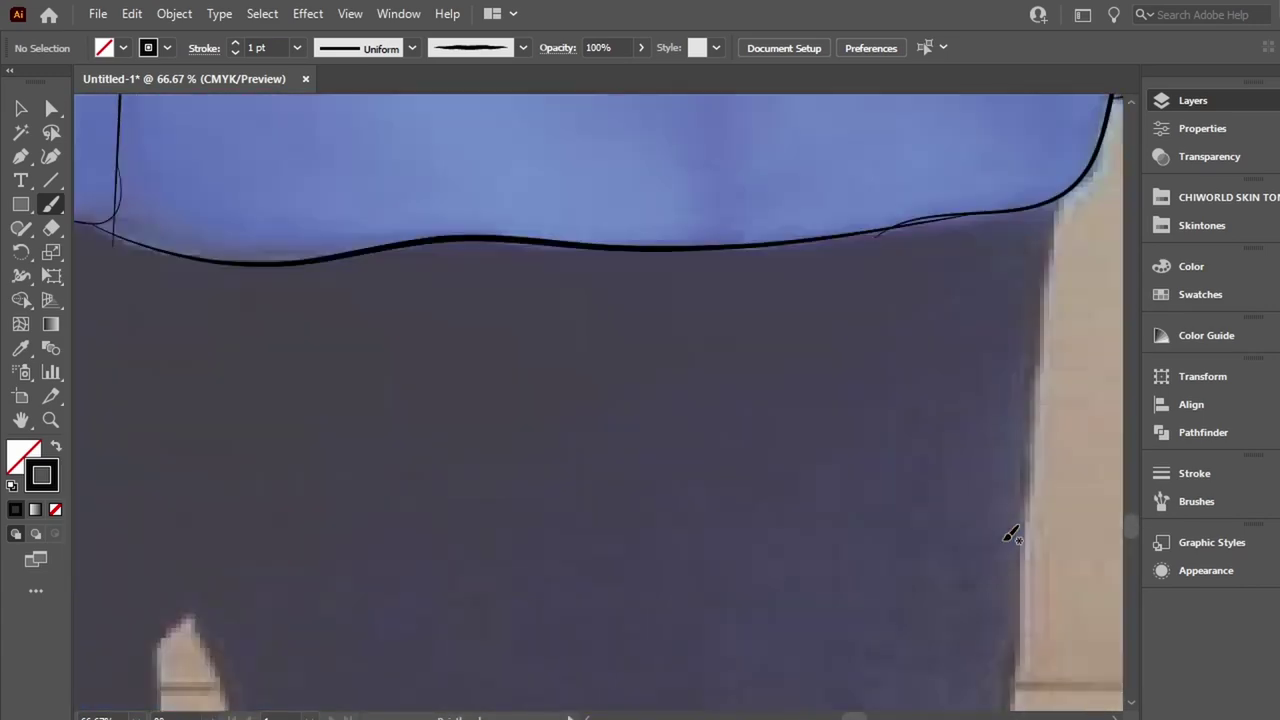
scroll(1009, 531, "down", 2, "alt")
scroll(1012, 537, "up", 1, "alt")
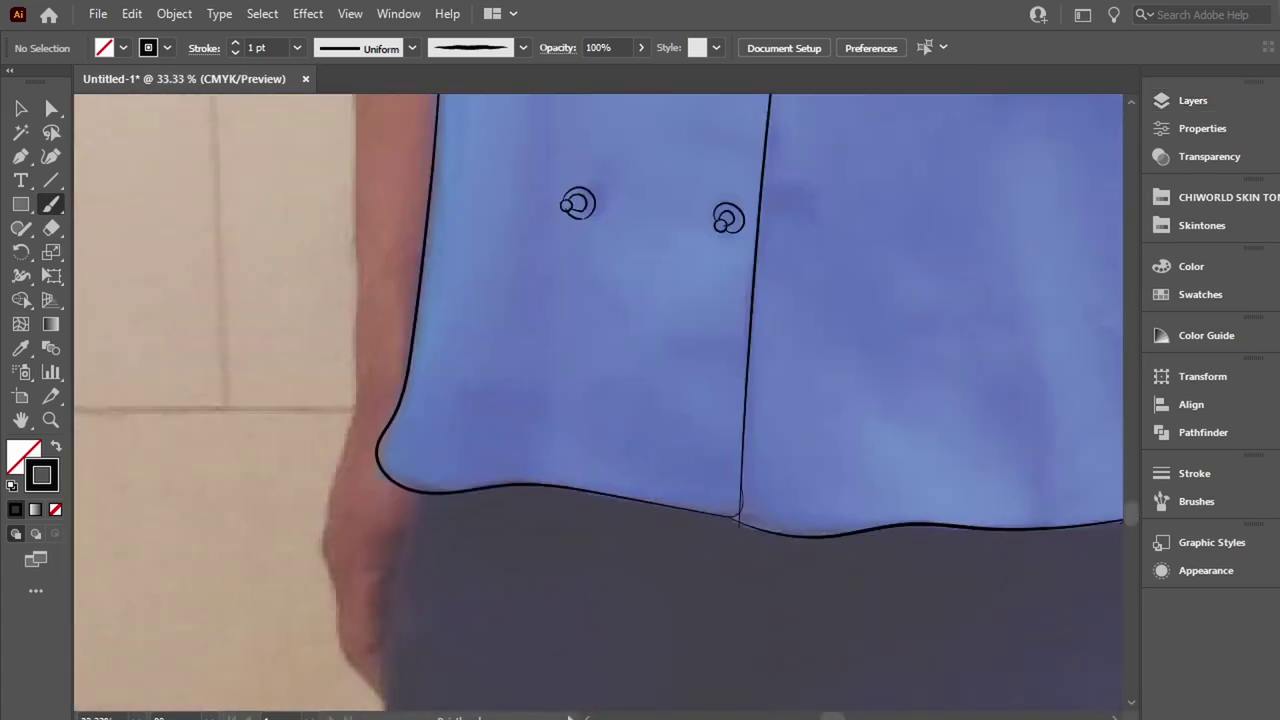
scroll(400, 460, "down", 3)
left_click_drag(422, 278, 424, 657)
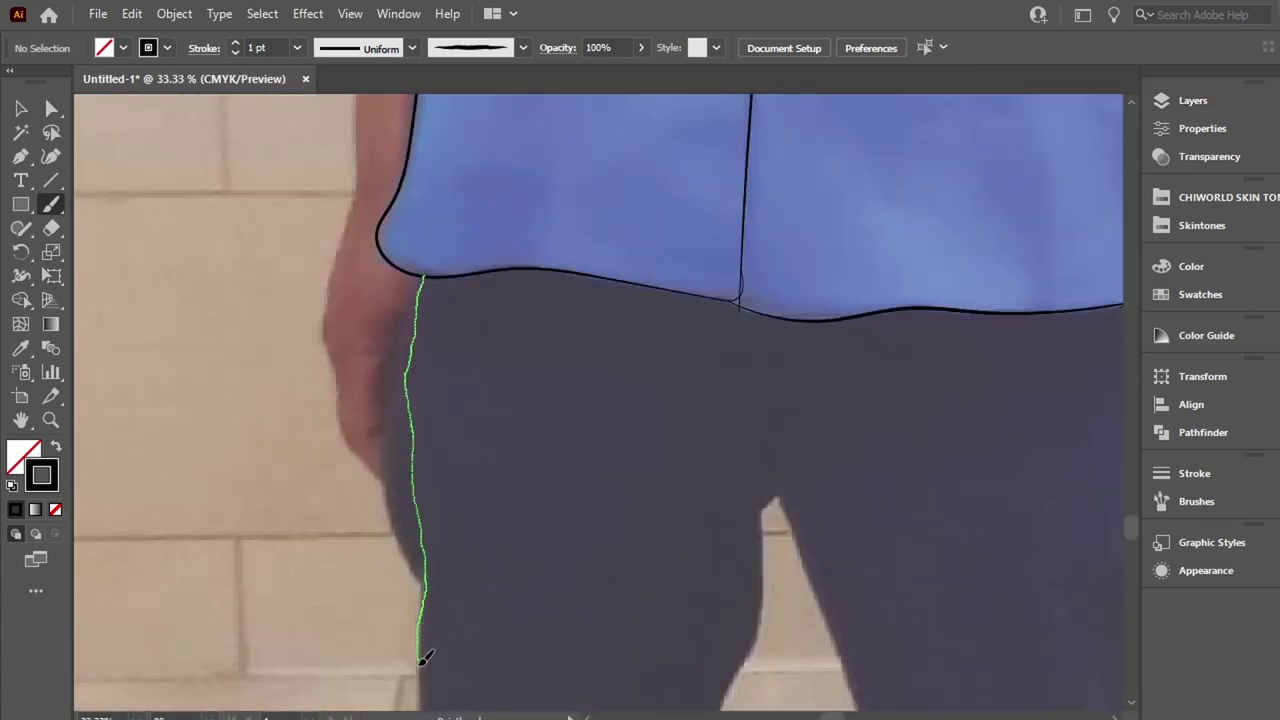
left_click_drag(420, 323, 410, 555)
scroll(437, 531, "down", 1)
scroll(437, 531, "down", 3)
left_click_drag(420, 320, 390, 700)
scroll(414, 450, "down", 3)
left_click_drag(414, 391, 353, 525)
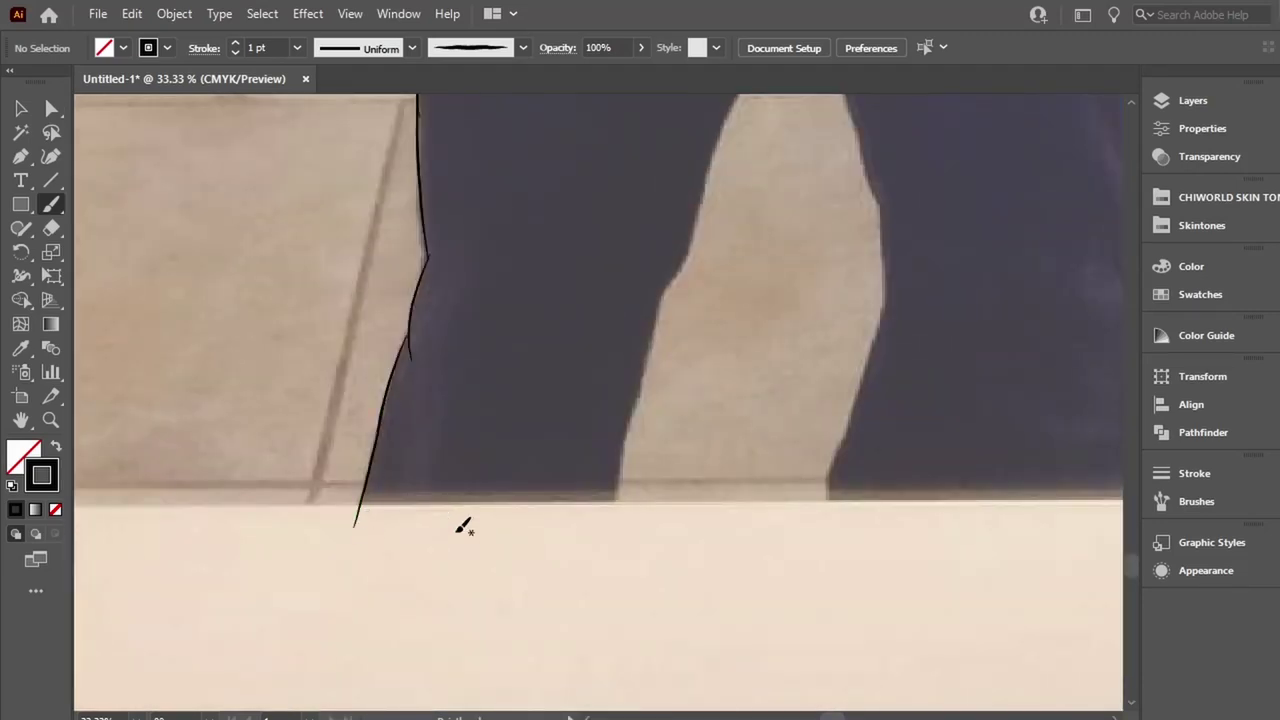
left_click_drag(620, 497, 657, 343)
scroll(771, 286, "up", 3)
mouse_move(765, 218)
left_mouse_down()
mouse_move(749, 357)
mouse_move(673, 607)
left_mouse_up()
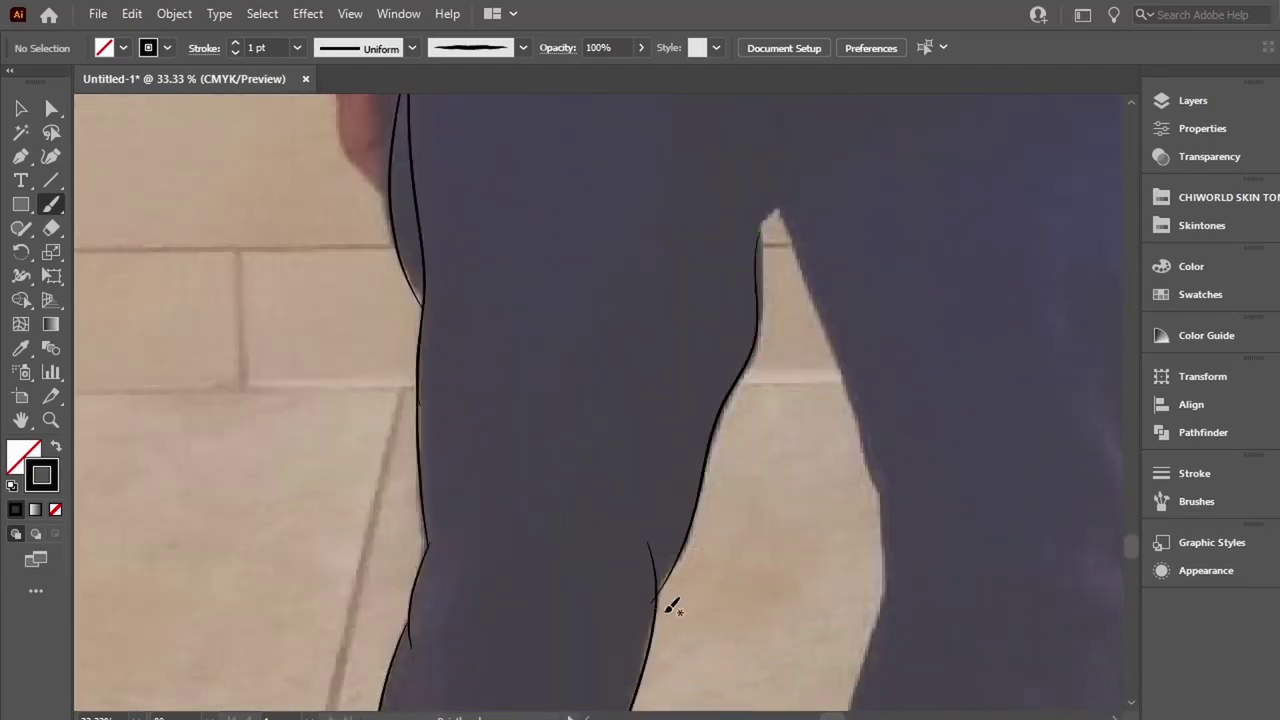
Outline the inner edges, crotch and right trouser leg down to the floor.
scroll(550, 530, "up", 2)
scroll(436, 465, "right", 4)
left_click_drag(418, 423, 503, 651)
scroll(503, 651, "down", 4)
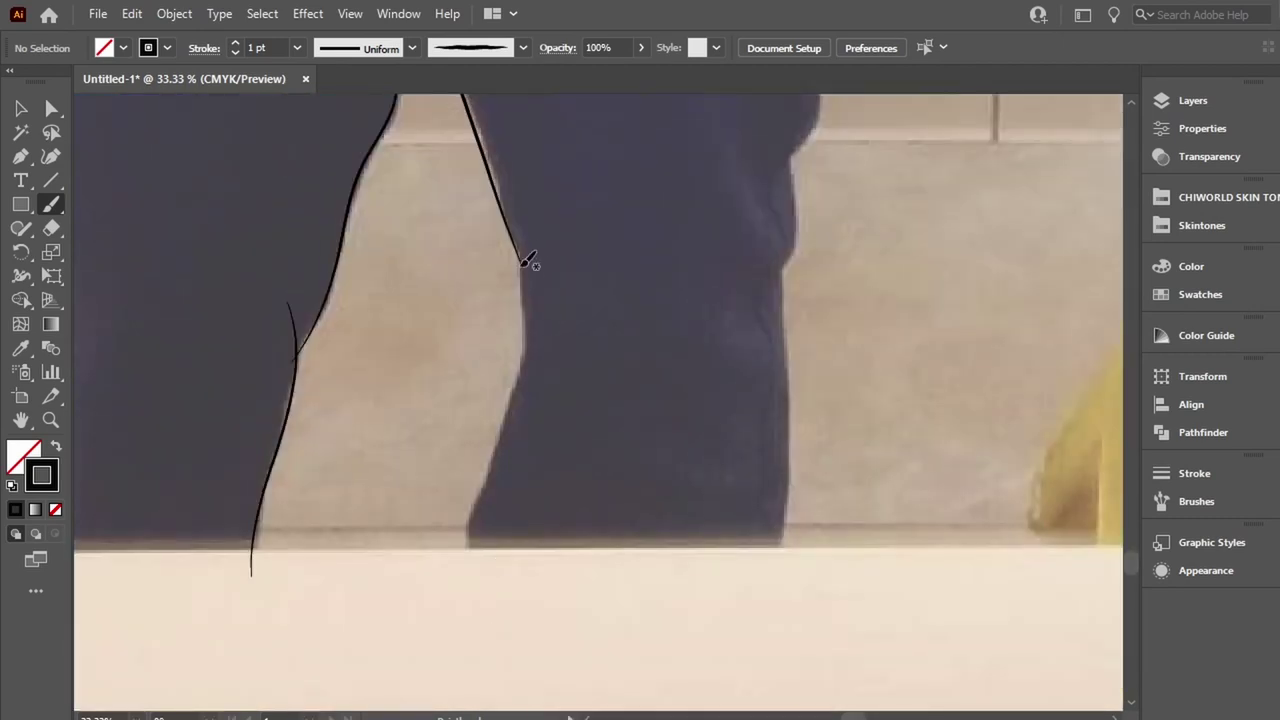
mouse_move(520, 262)
left_mouse_down()
mouse_move(517, 371)
mouse_move(466, 615)
left_mouse_up()
left_click_drag(785, 540, 808, 228)
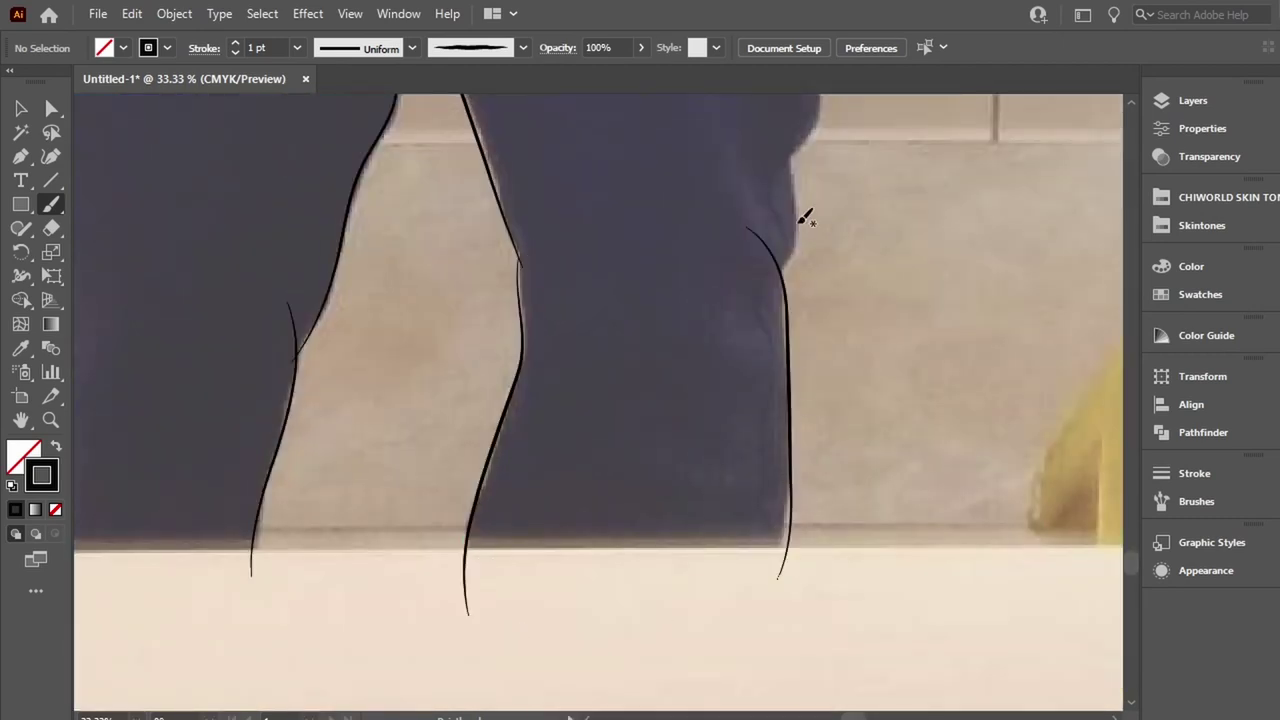
scroll(808, 214, "up", 3)
left_click_drag(709, 349, 777, 491)
left_click_drag(780, 553, 851, 86)
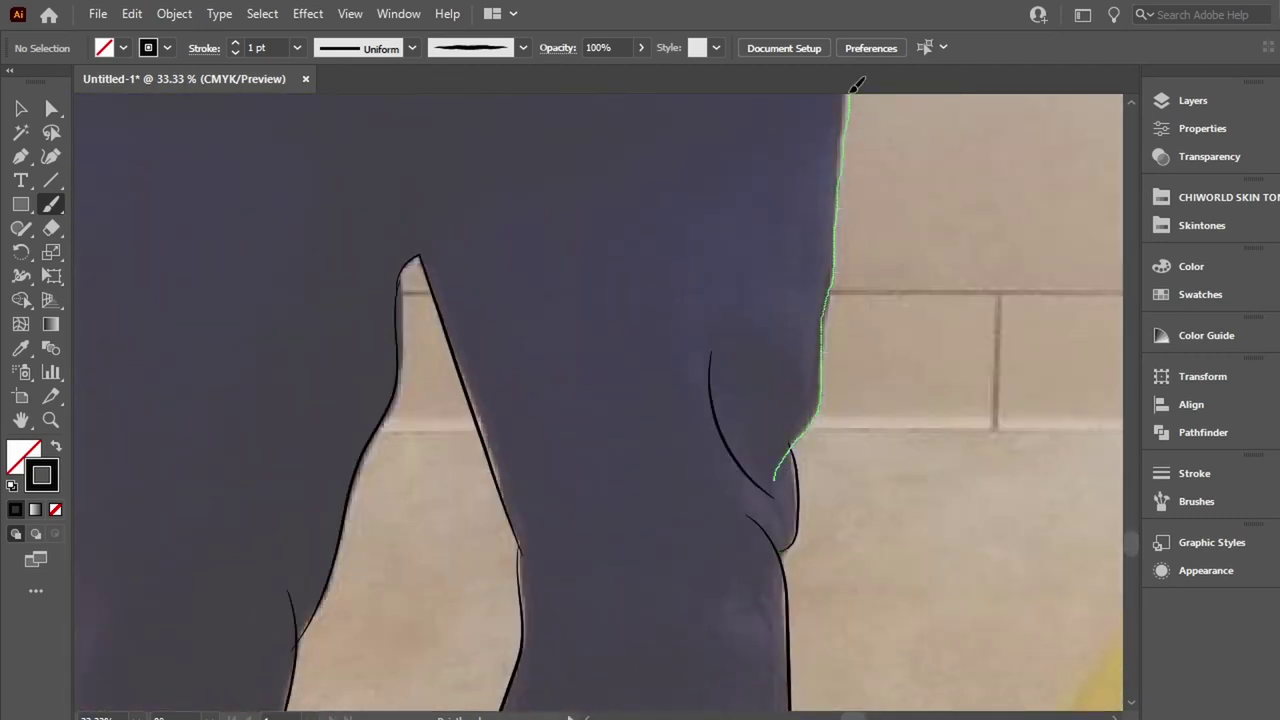
scroll(833, 515, "up", 3)
left_click_drag(853, 403, 829, 609)
scroll(614, 486, "left", 3)
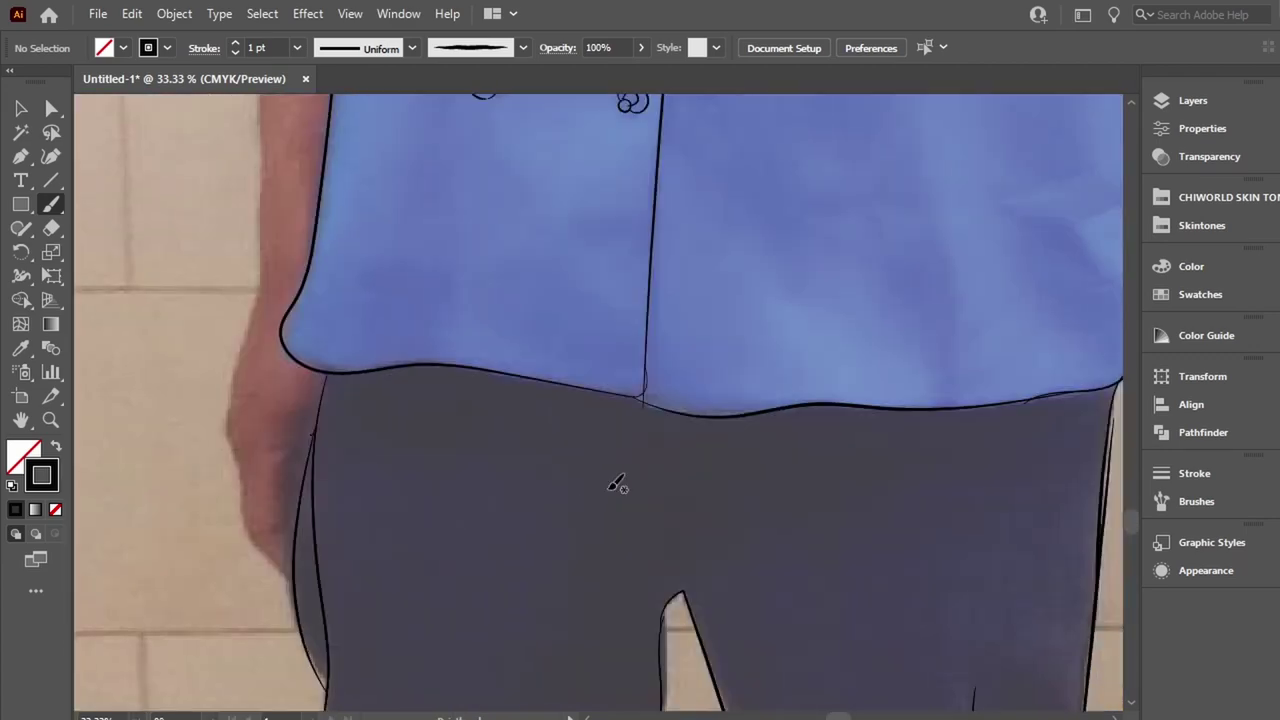
scroll(463, 429, "left", 2)
scroll(463, 429, "up", 2)
scroll(463, 429, "up", 1)
scroll(460, 107, "up", 1, "alt")
Outline the hanging arm past the hip and add knuckle creases on the hand.
left_click_drag(376, 118, 381, 655)
scroll(385, 500, "down", 3)
left_click_drag(386, 334, 350, 650)
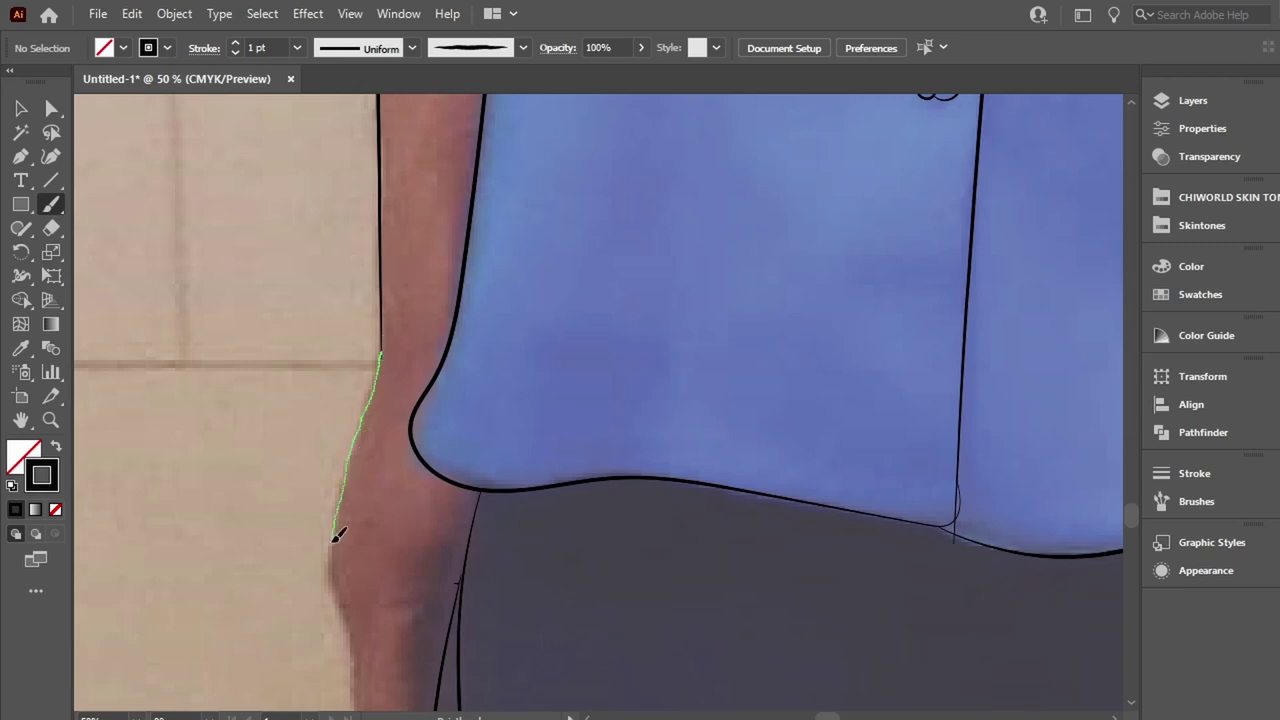
scroll(400, 571, "down", 3)
mouse_move(335, 315)
left_mouse_down()
mouse_move(366, 457)
mouse_move(430, 545)
left_mouse_up()
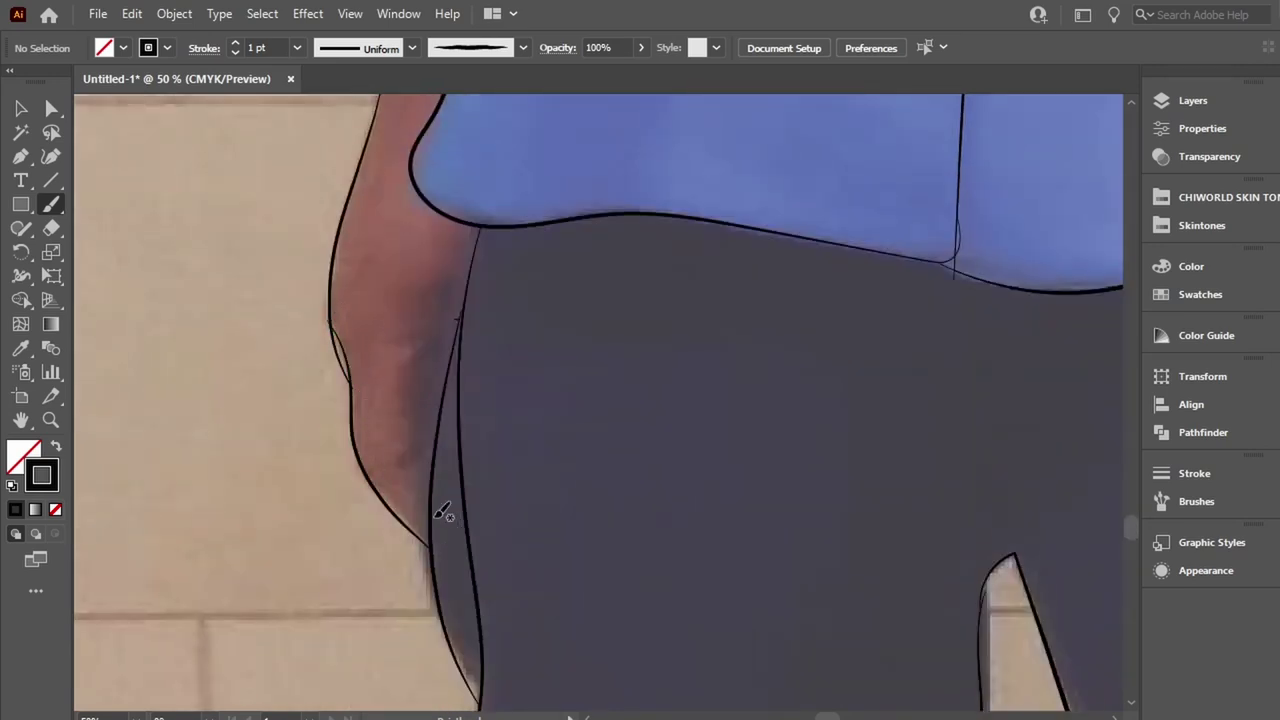
mouse_move(451, 290)
left_mouse_down()
mouse_move(426, 350)
mouse_move(420, 340)
left_mouse_up()
mouse_move(382, 410)
left_mouse_down()
mouse_move(408, 410)
mouse_move(406, 446)
left_mouse_up()
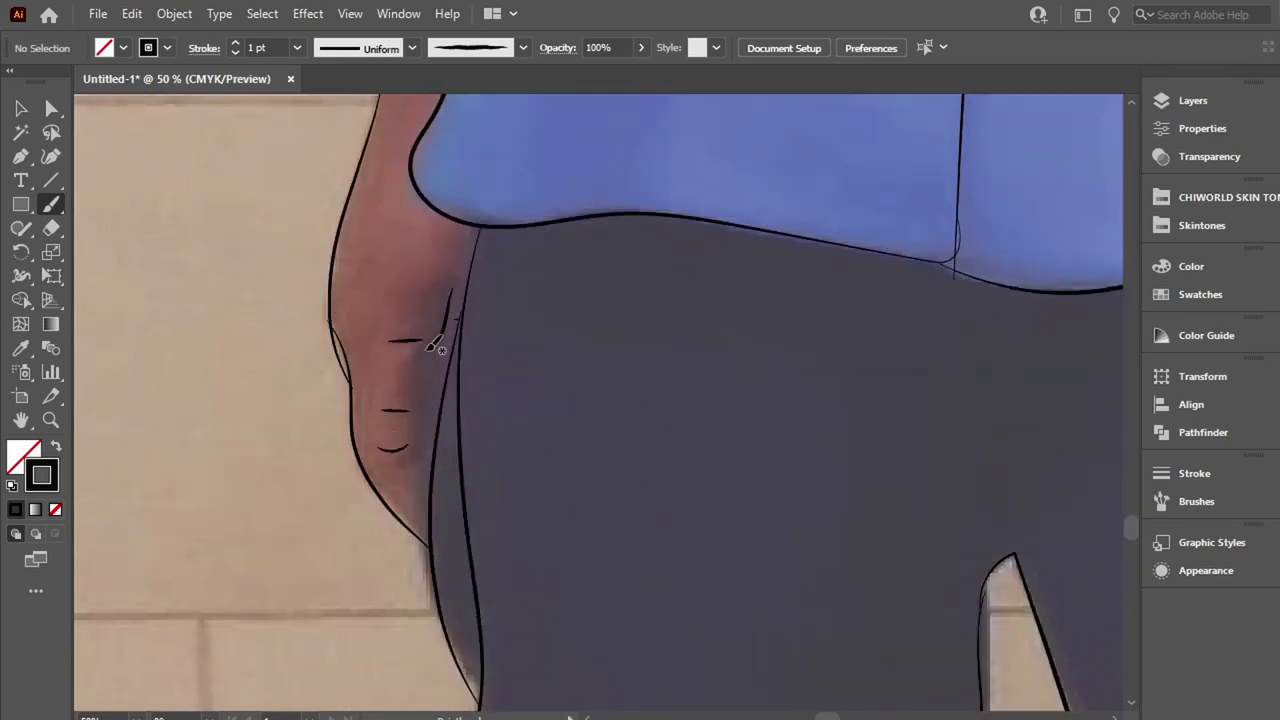
left_click_drag(427, 350, 432, 444)
Add a fold line on the jacket's lower front and trace the shoulder outline.
key("ctrl+minus")
key("ctrl+minus")
key("ctrl+minus")
key("ctrl+minus")
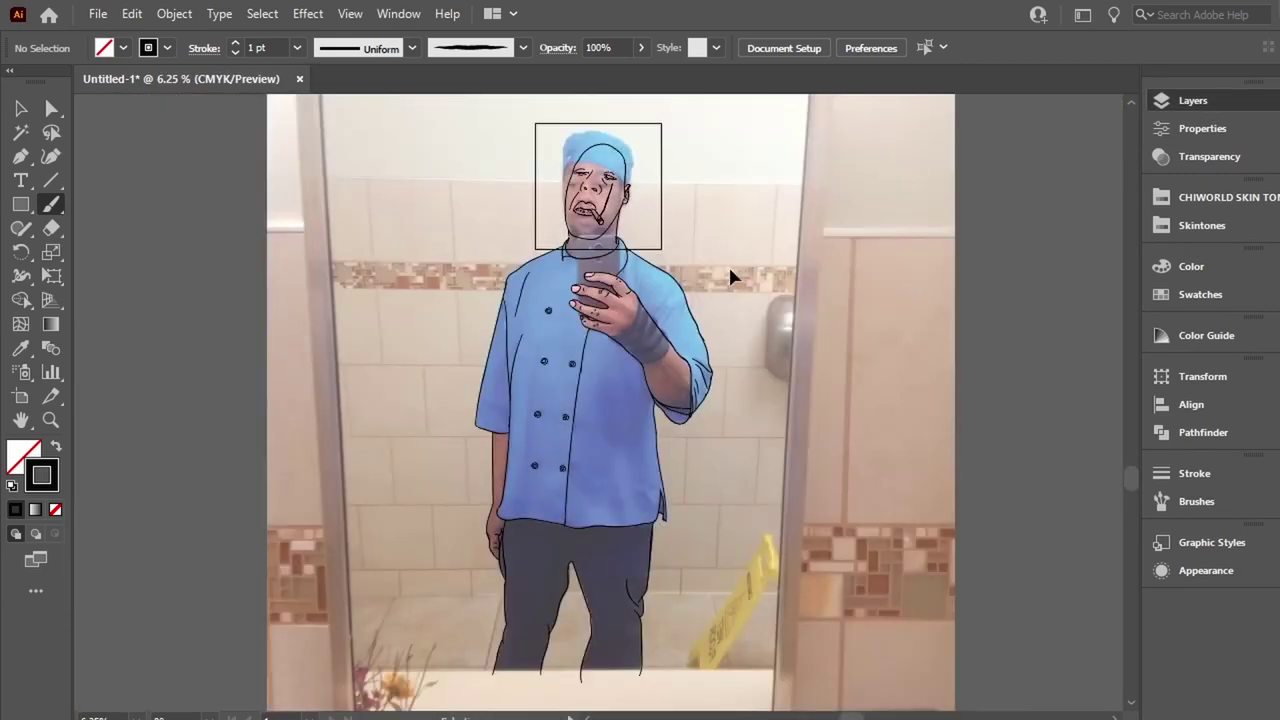
key("ctrl+plus")
key("ctrl+plus")
key("ctrl+plus")
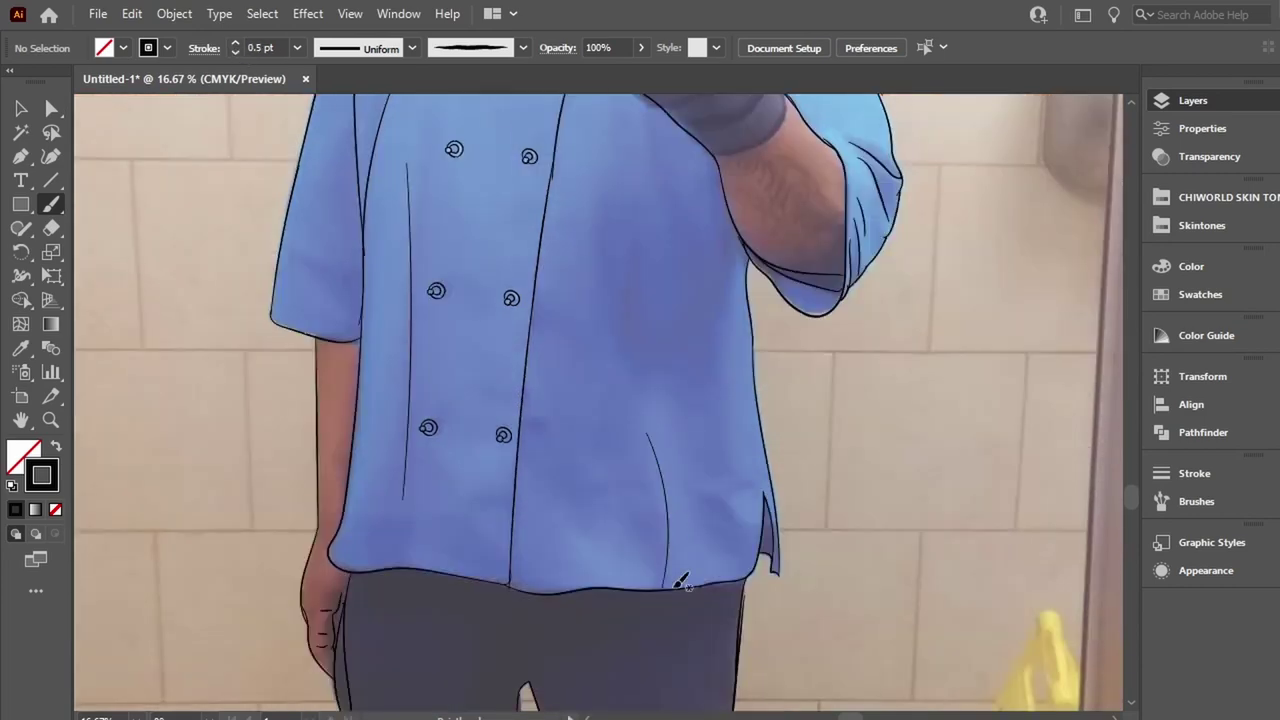
left_click_drag(645, 323, 666, 407)
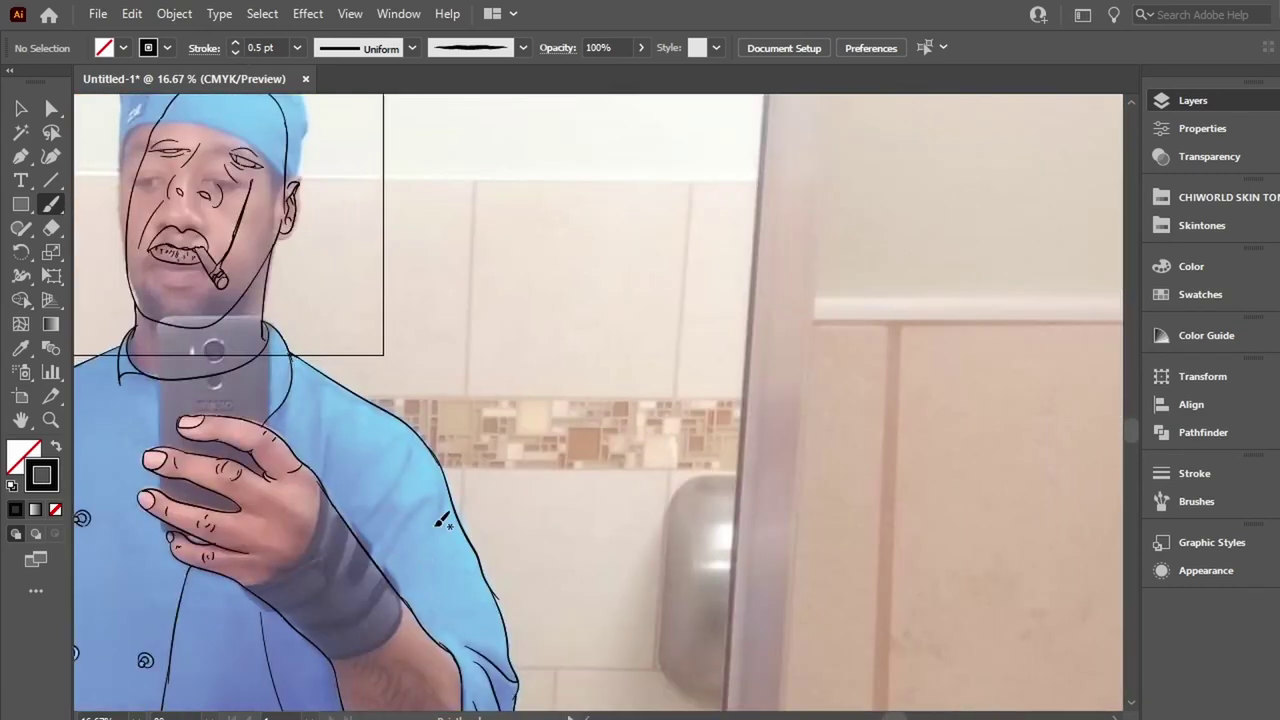
mouse_move(322, 477)
left_mouse_down()
mouse_move(355, 408)
mouse_move(331, 374)
left_mouse_up()
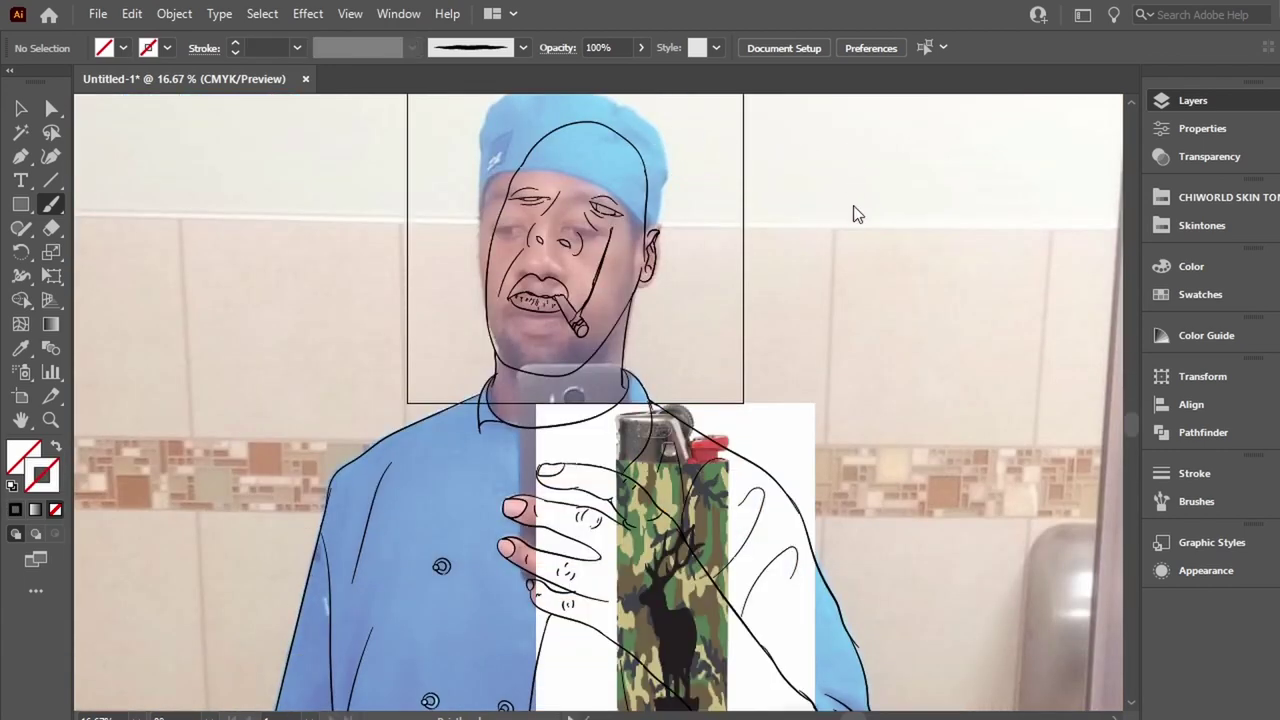
Rotate, shrink and move the lighter photo so it sits tilted in the man's hand.
key("v")
left_click(805, 420)
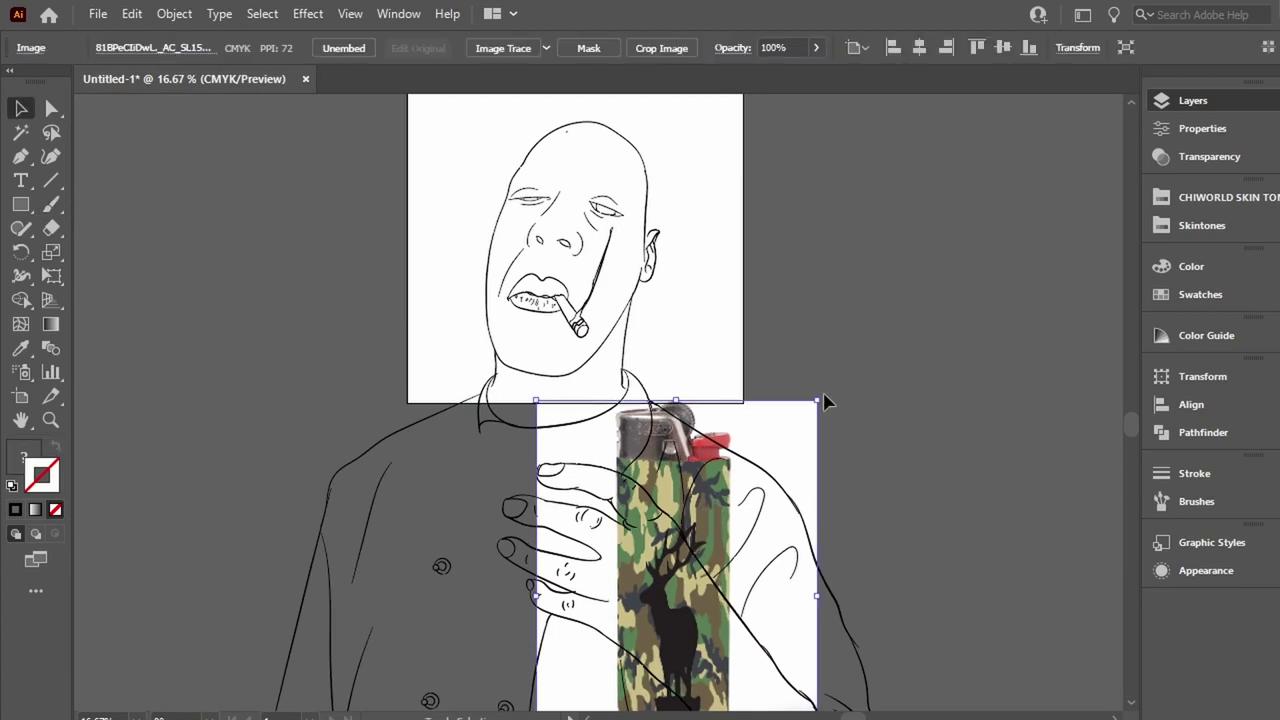
left_click_drag(828, 403, 887, 426)
scroll(874, 588, "down", 3)
left_click_drag(794, 630, 707, 332)
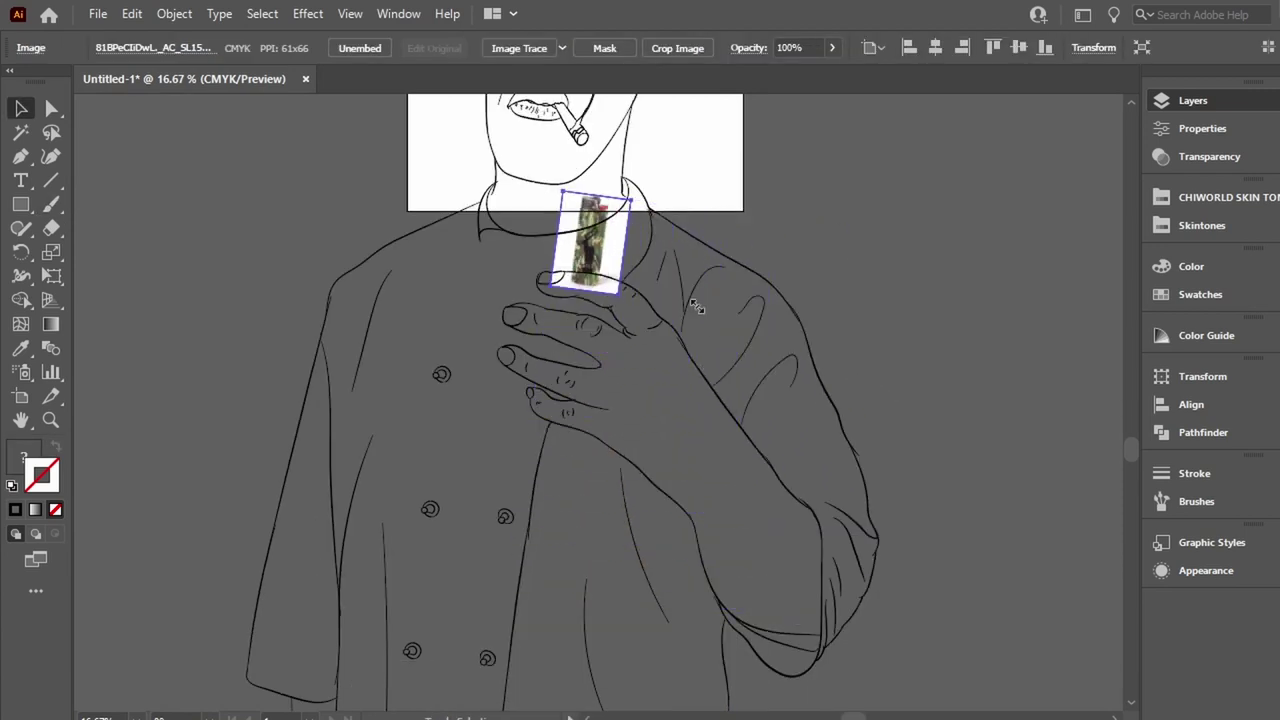
left_click_drag(607, 297, 621, 311)
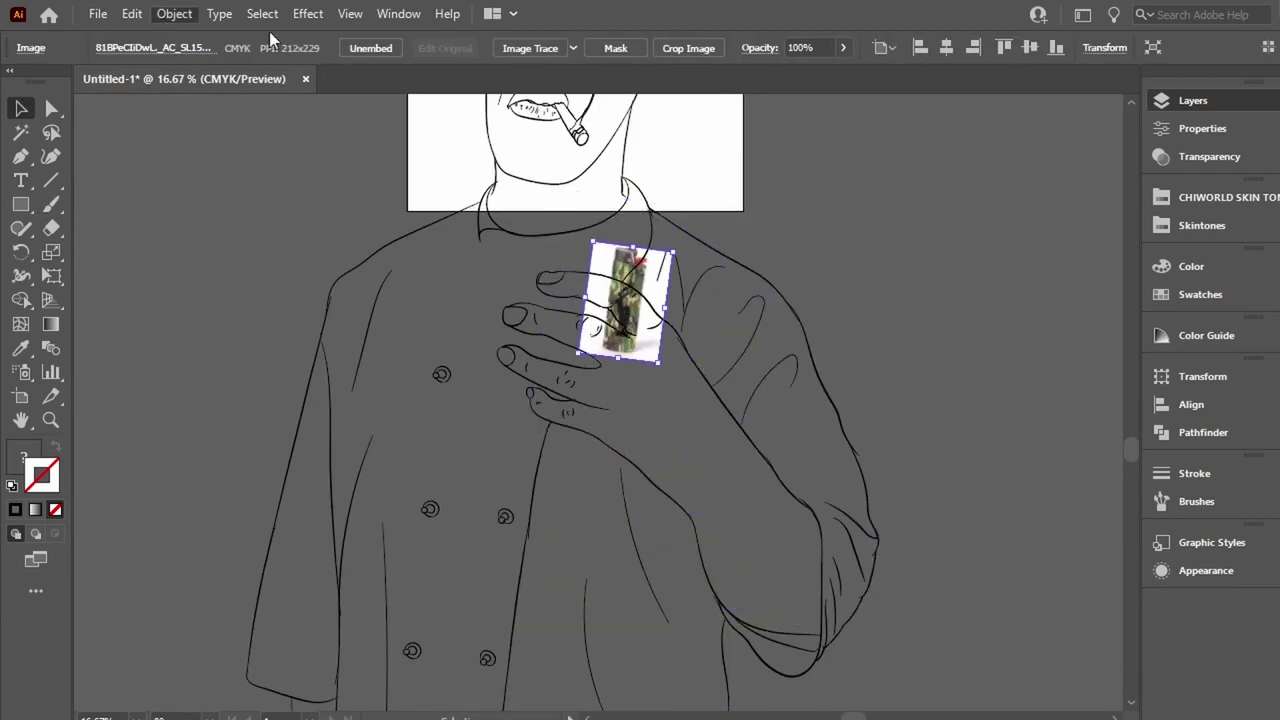
mouse_move(676, 252)
left_mouse_down()
mouse_move(665, 240)
mouse_move(690, 285)
left_mouse_up()
left_click_drag(628, 318, 618, 328)
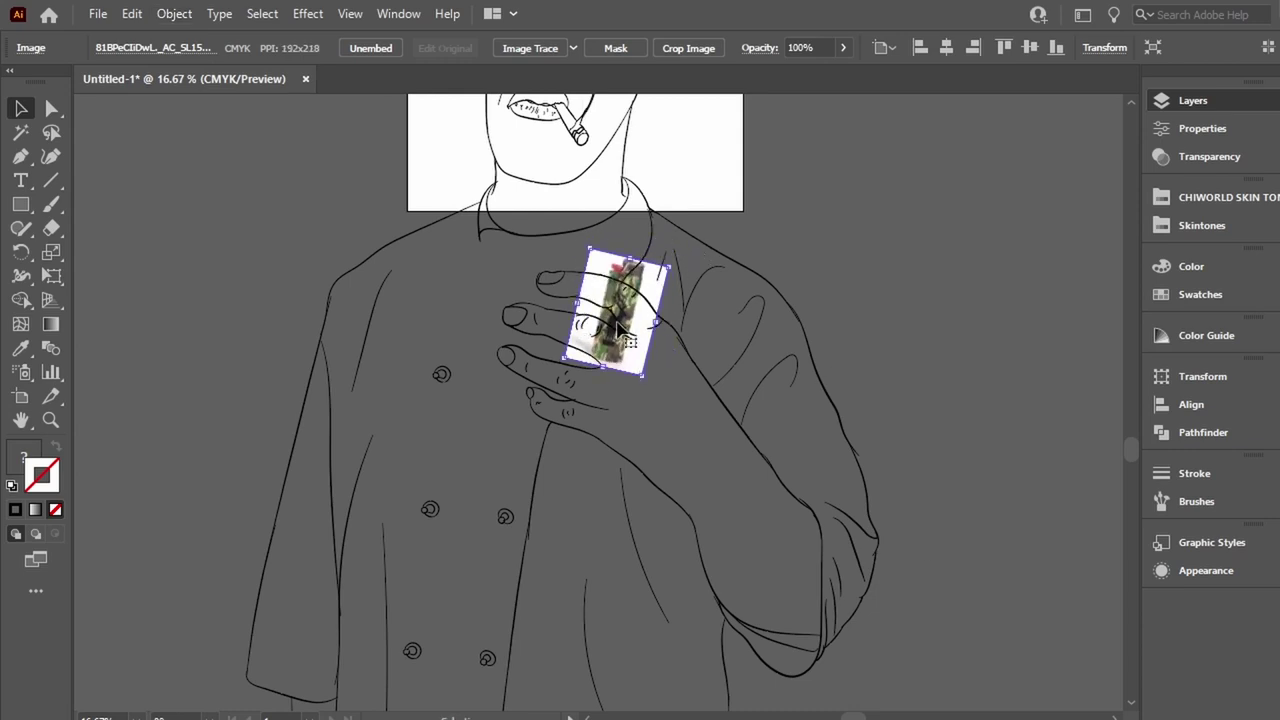
scroll(617, 325, "up", 3, "alt")
scroll(936, 202, "up", 1, "alt")
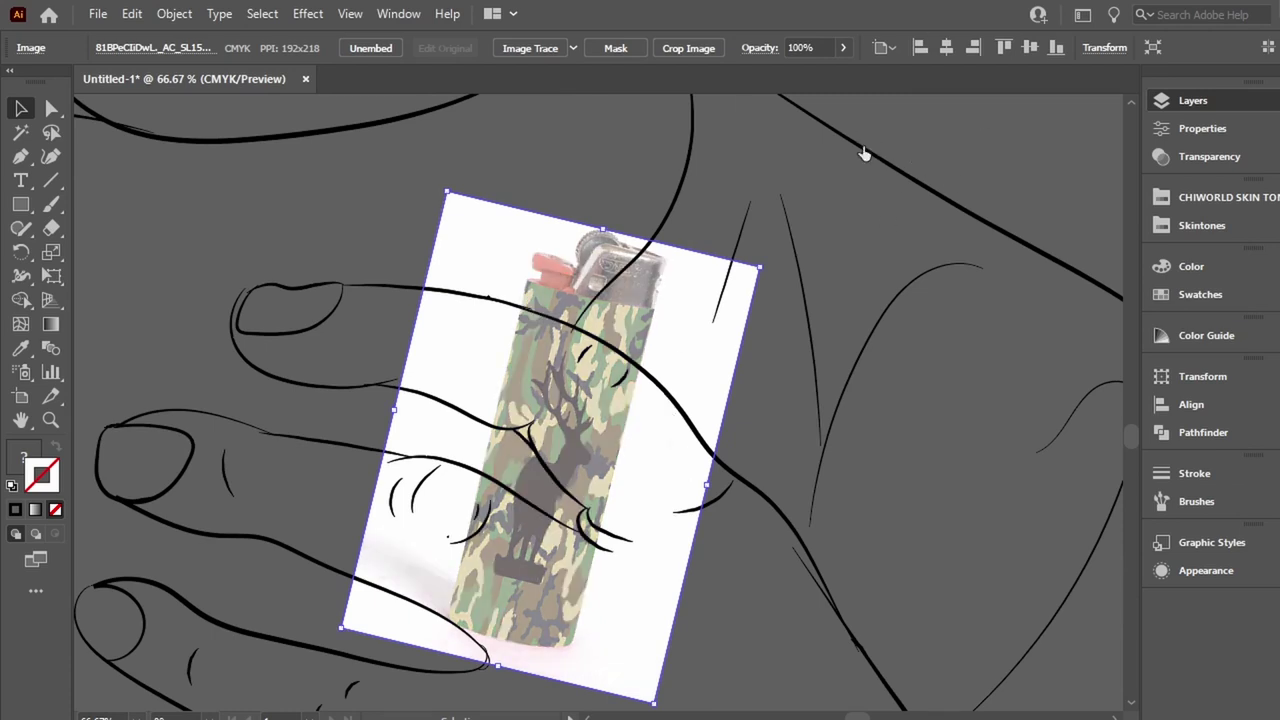
key("ctrl+shift+a")
key("b")
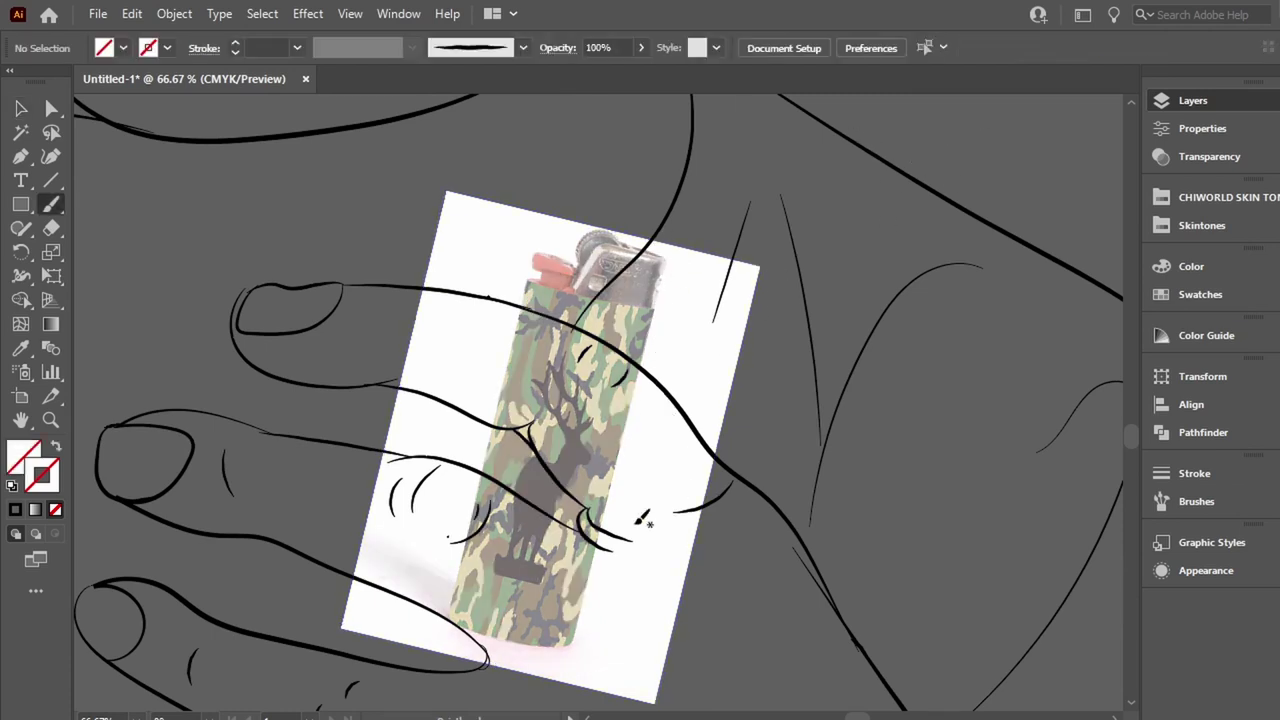
With the default black stroke, trace the lighter body's top, right side and top corner.
key("d")
key("ctrl+plus")
key("ctrl+plus")
key("ctrl+plus")
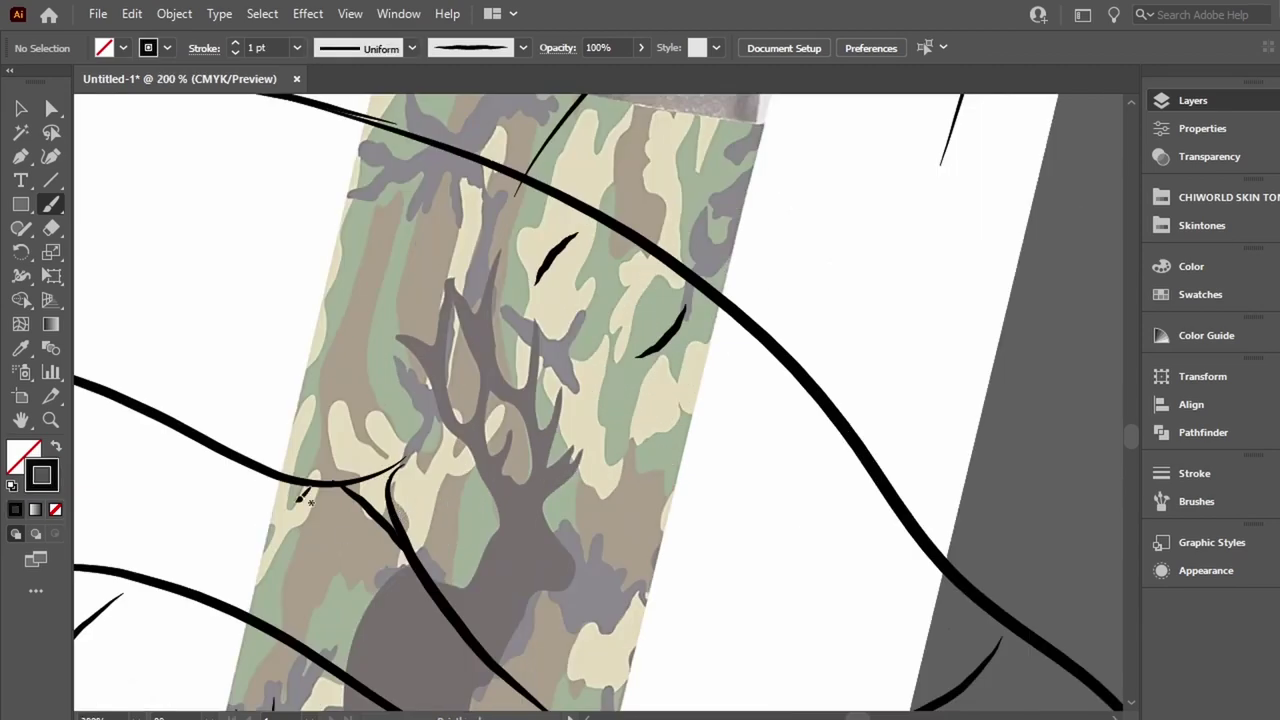
scroll(430, 272, "up", 5)
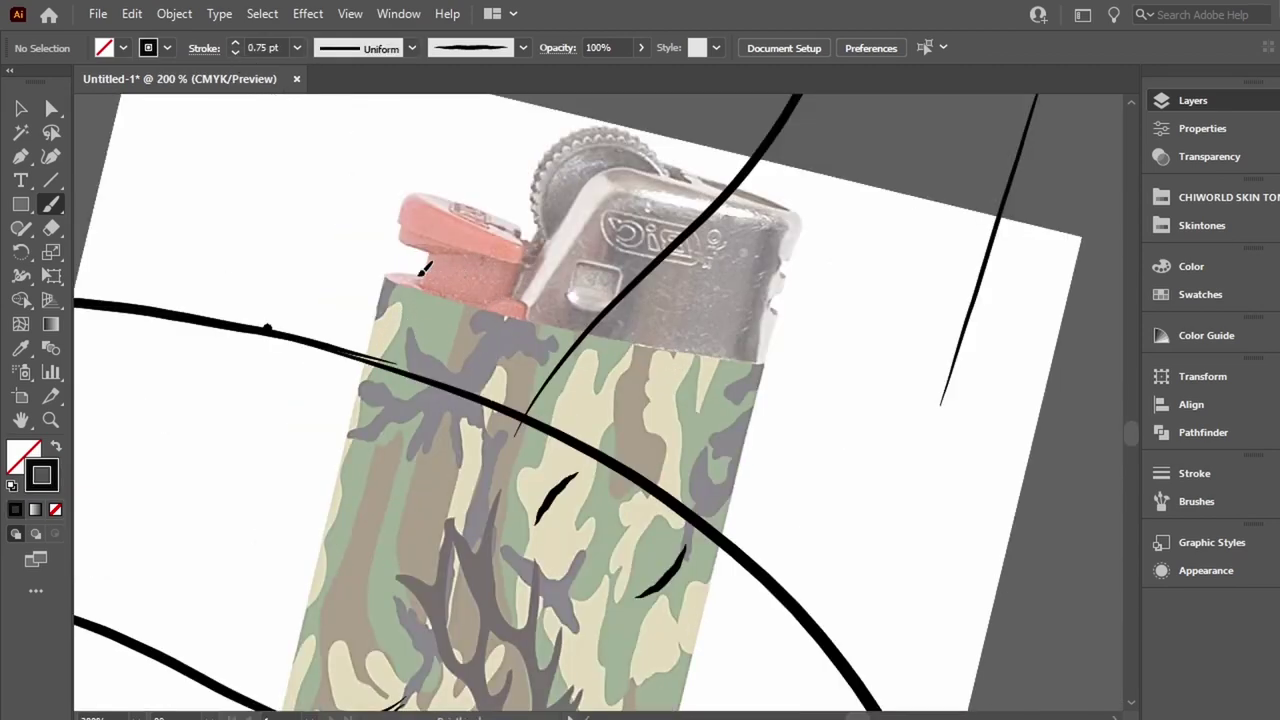
left_click_drag(271, 226, 381, 160)
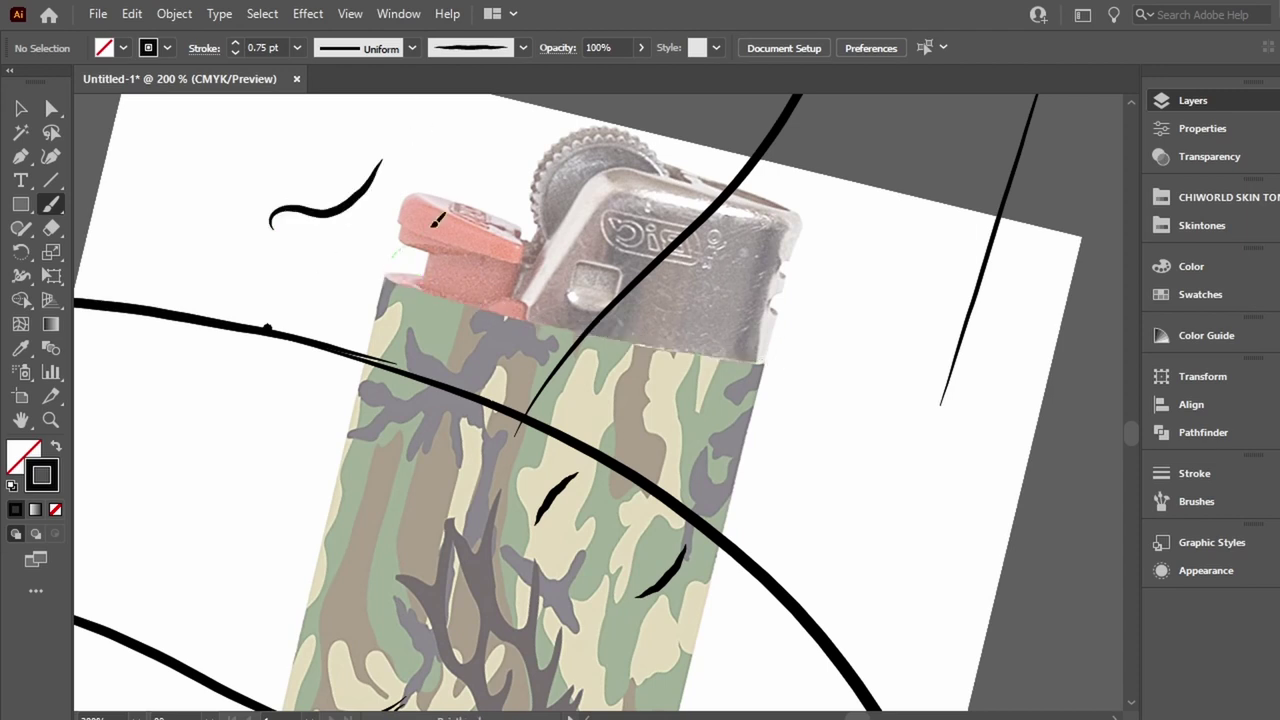
key("ctrl+z")
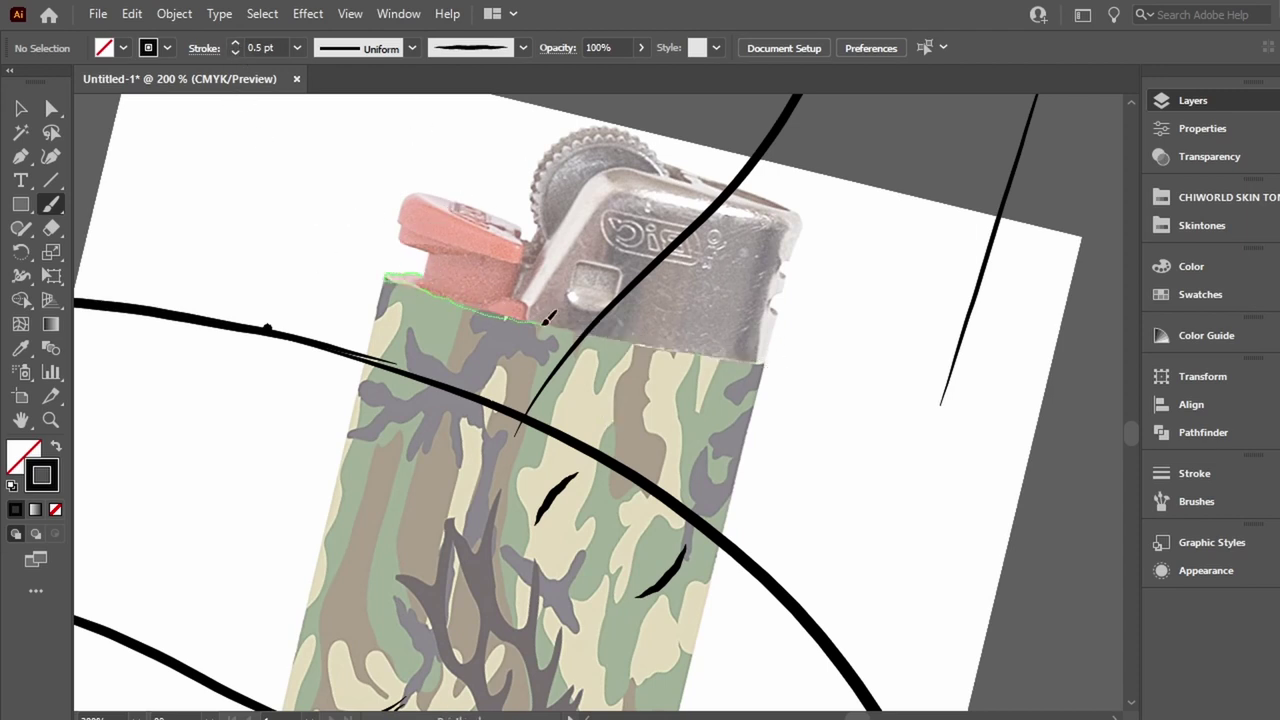
left_click_drag(384, 276, 762, 359)
left_click_drag(776, 310, 766, 377)
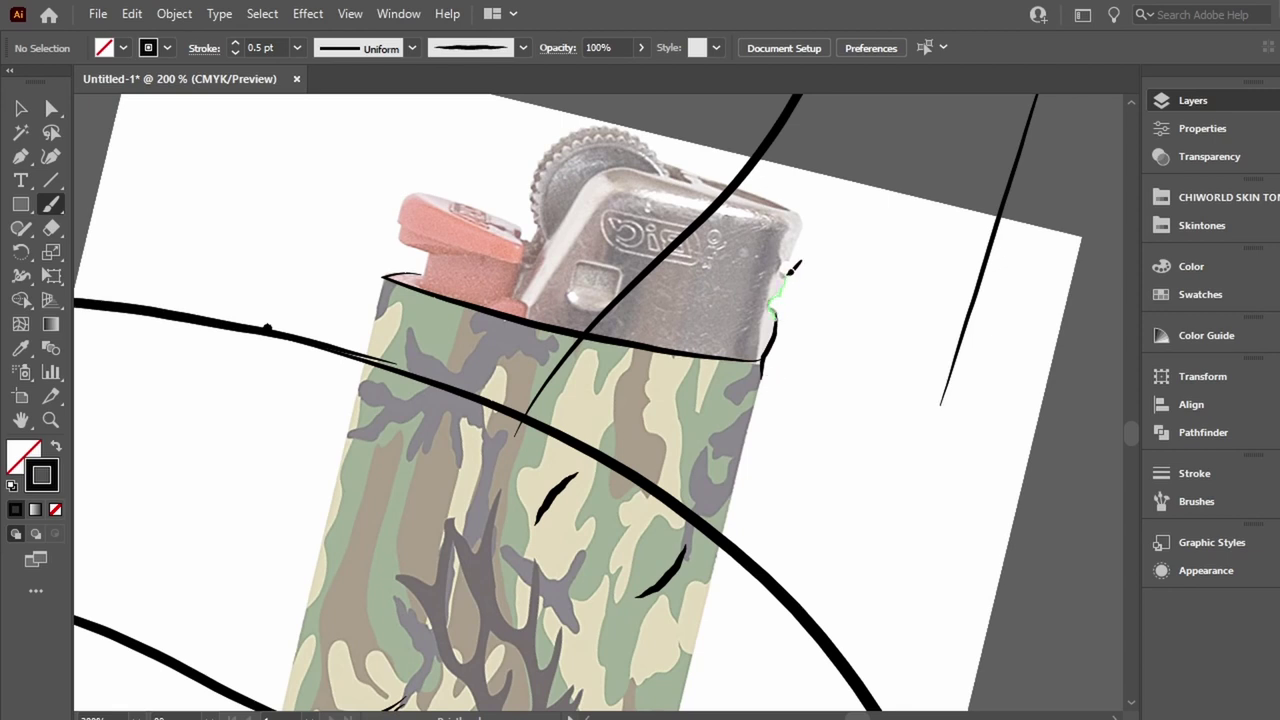
left_click_drag(789, 272, 797, 218)
Outline the lighter's metal cap, the Bic logo oval with its marks, and the D-shaped detail.
left_click_drag(662, 152, 690, 168)
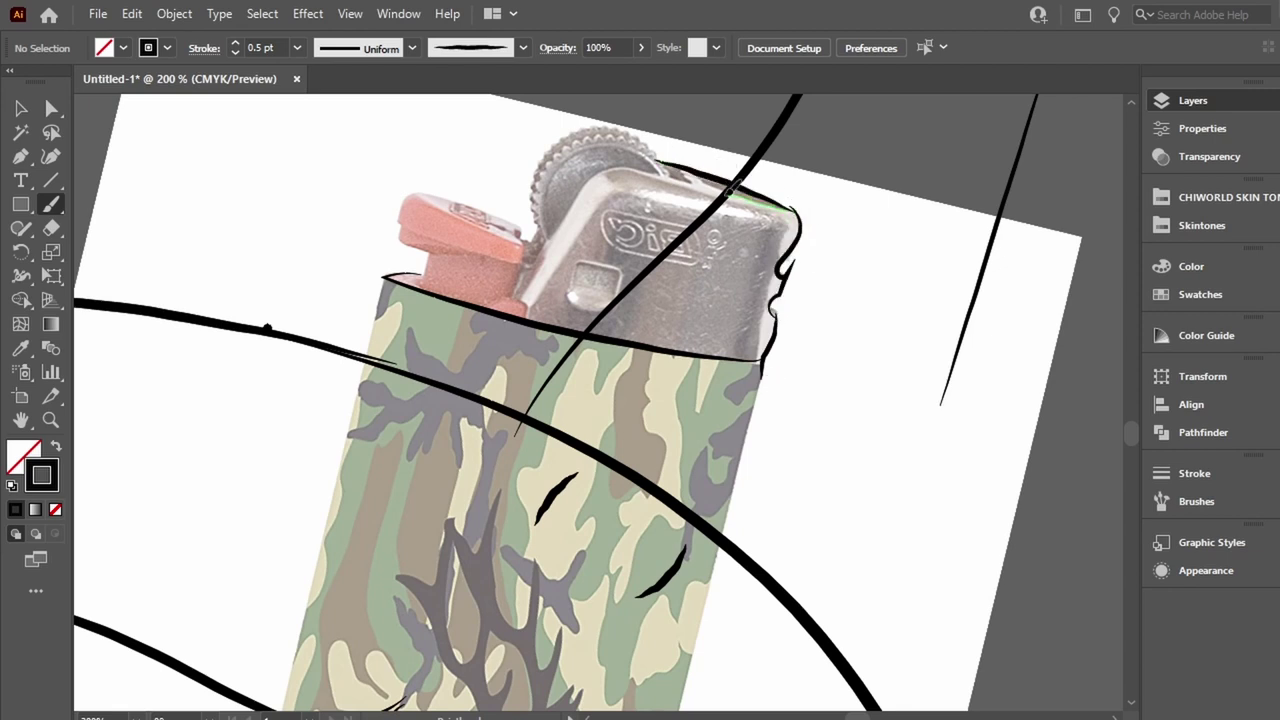
left_click_drag(588, 190, 536, 318)
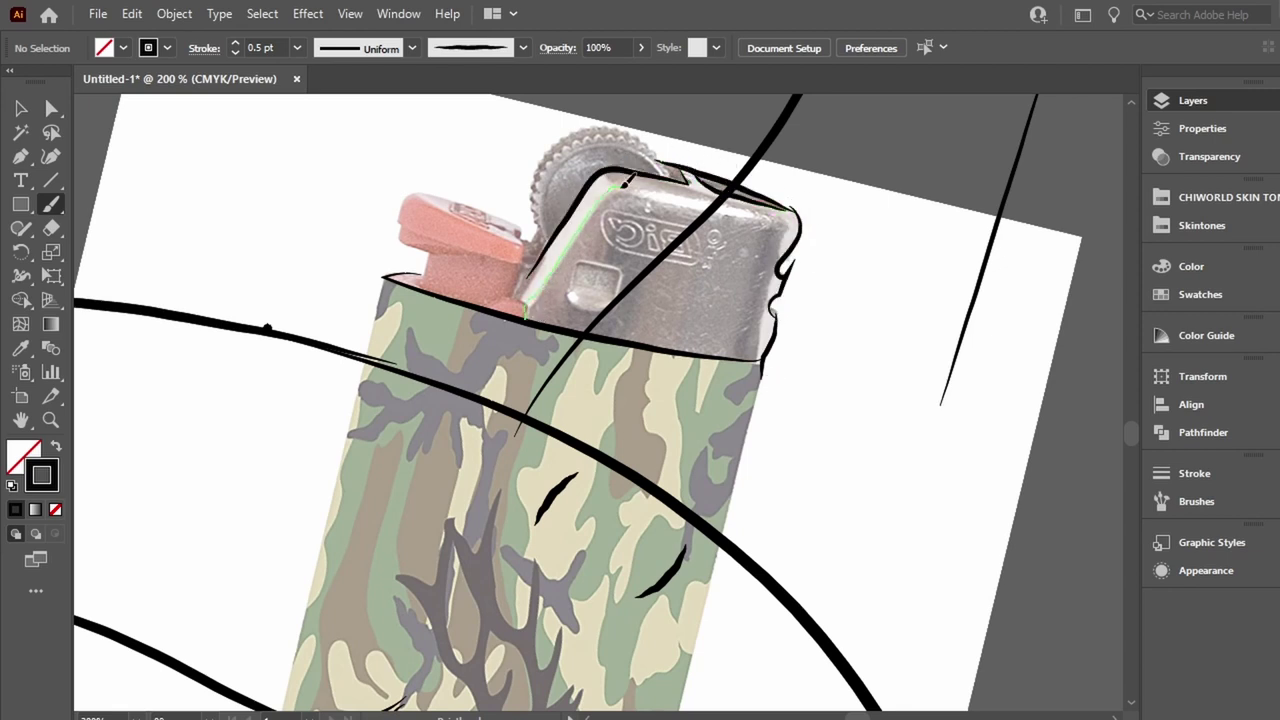
left_click_drag(628, 182, 780, 212)
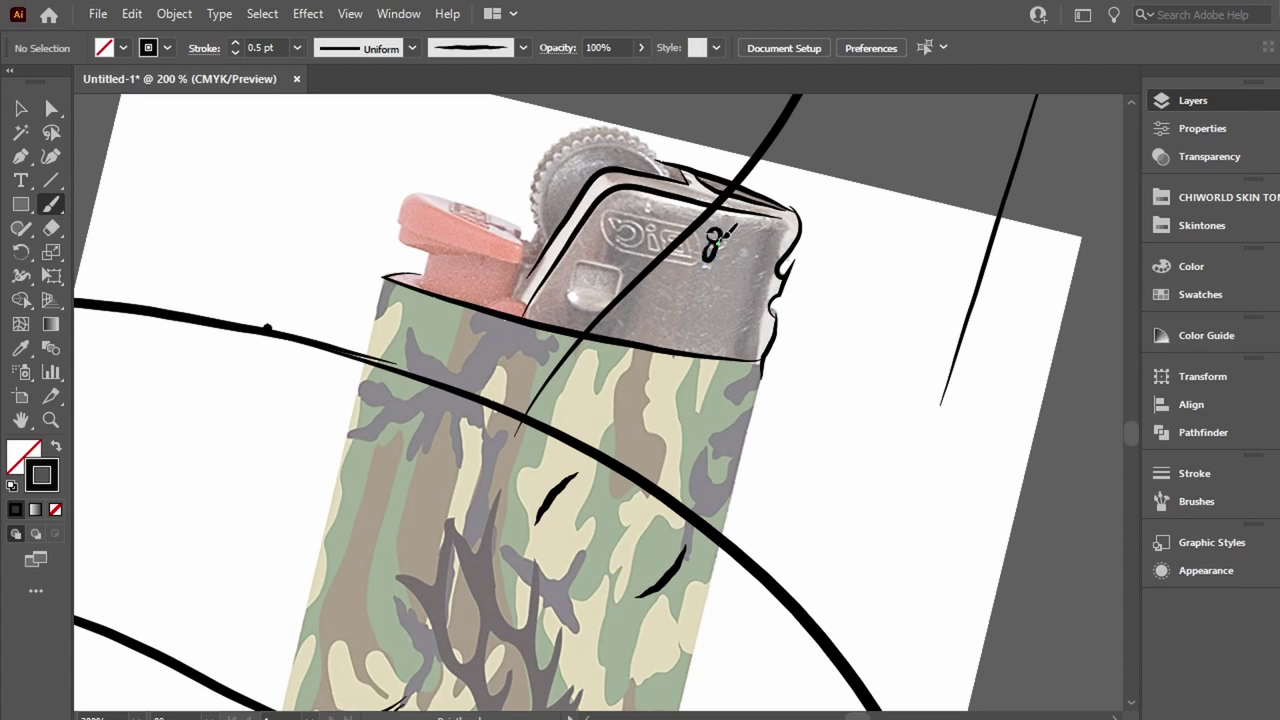
mouse_move(718, 240)
left_mouse_down()
mouse_move(706, 264)
mouse_move(629, 208)
left_mouse_up()
left_click_drag(694, 262, 698, 258)
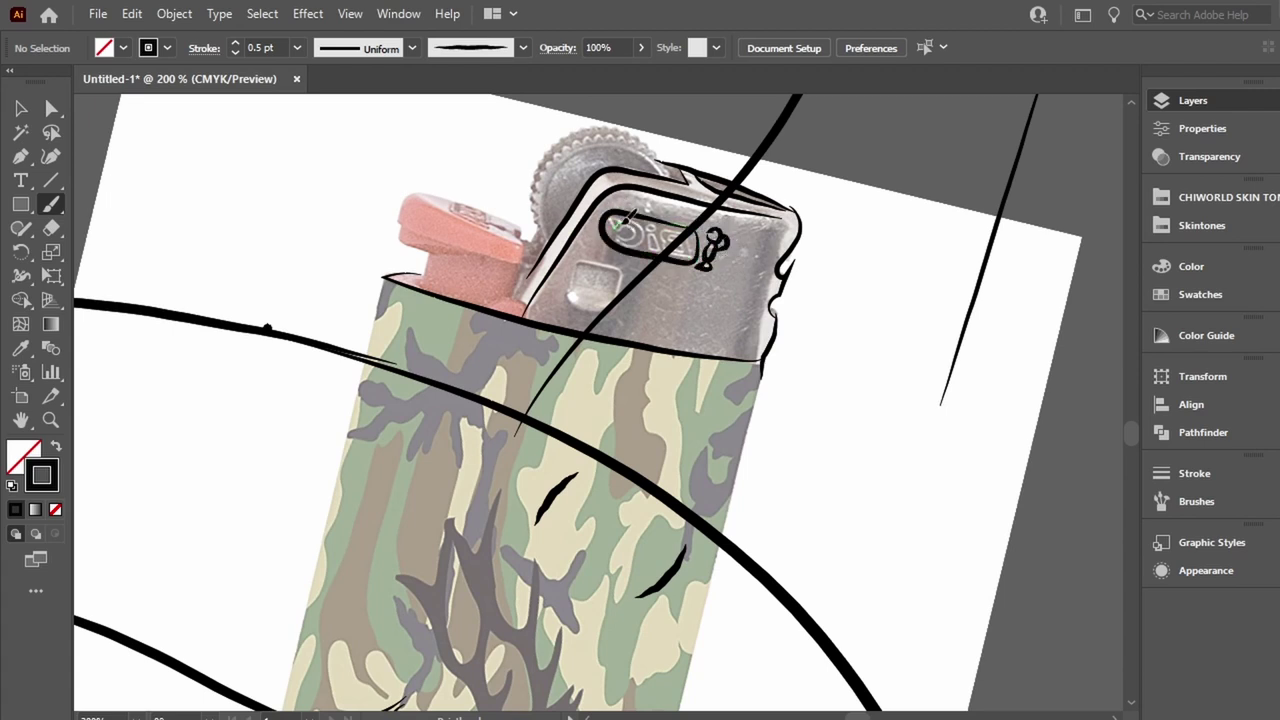
left_click_drag(638, 224, 632, 246)
left_click_drag(656, 236, 688, 252)
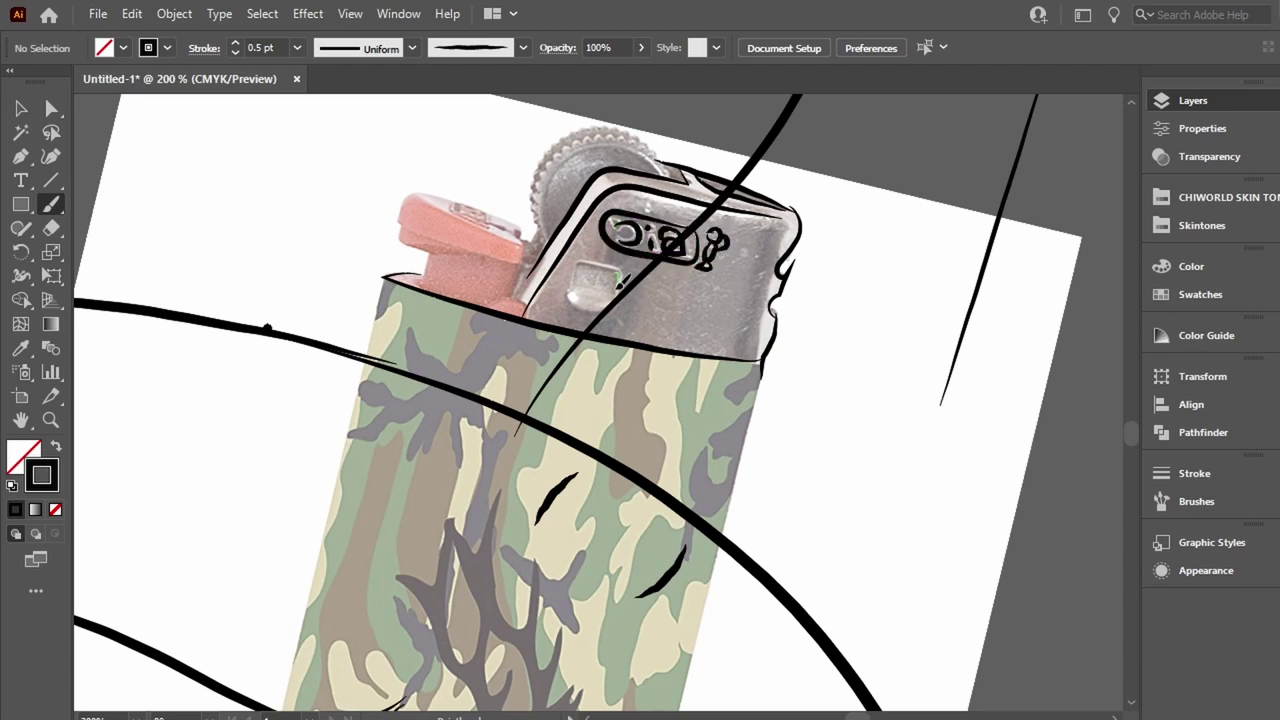
left_click_drag(580, 258, 618, 292)
Trace the flint wheel arc, the red lever and both edges of the camo body.
mouse_move(615, 133)
left_mouse_down()
mouse_move(548, 222)
mouse_move(512, 305)
left_mouse_up()
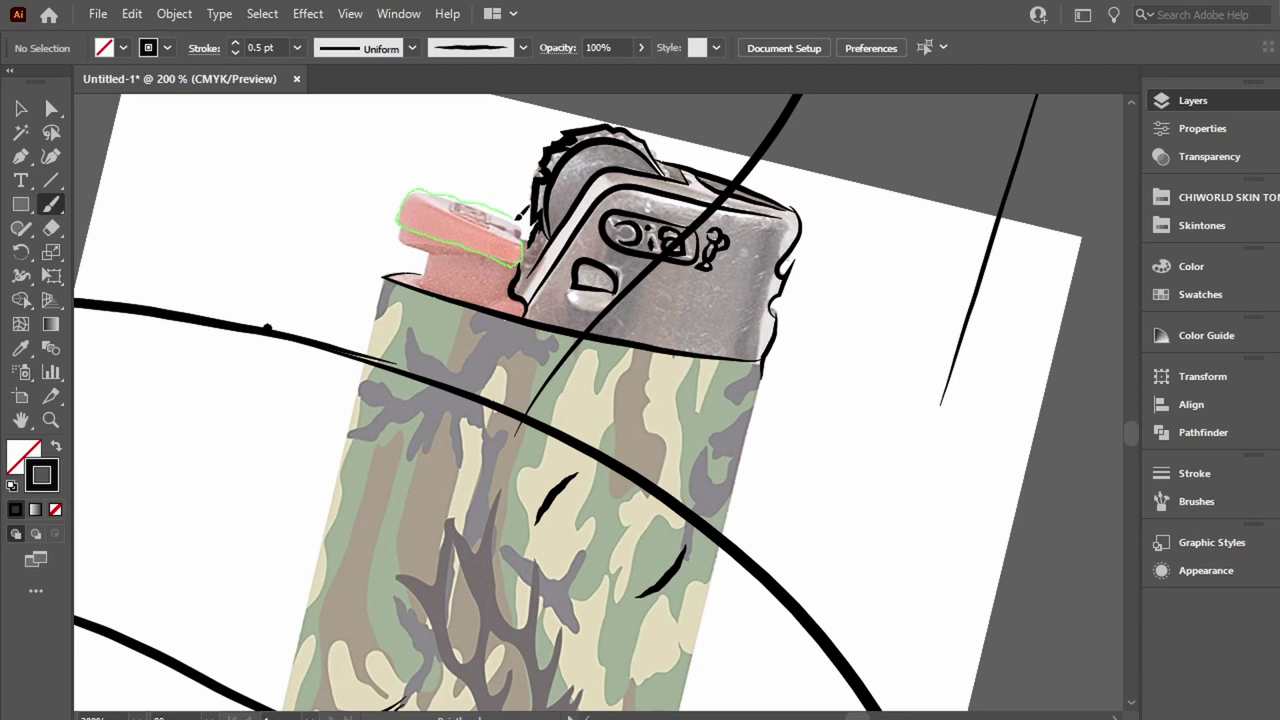
left_click_drag(406, 217, 522, 242)
left_click_drag(408, 237, 450, 250)
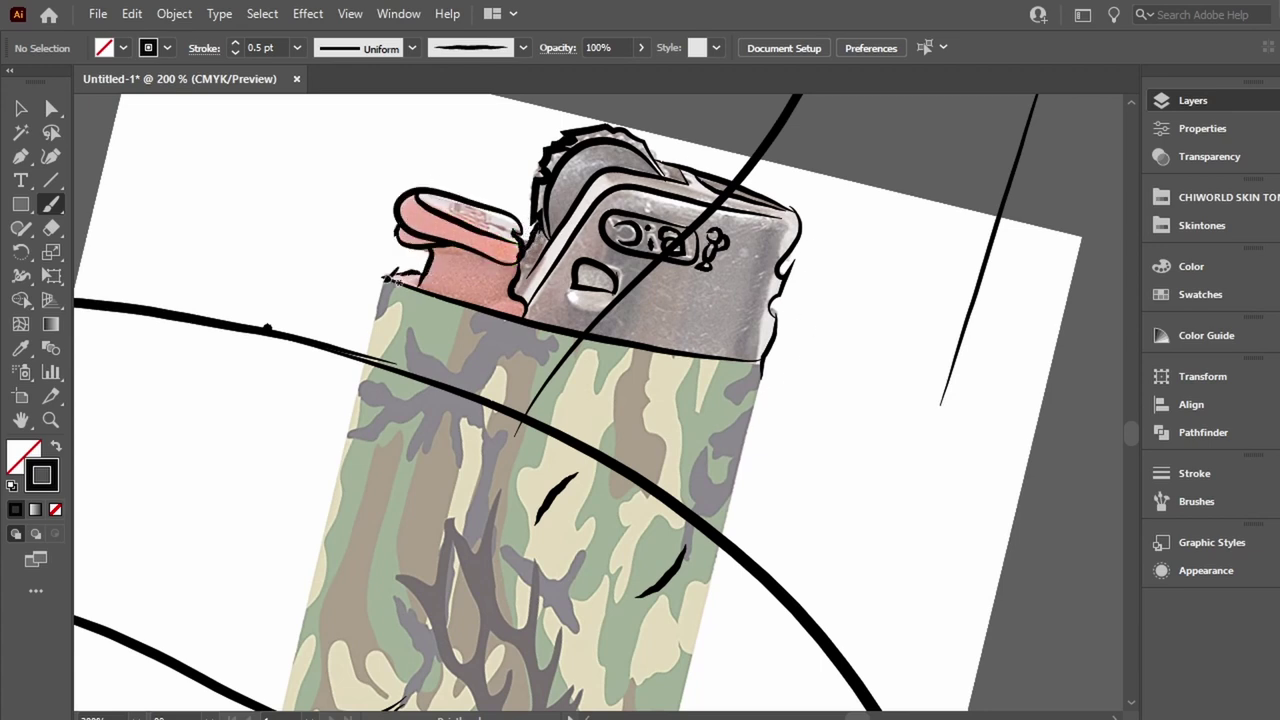
mouse_move(390, 277)
left_mouse_down()
mouse_move(366, 356)
mouse_move(384, 280)
left_mouse_up()
left_click_drag(764, 350, 722, 535)
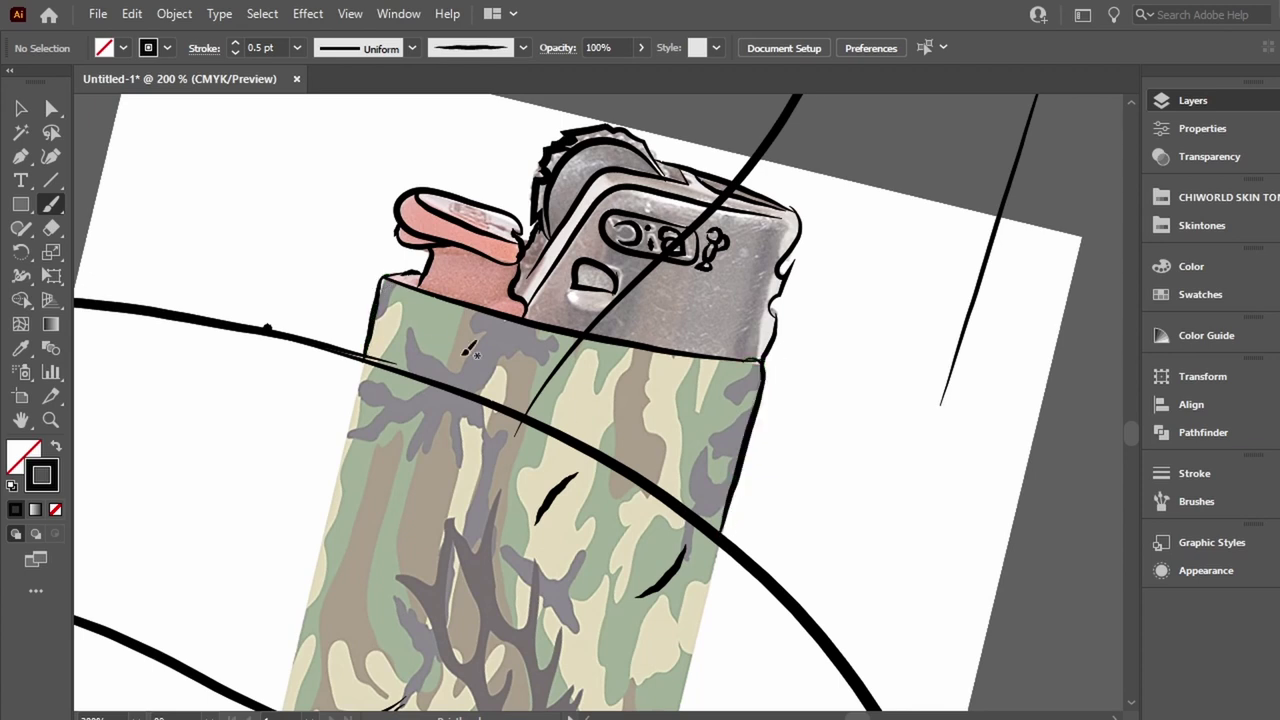
Set the stroke weight to 0.05 pt and trace thin camo patch outlines on the lighter.
left_click(262, 48)
type("0.05")
key("Return")
left_click_drag(395, 302, 383, 355)
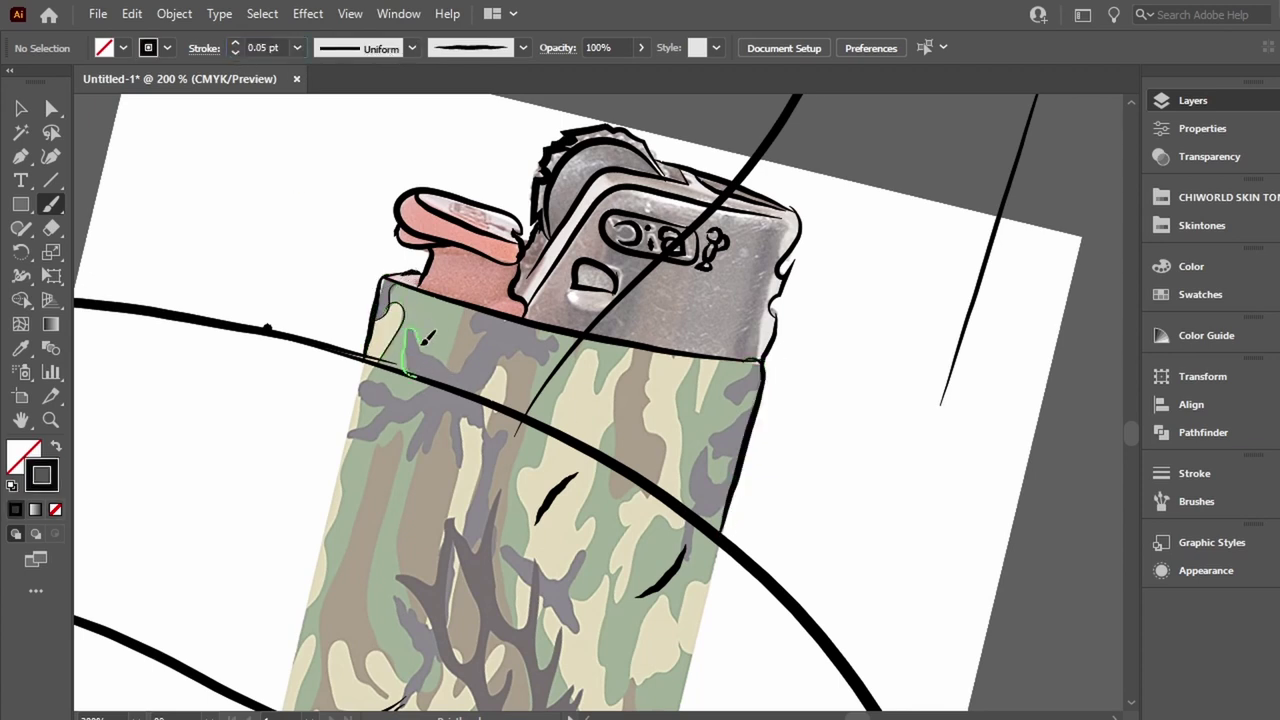
left_click_drag(475, 315, 480, 320)
mouse_move(535, 326)
left_mouse_down()
mouse_move(546, 330)
mouse_move(512, 360)
left_mouse_up()
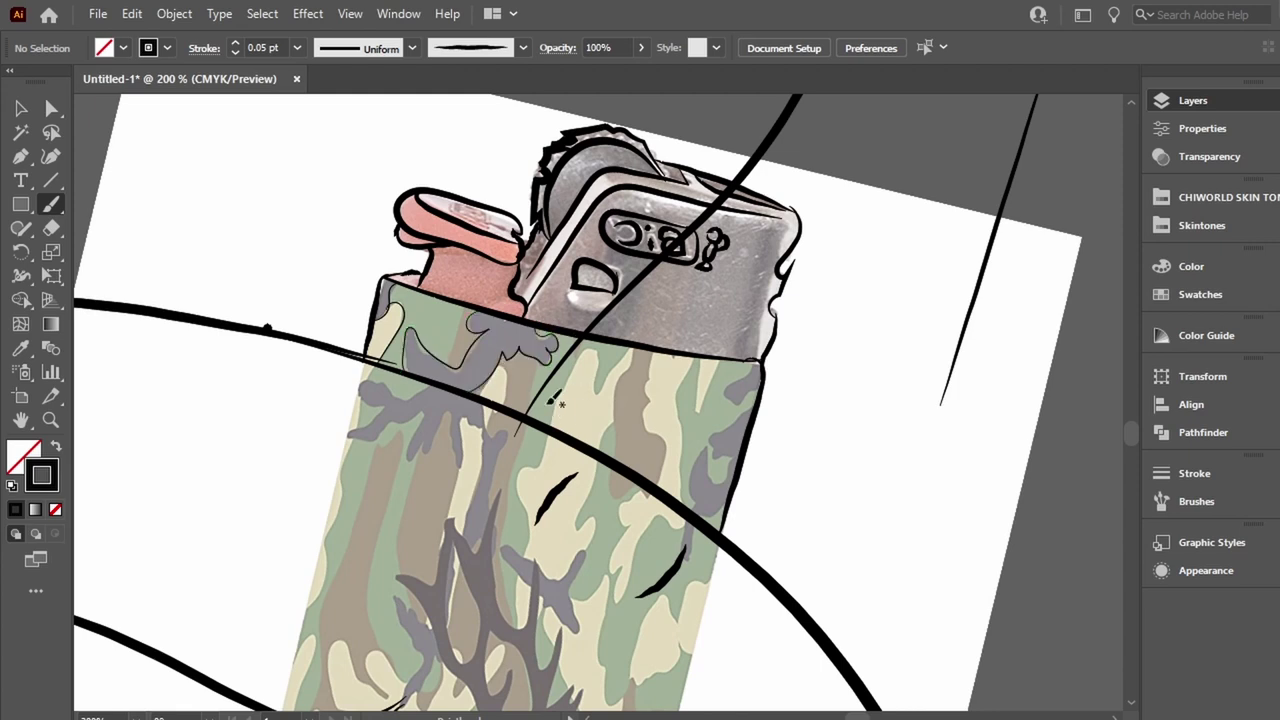
mouse_move(470, 295)
left_mouse_down()
mouse_move(458, 365)
mouse_move(505, 378)
left_mouse_up()
mouse_move(547, 428)
left_mouse_down()
mouse_move(563, 392)
mouse_move(622, 360)
mouse_move(619, 420)
mouse_move(690, 510)
left_mouse_up()
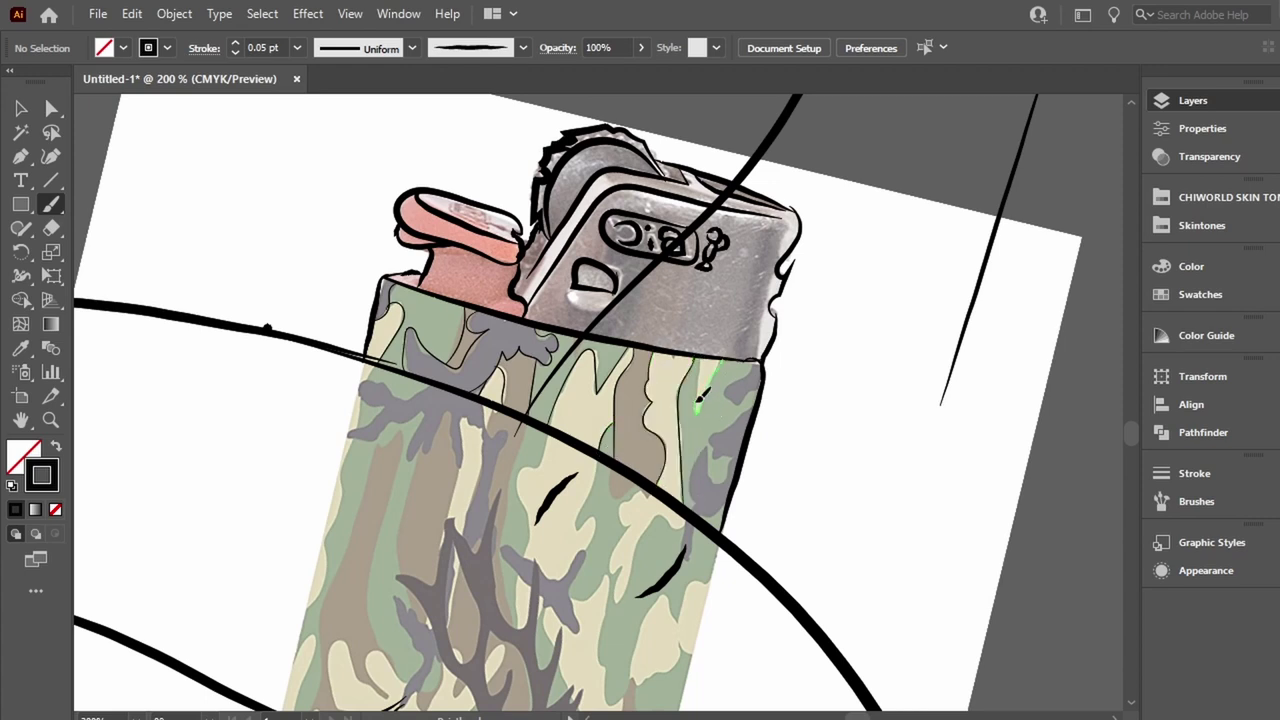
left_click_drag(768, 370, 762, 368)
mouse_move(757, 402)
left_mouse_down()
mouse_move(714, 428)
mouse_move(714, 506)
left_mouse_up()
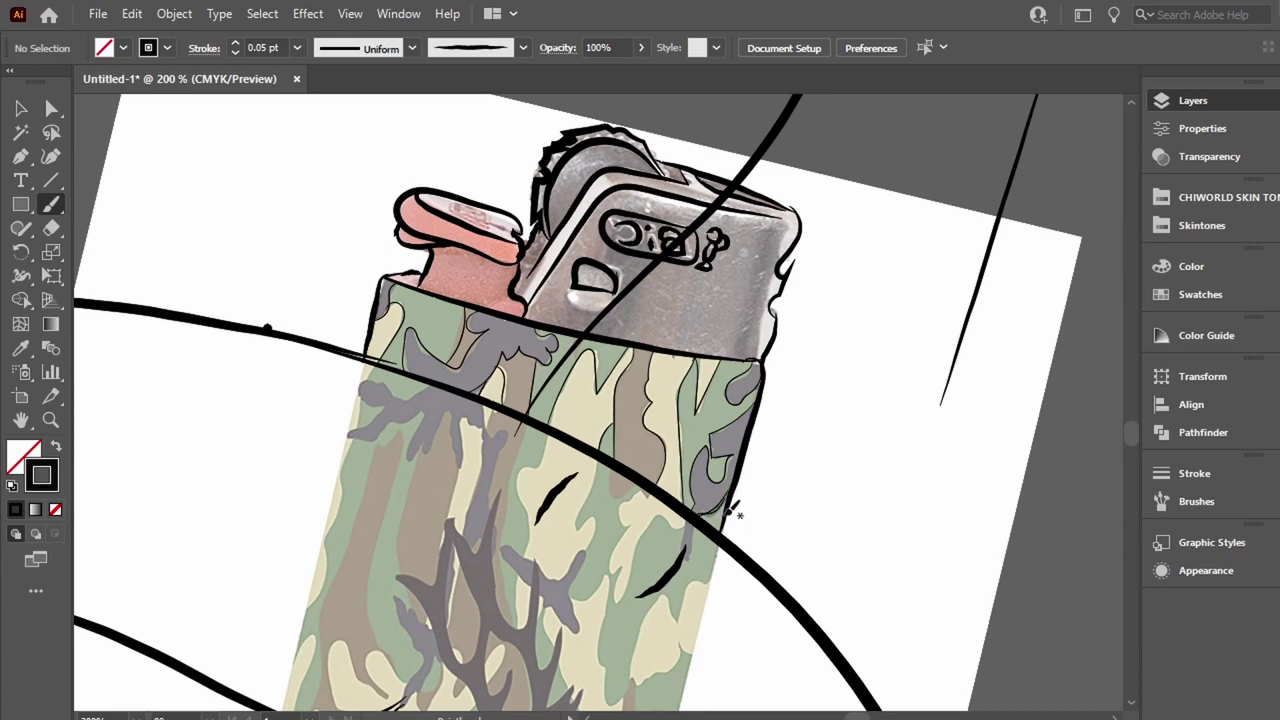
Trace the deer's back and the wavy camo edges across and below the deer.
scroll(735, 512, "down", 5)
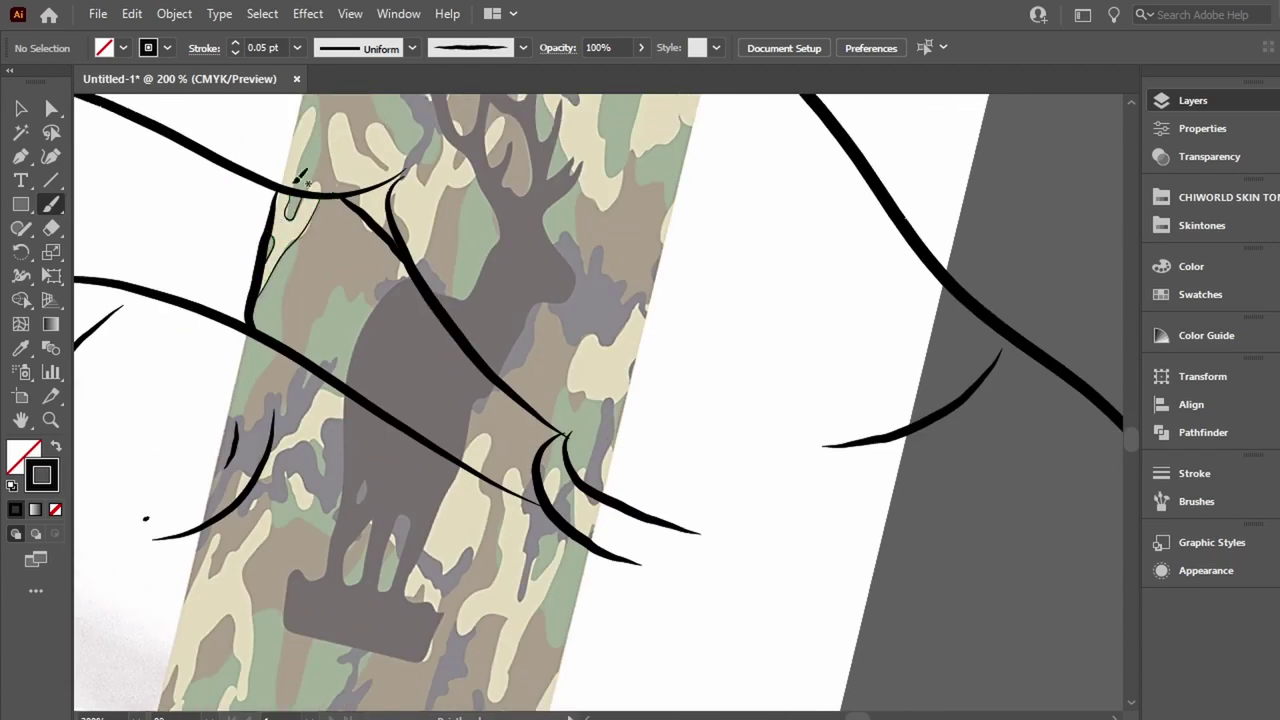
mouse_move(258, 297)
left_mouse_down()
mouse_move(282, 330)
mouse_move(446, 328)
left_mouse_up()
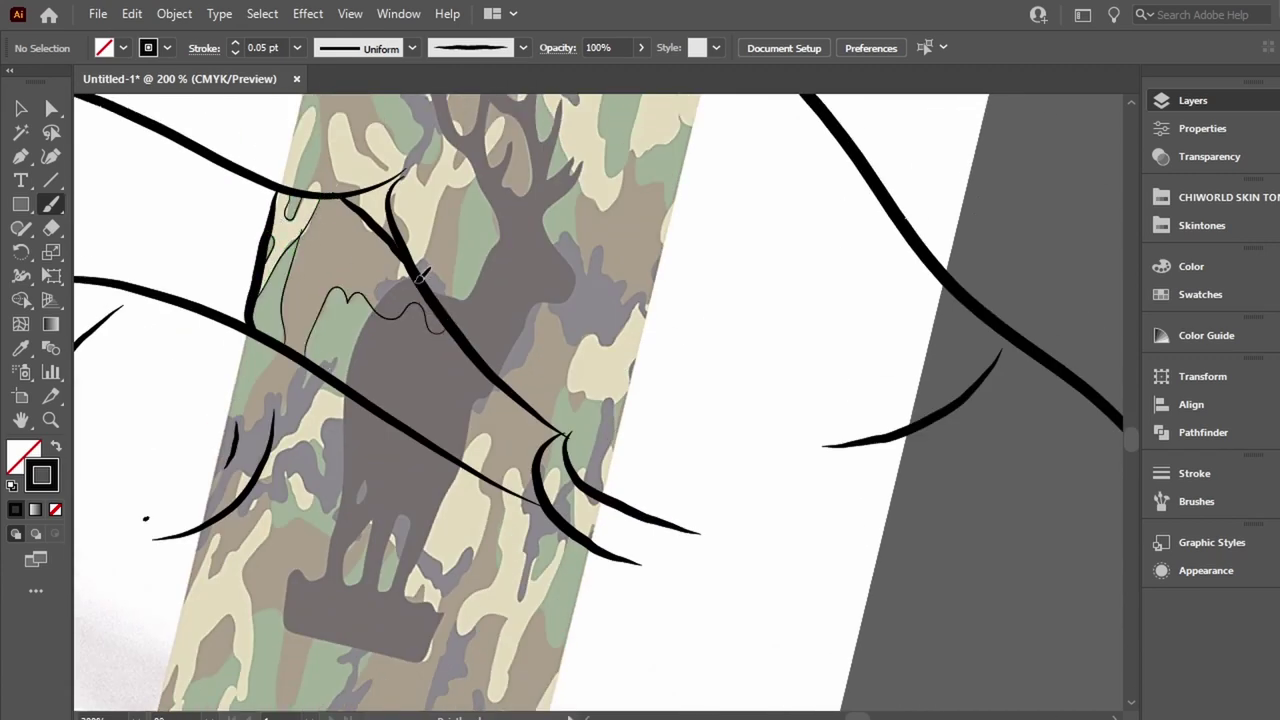
left_click_drag(396, 285, 412, 245)
left_click_drag(453, 399, 443, 442)
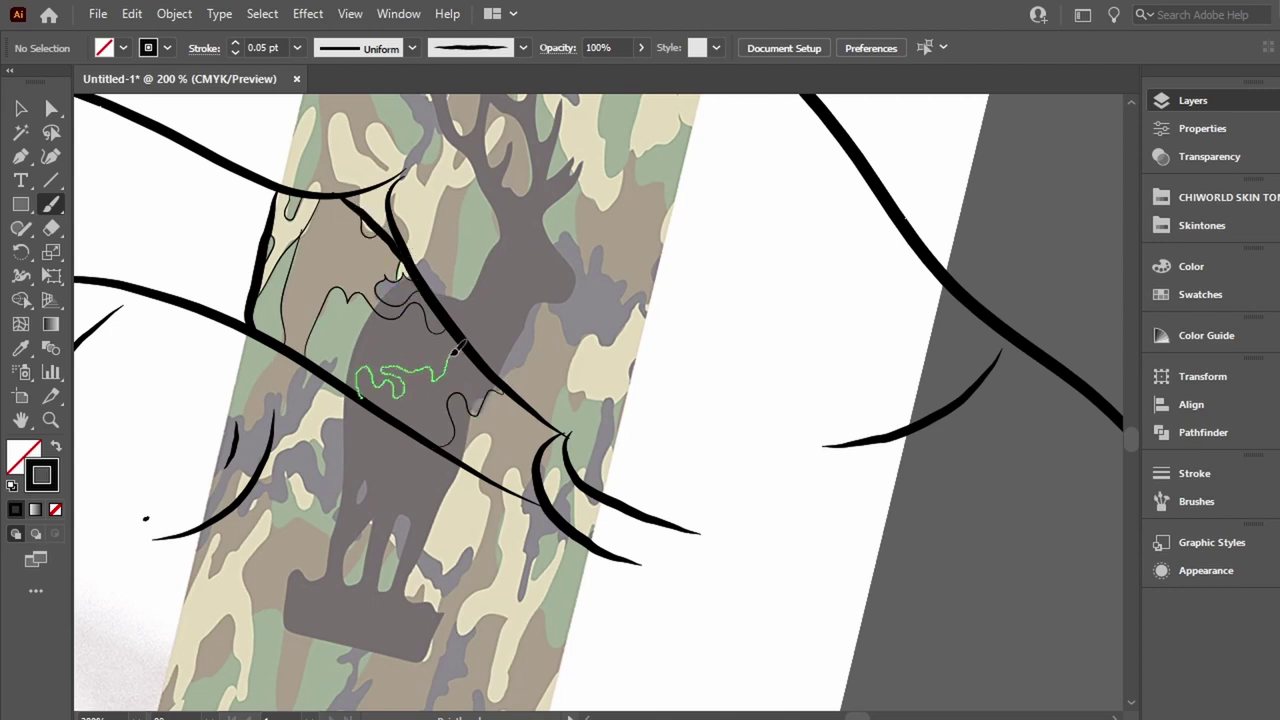
left_click_drag(457, 348, 455, 352)
mouse_move(494, 428)
left_mouse_down()
mouse_move(489, 465)
mouse_move(520, 492)
left_mouse_up()
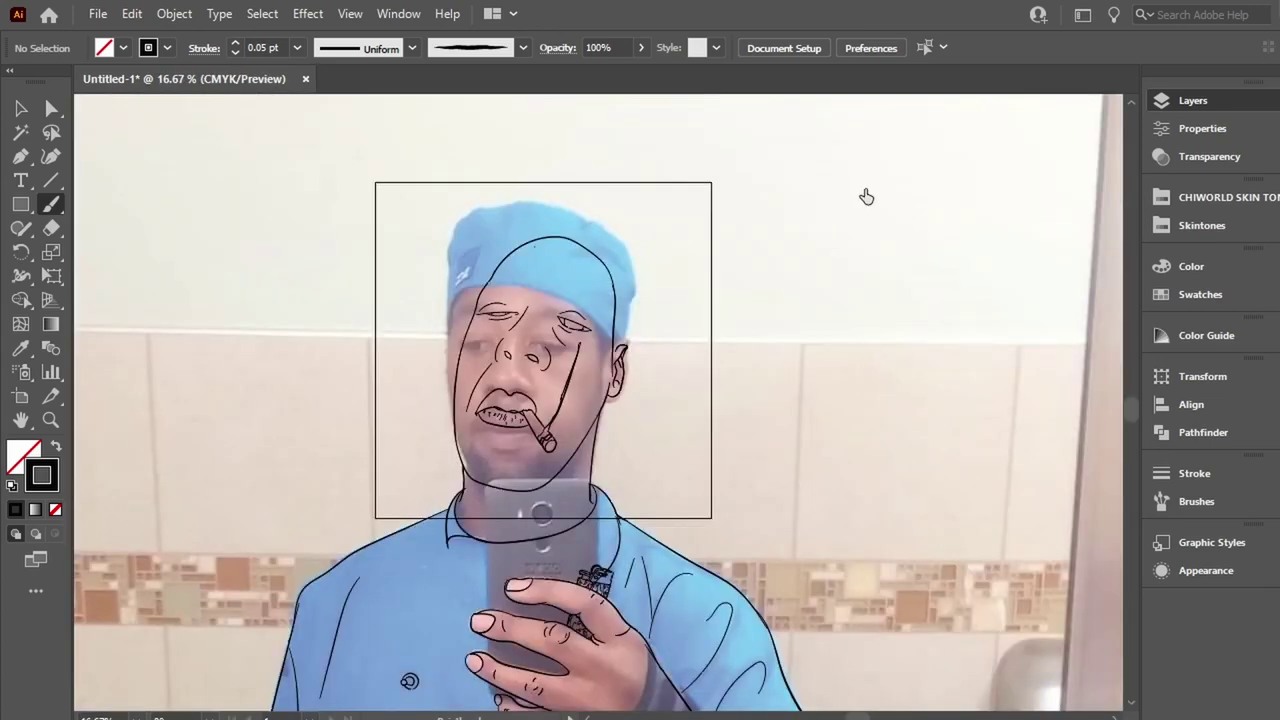
key("v")
left_click(370, 352)
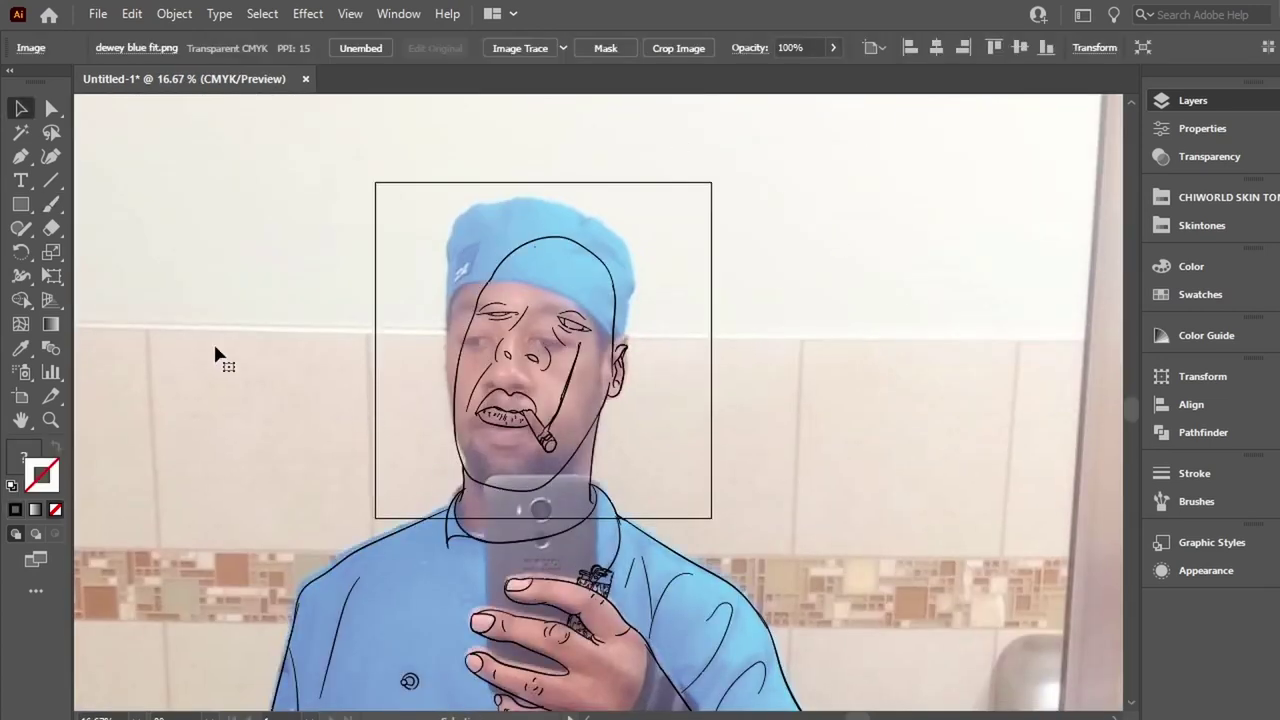
scroll(177, 280, "up", 3)
key("ctrl+minus")
key("ctrl+minus")
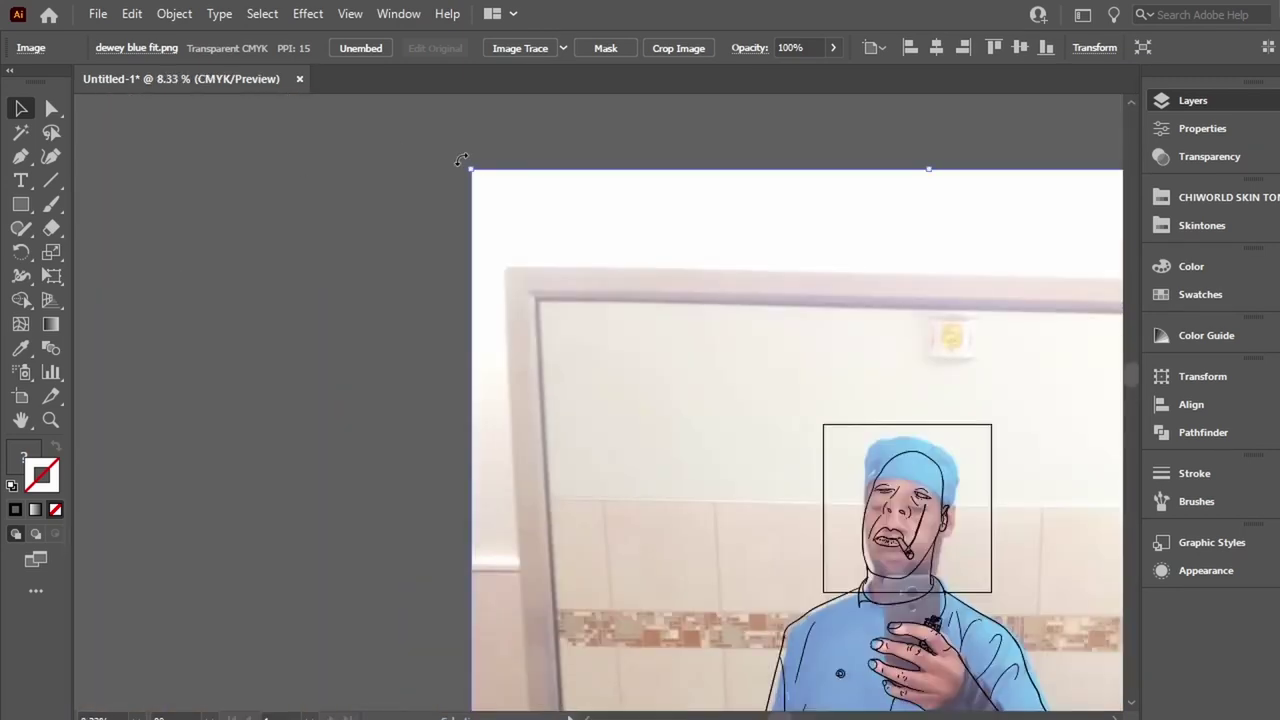
left_click_drag(461, 160, 498, 156)
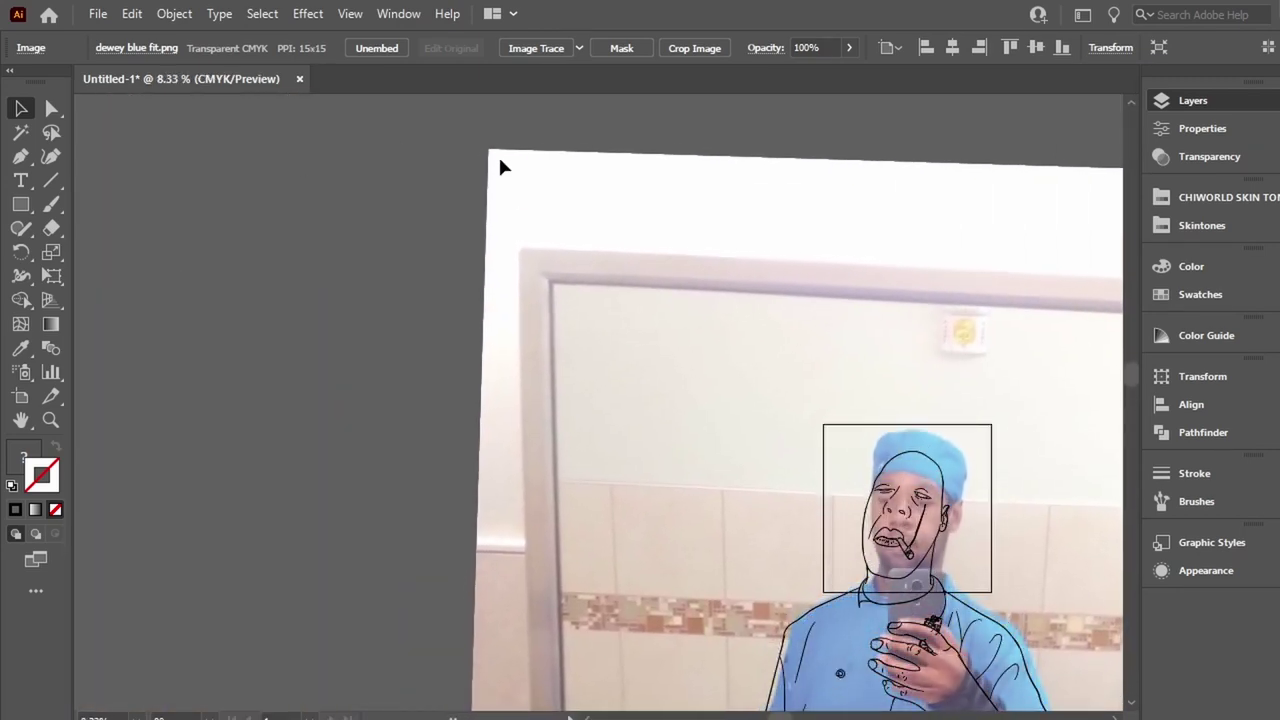
left_click_drag(499, 158, 505, 167)
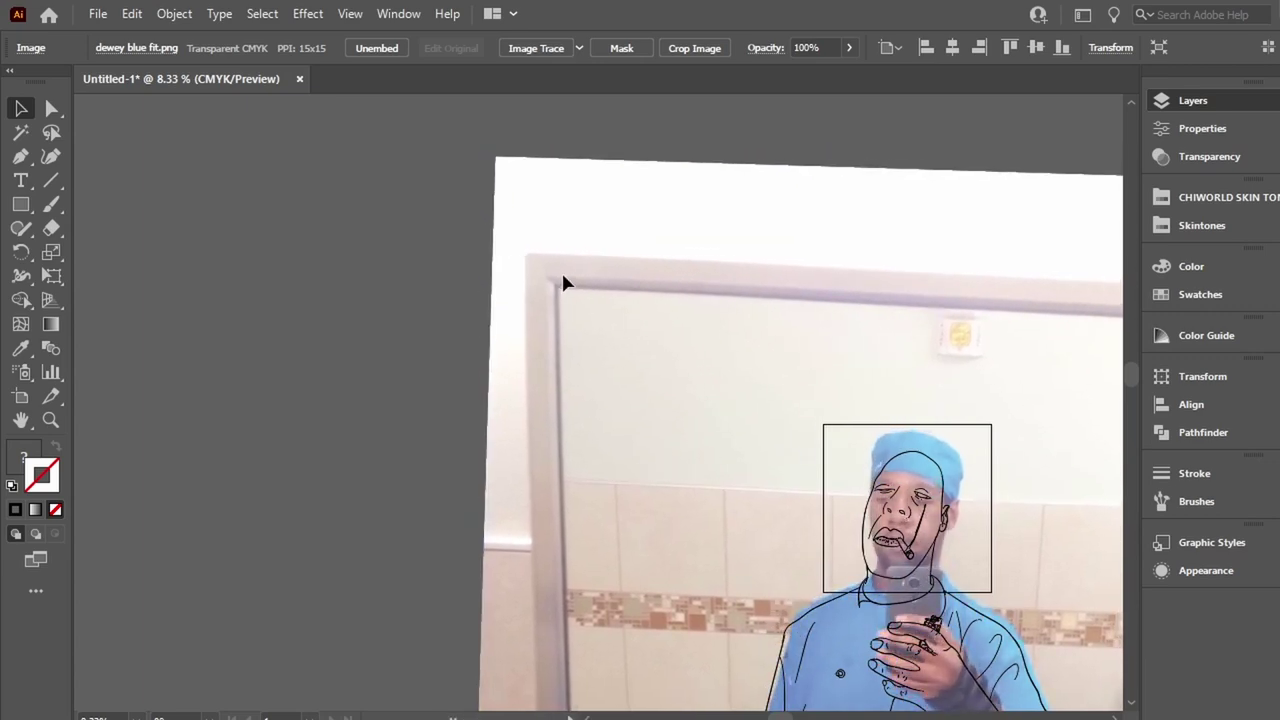
key("ctrl+z")
scroll(856, 150, "right", 5)
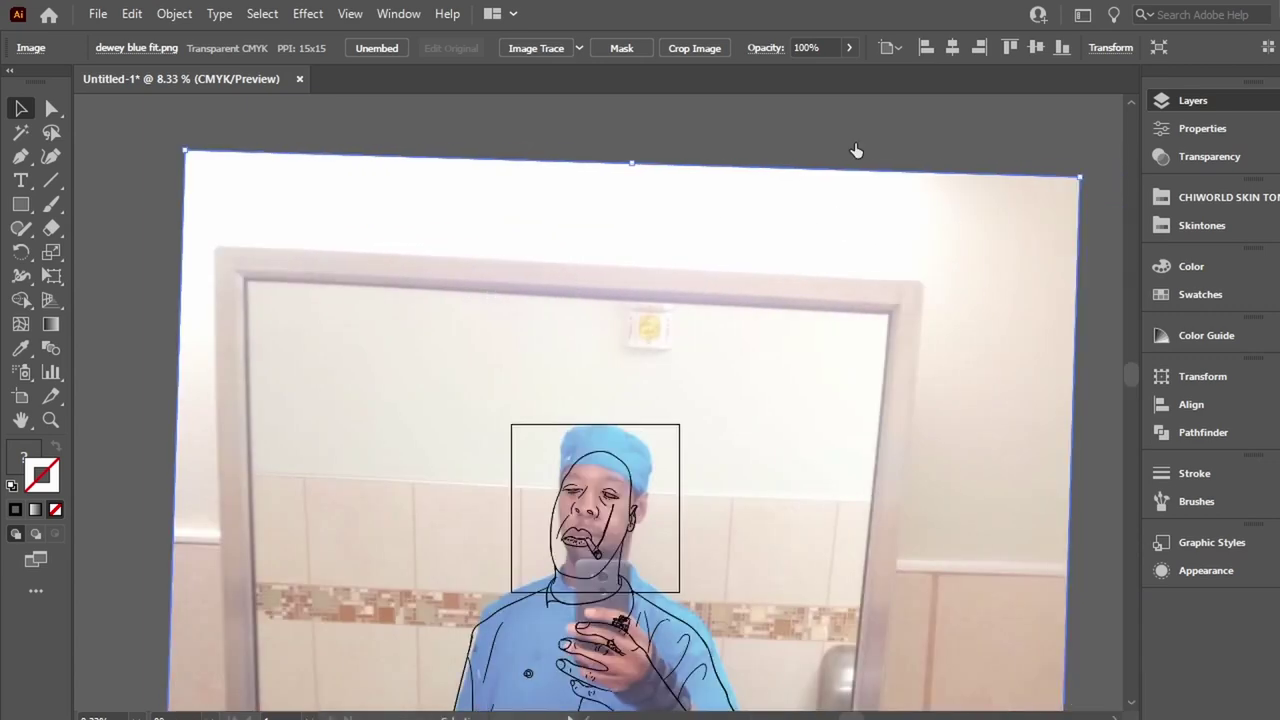
left_click(856, 150)
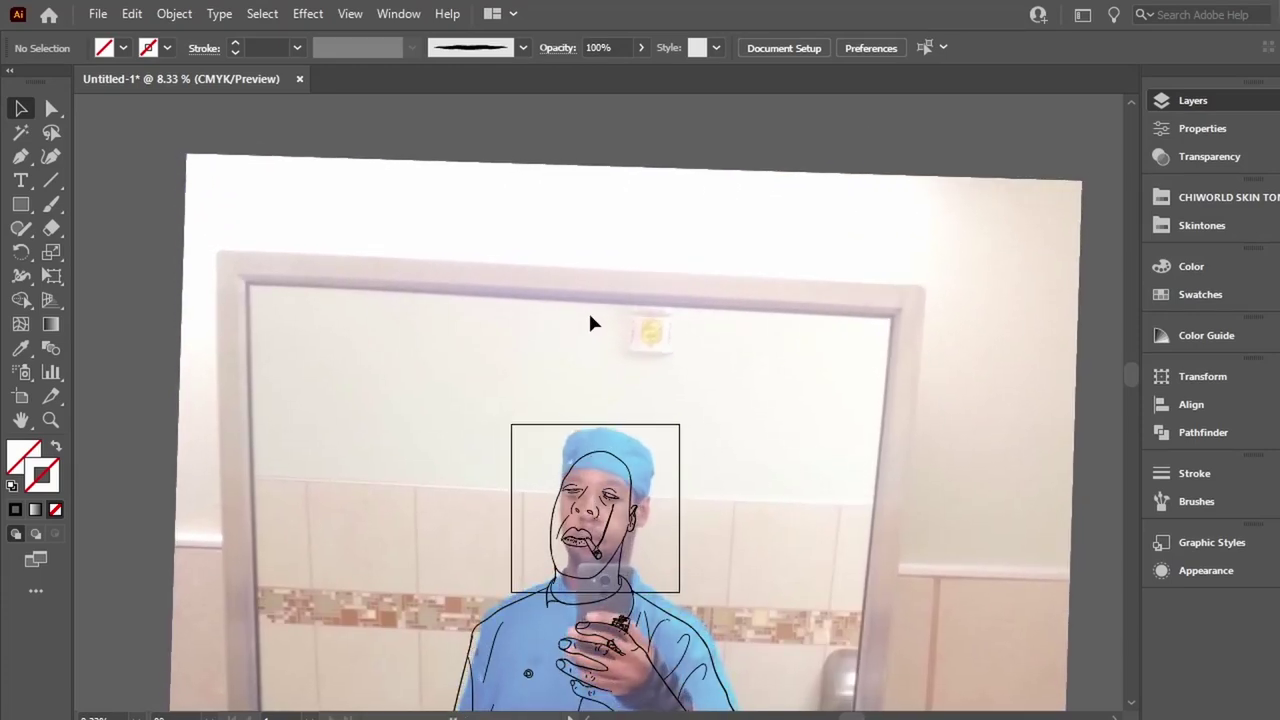
left_click(588, 310)
key("ctrl+equal")
key("ctrl+equal")
key("ctrl+equal")
scroll(590, 322, "down", 5)
scroll(590, 322, "right", 2)
scroll(843, 191, "up", 5)
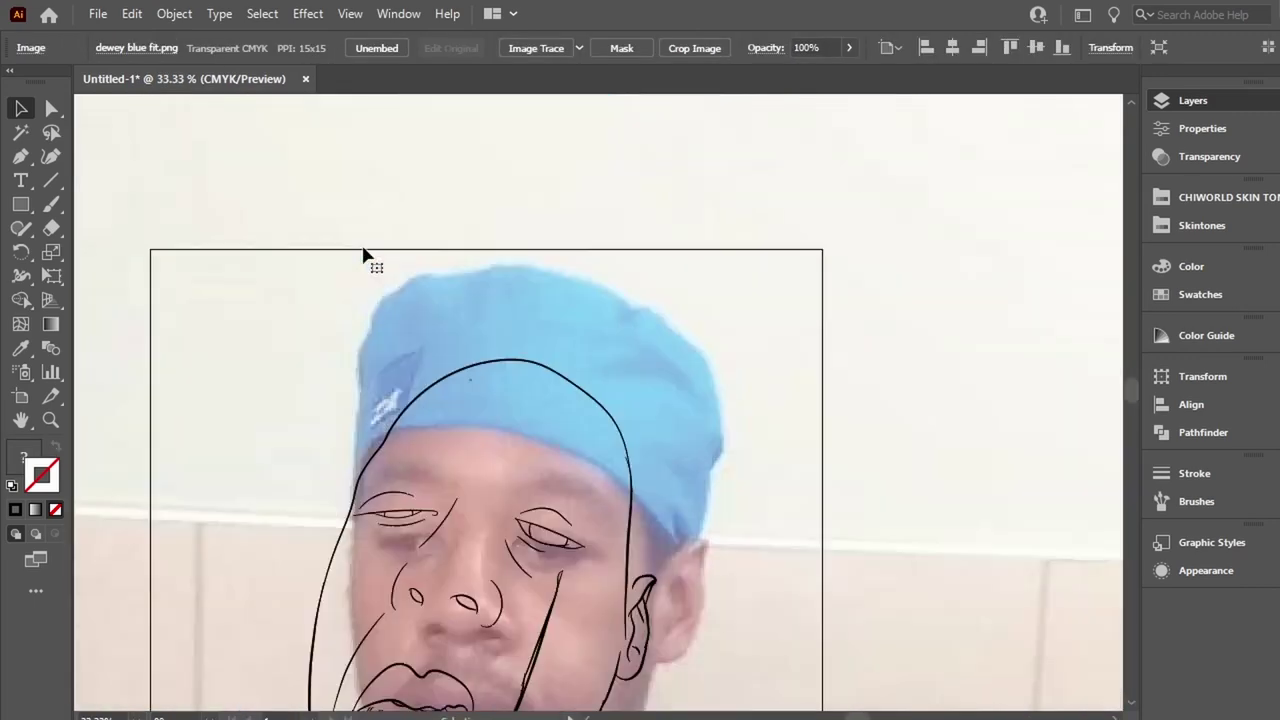
scroll(363, 257, "down", 1)
key("b")
key("ctrl+shift+a")
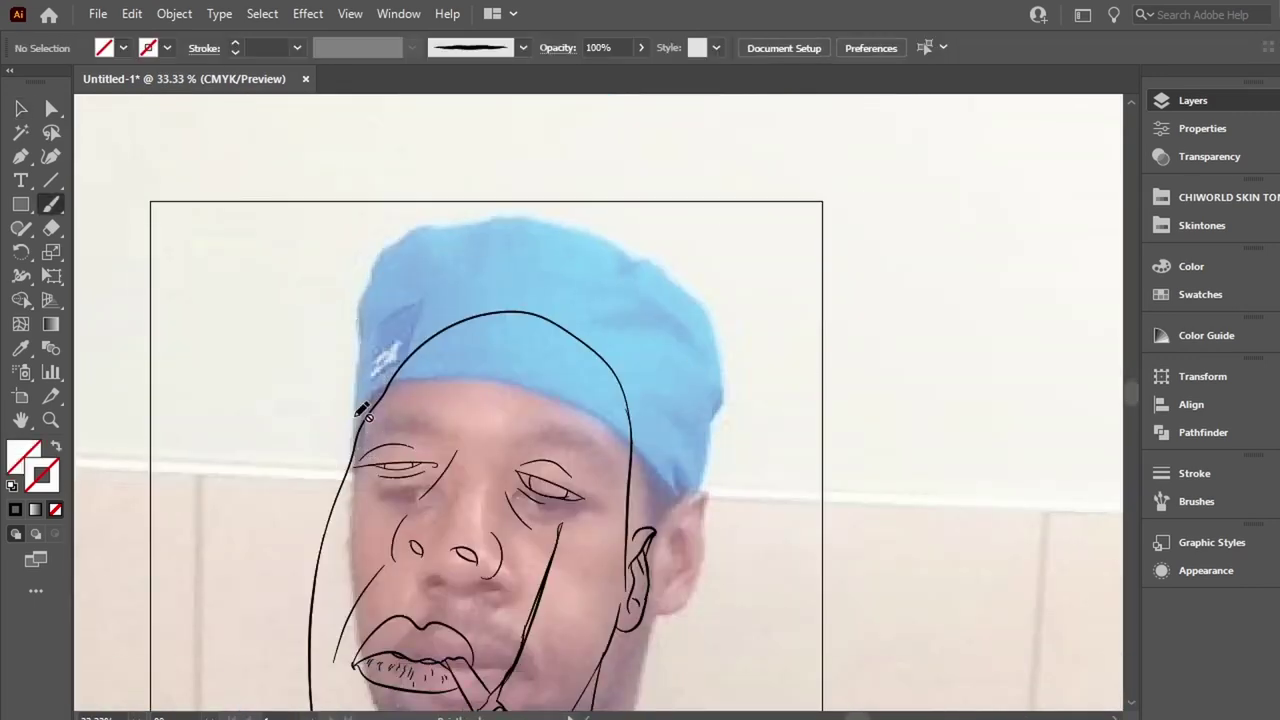
key("ctrl+minus")
key("ctrl+minus")
key("ctrl+minus")
scroll(337, 214, "up", 5)
scroll(337, 214, "left", 5)
key("v")
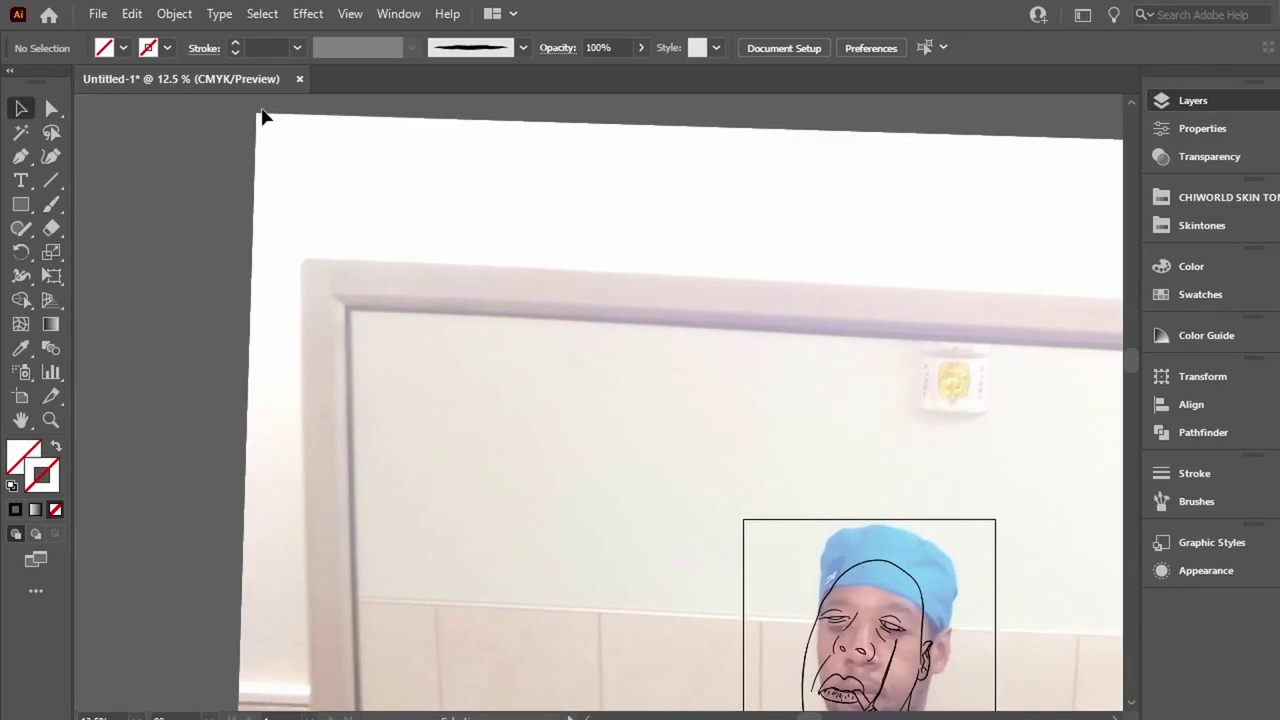
left_click(255, 120)
left_click_drag(257, 123, 328, 96)
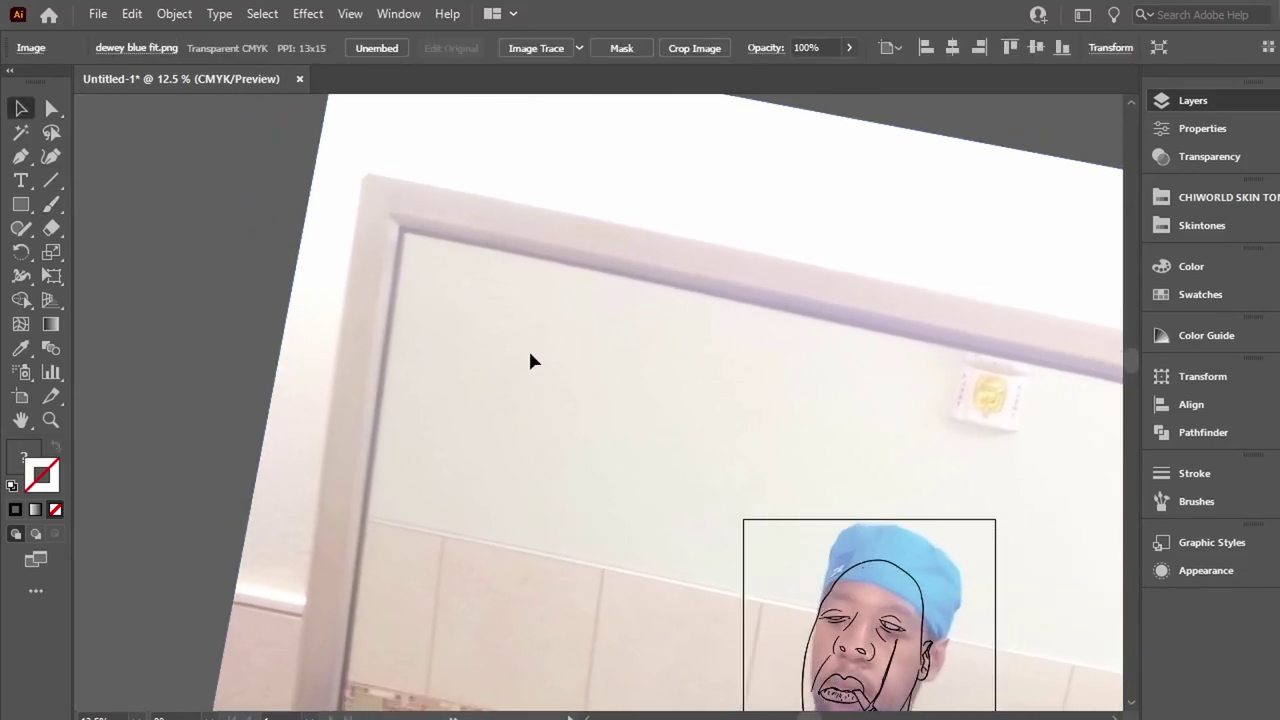
key("ctrl+z")
key("ctrl+plus")
key("ctrl+plus")
Brush-trace the face edge, forehead, left temple and the cap's outer outline.
key("ctrl+shift+a")
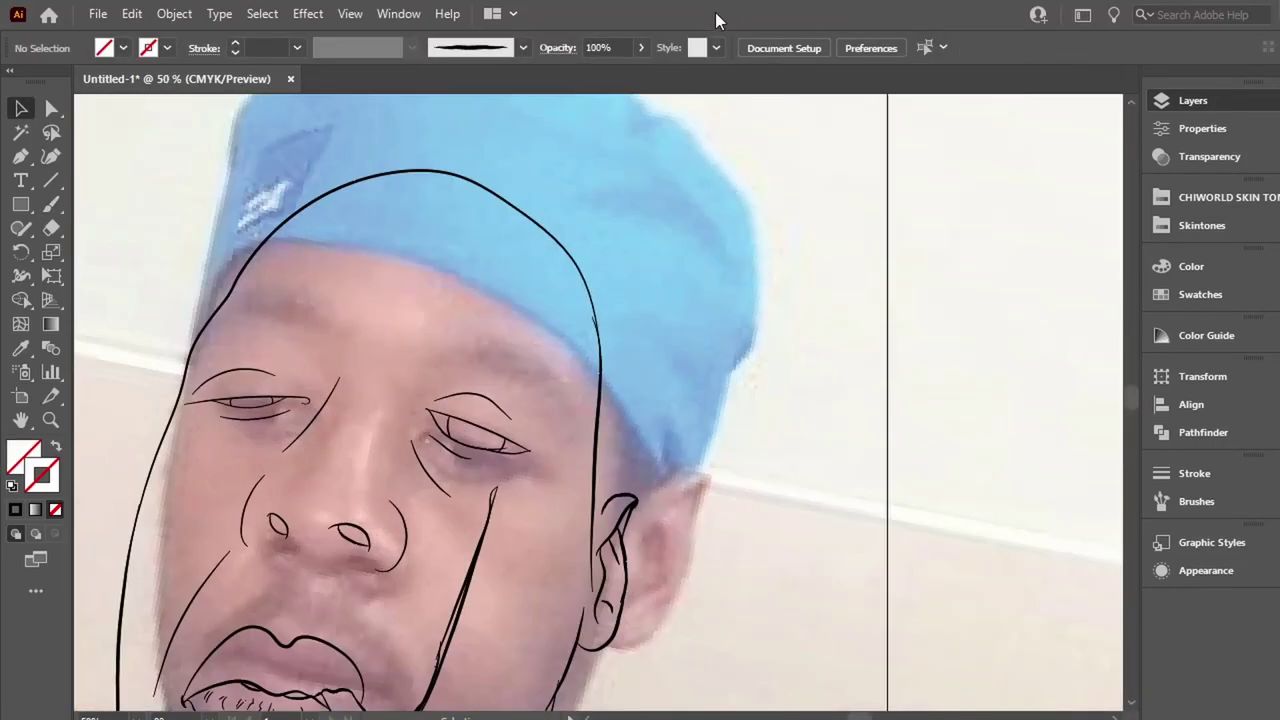
scroll(643, 423, "down", 5)
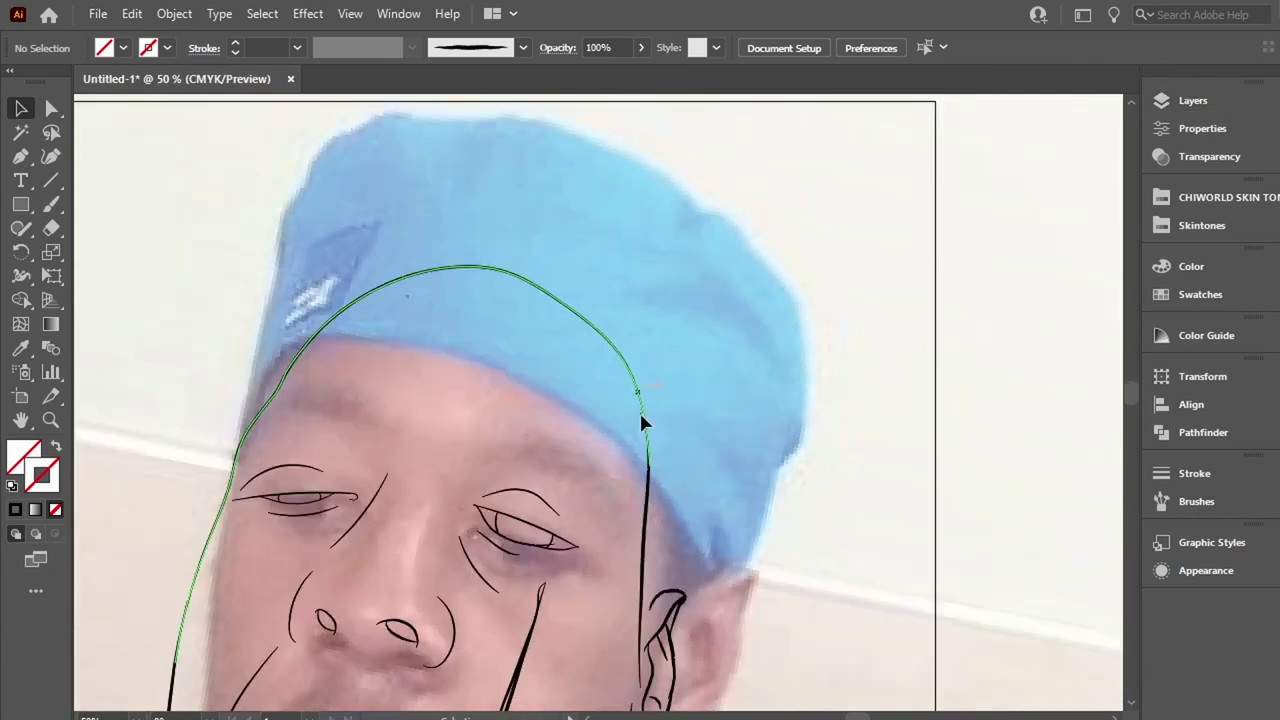
scroll(600, 390, "down", 2)
key("b")
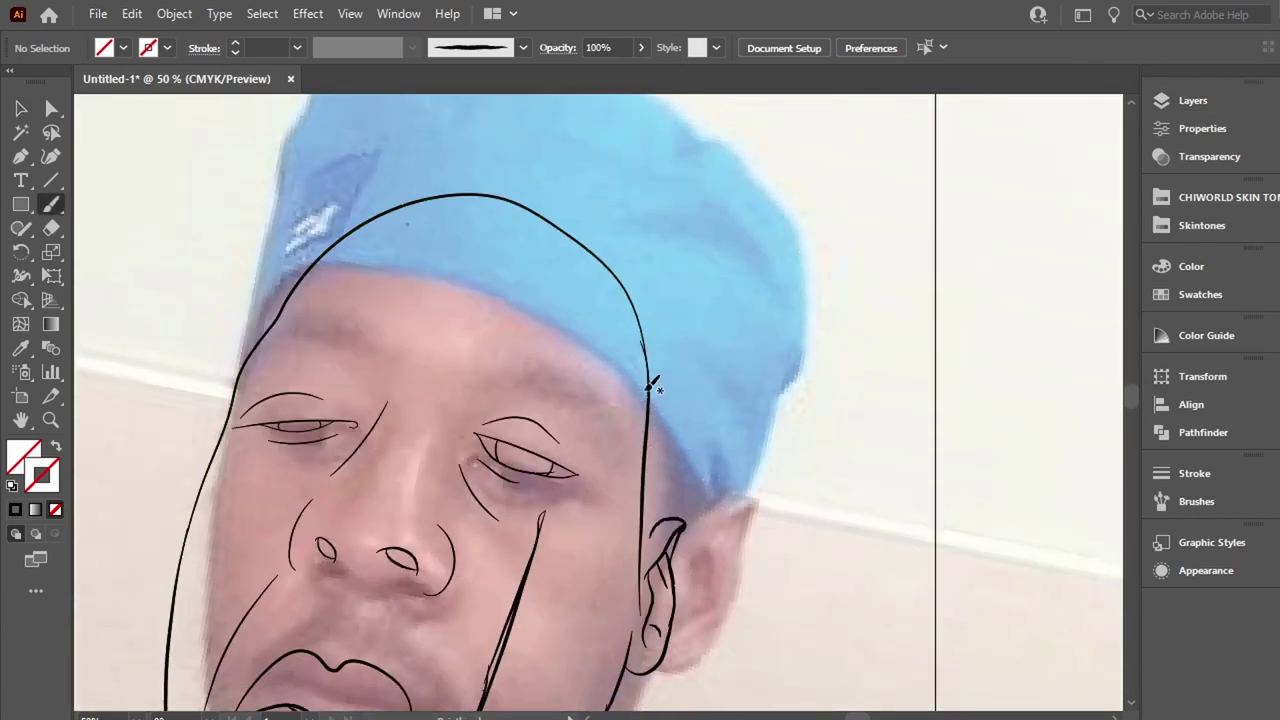
left_click_drag(678, 437, 692, 533)
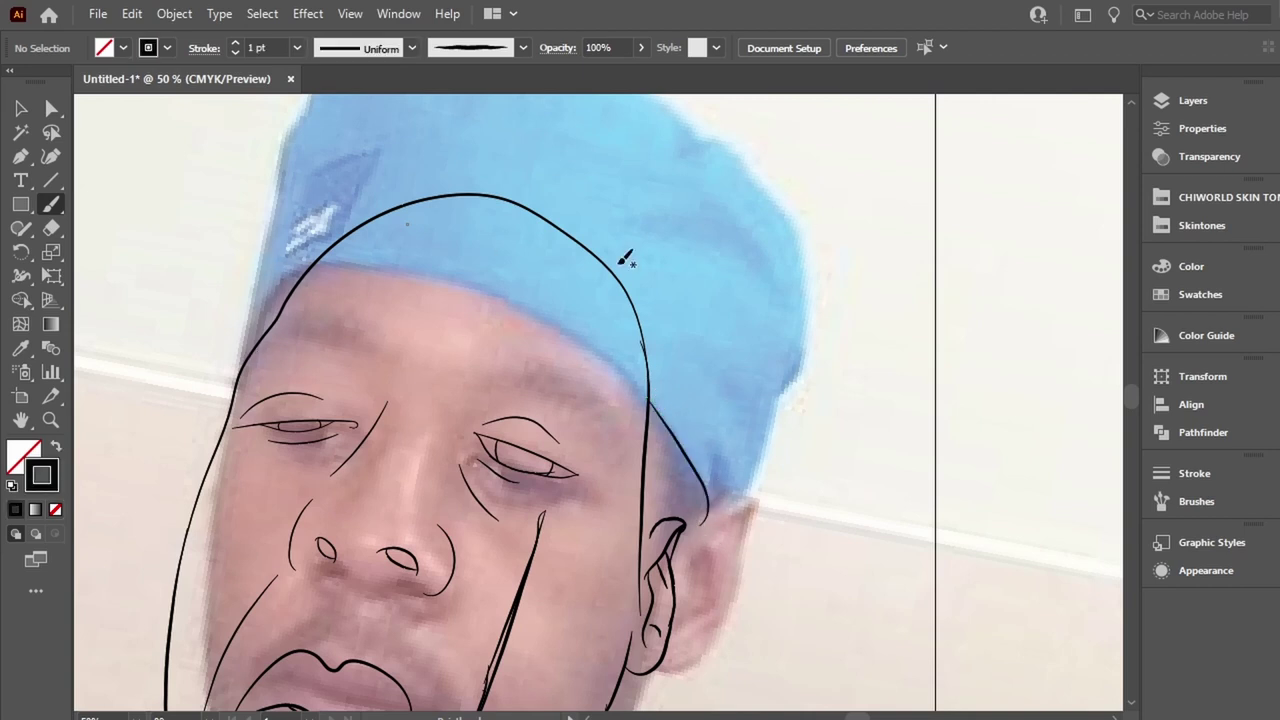
left_click_drag(245, 352, 340, 252)
left_click_drag(676, 418, 676, 418)
left_click_drag(245, 360, 258, 292)
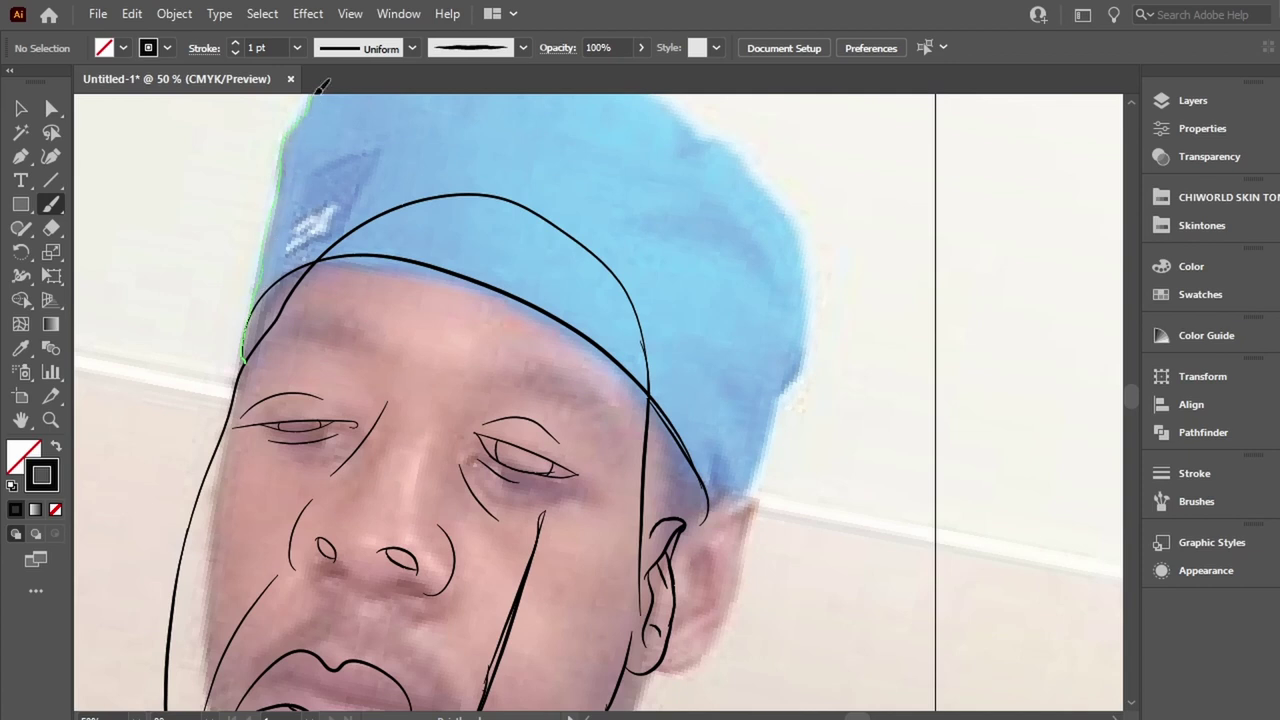
left_click_drag(316, 186, 336, 158)
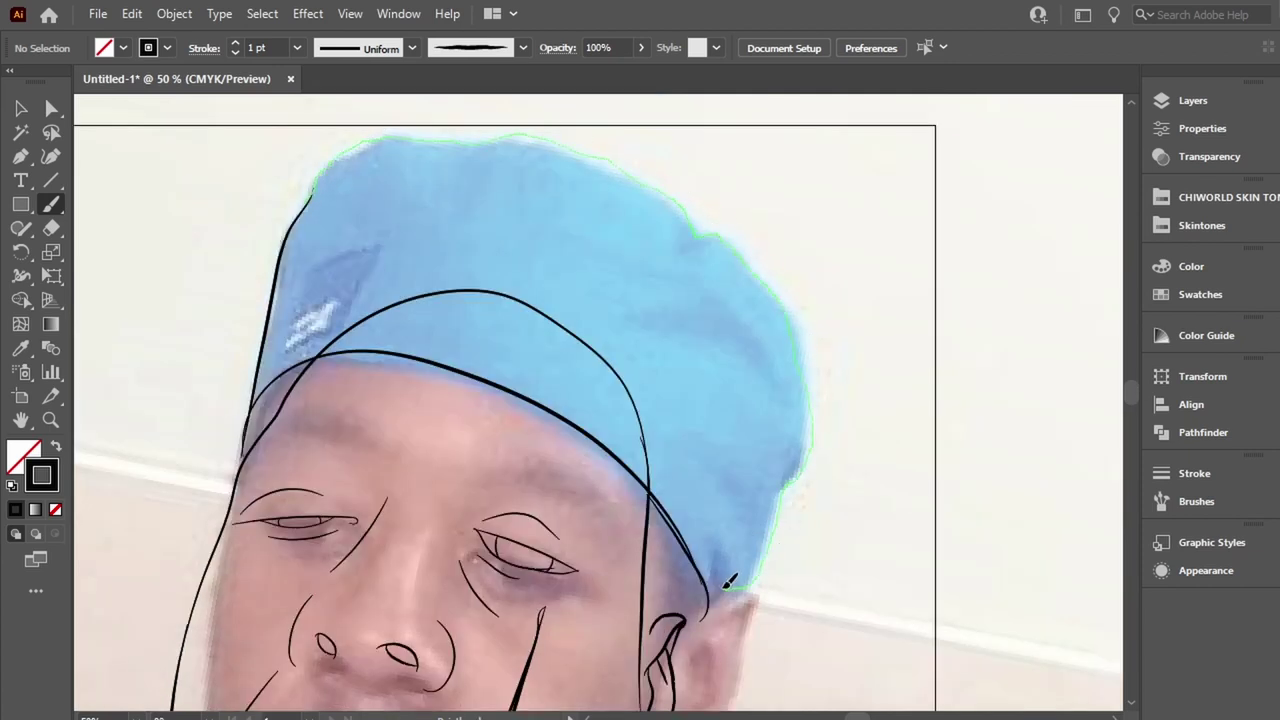
left_click_drag(688, 627, 688, 627)
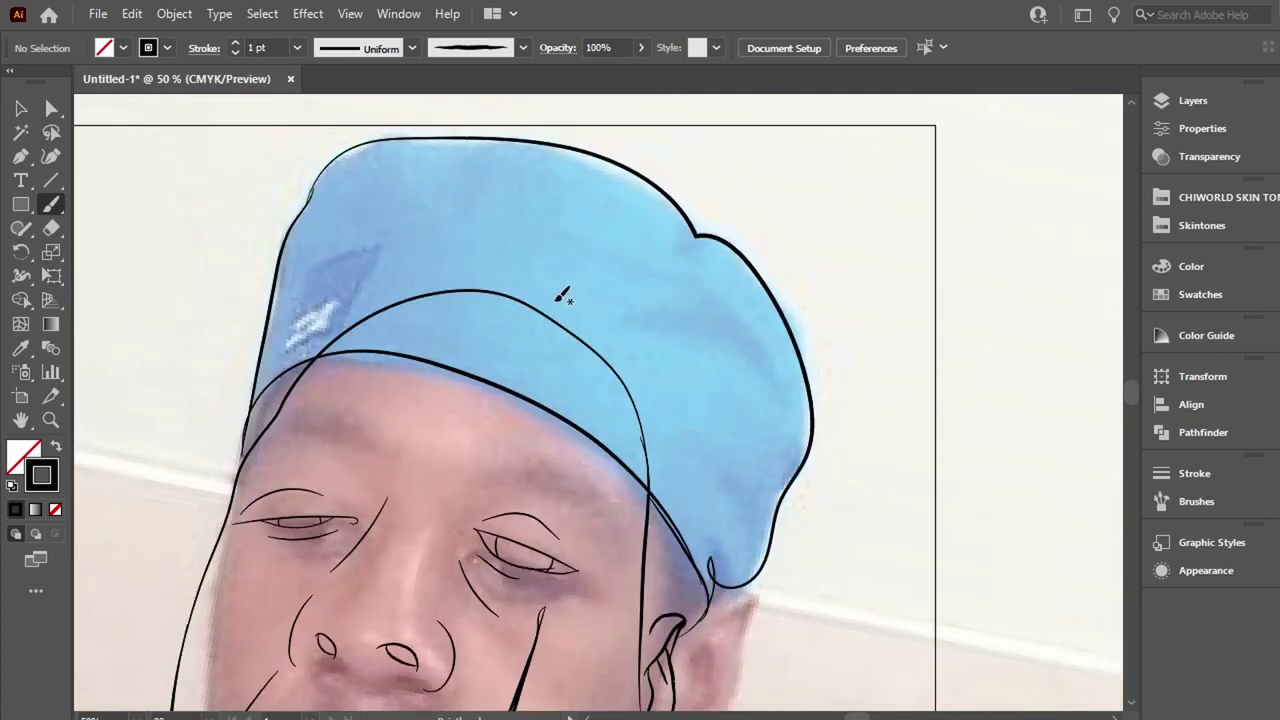
Straighten the small loop at the cap outline's lower end by moving its anchor.
key("a")
left_click(717, 553)
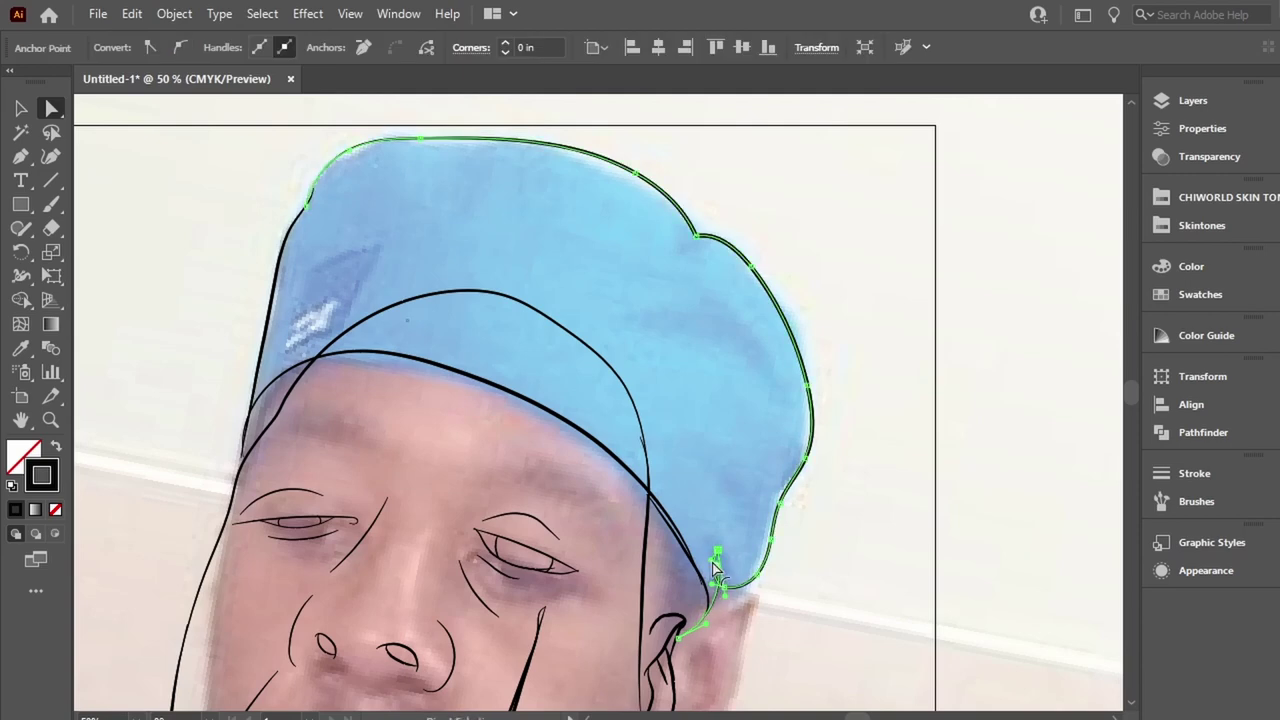
scroll(703, 497, "up", 2)
scroll(600, 560, "up", 1)
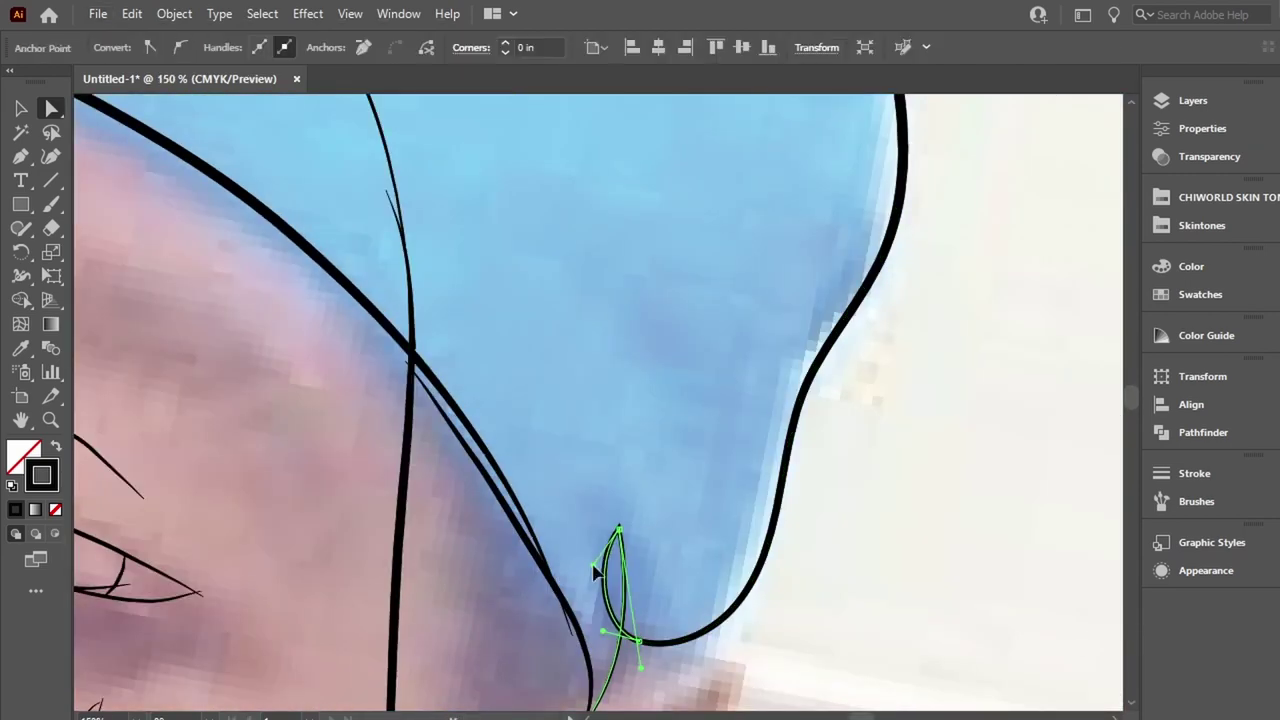
left_click_drag(594, 566, 632, 571)
left_click(802, 617)
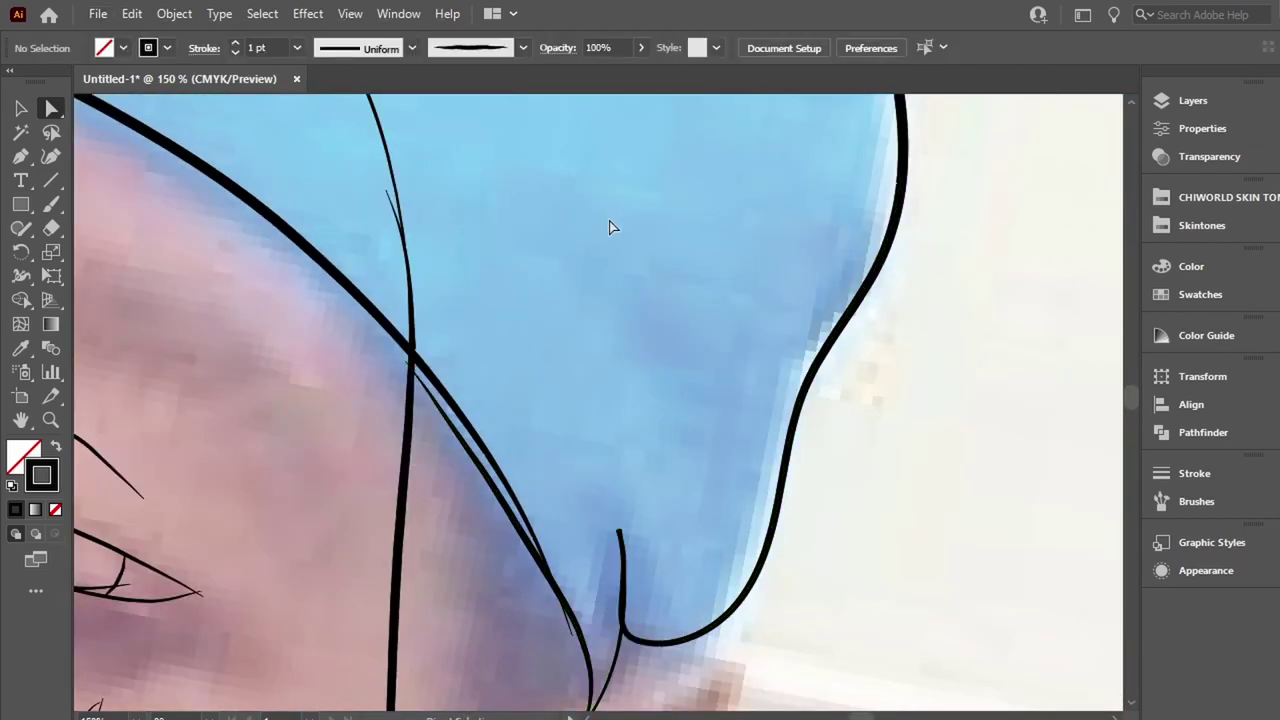
scroll(608, 300, "down", 3)
scroll(600, 343, "up", 3)
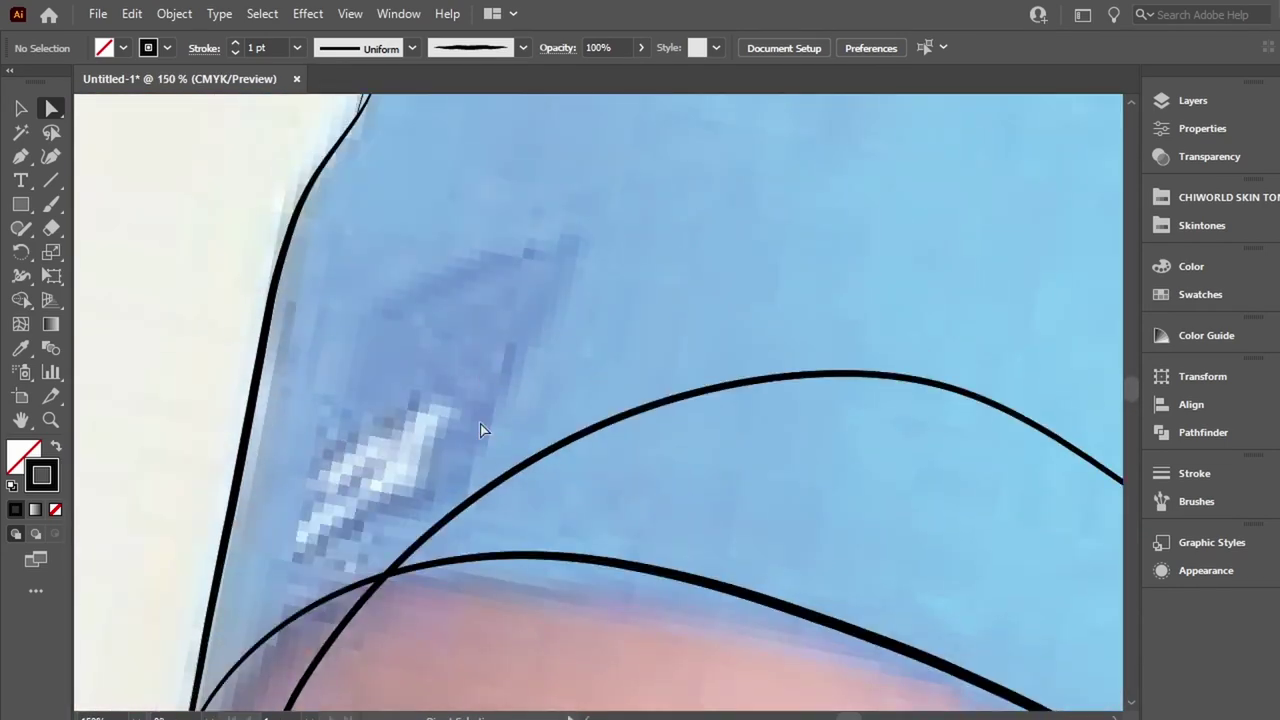
With 0.5 pt brush strokes, outline the cap-side highlight, badge loop and leaf shape.
key("b")
left_click(235, 49)
left_click_drag(293, 556, 295, 554)
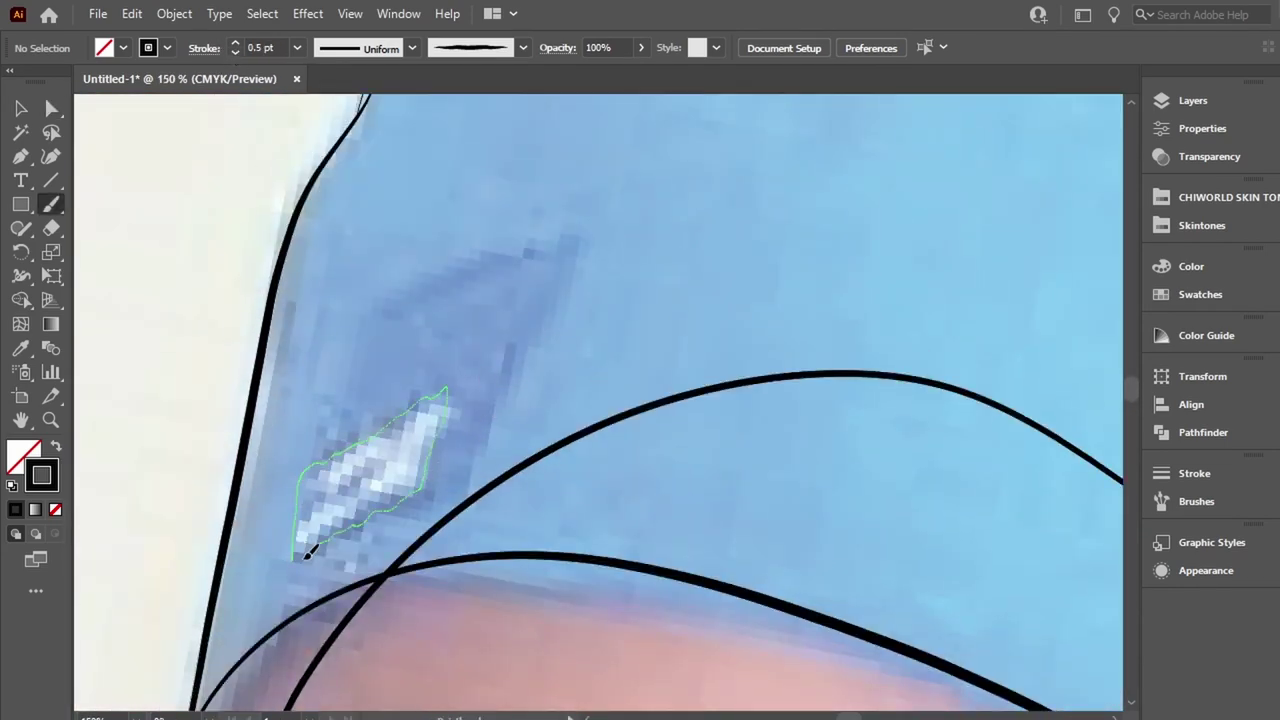
left_click_drag(352, 490, 300, 520)
mouse_move(305, 525)
left_mouse_down()
mouse_move(330, 450)
mouse_move(457, 263)
mouse_move(435, 520)
mouse_move(300, 555)
left_mouse_up()
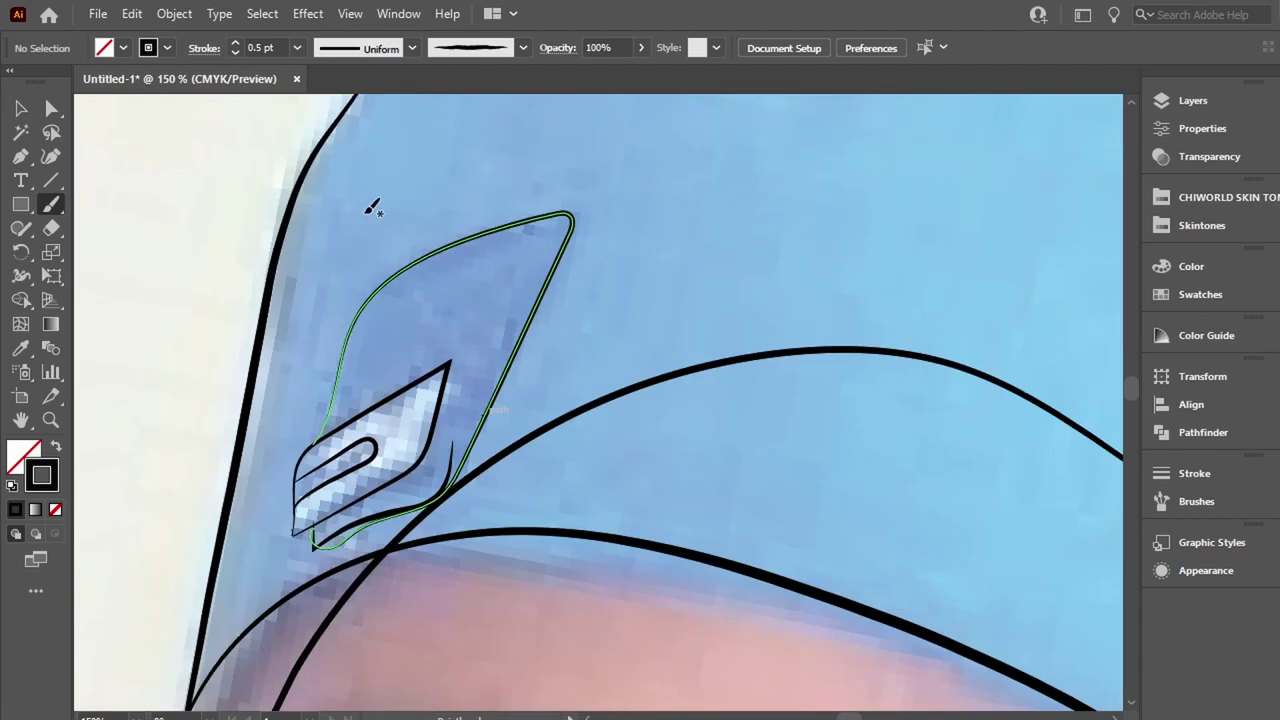
key("ctrl+minus")
key("ctrl+minus")
key("ctrl+minus")
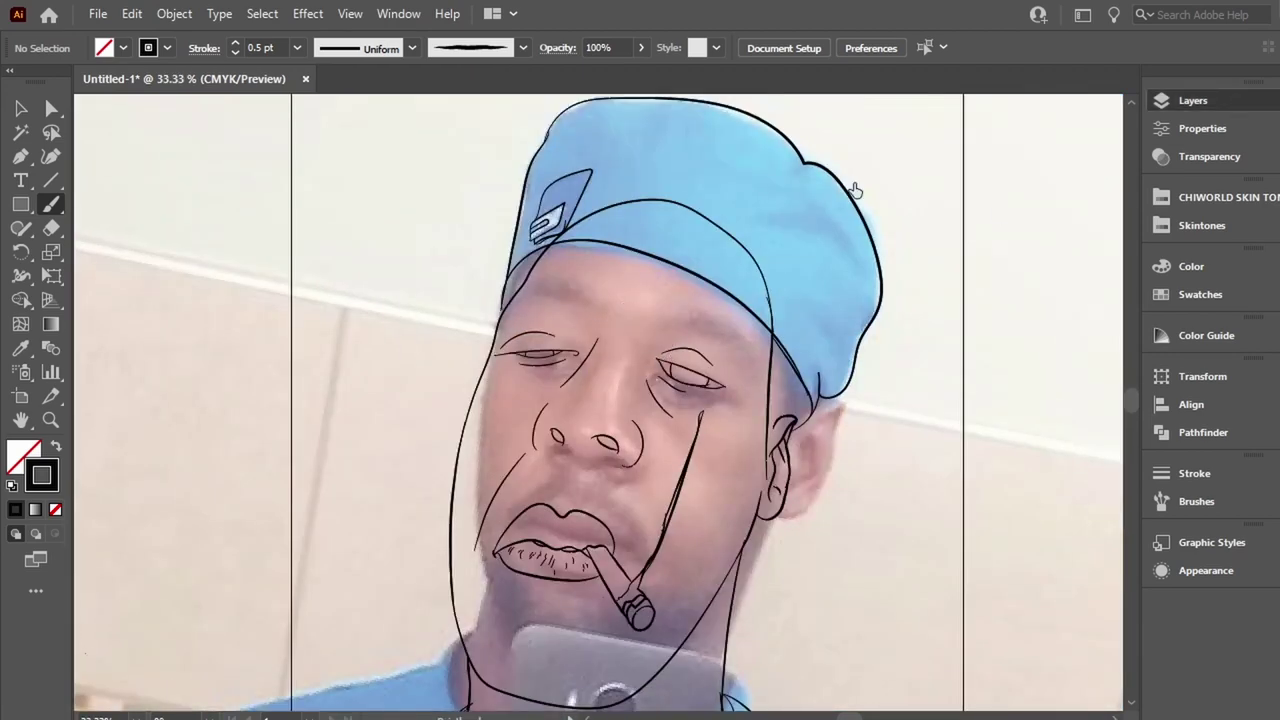
Hide the reference photo and review the whole line drawing zoomed out.
key("ctrl+shift+w")
key("ctrl+shift+w")
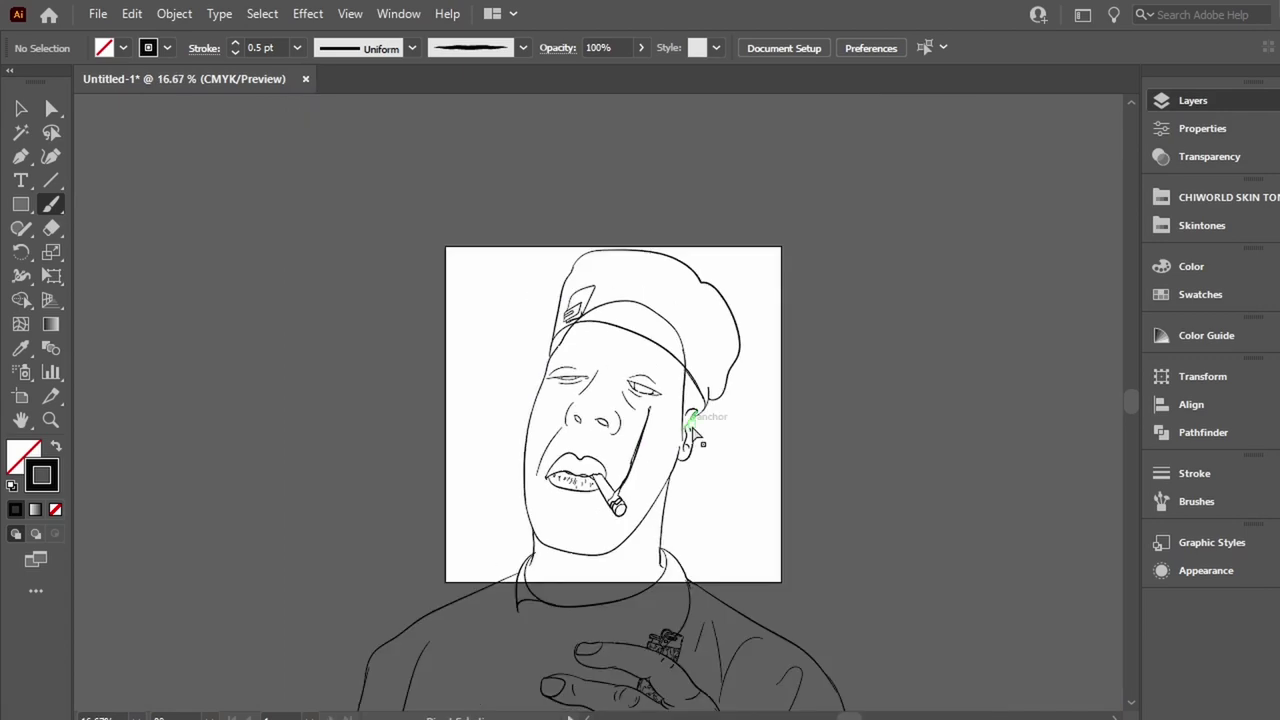
key("ctrl+shift+w")
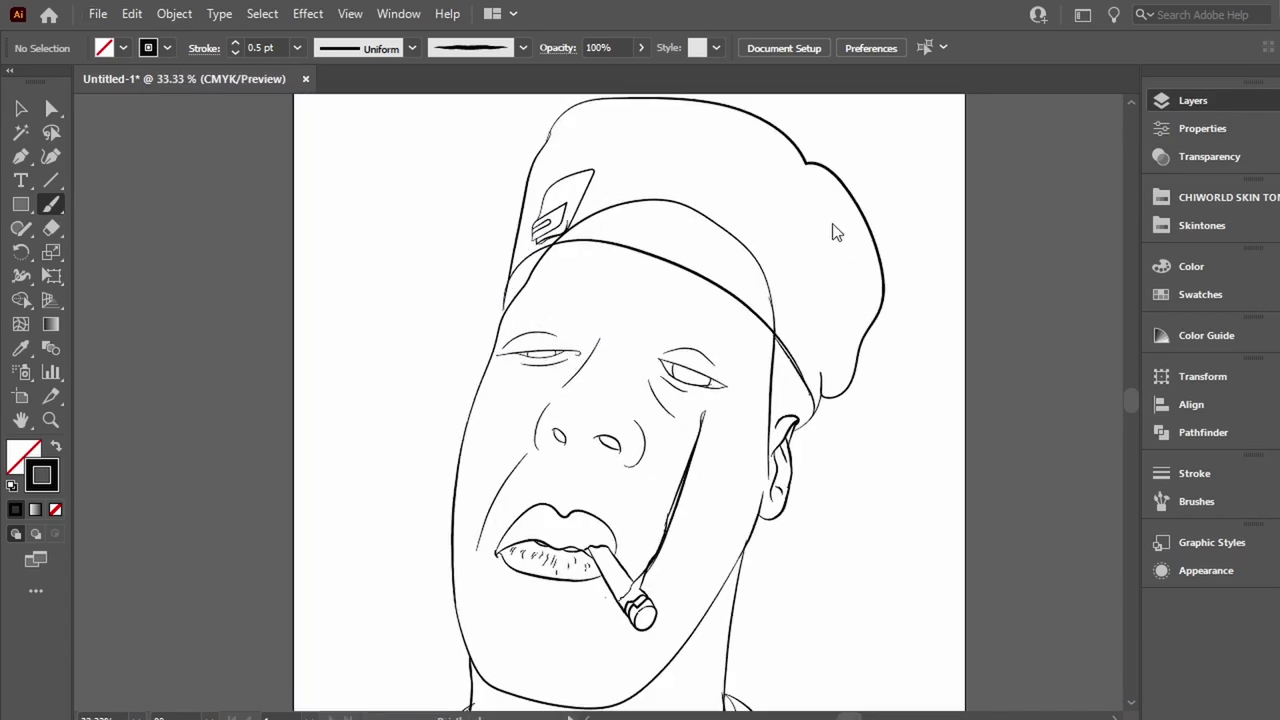
key("ctrl+a")
key("ctrl+minus")
key("ctrl+minus")
key("ctrl+minus")
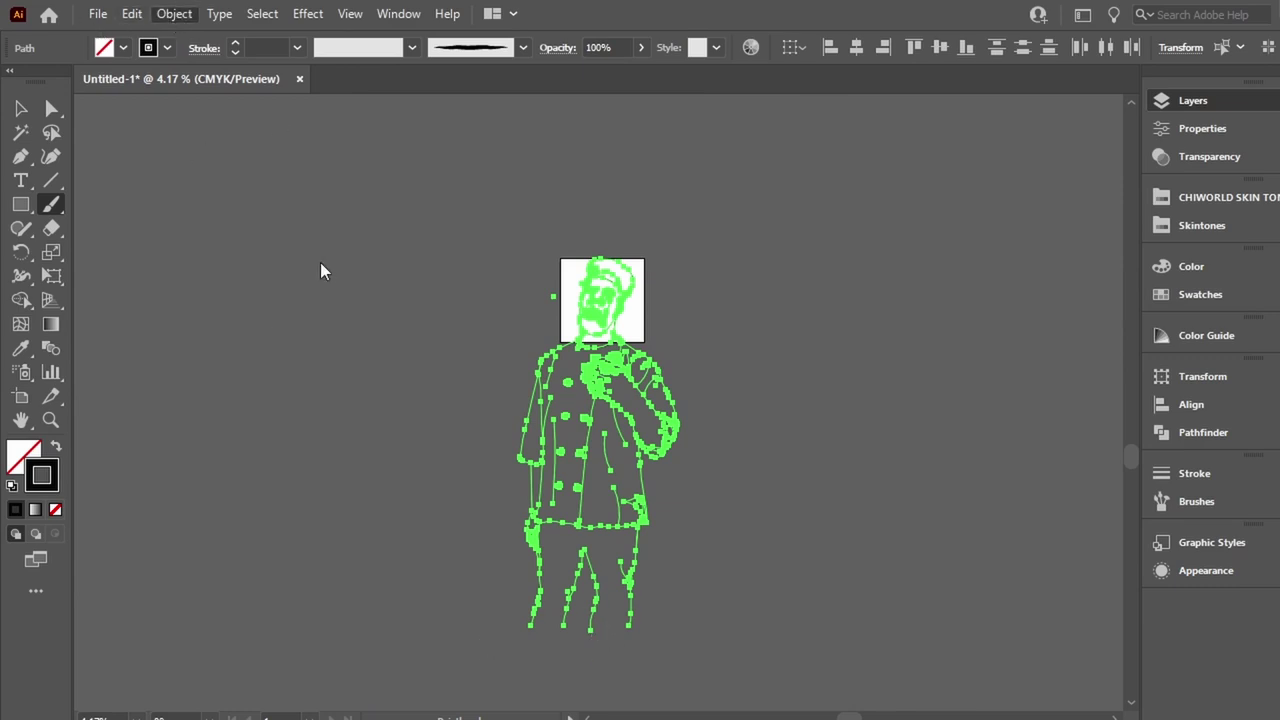
key("ctrl+shift+a")
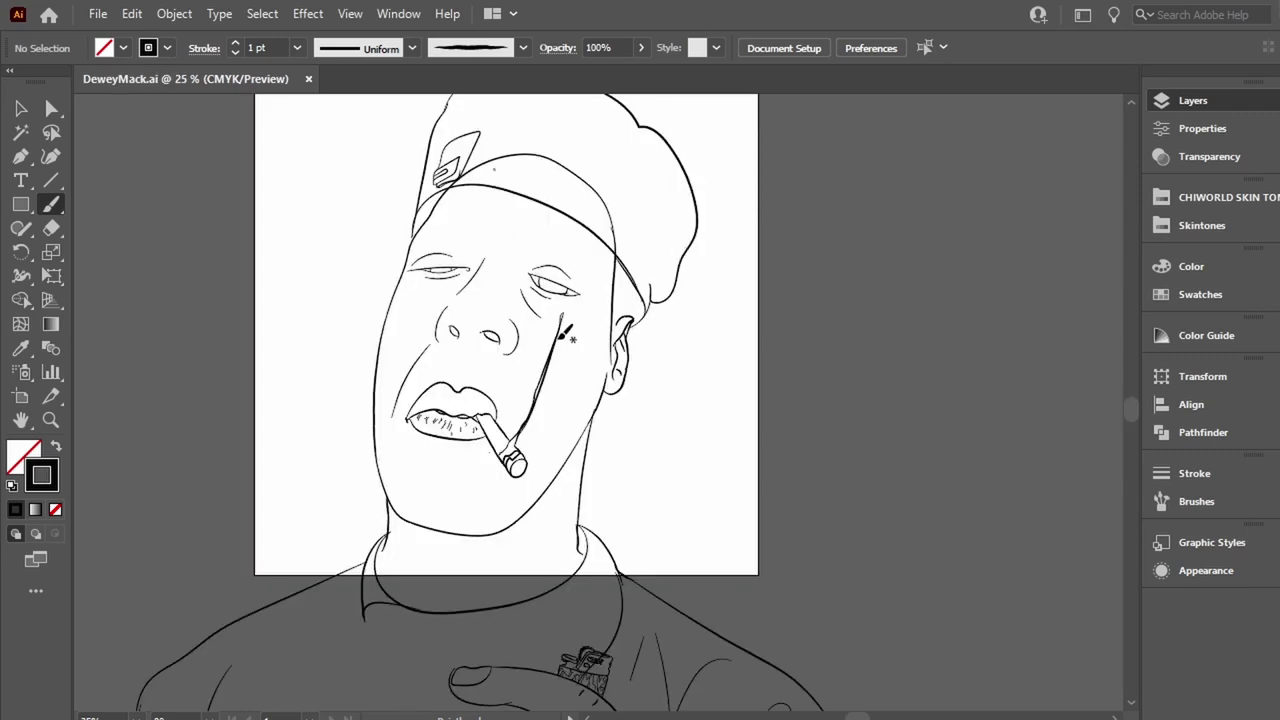
Stroke the front of the ear, then set the Pencil to black fill, no stroke.
scroll(634, 334, "up", 4)
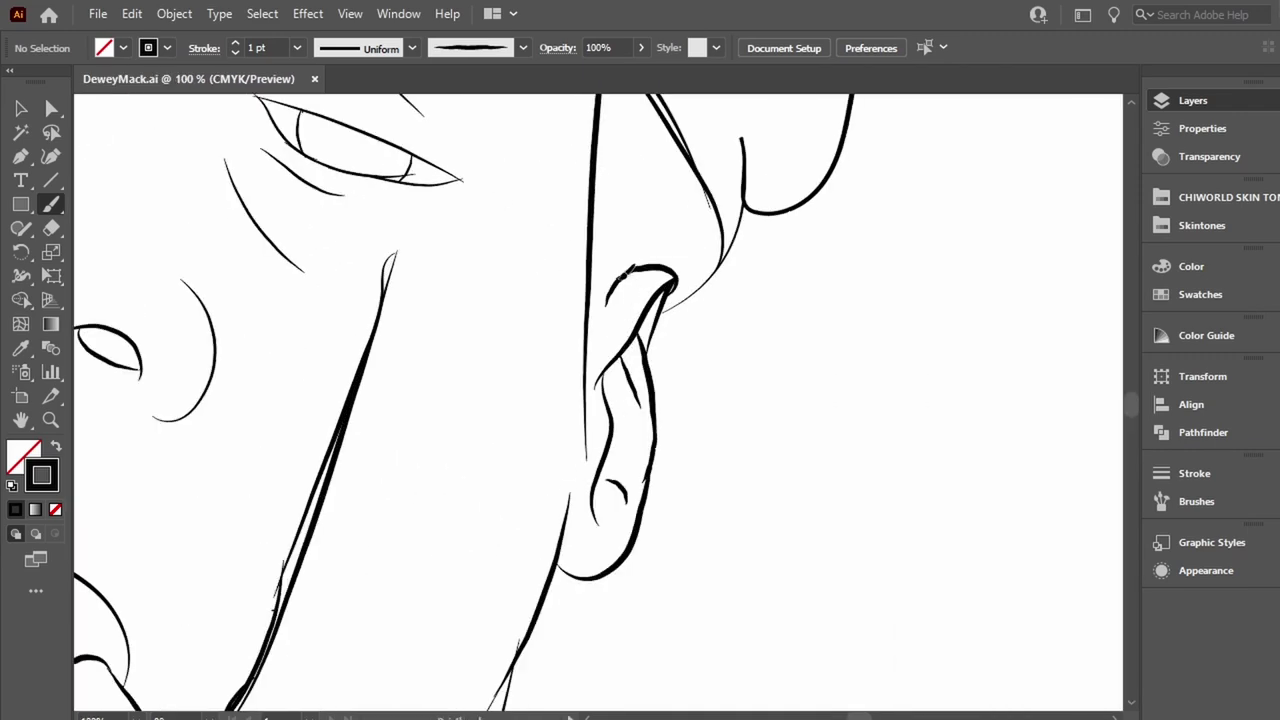
left_click_drag(607, 302, 585, 428)
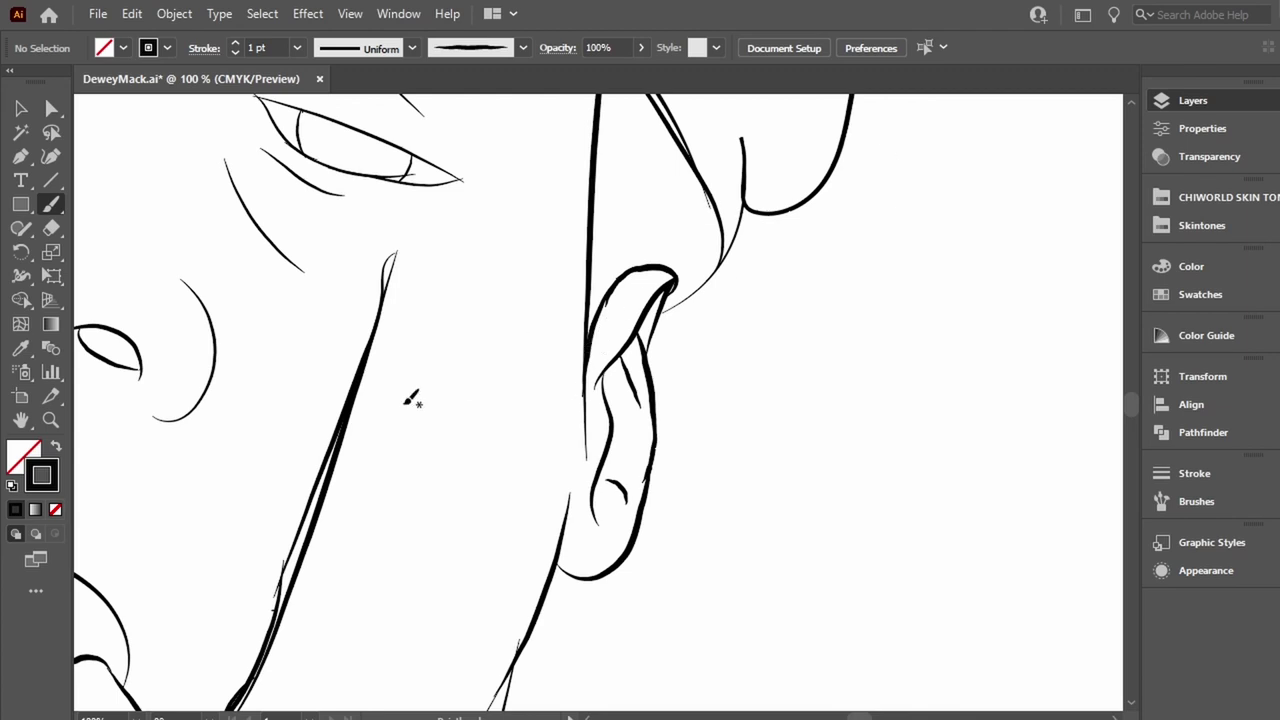
left_click(20, 227, "alt")
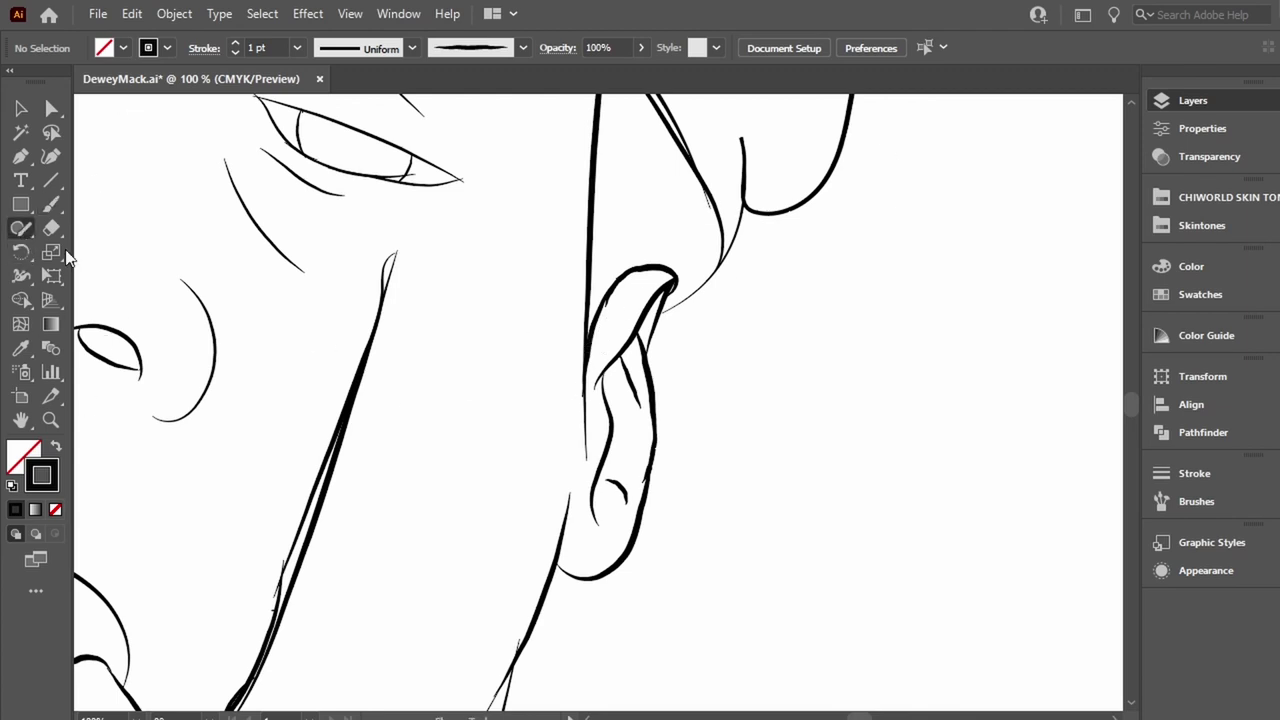
left_click(56, 452)
scroll(377, 380, "up", 5)
scroll(372, 398, "up", 4)
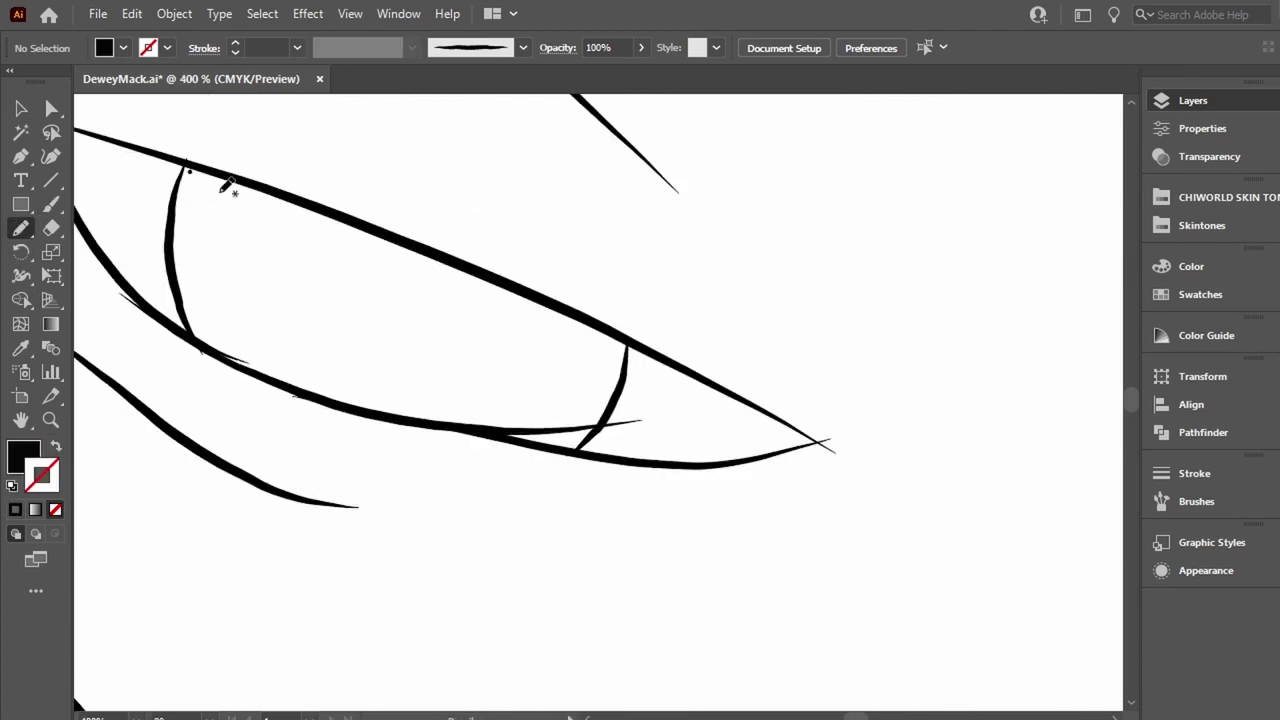
Draw a solid black iris in the first eye and make its eye outline solid.
mouse_move(193, 163)
left_mouse_down()
mouse_move(189, 286)
mouse_move(263, 366)
mouse_move(294, 194)
mouse_move(197, 170)
left_mouse_up()
mouse_move(351, 226)
left_mouse_down()
mouse_move(514, 279)
mouse_move(627, 349)
mouse_move(396, 346)
mouse_move(392, 310)
left_mouse_up()
mouse_move(548, 300)
left_mouse_down()
mouse_move(429, 246)
mouse_move(550, 300)
left_mouse_up()
mouse_move(607, 410)
left_mouse_down()
mouse_move(589, 429)
mouse_move(529, 434)
mouse_move(357, 400)
mouse_move(605, 402)
left_mouse_up()
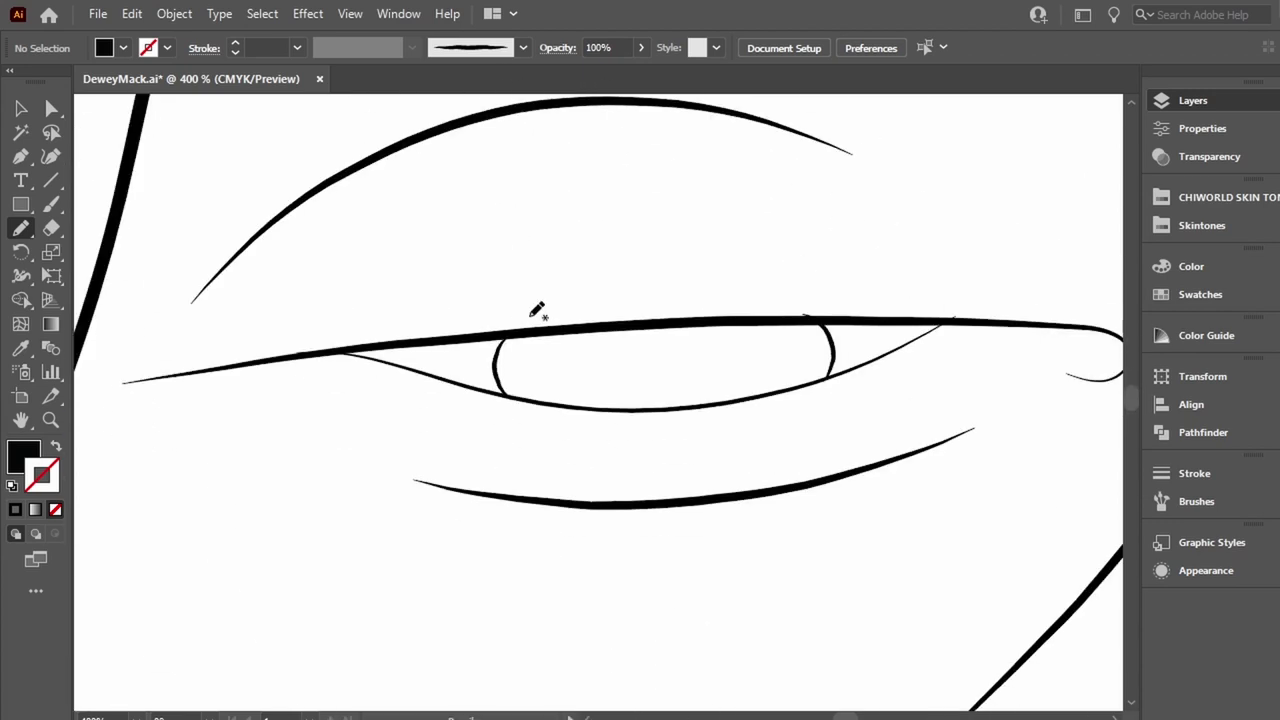
mouse_move(514, 336)
left_mouse_down()
mouse_move(620, 325)
mouse_move(609, 366)
left_mouse_up()
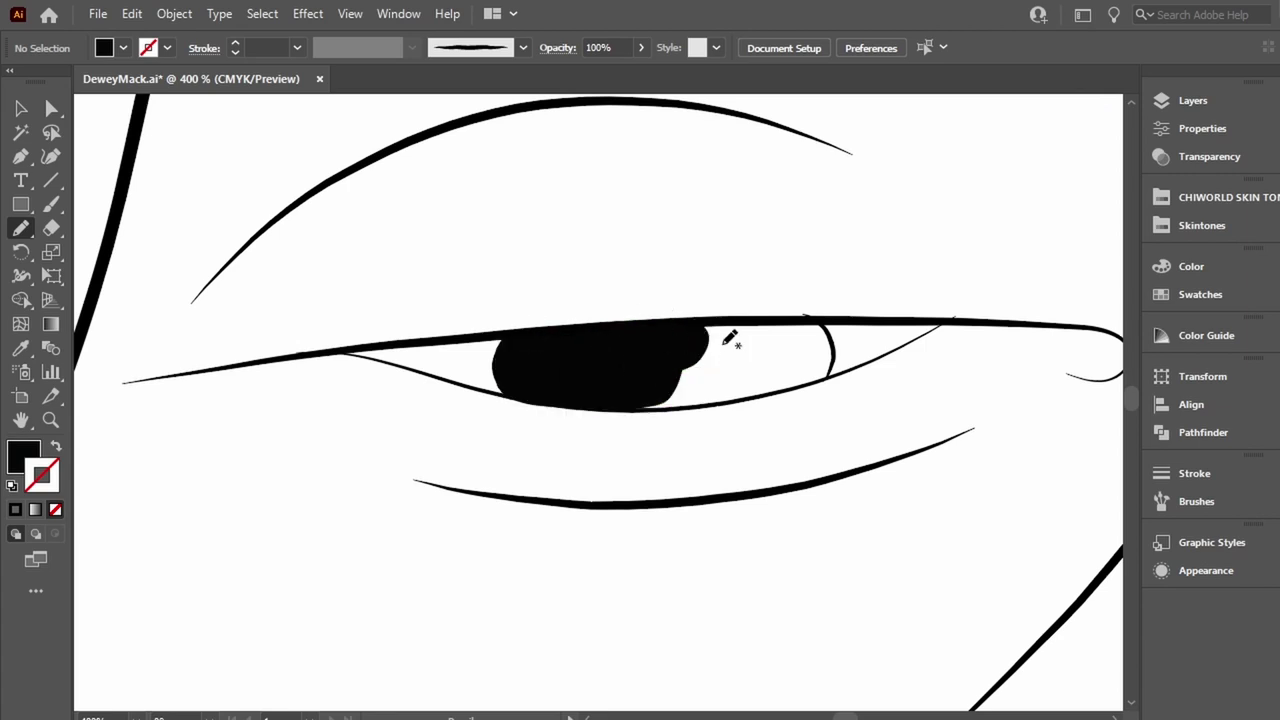
scroll(708, 363, "up", 1)
scroll(626, 257, "up", 1)
left_click(626, 250, "ctrl")
mouse_move(368, 388)
left_mouse_down()
mouse_move(456, 406)
mouse_move(508, 332)
left_mouse_up()
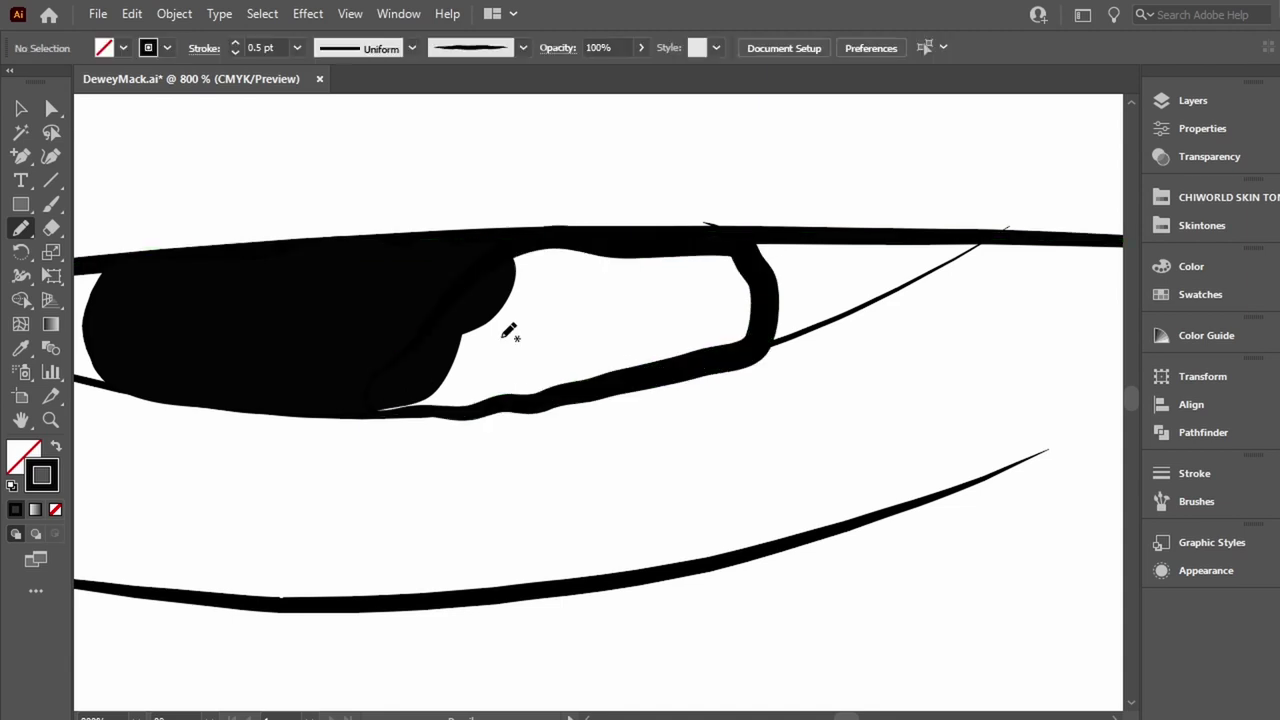
left_click(630, 262, "ctrl")
key("shift+x")
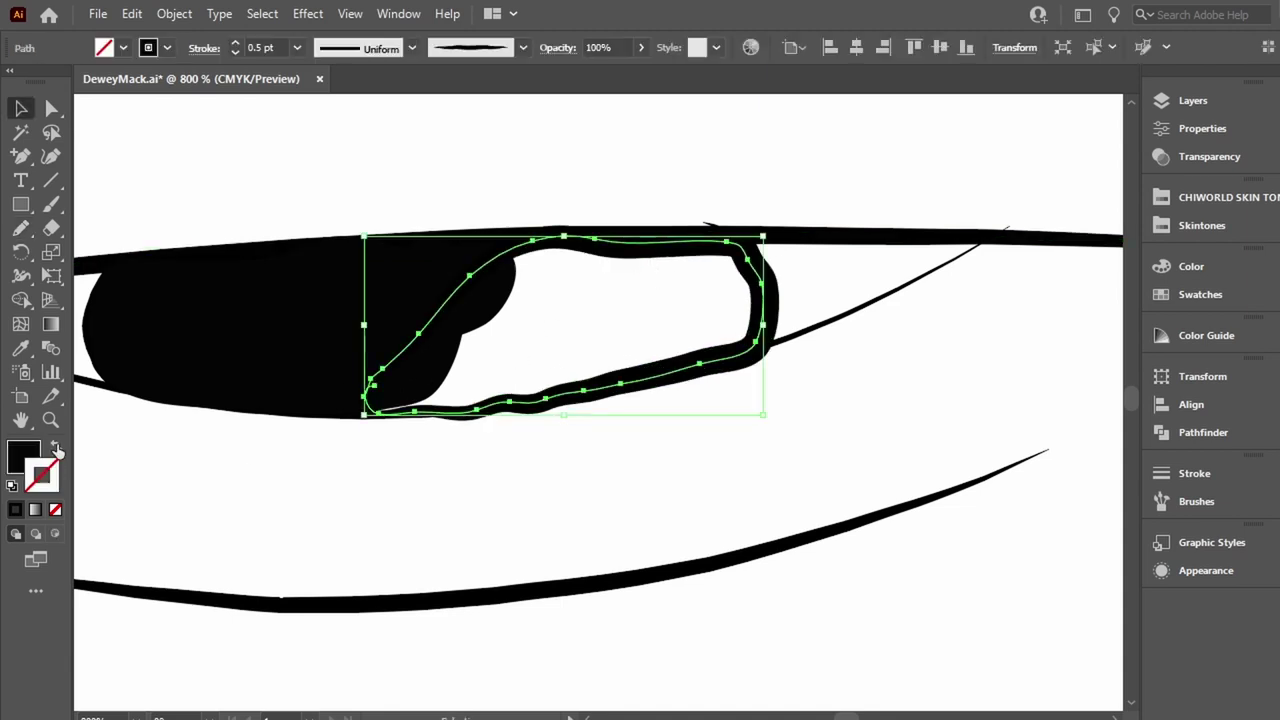
left_click_drag(530, 262, 540, 240)
Draw the black-filled iris in the other eye, undoing a stray fill.
scroll(728, 357, "right", 5)
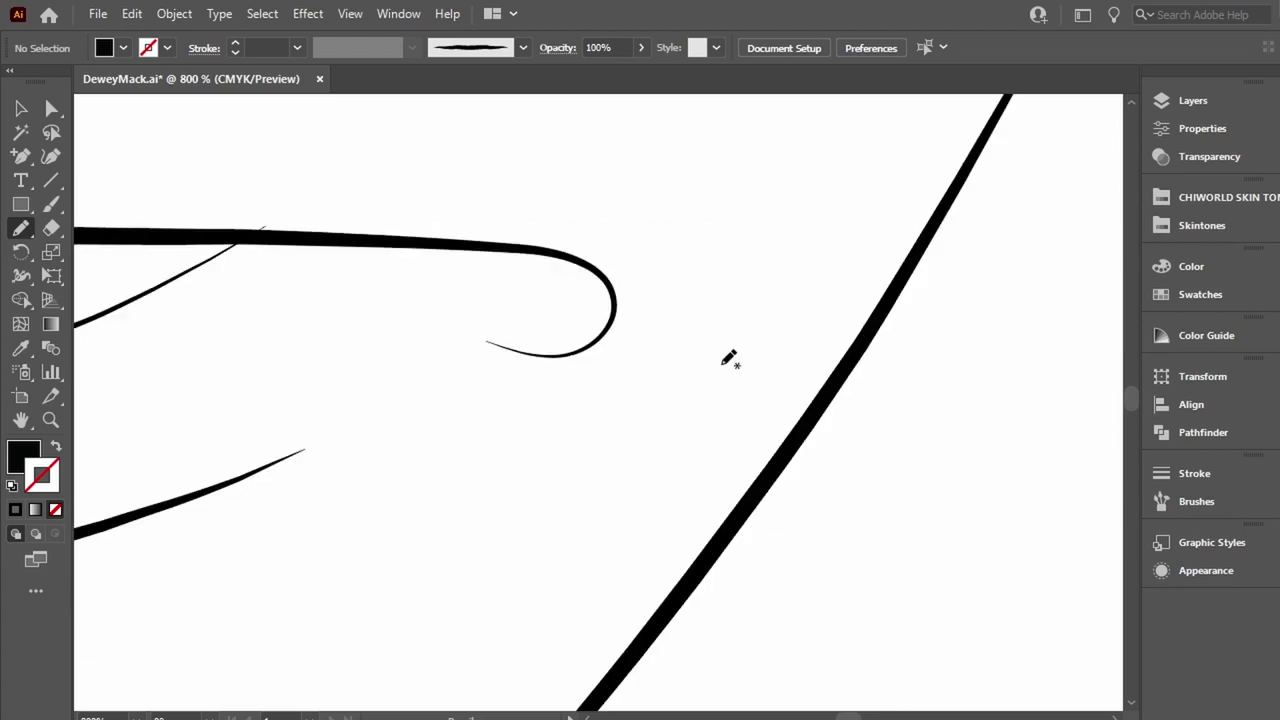
scroll(720, 362, "up", 3)
scroll(720, 362, "down", 3)
scroll(720, 362, "left", 5)
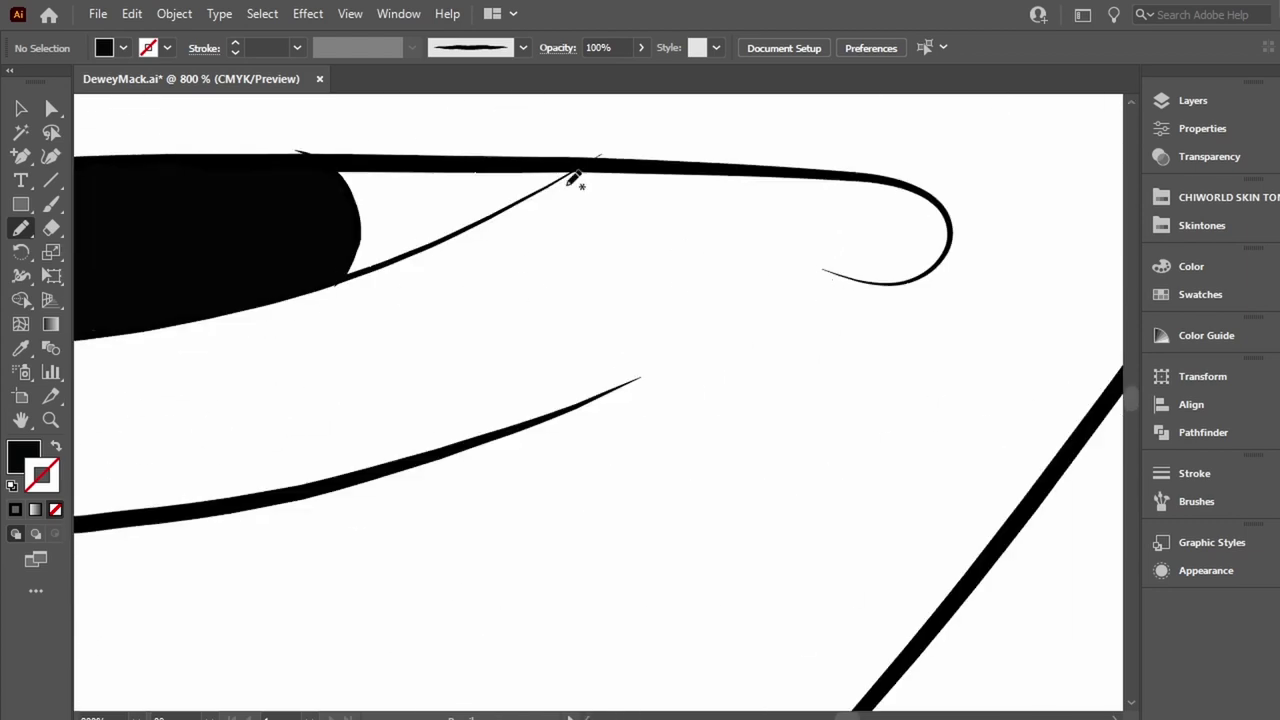
scroll(650, 230, "right", 2)
scroll(650, 230, "up", 2)
scroll(623, 371, "down", 1)
scroll(570, 360, "down", 8)
scroll(521, 345, "down", 7)
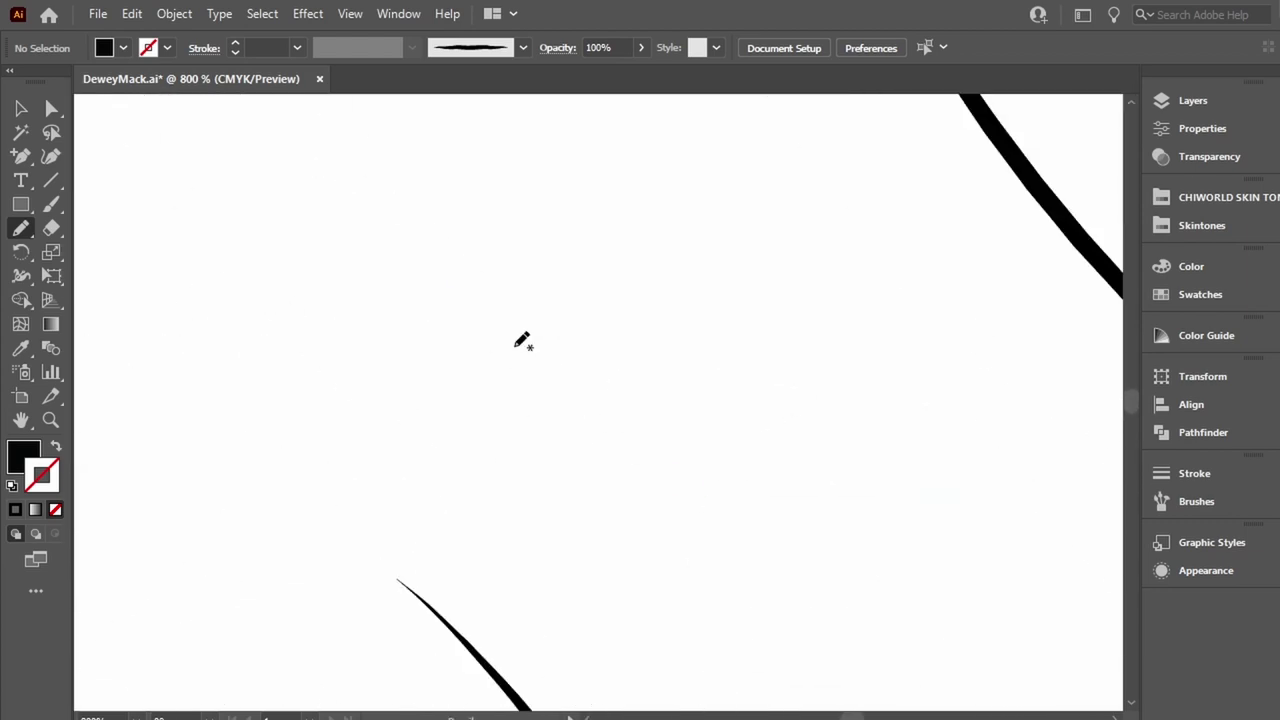
scroll(519, 343, "down", 4)
scroll(277, 137, "up", 6)
mouse_move(272, 138)
left_mouse_down()
mouse_move(149, 177)
mouse_move(298, 461)
mouse_move(240, 150)
left_mouse_up()
mouse_move(610, 277)
left_mouse_down()
mouse_move(876, 660)
mouse_move(594, 608)
mouse_move(608, 334)
left_mouse_up()
left_click_drag(826, 656, 860, 608)
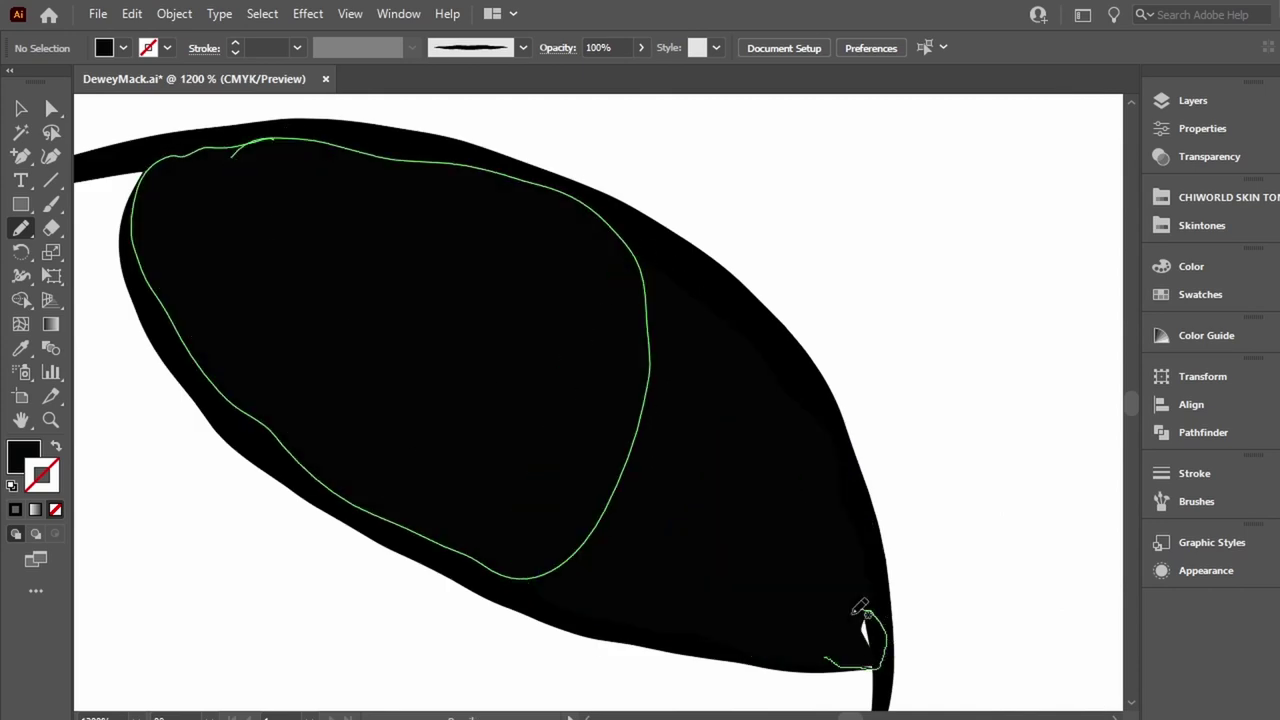
key("ctrl+z")
scroll(594, 497, "up", 2)
mouse_move(305, 142)
left_mouse_down()
mouse_move(229, 143)
mouse_move(252, 358)
mouse_move(305, 142)
left_mouse_up()
mouse_move(512, 296)
left_mouse_down()
mouse_move(612, 632)
mouse_move(383, 551)
mouse_move(320, 285)
left_mouse_up()
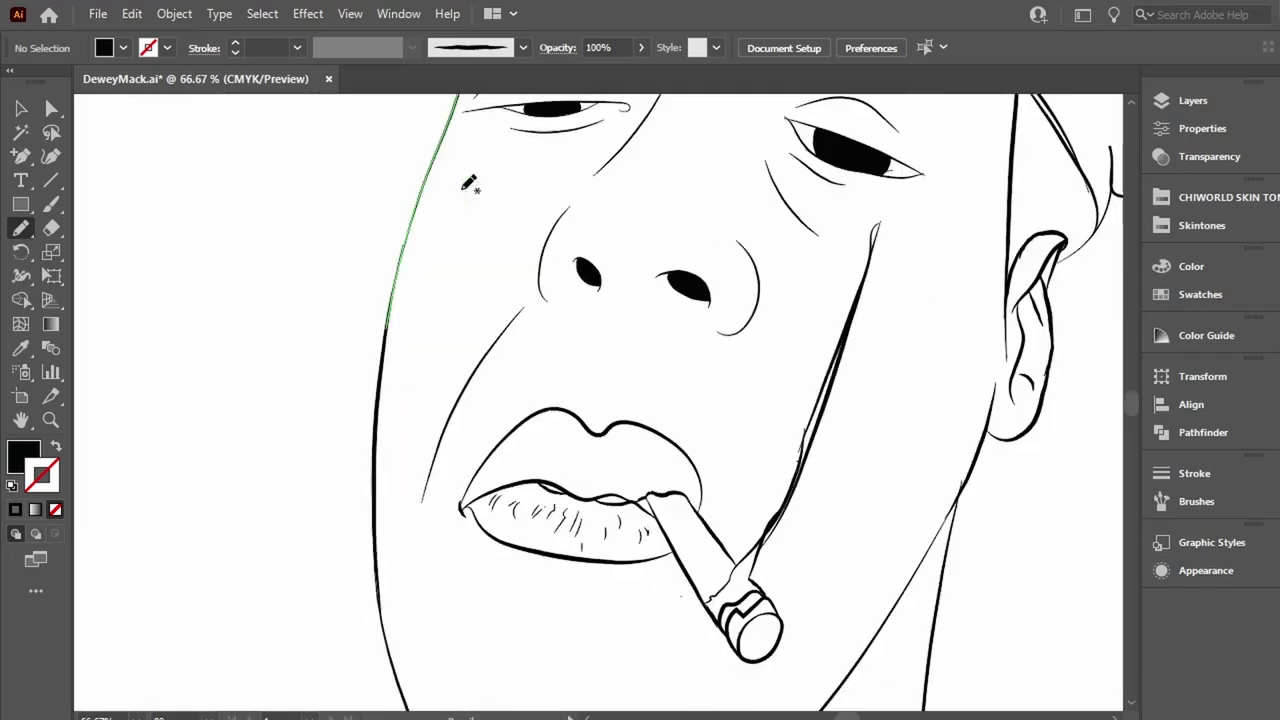
Add black filled shadow shapes along the lip line and cigar edge.
scroll(596, 507, "up", 3)
left_click_drag(420, 425, 505, 460)
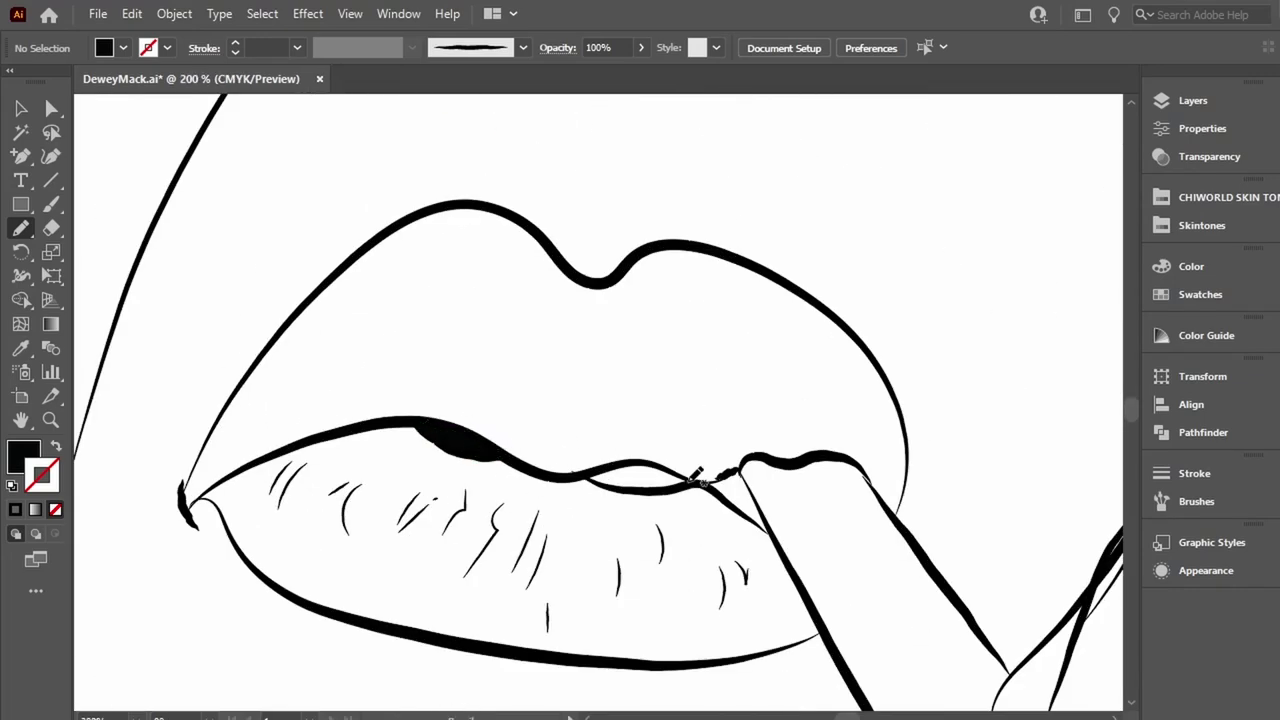
left_click_drag(697, 474, 592, 478)
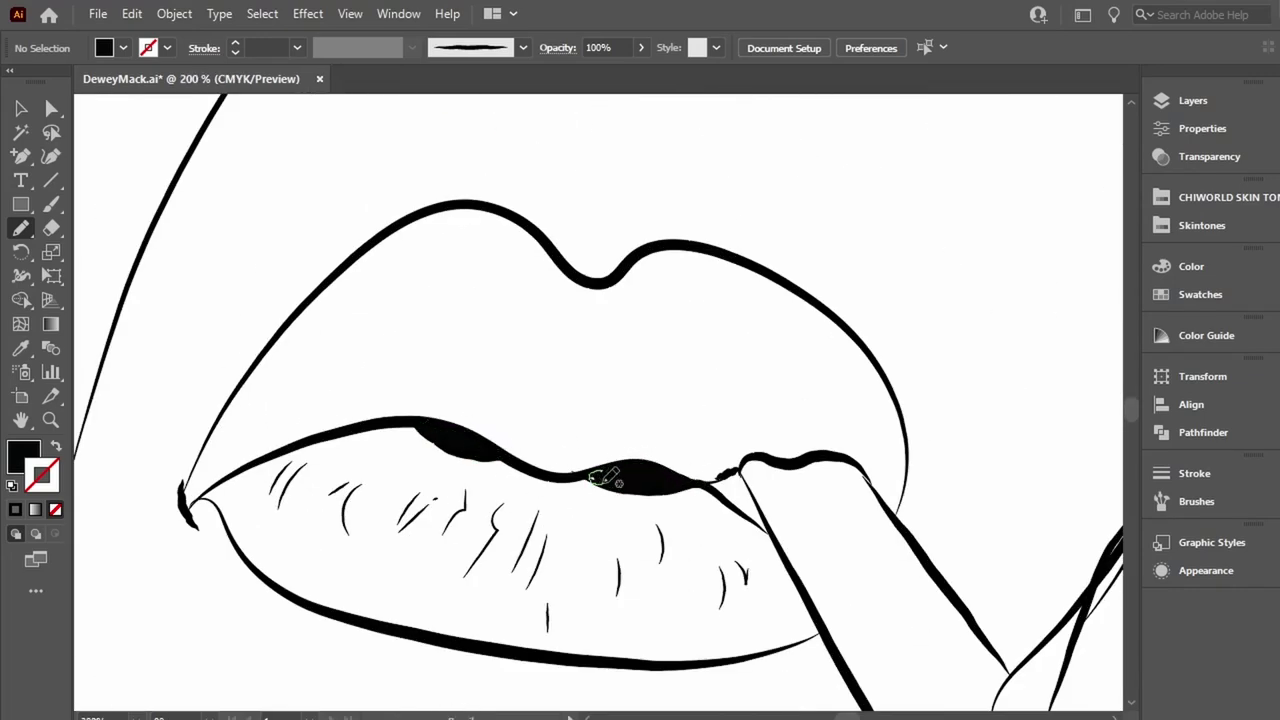
left_click_drag(750, 506, 772, 448)
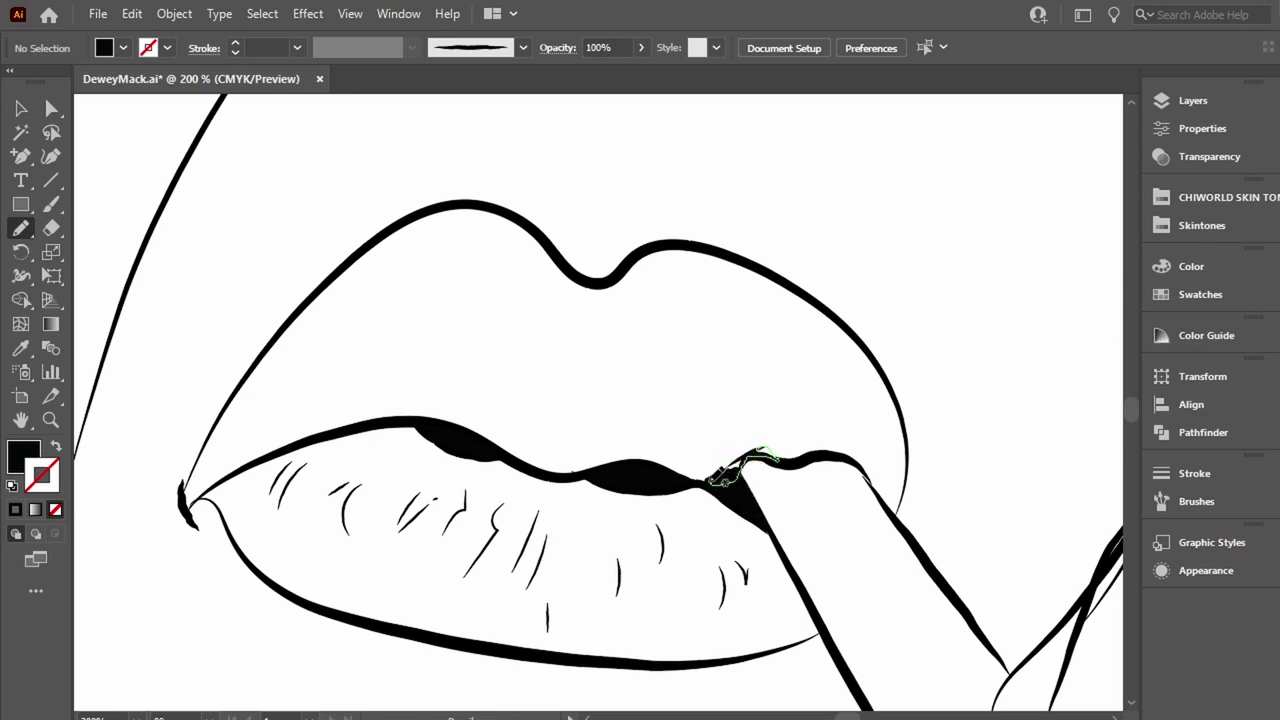
left_click_drag(777, 450, 779, 448)
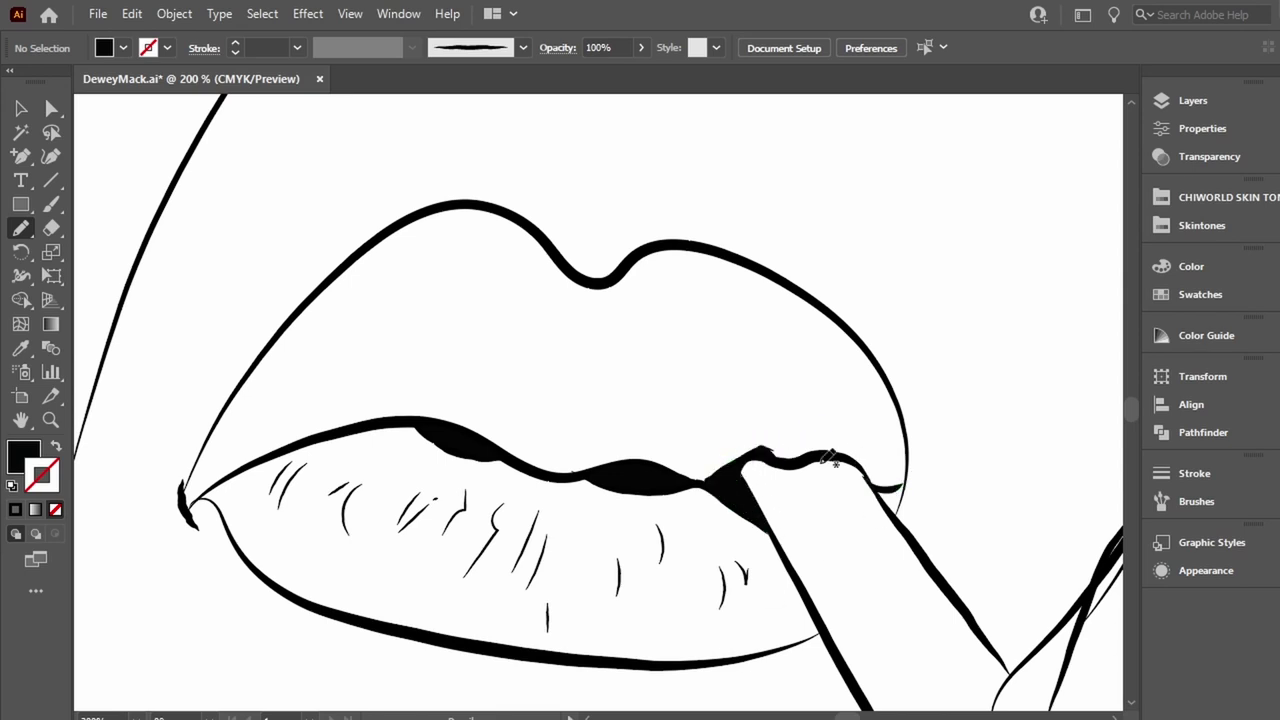
Brush a horizontal black ground line beneath the feet.
scroll(830, 458, "down", 3)
scroll(711, 463, "down", 3)
scroll(590, 505, "down", 10)
scroll(590, 507, "down", 5)
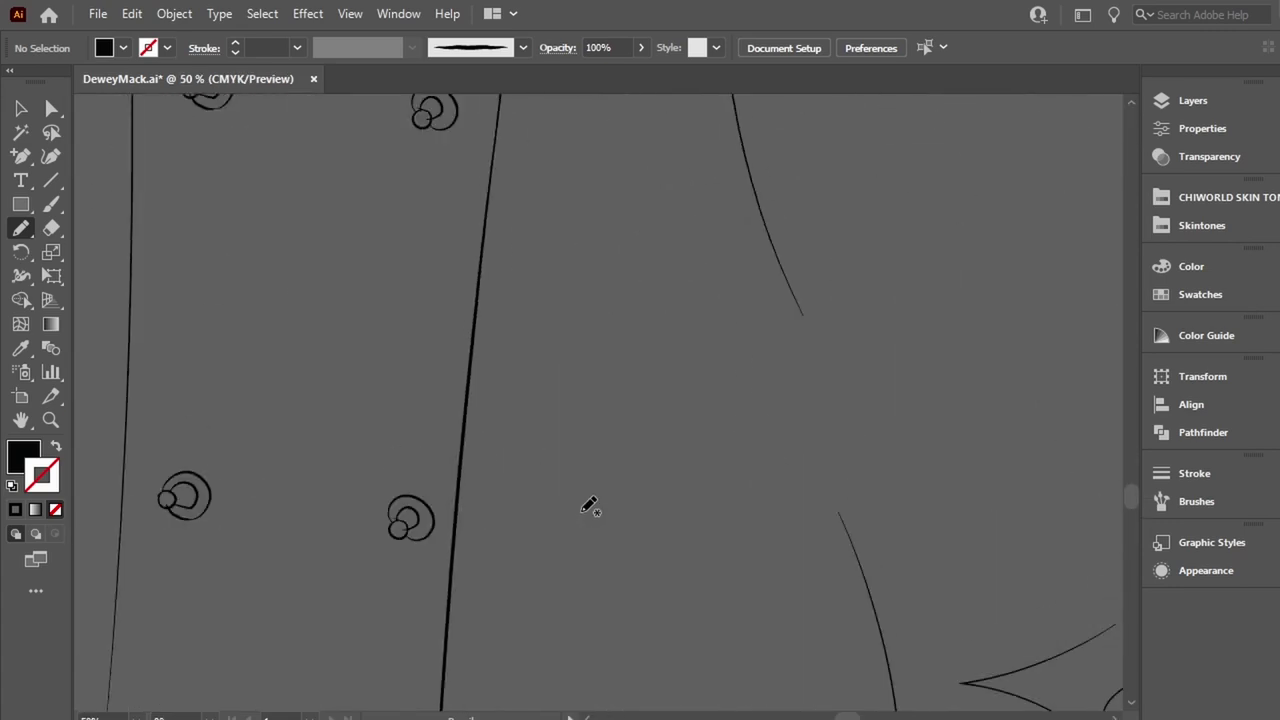
scroll(418, 508, "down", 1)
scroll(434, 477, "down", 5)
scroll(434, 491, "down", 6)
scroll(582, 374, "up", 2)
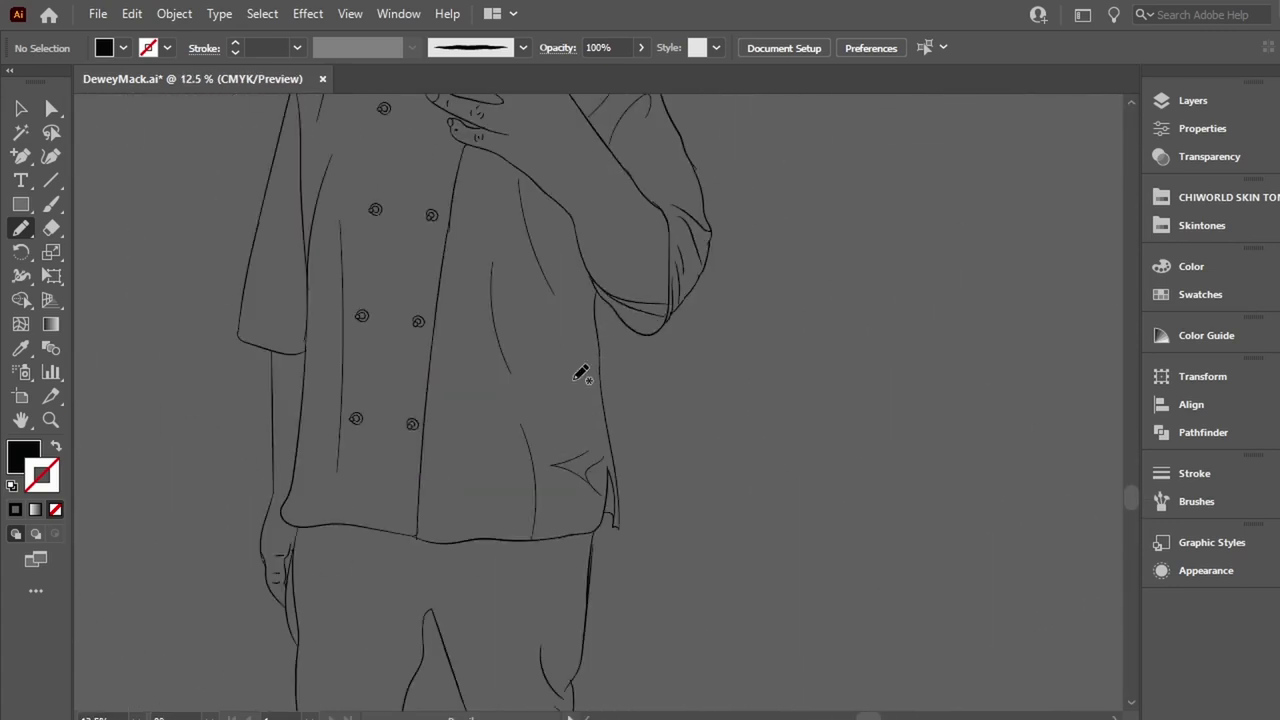
scroll(572, 519, "up", 1)
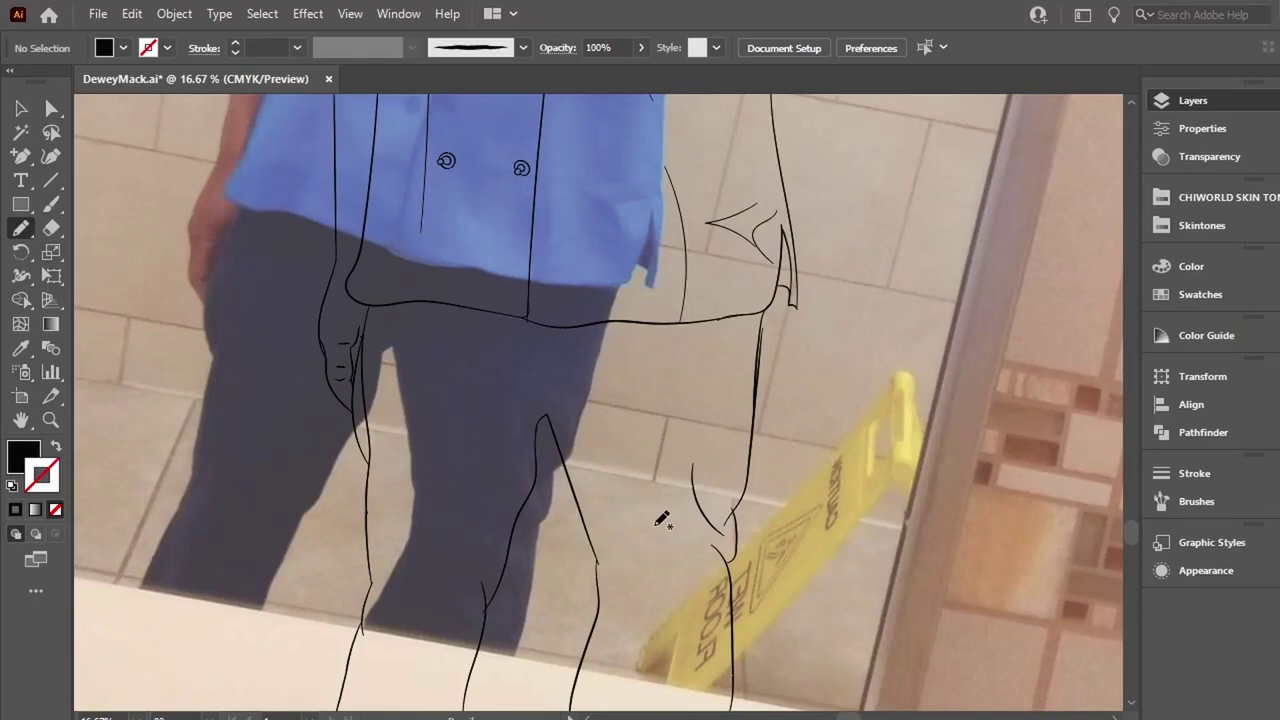
scroll(342, 648, "down", 2)
key("b")
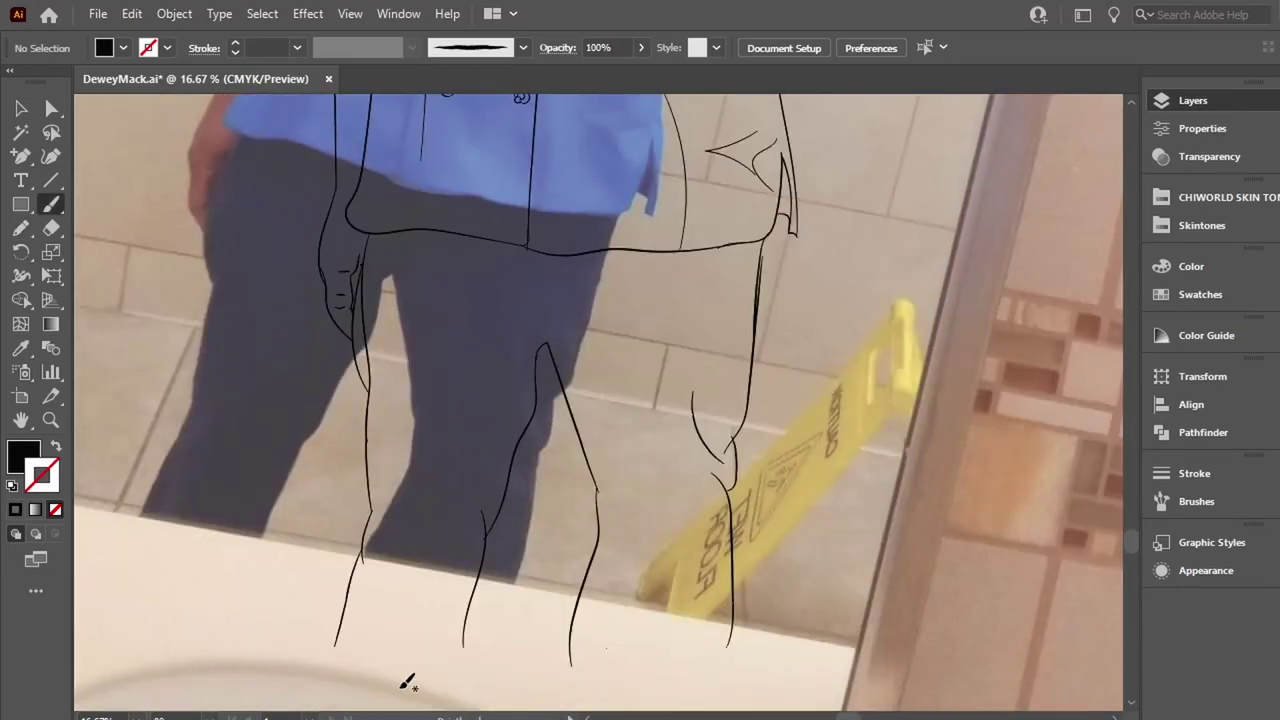
key("shift+x")
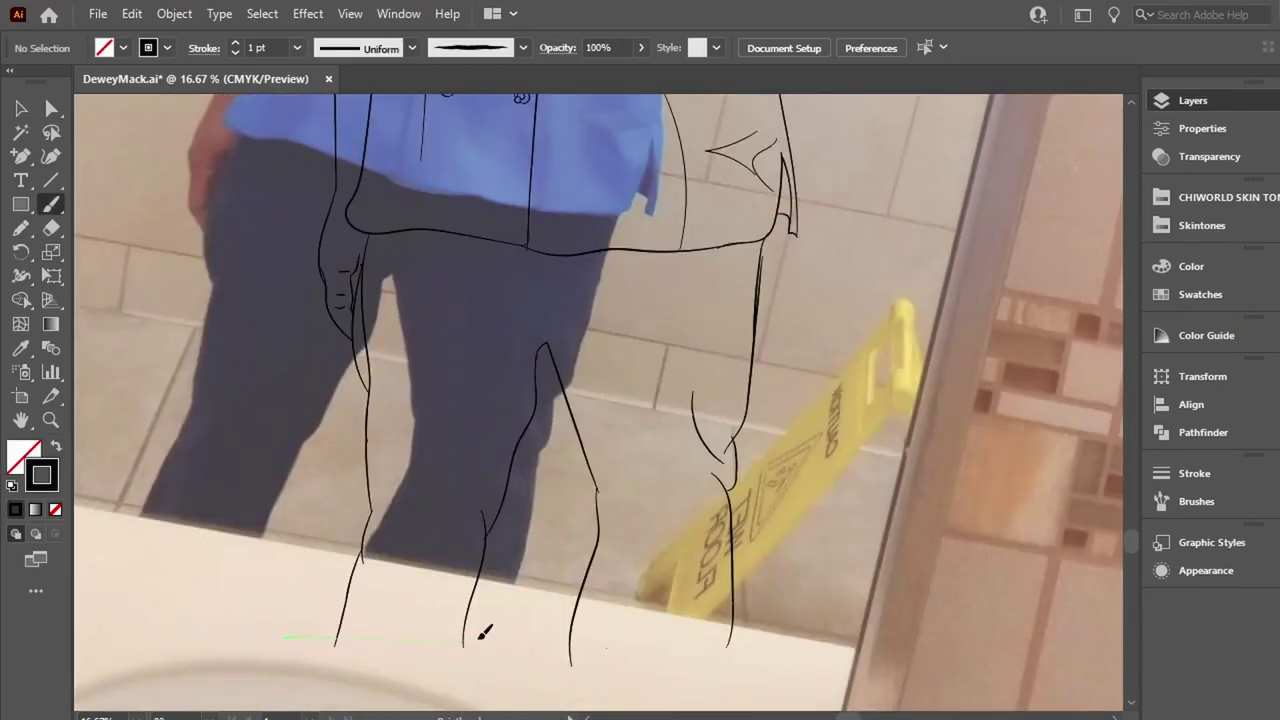
left_click_drag(484, 632, 842, 658)
key("shift+x")
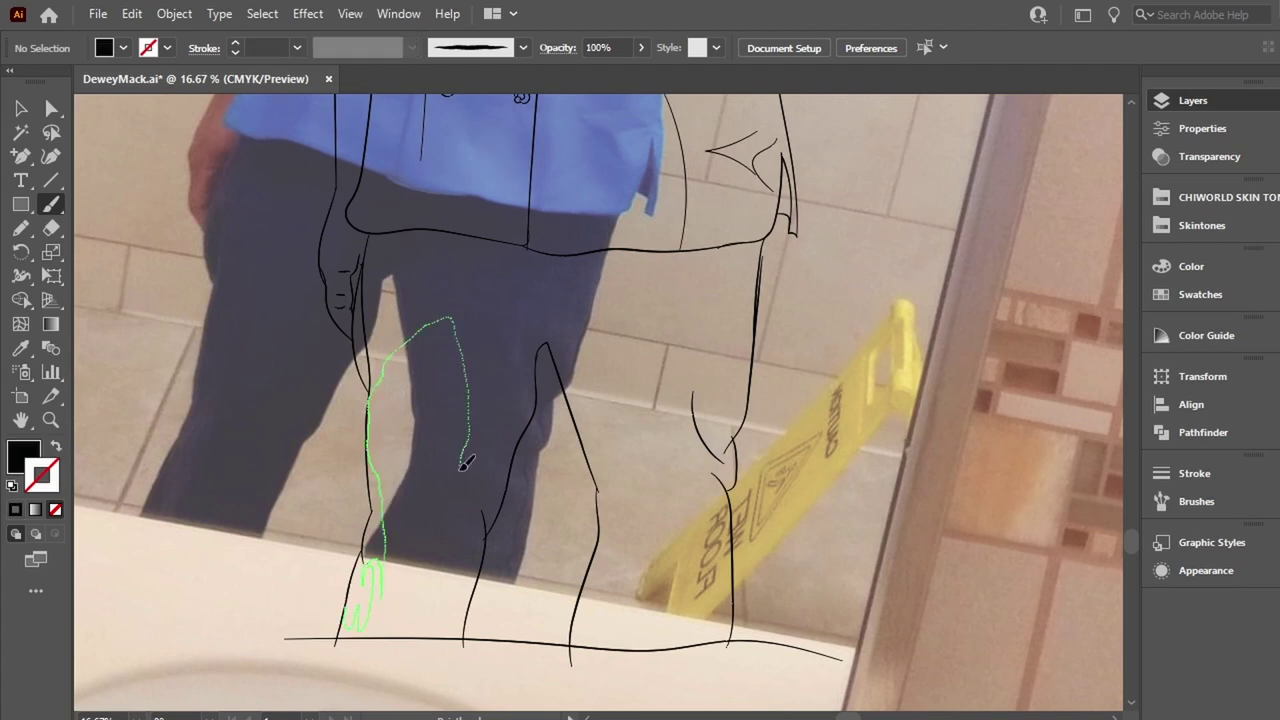
Undo a stray trouser-leg stroke and view the whole figure with the reference photo hidden.
left_click_drag(463, 462, 455, 536)
key("ctrl+z")
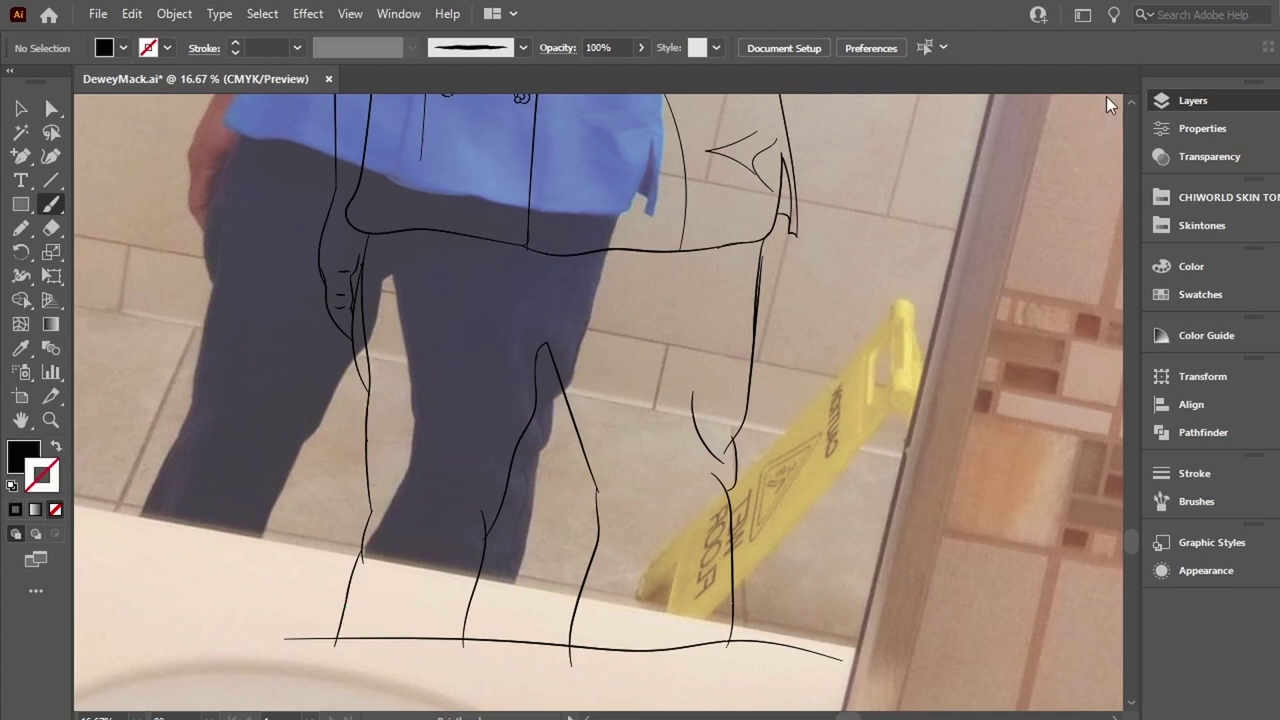
key("ctrl+shift+w")
key("ctrl+minus")
key("ctrl+minus")
key("ctrl+minus")
Delete the stray arm line and redraw it as a smooth Pen curve.
scroll(711, 325, "up", 3)
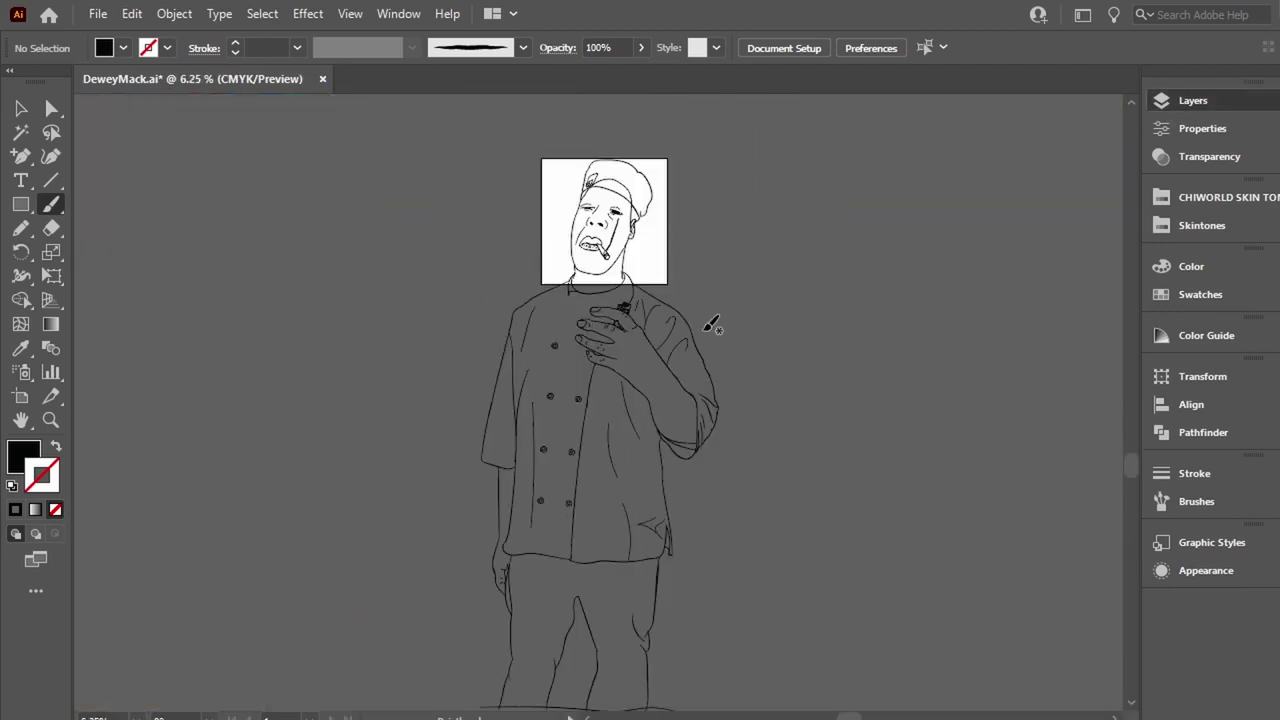
key("ctrl+plus")
key("ctrl+plus")
key("ctrl+plus")
key("ctrl+plus")
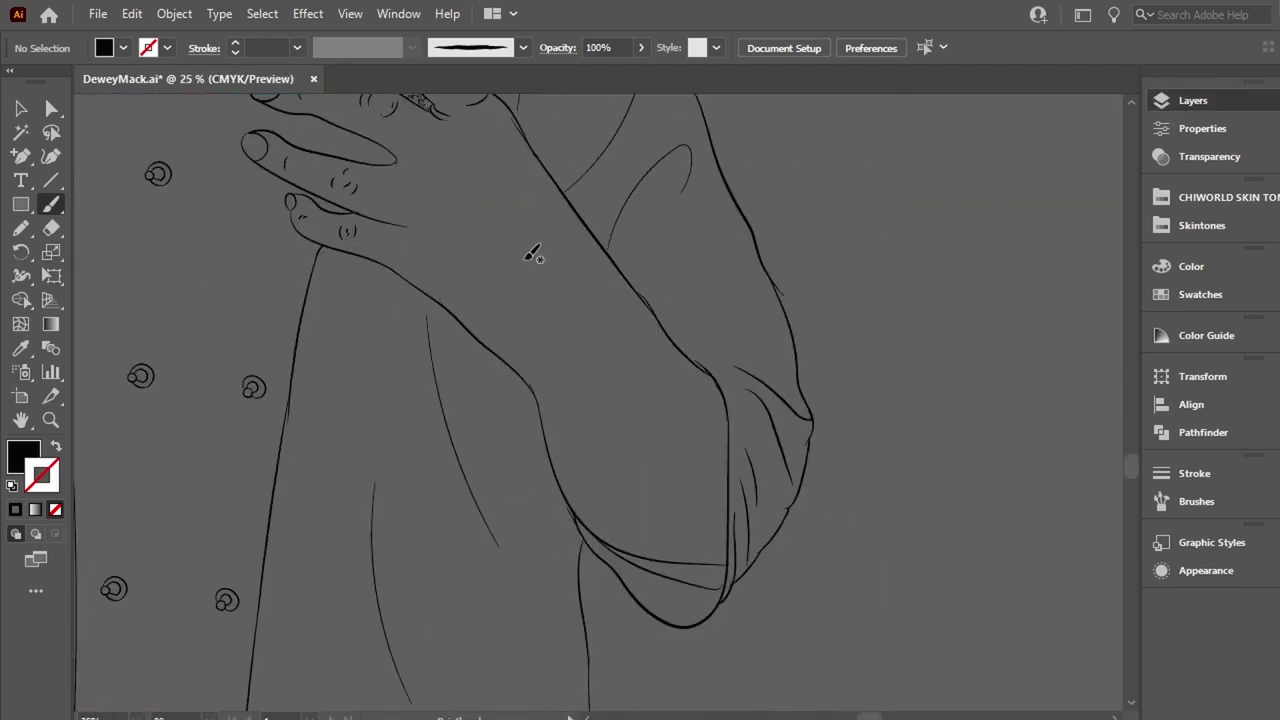
key("v")
left_click(455, 305)
key("Delete")
key("p")
key("ctrl+plus")
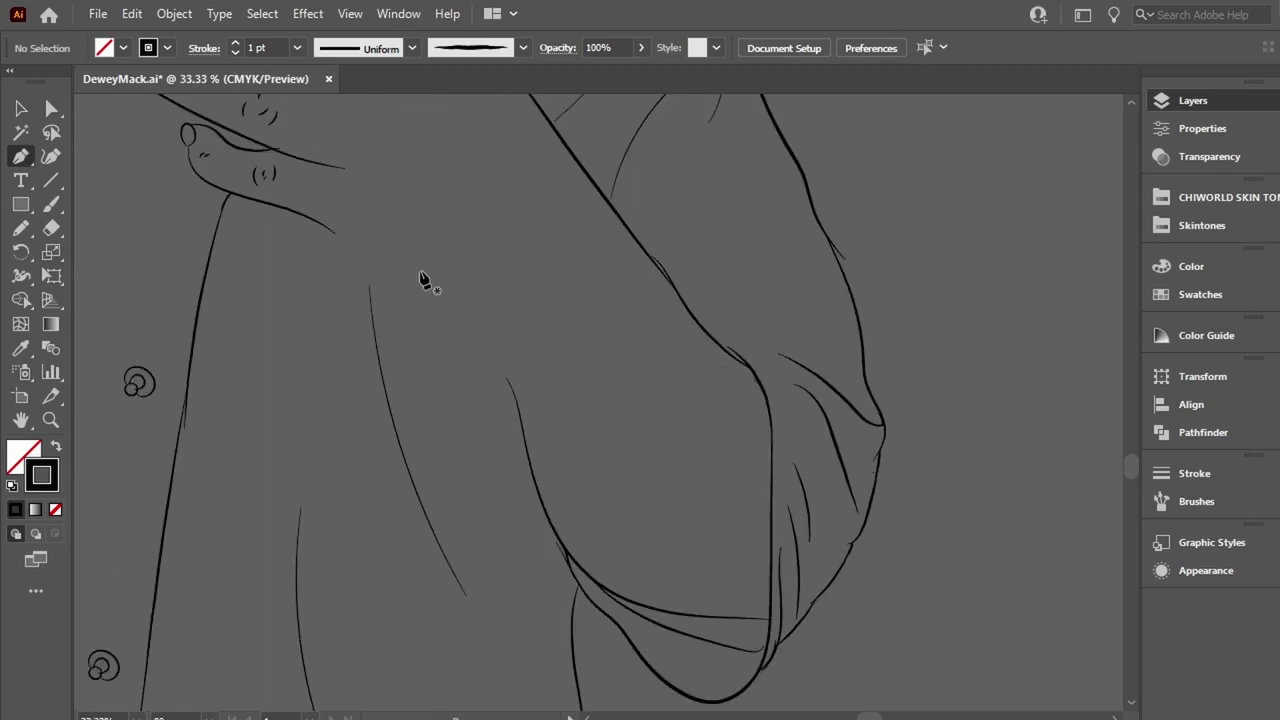
left_click(511, 583)
mouse_move(415, 428)
left_mouse_down()
mouse_move(319, 414)
mouse_move(334, 430)
mouse_move(374, 428)
left_mouse_up()
Reshape the new curve and bend the straight forearm segment into a curve.
key("a")
left_click(322, 440)
left_click(366, 471)
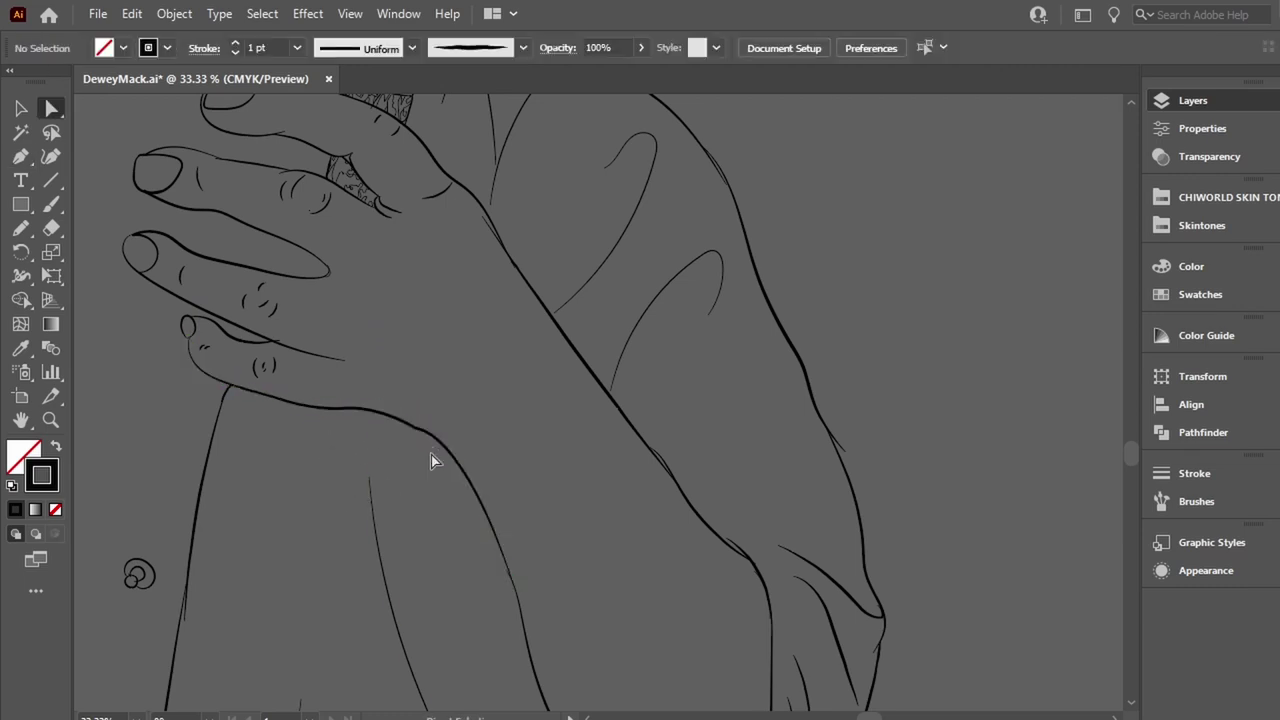
key("ctrl+minus")
key("ctrl+minus")
left_click(597, 404)
key("ctrl+plus")
key("ctrl+plus")
key("ctrl+plus")
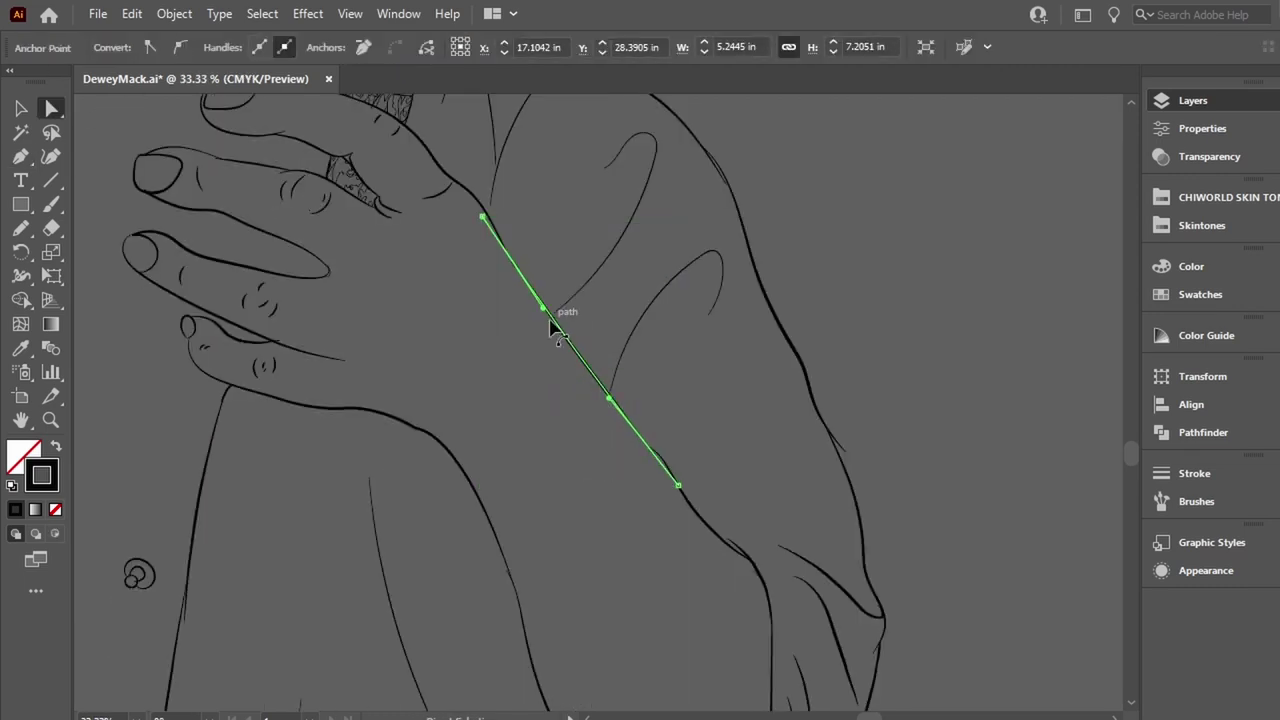
mouse_move(548, 318)
left_mouse_down()
mouse_move(531, 349)
mouse_move(669, 380)
mouse_move(634, 409)
left_mouse_up()
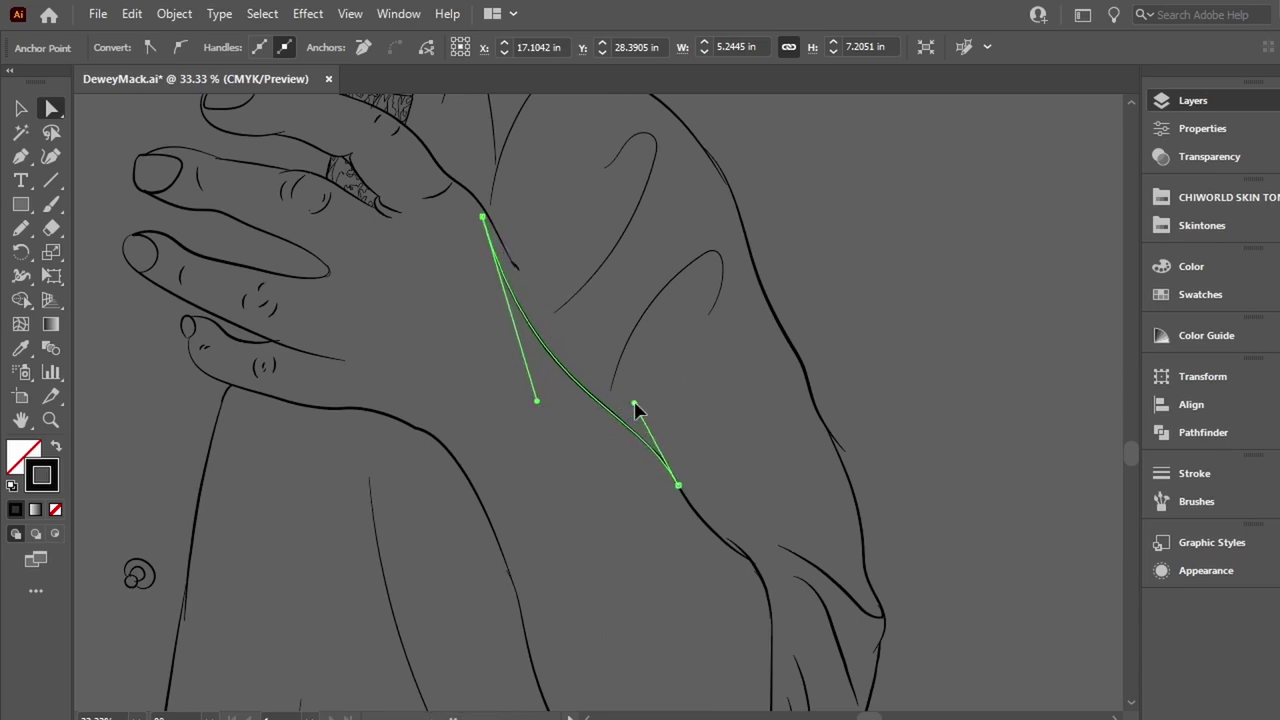
left_click(548, 283)
Adjust the wrist contour and the lower finger outline's shape.
left_click(505, 282)
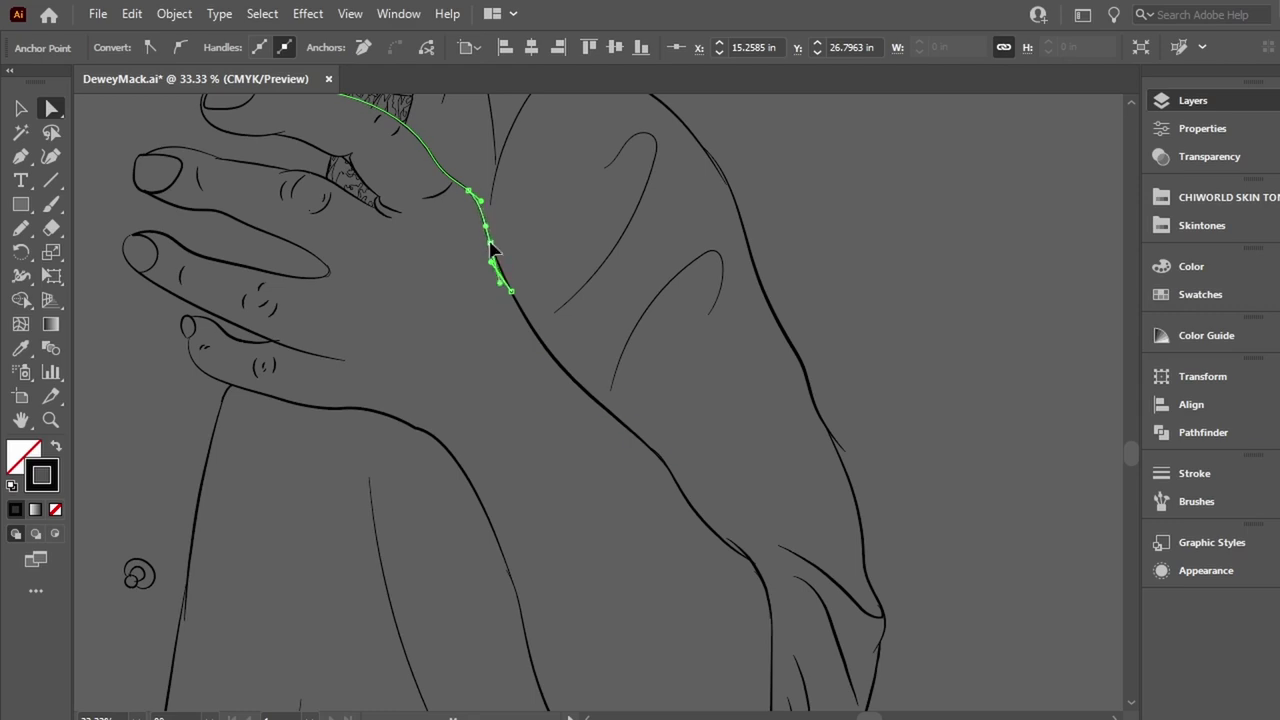
scroll(494, 244, "up", 2)
left_click(345, 450)
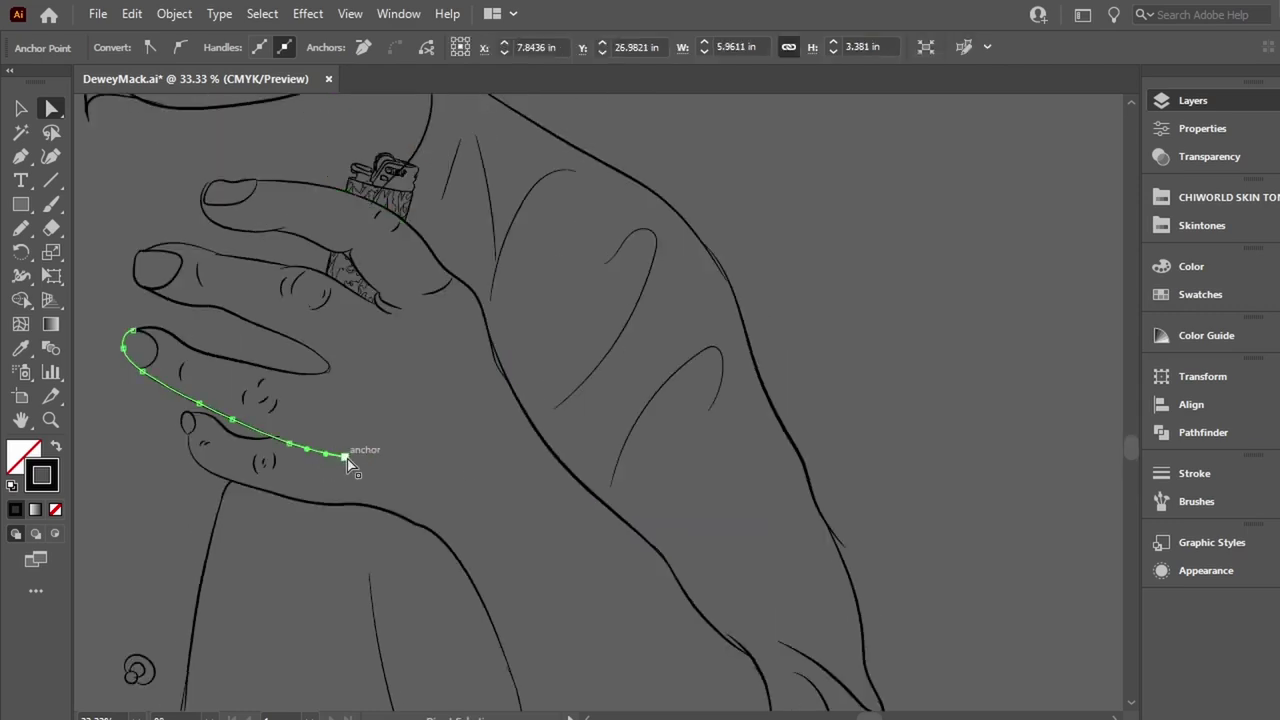
left_click(274, 445)
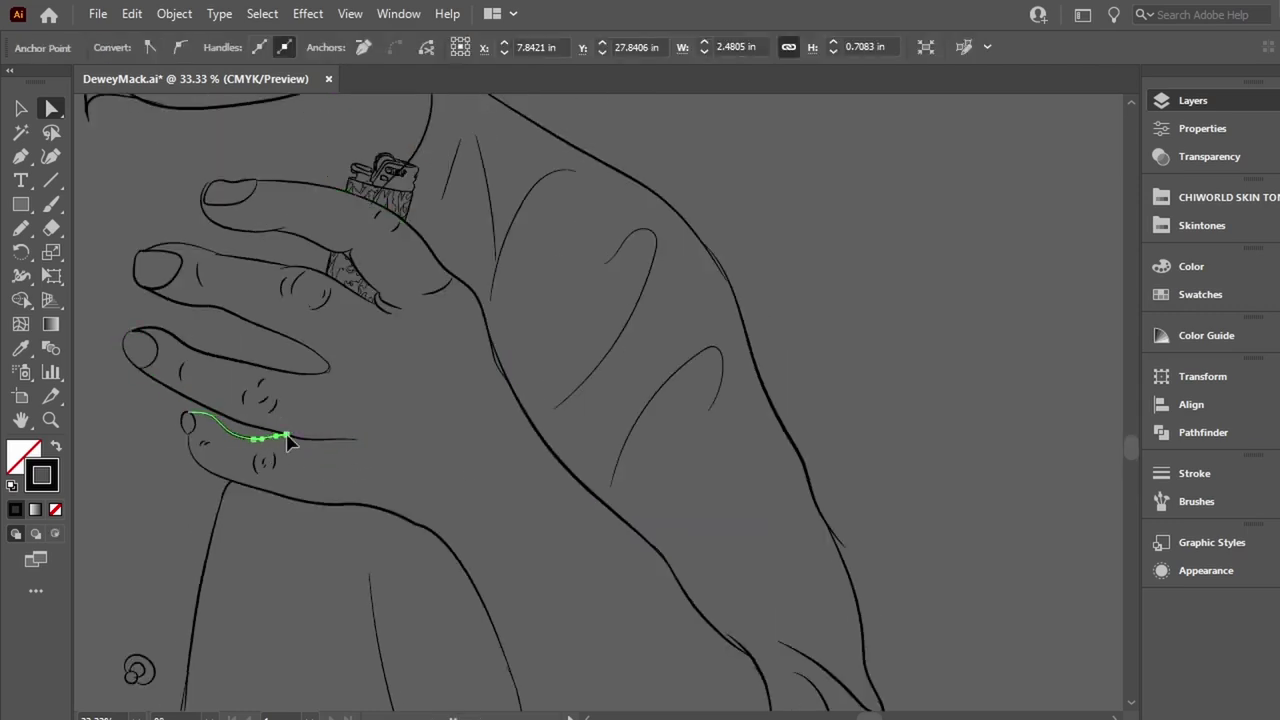
left_click(453, 511)
scroll(453, 511, "up", 7)
scroll(534, 297, "up", 4)
scroll(534, 297, "left", 3)
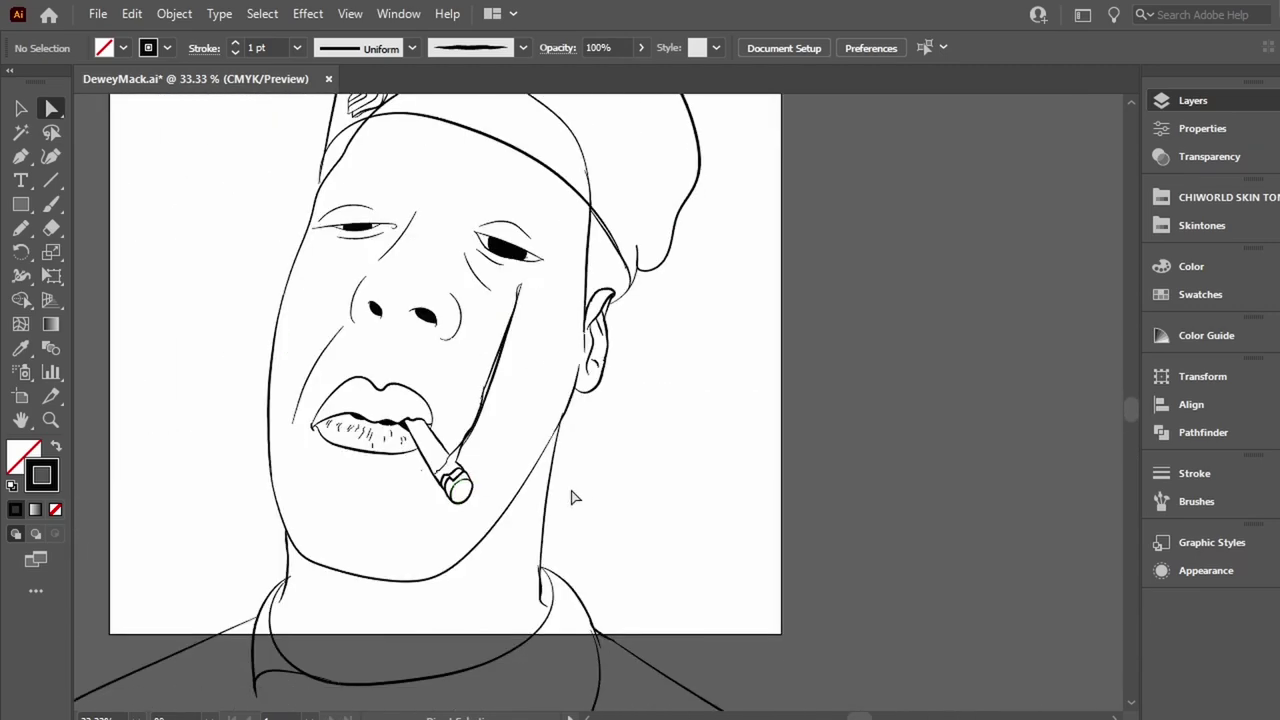
Select and deselect all the figure's paths to check the artwork.
scroll(572, 497, "up", 1)
scroll(845, 586, "down", 7)
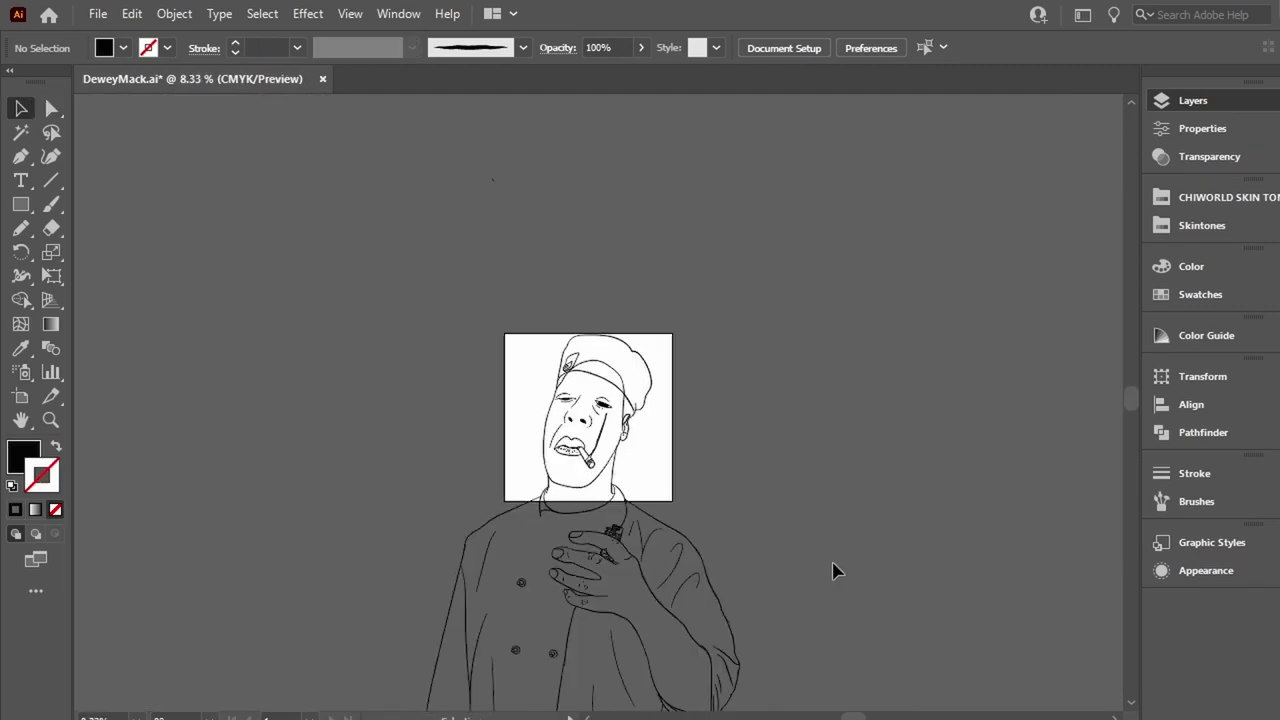
left_click_drag(524, 270, 675, 642)
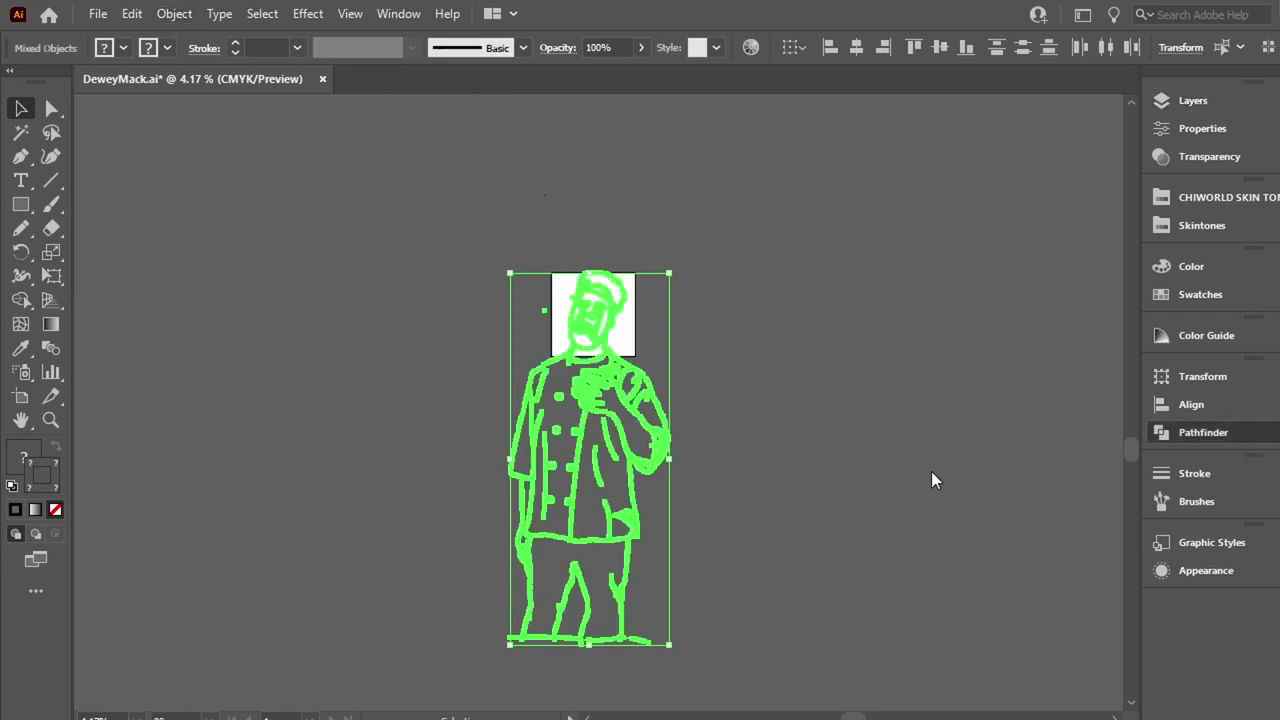
left_click(712, 350)
scroll(712, 350, "up", 8)
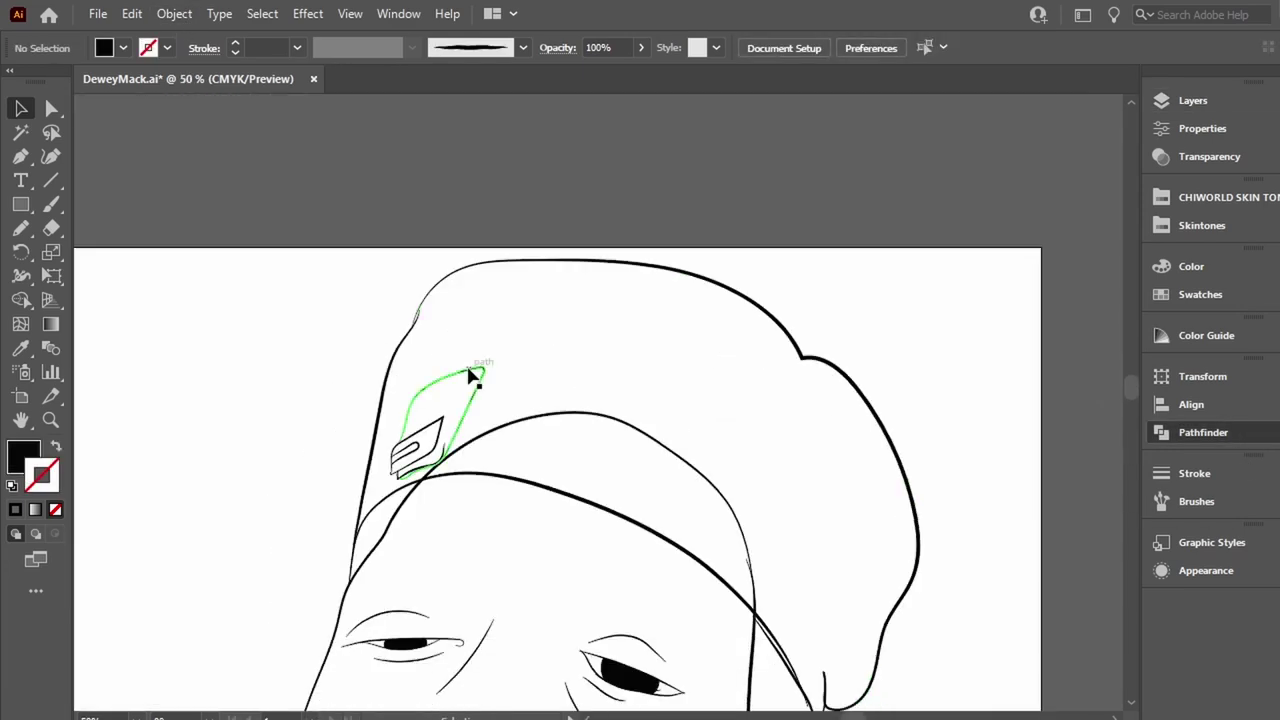
key("ctrl+a")
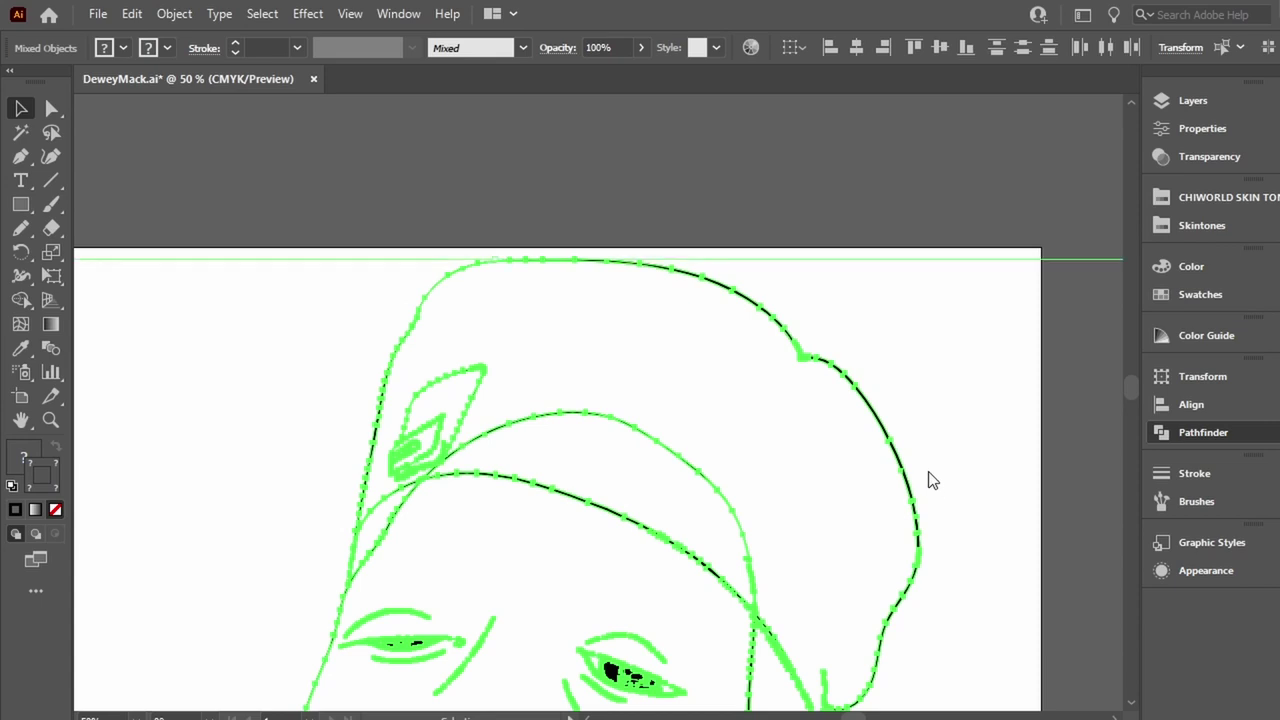
key("ctrl+shift+a")
Isolate the Line Work group for editing, then exit isolation and deselect.
key("a")
key("ctrl+a")
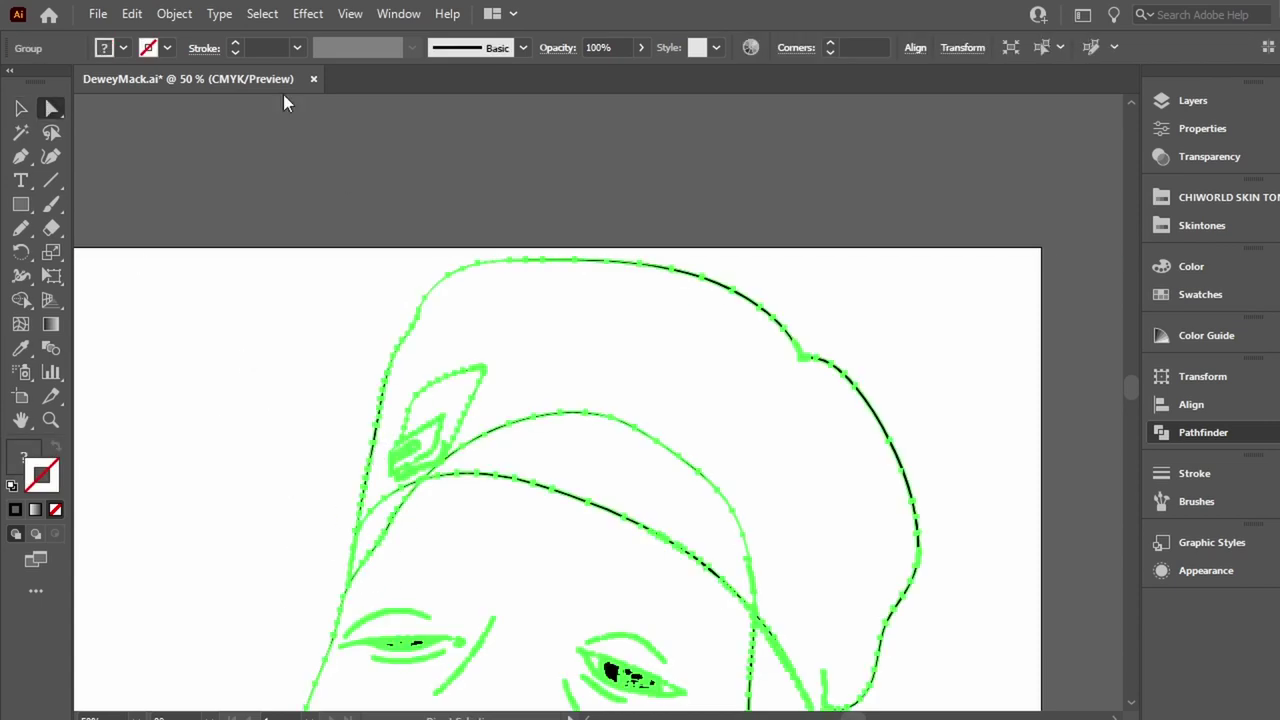
double_click(758, 313)
scroll(509, 443, "down", 5)
scroll(509, 443, "down", 1)
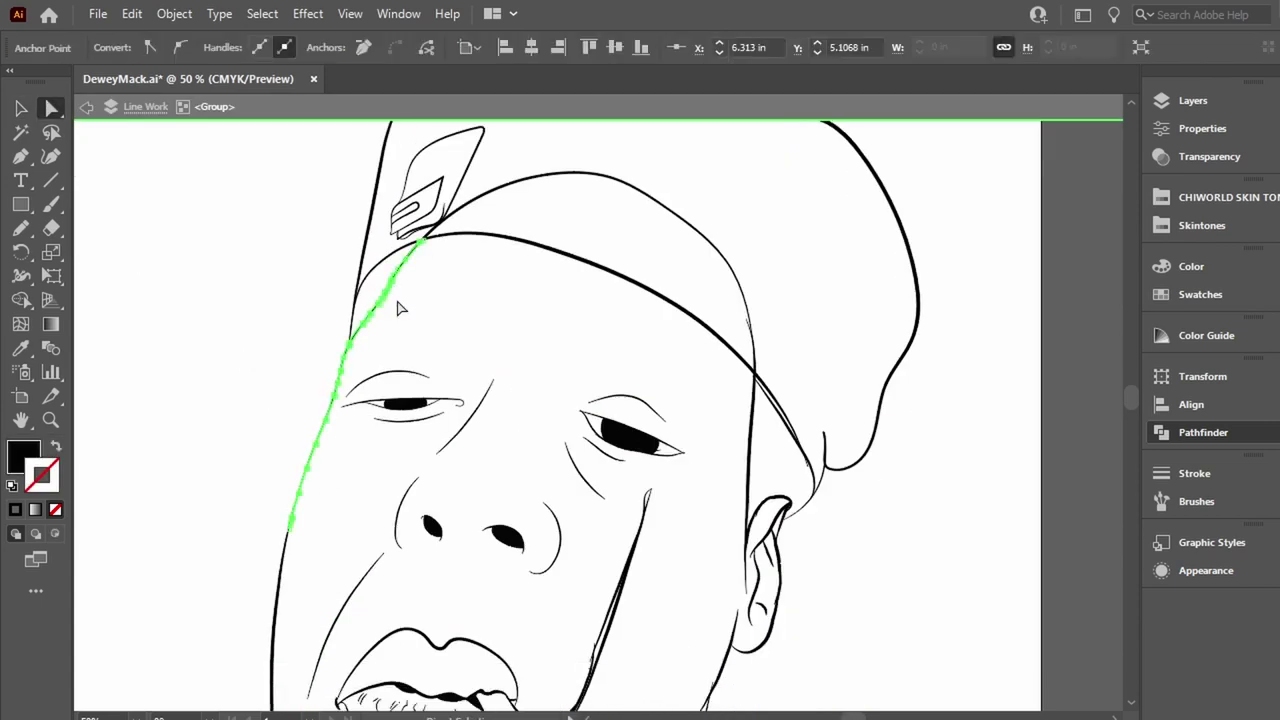
key("Escape")
key("ctrl+a")
key("ctrl+shift+a")
Toggle the reference photo and move to the cap tag's crossing outlines with Scissors ready.
key("ctrl+shift+w")
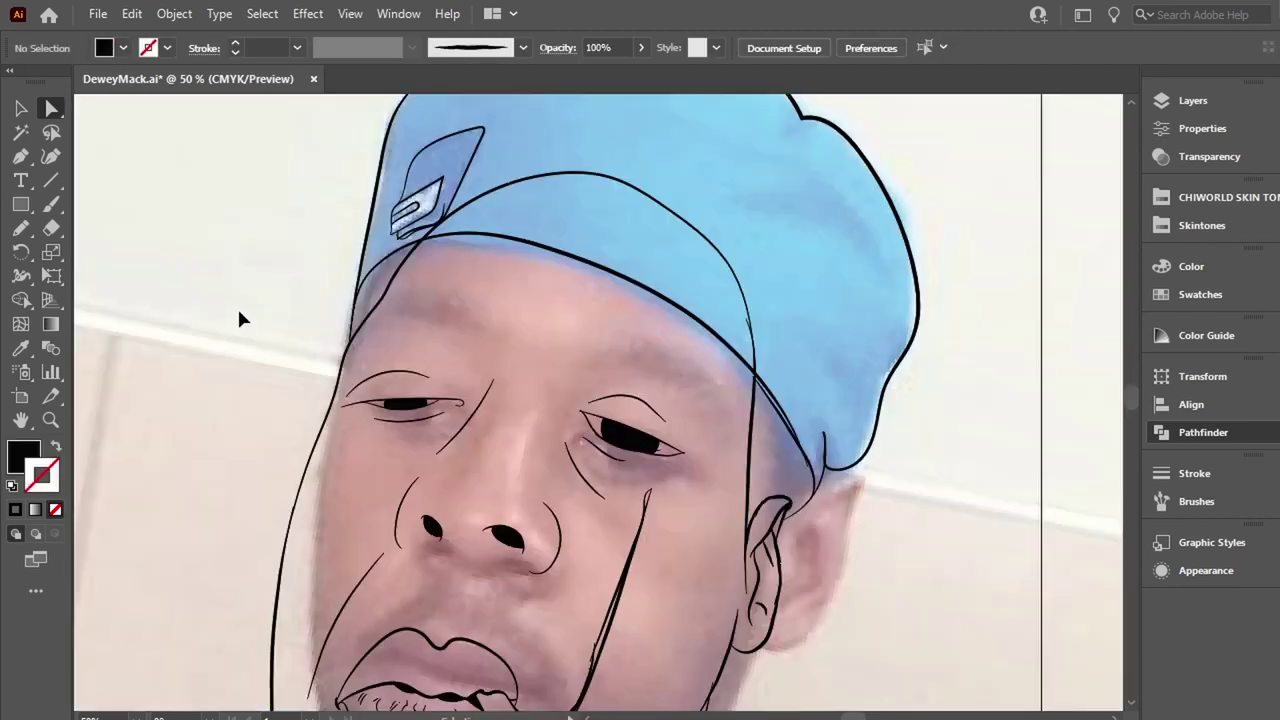
key("ctrl+shift+w")
scroll(400, 340, "down", 3)
scroll(400, 340, "up", 3)
scroll(385, 303, "up", 3)
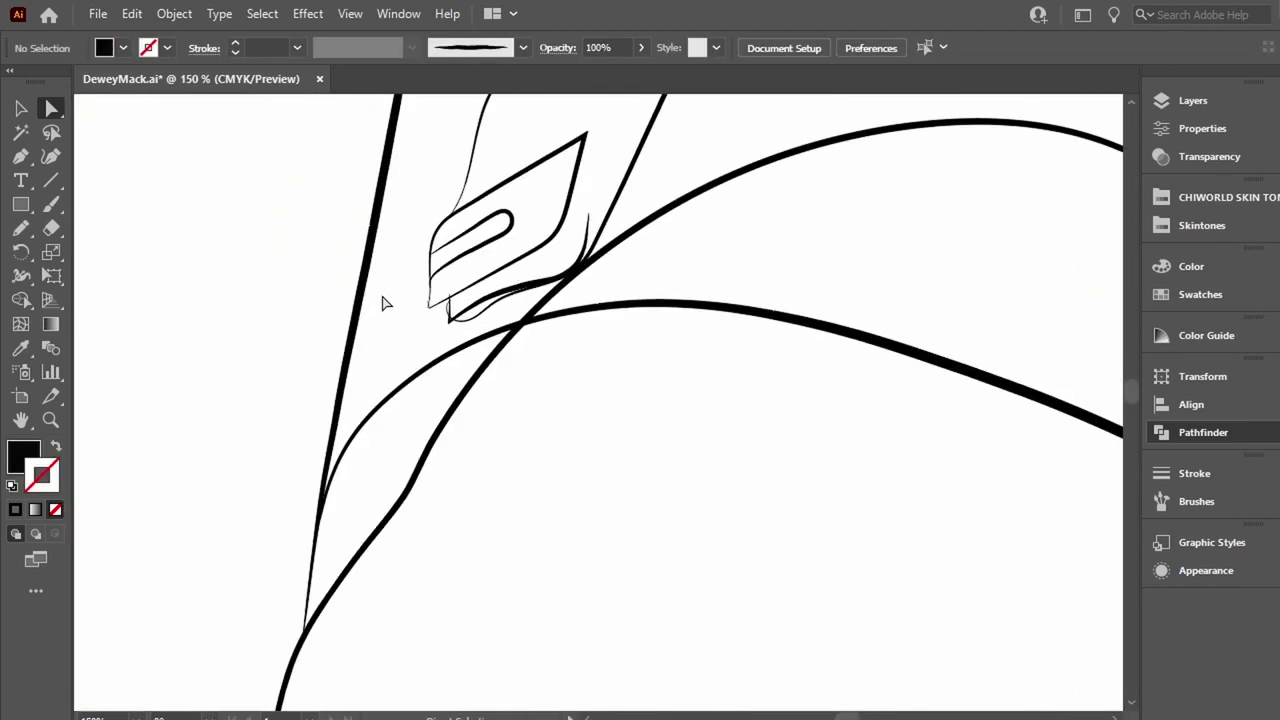
key("c")
scroll(523, 354, "up", 1)
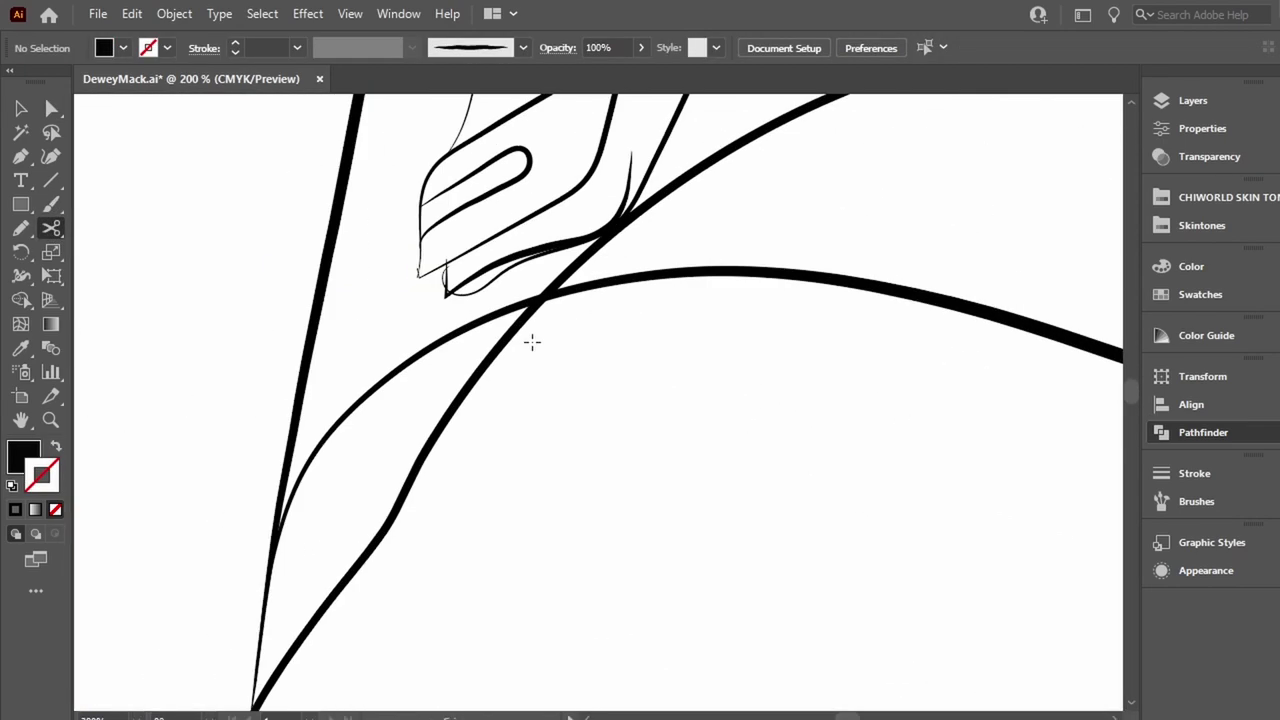
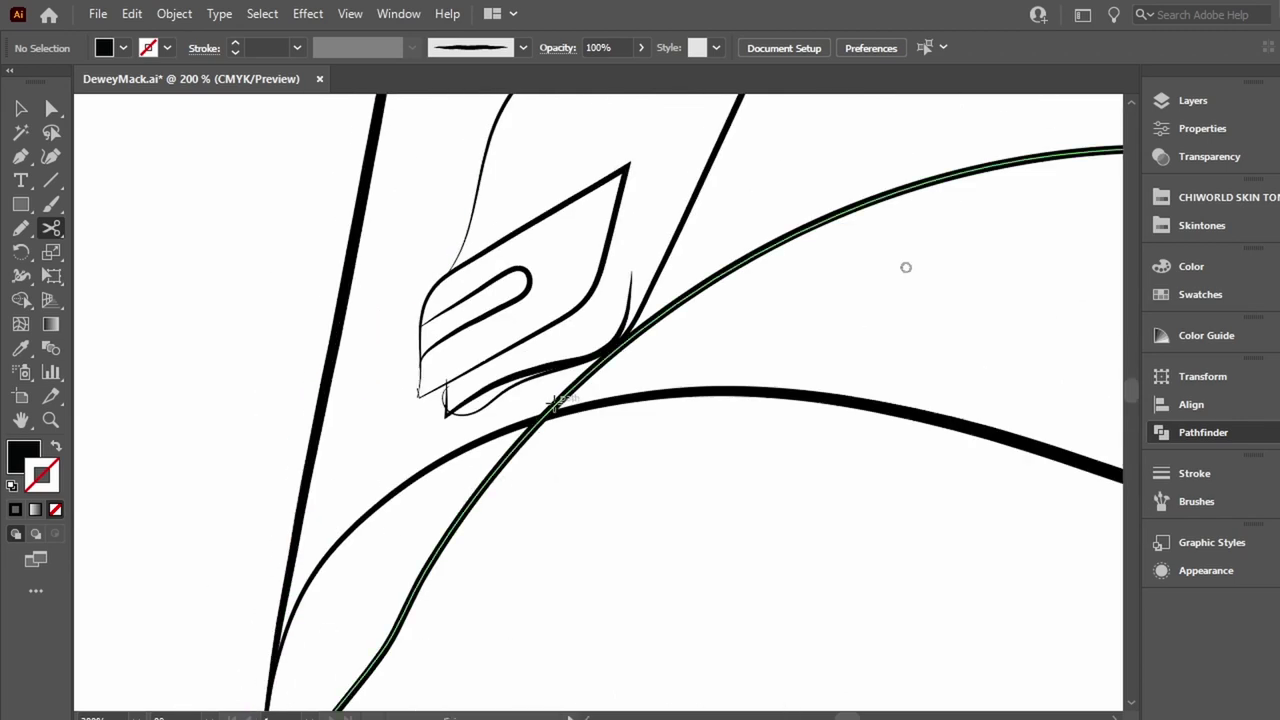
Cut the outline stroke with the Scissors at the crossing point and at its other end.
left_click(560, 355)
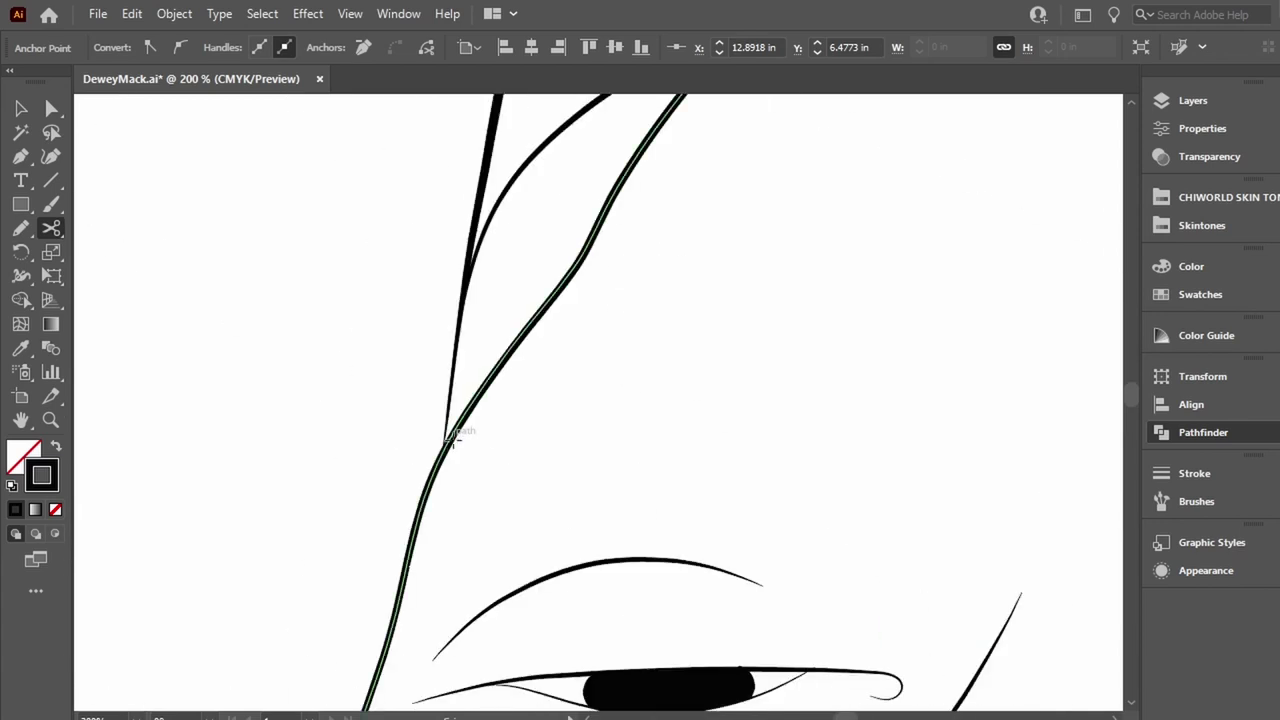
left_click(448, 445)
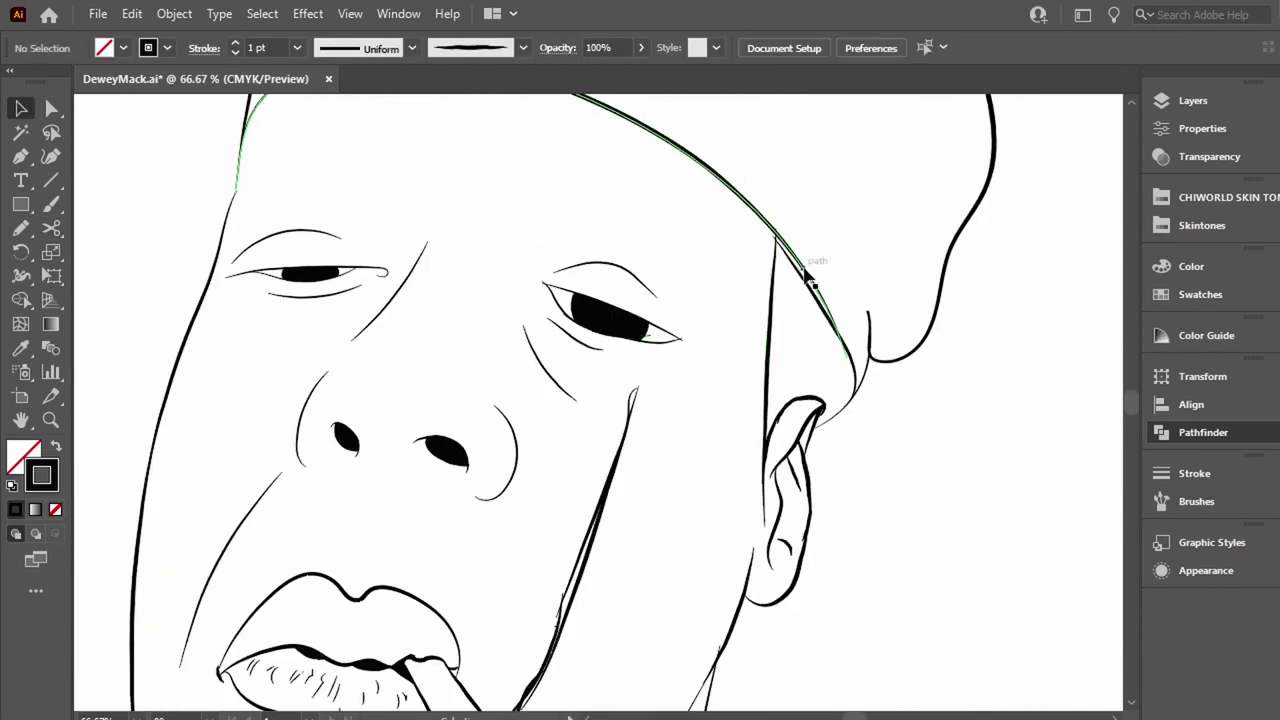
scroll(668, 605, "down", 5)
scroll(677, 526, "down", 3)
scroll(320, 434, "down", 3)
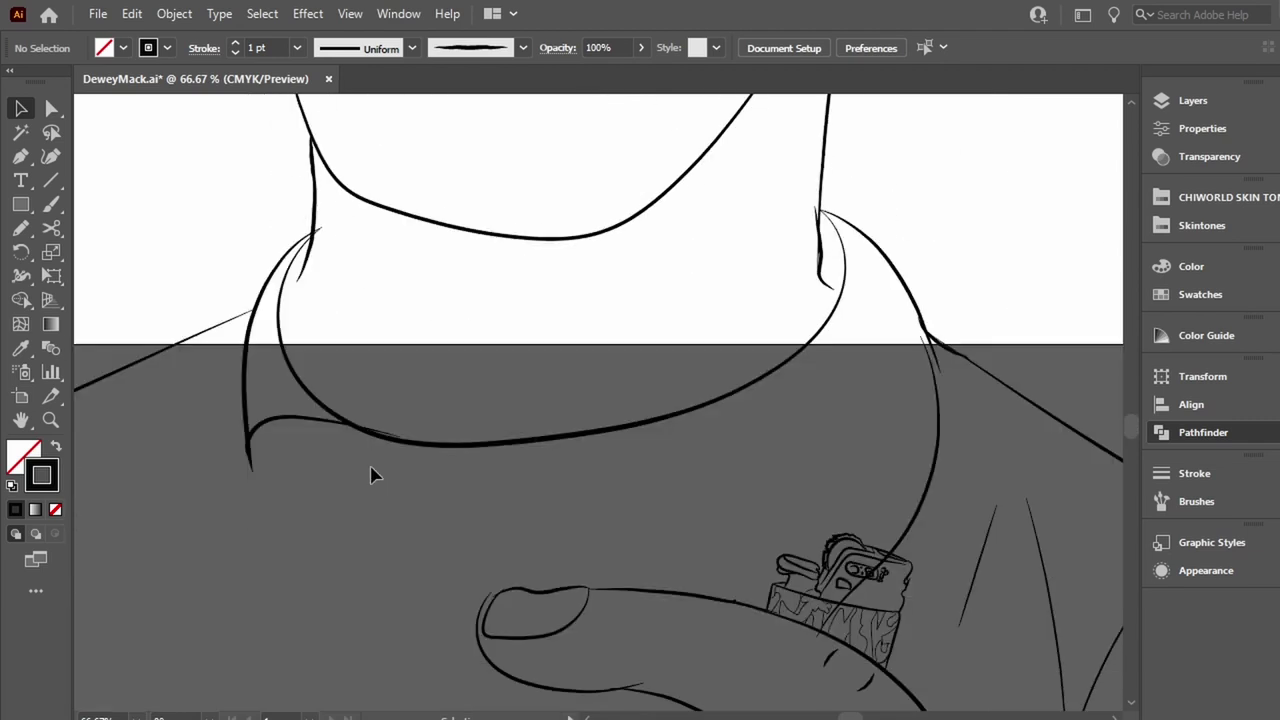
scroll(436, 270, "up", 1)
Erase the overshooting ends of the left collar line and the inner collar curve.
left_click(446, 268)
key("ctrl+plus")
key("ctrl+plus")
key("ctrl+plus")
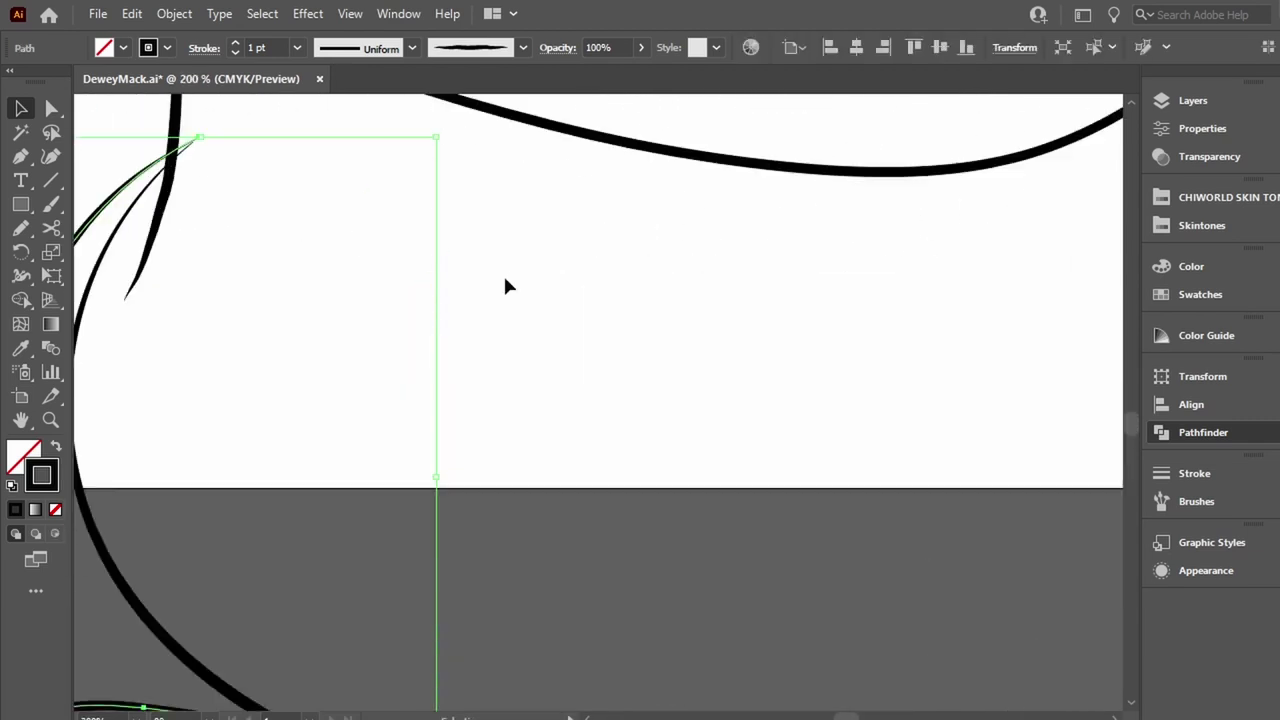
scroll(300, 260, "down", 3)
left_click(51, 228)
left_click_drag(445, 425, 292, 394)
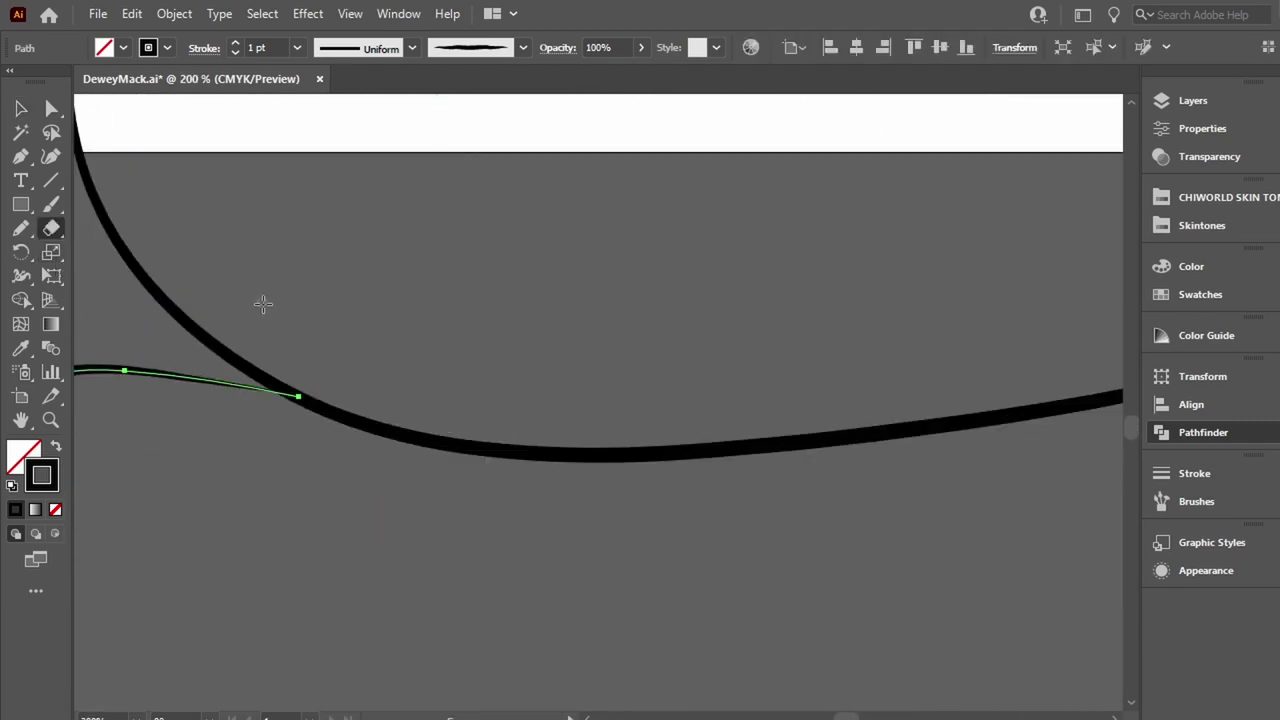
scroll(437, 388, "up", 5)
scroll(437, 388, "right", 5)
left_click(343, 334, "ctrl")
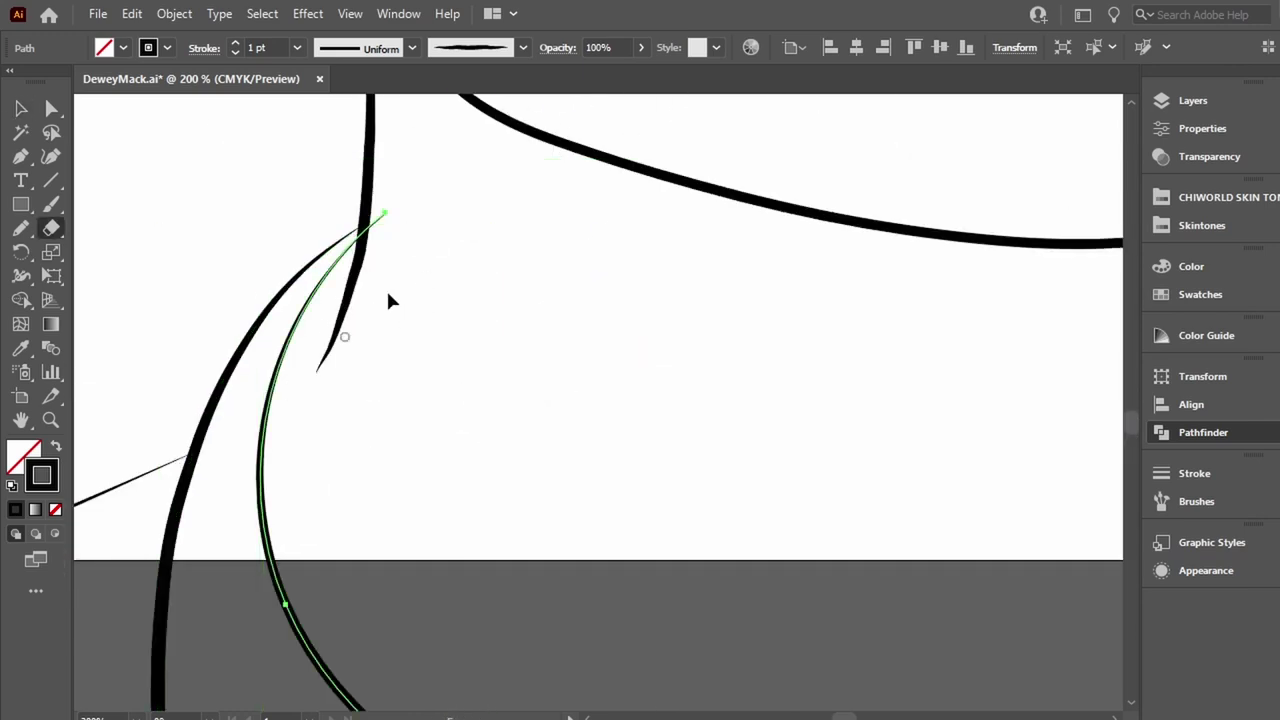
scroll(380, 240, "down", 5)
scroll(386, 240, "down", 5)
scroll(386, 240, "down", 3)
Erase the lower part of the curve crossing the lighter.
key("v")
left_click(762, 172)
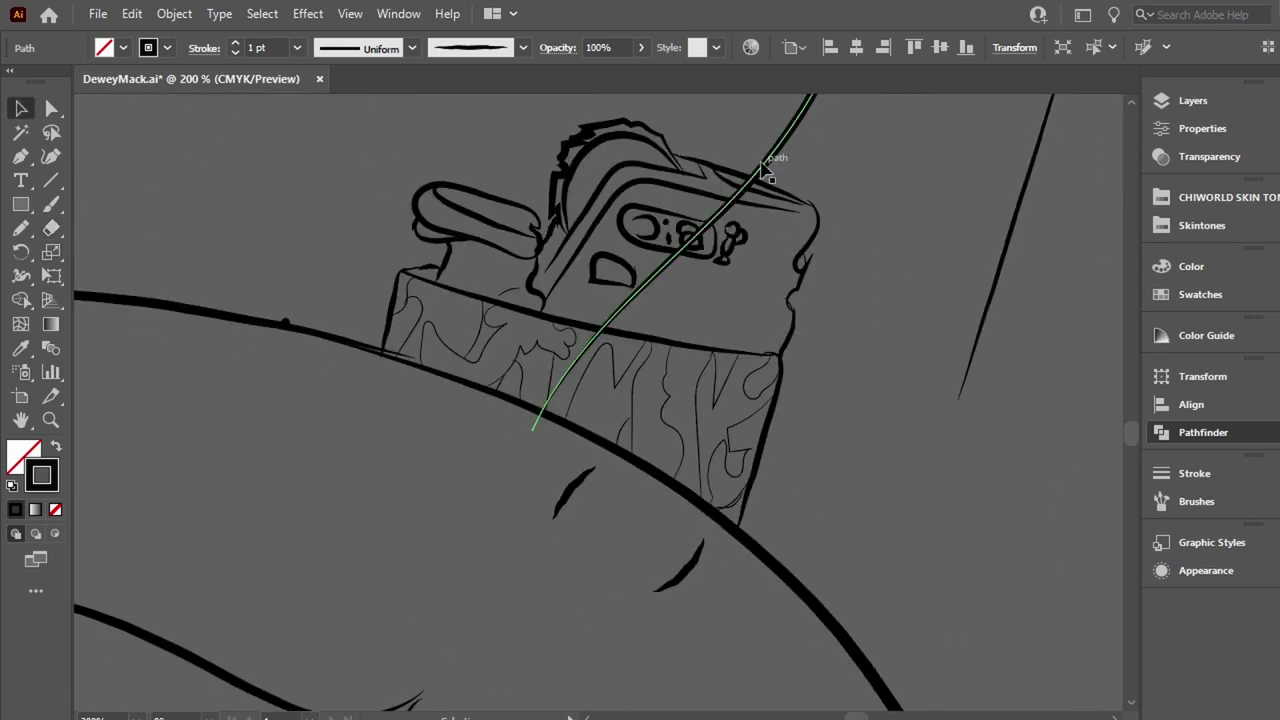
key("shift+e")
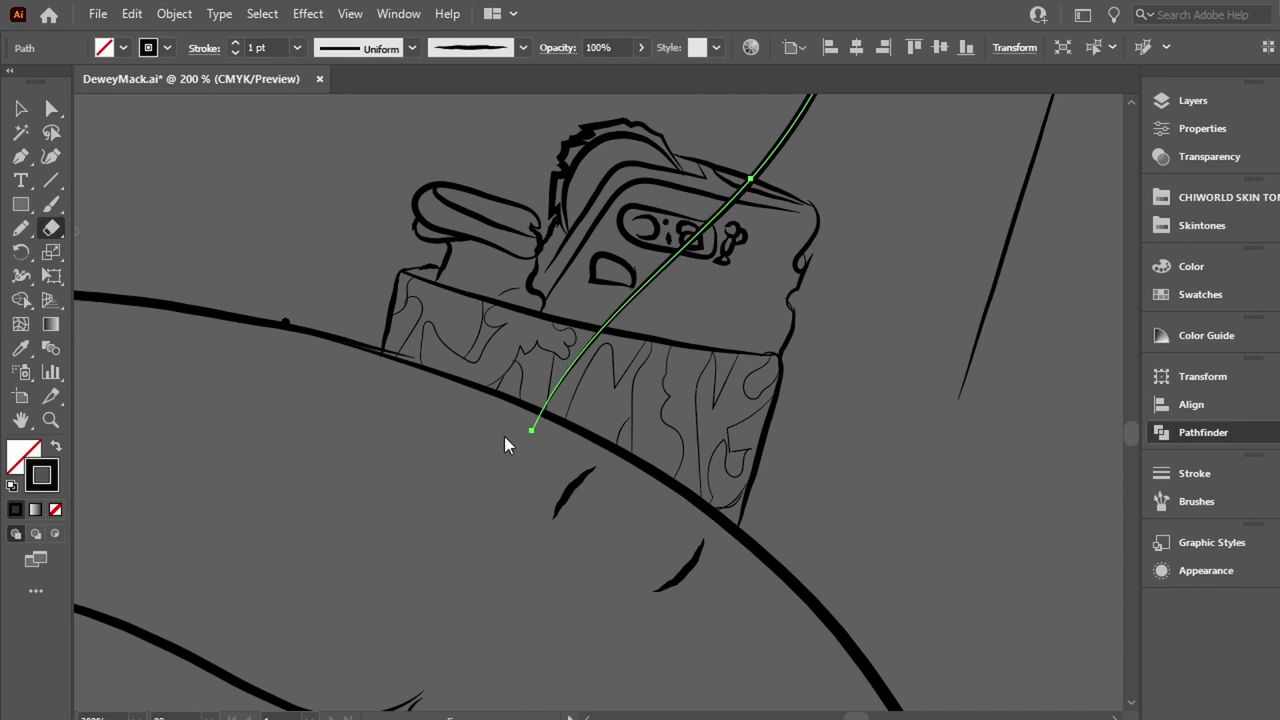
left_click_drag(532, 432, 750, 182)
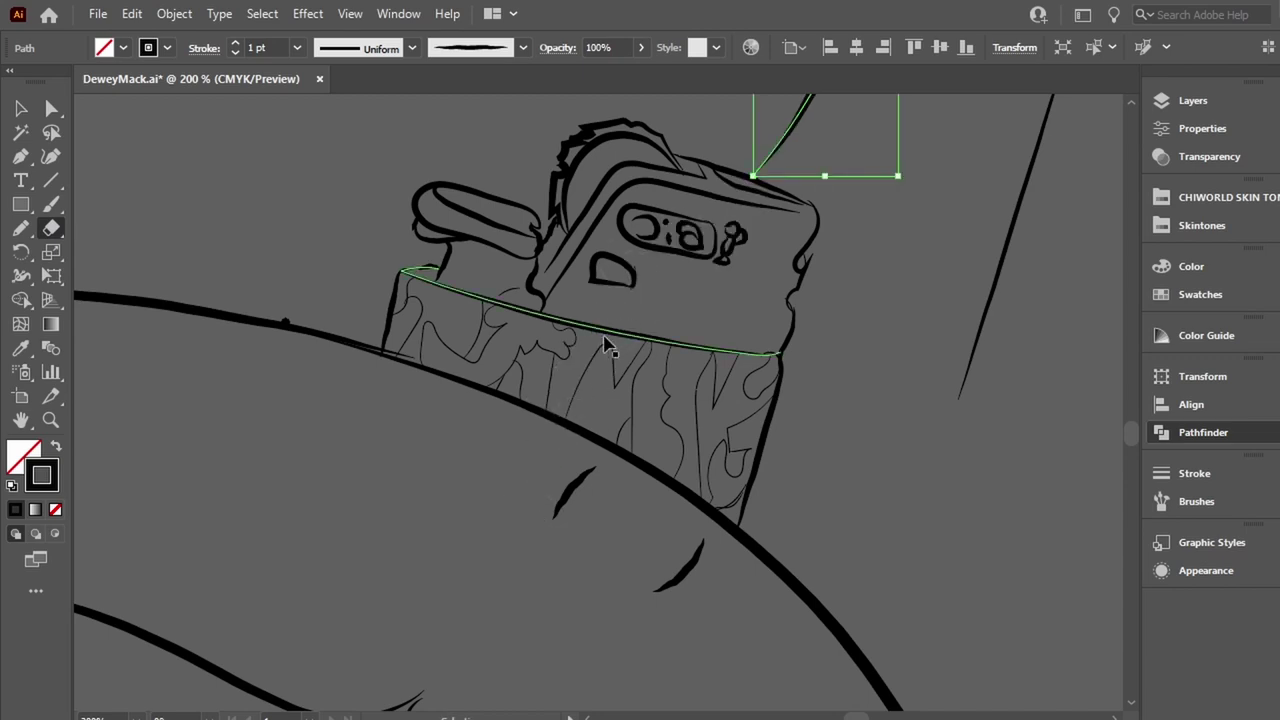
scroll(600, 343, "down", 5, "alt")
Erase the overshooting upper tip of the first shirt fold line.
scroll(594, 314, "down", 5)
scroll(600, 330, "up", 3, "alt")
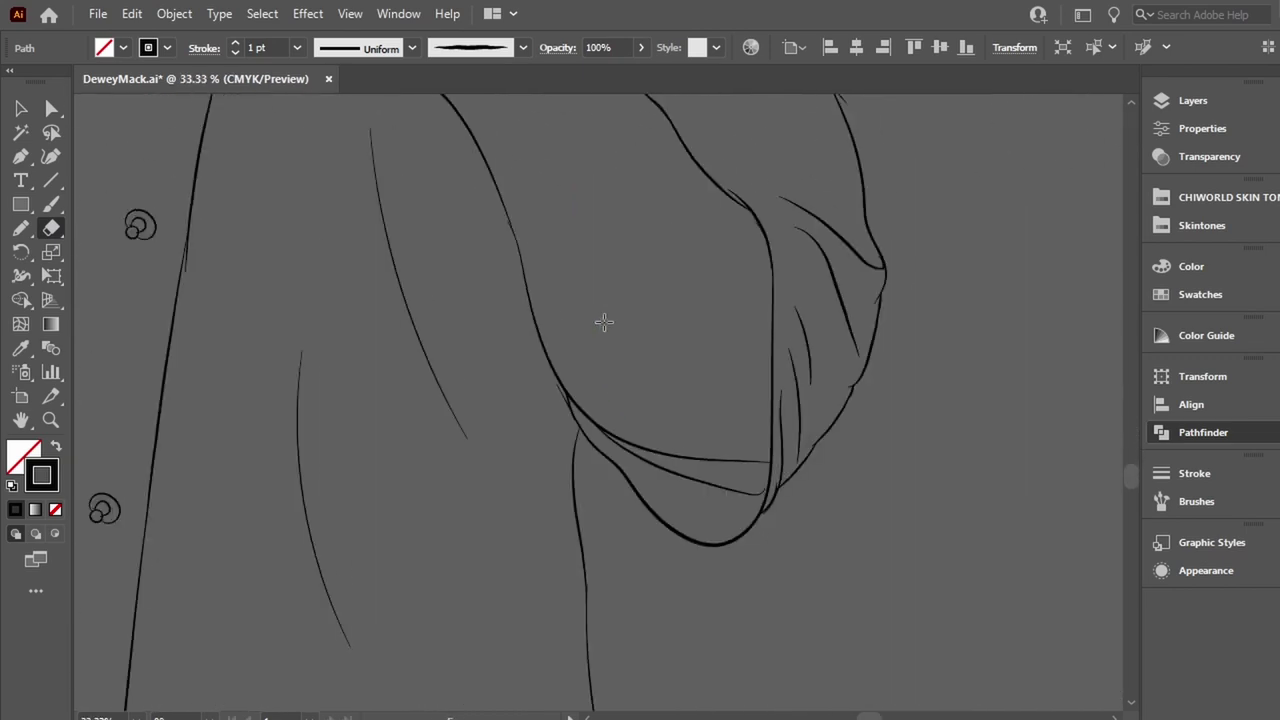
scroll(534, 466, "up", 2, "alt")
left_click(534, 466, "ctrl")
scroll(662, 352, "down", 1)
left_click_drag(468, 262, 500, 343)
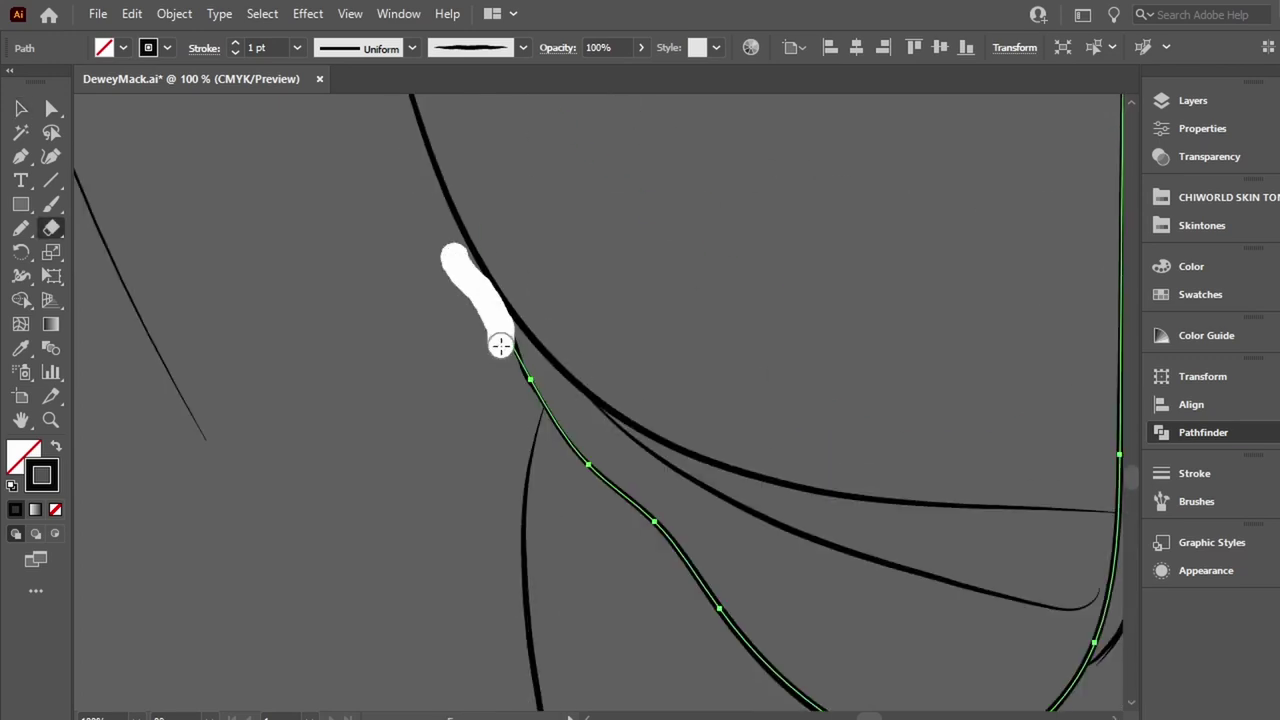
scroll(674, 126, "right", 4)
Erase the lower end of the vertical fold line.
key("v")
scroll(757, 129, "down", 5)
scroll(745, 343, "up", 3)
left_click(745, 343)
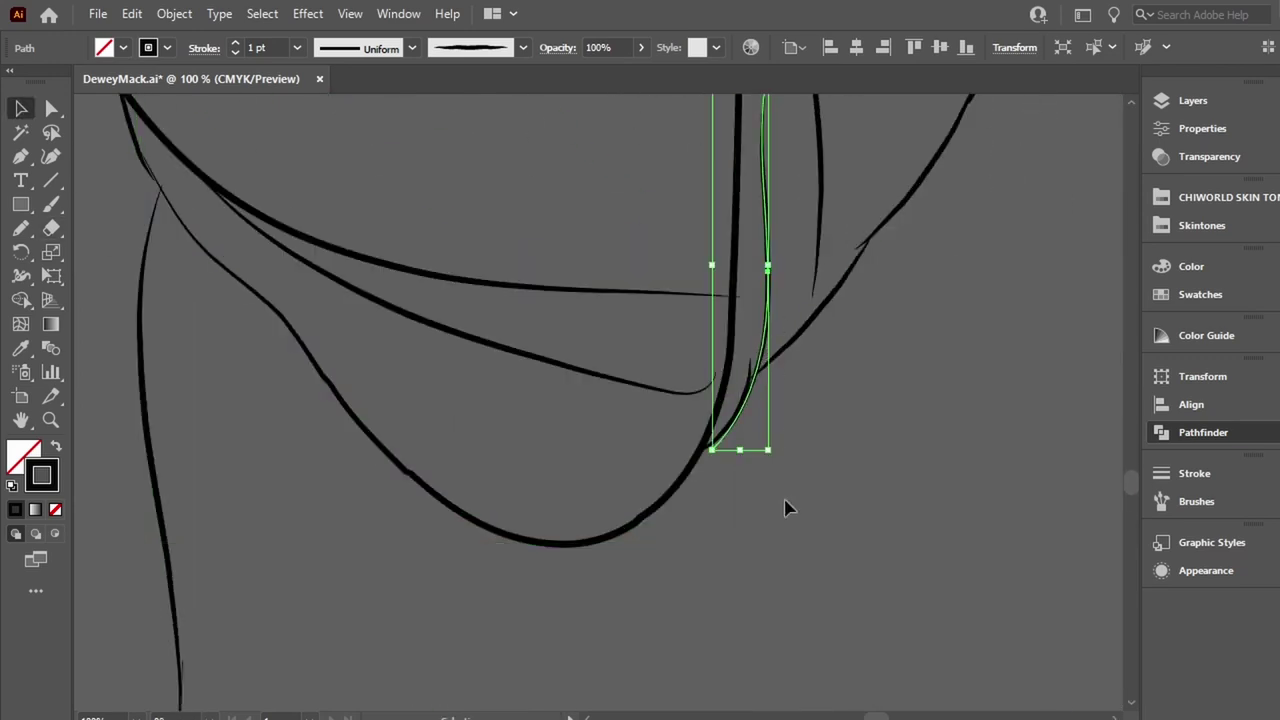
left_click(697, 491)
left_click(710, 445)
key("shift+e")
left_click_drag(737, 443, 799, 387)
scroll(787, 516, "up", 2)
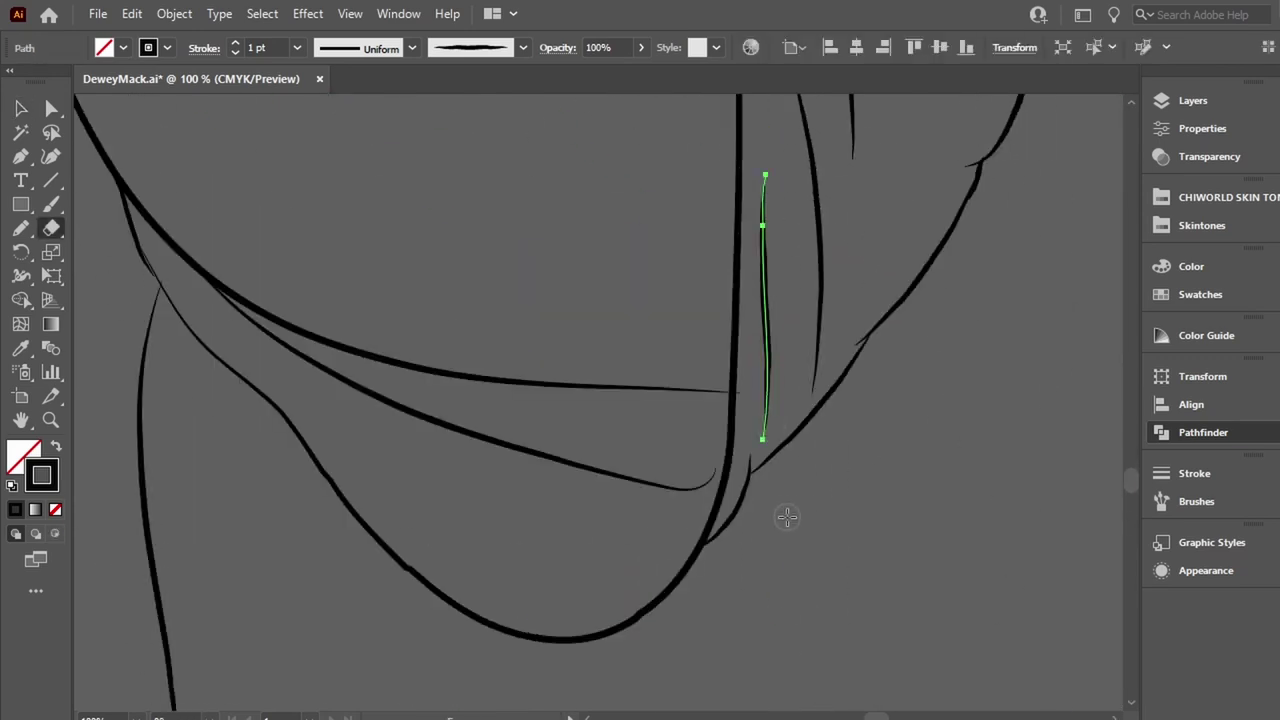
Erase the upper part and top tip of the vertical stroke.
left_click(728, 391, "ctrl")
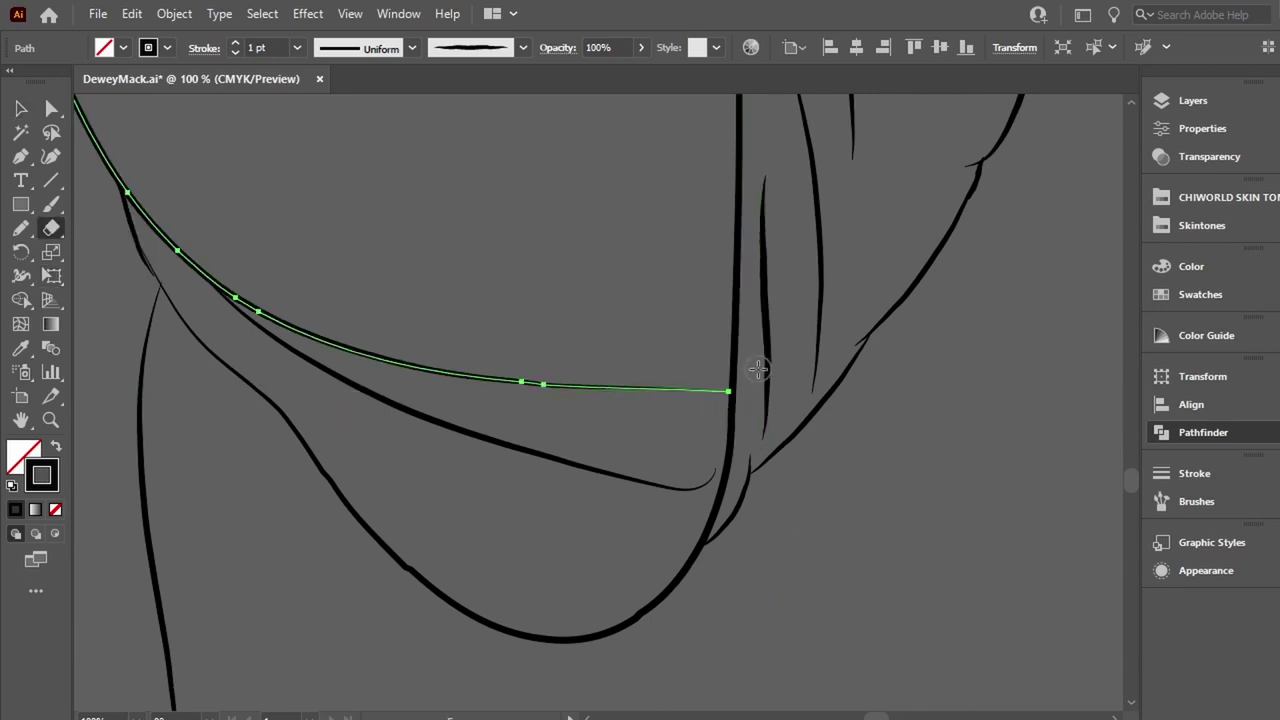
scroll(745, 365, "down", 3)
scroll(735, 370, "down", 5)
key("v")
left_click(667, 418)
scroll(660, 420, "down", 5)
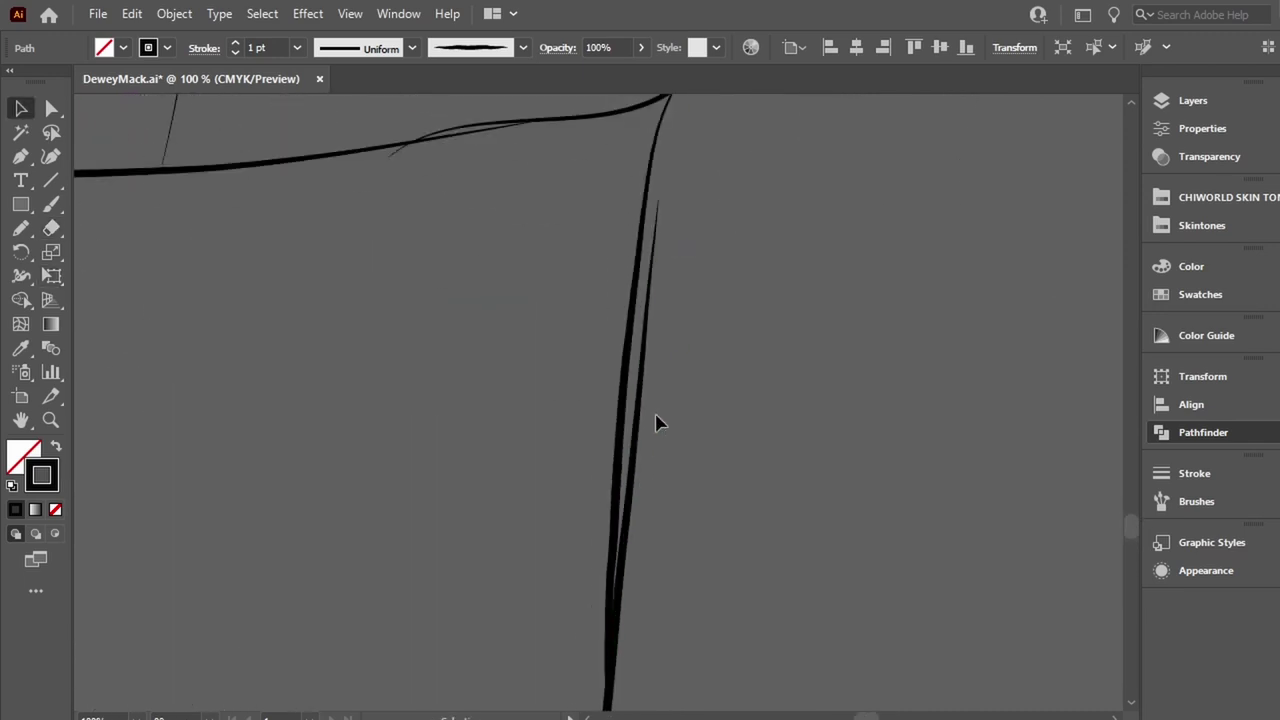
key("shift+e")
left_click_drag(663, 186, 623, 640)
scroll(634, 523, "down", 3)
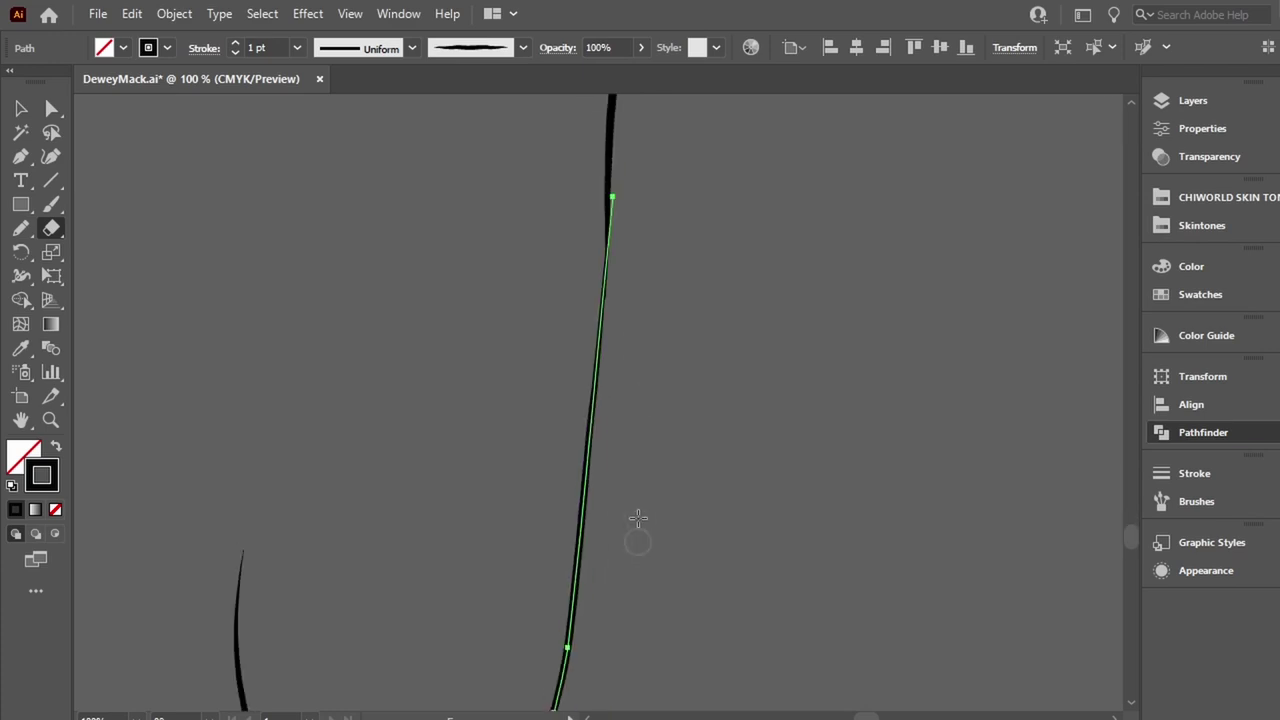
scroll(666, 466, "up", 8)
left_click_drag(680, 470, 688, 448)
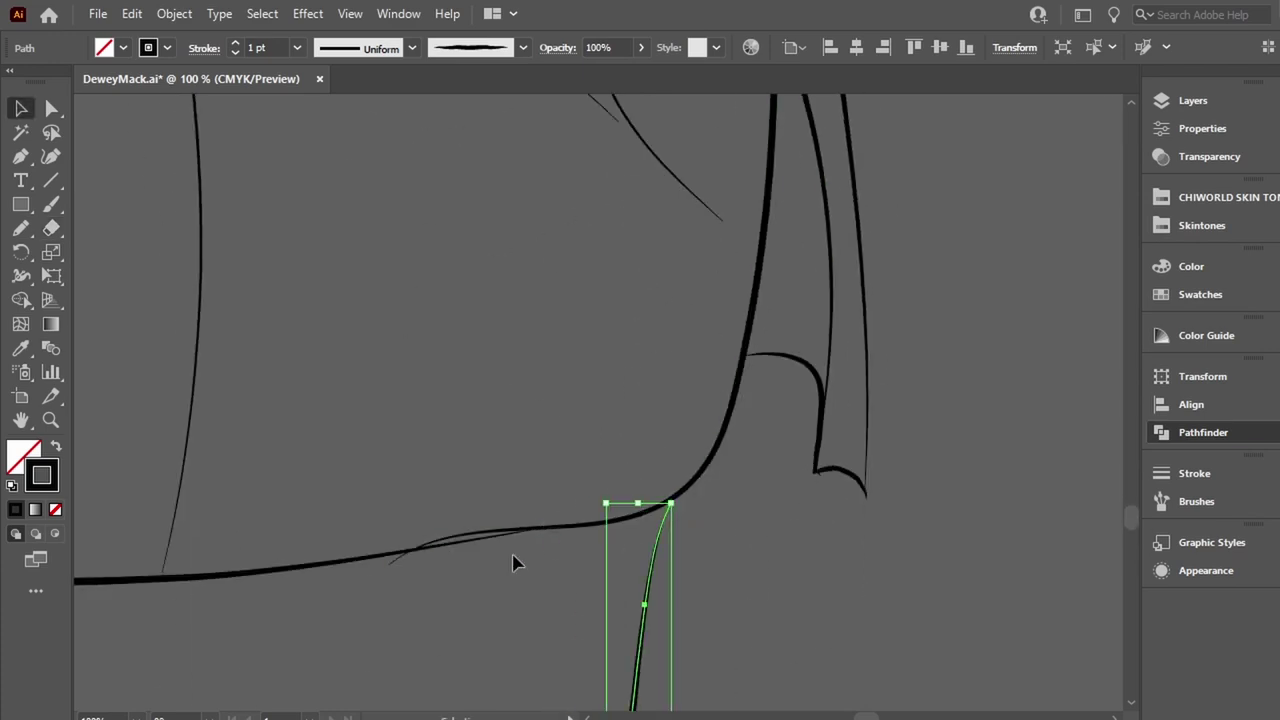
Erase the overshooting part of the long curved fold line, then clear the selection.
left_click(473, 537, "ctrl")
key("shift+e")
left_click_drag(385, 570, 545, 500)
key("v")
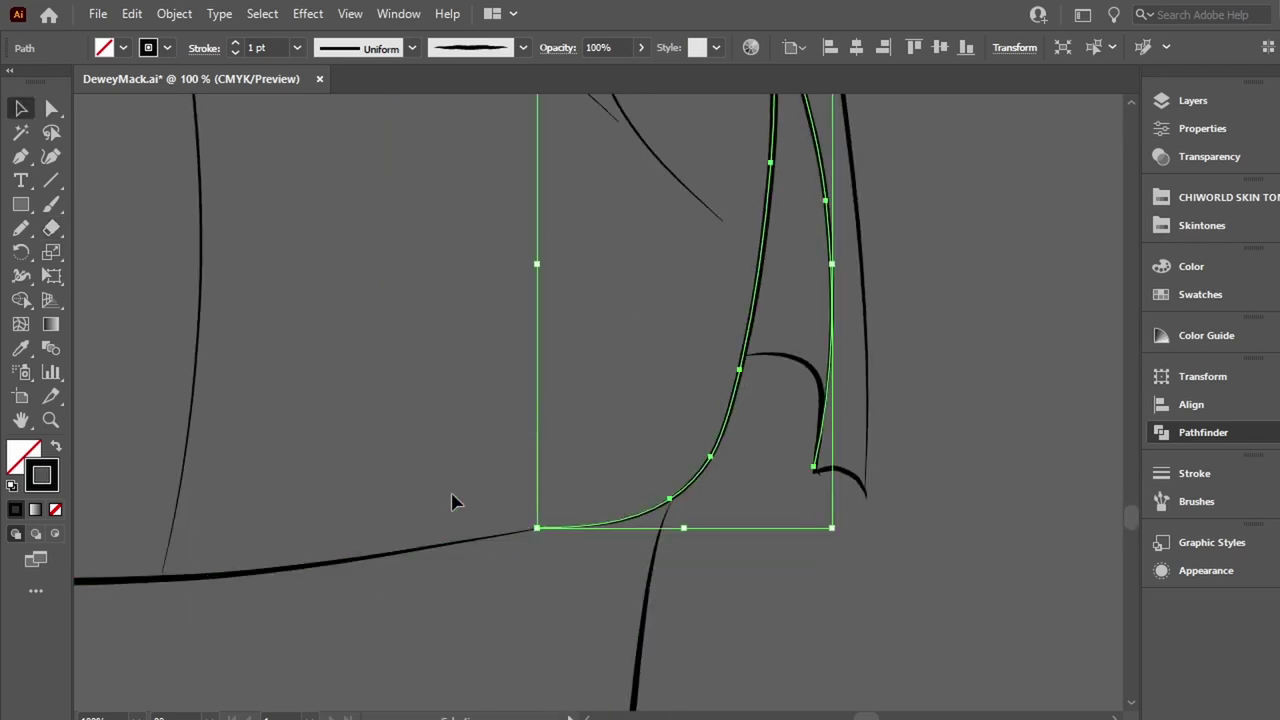
left_click(457, 506)
Adjust the vertical fold curve's bottom anchor and deselect all fold curves.
scroll(480, 540, "up", 5)
scroll(510, 580, "right", 5)
left_click(518, 647, "ctrl")
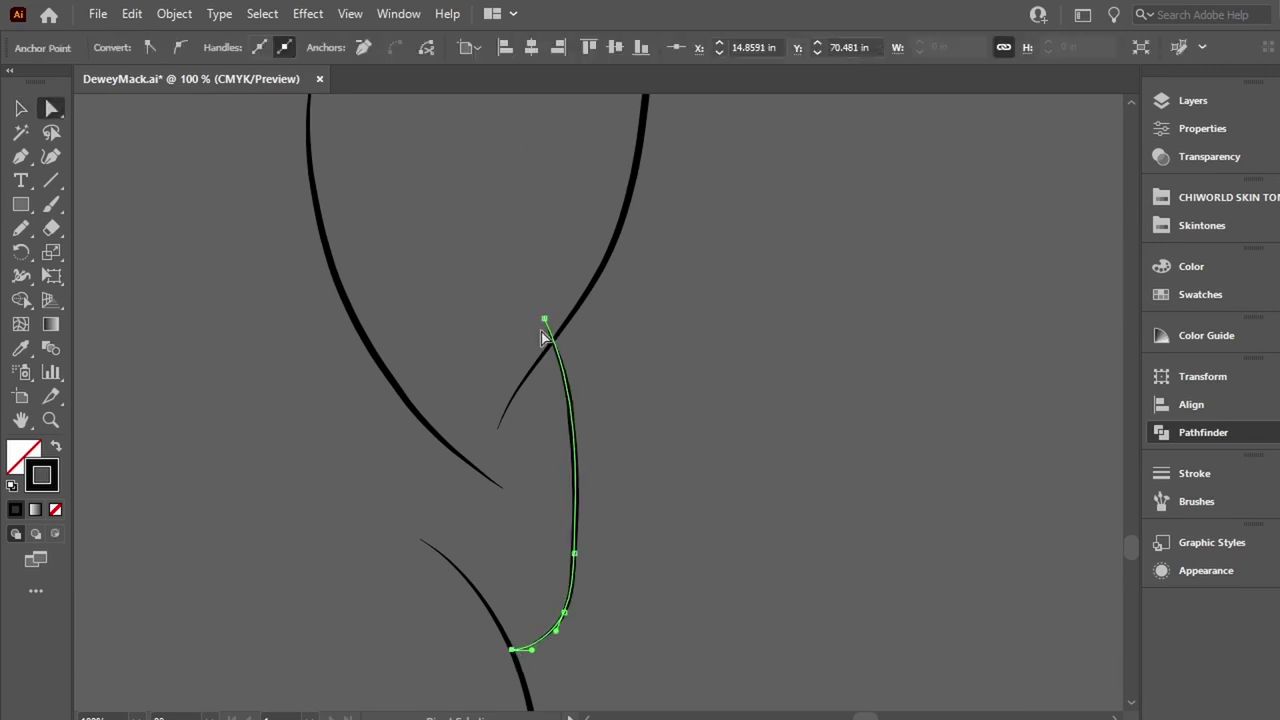
key("v")
scroll(540, 323, "left", 3)
left_click(608, 351)
key("ctrl+shift+a")
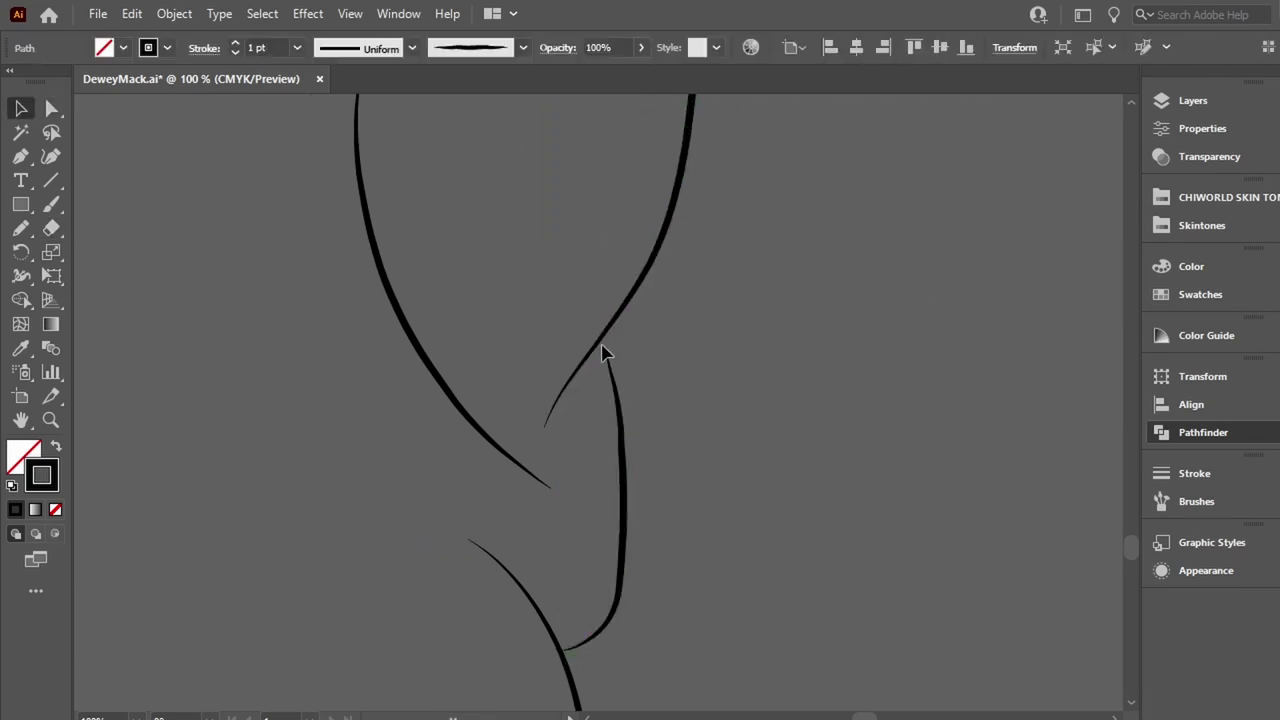
left_click(603, 352)
key("ctrl+shift+a")
left_click(605, 365)
left_click(706, 443)
scroll(667, 473, "down", 10)
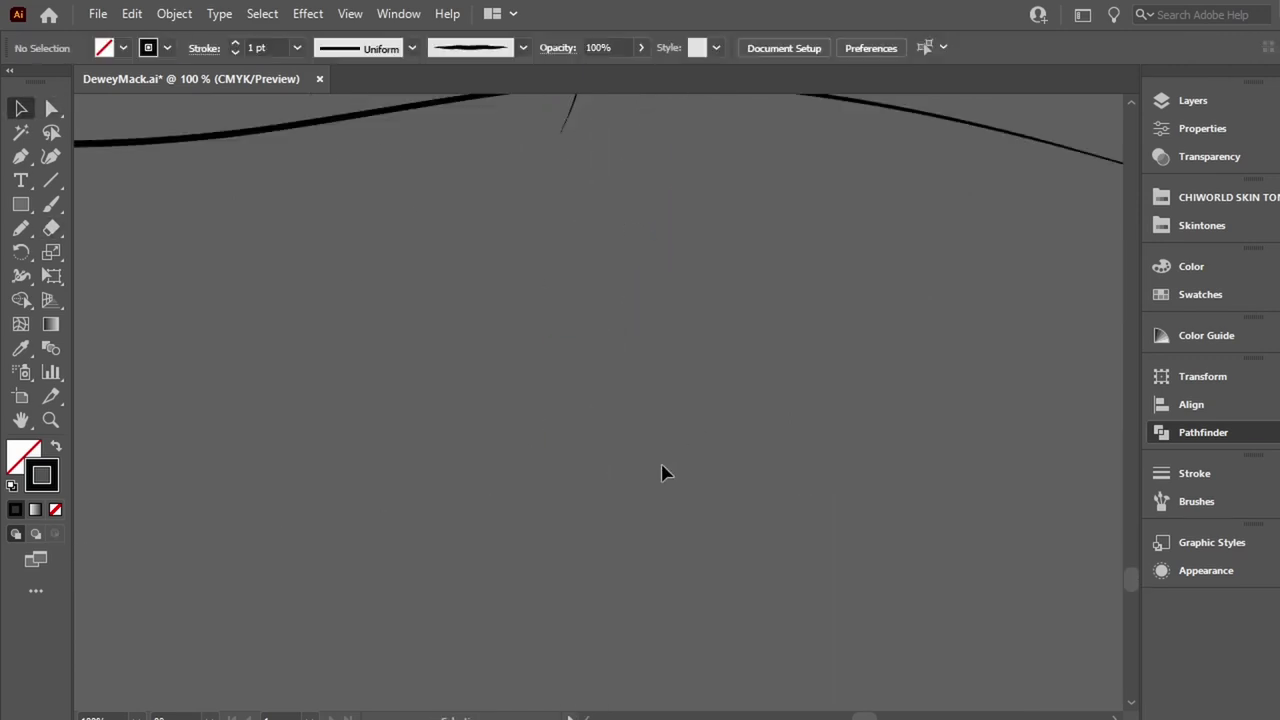
scroll(667, 473, "down", 2)
scroll(651, 466, "down", 2)
scroll(634, 449, "down", 3)
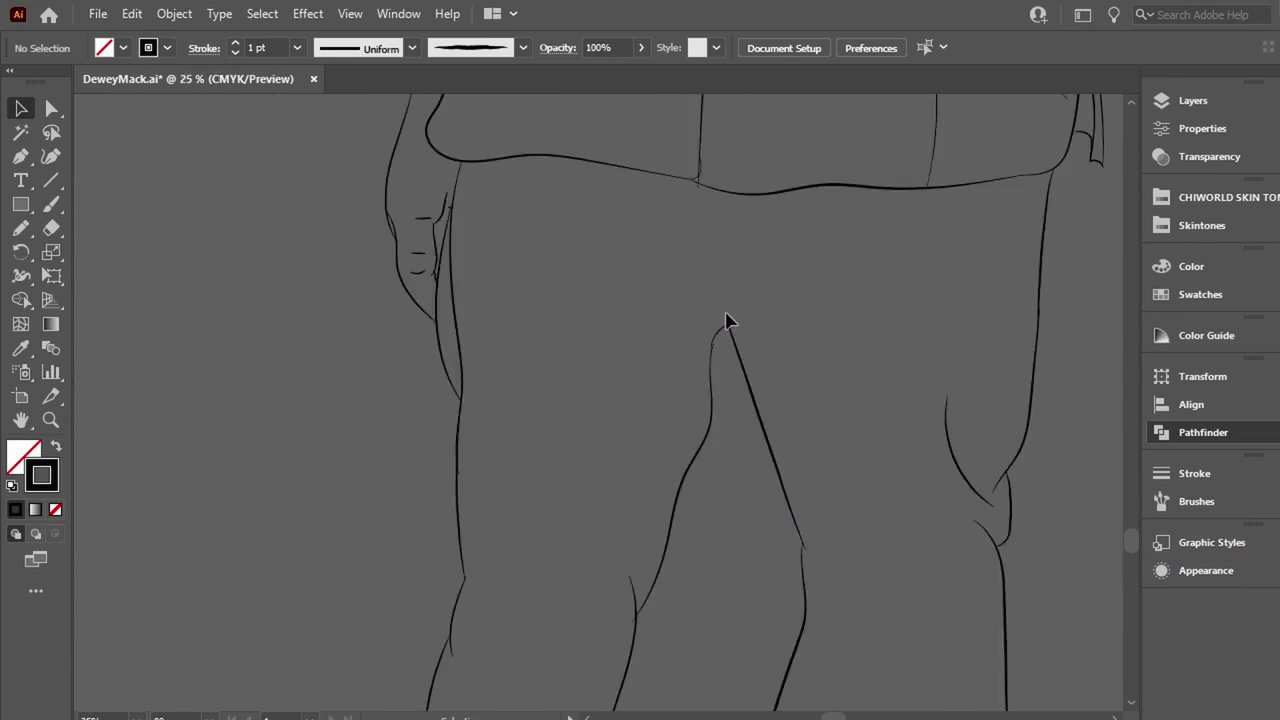
Paint a Paintbrush stroke along the middle finger's lower edge on the lighter hand.
scroll(629, 251, "up", 5)
scroll(623, 249, "up", 2)
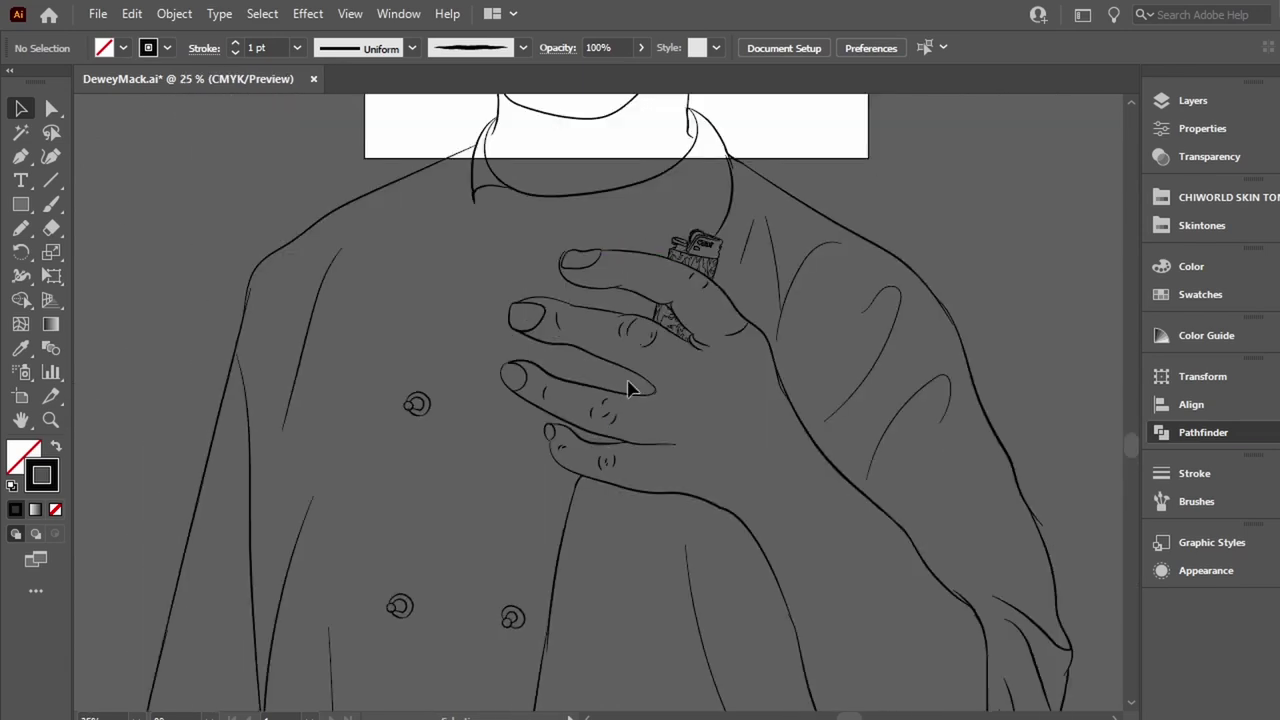
key("b")
scroll(603, 385, "up", 2)
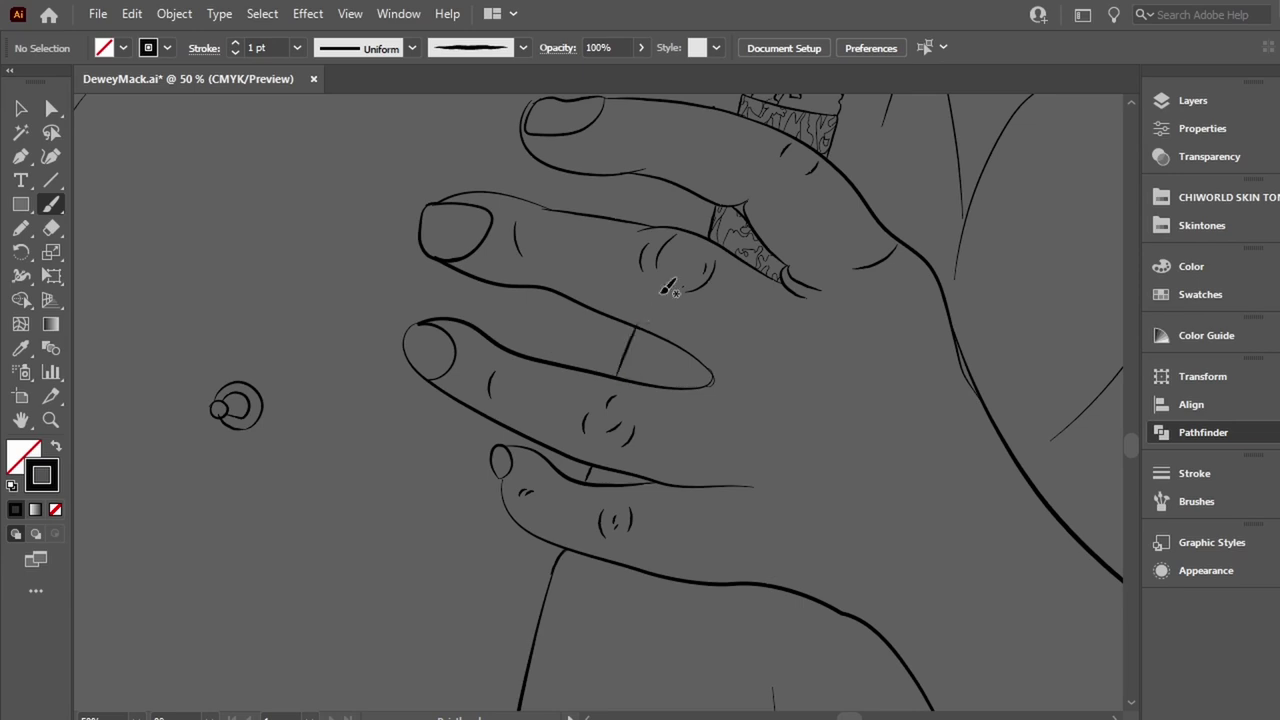
scroll(638, 350, "up", 4)
scroll(665, 313, "down", 4)
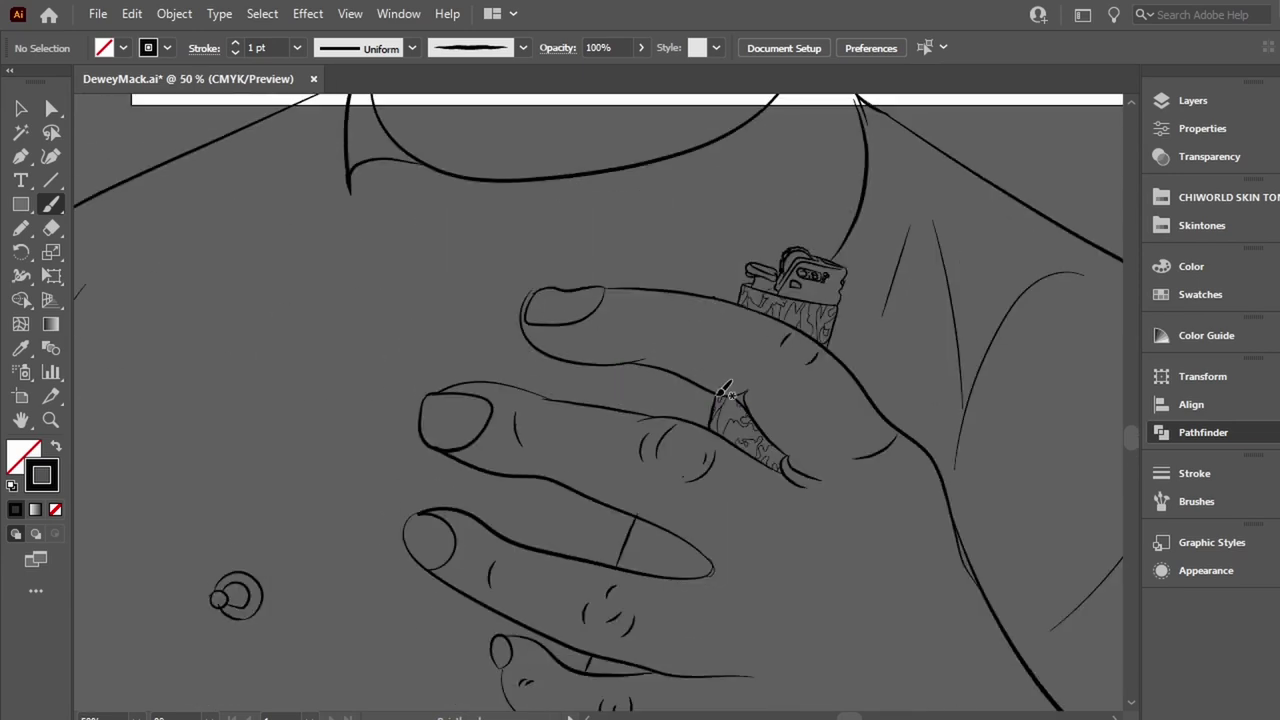
scroll(726, 389, "up", 2)
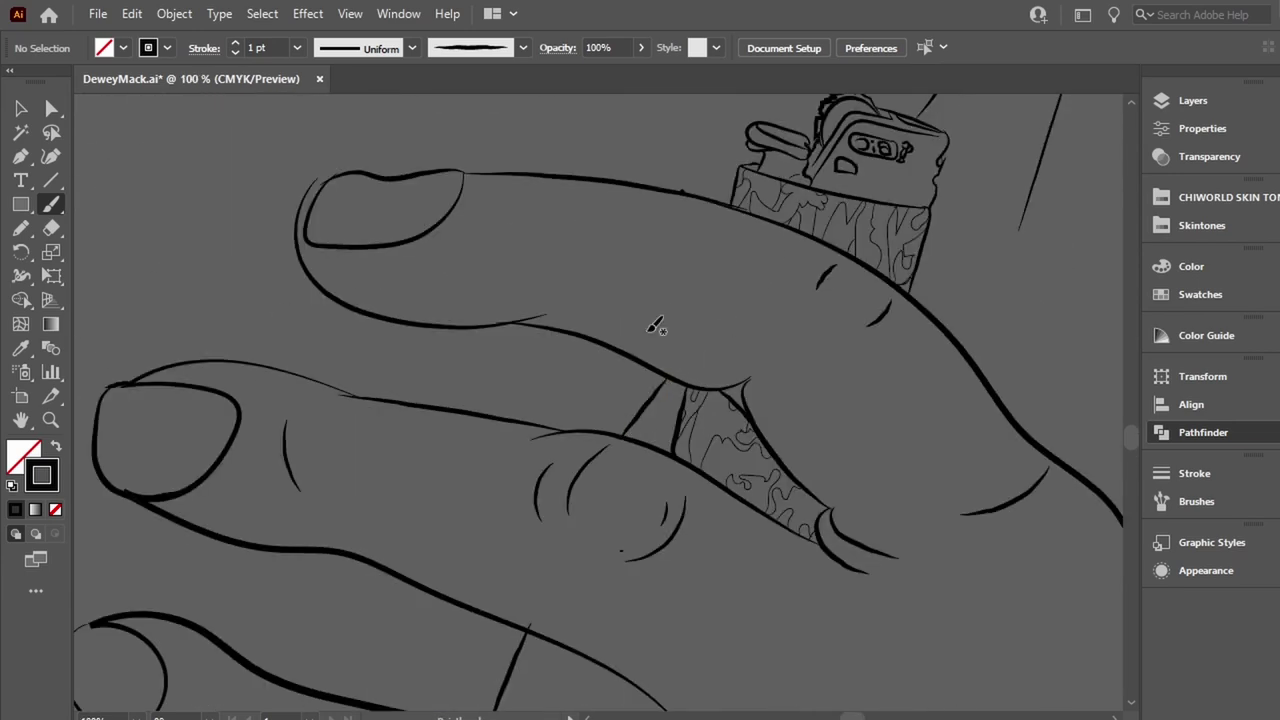
left_click_drag(530, 437, 820, 544)
left_click(525, 400, "ctrl")
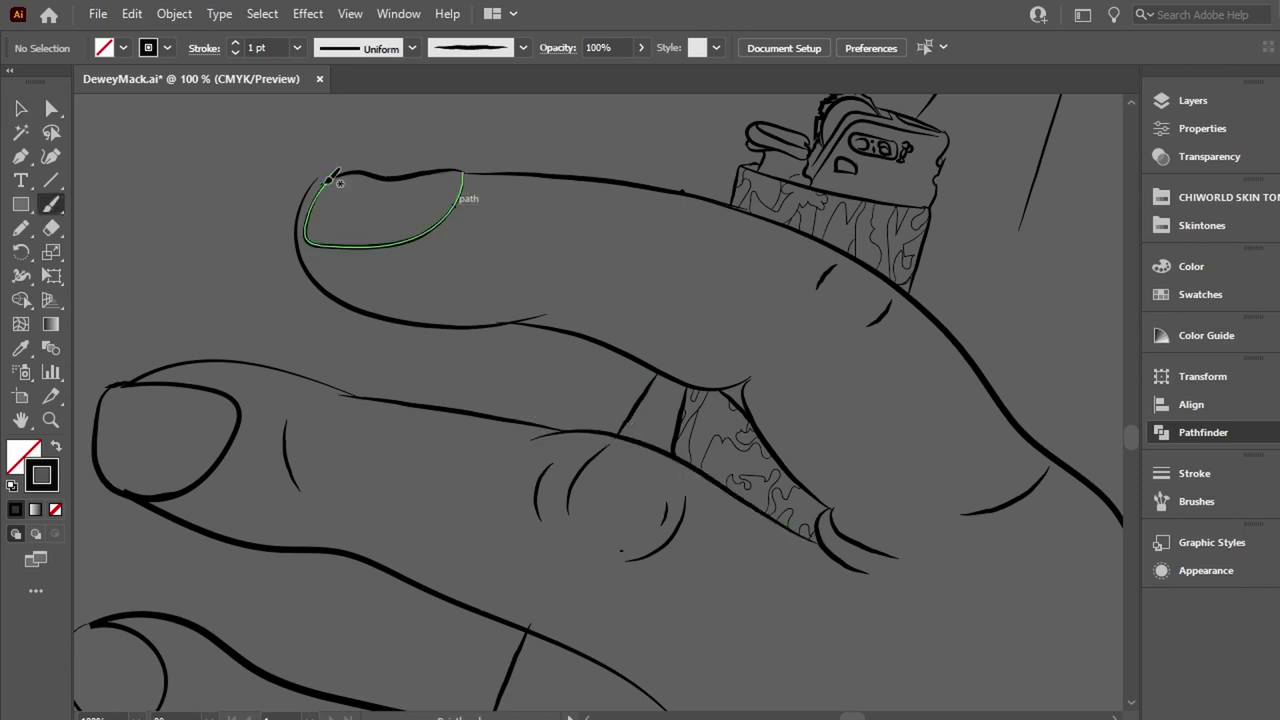
scroll(449, 323, "down", 3)
scroll(470, 500, "down", 2)
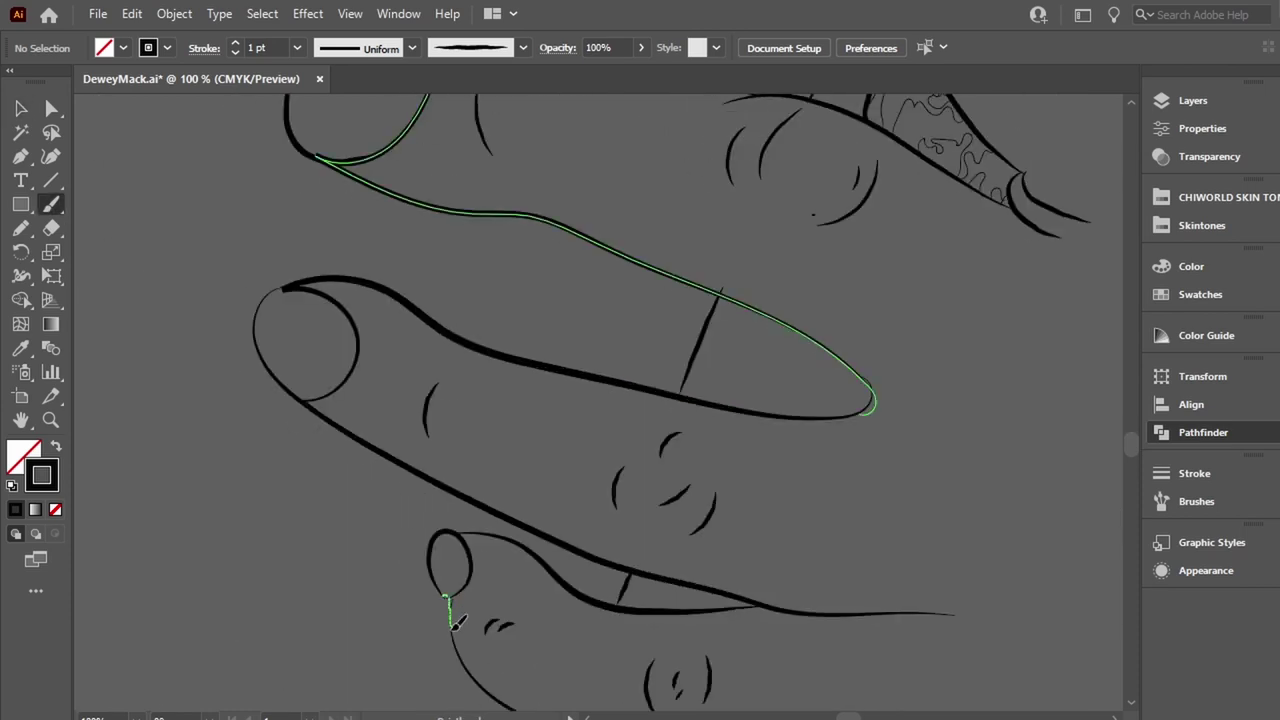
scroll(640, 585, "down", 3)
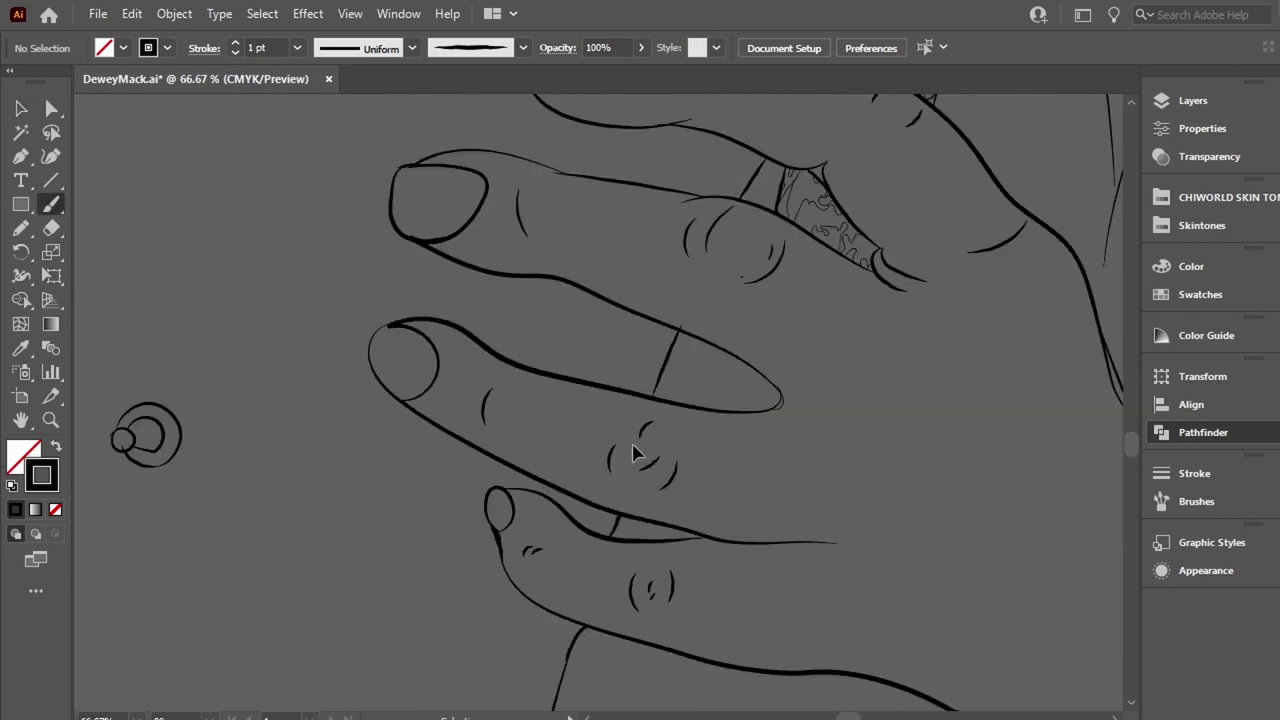
scroll(588, 458, "up", 5)
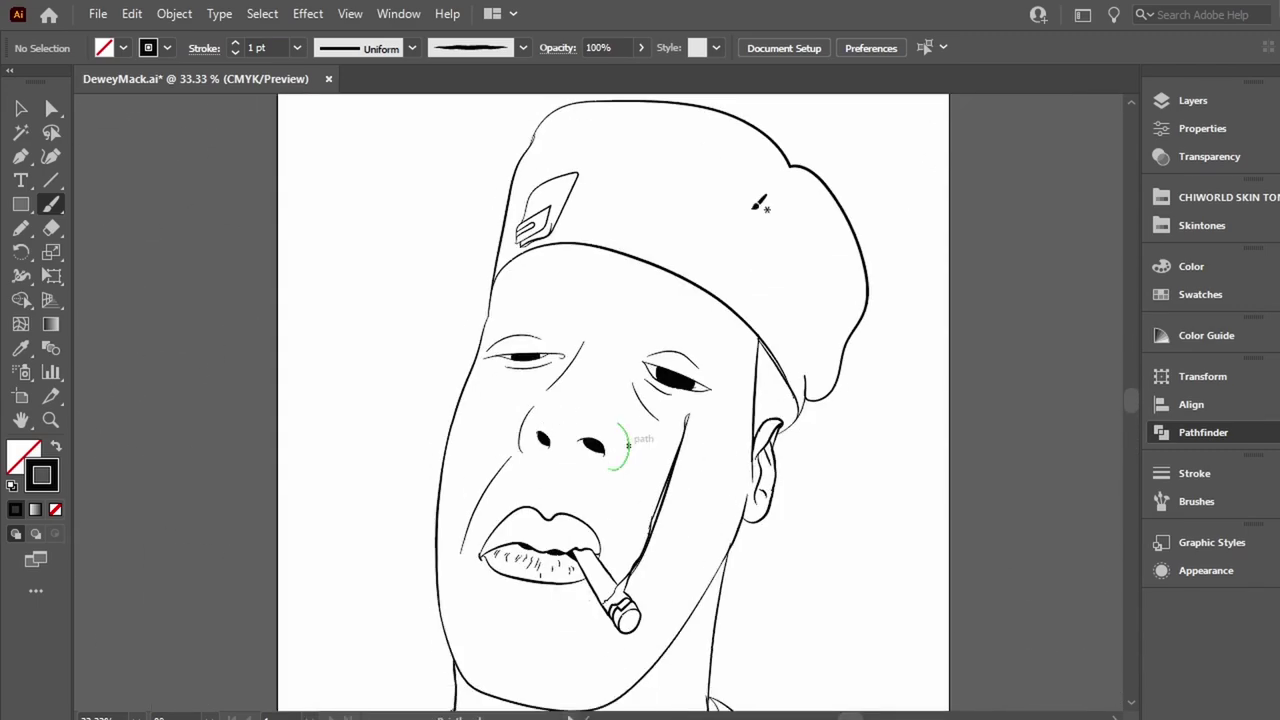
scroll(729, 371, "up", 3)
Erase the lower end of the thin ear line and deselect it.
scroll(729, 357, "up", 2)
scroll(288, 330, "left", 3)
scroll(288, 330, "up", 2)
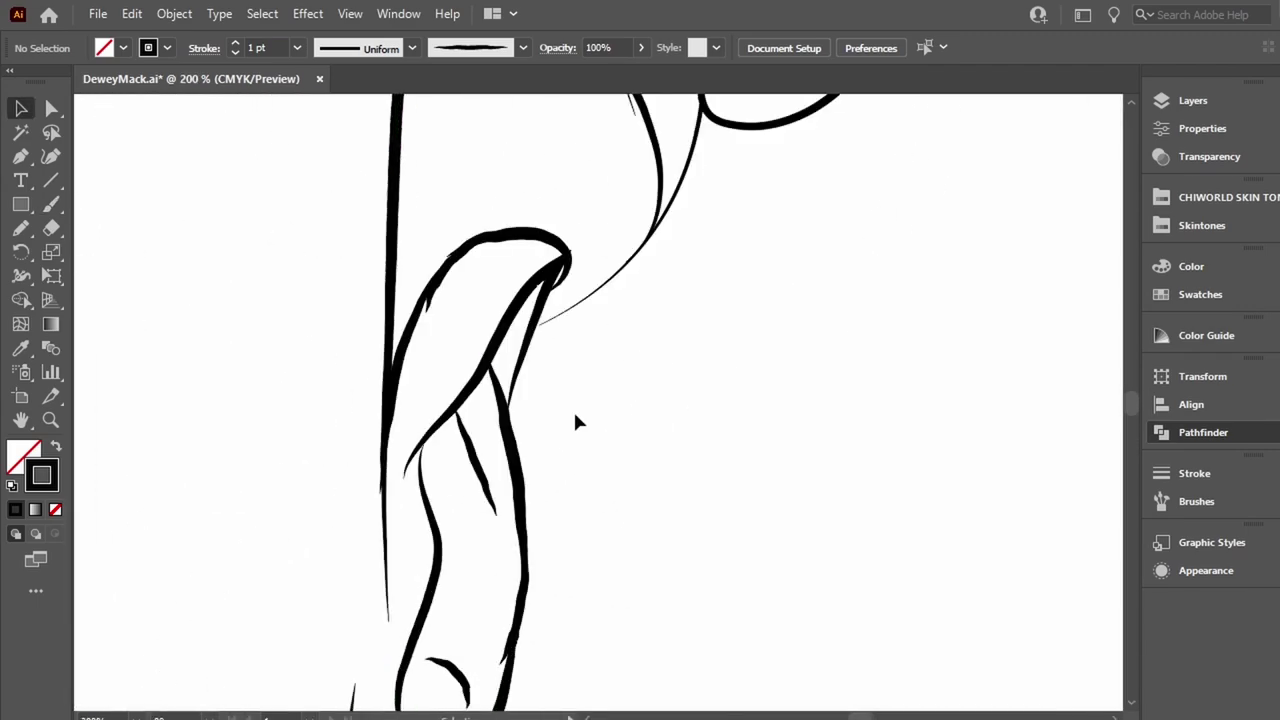
left_click(560, 300)
key("shift+e")
left_click_drag(563, 349, 620, 281)
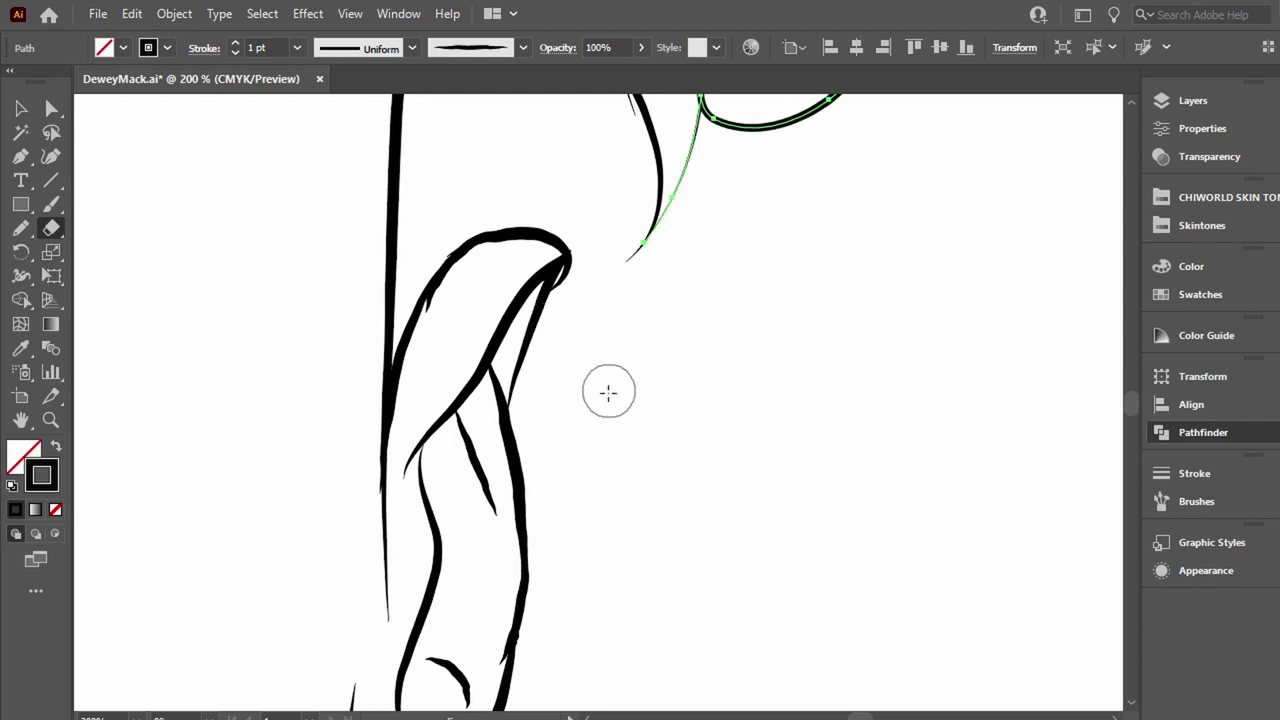
key("b")
key("ctrl+shift+a")
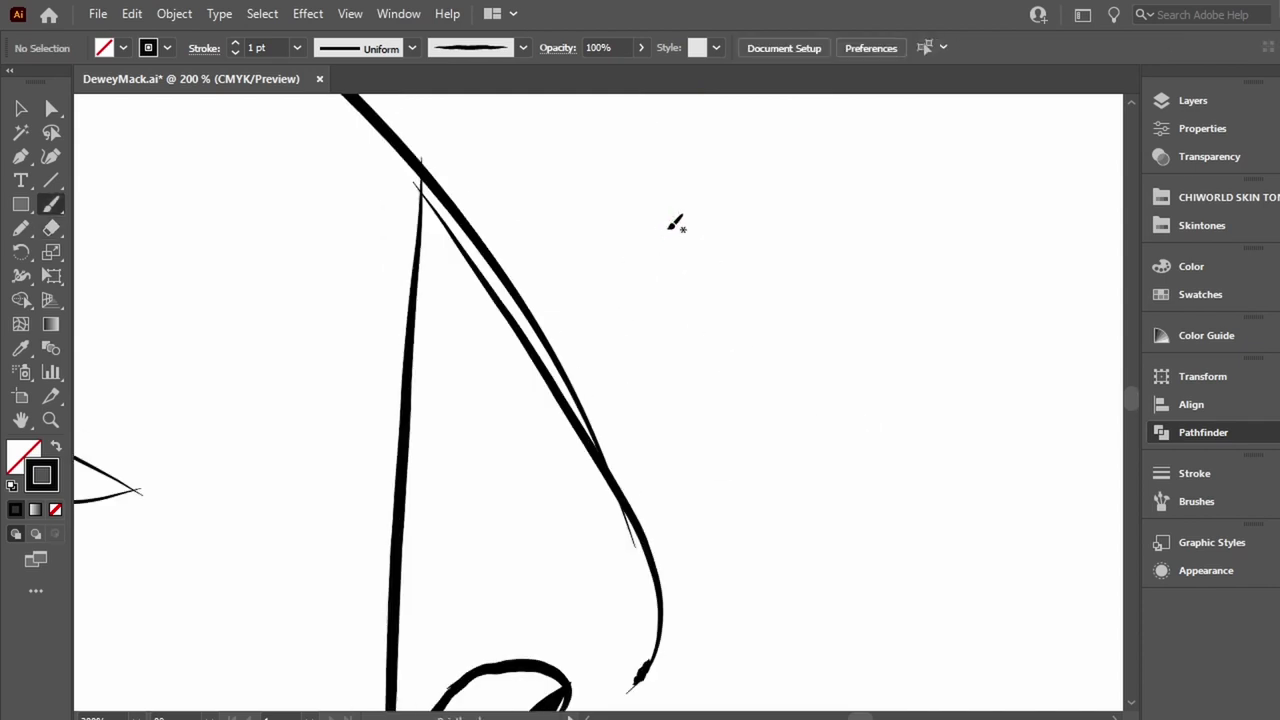
Paint short strokes along the ear edge and joining the ear to the jaw.
scroll(668, 234, "down", 5)
left_click_drag(585, 96, 618, 372)
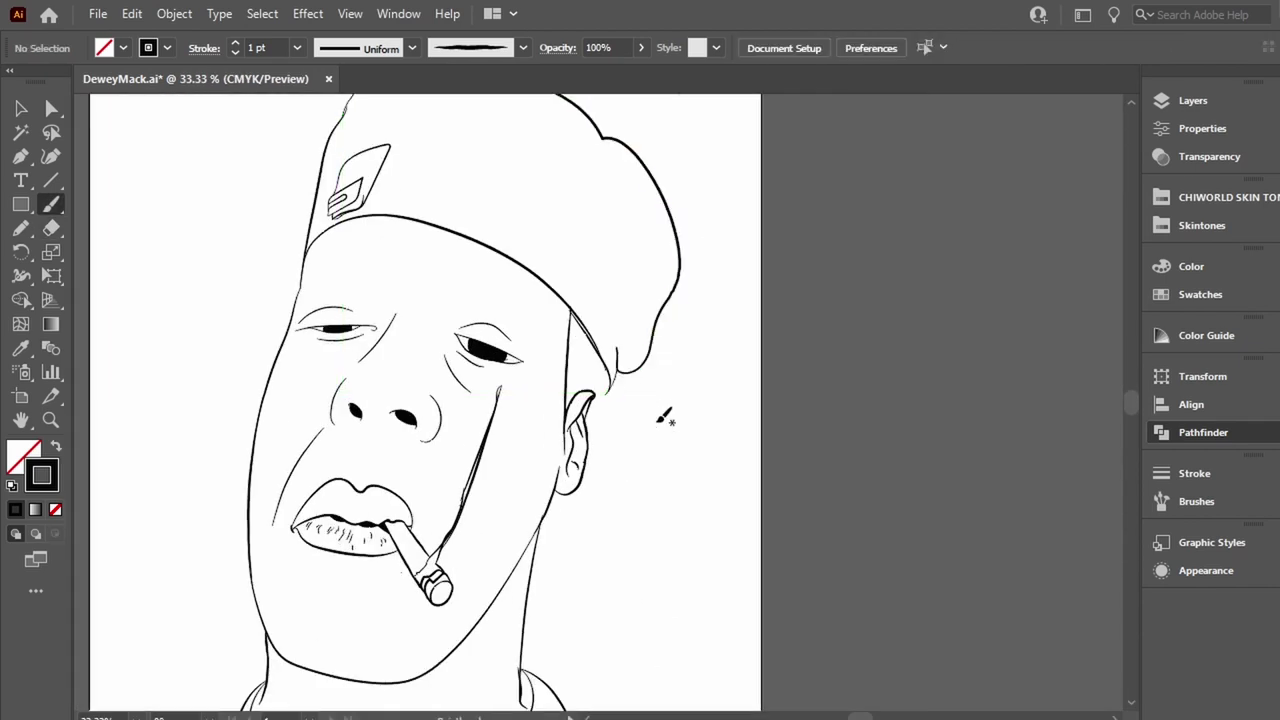
scroll(666, 414, "up", 4)
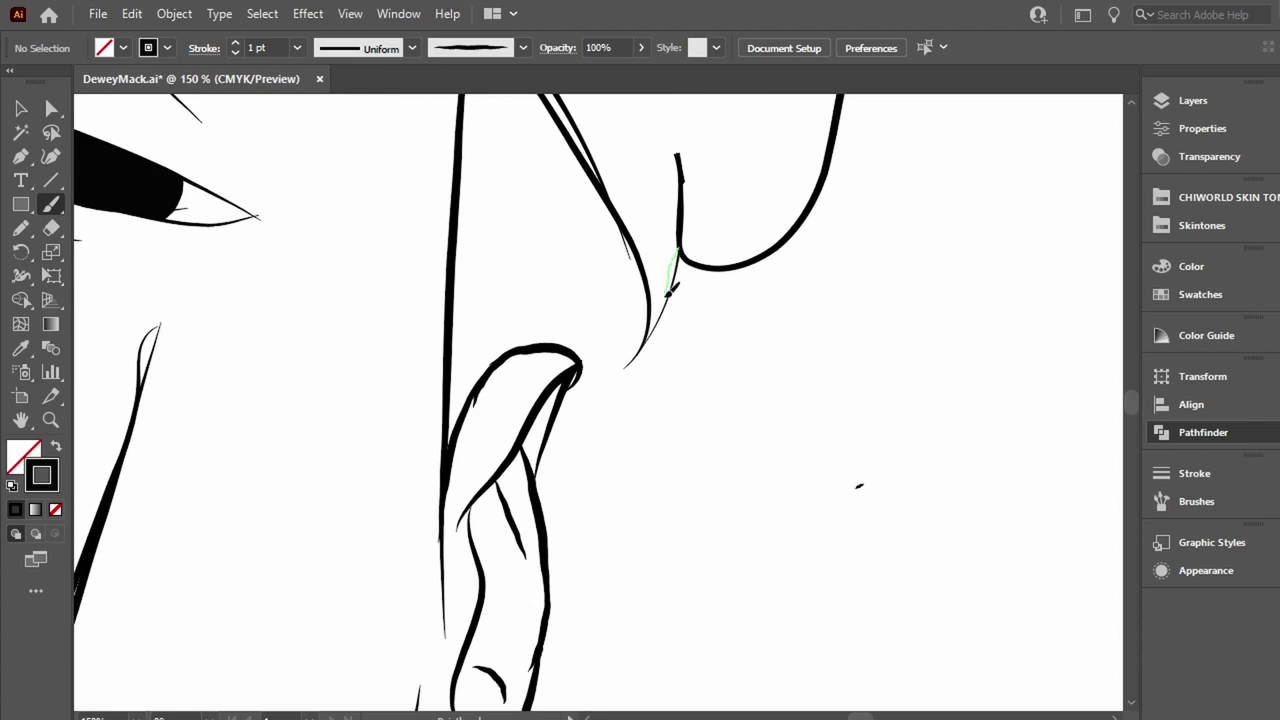
left_click_drag(586, 430, 540, 490)
Trim the tail of the curved ear outline.
left_click(679, 225, "ctrl")
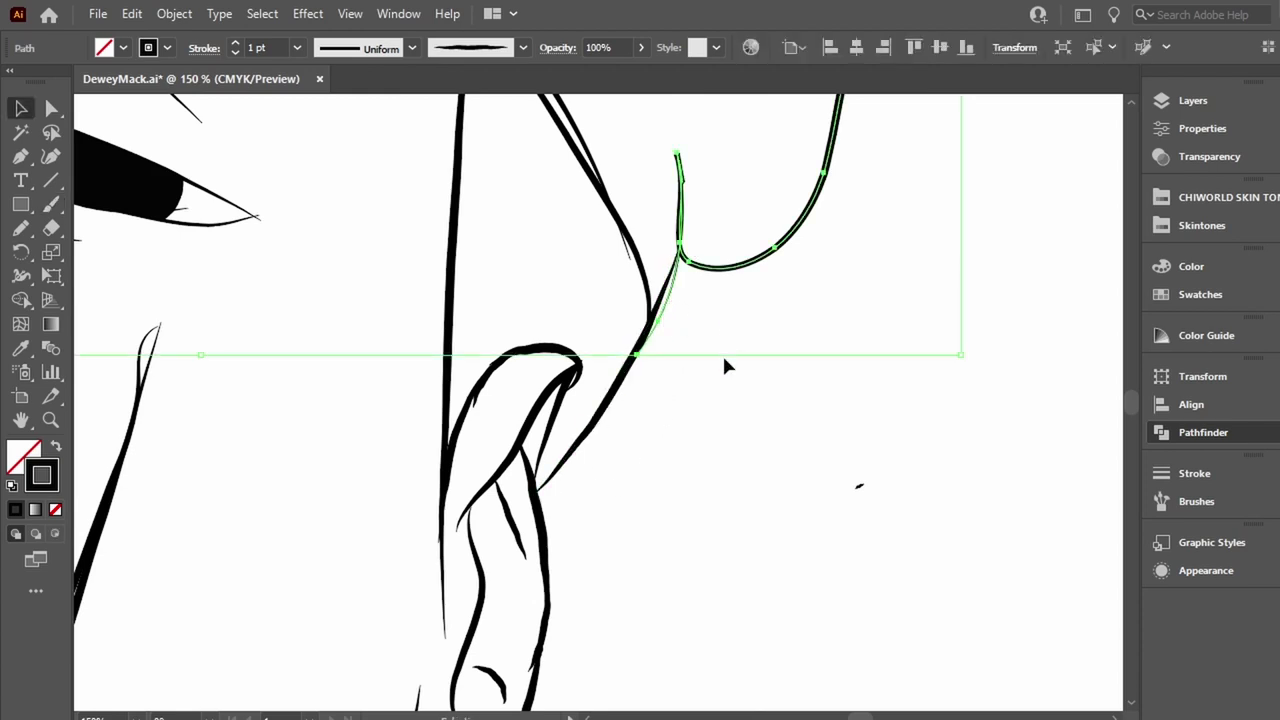
key("shift+e")
left_click_drag(671, 315, 657, 257)
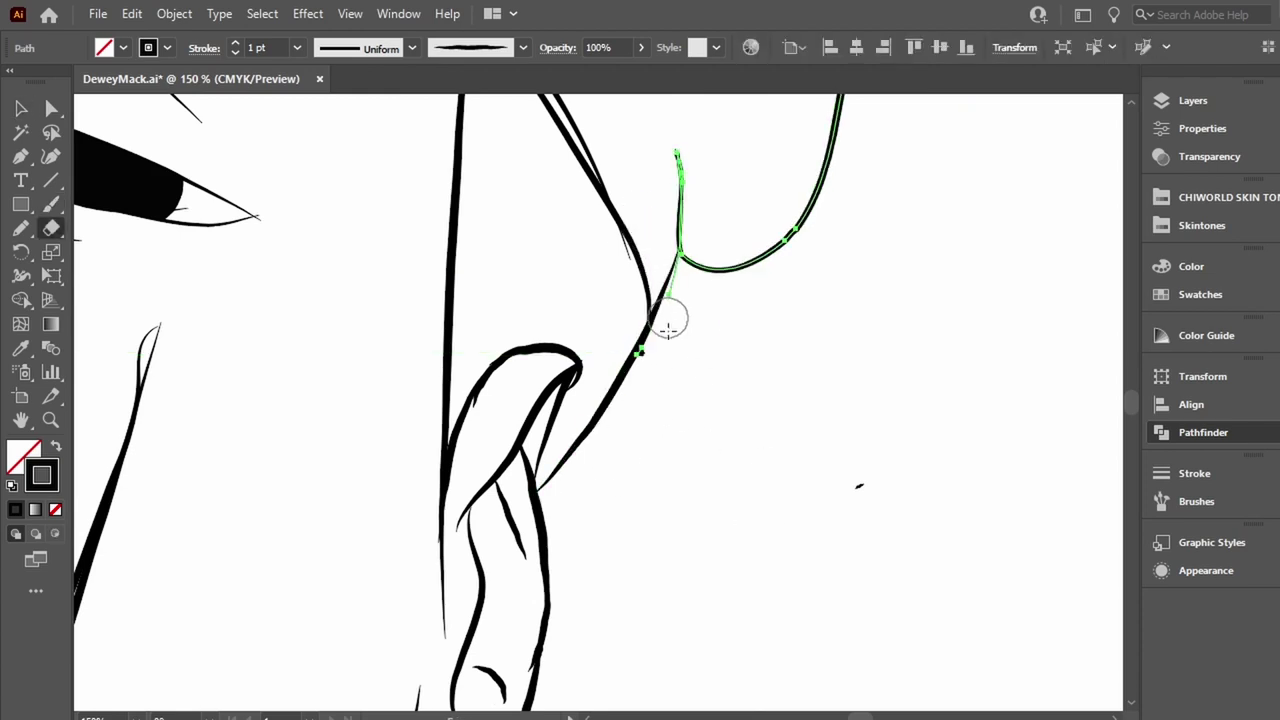
key("v")
left_click(708, 481)
Erase the thin line beside the ear and redraw it as a brush stroke.
scroll(650, 460, "up", 4)
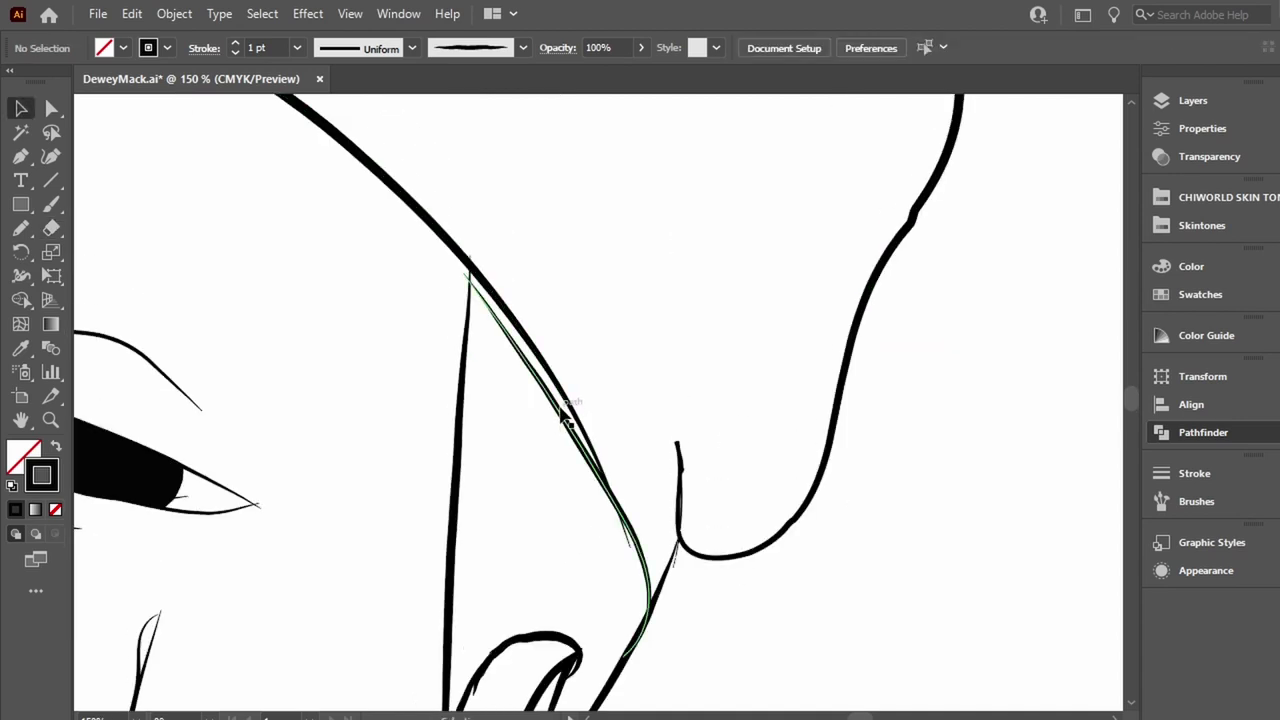
left_click(572, 428)
key("shift+e")
mouse_move(458, 278)
left_mouse_down()
mouse_move(580, 480)
mouse_move(650, 638)
left_mouse_up()
key("b")
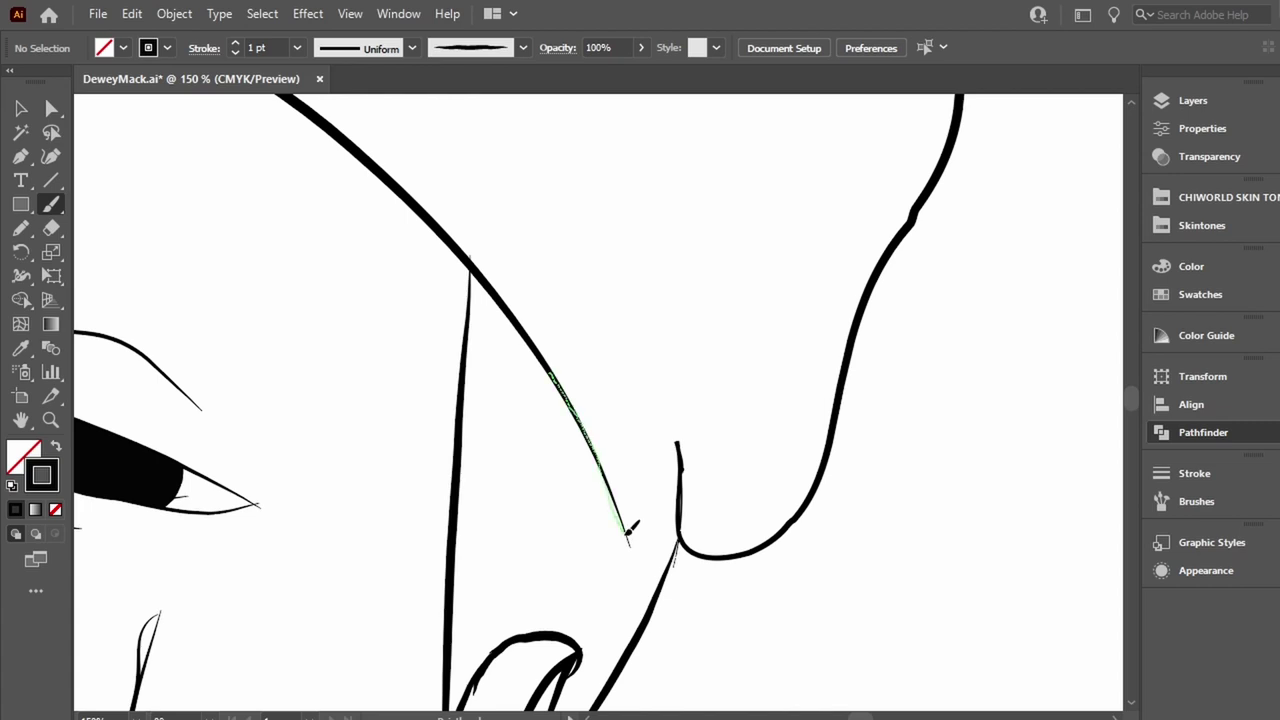
left_click_drag(628, 530, 630, 545)
Paint a stroke along the eye's lower edge and trim its right end.
key("ctrl+plus")
key("ctrl+plus")
key("ctrl+plus")
scroll(600, 400, "down", 5)
left_click_drag(80, 270, 674, 342)
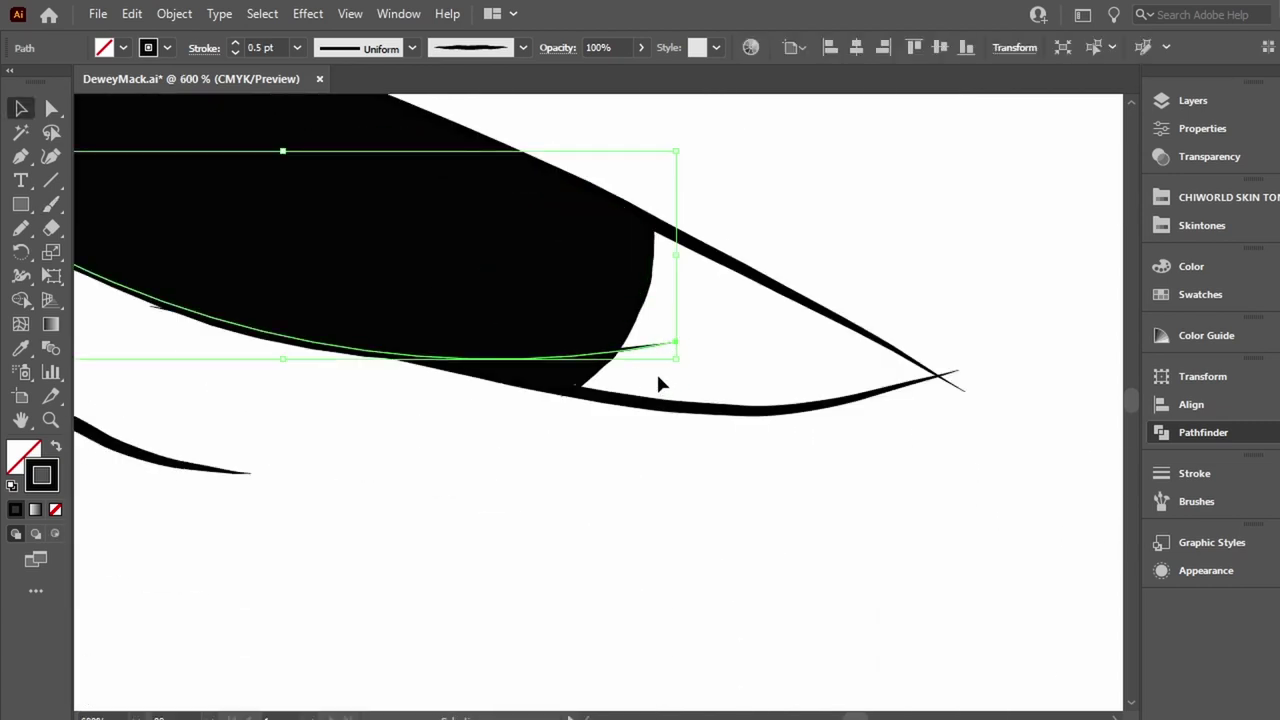
scroll(660, 383, "right", 1)
key("shift+e")
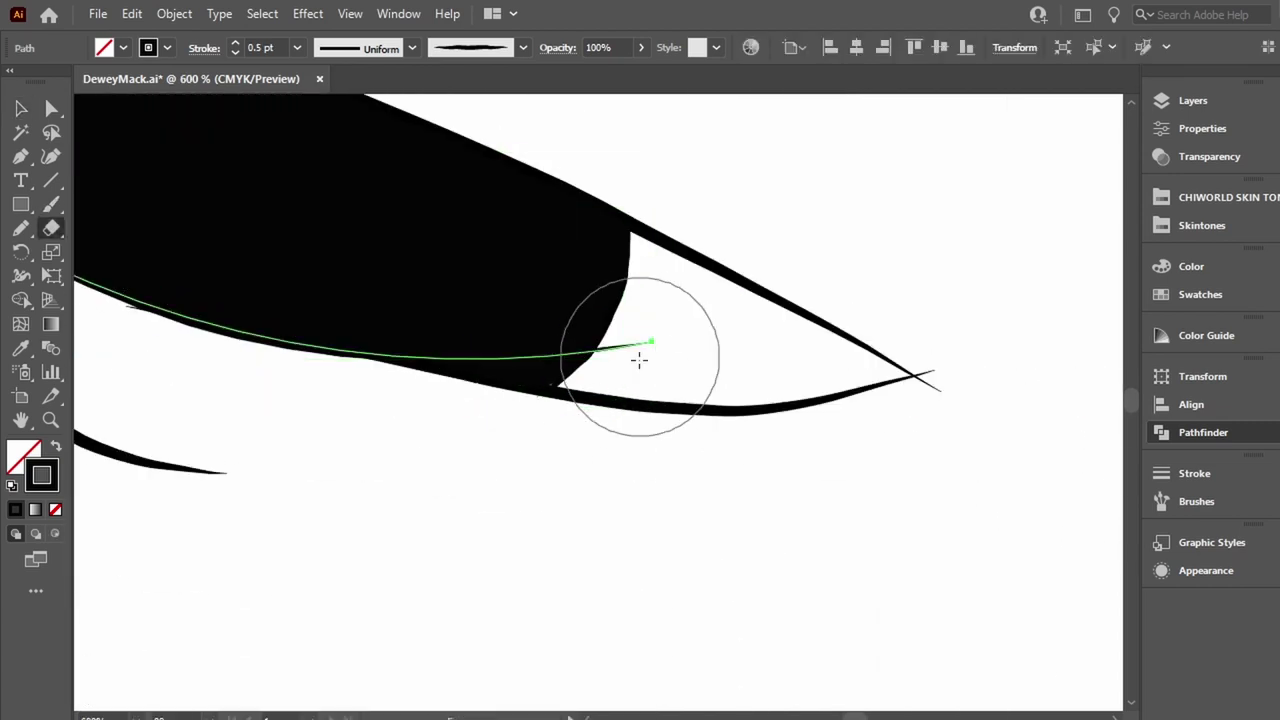
left_click_drag(640, 360, 677, 366)
scroll(700, 370, "up", 3)
scroll(700, 370, "left", 5)
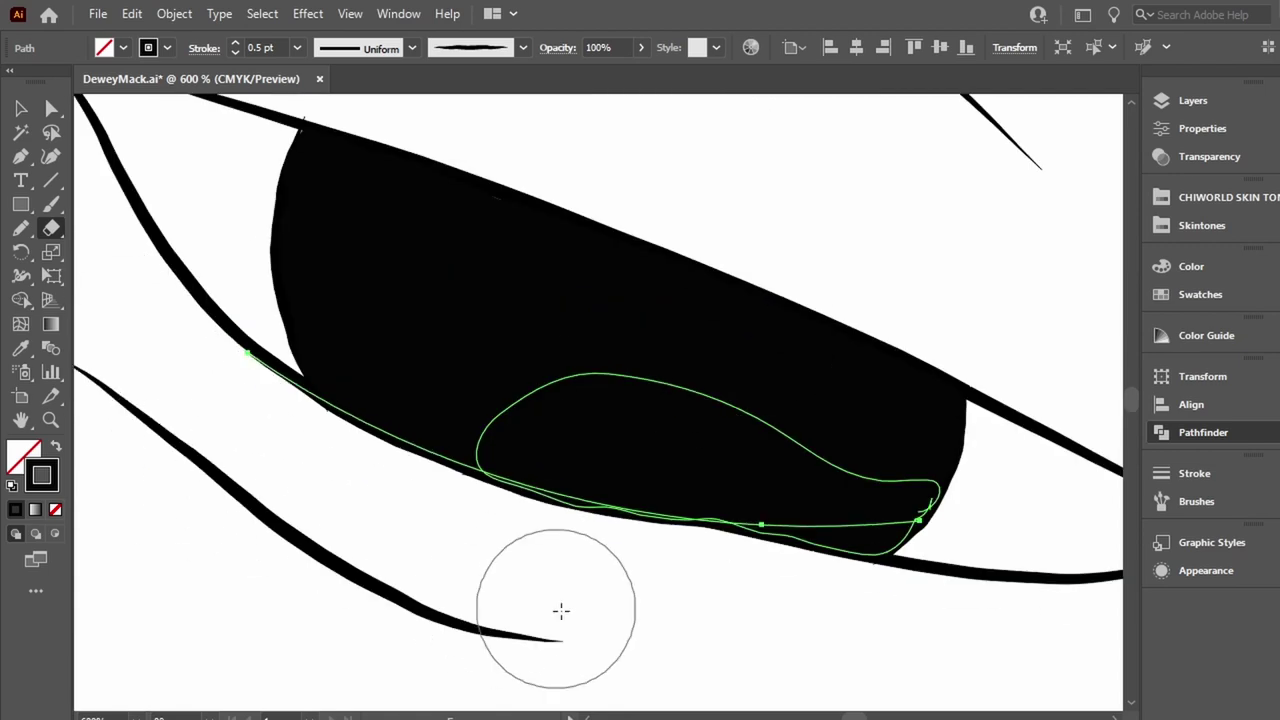
key("v")
left_click(592, 588)
key("ctrl+minus")
key("ctrl+minus")
Paint small strokes where the lip meets the cigarette edge.
scroll(582, 572, "down", 5)
scroll(573, 567, "right", 5)
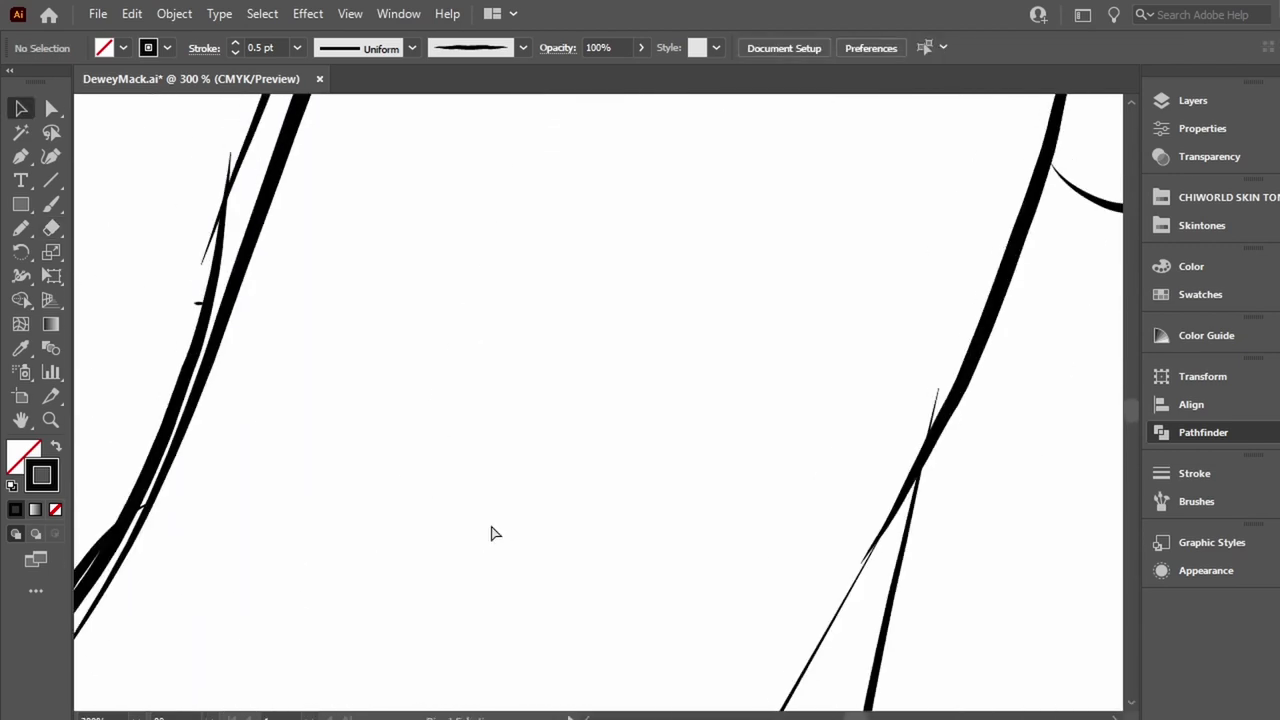
scroll(491, 533, "down", 5)
scroll(500, 514, "right", 3)
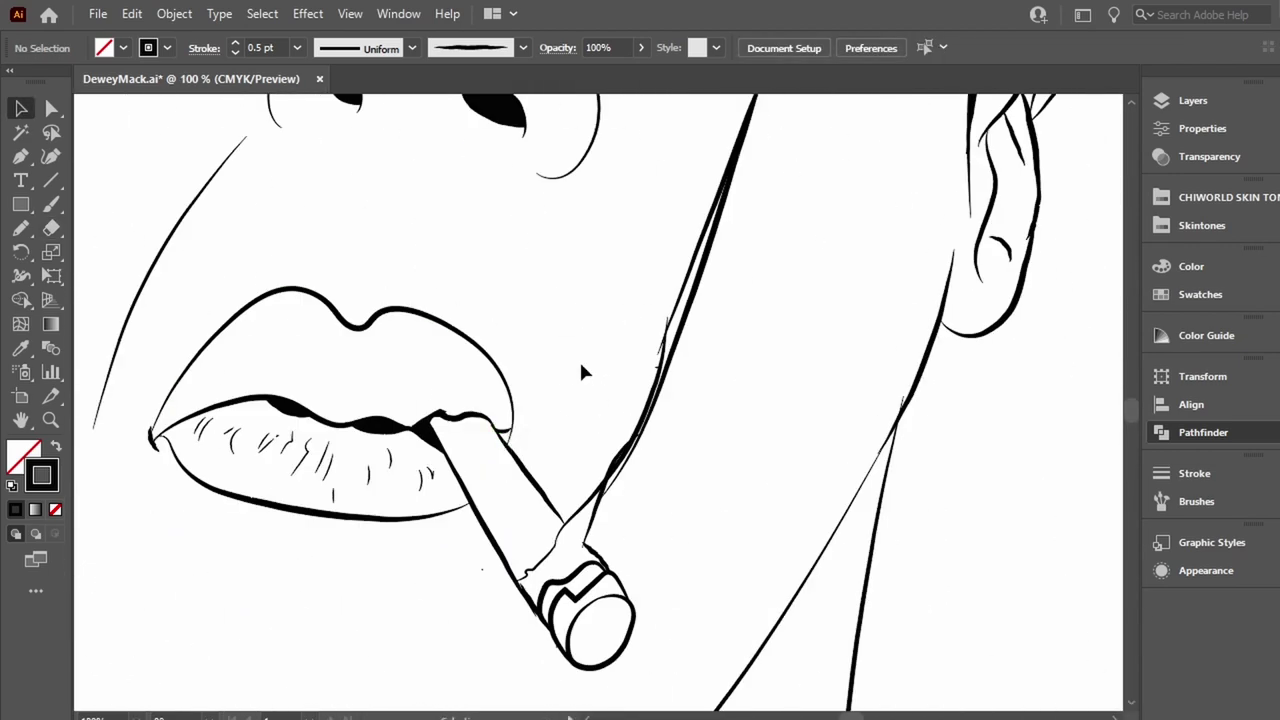
key("shift+e")
key("ctrl+plus")
key("ctrl+plus")
key("ctrl+plus")
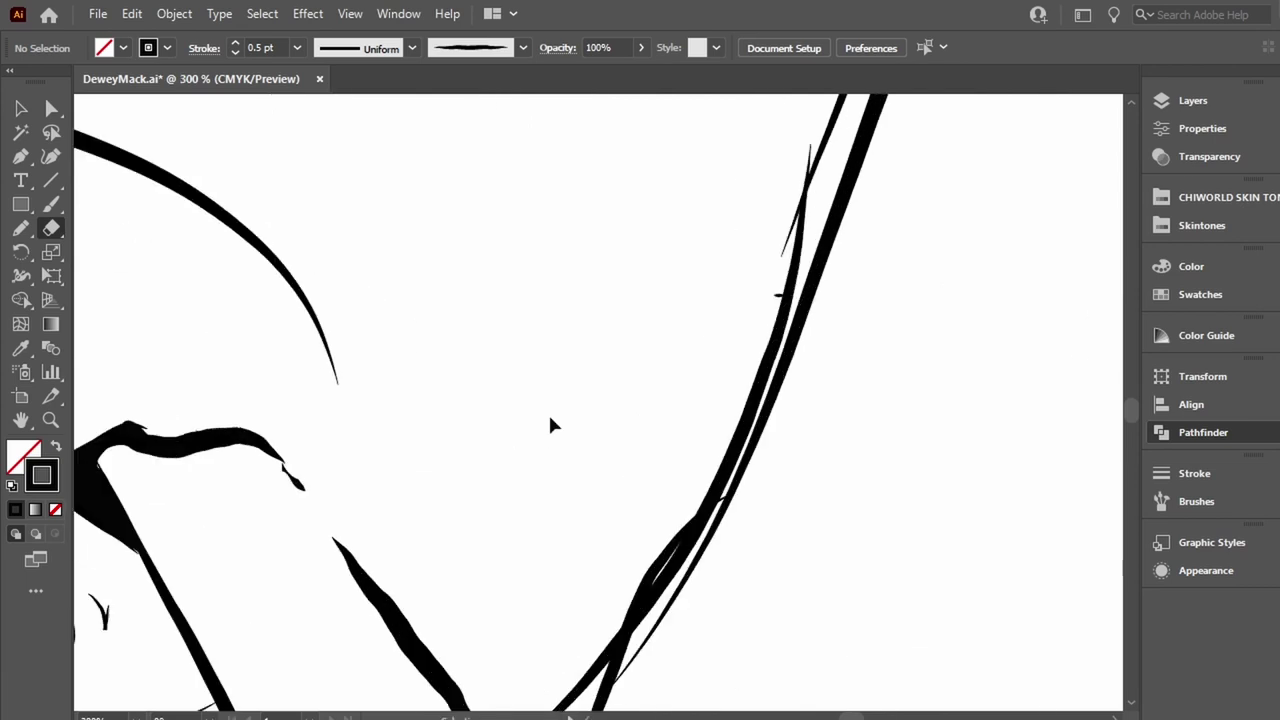
key("b")
scroll(380, 508, "left", 5)
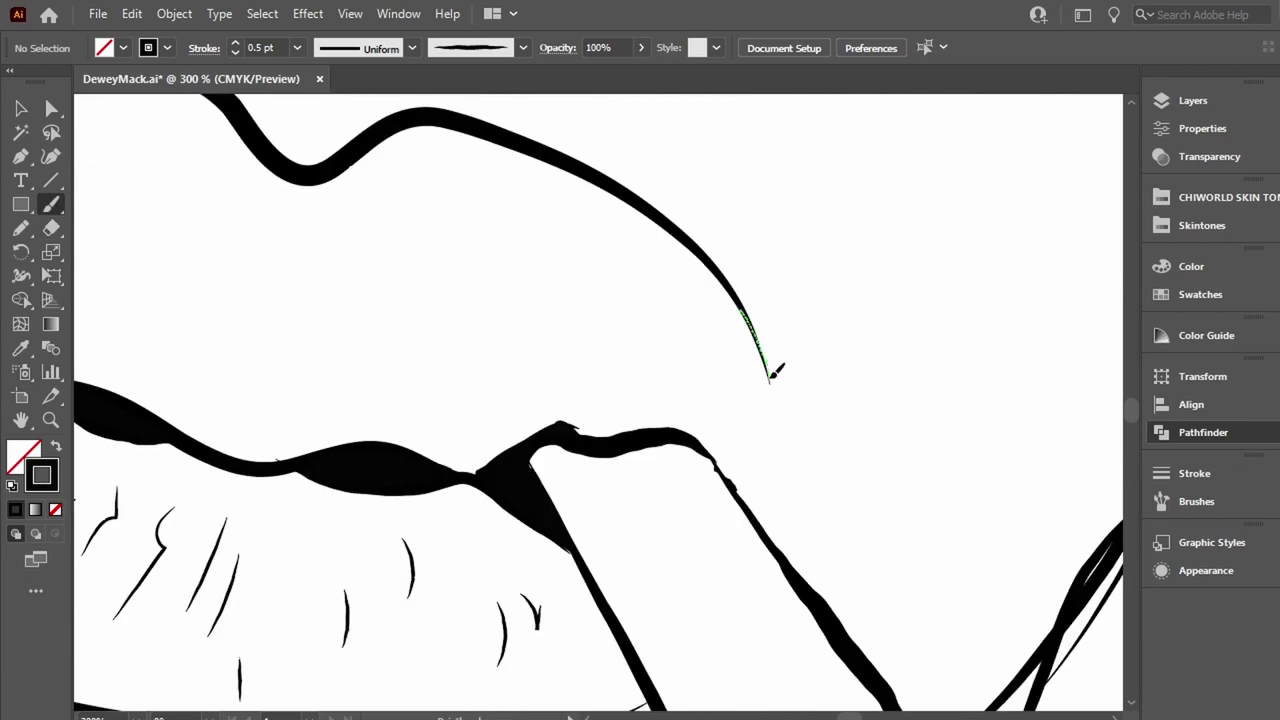
left_click_drag(800, 528, 799, 531)
scroll(748, 318, "down", 5)
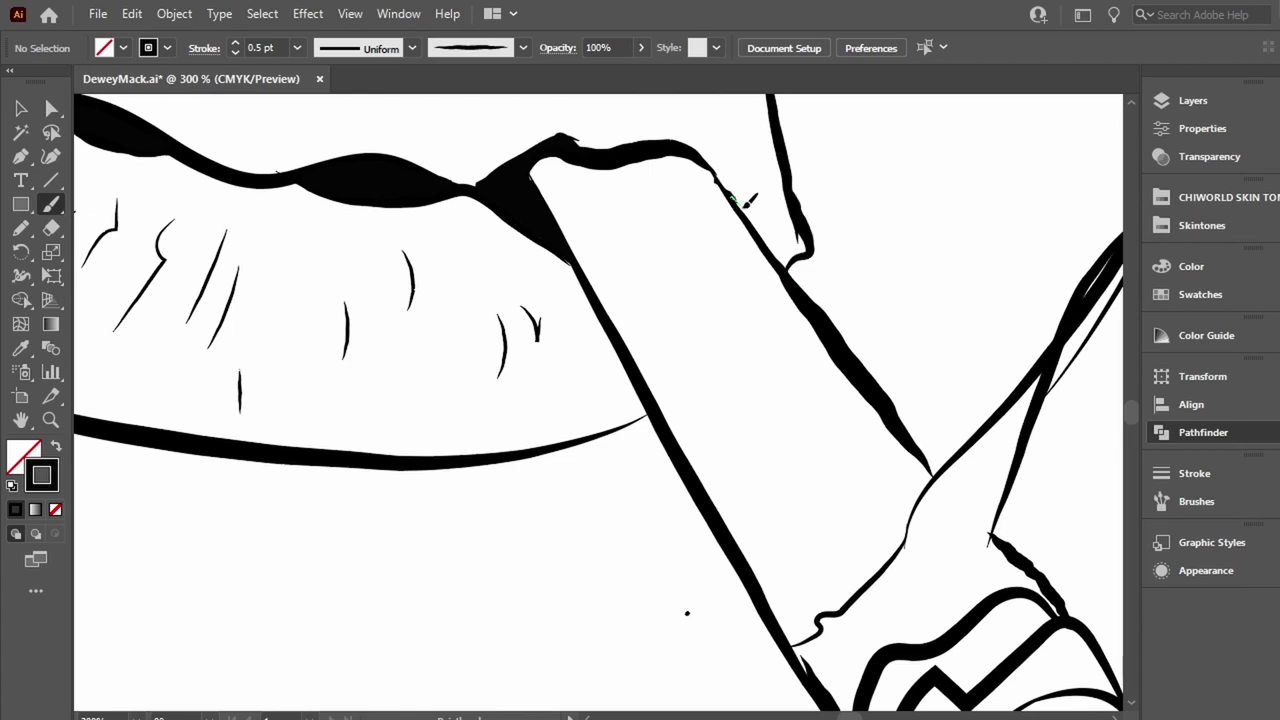
left_click_drag(748, 204, 750, 206)
left_click_drag(788, 236, 792, 242)
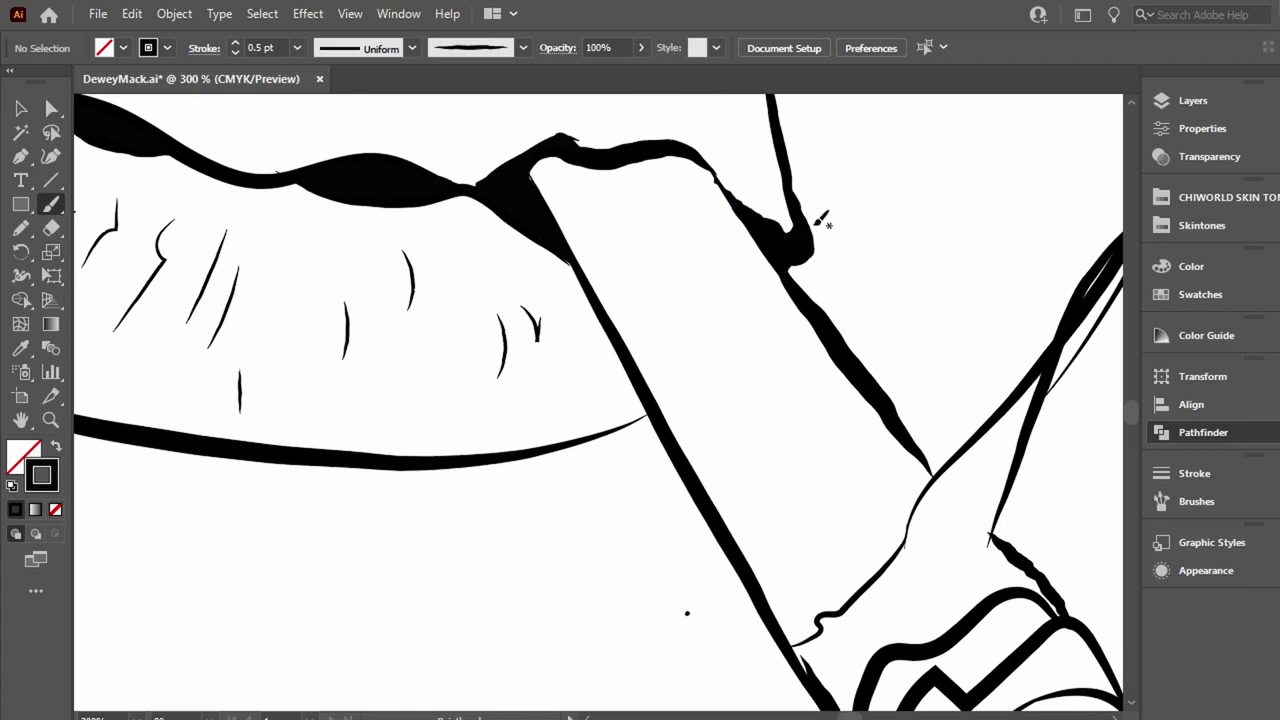
Erase the blob at the lip corner and zoom out to the whole face.
key("shift+e")
mouse_move(849, 214)
left_mouse_down()
mouse_move(826, 180)
mouse_move(817, 234)
mouse_move(864, 232)
left_mouse_up()
key("ctrl+minus")
key("ctrl+minus")
key("b")
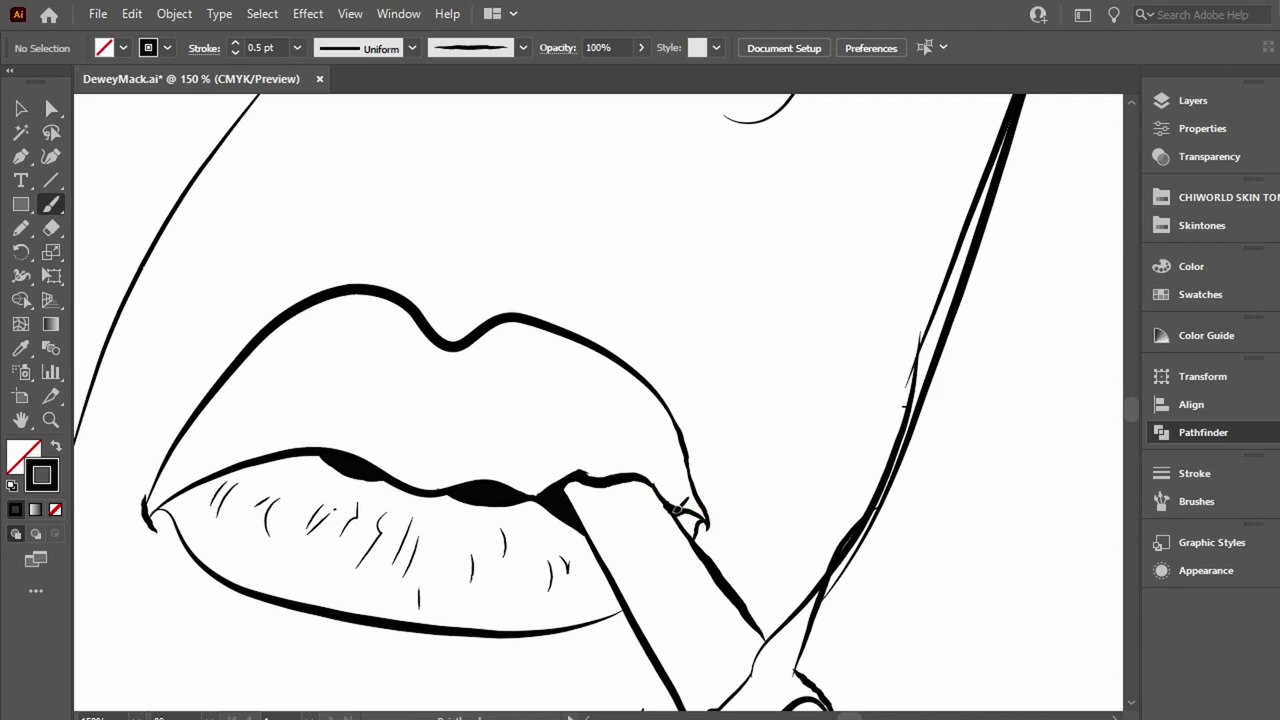
key("ctrl+minus")
key("ctrl+minus")
key("ctrl+minus")
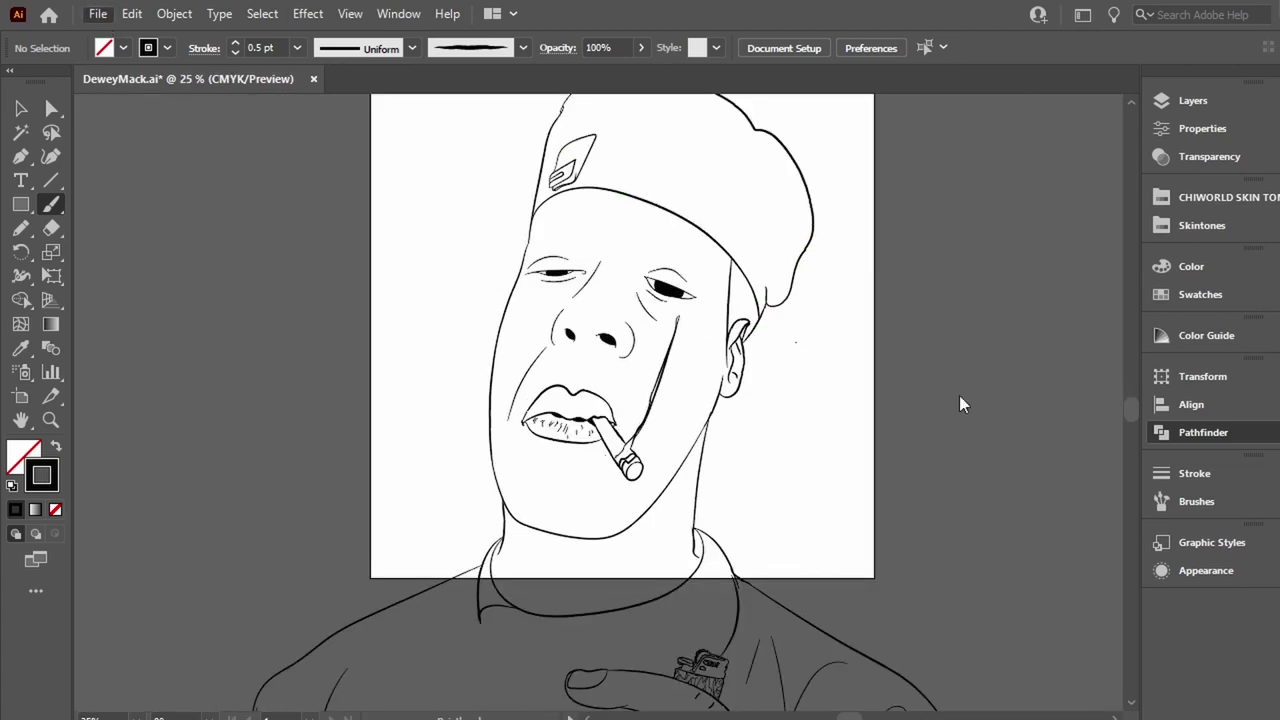
Save the portrait and zoom out to marquee-select the figure's line art.
key("ctrl+s")
key("v")
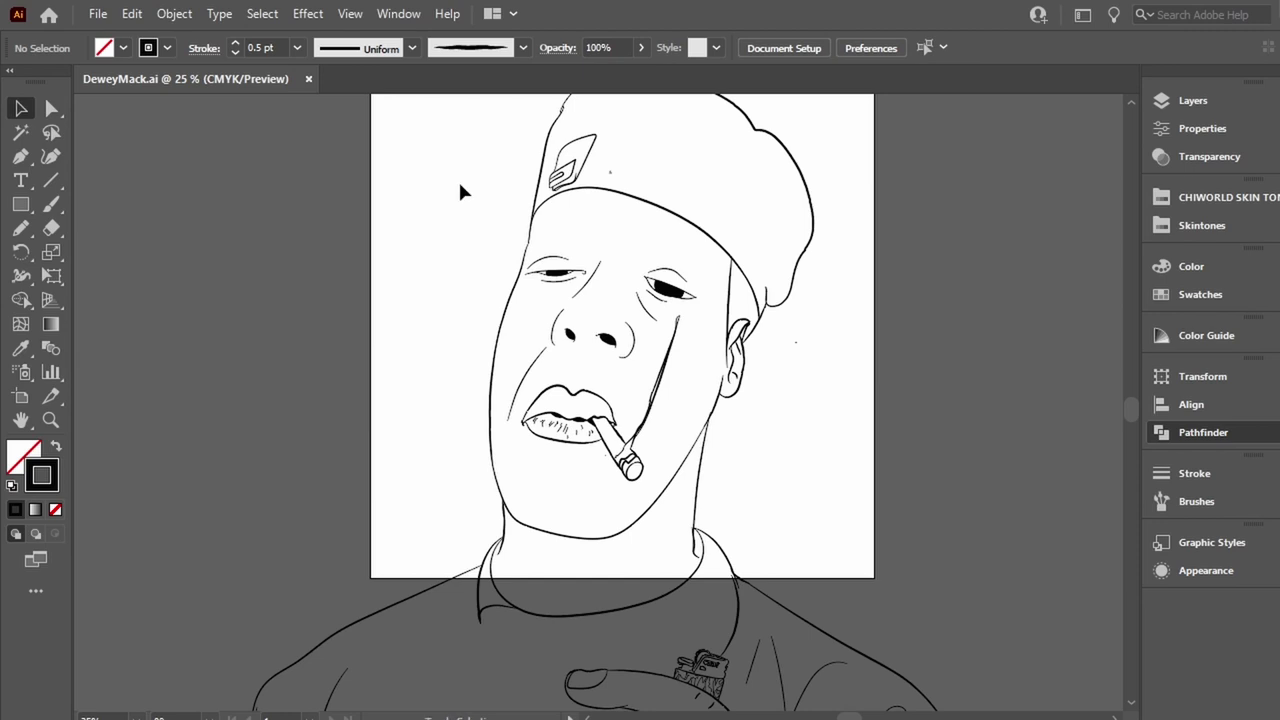
key("ctrl+minus")
key("ctrl+minus")
key("ctrl+minus")
scroll(490, 214, "down", 2)
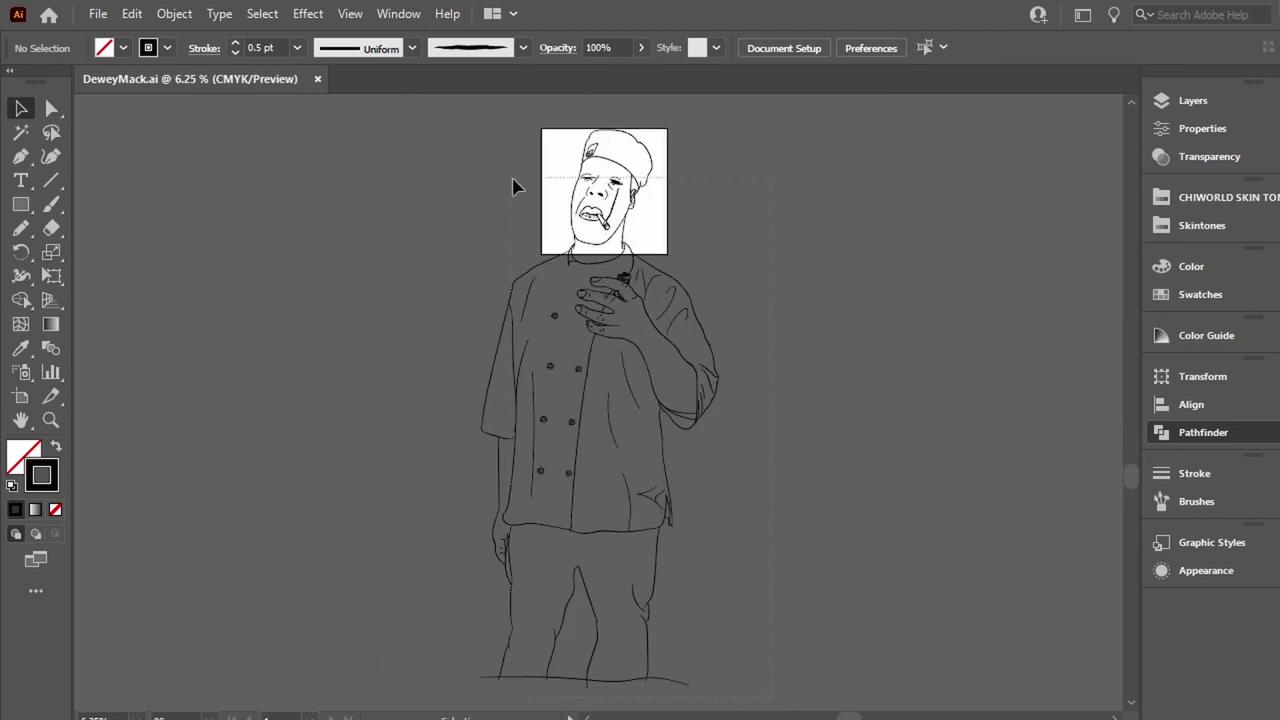
left_click_drag(512, 187, 808, 410)
left_click(812, 284)
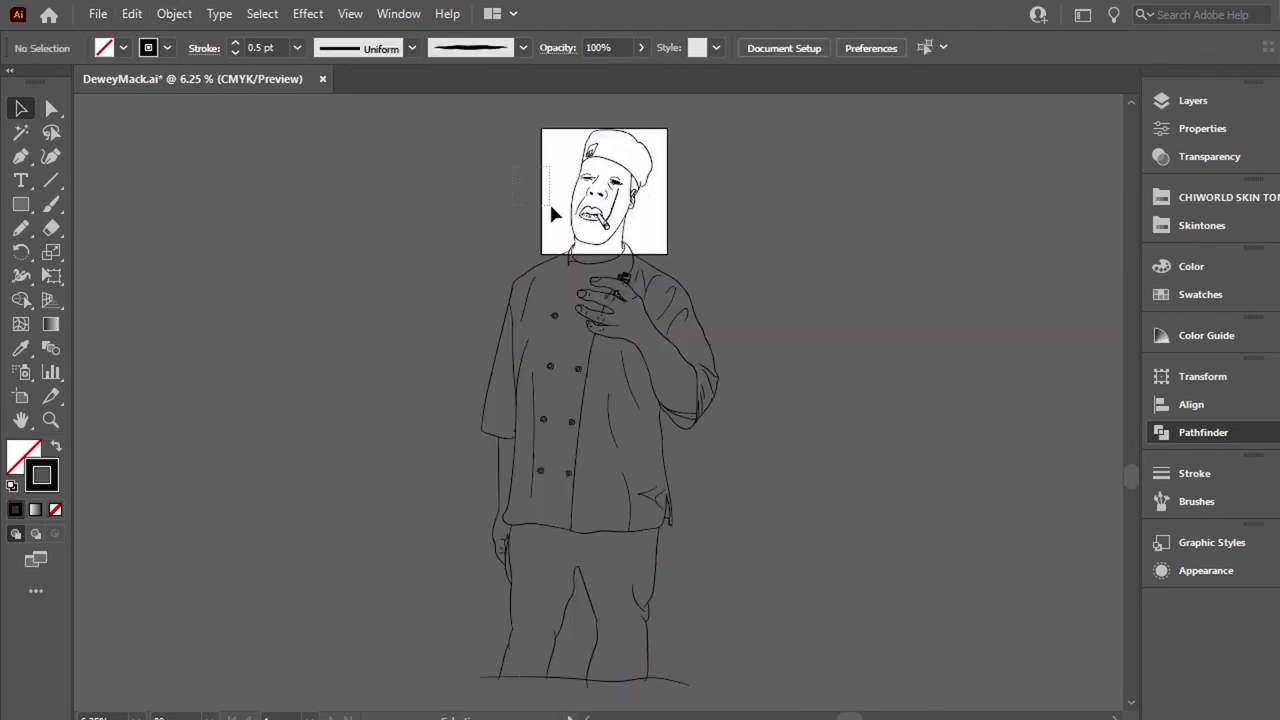
left_click_drag(530, 120, 597, 218)
Select the whole figure and group its line art with Object > Group.
left_click_drag(660, 118, 856, 254)
left_click_drag(426, 120, 749, 686)
left_click(711, 268)
left_click_drag(420, 122, 755, 698)
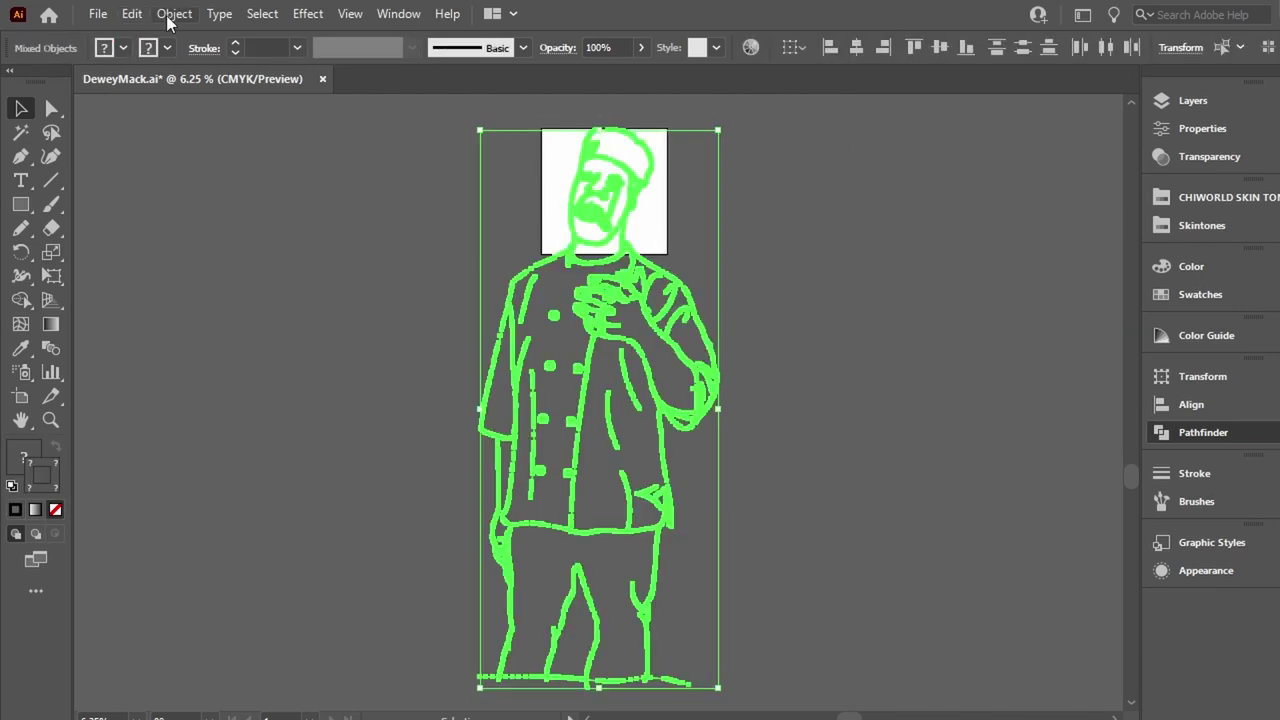
left_click(1000, 482)
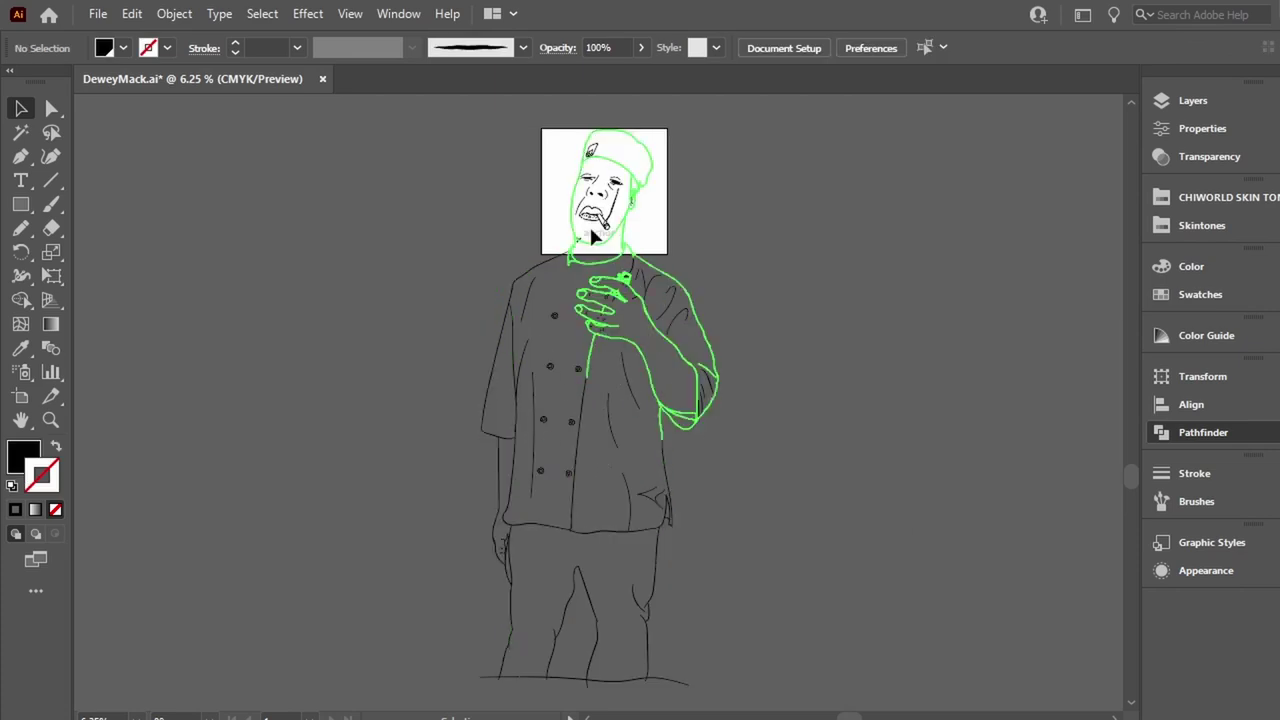
left_click(543, 223)
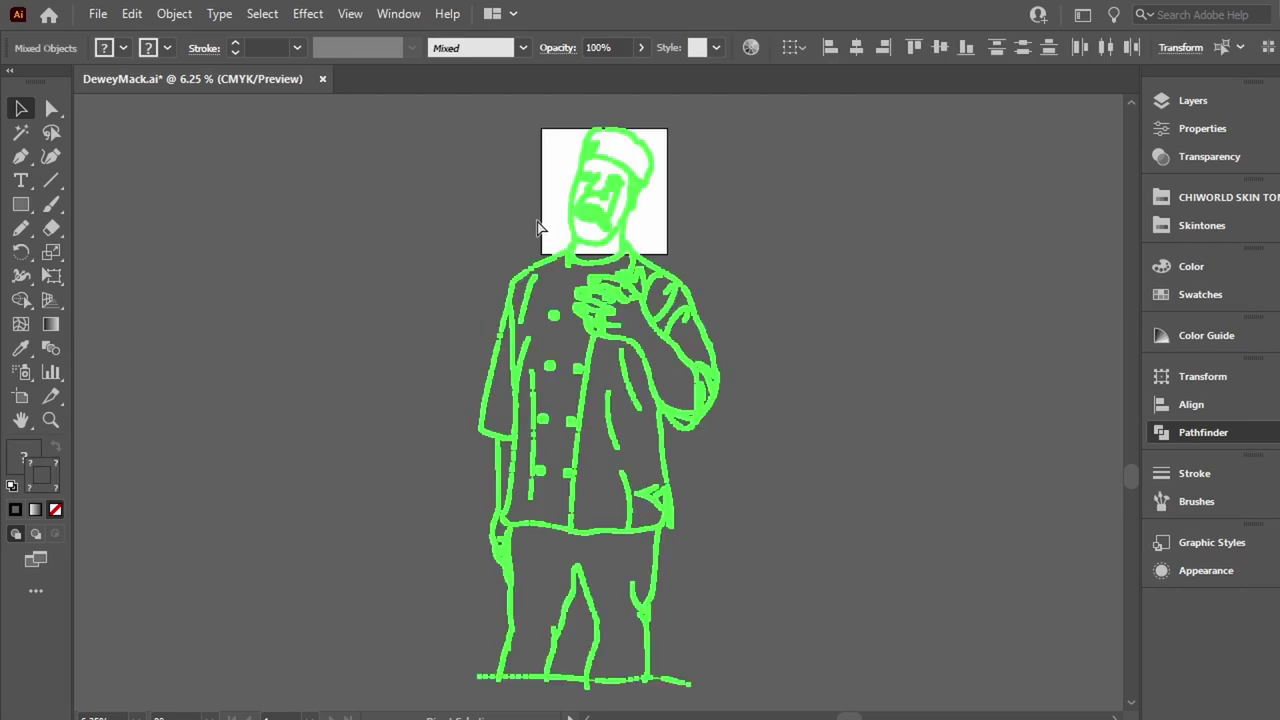
left_click(995, 488)
left_click(22, 207)
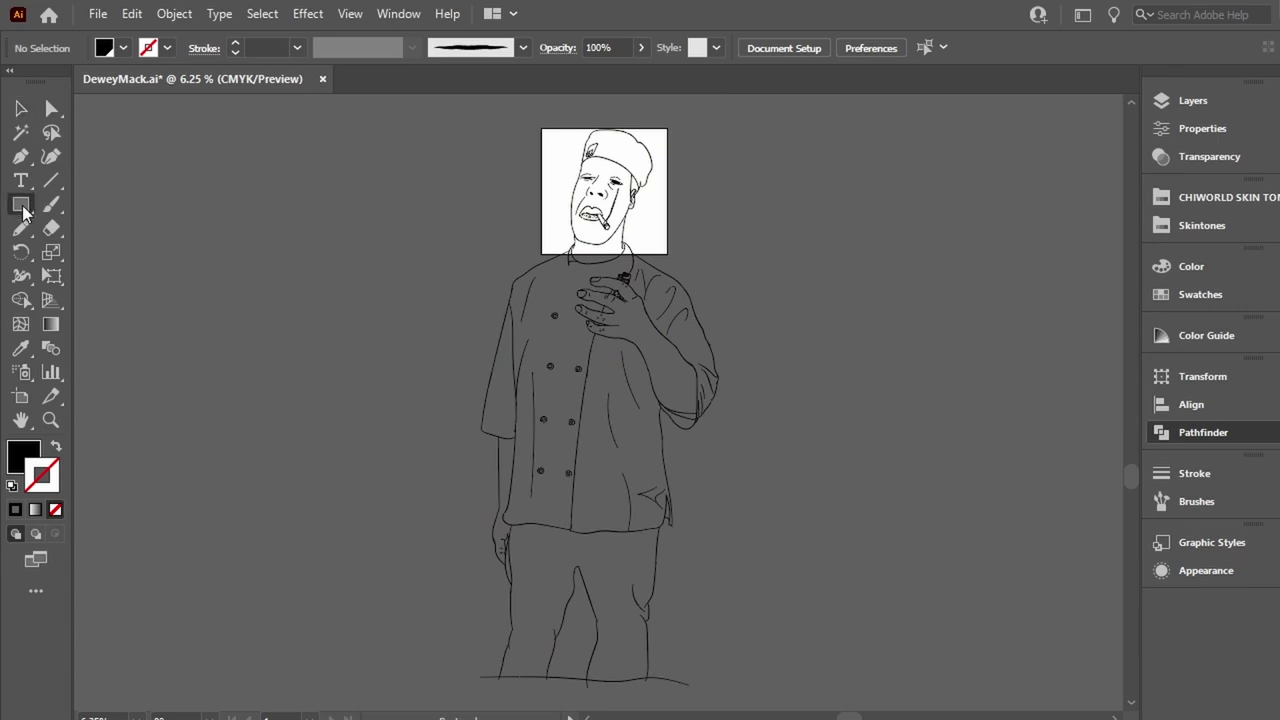
Draw a rectangle over the figure, set fill with no outline, then delete it.
left_click_drag(440, 123, 741, 500)
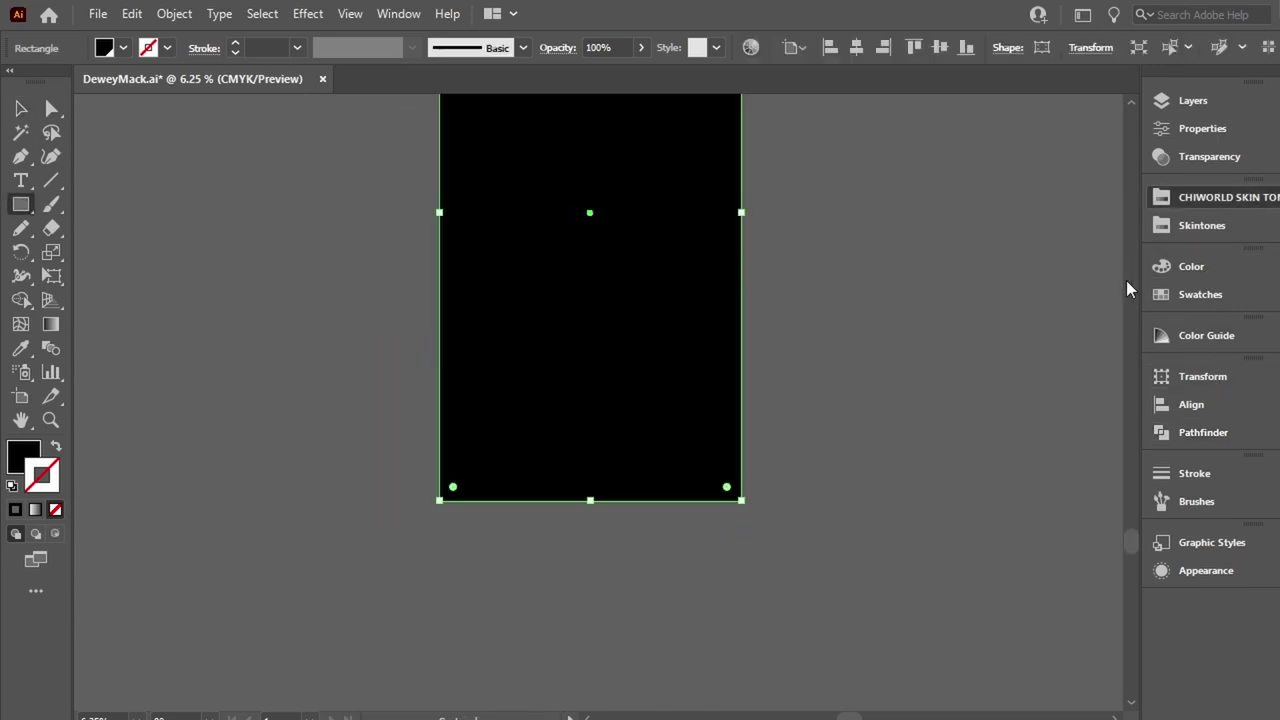
key("x")
key("comma")
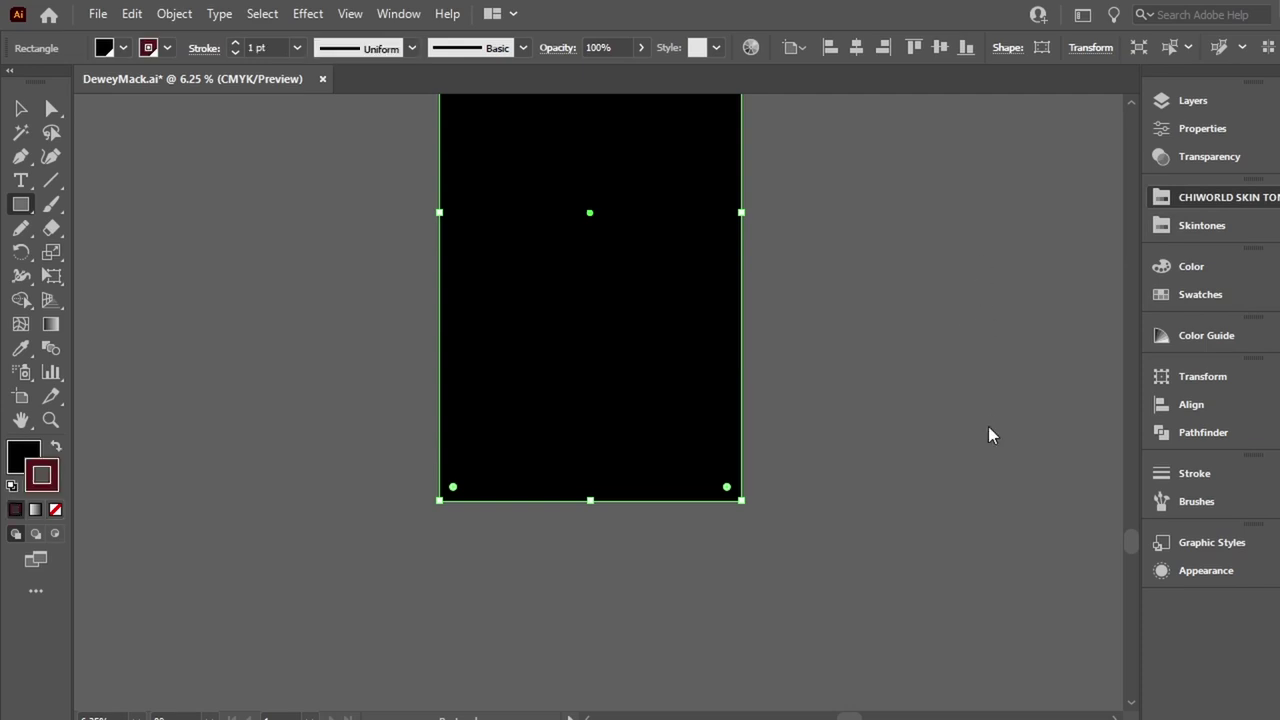
left_click(56, 448)
key("slash")
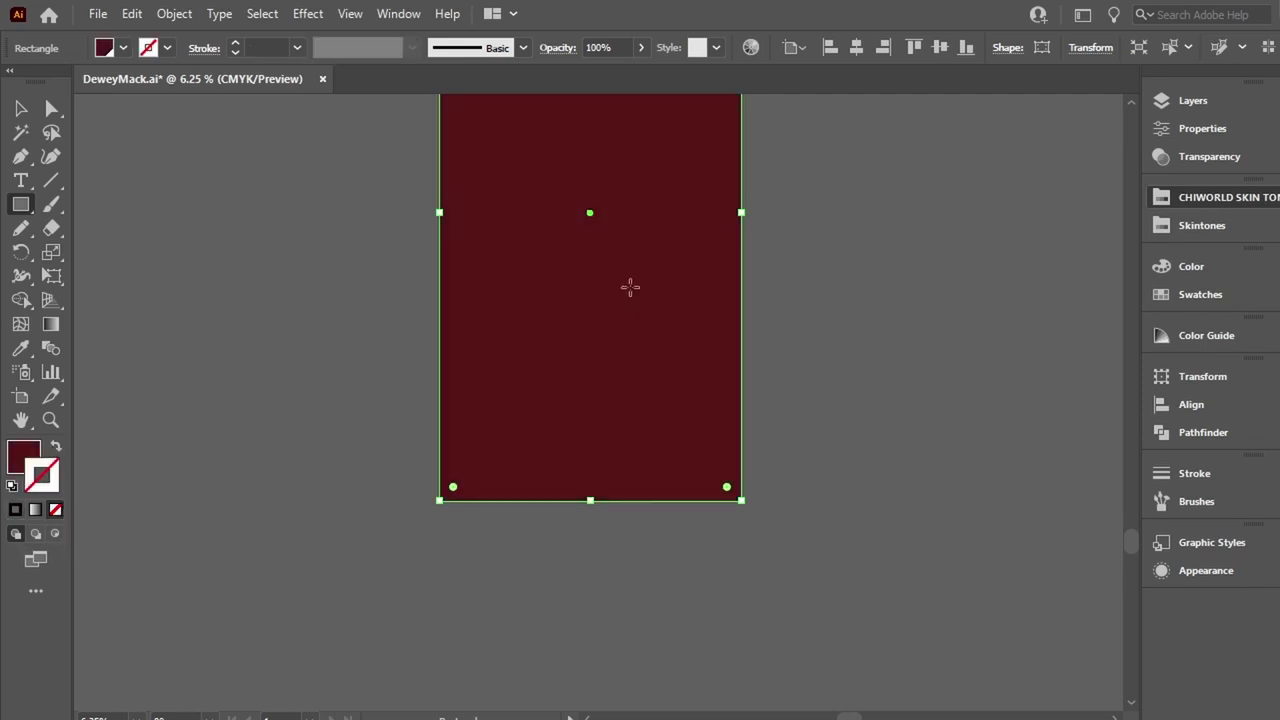
key("Delete")
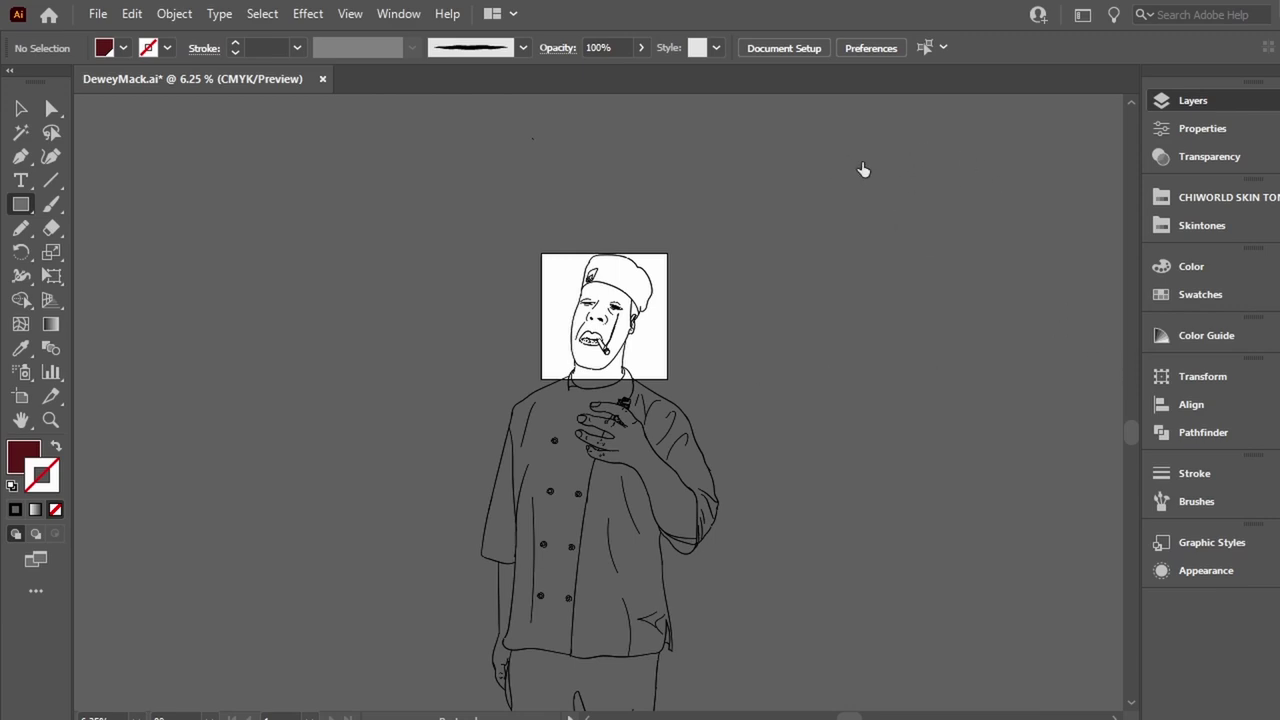
Draw a dark red rectangle over the whole figure and exit isolation mode.
left_click_drag(459, 229, 730, 660)
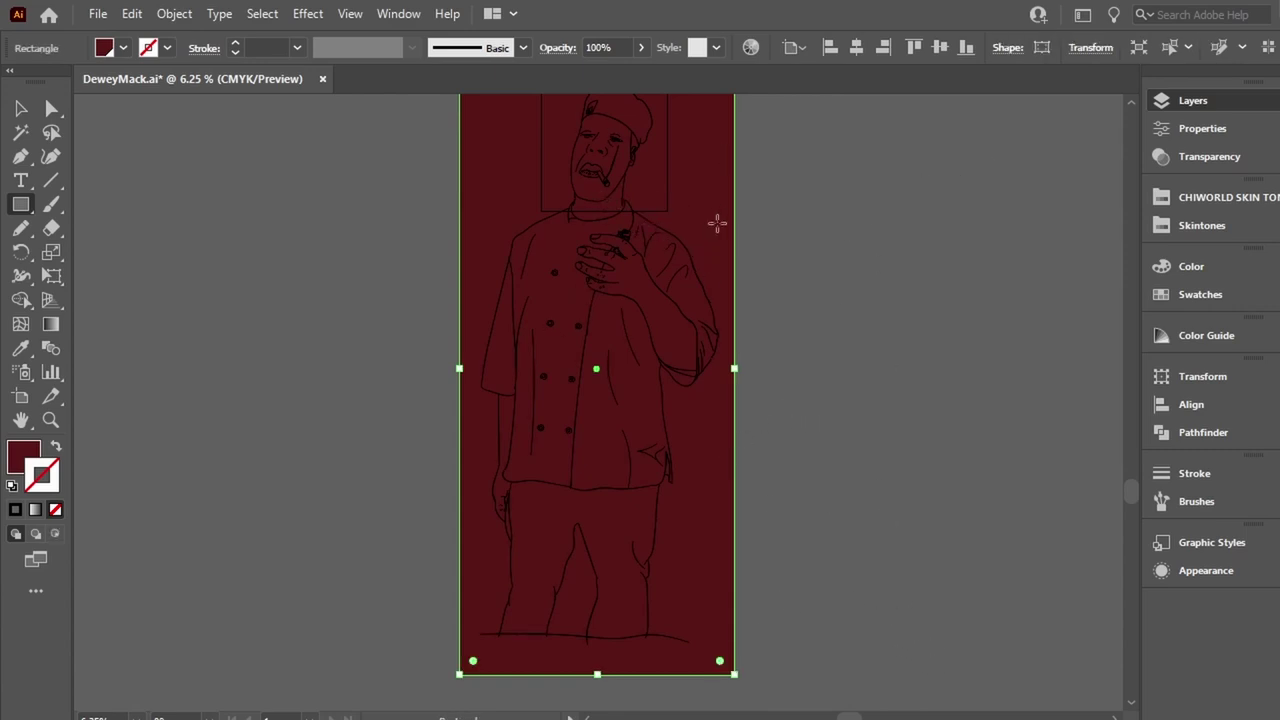
scroll(768, 377, "up", 3)
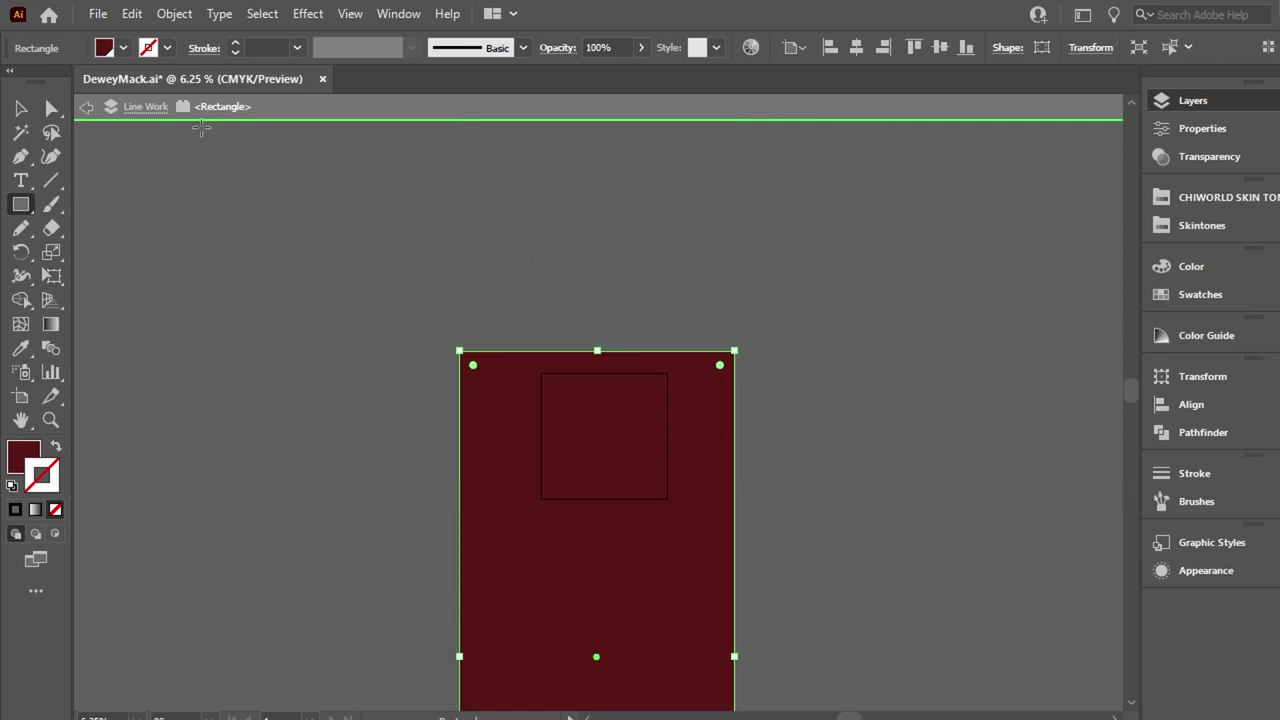
key("Escape")
key("v")
left_click(704, 447)
key("Escape")
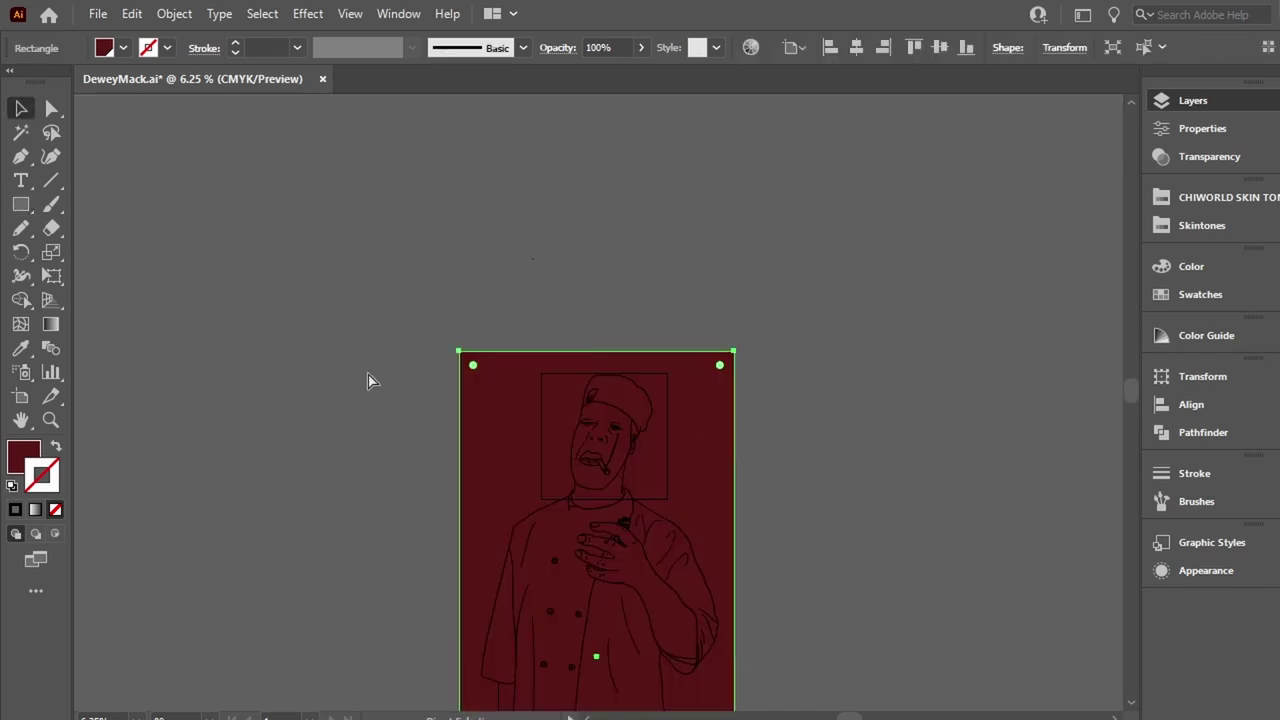
Select the dark red rectangle and delete it to reveal the reference photo.
left_click(320, 352)
left_click(509, 477)
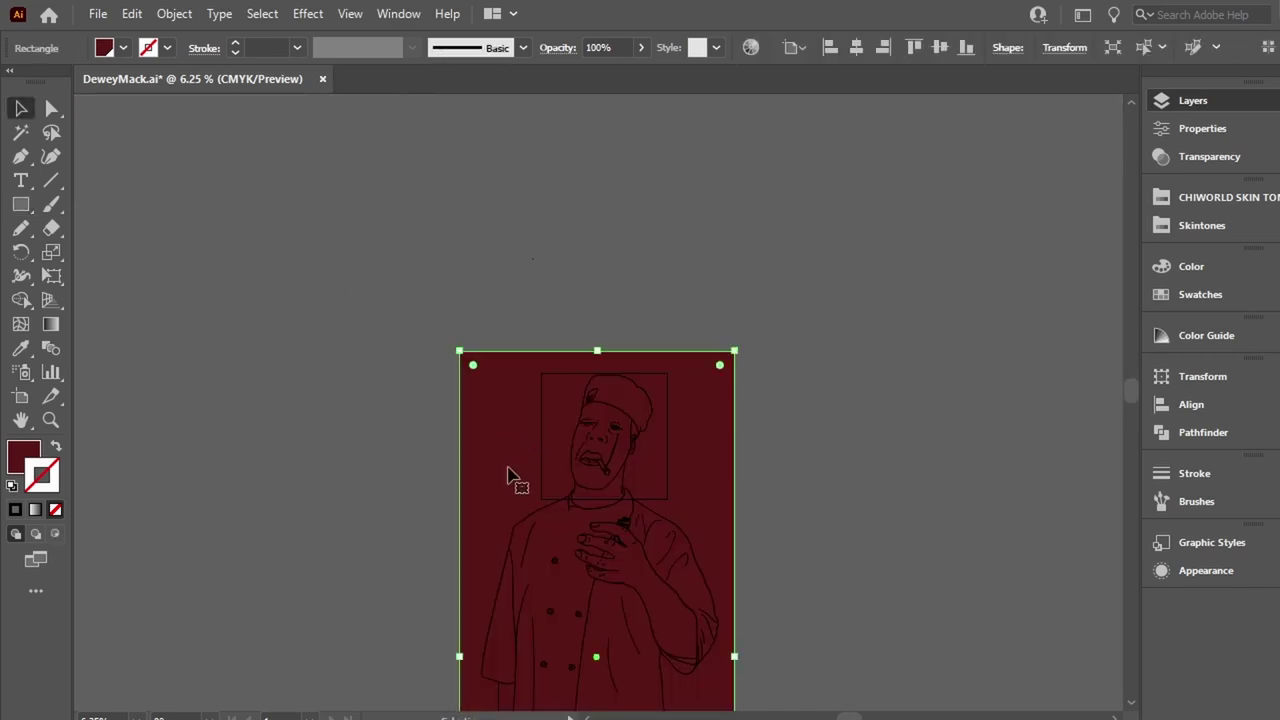
left_click(700, 432, "shift")
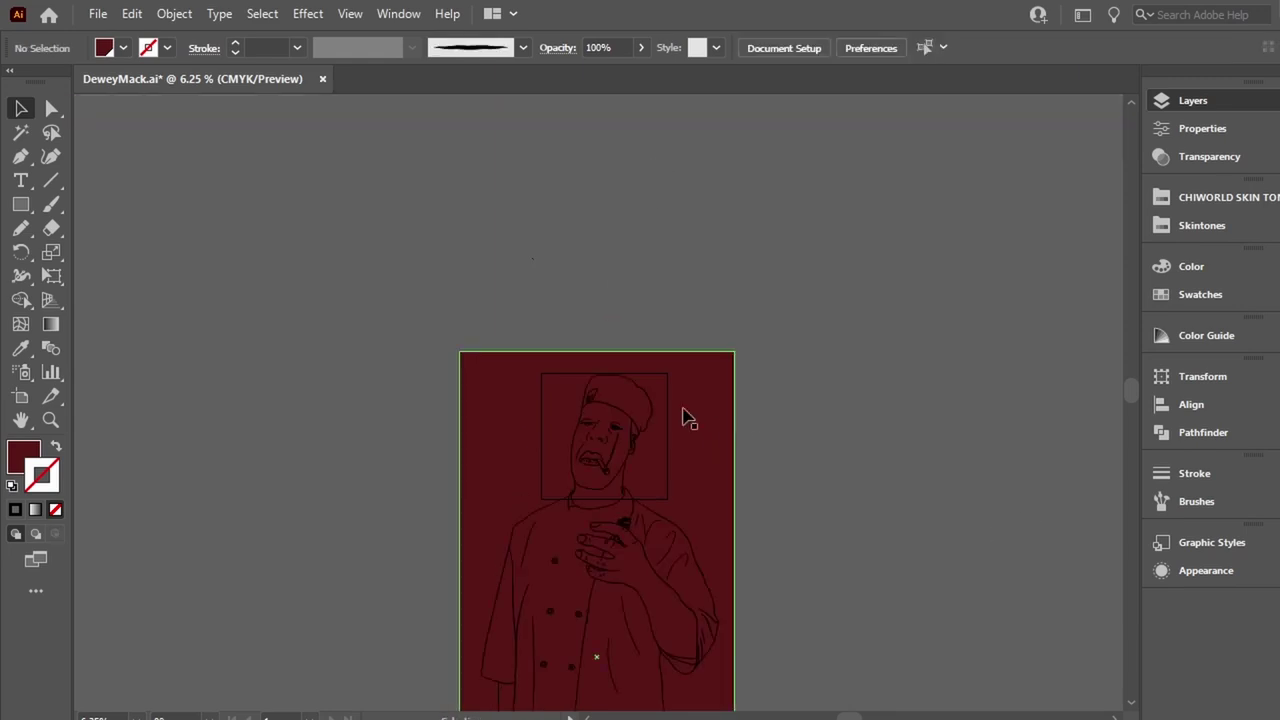
left_click(649, 466)
key("Delete")
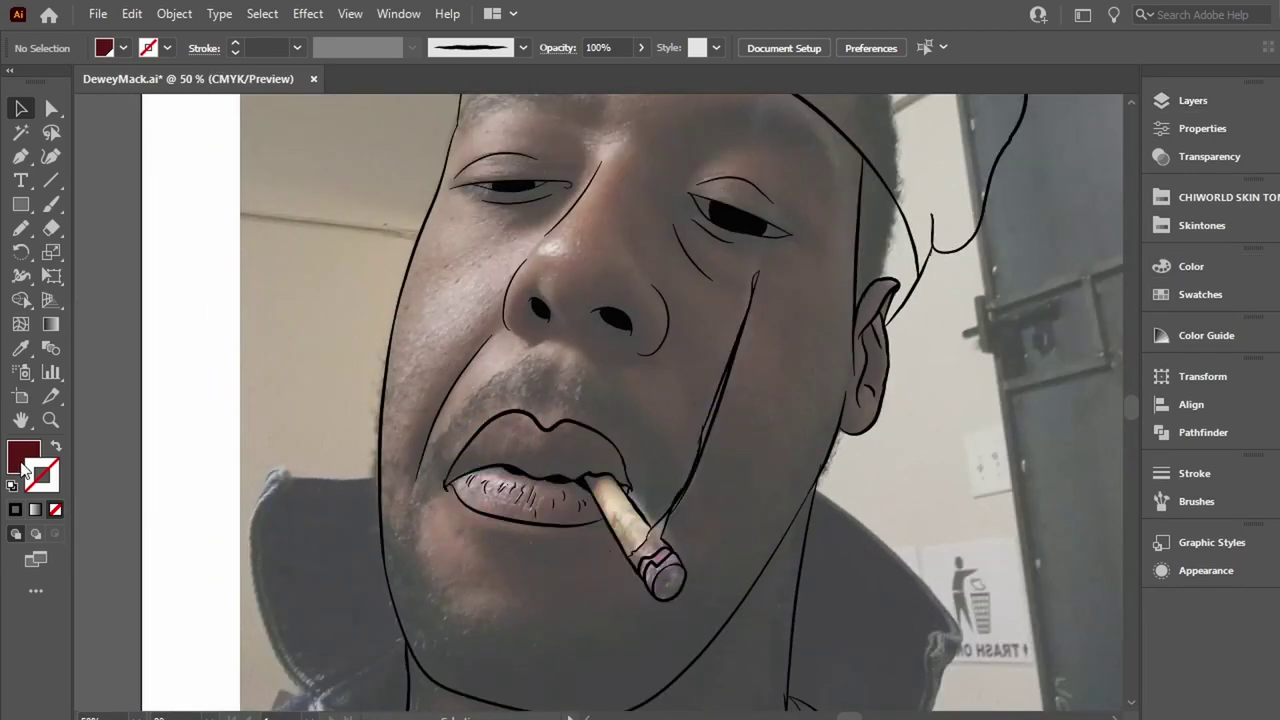
Set a black fill with no stroke and switch to the Blob Brush.
left_click(56, 446)
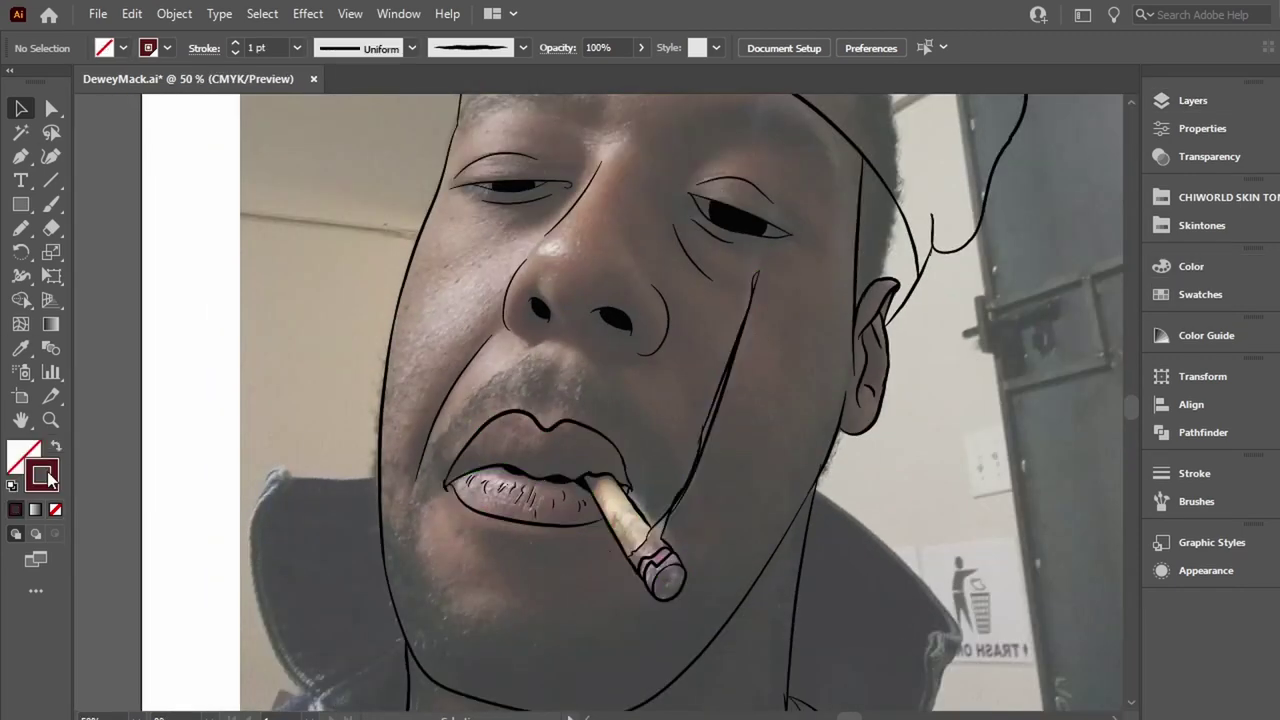
key("comma")
left_click(56, 512)
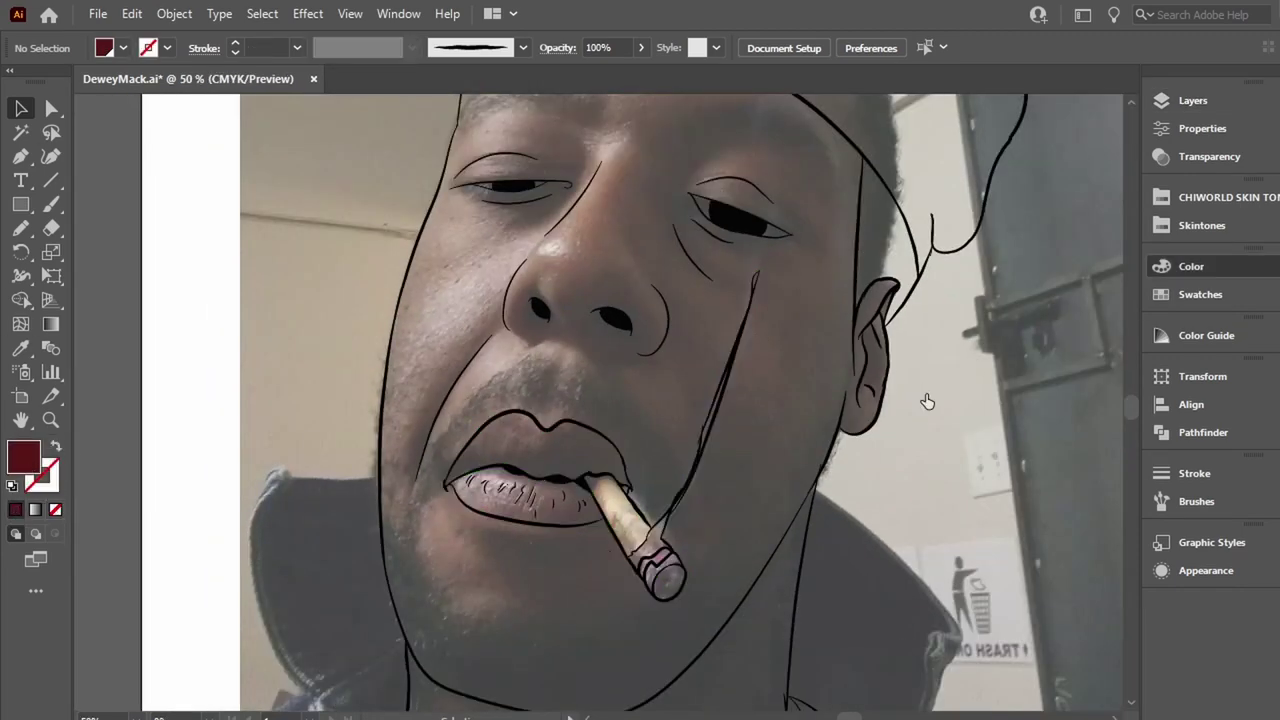
left_click(20, 228)
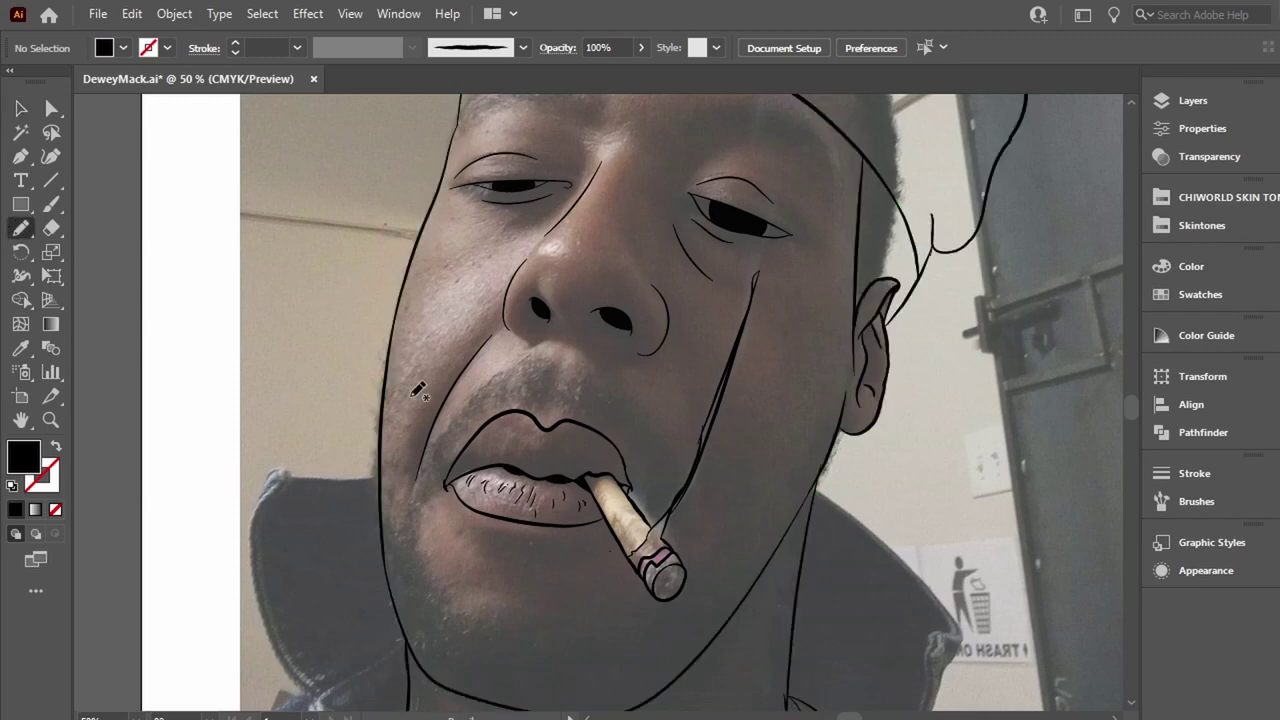
key("ctrl+equal")
key("ctrl+equal")
key("ctrl+equal")
Paint the left moustache and solid black beard down the left cheek and jaw.
mouse_move(478, 325)
left_mouse_down()
mouse_move(471, 286)
mouse_move(368, 283)
mouse_move(375, 405)
mouse_move(478, 318)
left_mouse_up()
mouse_move(372, 398)
left_mouse_down()
mouse_move(283, 415)
mouse_move(134, 560)
mouse_move(190, 440)
mouse_move(304, 318)
left_mouse_up()
scroll(490, 343, "down", 1)
scroll(490, 343, "down", 3)
scroll(492, 355, "left", 3)
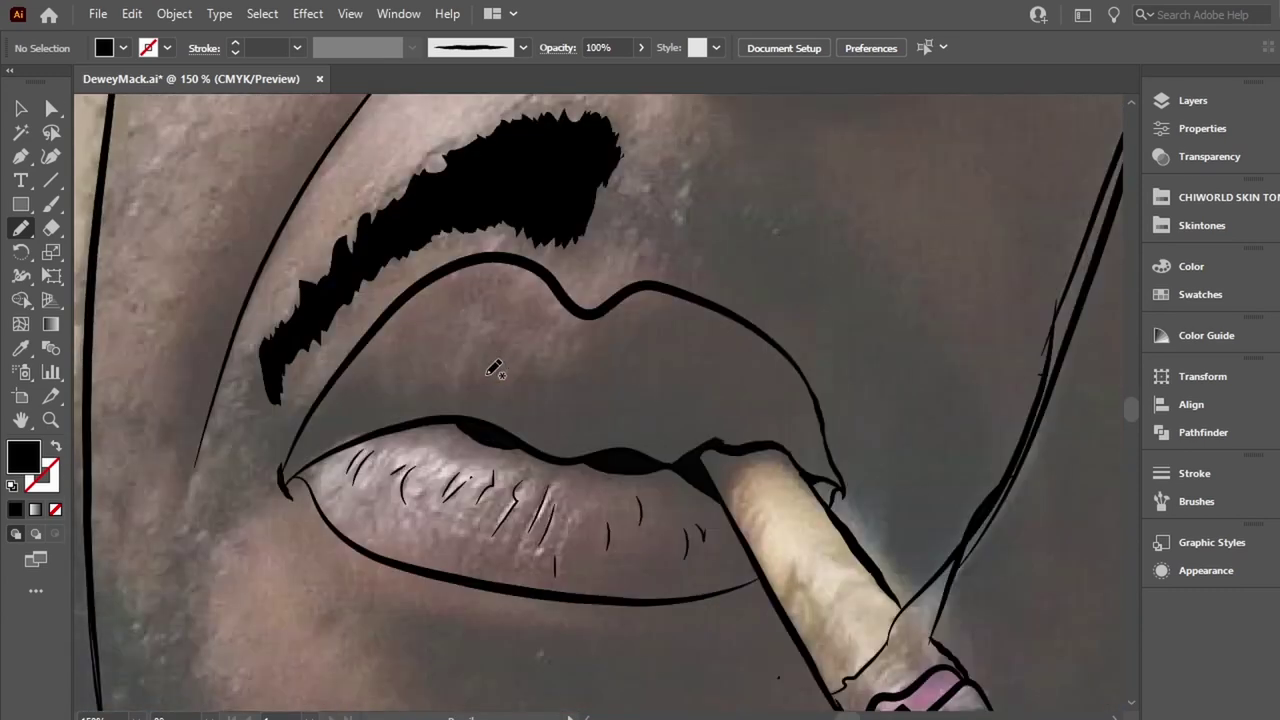
mouse_move(252, 385)
left_mouse_down()
mouse_move(171, 543)
mouse_move(174, 638)
left_mouse_up()
key("ctrl+z")
mouse_move(268, 363)
left_mouse_down()
mouse_move(214, 471)
mouse_move(206, 540)
mouse_move(270, 390)
left_mouse_up()
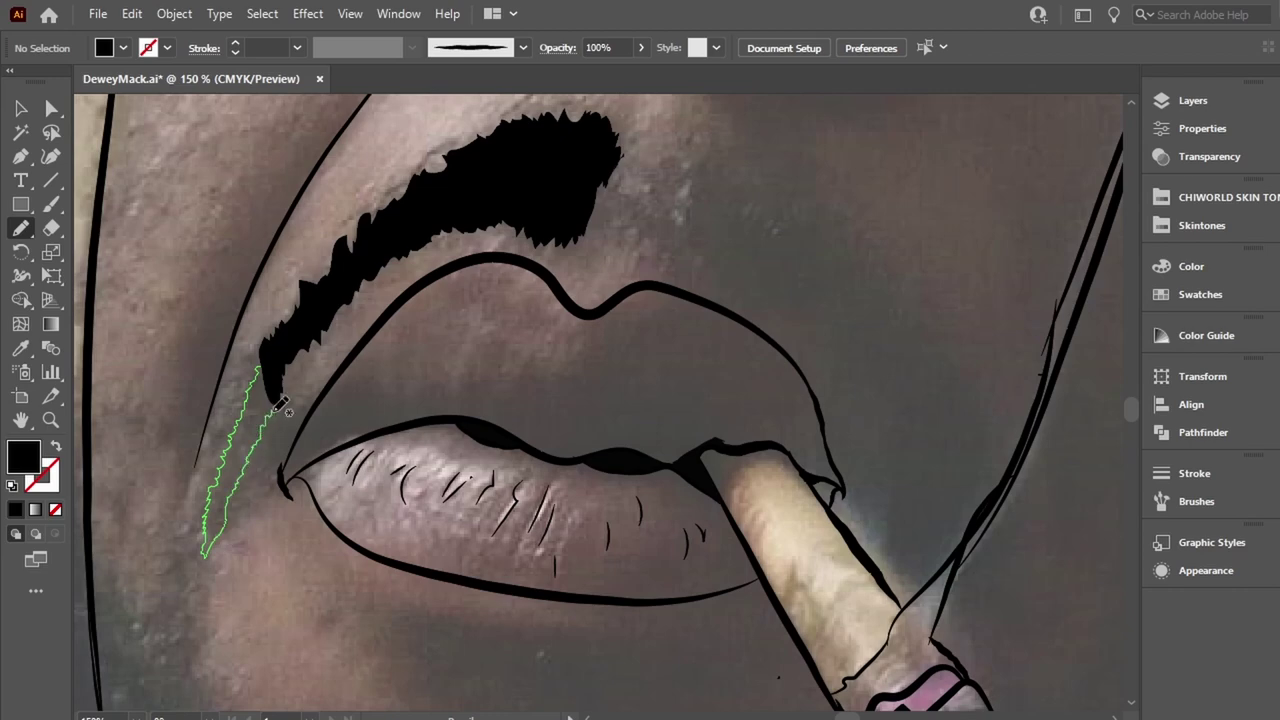
scroll(322, 512, "left", 6)
scroll(322, 512, "down", 7)
mouse_move(377, 236)
left_mouse_down()
mouse_move(420, 488)
mouse_move(421, 338)
mouse_move(375, 240)
left_mouse_up()
mouse_move(372, 238)
left_mouse_down()
mouse_move(414, 277)
mouse_move(480, 229)
mouse_move(491, 371)
mouse_move(410, 470)
left_mouse_up()
mouse_move(466, 368)
left_mouse_down()
mouse_move(649, 523)
mouse_move(549, 617)
left_mouse_up()
Extend the beard along the lower jaw, chin and right jawline beside the cigar.
scroll(567, 474, "right", 5)
key("ctrl+minus")
key("ctrl+minus")
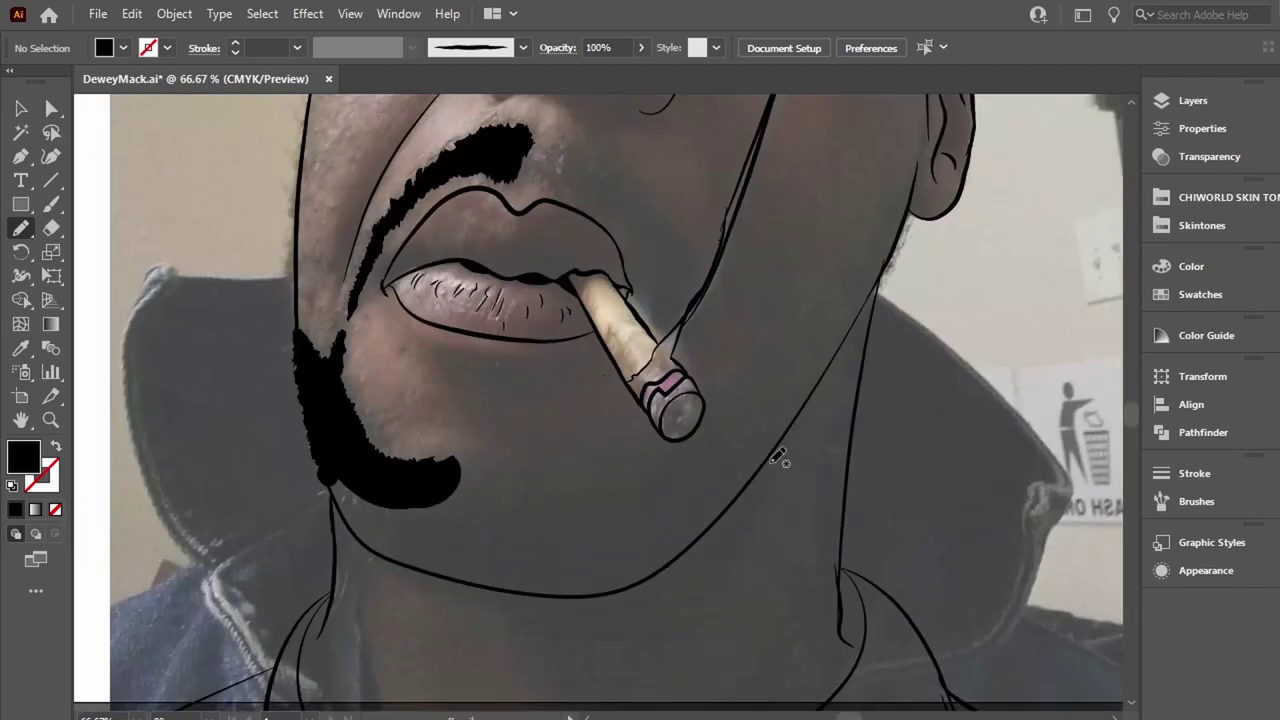
mouse_move(325, 455)
left_mouse_down()
mouse_move(371, 543)
mouse_move(437, 575)
mouse_move(586, 604)
mouse_move(390, 530)
left_mouse_up()
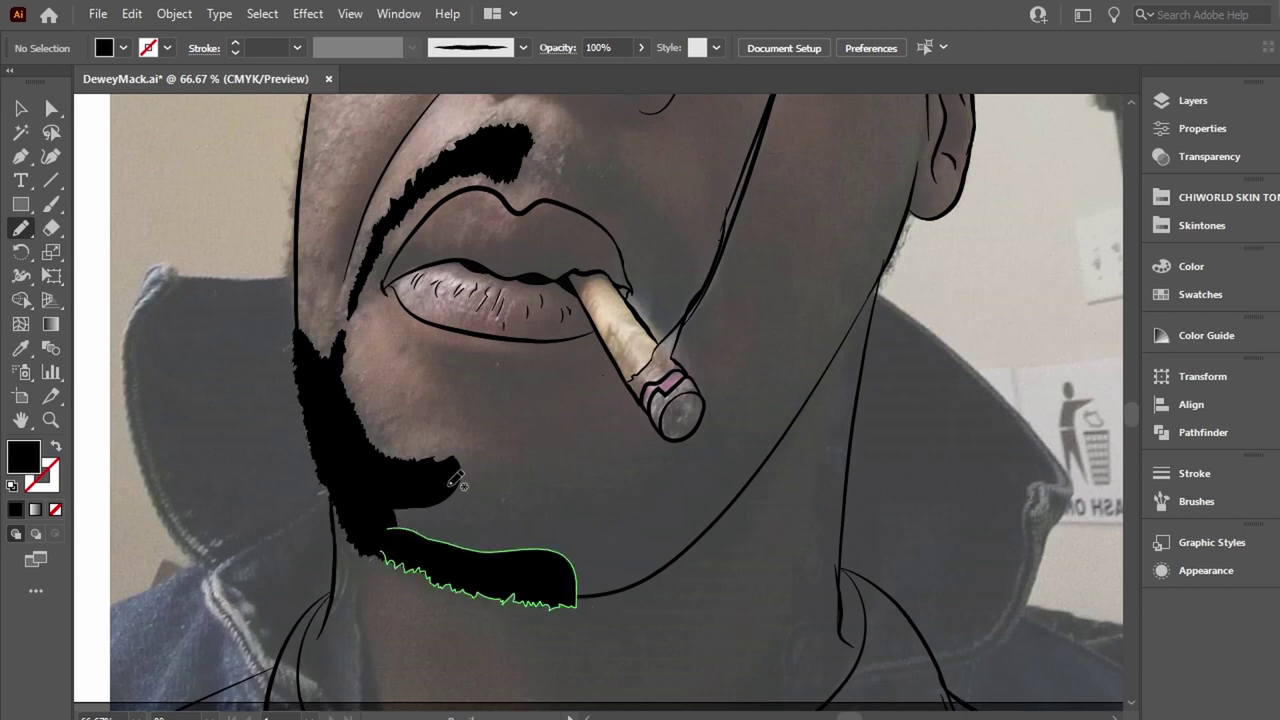
mouse_move(457, 478)
left_mouse_down()
mouse_move(485, 480)
mouse_move(608, 560)
mouse_move(458, 458)
mouse_move(470, 458)
left_mouse_up()
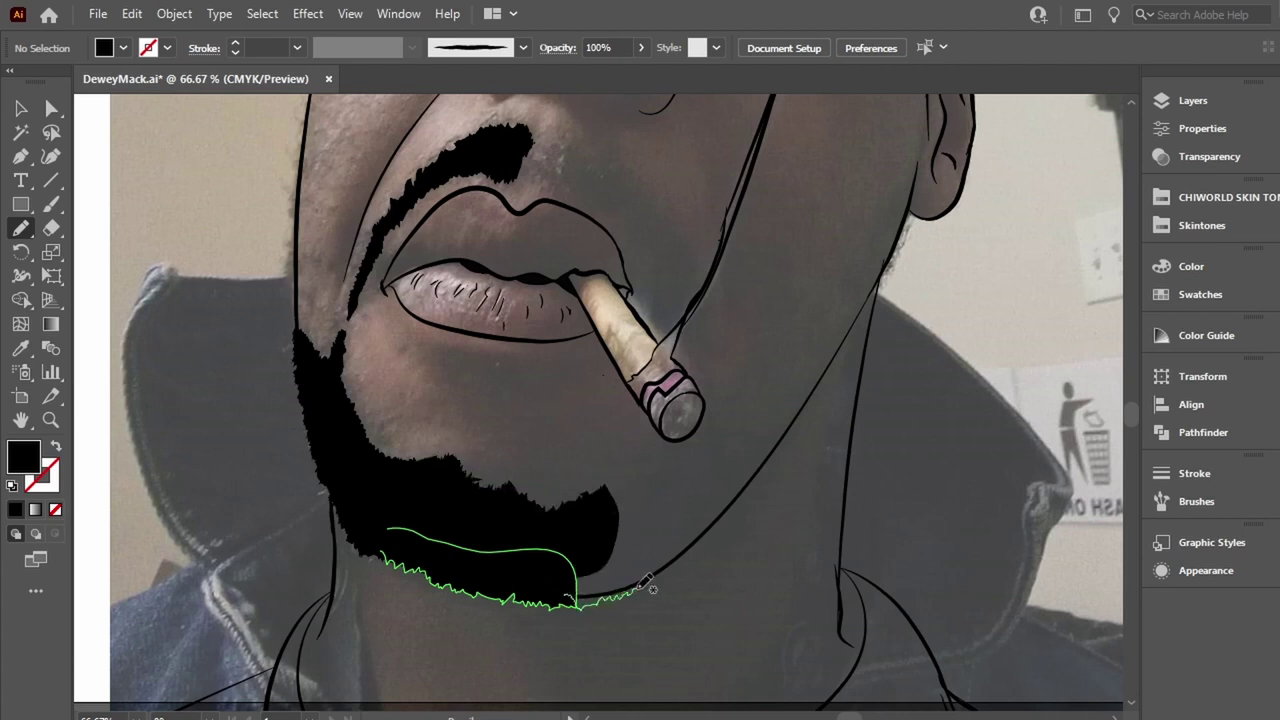
left_click_drag(699, 542, 697, 541)
left_click_drag(692, 541, 704, 535)
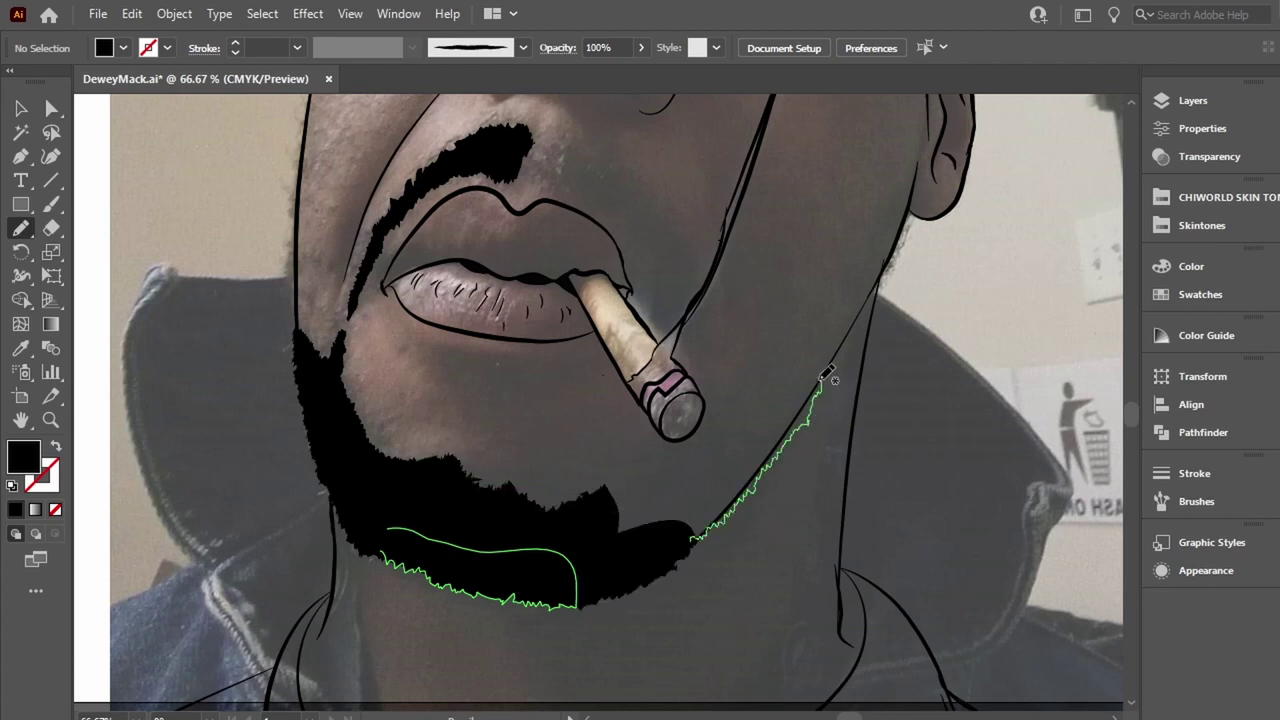
mouse_move(820, 383)
left_mouse_down()
mouse_move(720, 472)
mouse_move(820, 388)
mouse_move(775, 452)
left_mouse_up()
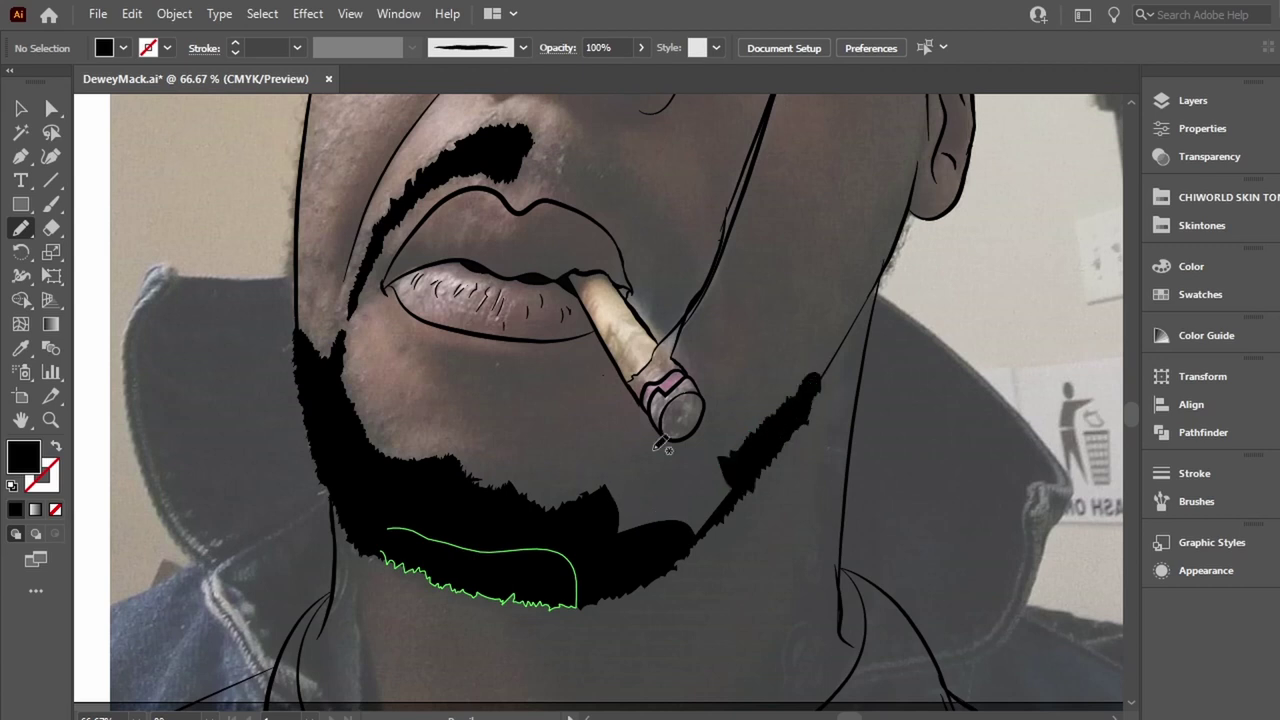
mouse_move(607, 487)
left_mouse_down()
mouse_move(655, 422)
mouse_move(714, 408)
left_mouse_up()
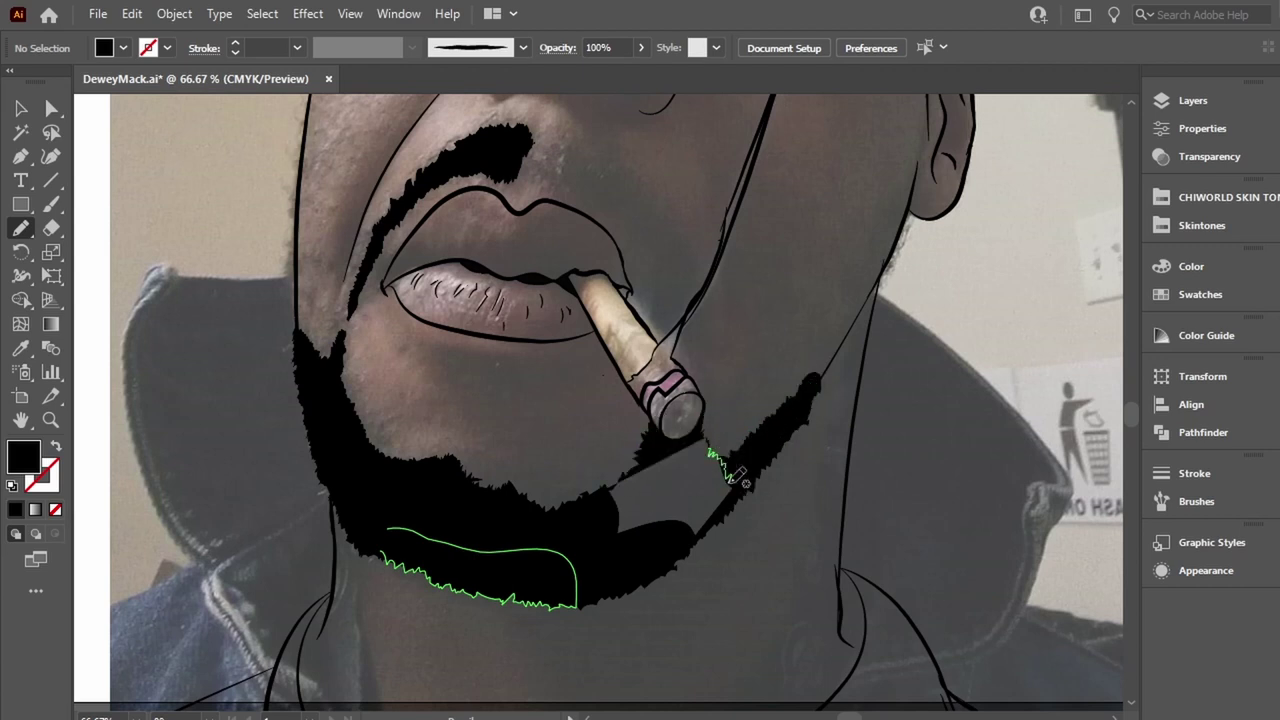
mouse_move(643, 460)
left_mouse_down()
mouse_move(651, 491)
mouse_move(700, 434)
left_mouse_up()
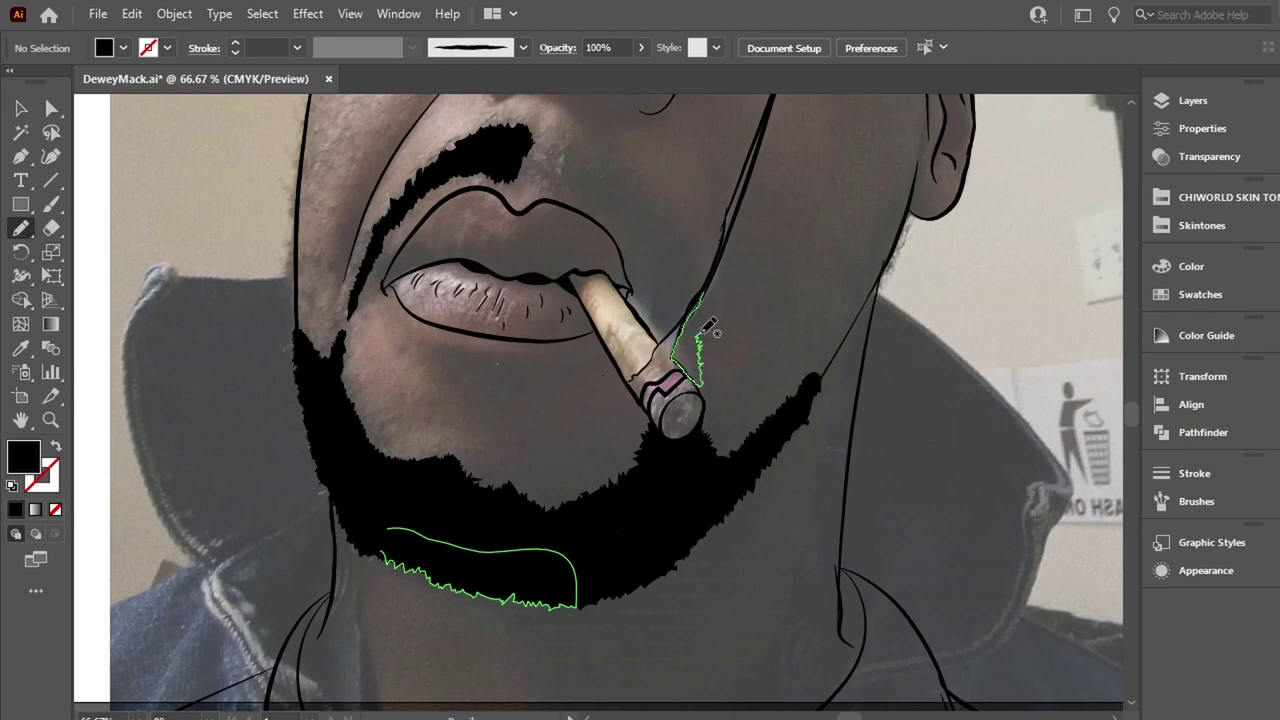
left_click_drag(696, 371, 694, 311)
Paint the right half of the moustache over the upper lip.
left_click_drag(550, 182, 680, 290)
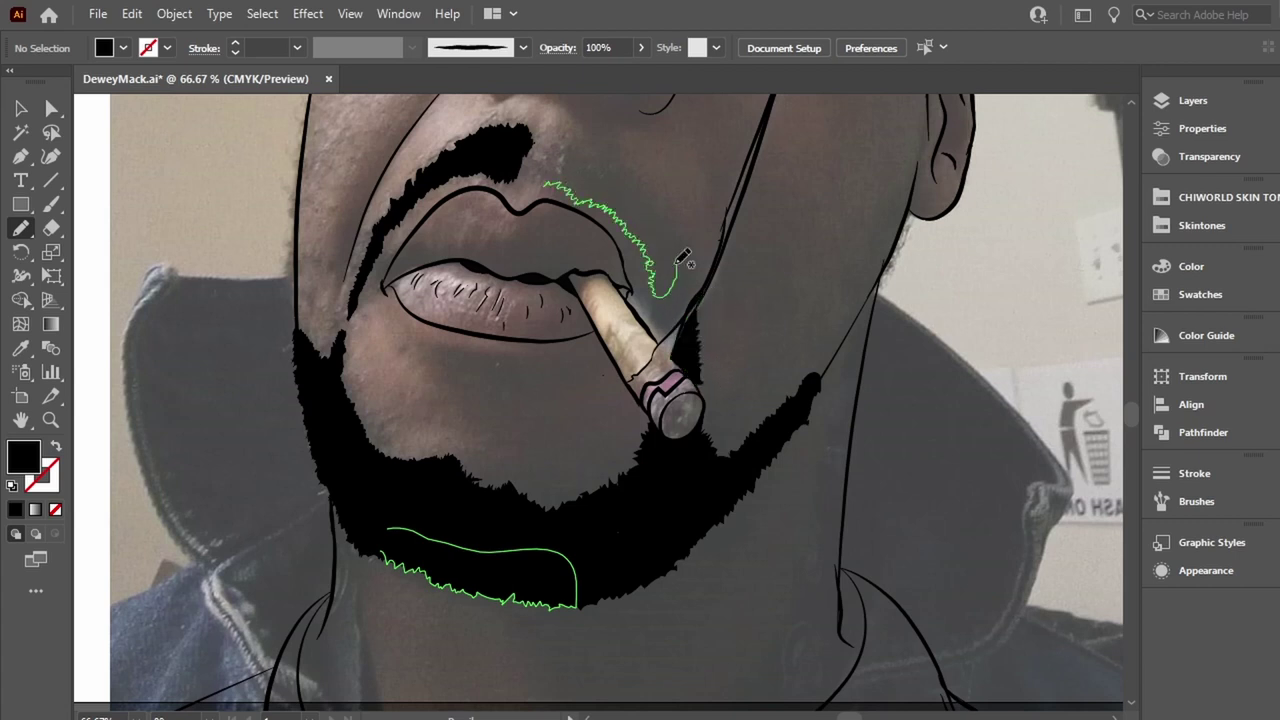
mouse_move(548, 182)
left_mouse_down()
mouse_move(606, 170)
mouse_move(700, 296)
left_mouse_up()
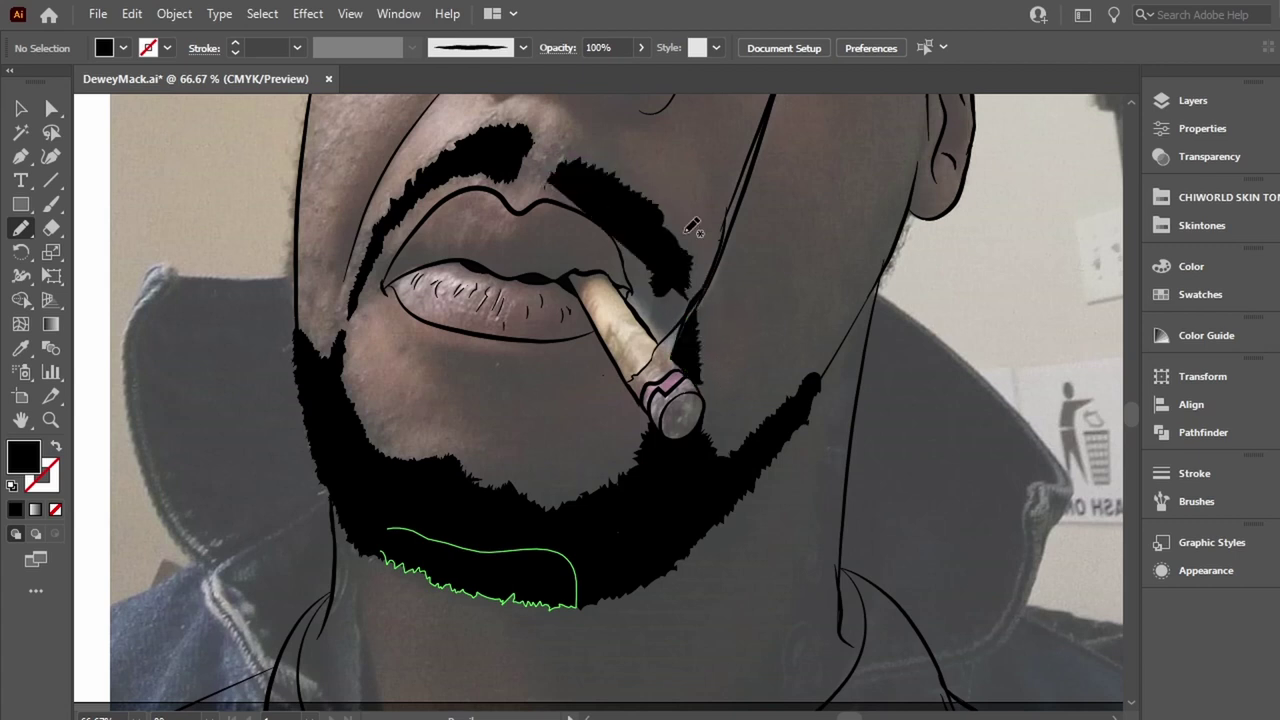
mouse_move(590, 155)
left_mouse_down()
mouse_move(645, 212)
mouse_move(685, 295)
mouse_move(683, 282)
left_mouse_up()
scroll(798, 297, "up", 3)
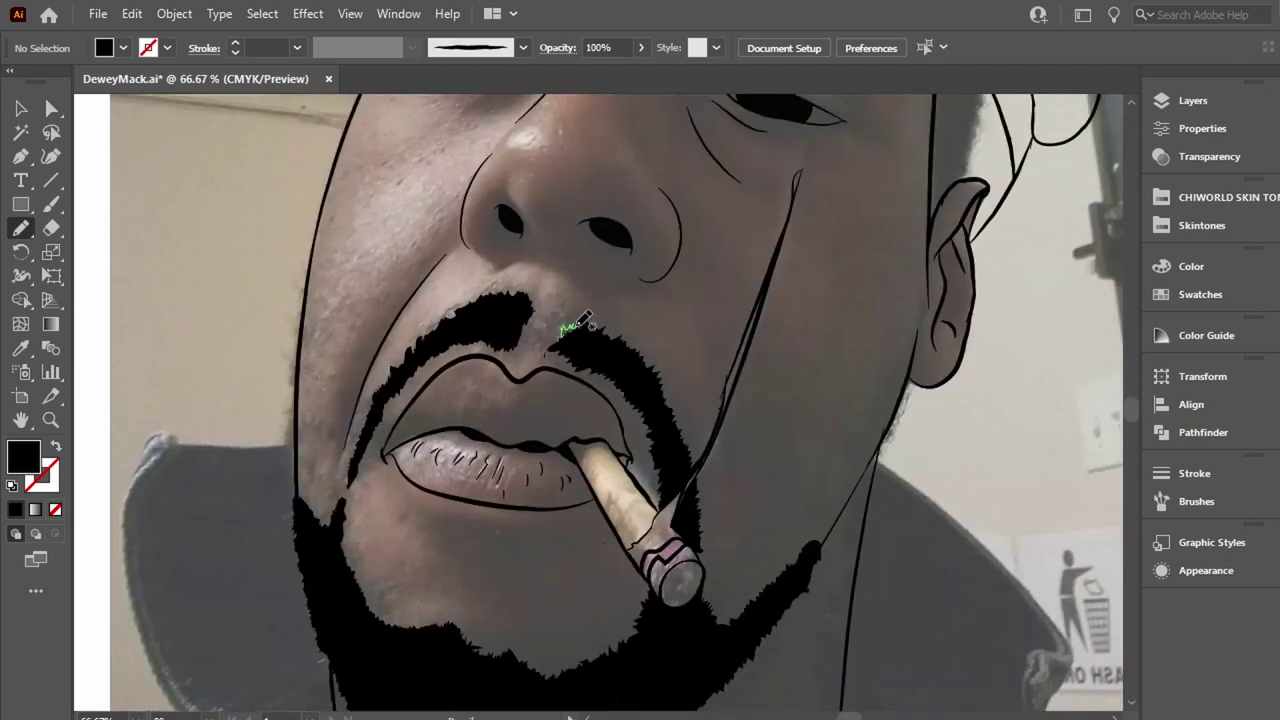
scroll(691, 322, "up", 7)
scroll(691, 322, "right", 6)
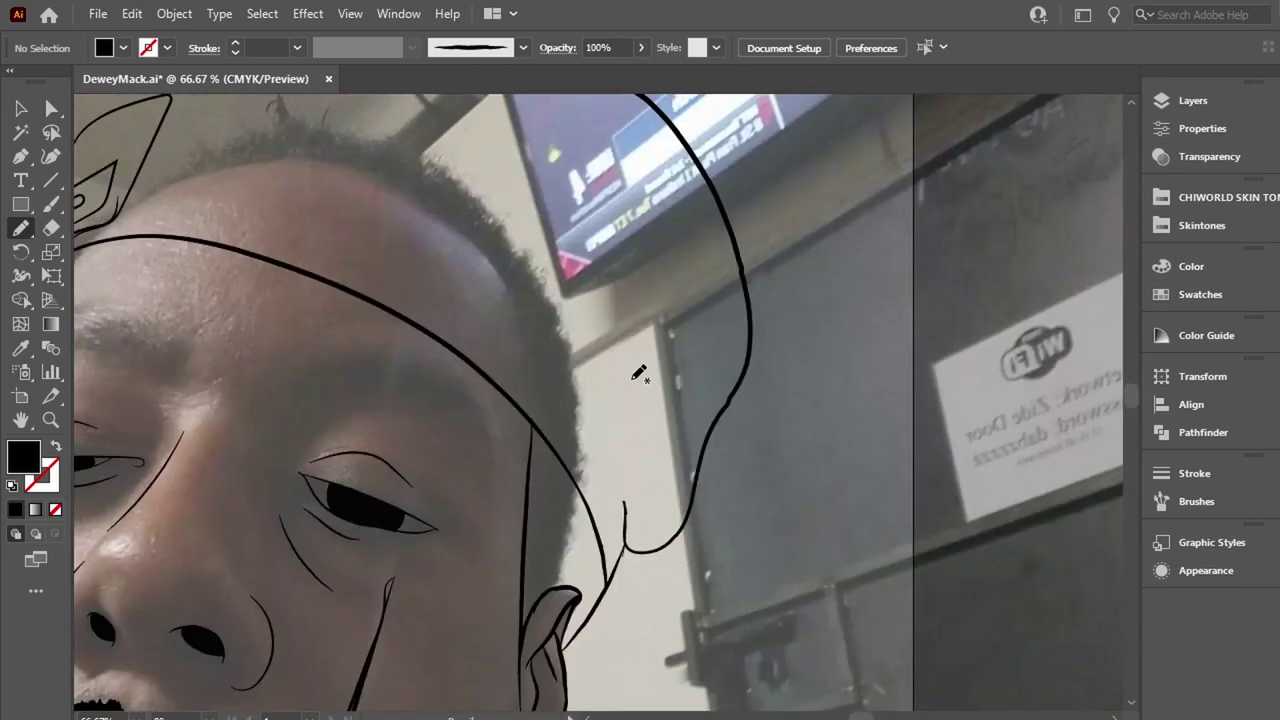
scroll(533, 230, "down", 4)
Paint black hair down the side of the head and outline the ear.
left_click_drag(527, 255, 517, 478)
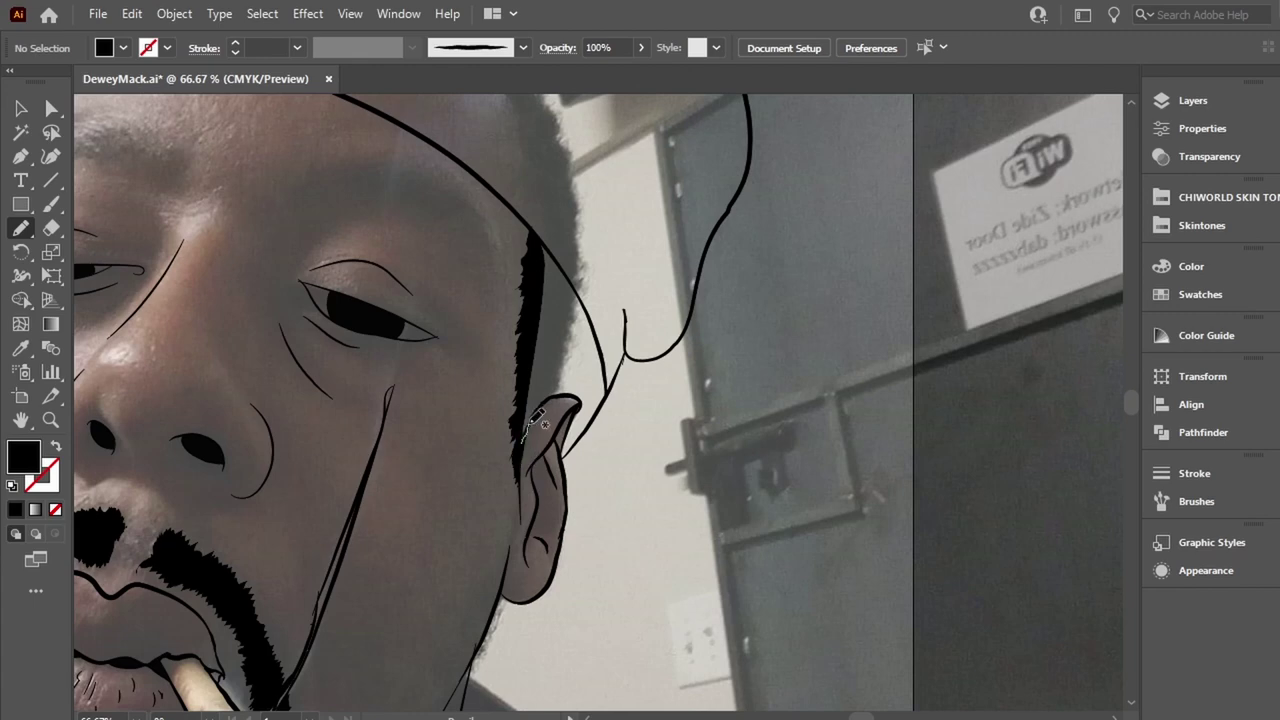
left_click_drag(568, 330, 540, 410)
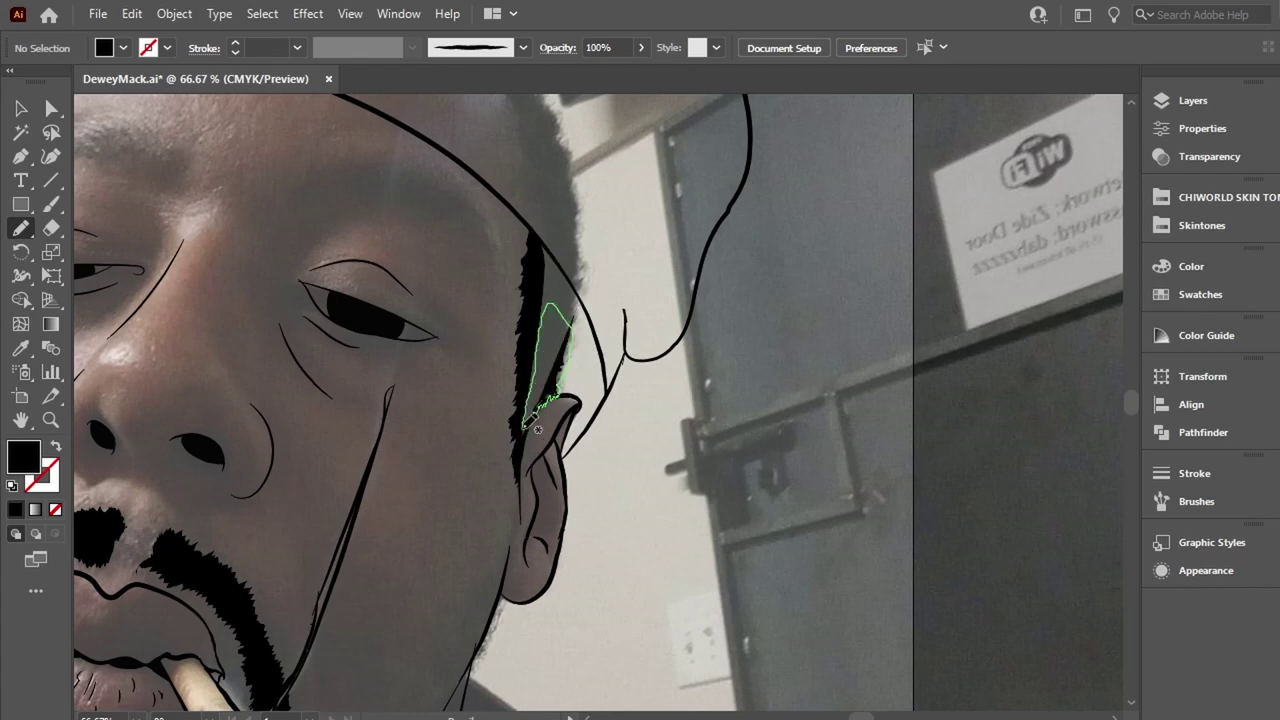
key("ctrl+plus")
key("ctrl+plus")
key("ctrl+plus")
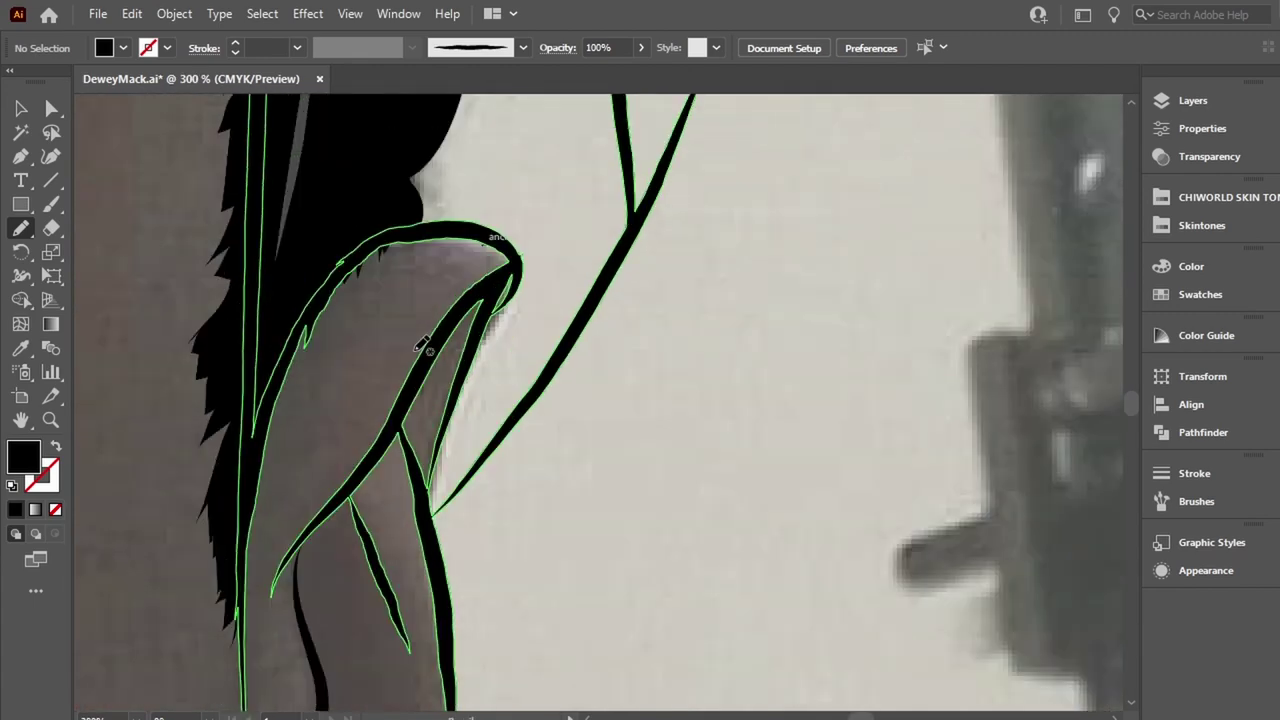
scroll(281, 583, "up", 3)
left_click_drag(376, 470, 604, 292)
scroll(457, 386, "up", 5)
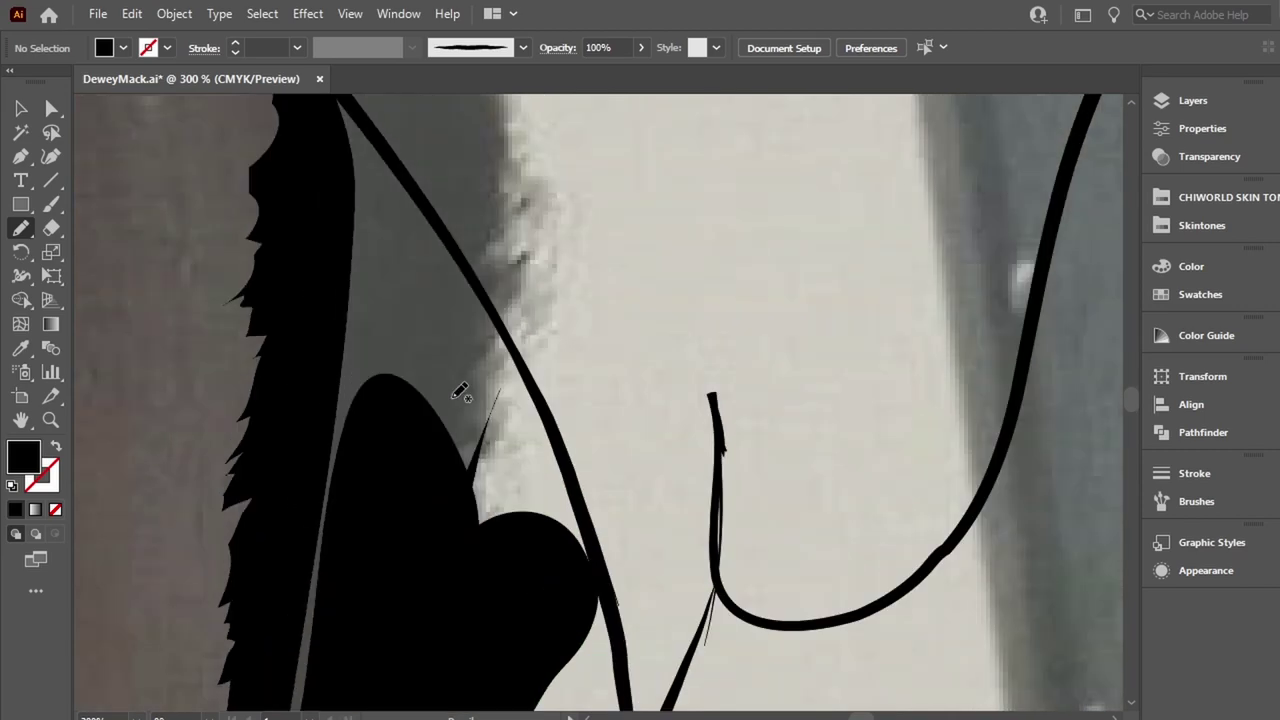
scroll(457, 386, "down", 2)
left_click_drag(271, 543, 478, 143)
scroll(480, 323, "up", 7)
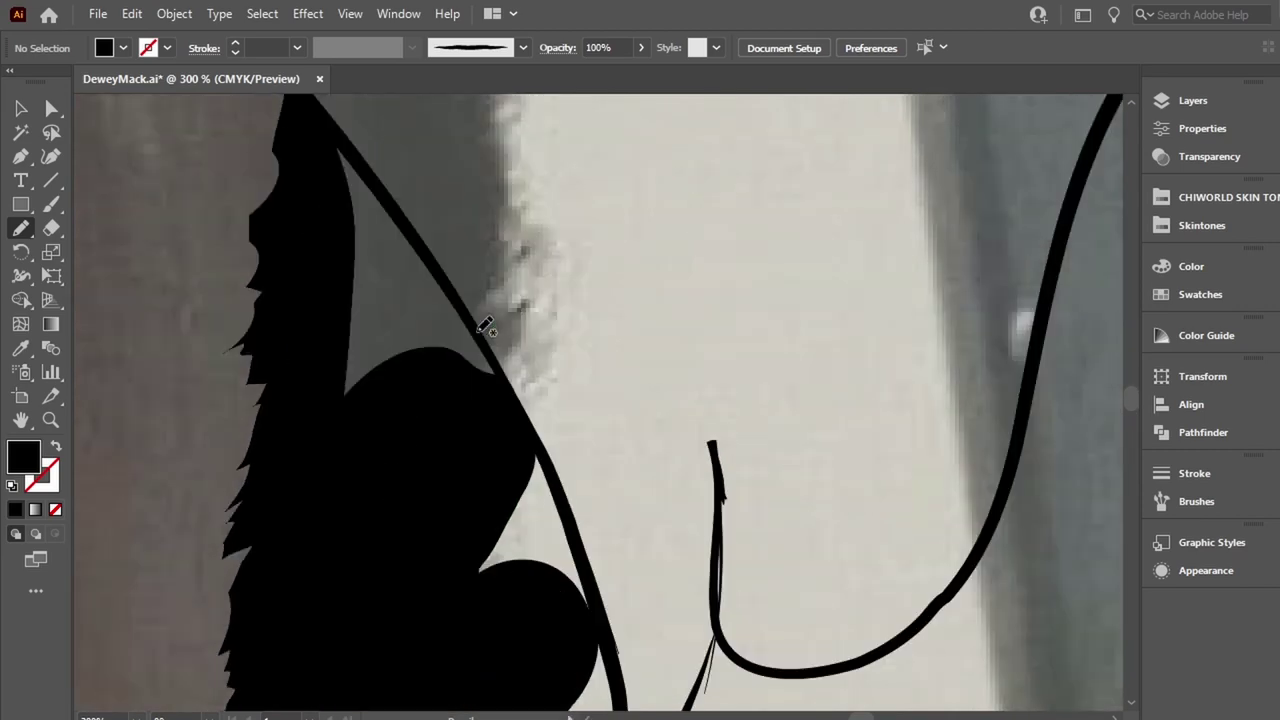
scroll(480, 323, "up", 4)
left_click_drag(316, 280, 505, 552)
scroll(414, 459, "down", 12)
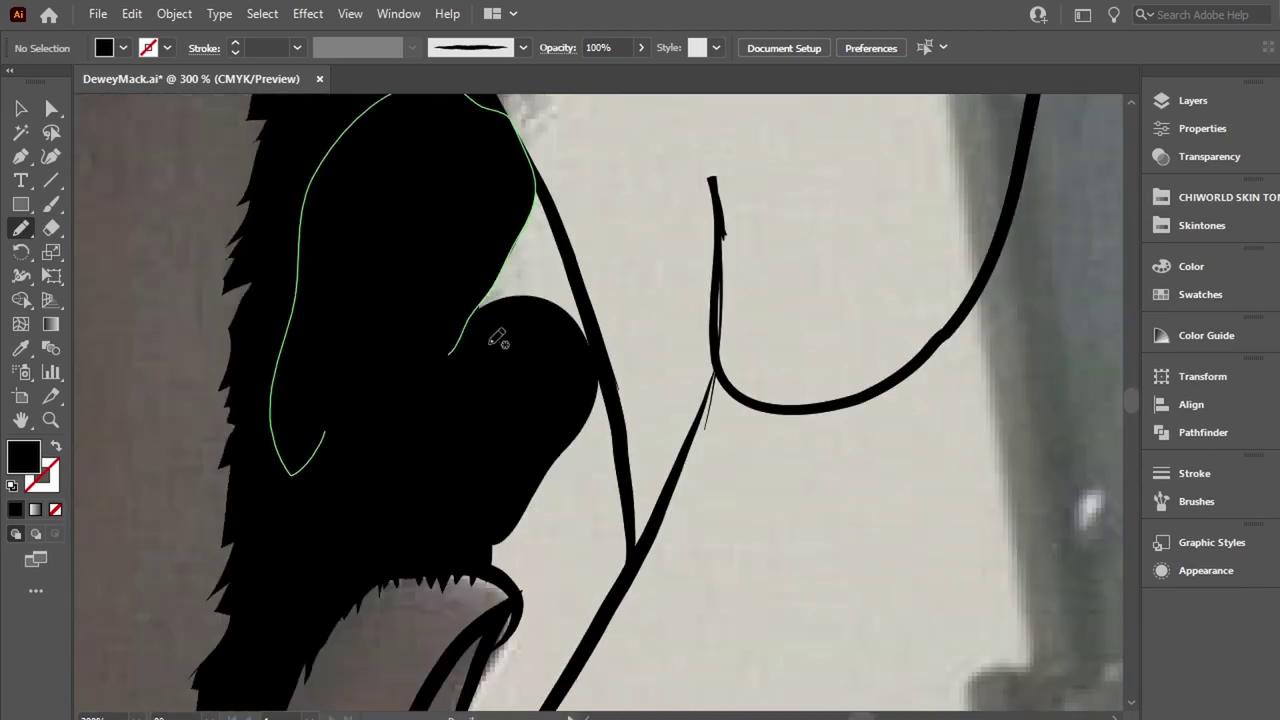
mouse_move(520, 165)
left_mouse_down()
mouse_move(600, 323)
mouse_move(394, 509)
mouse_move(282, 451)
left_mouse_up()
Refine the inner ear, add jagged hair along the edge and fill jaw gaps.
scroll(514, 248, "down", 6)
scroll(514, 248, "down", 5)
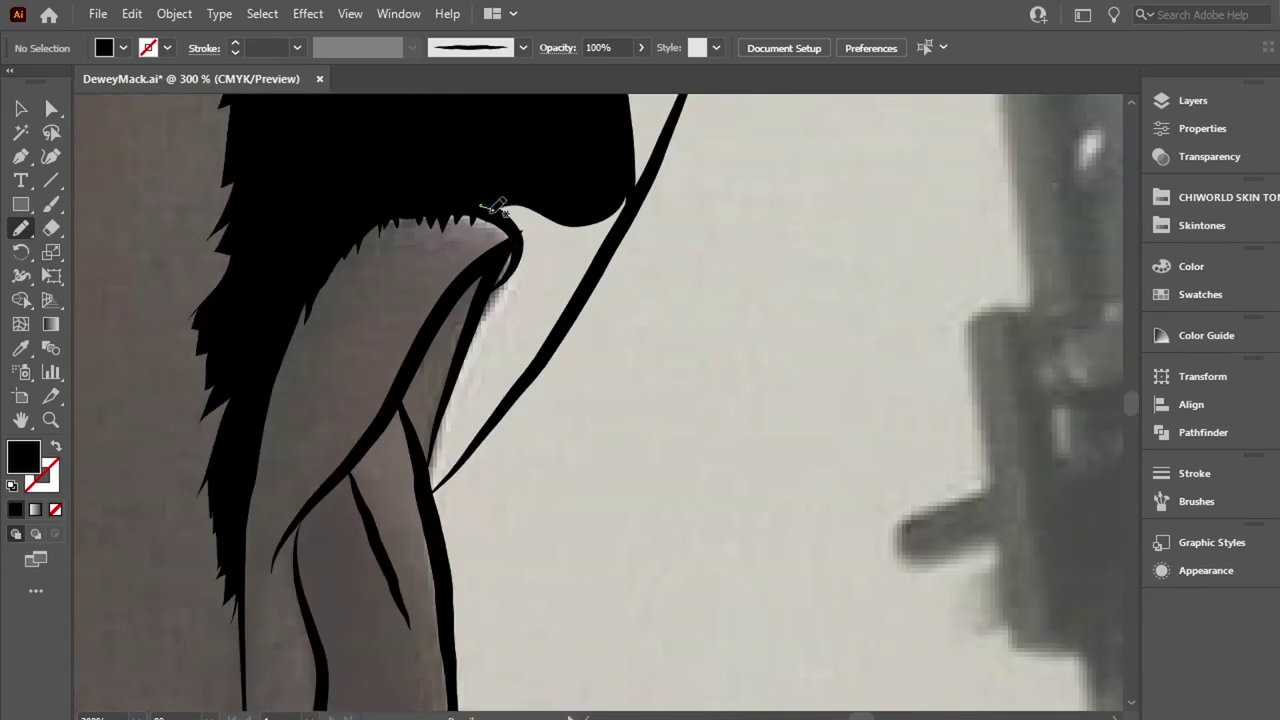
mouse_move(482, 208)
left_mouse_down()
mouse_move(514, 251)
mouse_move(440, 428)
left_mouse_up()
left_click_drag(458, 477, 455, 205)
left_click_drag(468, 443, 517, 402)
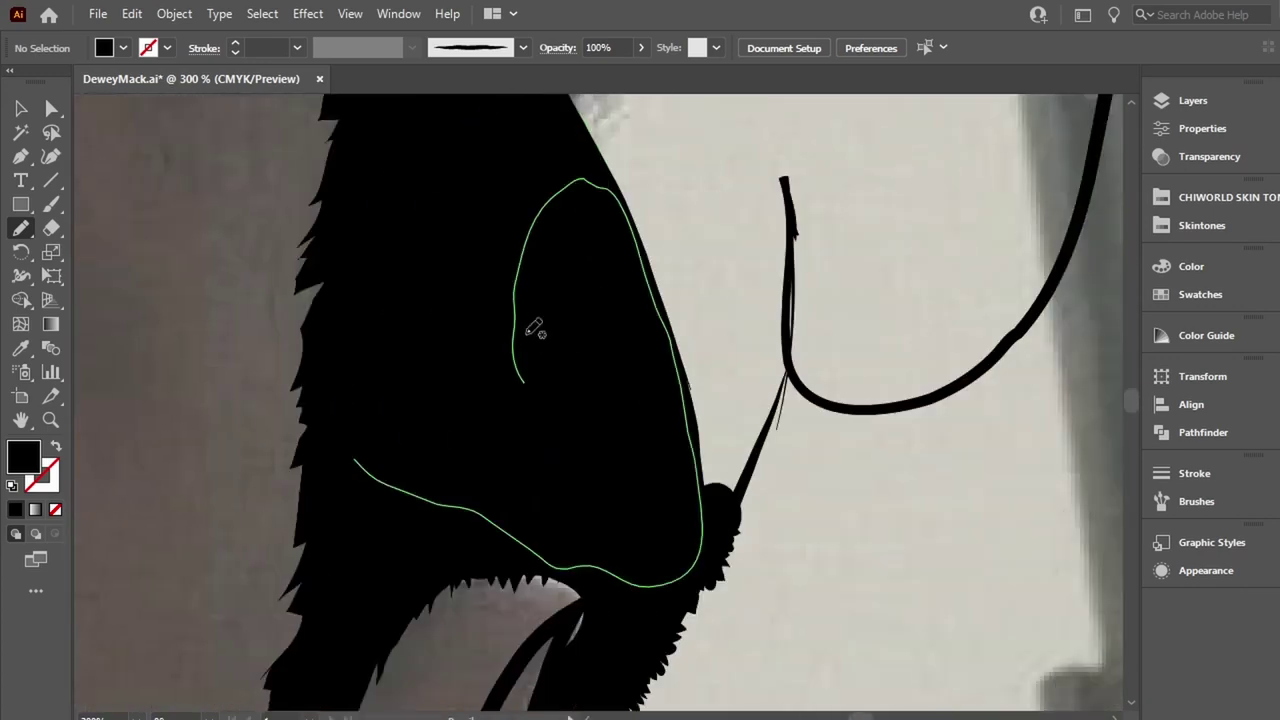
left_click_drag(708, 349, 651, 428)
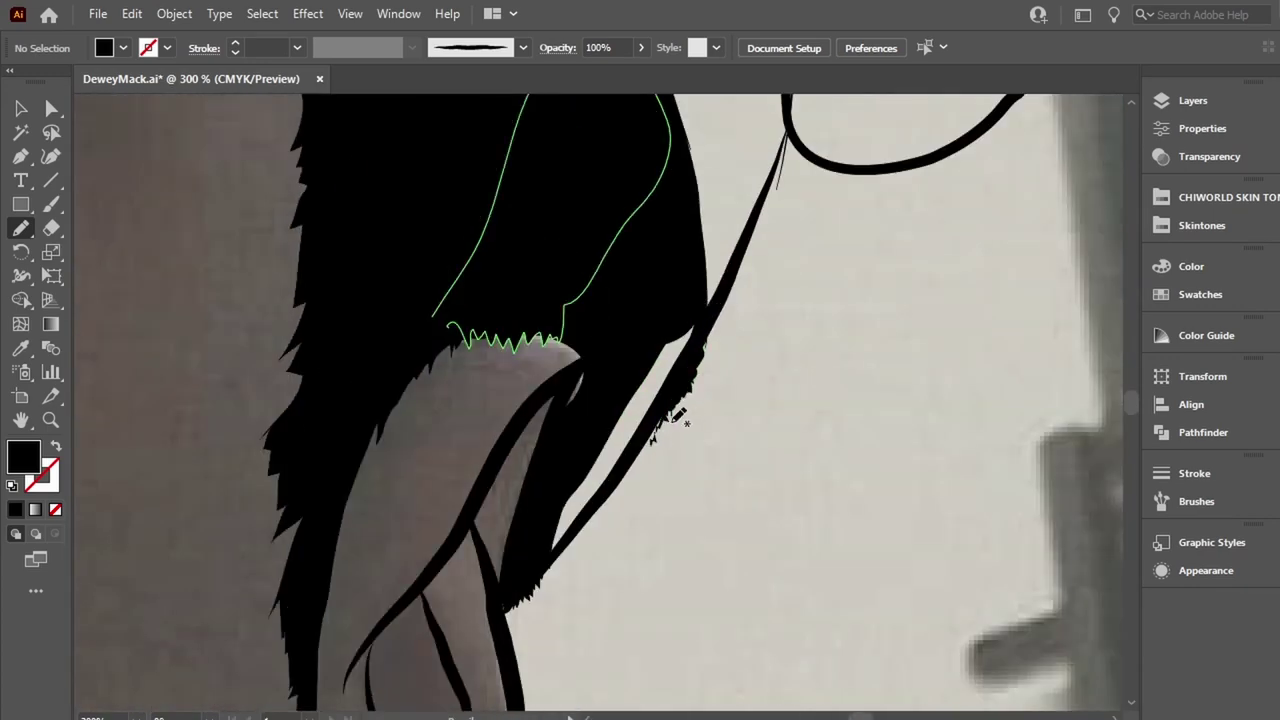
mouse_move(560, 574)
left_mouse_down()
mouse_move(608, 512)
mouse_move(613, 462)
left_mouse_up()
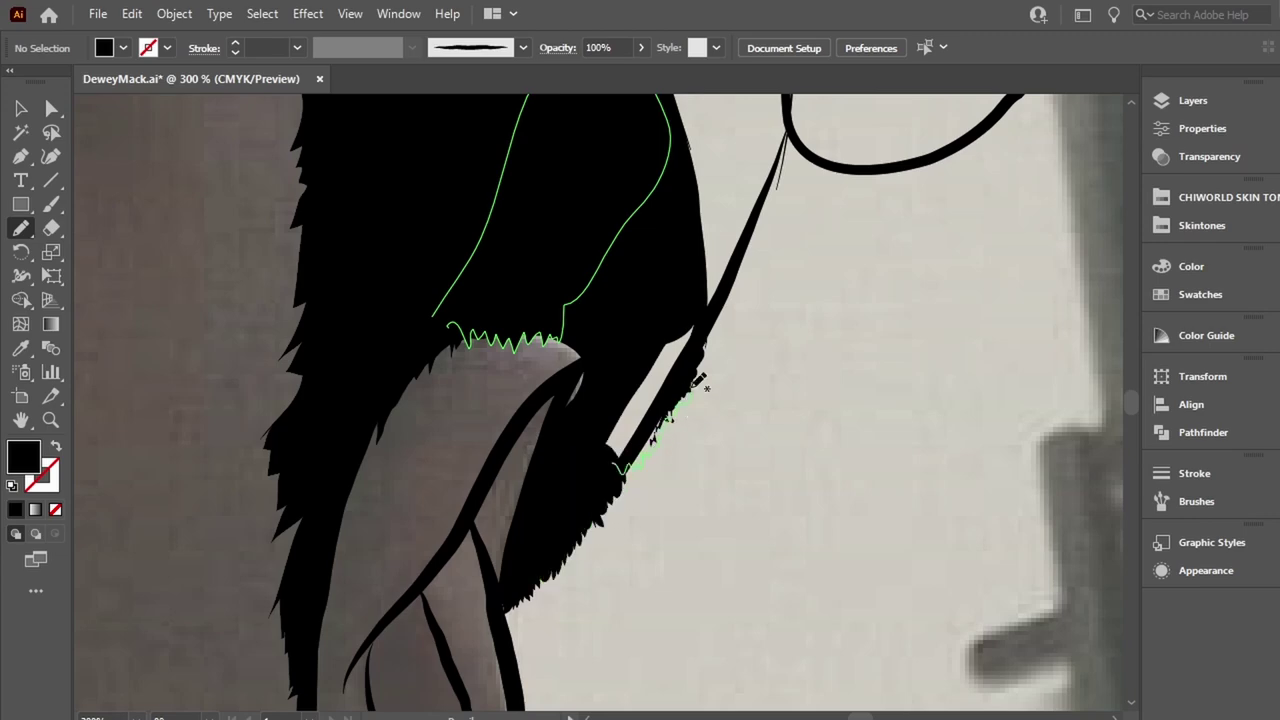
left_click_drag(694, 388, 619, 396)
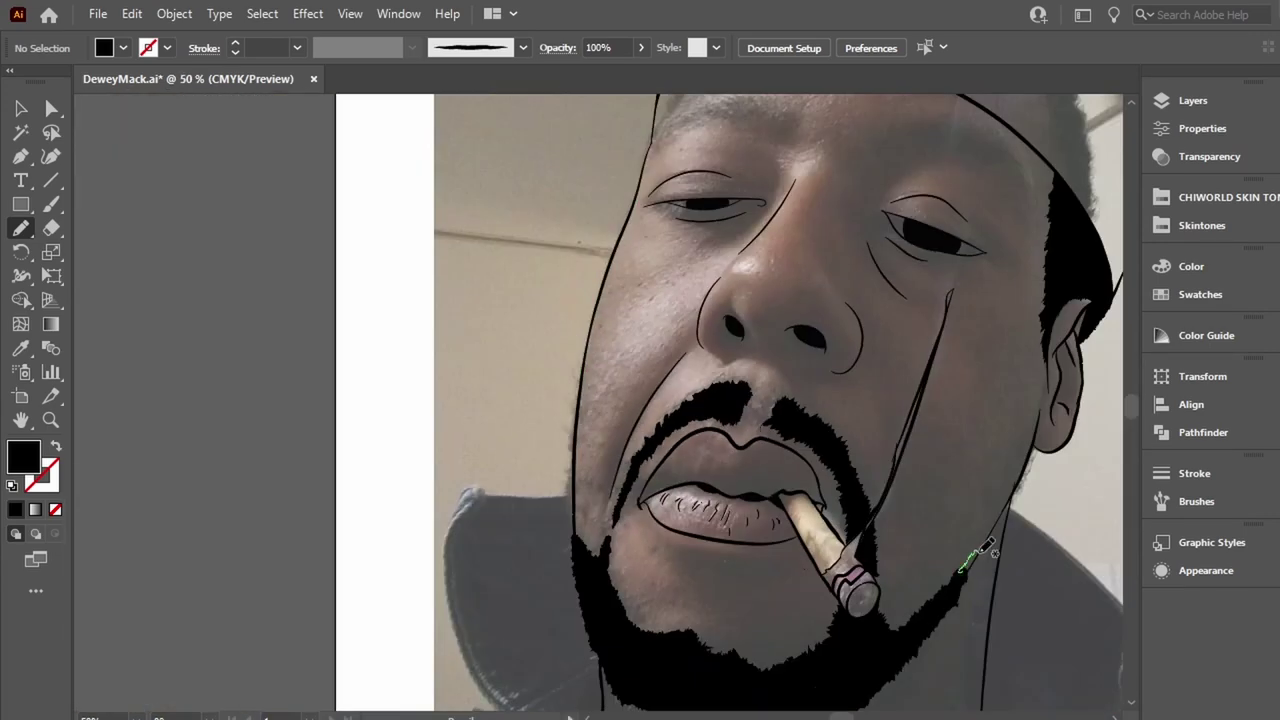
left_click_drag(985, 548, 992, 530)
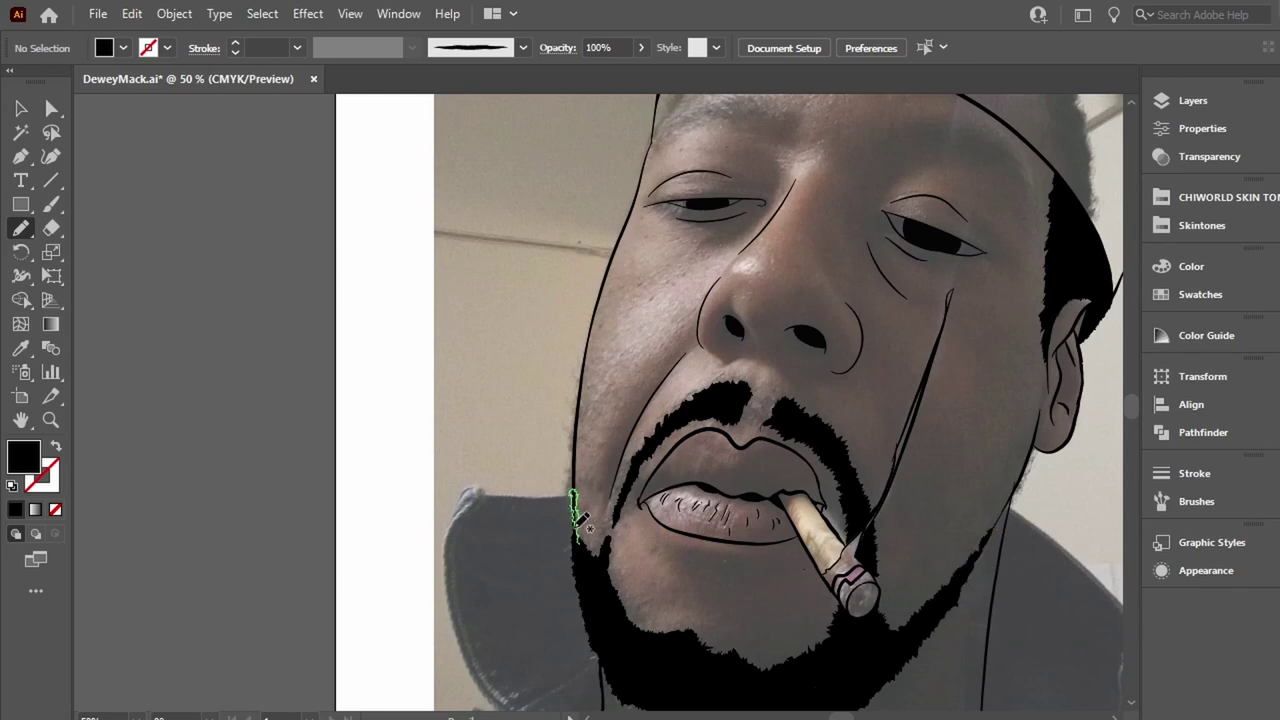
left_click_drag(577, 524, 590, 530)
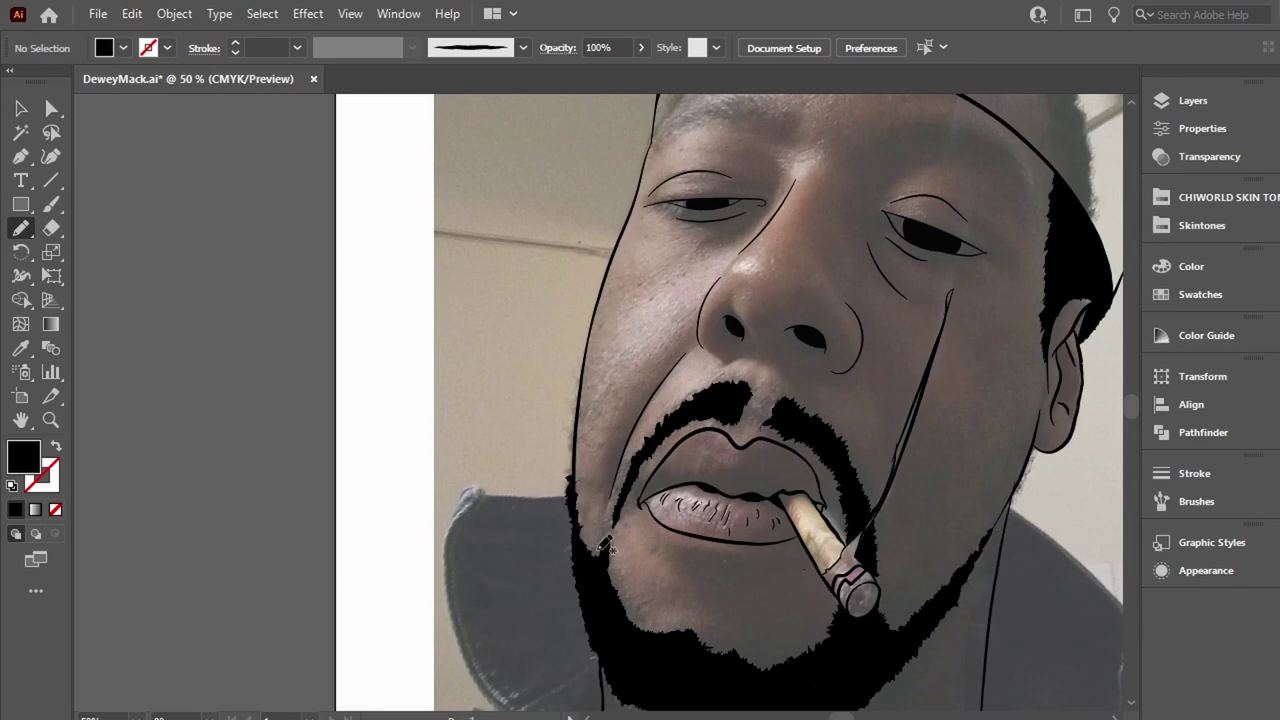
scroll(802, 226, "up", 5)
Draw the first eyebrow as a filled black shape and refine its edges.
scroll(612, 388, "up", 3)
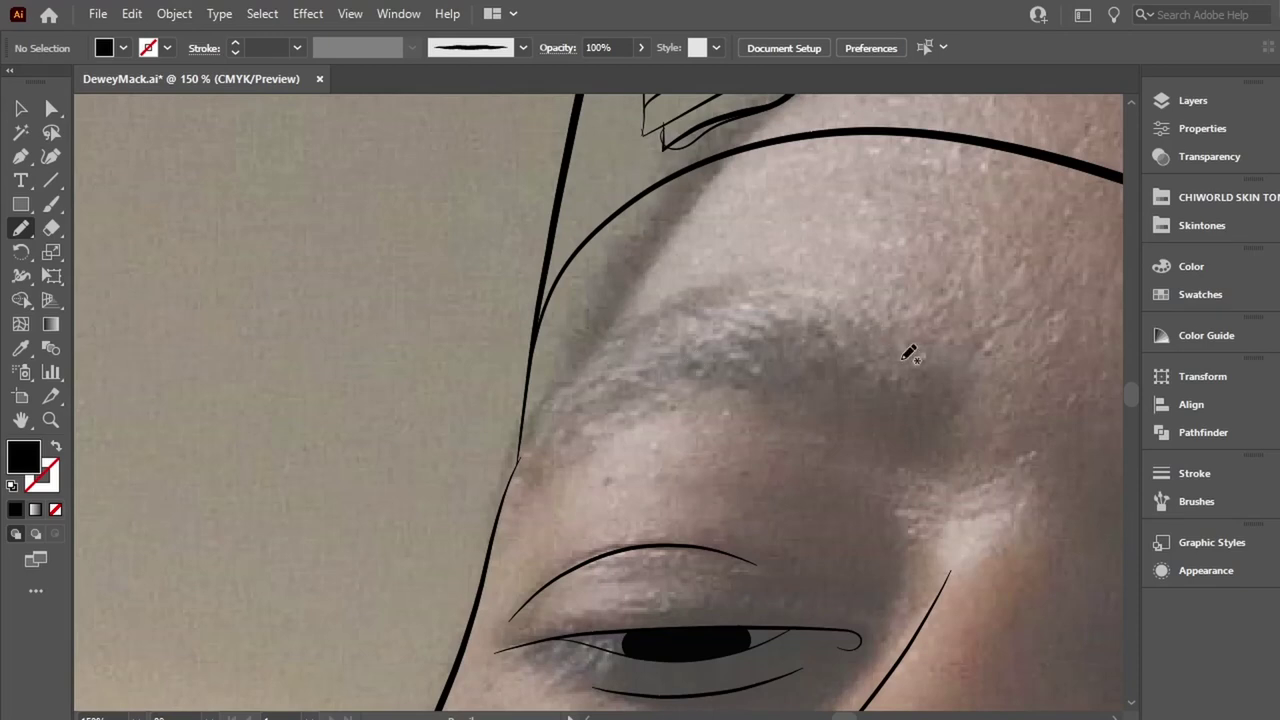
mouse_move(880, 352)
left_mouse_down()
mouse_move(523, 457)
mouse_move(689, 314)
mouse_move(872, 332)
left_mouse_up()
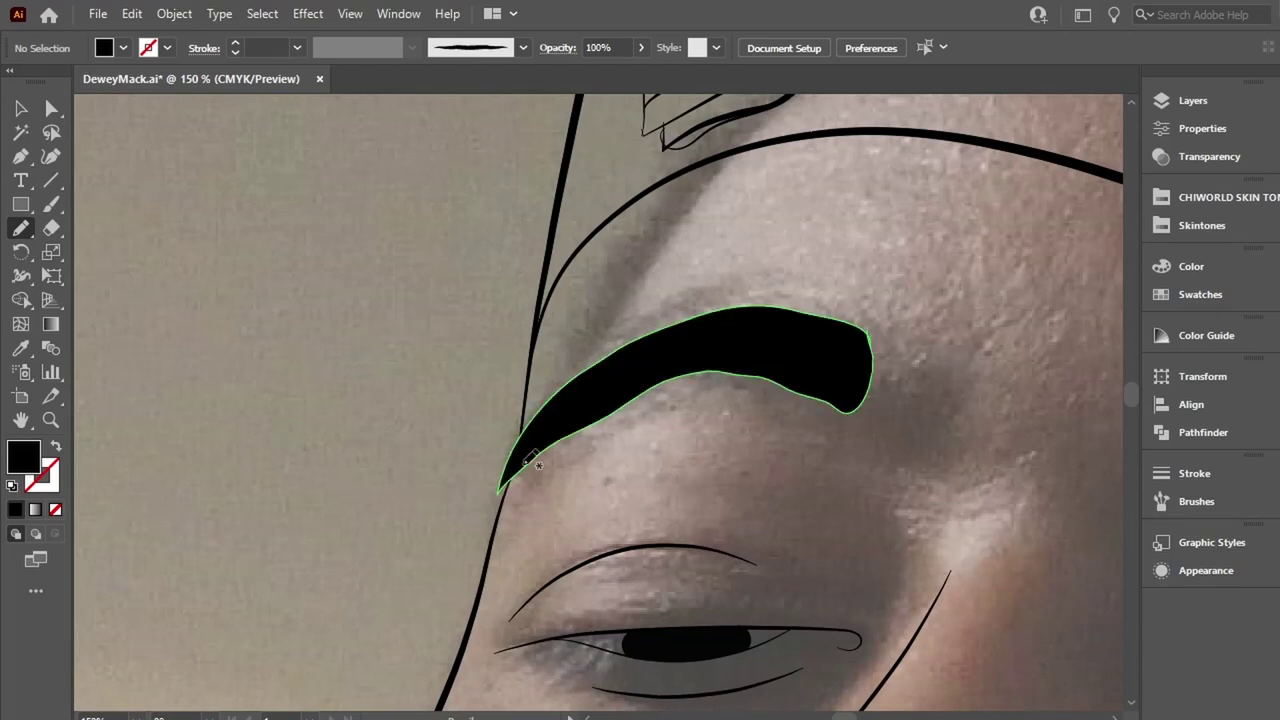
mouse_move(519, 450)
left_mouse_down()
mouse_move(620, 351)
mouse_move(505, 478)
left_mouse_up()
mouse_move(620, 332)
left_mouse_down()
mouse_move(686, 309)
mouse_move(850, 364)
mouse_move(665, 385)
mouse_move(492, 498)
left_mouse_up()
mouse_move(869, 336)
left_mouse_down()
mouse_move(878, 405)
mouse_move(849, 385)
left_mouse_up()
Draw the second eyebrow as a filled shape with hair-like spikes at its left end.
scroll(748, 577, "right", 6)
scroll(748, 577, "down", 3)
scroll(748, 577, "right", 3)
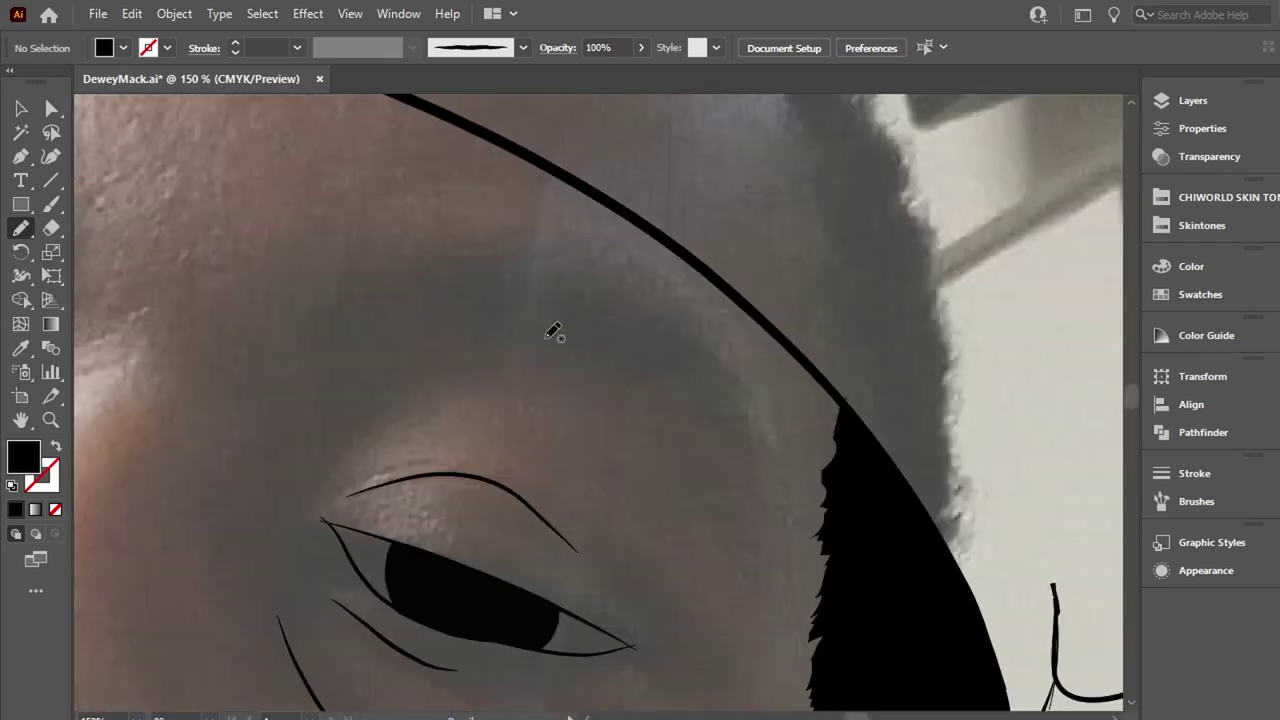
mouse_move(424, 266)
left_mouse_down()
mouse_move(674, 337)
mouse_move(757, 391)
mouse_move(450, 262)
mouse_move(430, 266)
left_mouse_up()
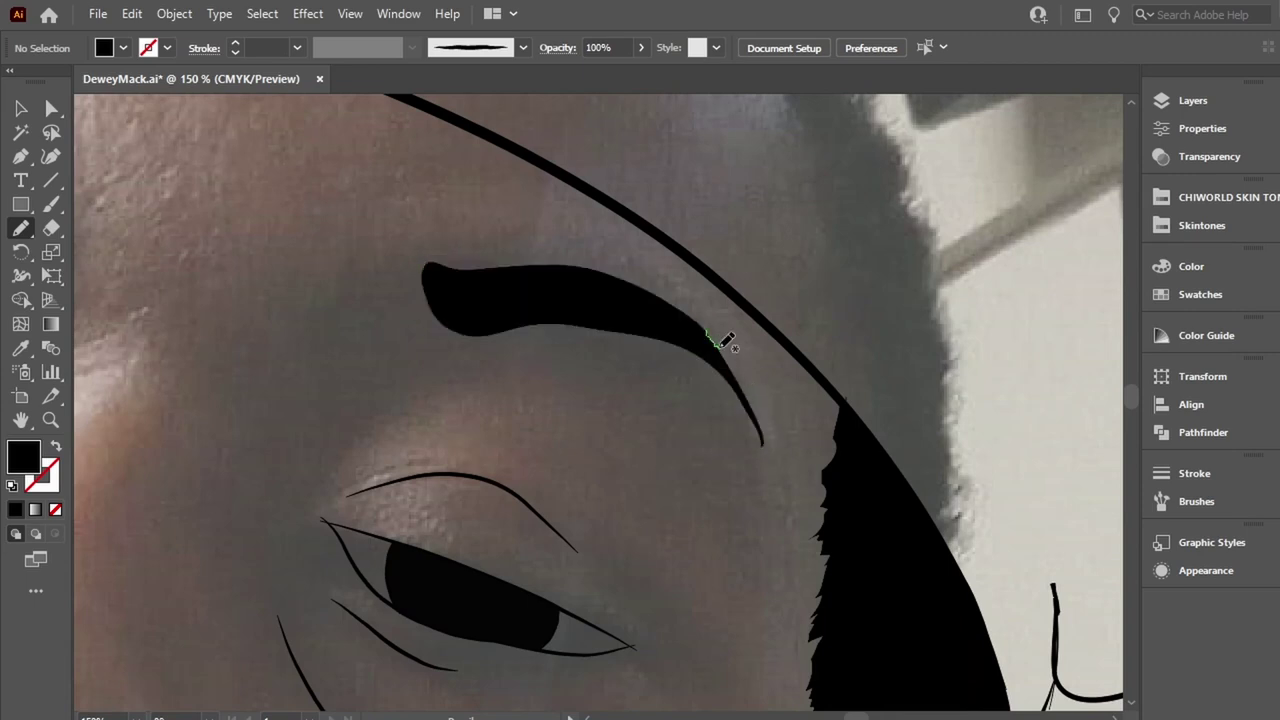
mouse_move(714, 337)
left_mouse_down()
mouse_move(760, 435)
mouse_move(646, 323)
left_mouse_up()
left_click_drag(512, 322, 705, 350)
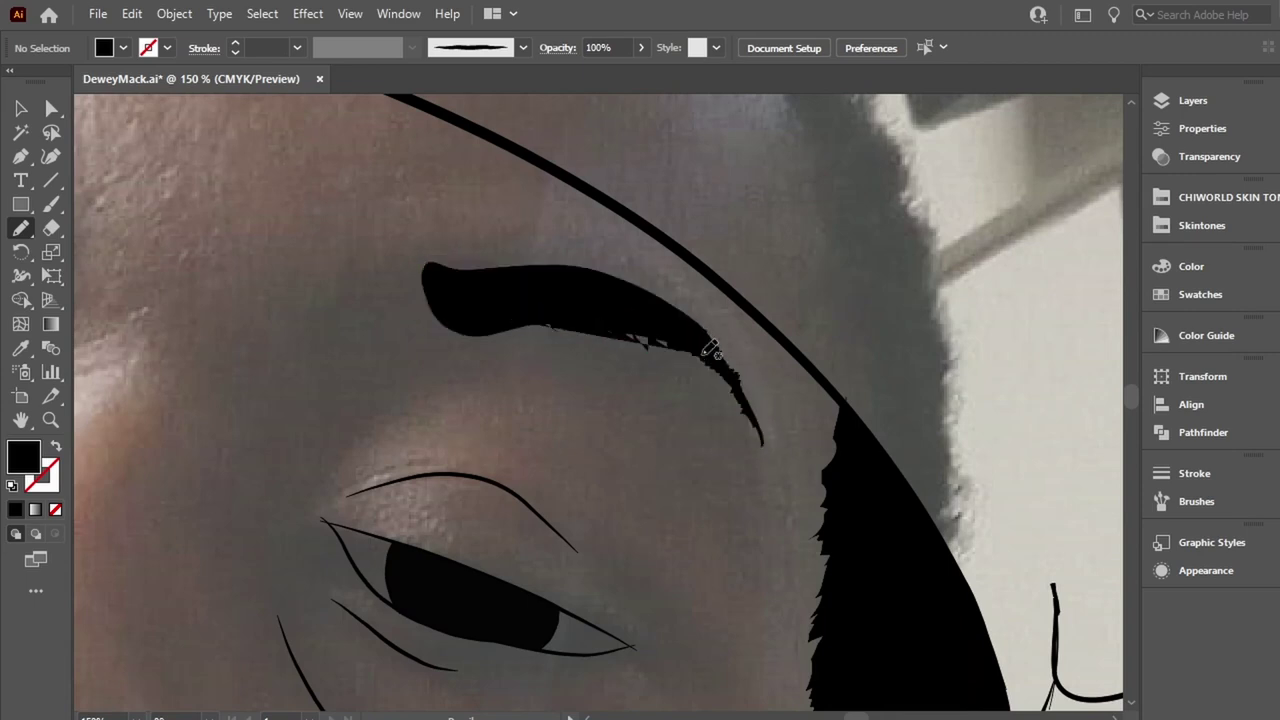
left_click_drag(560, 325, 700, 350)
mouse_move(478, 272)
left_mouse_down()
mouse_move(510, 265)
mouse_move(715, 342)
left_mouse_up()
mouse_move(432, 290)
left_mouse_down()
mouse_move(412, 300)
mouse_move(402, 276)
mouse_move(431, 316)
left_mouse_up()
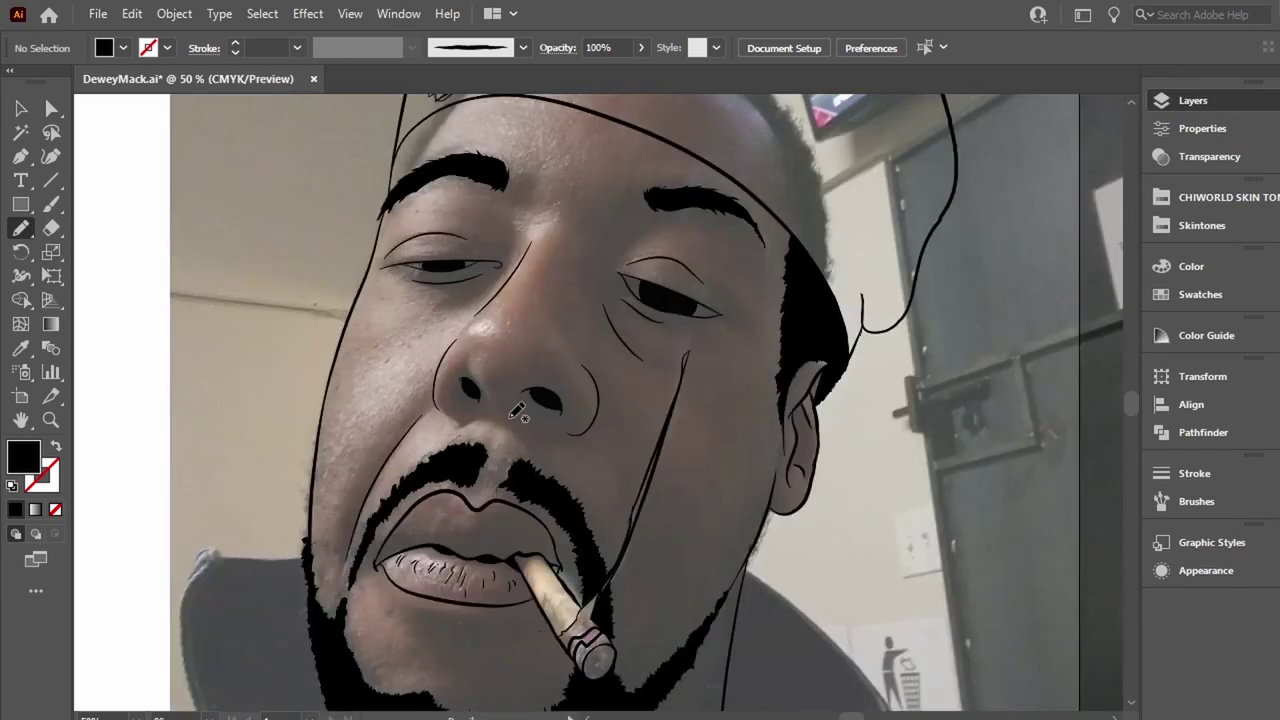
Switch to the Paintbrush with a black stroke, no fill and a thinner 0.25 pt width.
key("b")
key("shift+x")
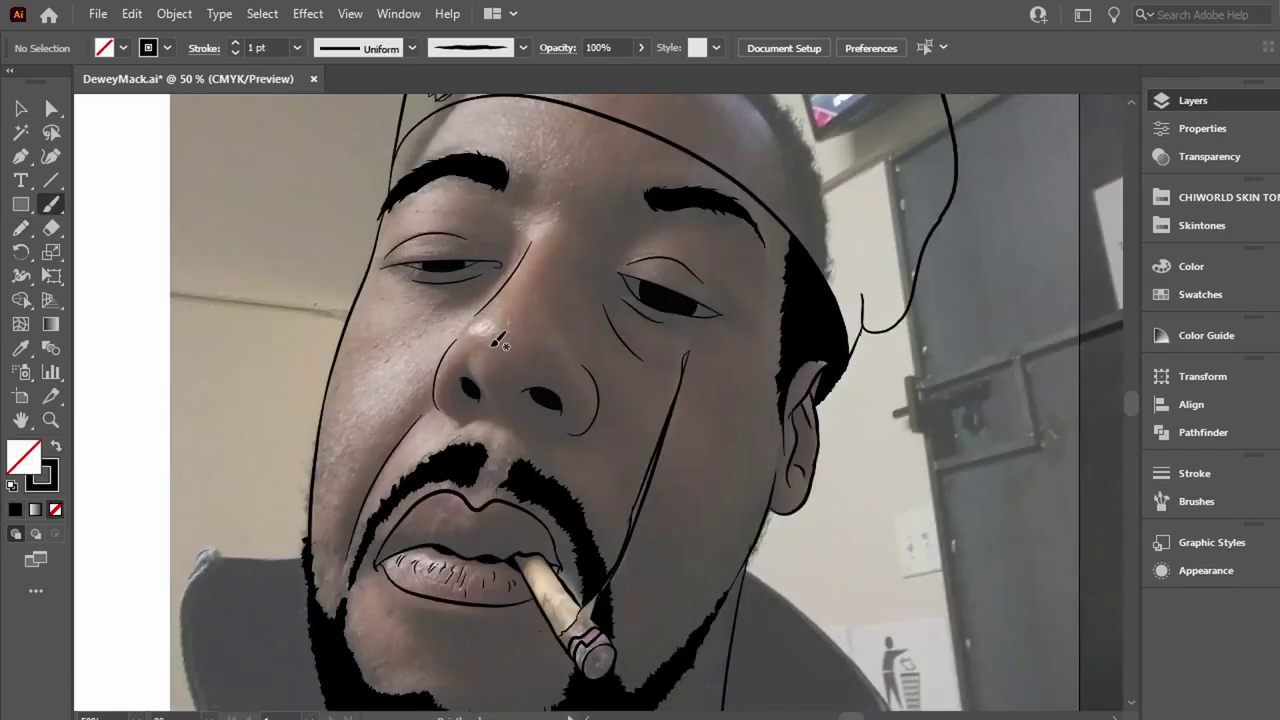
scroll(620, 385, "up", 4)
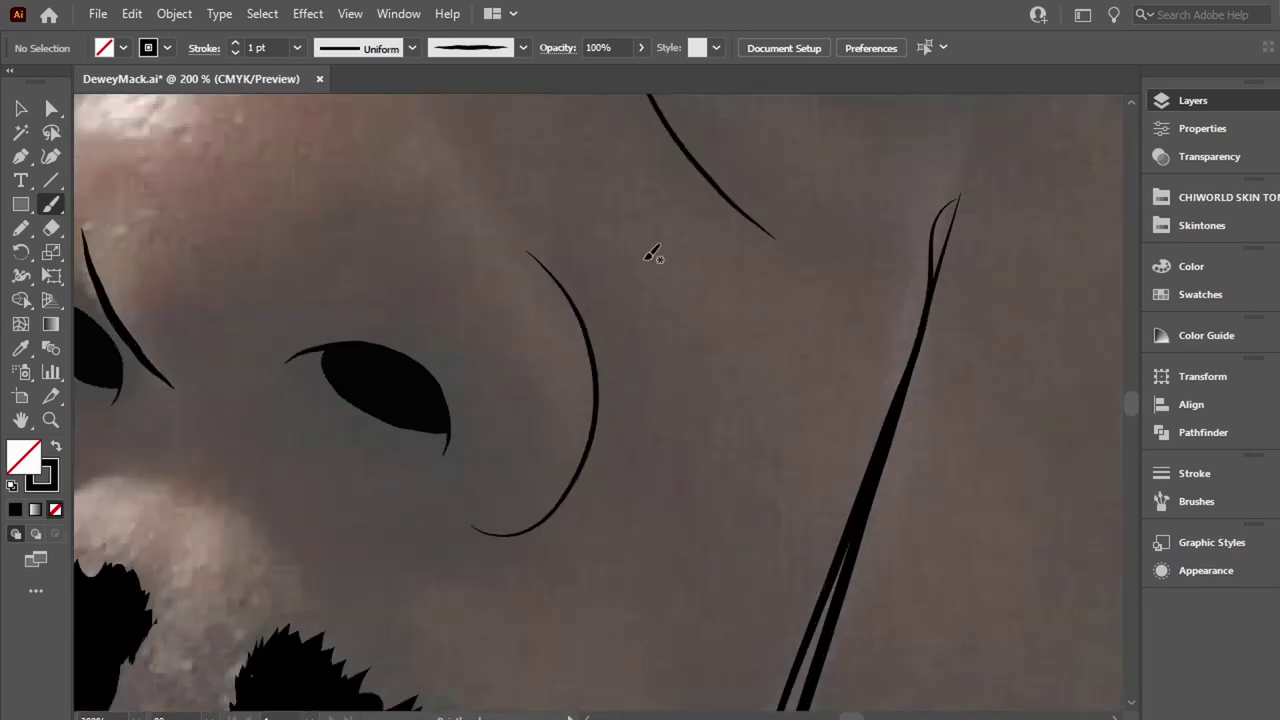
scroll(654, 254, "up", 5)
key("bracketleft")
key("bracketleft")
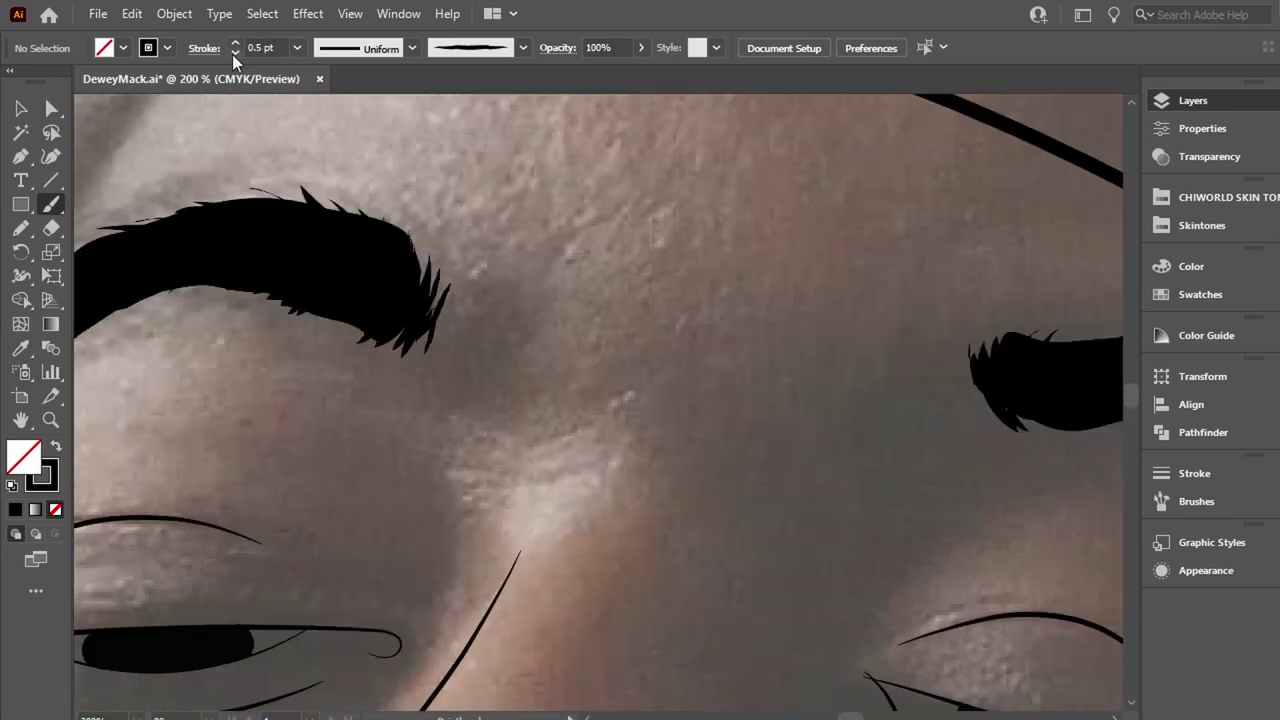
key("bracketleft")
scroll(470, 370, "right", 5)
Paint fine hair strokes at the eyebrow's end.
left_click_drag(450, 418, 424, 348)
left_click_drag(438, 430, 414, 362)
left_click_drag(476, 418, 440, 346)
left_click_drag(478, 412, 446, 428)
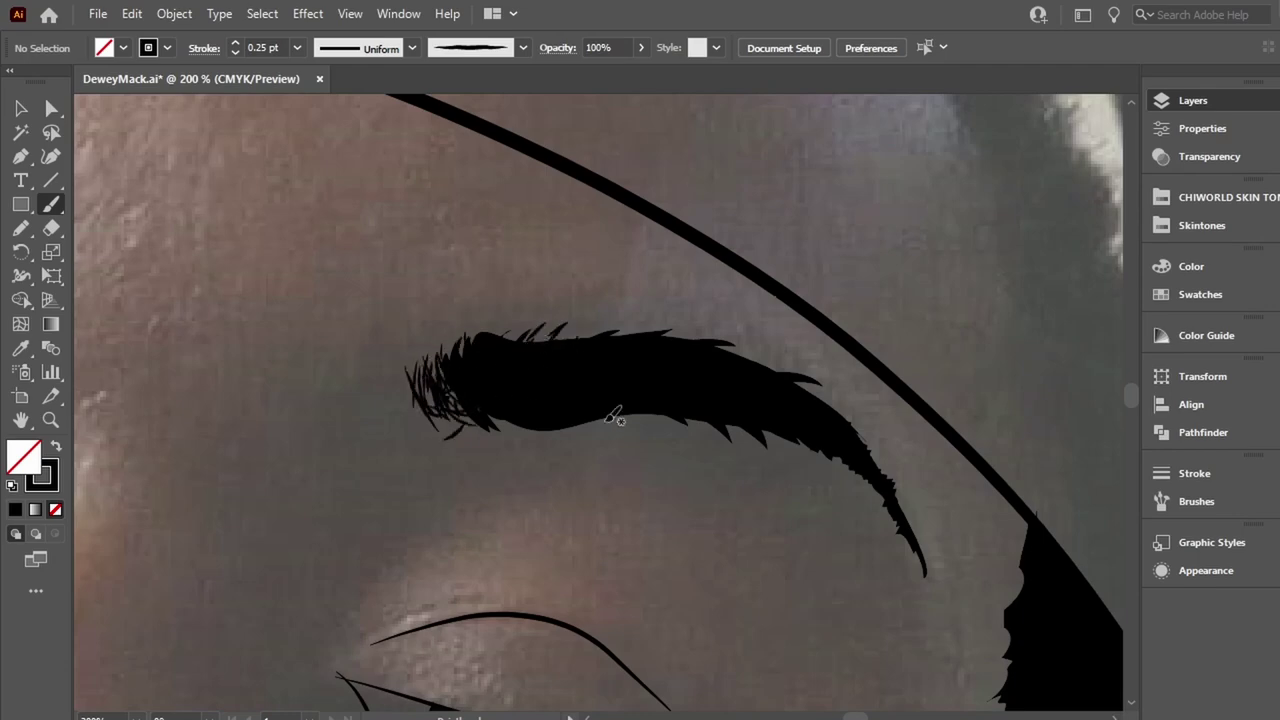
scroll(618, 480, "down", 4)
scroll(623, 537, "down", 1)
Fill the gap between the moustache halves with short hair strokes.
key("ctrl+shift+w")
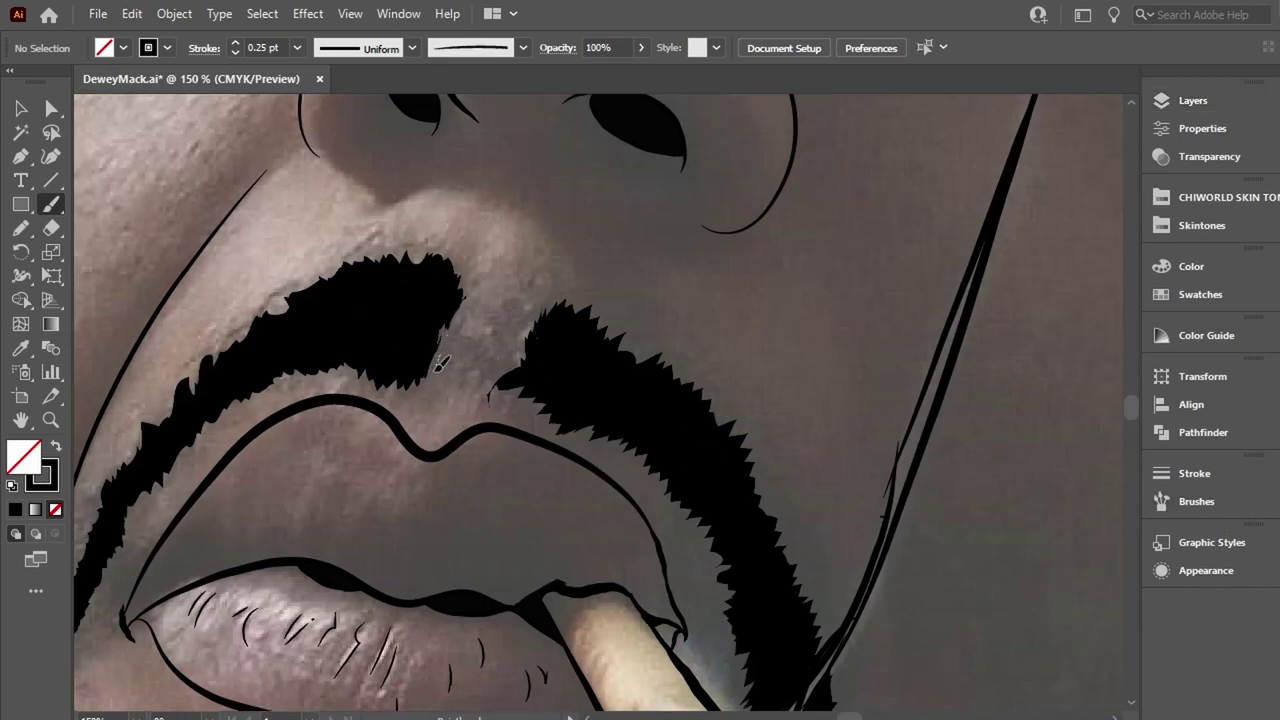
mouse_move(440, 365)
left_mouse_down()
mouse_move(470, 304)
mouse_move(486, 314)
left_mouse_up()
left_click_drag(488, 392, 520, 346)
left_click_drag(500, 328, 508, 306)
mouse_move(496, 378)
left_mouse_down()
mouse_move(504, 356)
mouse_move(488, 330)
left_mouse_up()
mouse_move(518, 352)
left_mouse_down()
mouse_move(526, 310)
mouse_move(546, 292)
left_mouse_up()
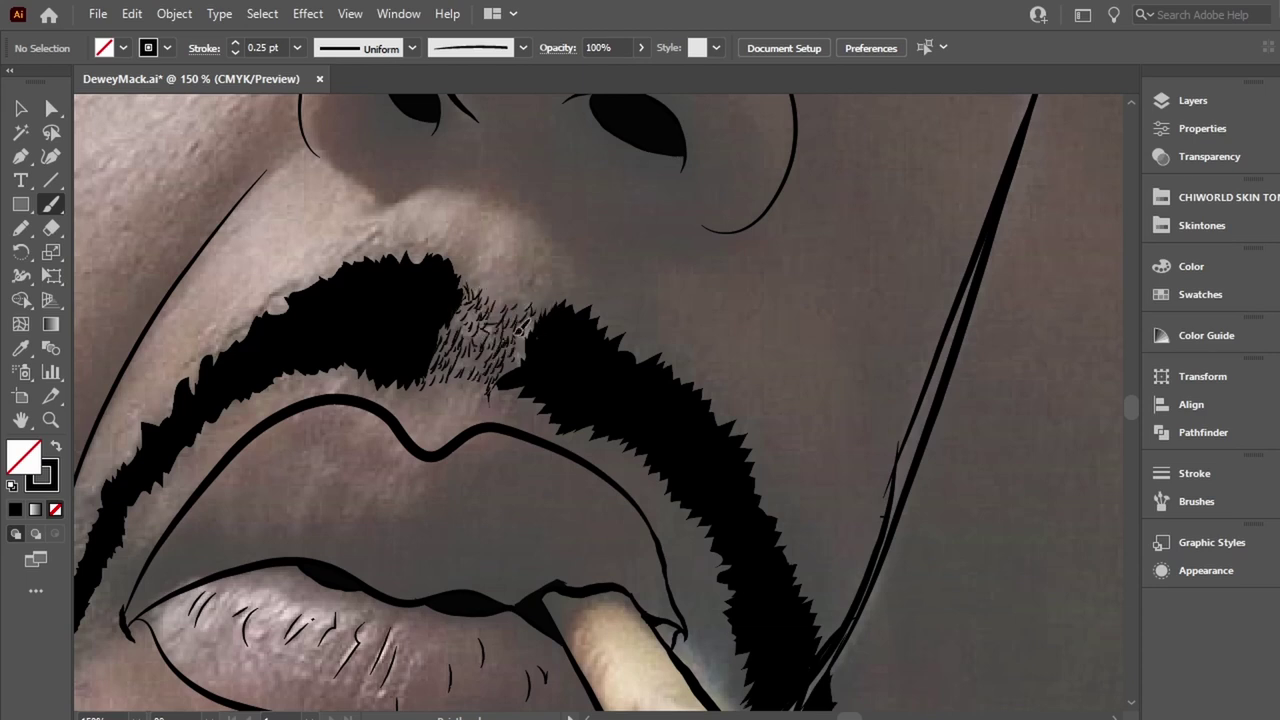
mouse_move(480, 368)
left_mouse_down()
mouse_move(490, 346)
mouse_move(522, 348)
left_mouse_up()
left_click_drag(530, 360, 540, 338)
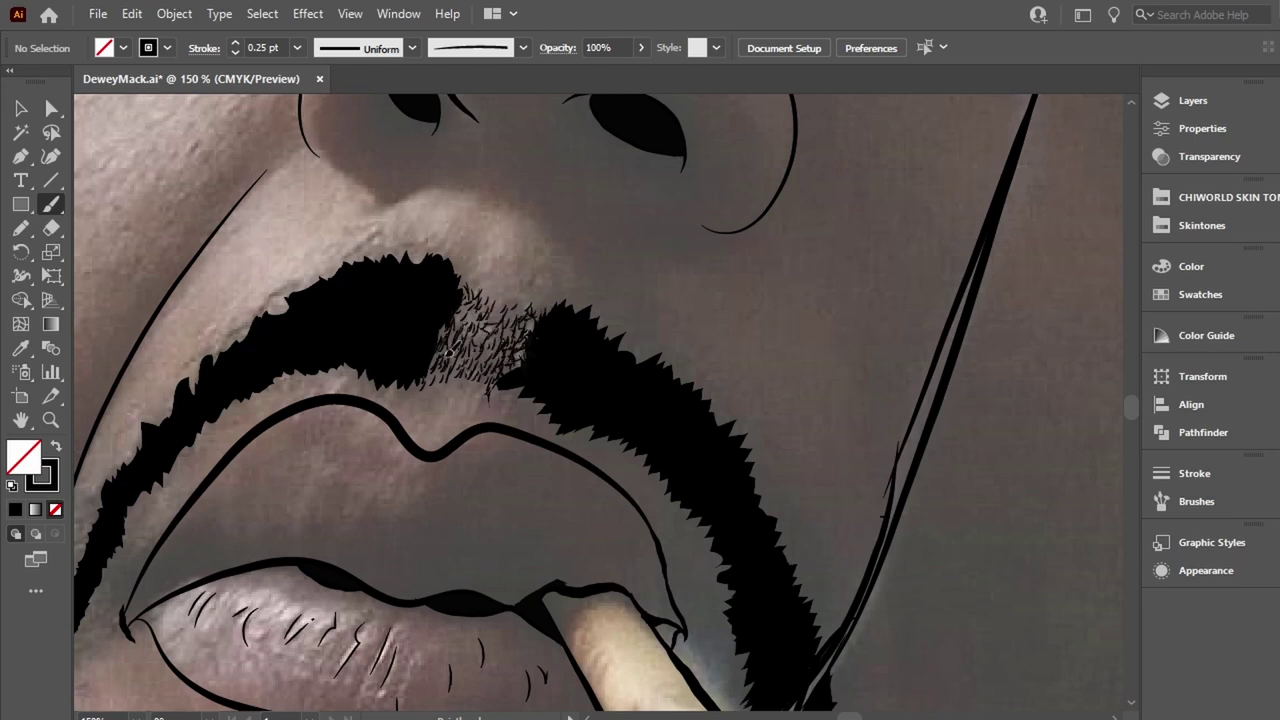
key("ctrl+minus")
key("ctrl+minus")
key("ctrl+minus")
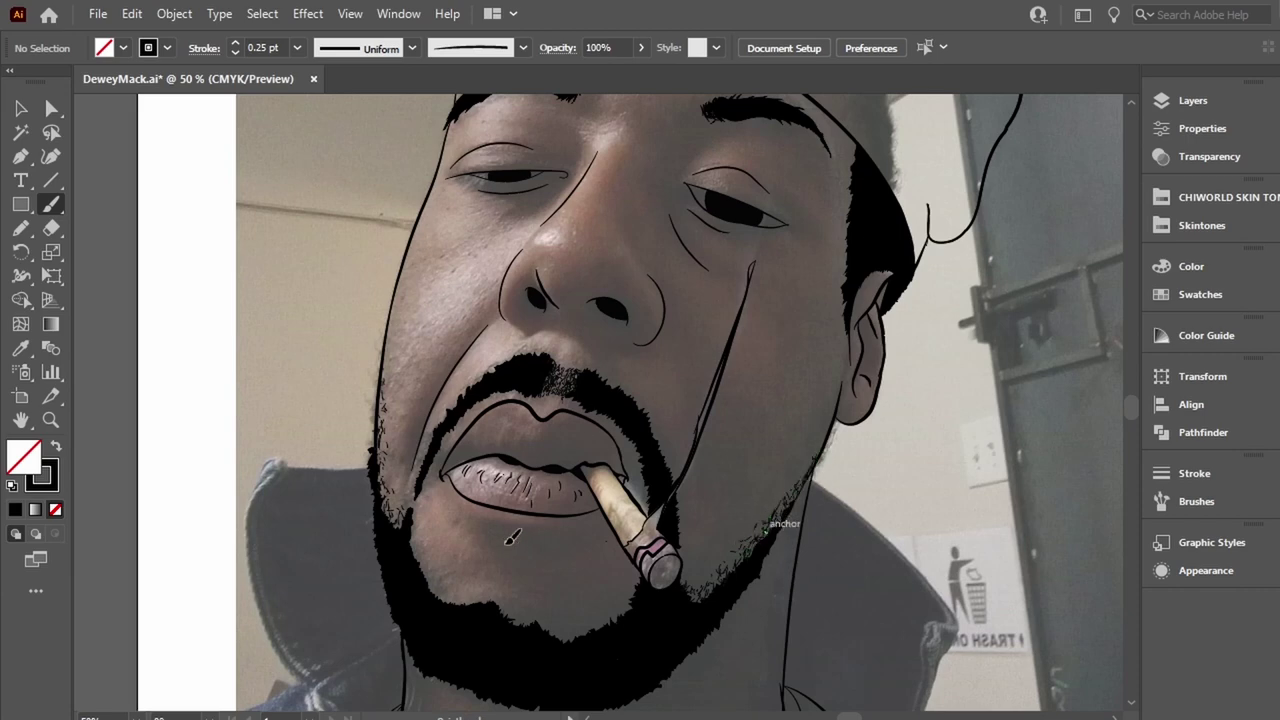
Hide the reference photo and pan around the figure to review the line art on white.
scroll(560, 543, "down", 5)
scroll(737, 354, "down", 2)
scroll(823, 271, "down", 6)
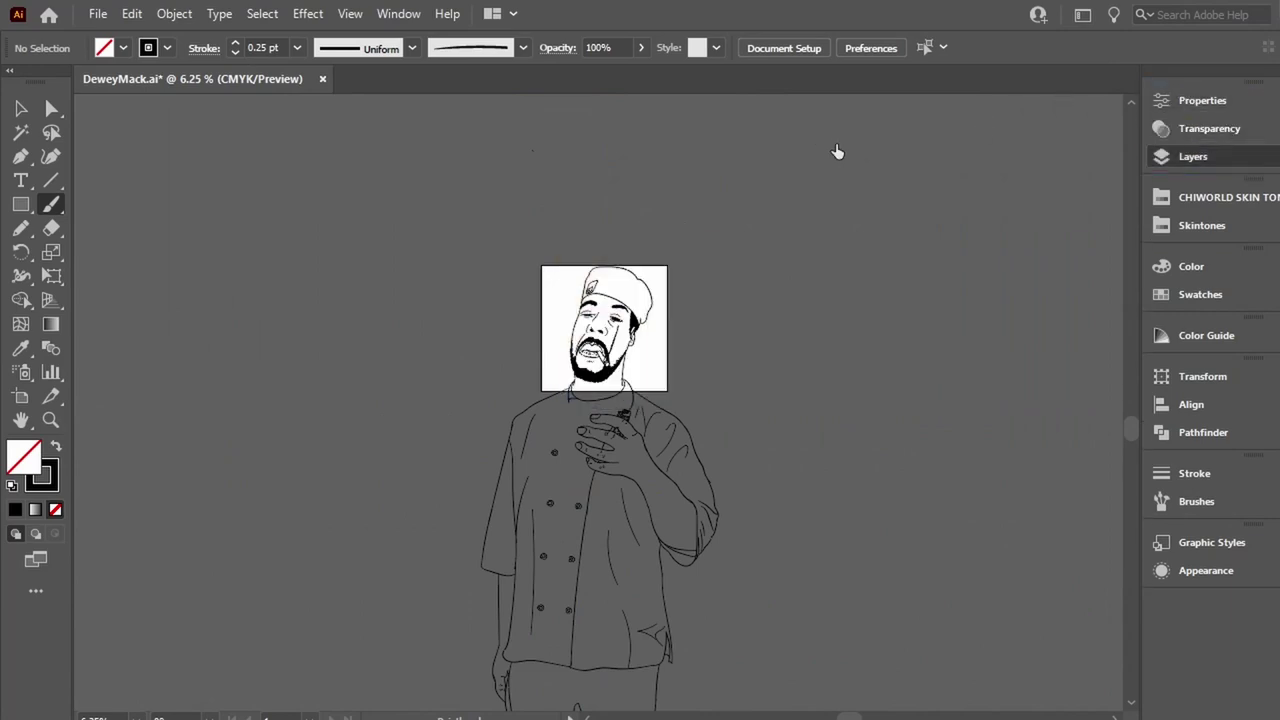
scroll(836, 268, "down", 2)
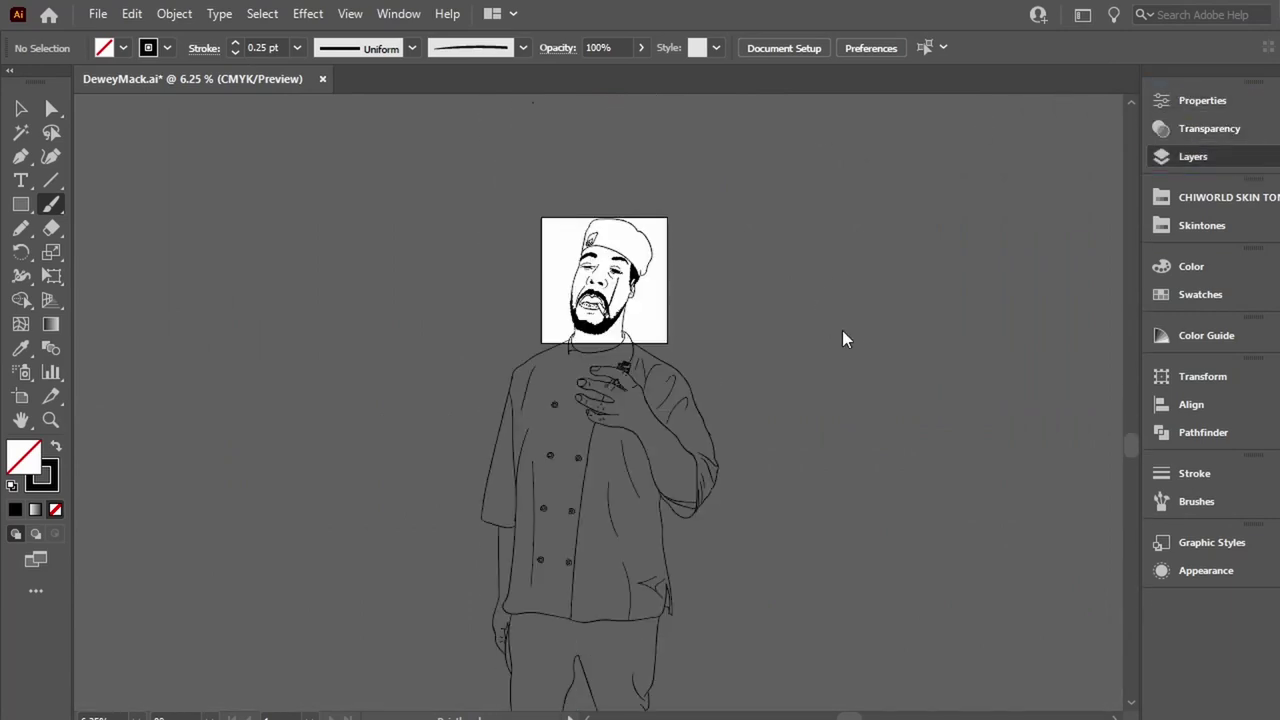
key("alt")
scroll(850, 145, "up", 5)
scroll(700, 300, "up", 2)
scroll(570, 460, "up", 4)
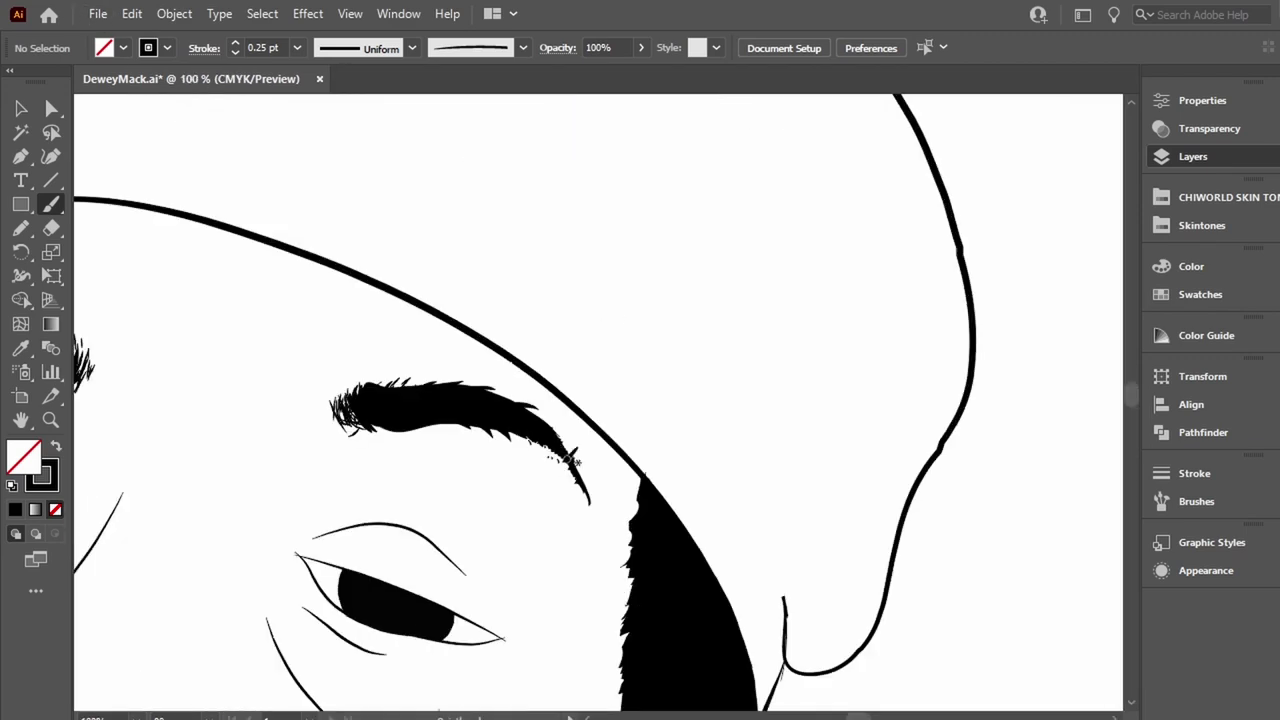
scroll(508, 425, "left", 8)
scroll(540, 400, "left", 2)
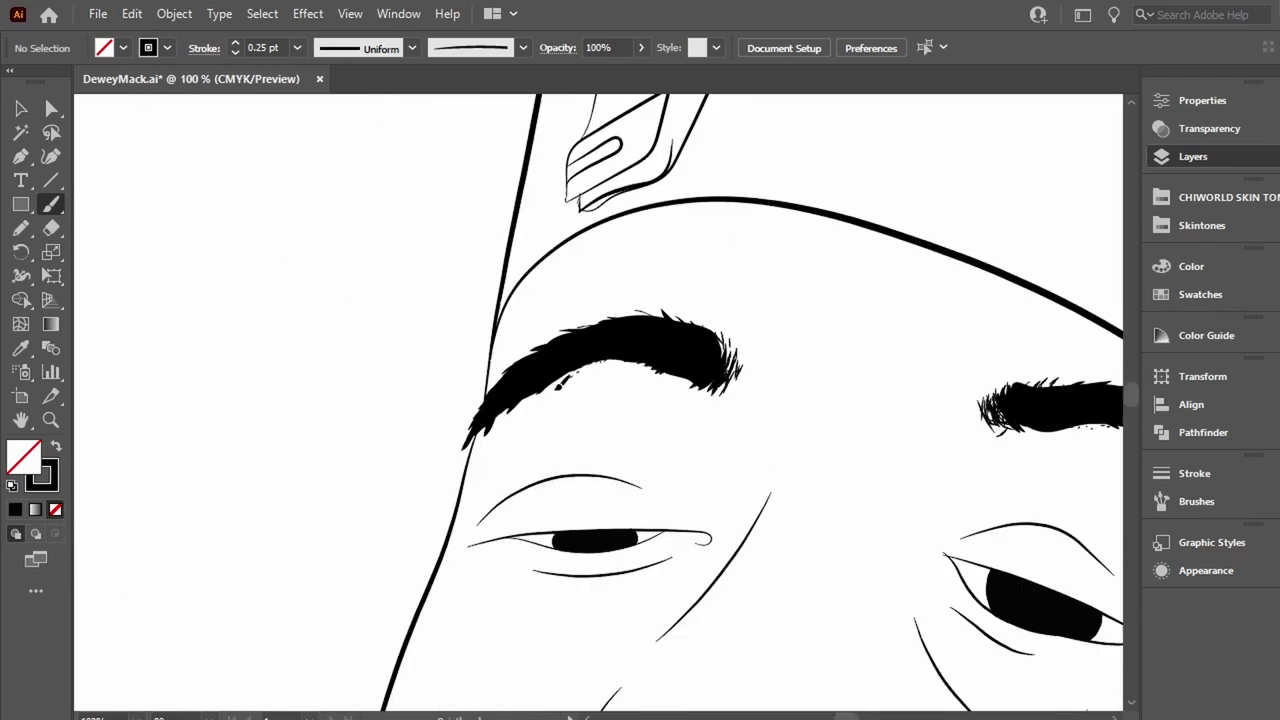
scroll(720, 325, "down", 2)
scroll(700, 330, "down", 2)
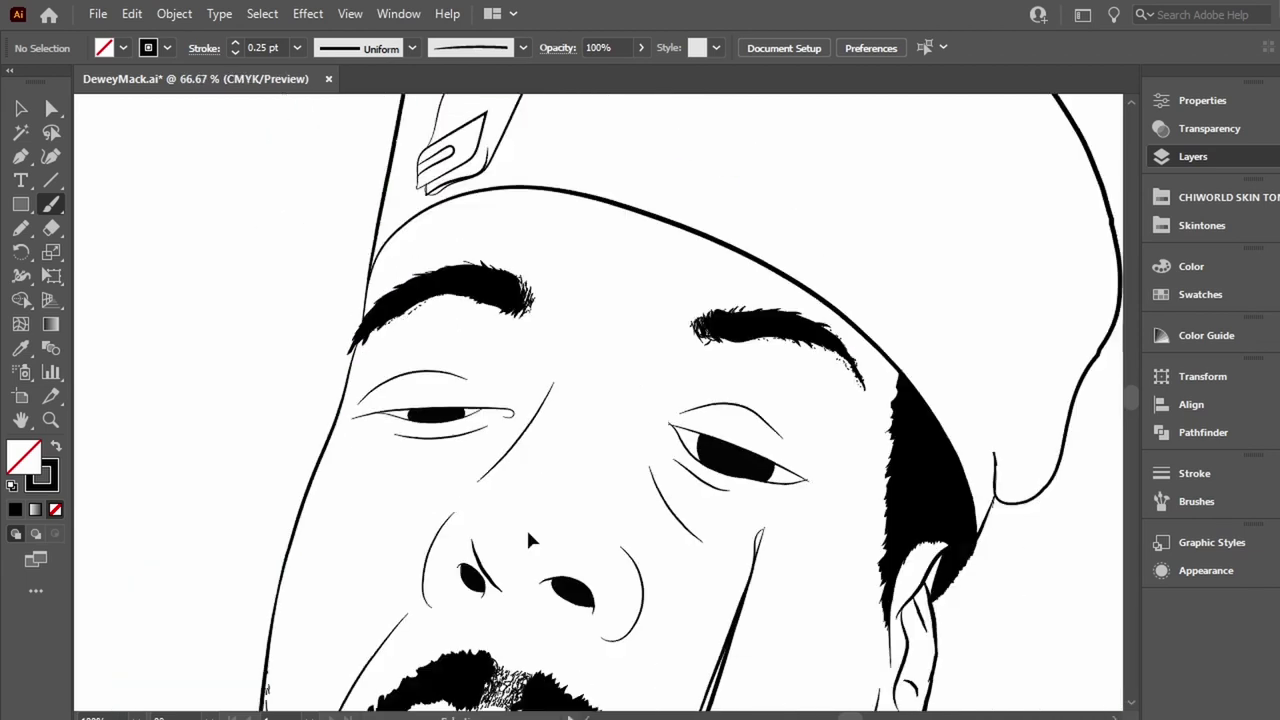
scroll(560, 325, "down", 6)
scroll(433, 468, "down", 3)
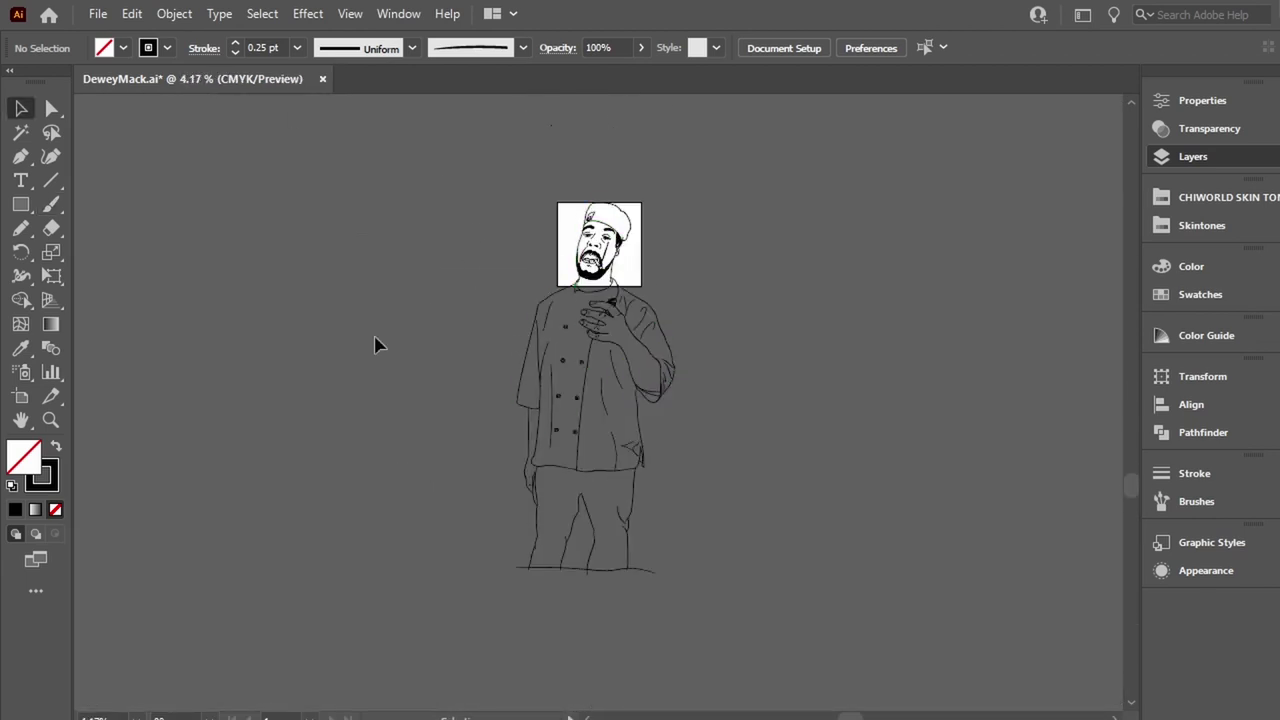
Save the portrait file and look over the figure again.
key("ctrl+s")
scroll(700, 432, "up", 4)
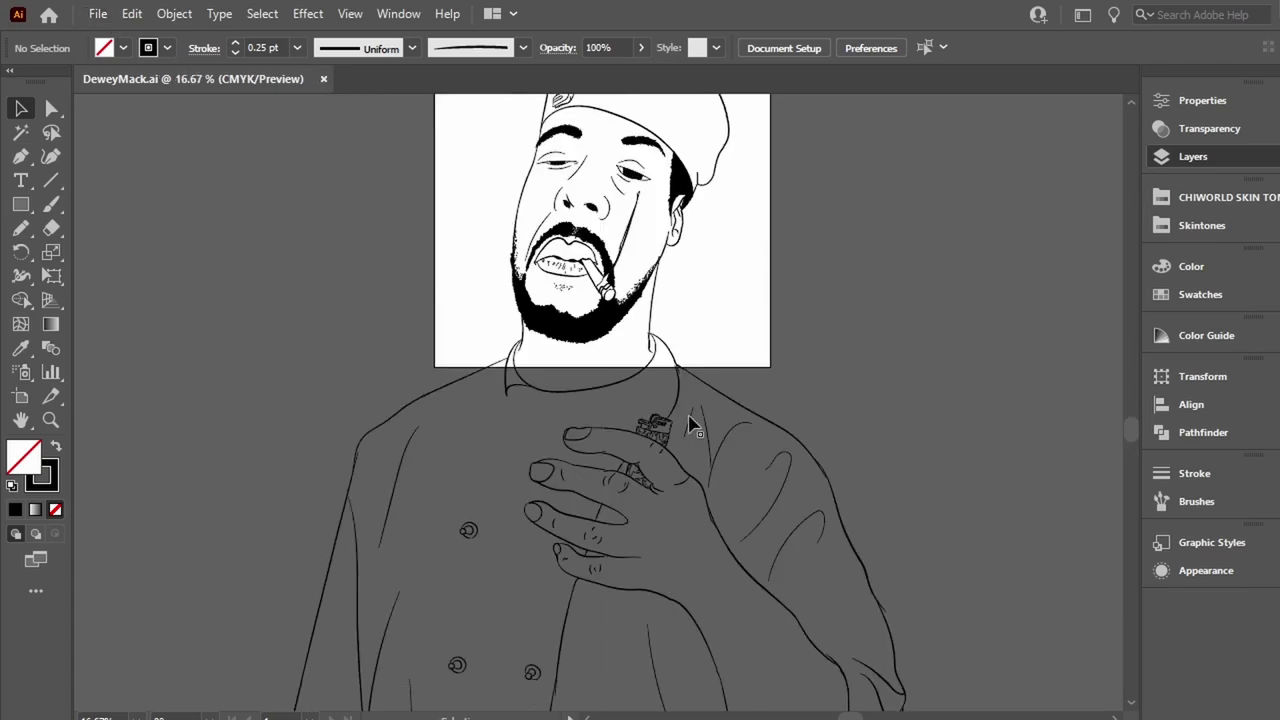
scroll(689, 423, "up", 1)
scroll(672, 240, "up", 1)
scroll(670, 255, "down", 1)
scroll(665, 250, "right", 7)
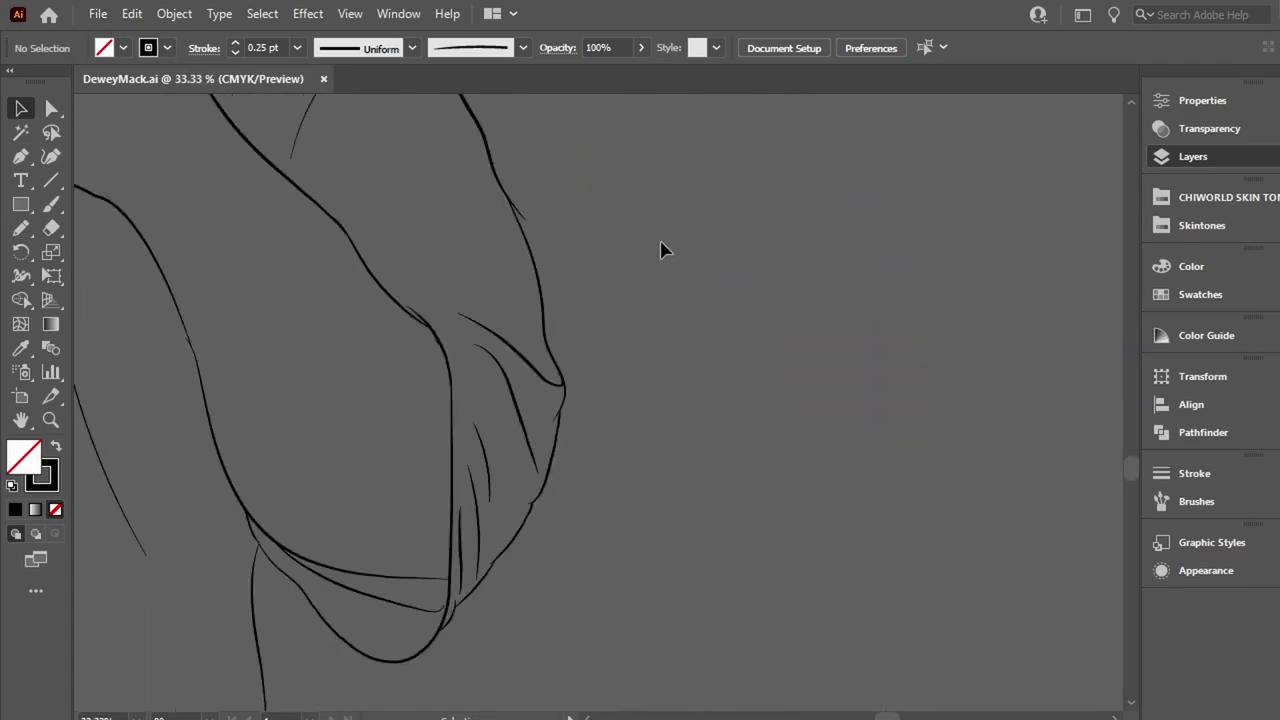
scroll(857, 189, "left", 2)
scroll(857, 189, "up", 1)
Bring back the reference photo and set a thinner Paintbrush stroke for the forearm lettering.
key("ctrl+z")
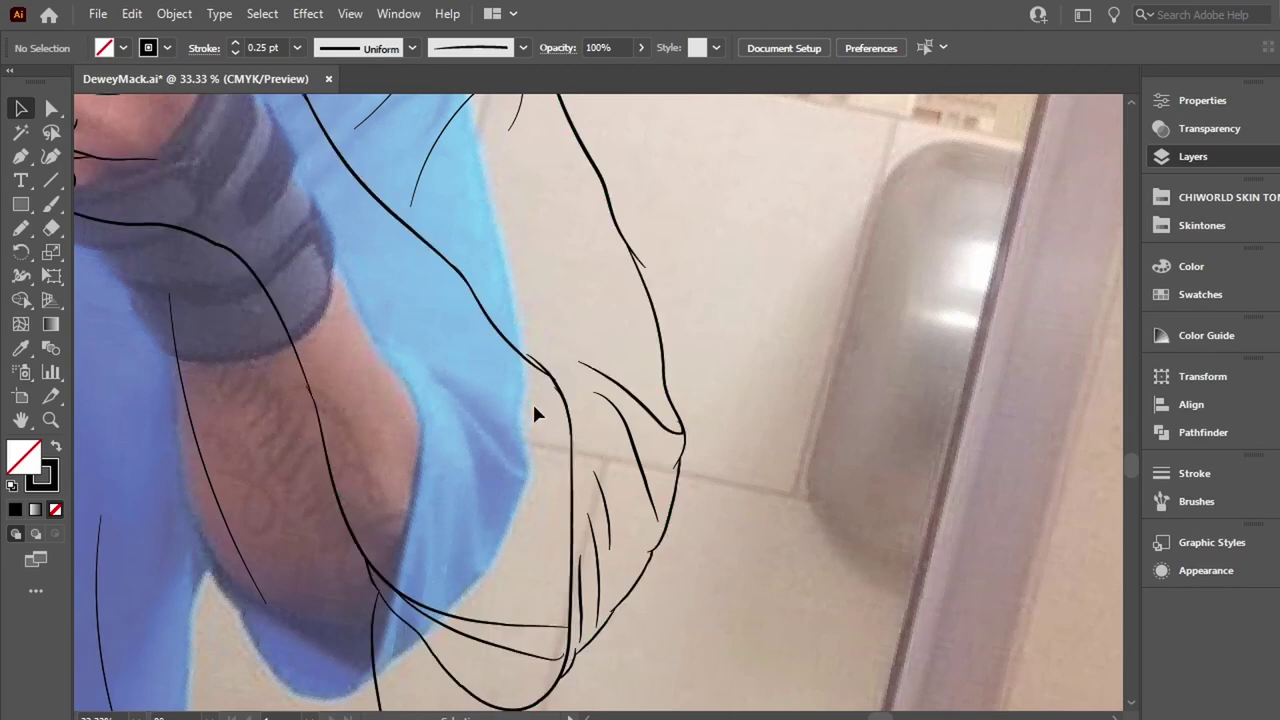
key("b")
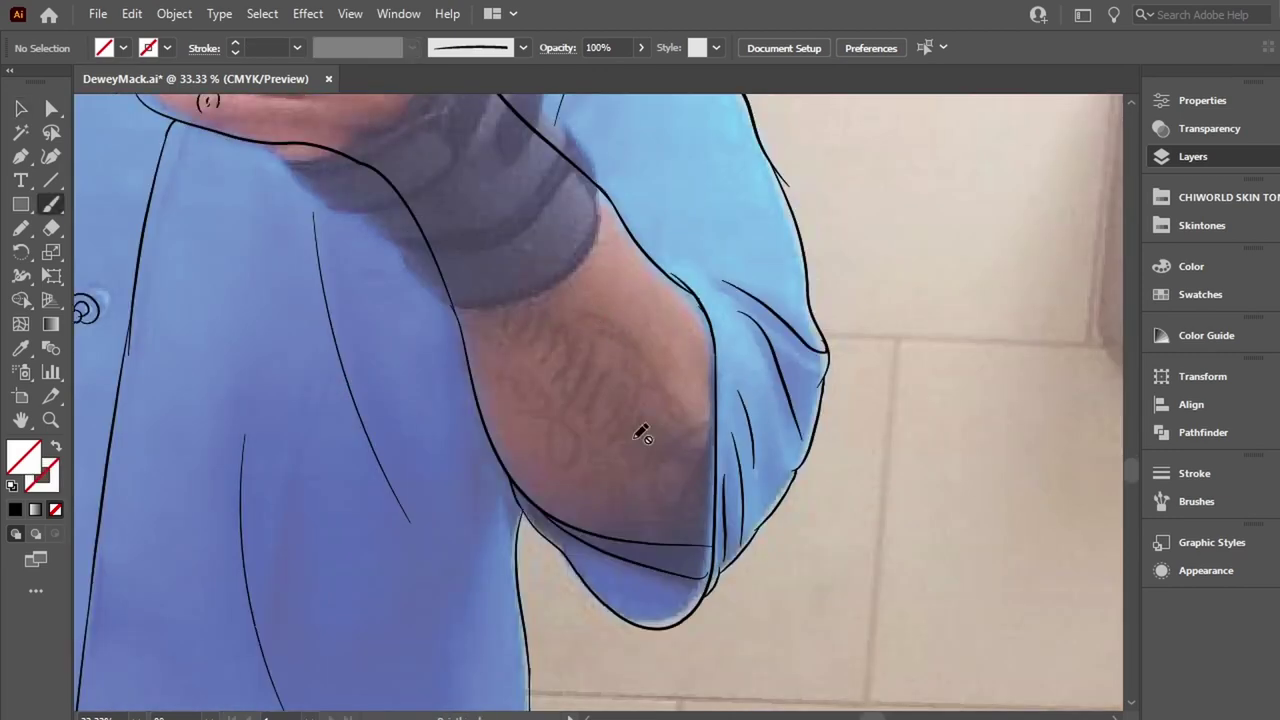
left_click_drag(783, 595, 886, 552)
key("ctrl+z")
left_click(235, 53)
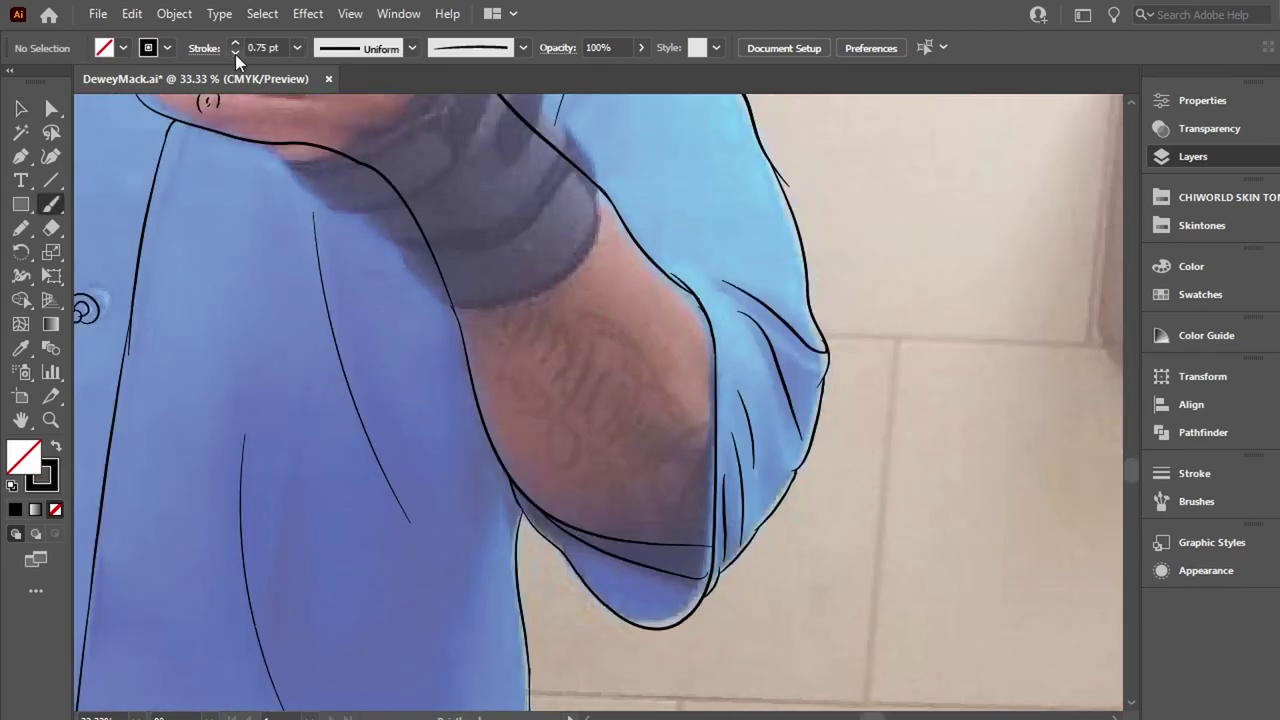
scroll(705, 400, "up", 2)
Brush the first script letters of the forearm tattoo, redrawing the stroke rising from the loop.
left_click_drag(660, 618, 690, 622)
left_click_drag(708, 450, 678, 645)
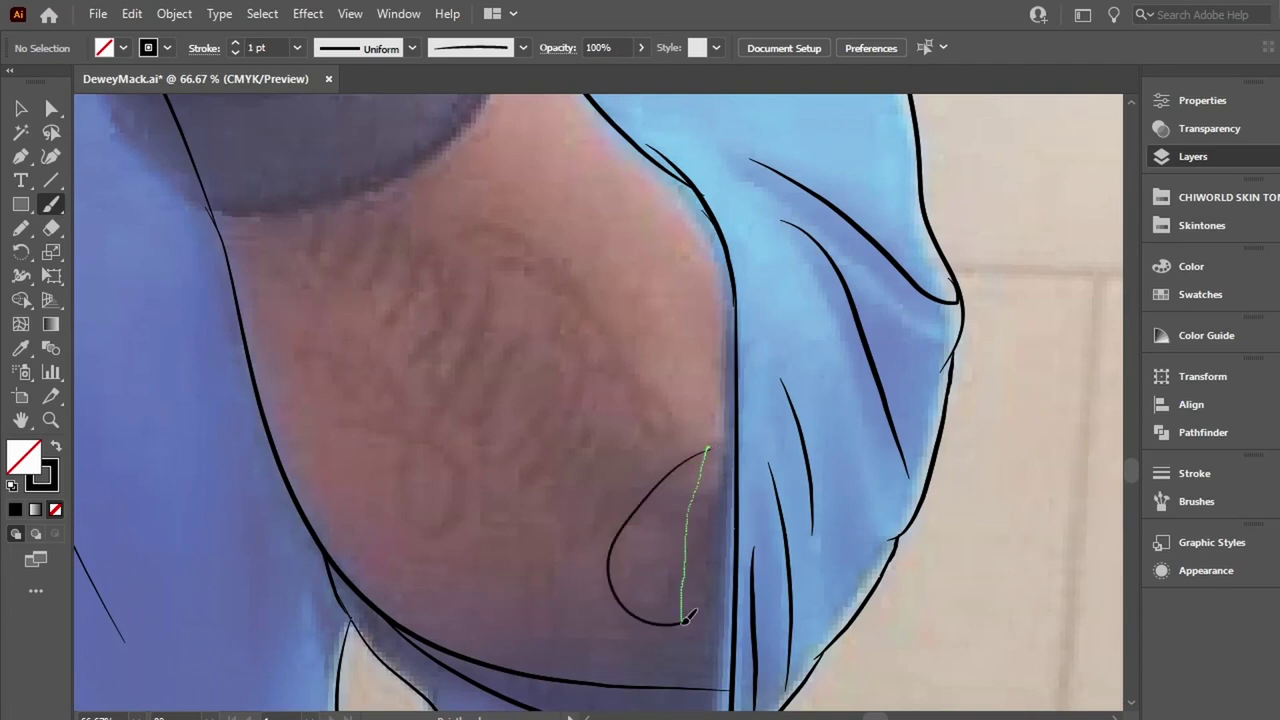
left_click_drag(410, 484, 413, 445)
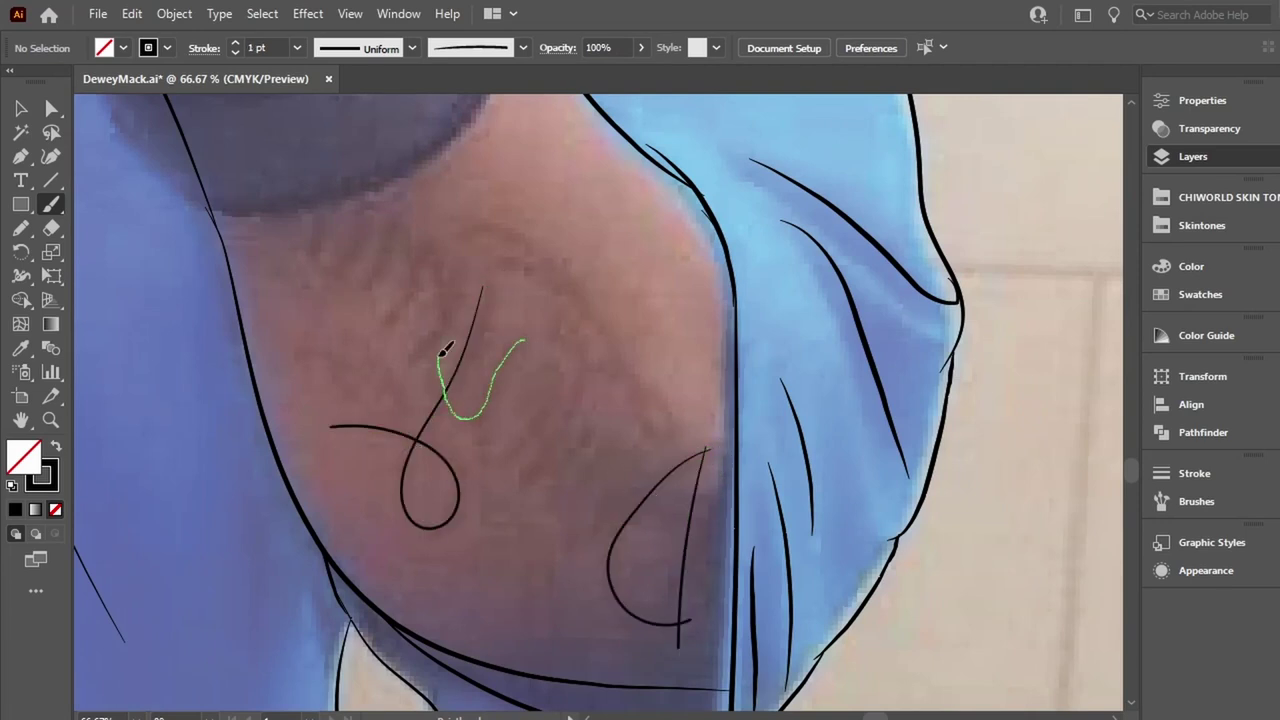
left_click_drag(597, 462, 610, 455)
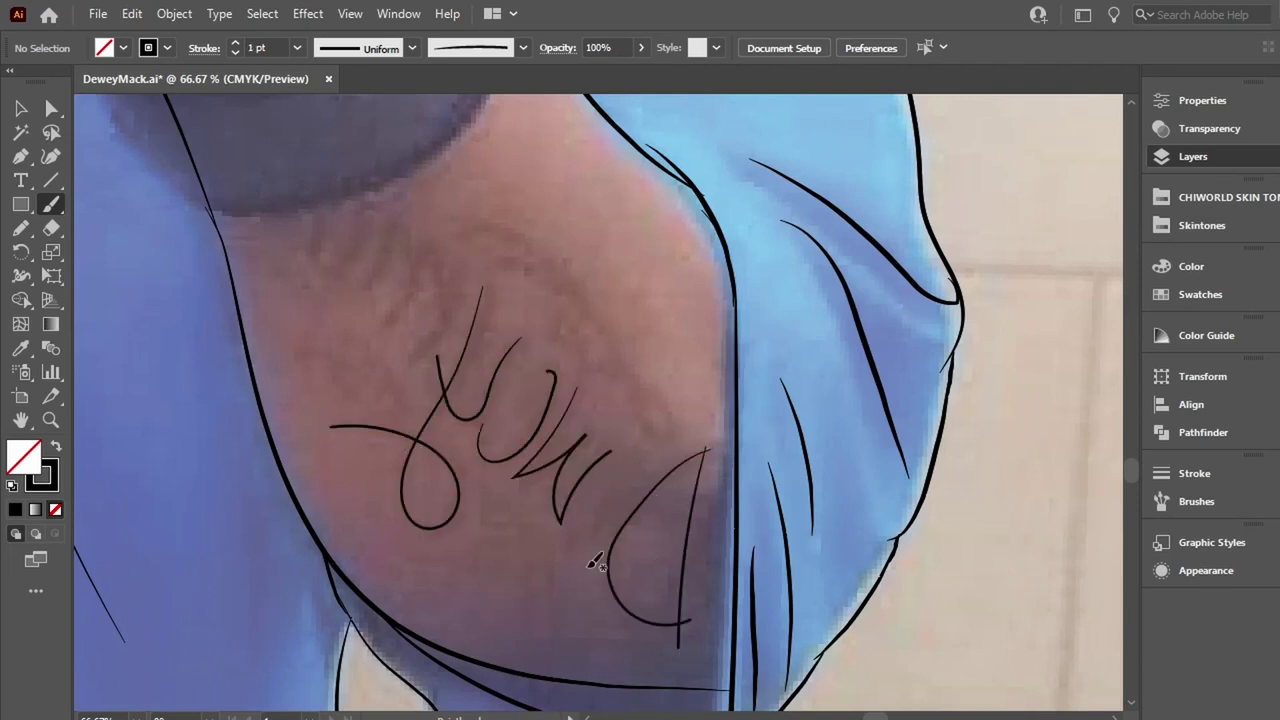
key("ctrl+z")
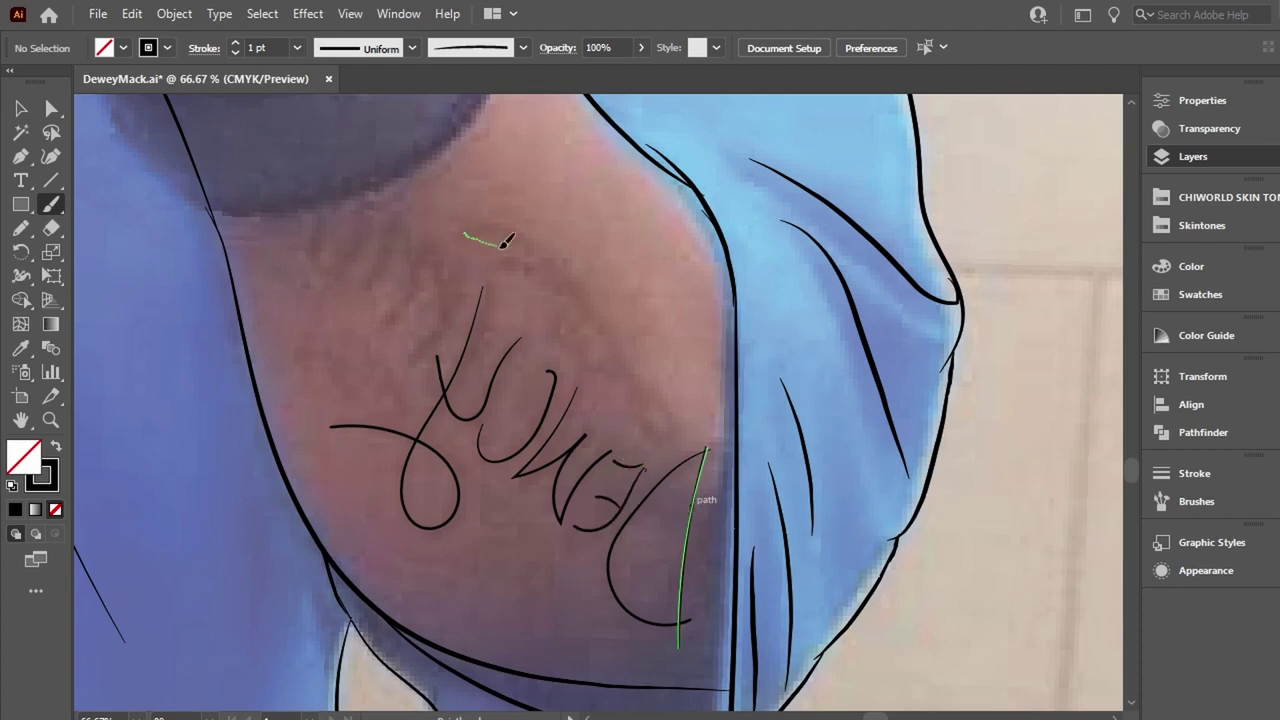
left_click_drag(632, 380, 518, 282)
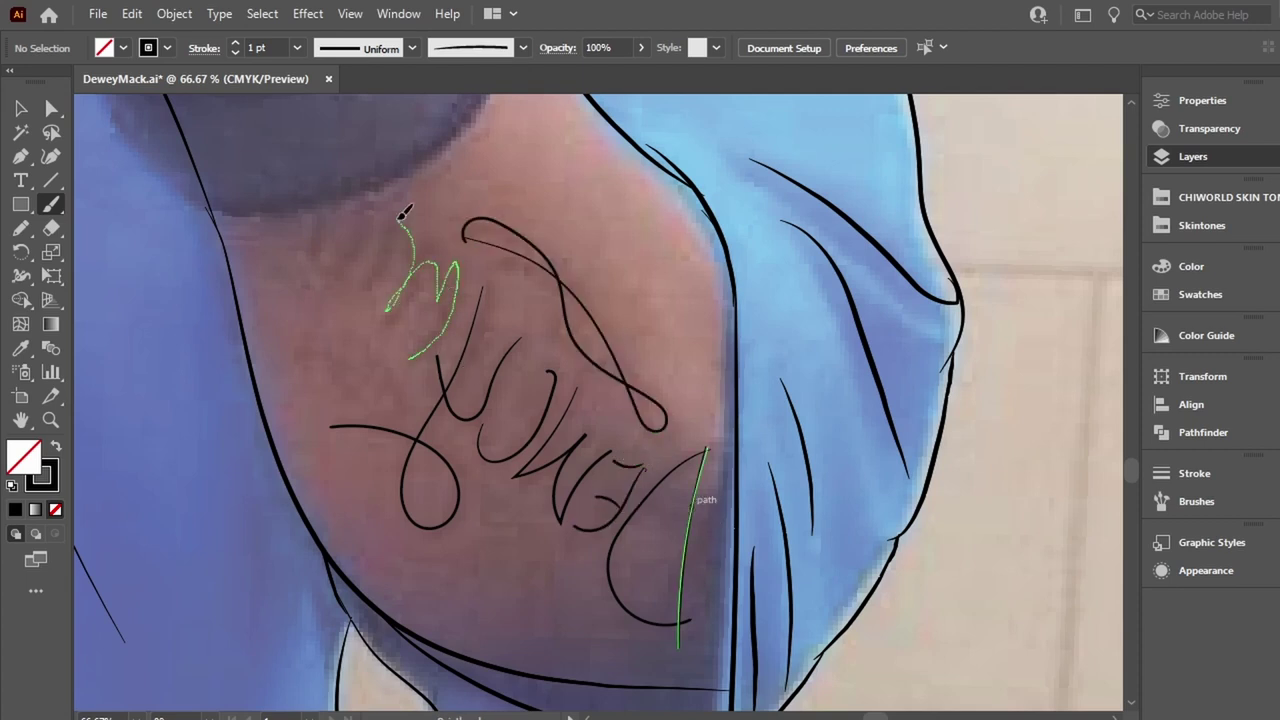
Add the looping flourish, start the word above, and trace the first letter's loop.
left_click_drag(405, 212, 400, 215)
scroll(375, 288, "up", 3)
left_click_drag(336, 408, 295, 428)
mouse_move(322, 378)
left_mouse_down()
mouse_move(326, 348)
mouse_move(248, 388)
mouse_move(250, 320)
left_mouse_up()
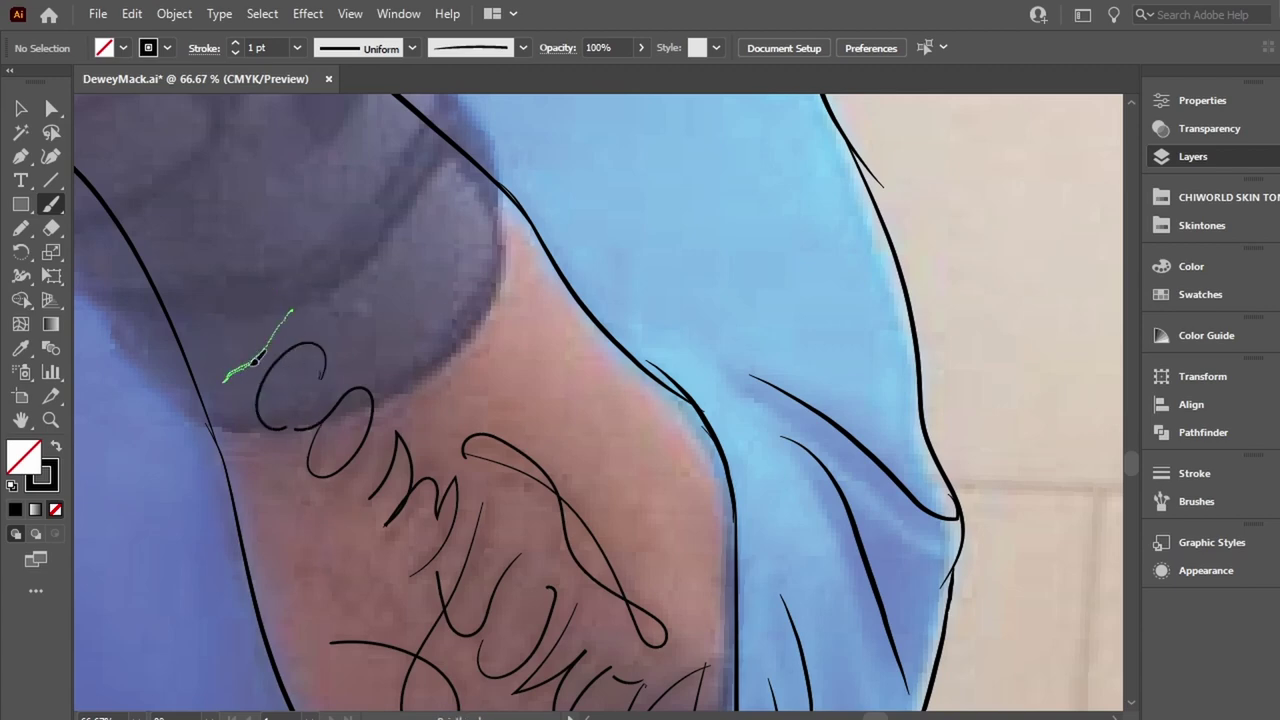
scroll(302, 296, "down", 3)
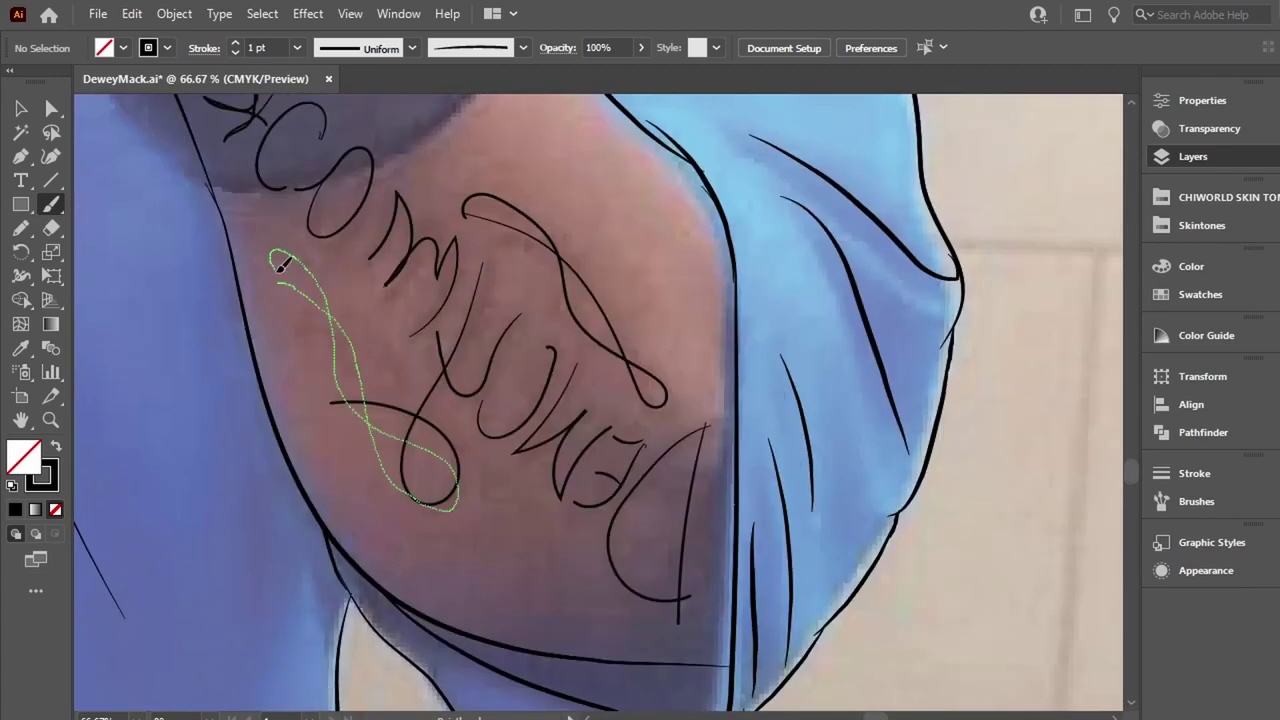
left_click_drag(283, 263, 280, 262)
scroll(283, 263, "down", 5)
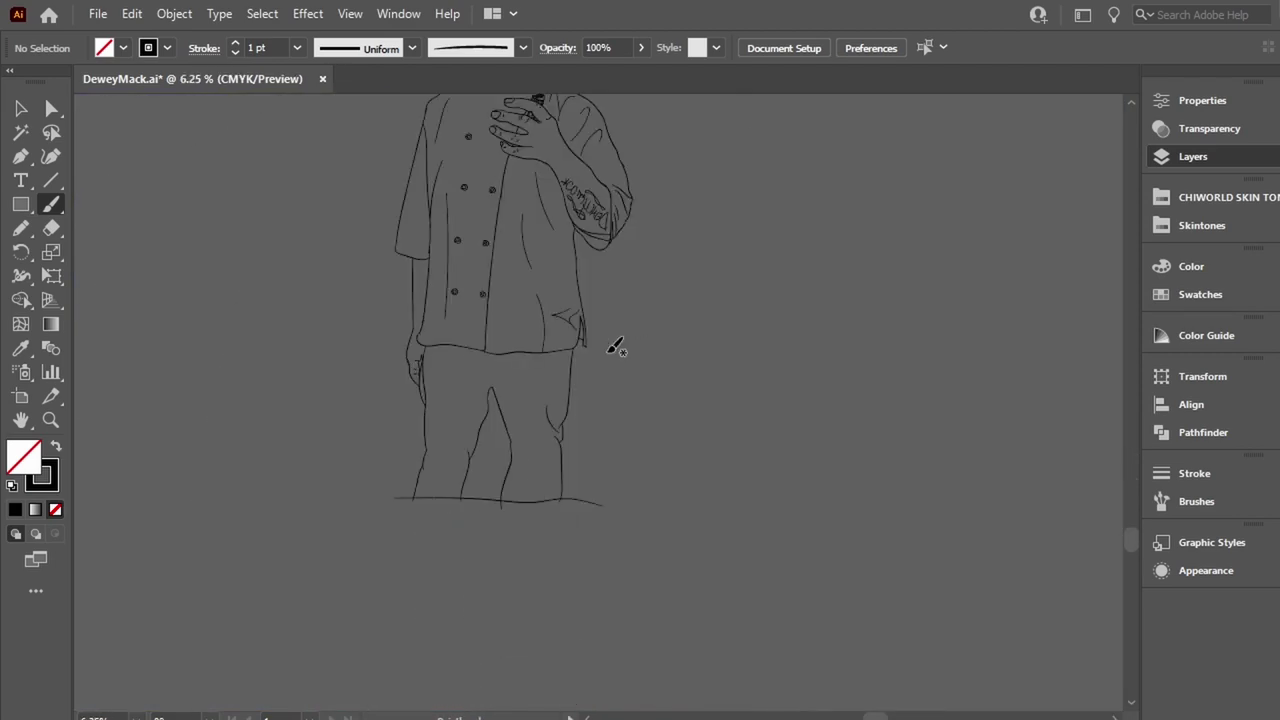
Switch to the Selection tool and save the drawing.
scroll(615, 346, "up", 3)
scroll(563, 586, "up", 2)
scroll(646, 471, "down", 2)
key("v")
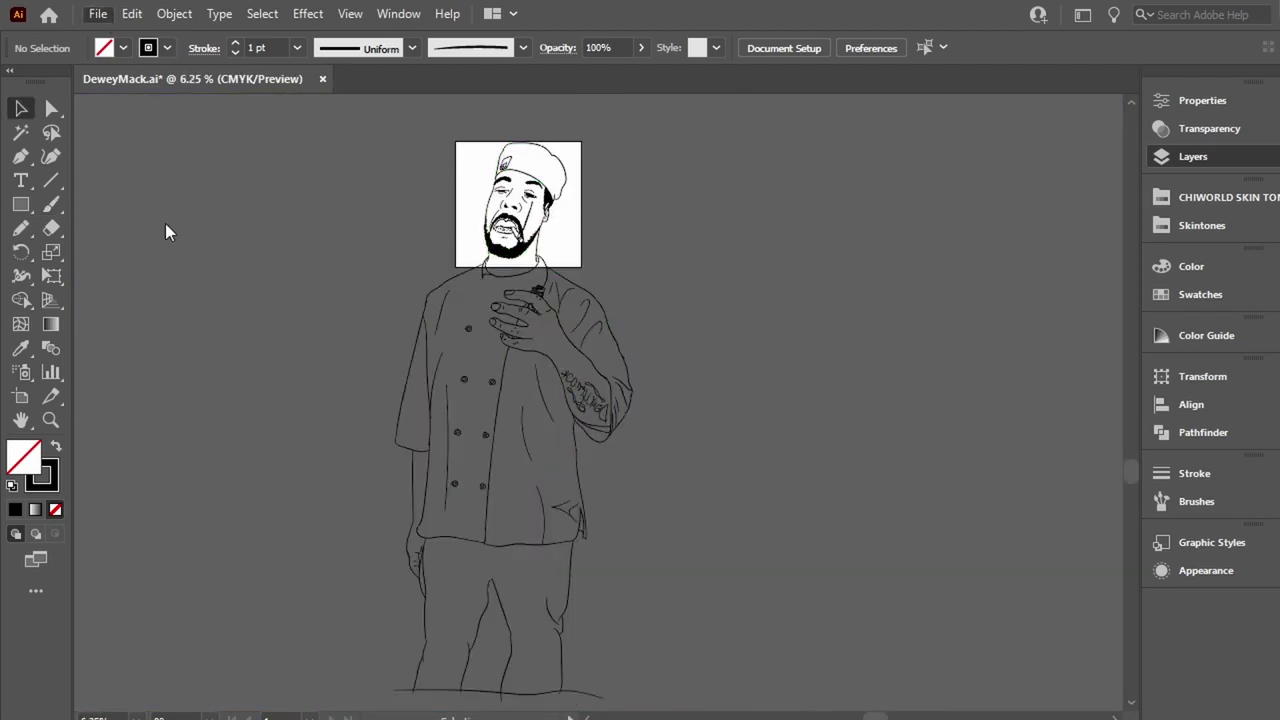
key("ctrl+s")
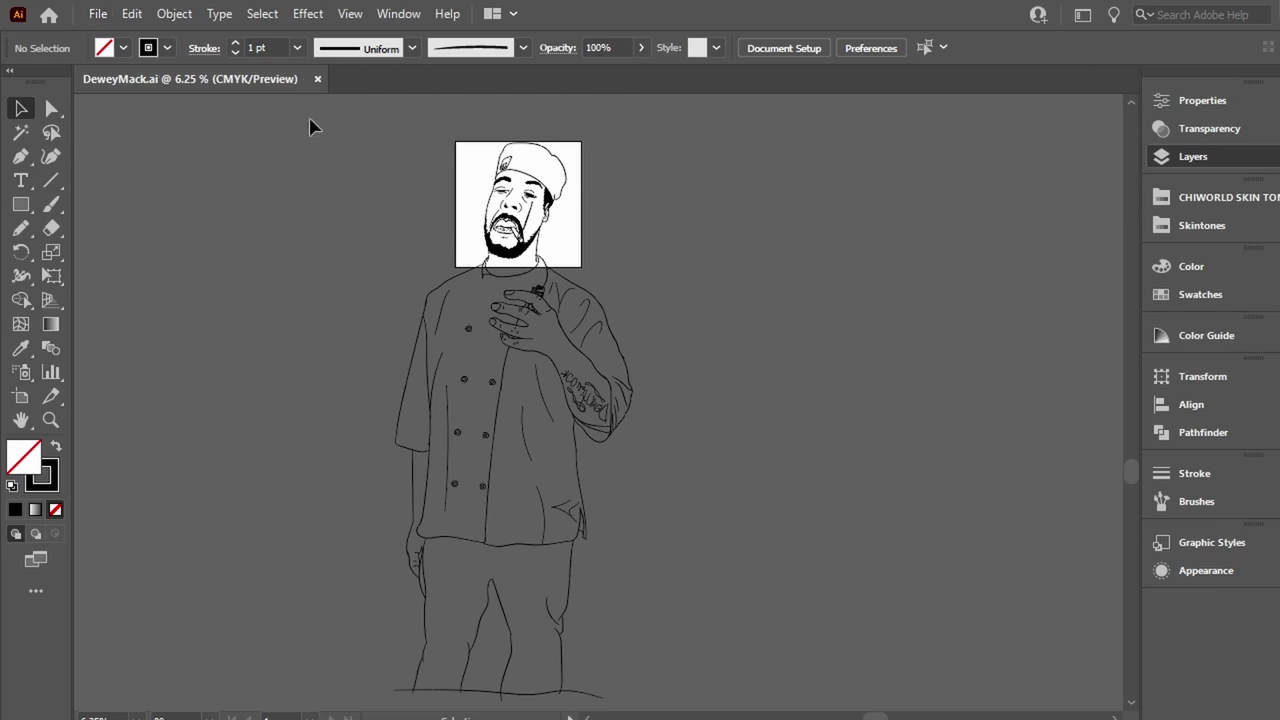
Marquee-select all the figure's line art, expand it into plain paths and group it.
left_click_drag(311, 126, 652, 709)
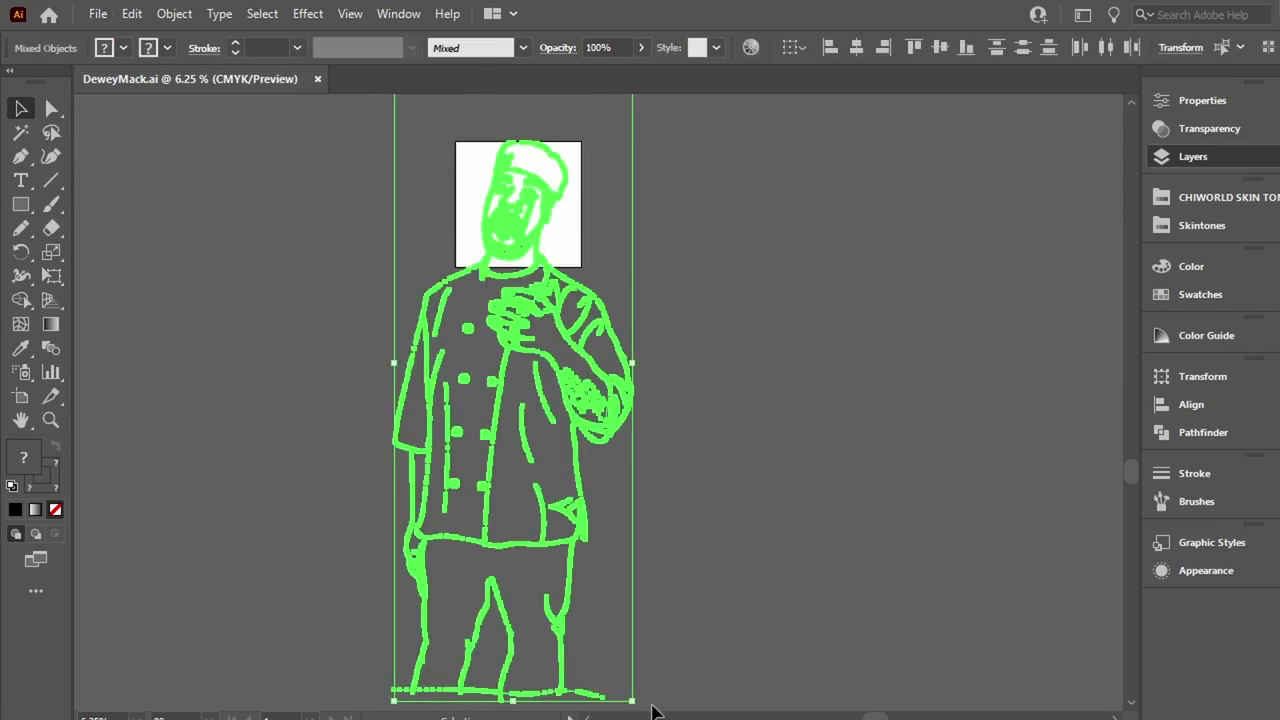
key("ctrl+shift+g")
key("ctrl+g")
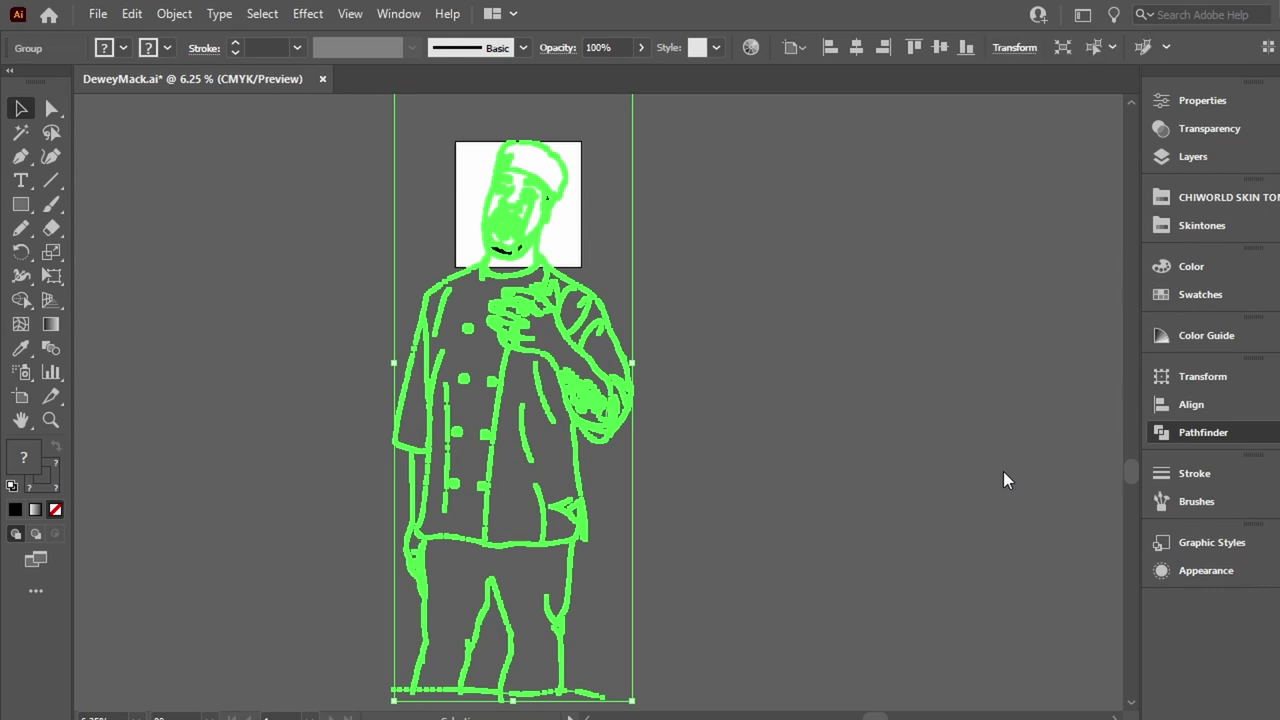
key("F7")
Deselect and make dark red from Skin Tones the active fill with no stroke.
left_click(862, 132)
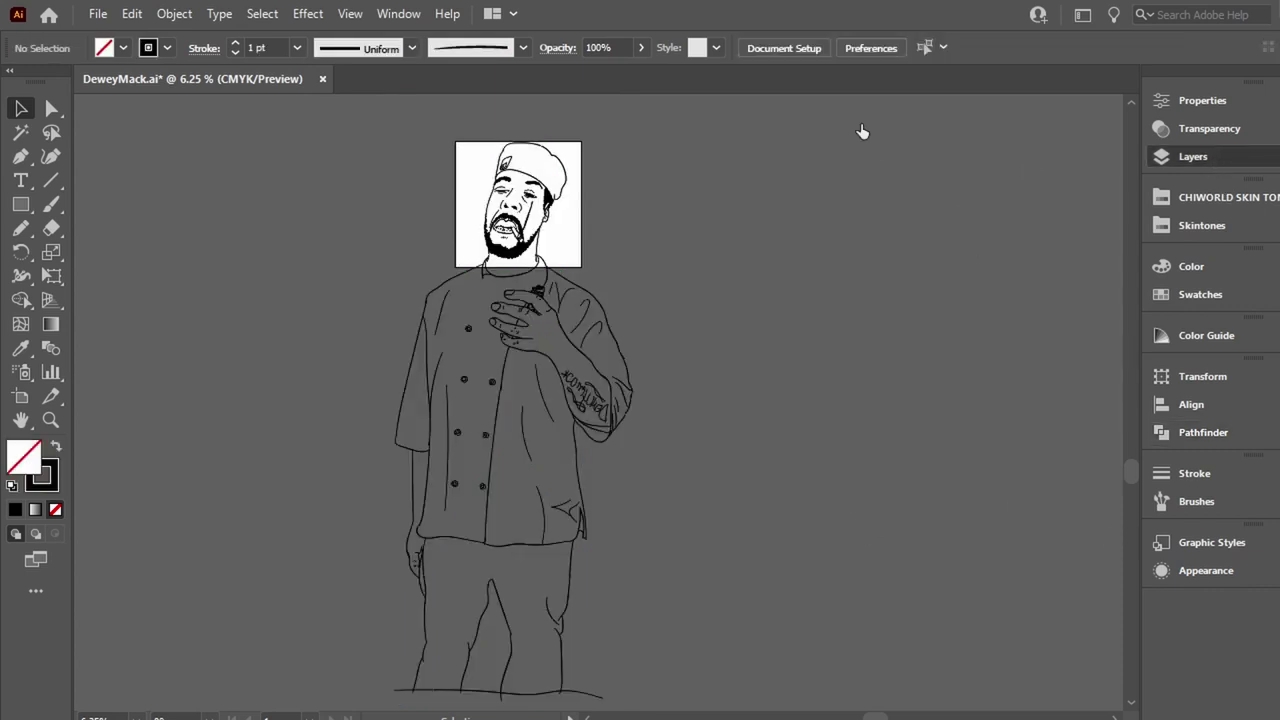
key("shift+x")
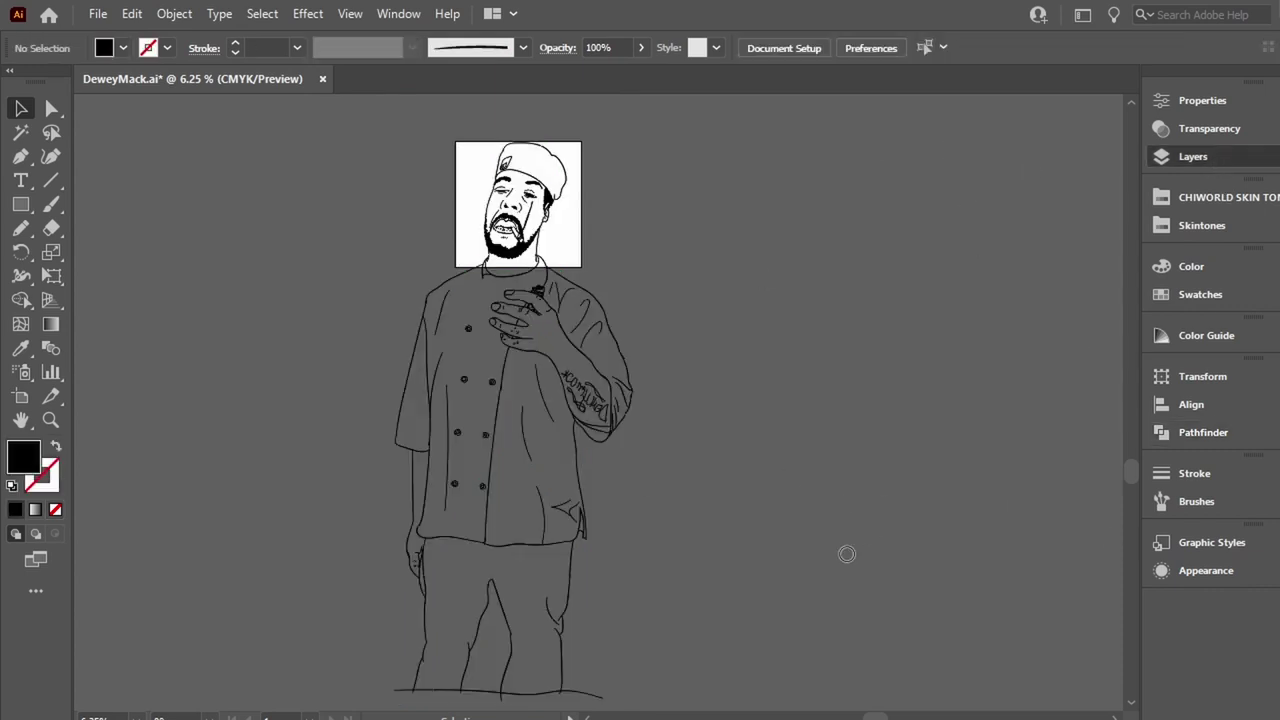
left_click(1210, 197)
Draw a dark red rectangle covering the whole figure.
key("m")
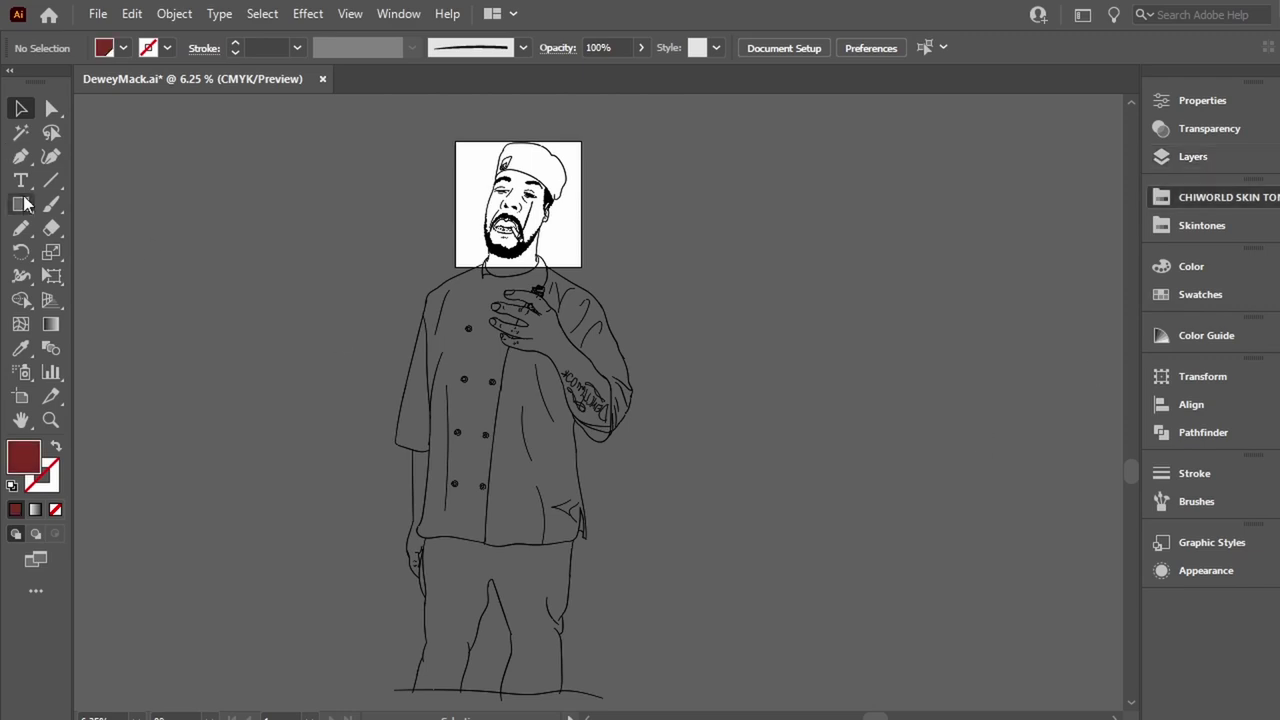
mouse_move(331, 120)
left_mouse_down()
mouse_move(548, 442)
mouse_move(650, 705)
left_mouse_up()
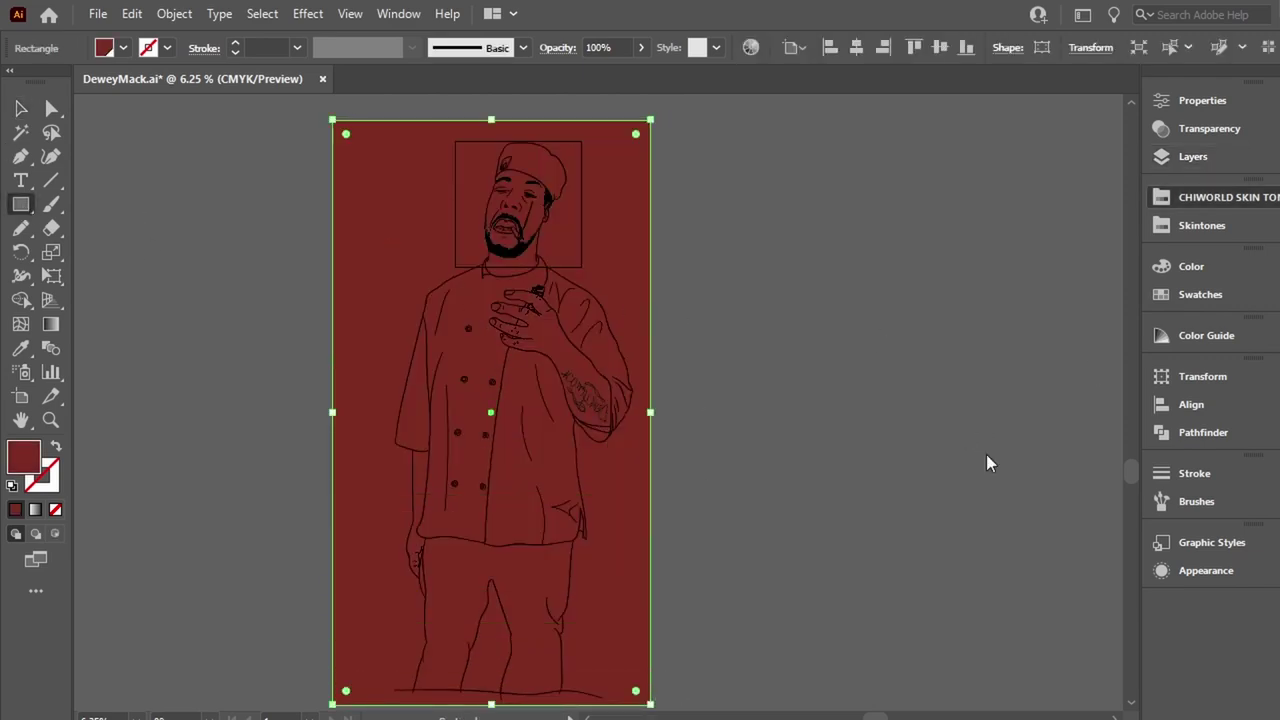
key("v")
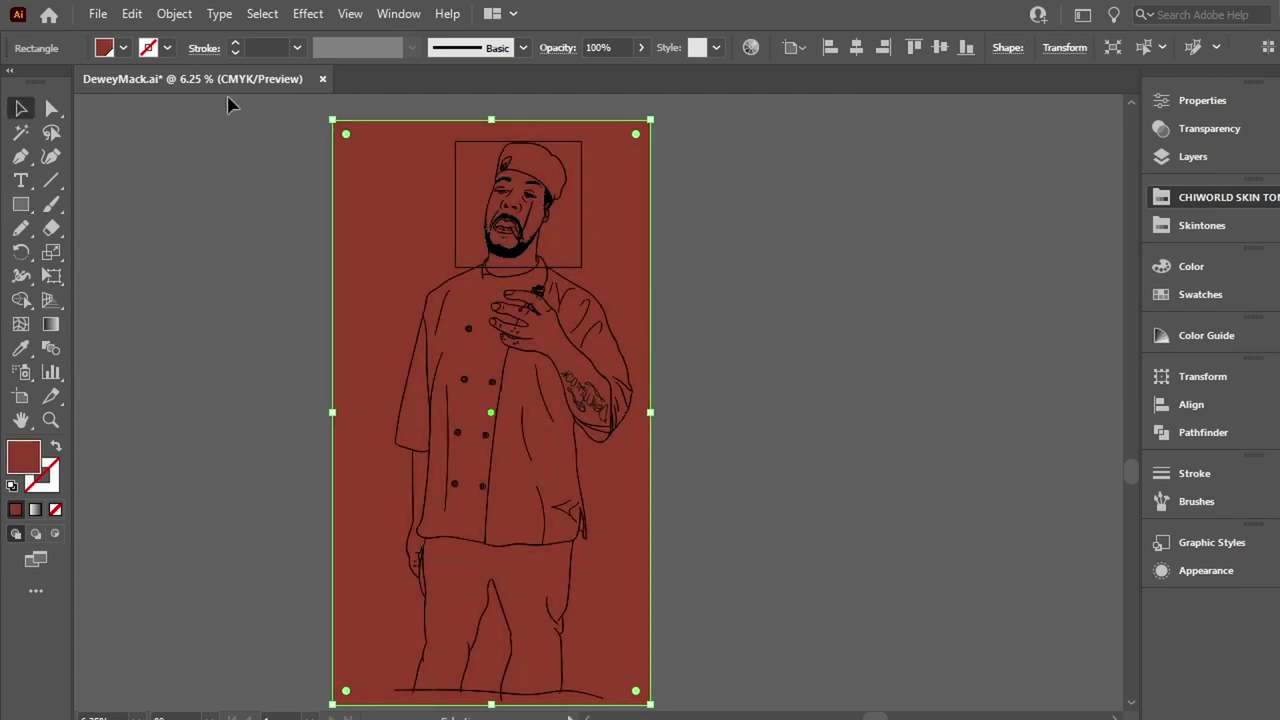
Group the rectangle with the line art and enter the combined group to edit its pieces.
key("ctrl+a")
key("ctrl+g")
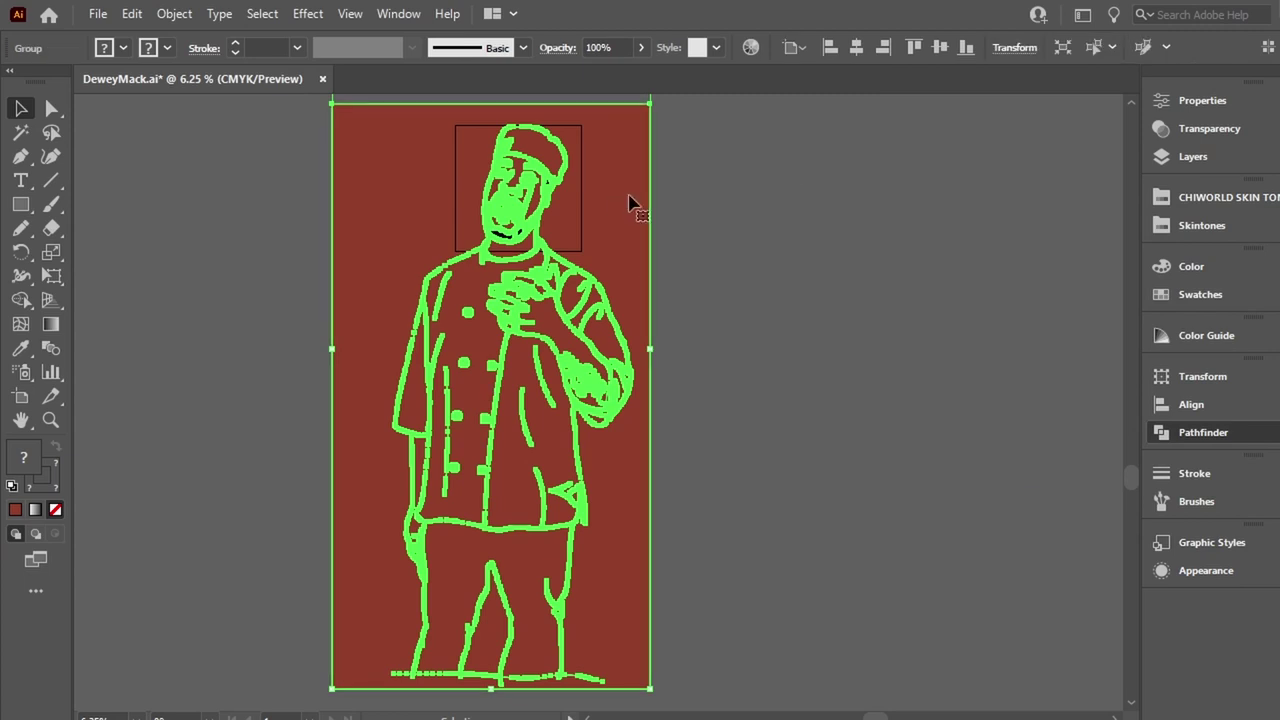
double_click(614, 201)
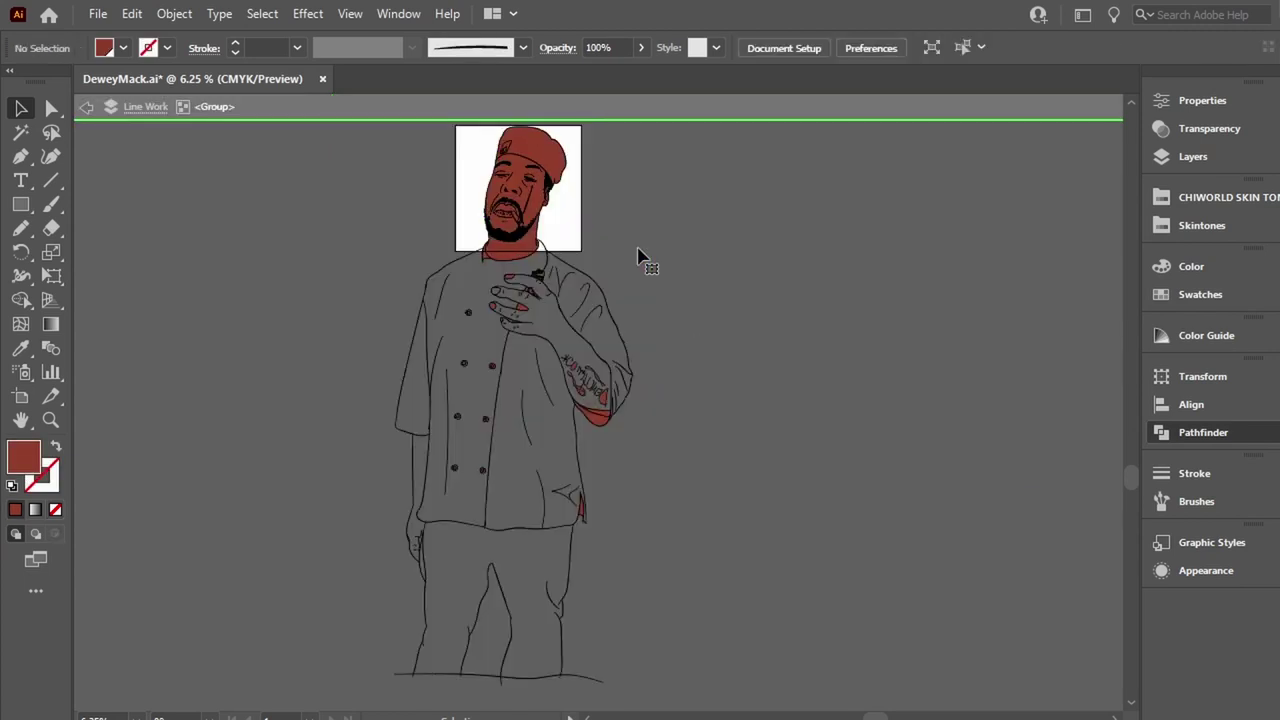
key("ctrl+z")
left_click(686, 343)
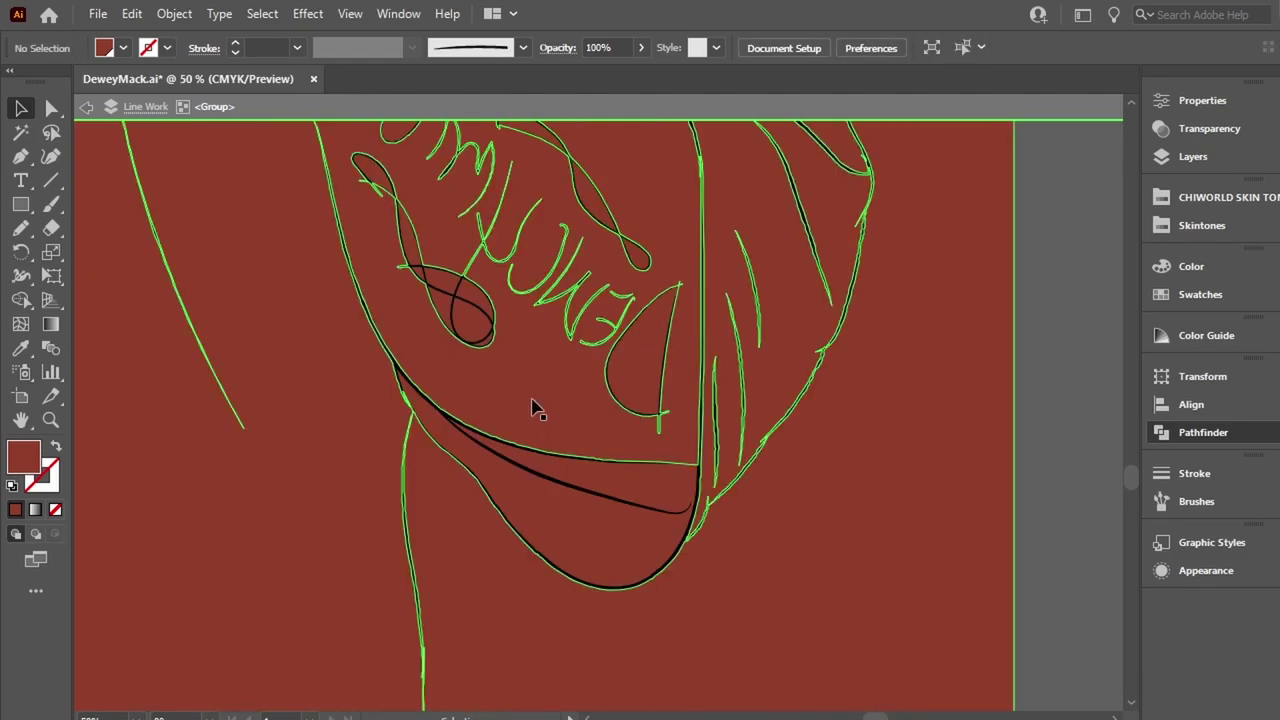
Select a line-work path near the hand, exit the group, and select the red rectangle.
scroll(531, 406, "up", 5)
scroll(531, 406, "up", 5)
left_click(420, 297)
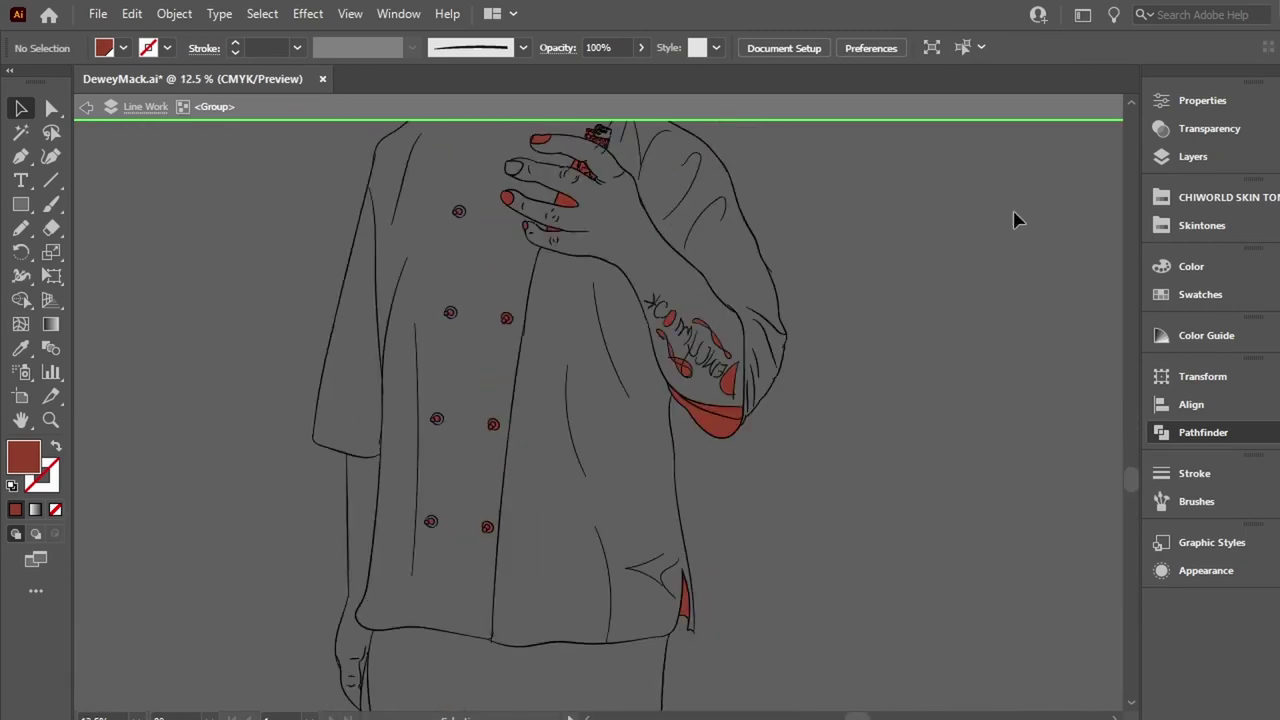
scroll(1013, 220, "up", 1)
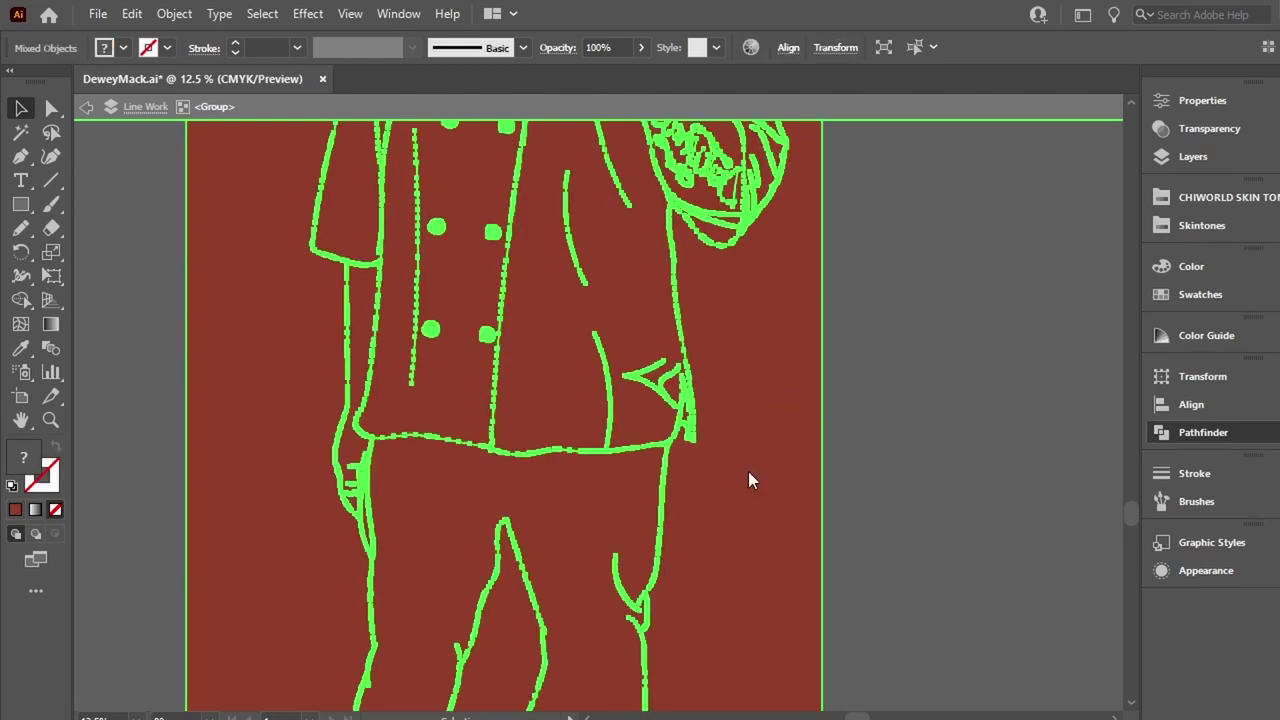
scroll(748, 477, "down", 1)
key("Escape")
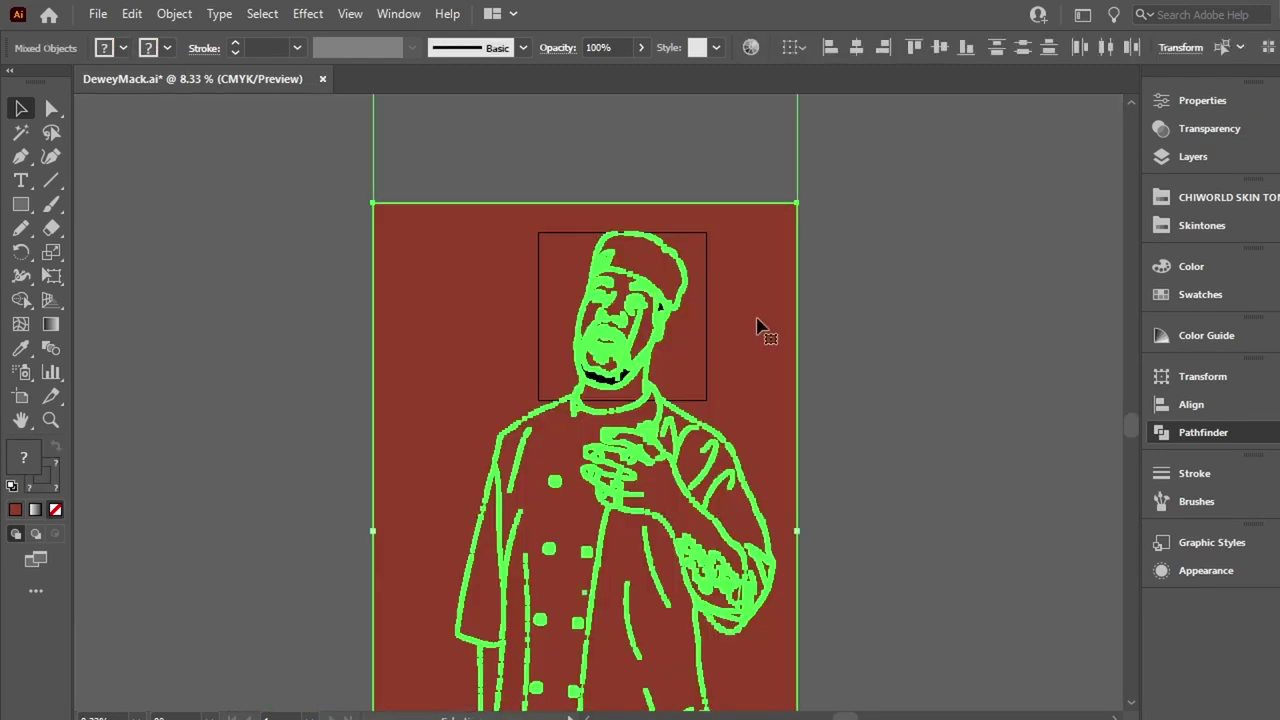
left_click(752, 248)
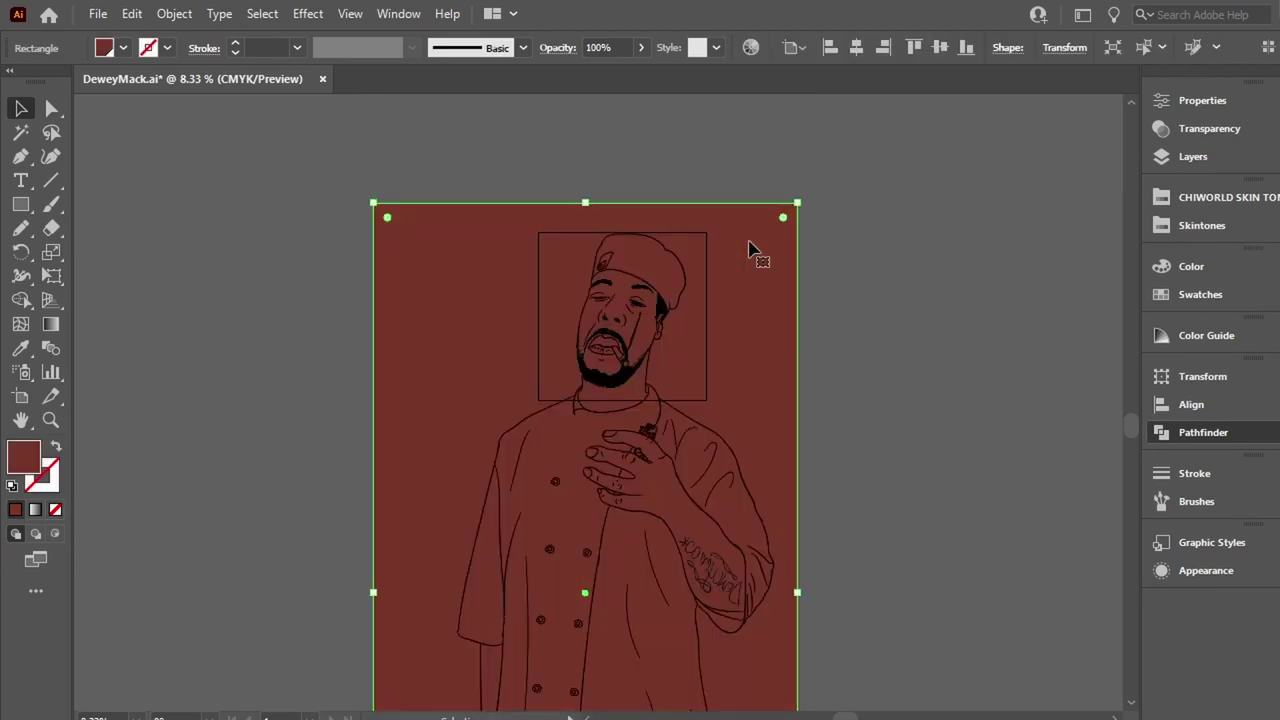
Select the line-art group, enter and exit its isolation mode twice, then deselect everything.
key("ctrl+2")
scroll(817, 683, "down", 5)
key("ctrl+a")
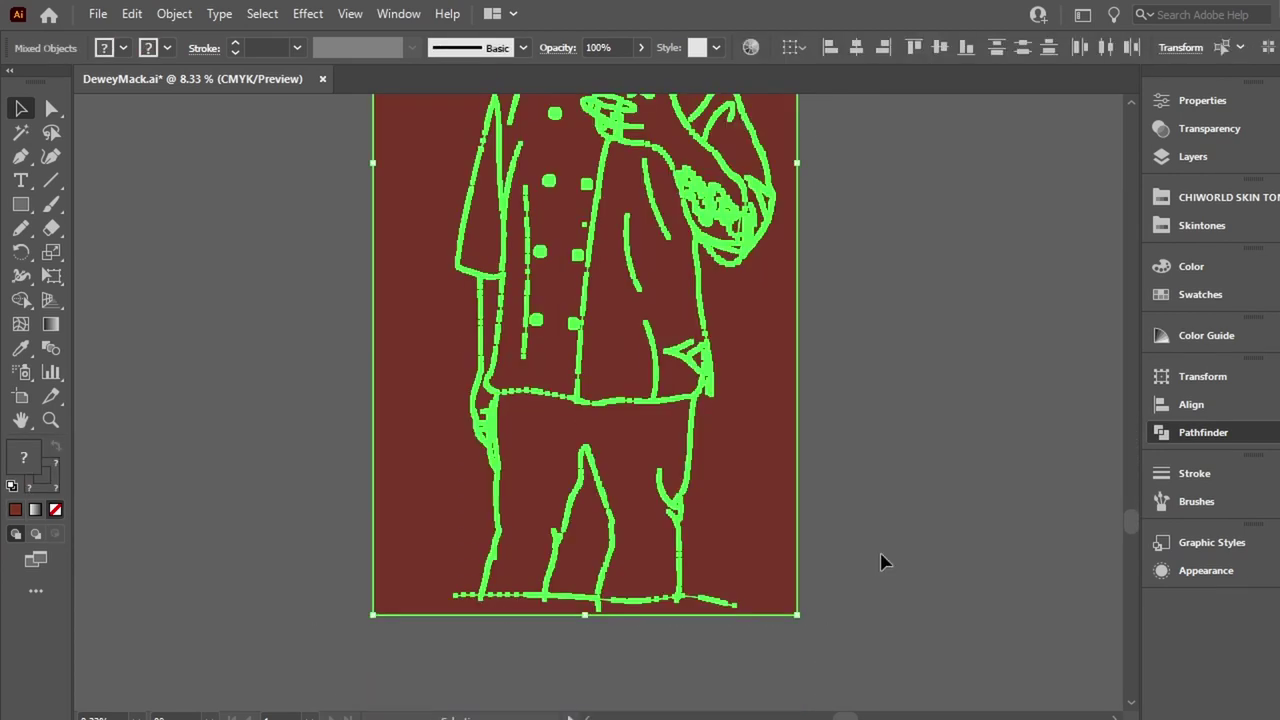
left_click(1000, 484)
double_click(757, 391)
key("Escape")
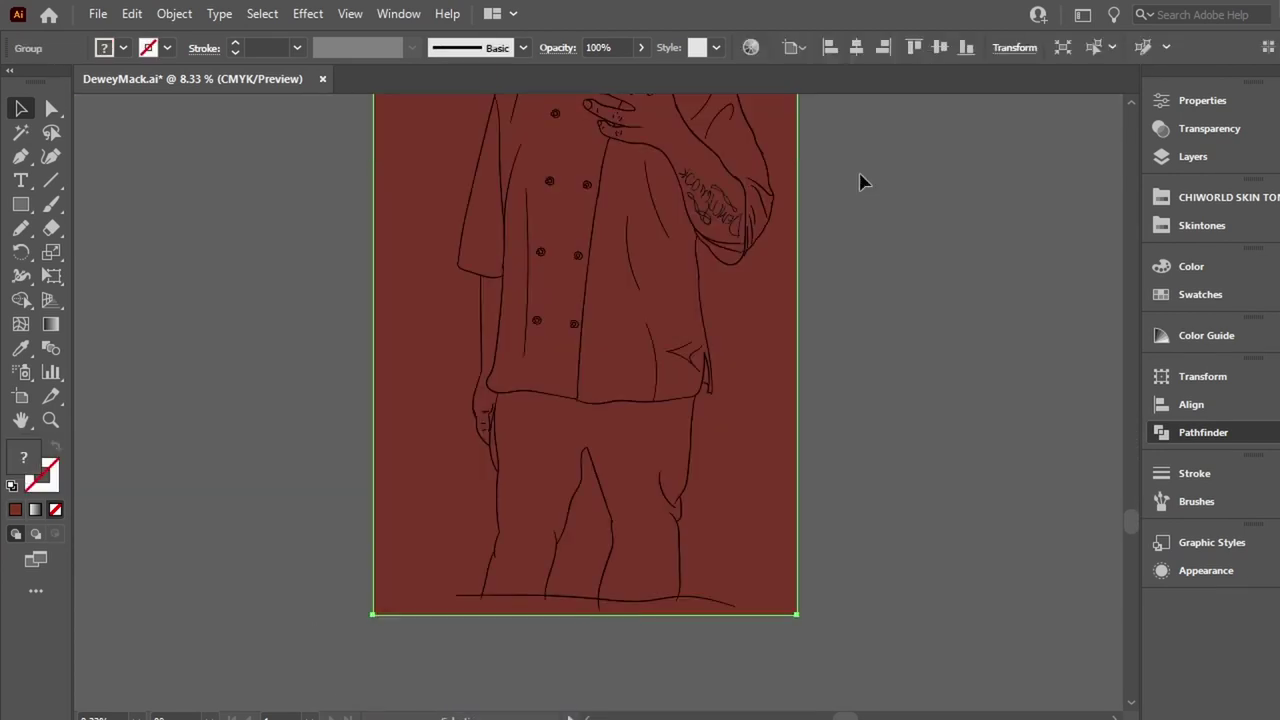
scroll(840, 654, "up", 5)
double_click(574, 517)
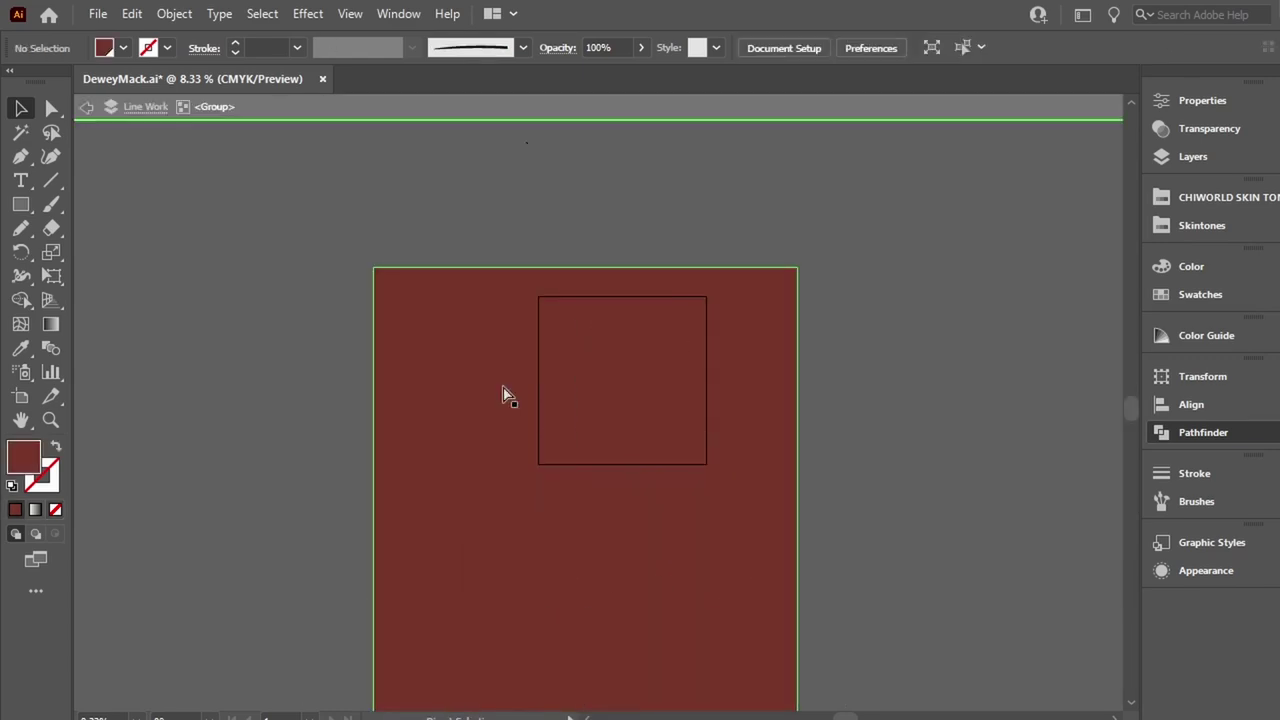
key("Escape")
left_click(446, 456)
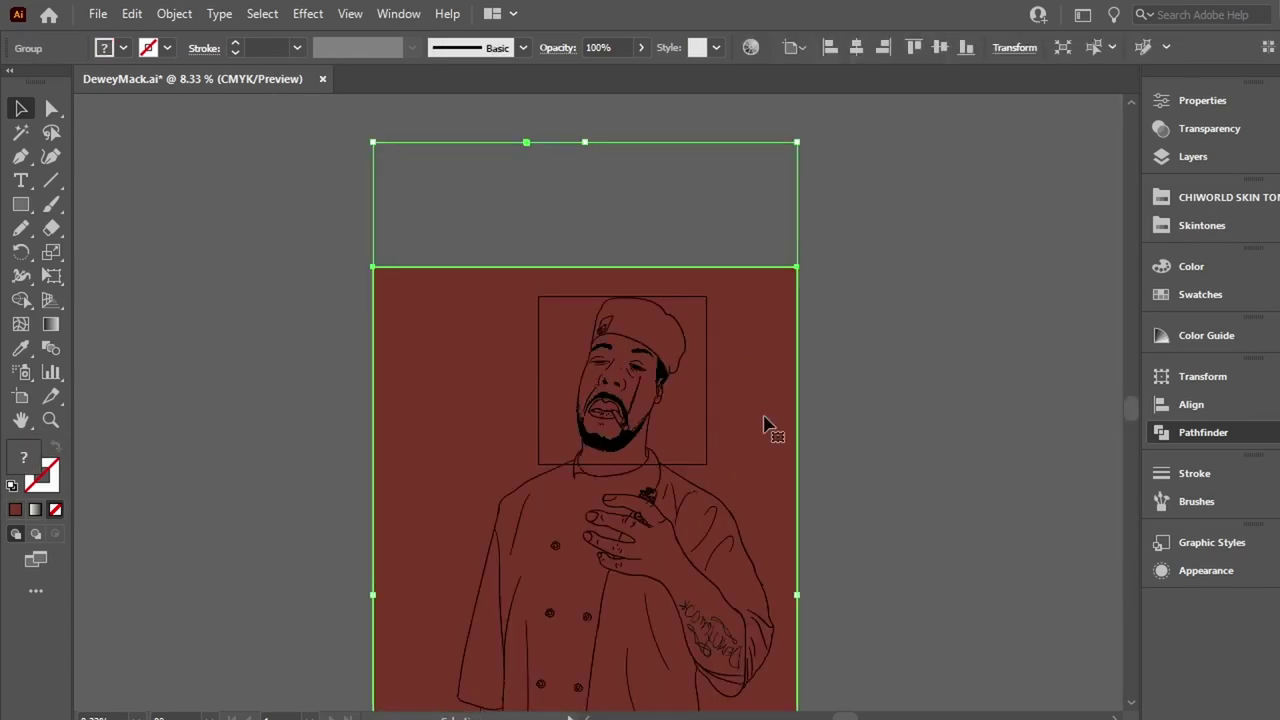
left_click(918, 145)
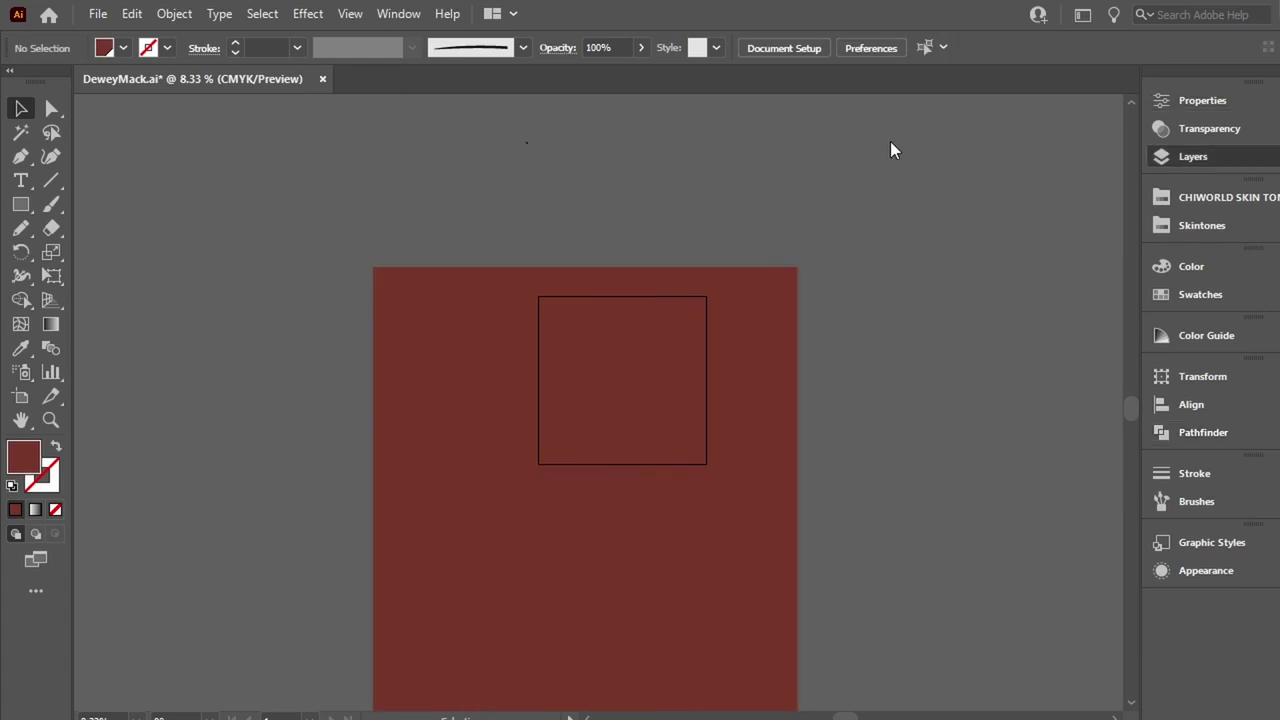
Send the red page rectangle to the back, behind the line art.
key("ctrl+a")
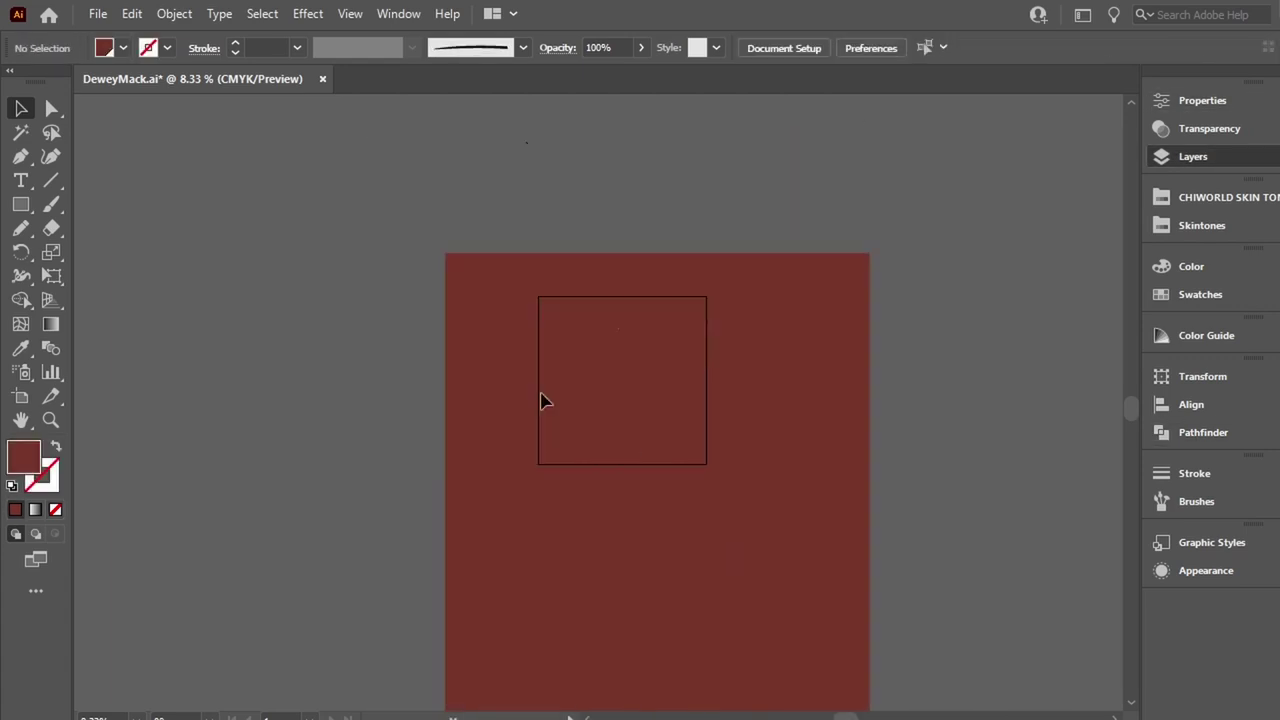
left_click(500, 414)
scroll(500, 414, "down", 3)
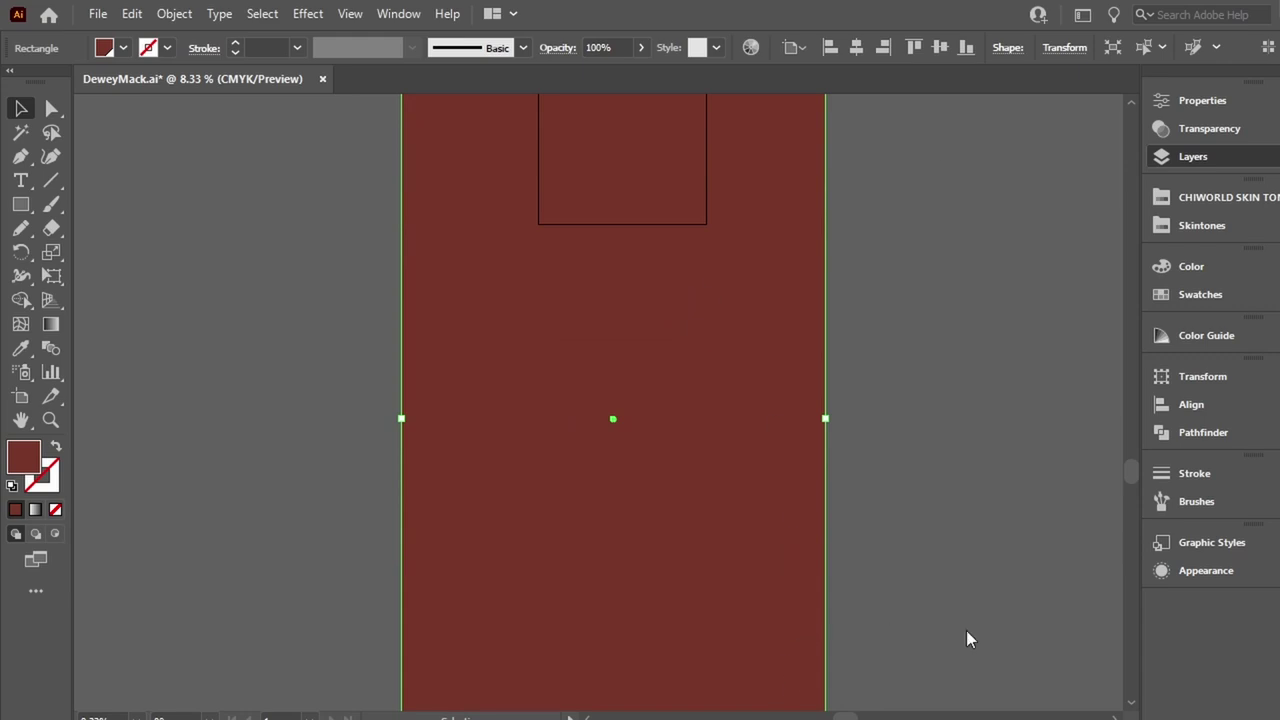
key("ctrl+shift+bracketleft")
scroll(791, 531, "down", 3)
scroll(790, 380, "up", 4)
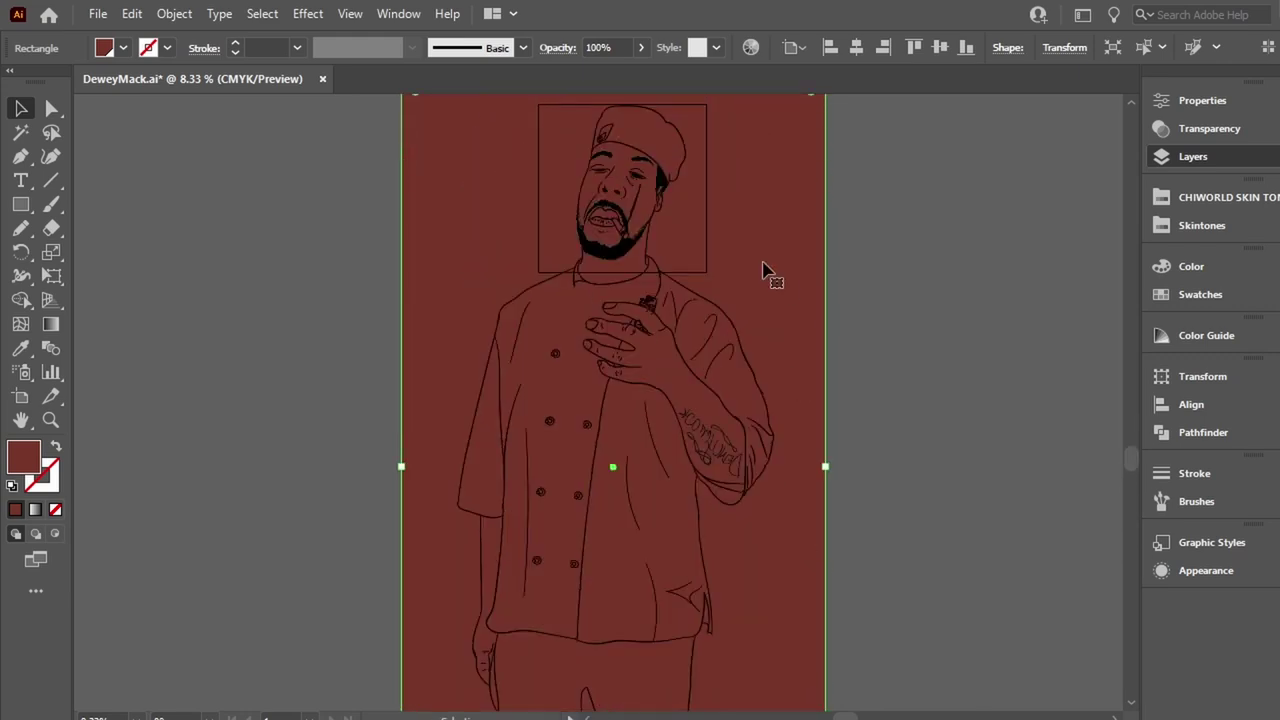
scroll(770, 388, "down", 3)
Inside the line-art group, delete the red background rectangle.
left_click(476, 450)
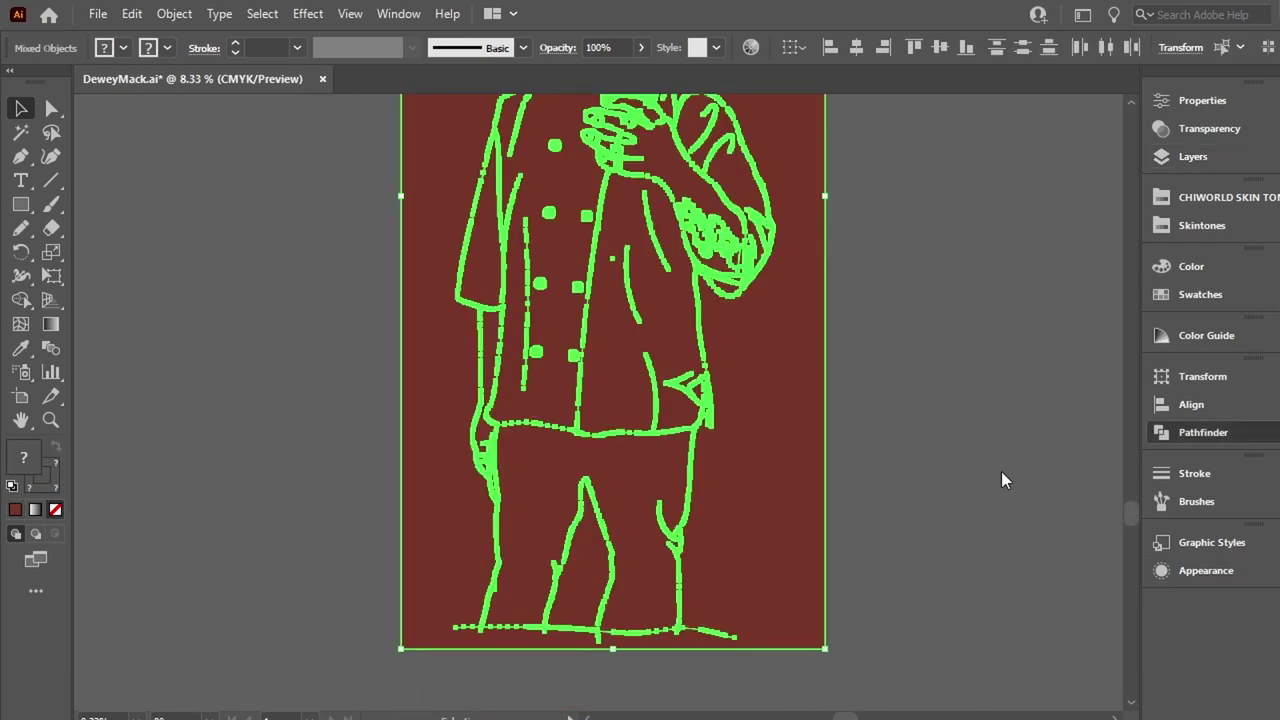
scroll(1000, 478, "up", 3)
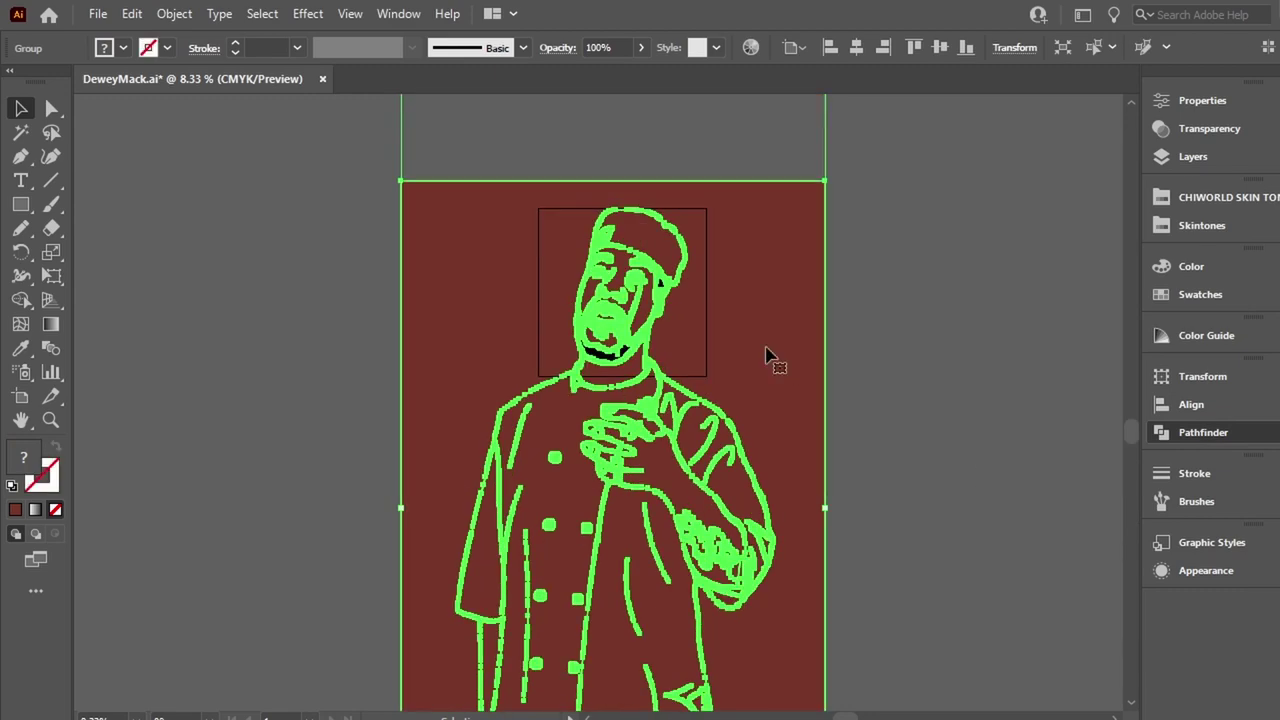
double_click(771, 357)
left_click(777, 417)
key("Delete")
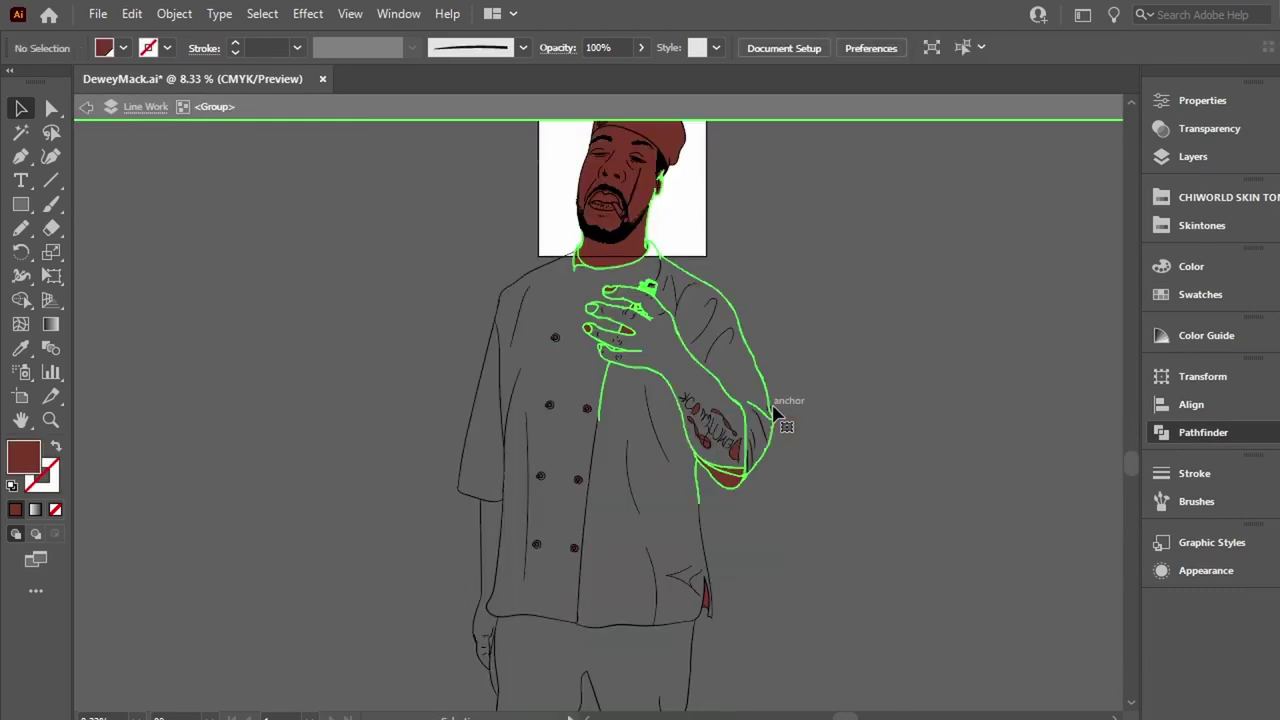
scroll(600, 400, "up", 2)
scroll(378, 343, "down", 3)
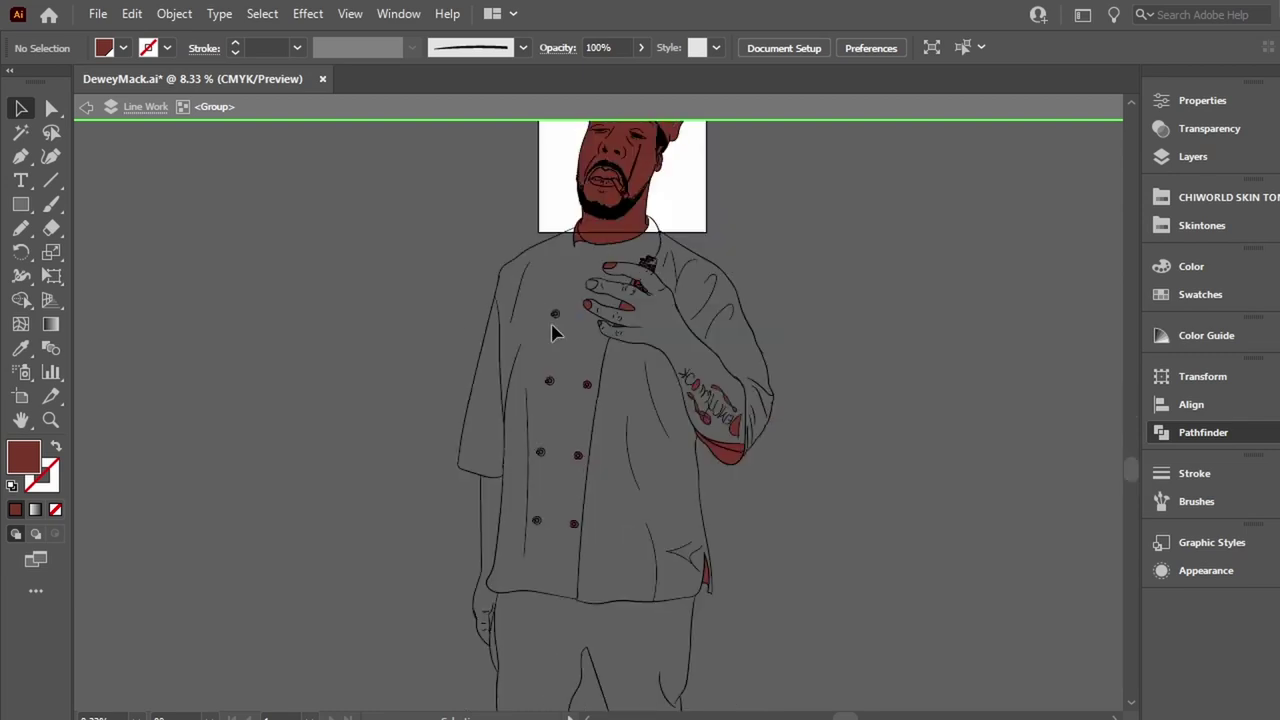
key("Escape")
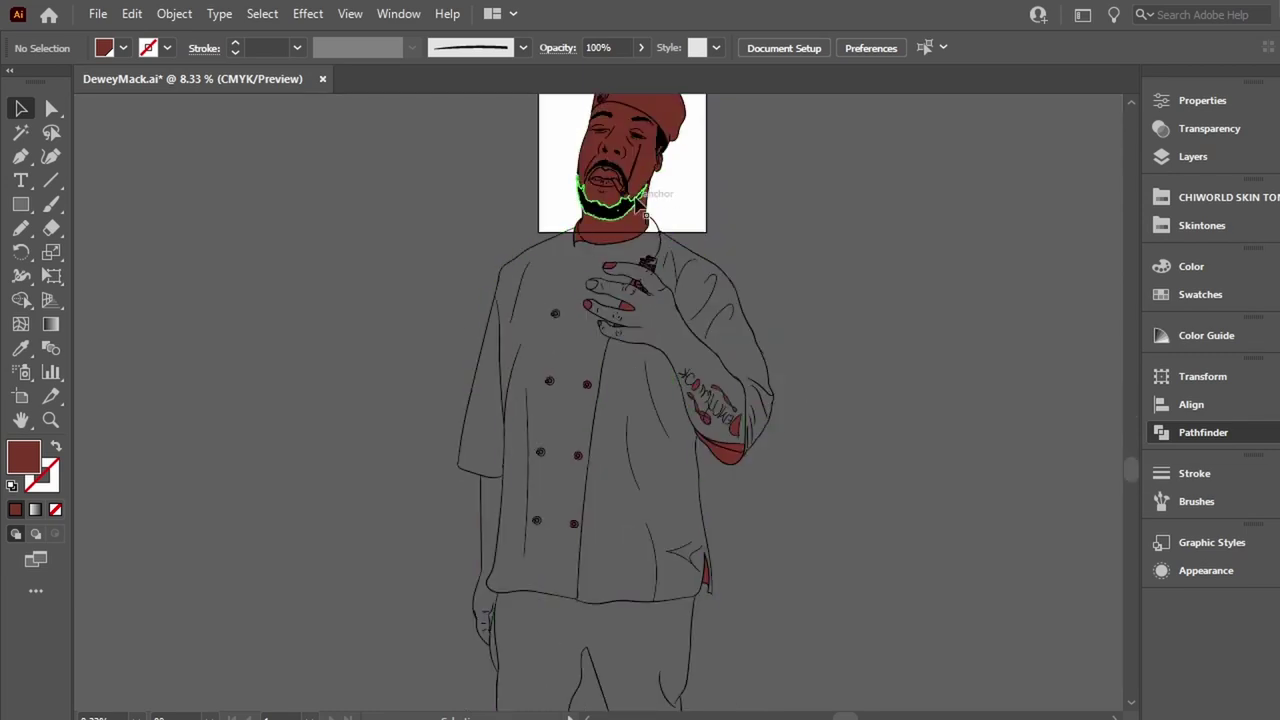
Scroll over the figure to check the red fills in cap, face, fingernails and forearm.
scroll(553, 443, "up", 2)
scroll(553, 443, "up", 10)
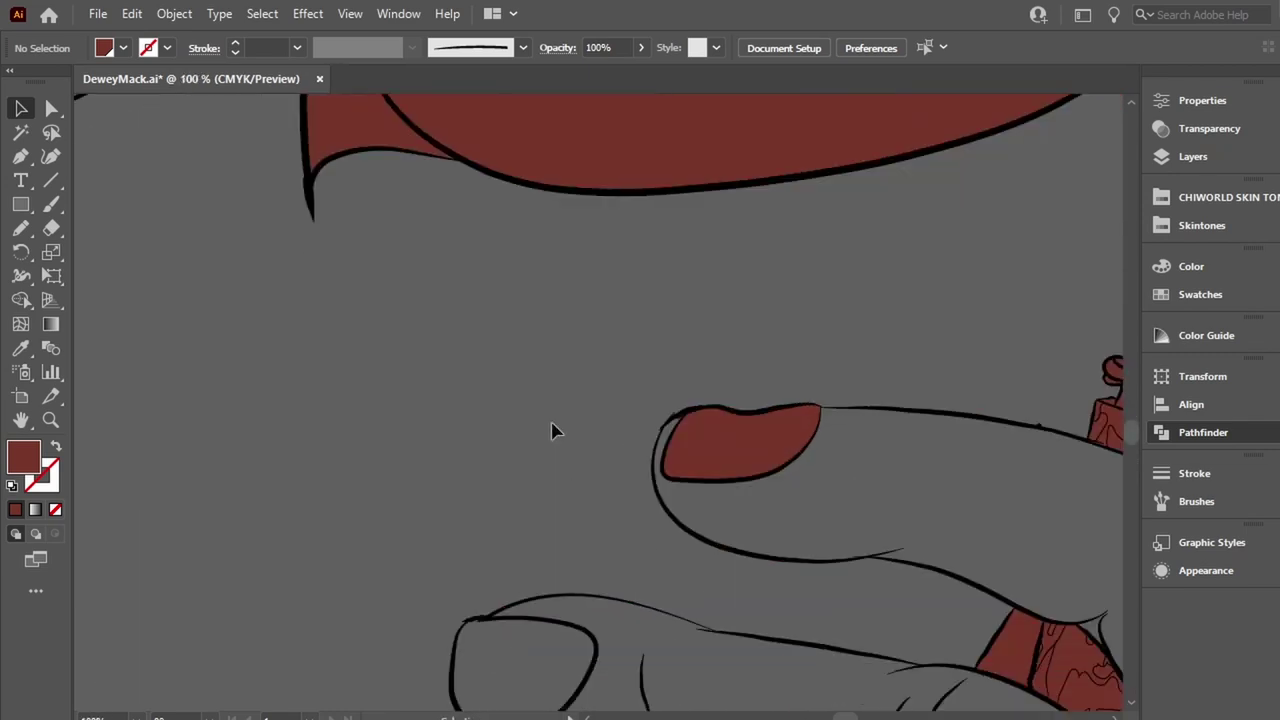
scroll(386, 291, "down", 2)
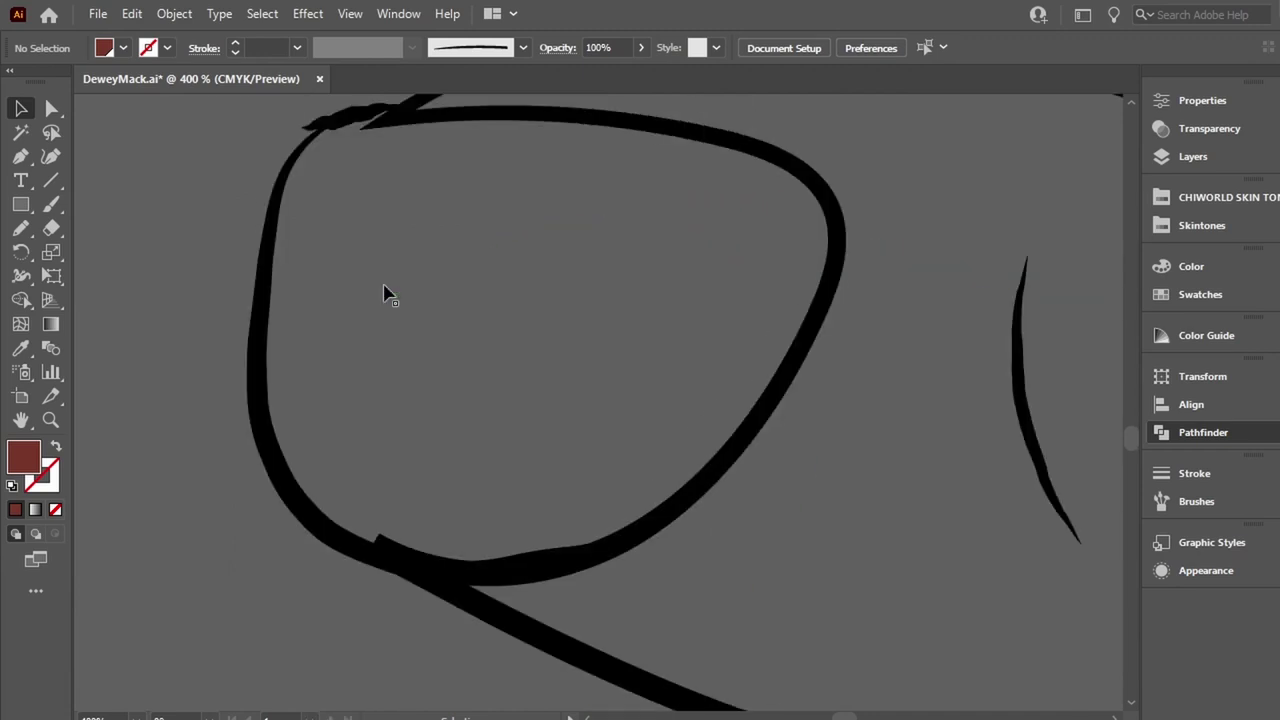
scroll(397, 330, "up", 3)
scroll(940, 223, "down", 7)
scroll(940, 223, "down", 6)
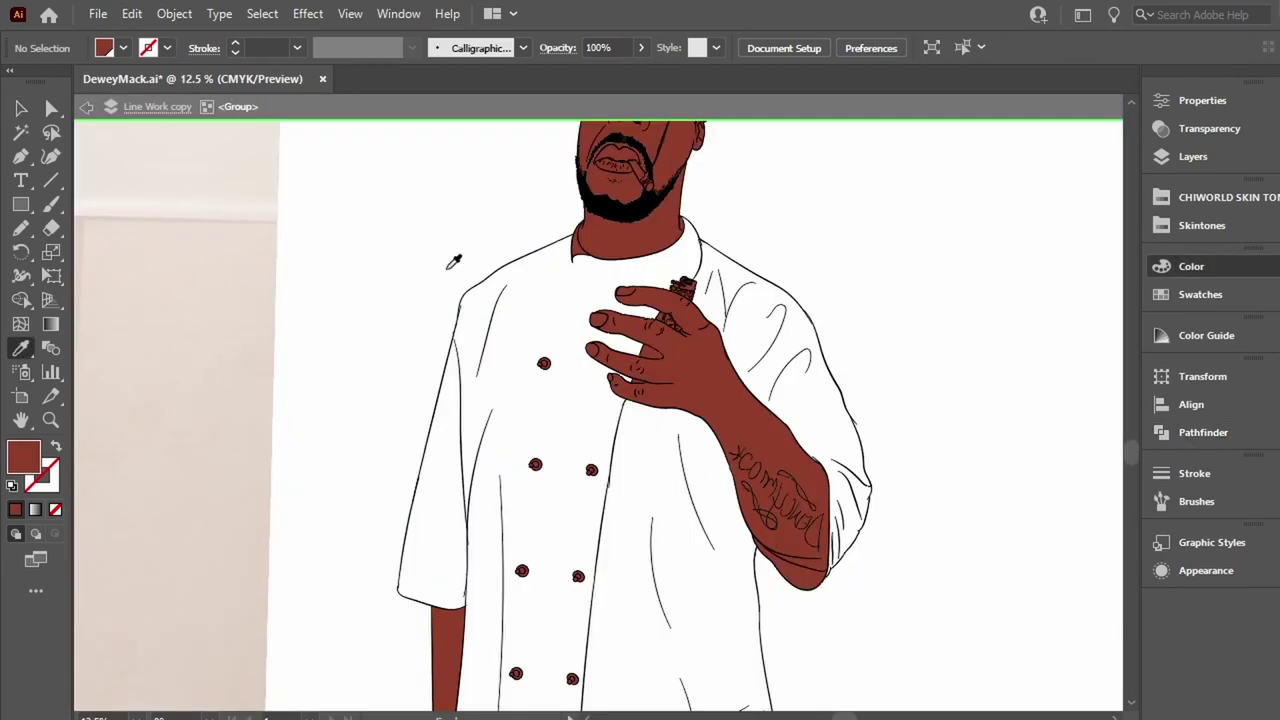
Fill the shirt with the brown skin colour and return to the Selection tool.
left_click(462, 295, "alt")
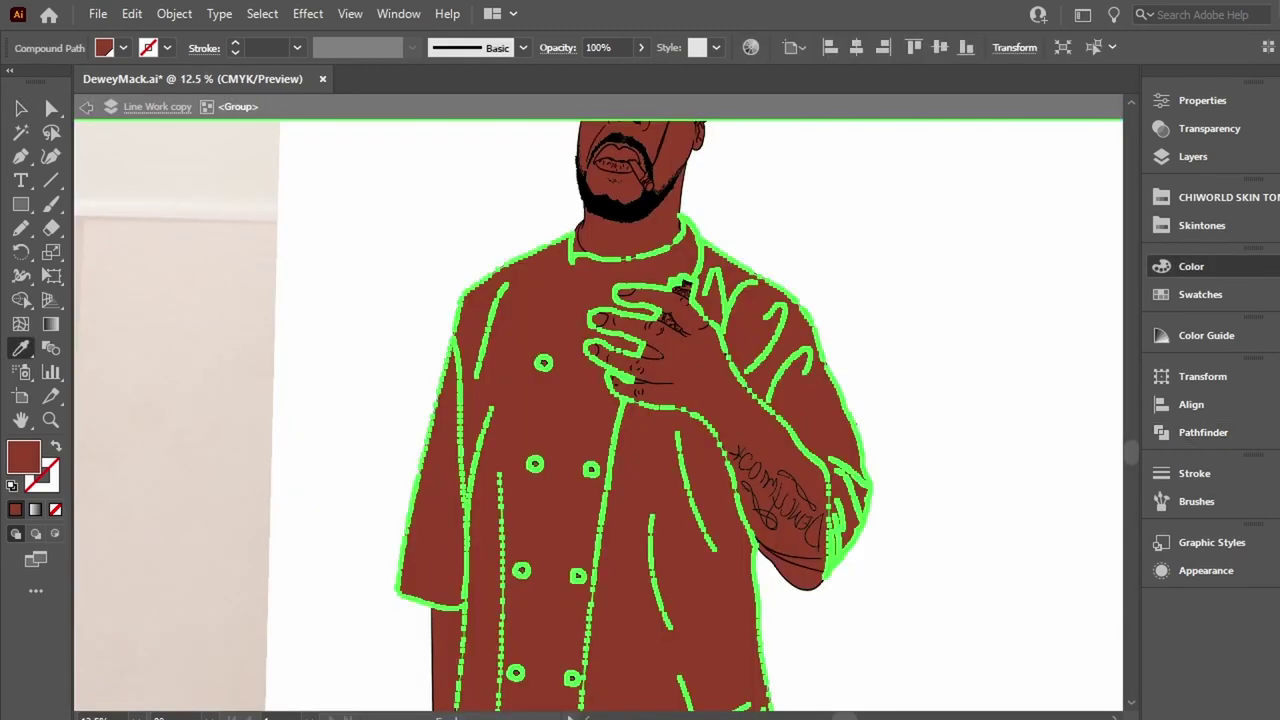
scroll(131, 345, "right", 3)
key("v")
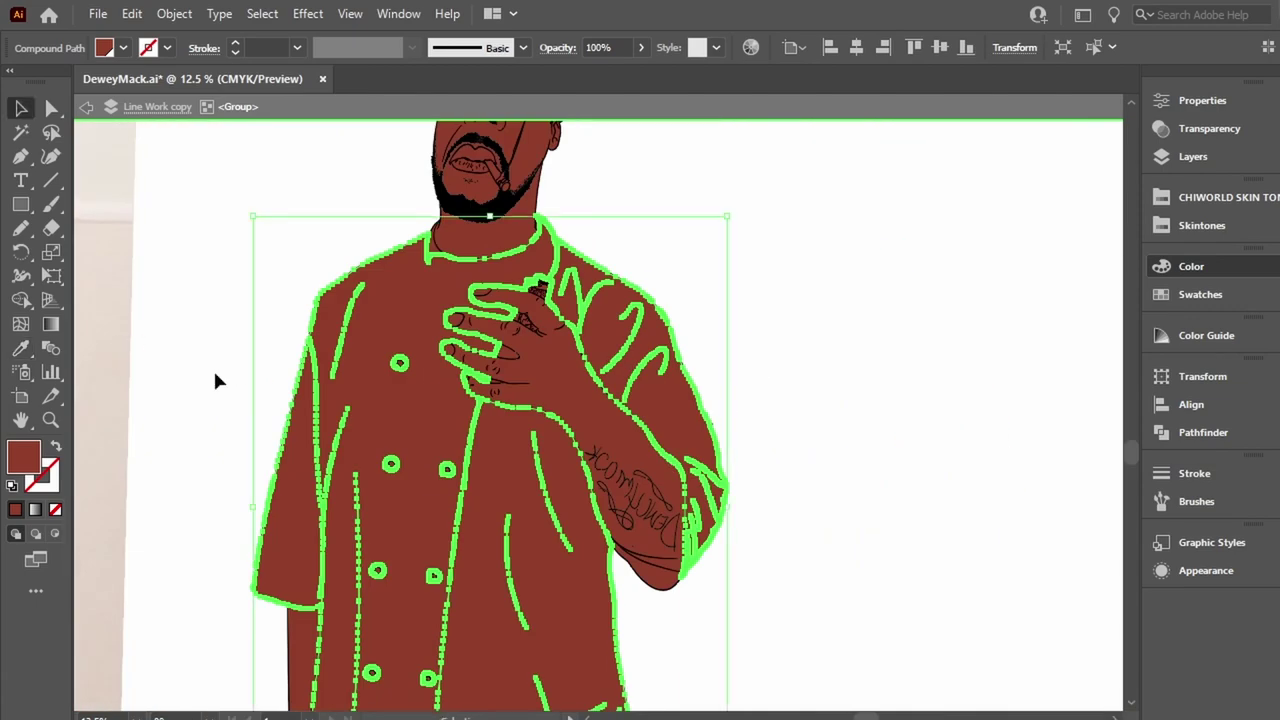
Add a finger outline and the elbow outline to the selection.
scroll(509, 360, "up", 3)
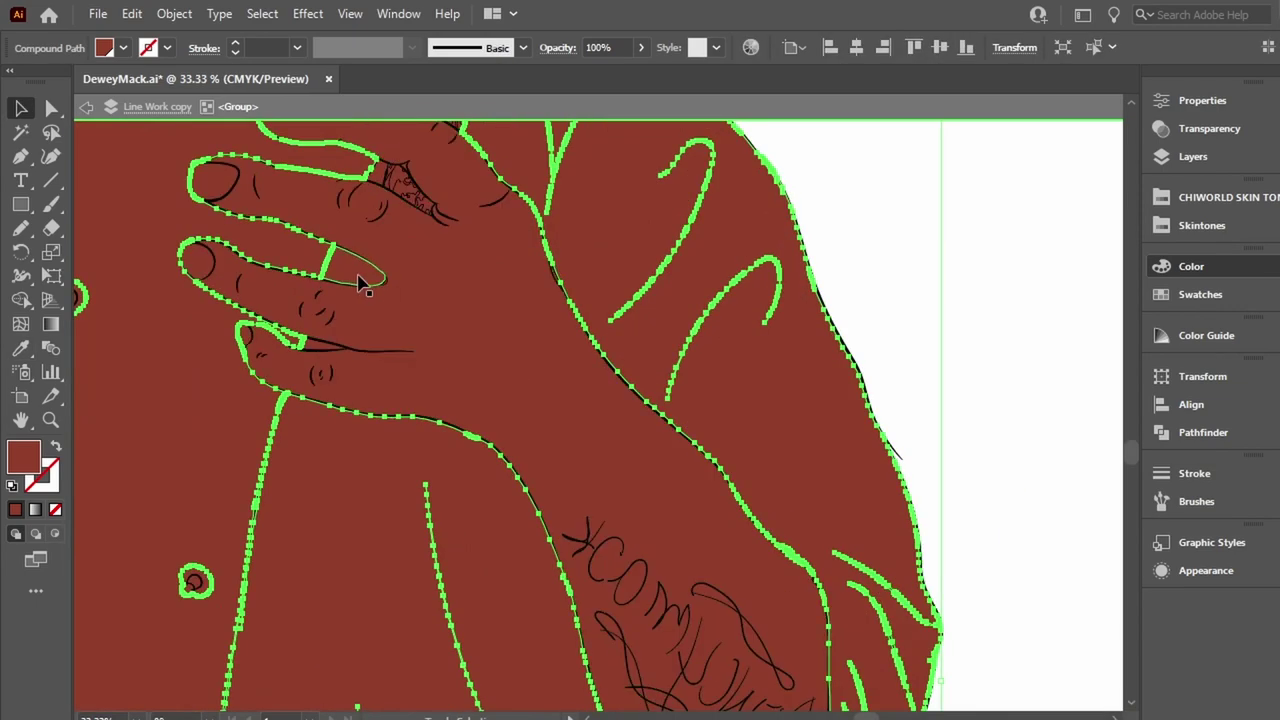
left_click(323, 349, "shift")
scroll(763, 691, "down", 5)
left_click(773, 493, "shift")
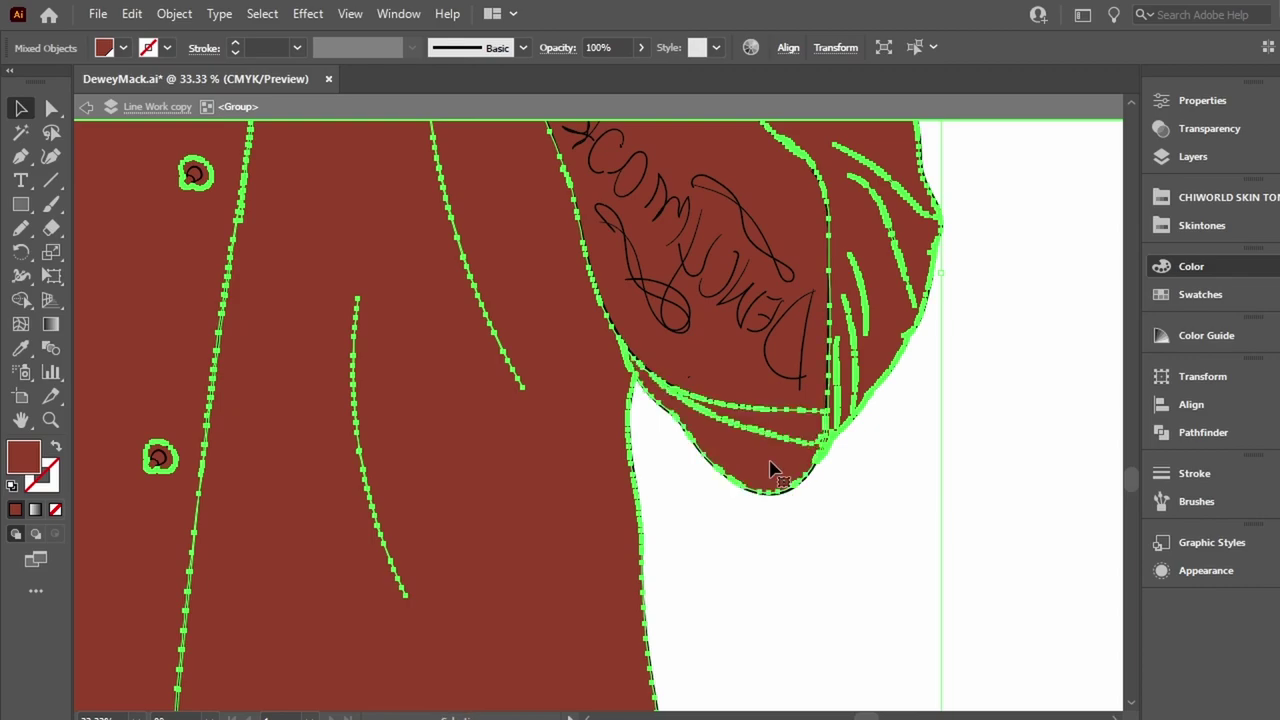
Add the leaf-shaped cap logo pieces, then sample with the Eyedropper over the reference photo.
scroll(770, 460, "up", 10)
scroll(770, 460, "right", 5)
scroll(740, 560, "up", 1)
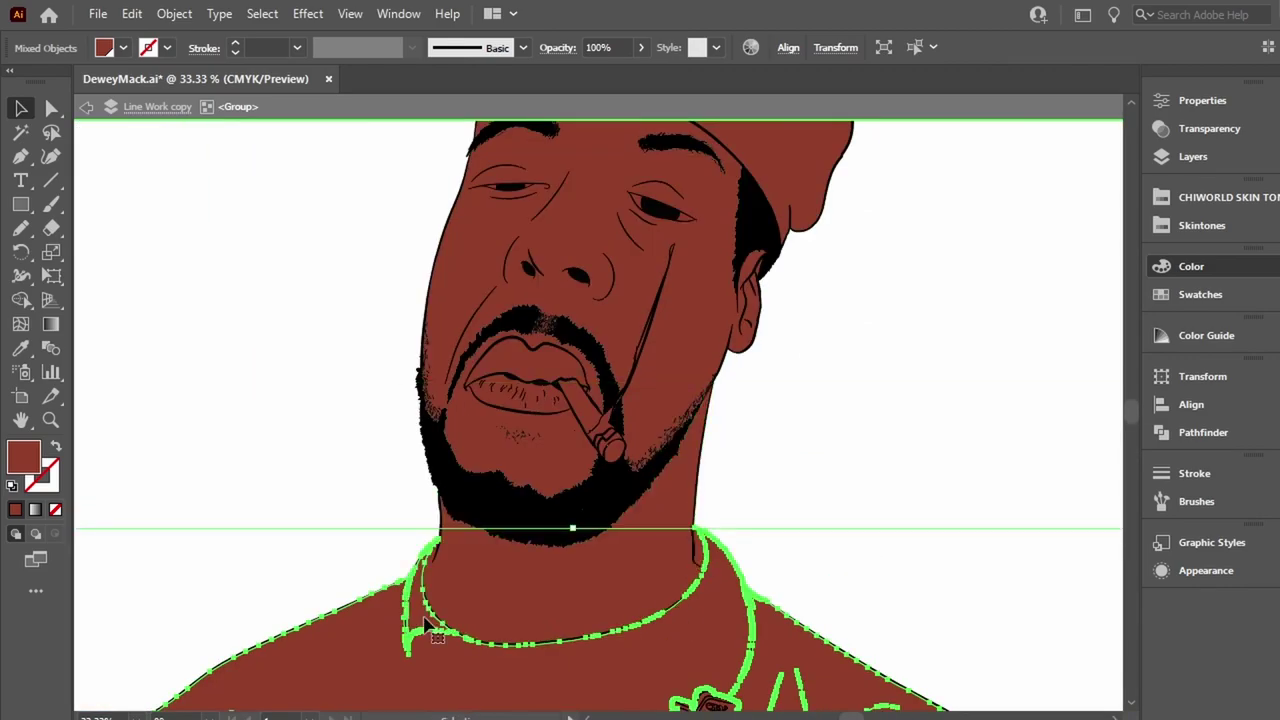
scroll(726, 560, "up", 3)
scroll(730, 560, "up", 5)
scroll(730, 560, "up", 3)
left_click(415, 268, "shift")
left_click(375, 320, "shift")
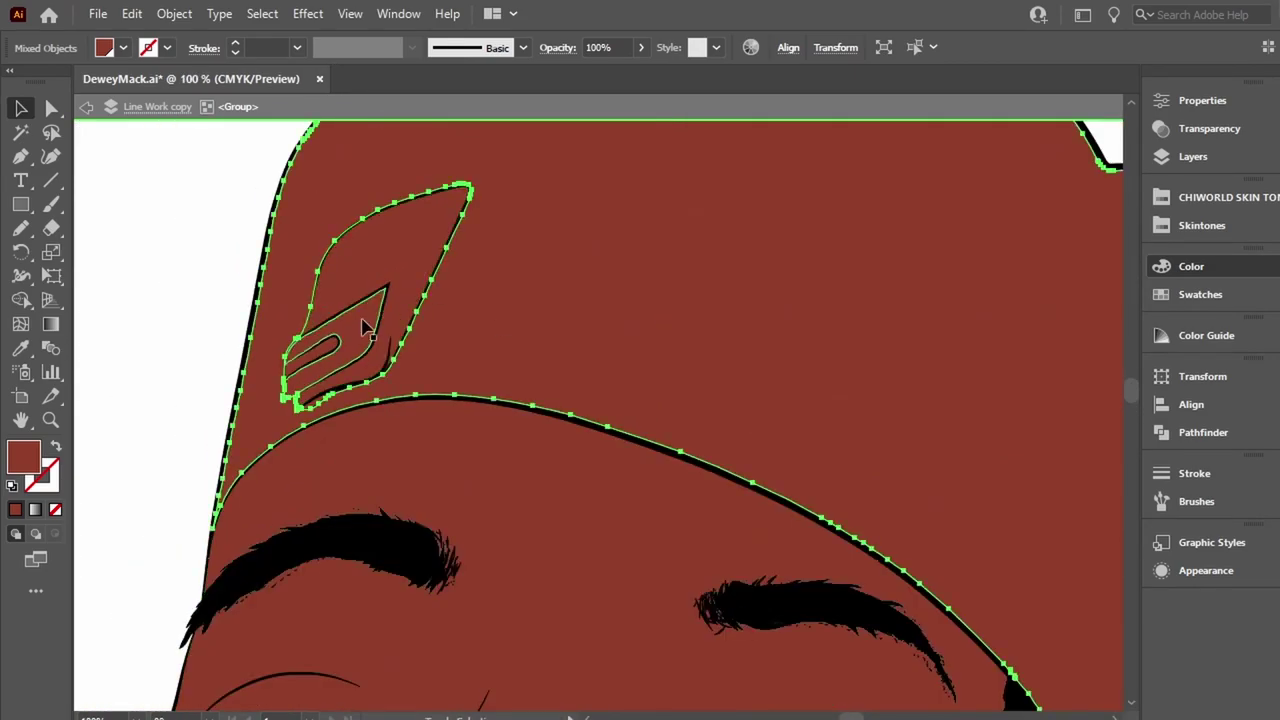
key("i")
left_click(206, 410)
Sample the light blue shirt colour from the photo.
scroll(206, 403, "down", 3)
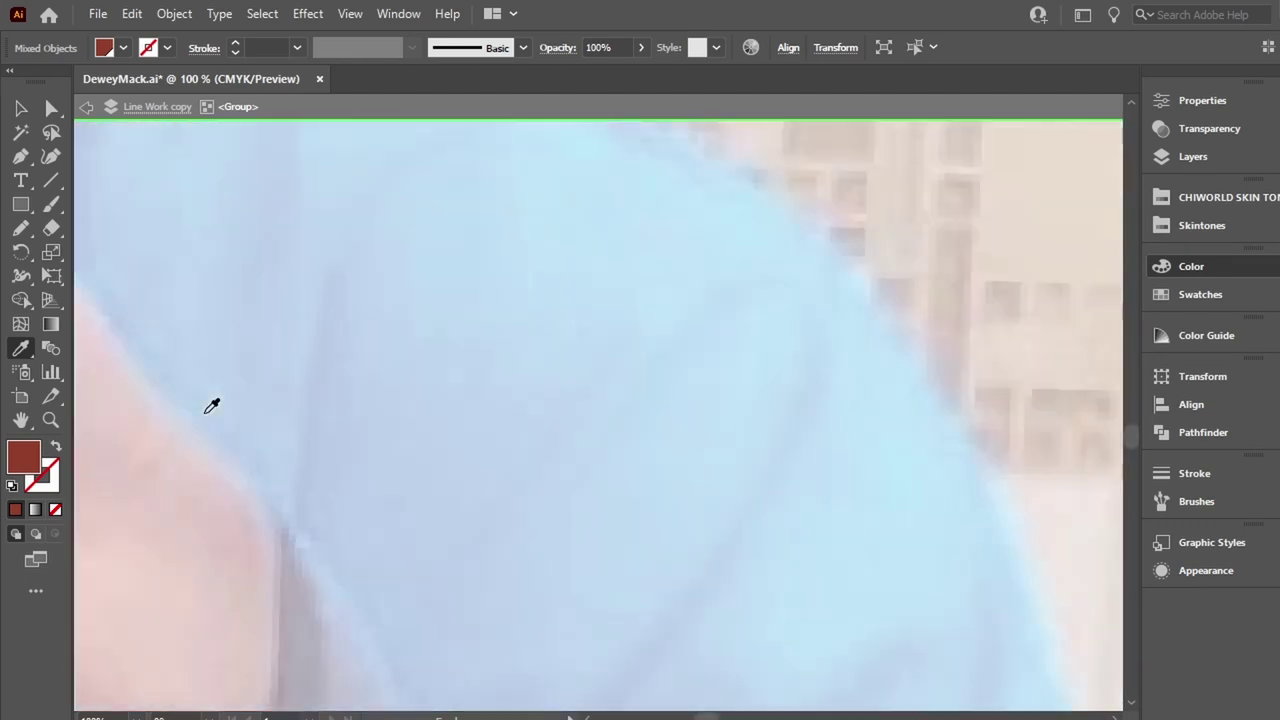
scroll(206, 403, "down", 3)
scroll(206, 403, "down", 3)
left_click(715, 272)
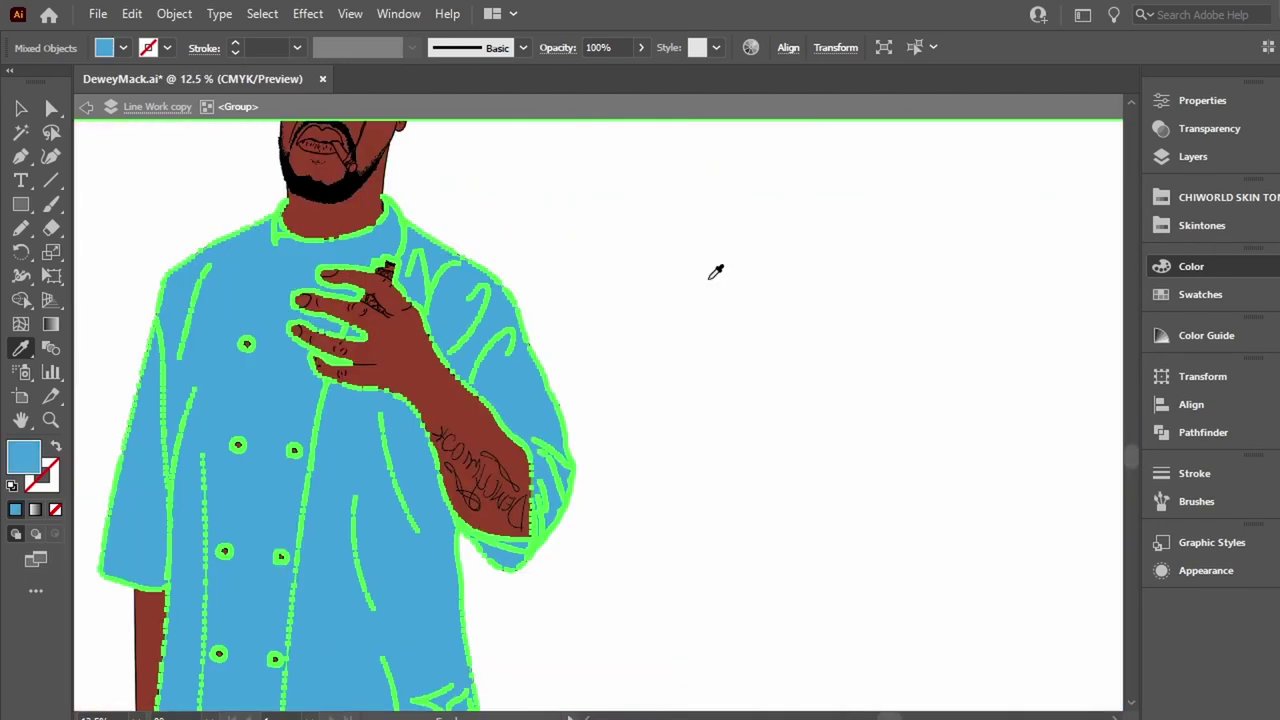
Recolour the finger's ring line and a shirt fold line with the Eyedropper.
scroll(545, 560, "up", 2)
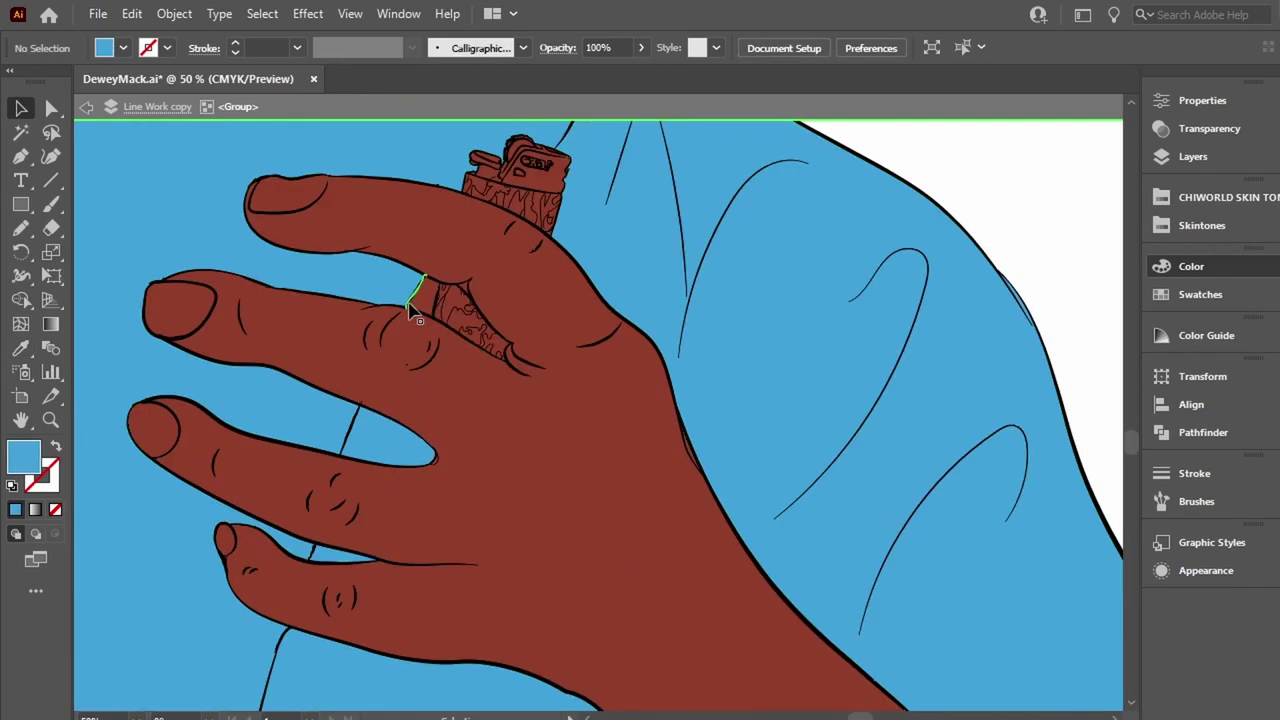
left_click(423, 290)
left_click(766, 343, "shift")
key("i")
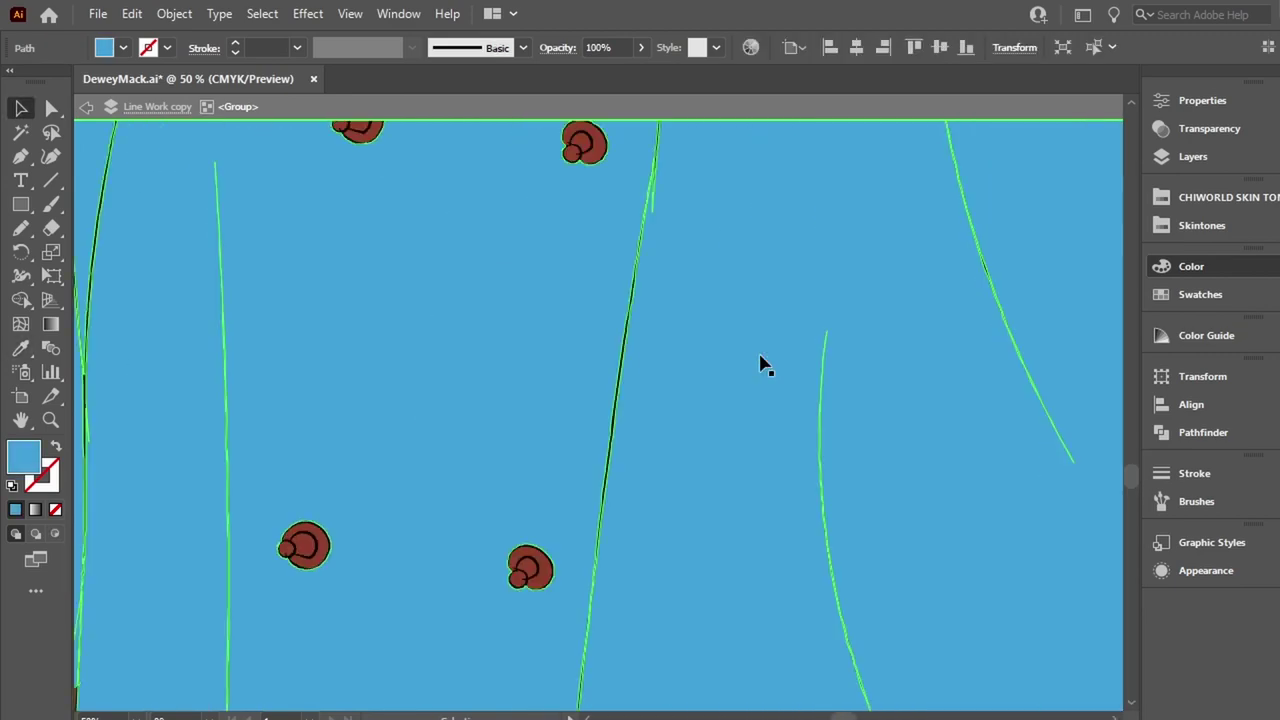
scroll(757, 363, "left", 5)
key("v")
Select the four brown button swirls together with the shirt body.
left_click(443, 434)
scroll(425, 445, "down", 3)
left_click(632, 455, "shift")
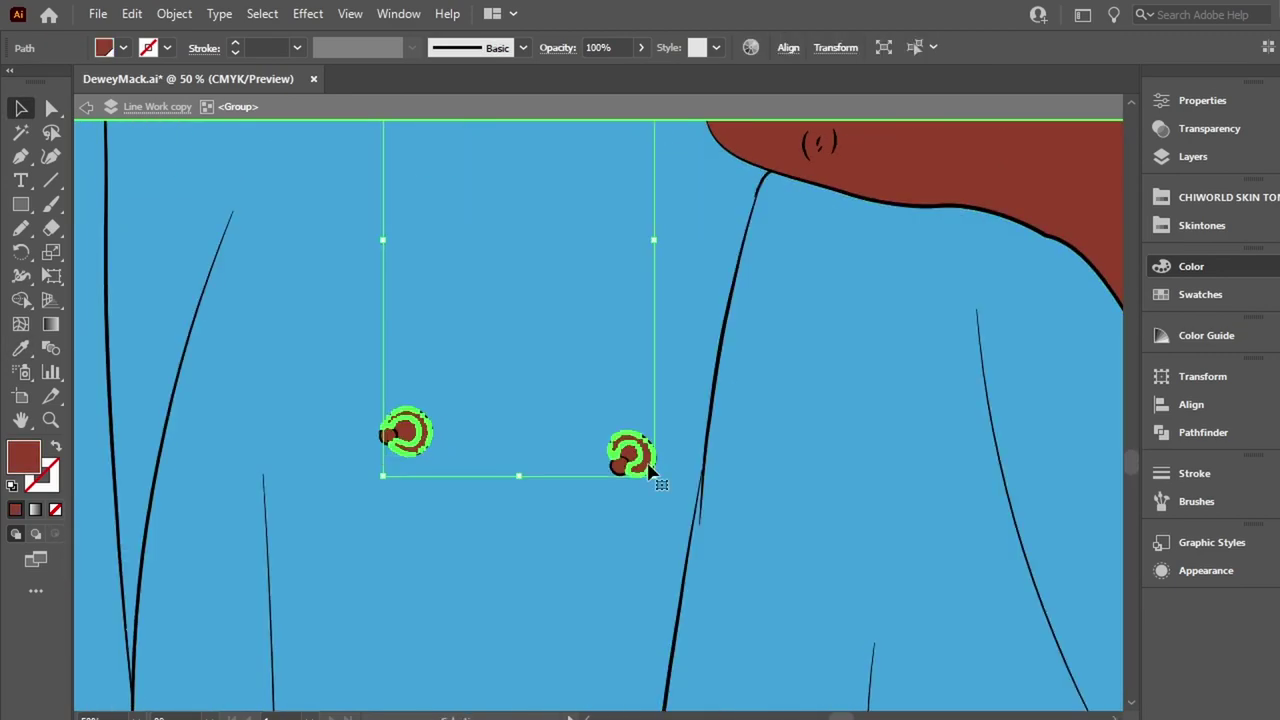
scroll(523, 323, "down", 3)
left_click(328, 668, "shift")
left_click(555, 688, "shift")
scroll(570, 705, "down", 3)
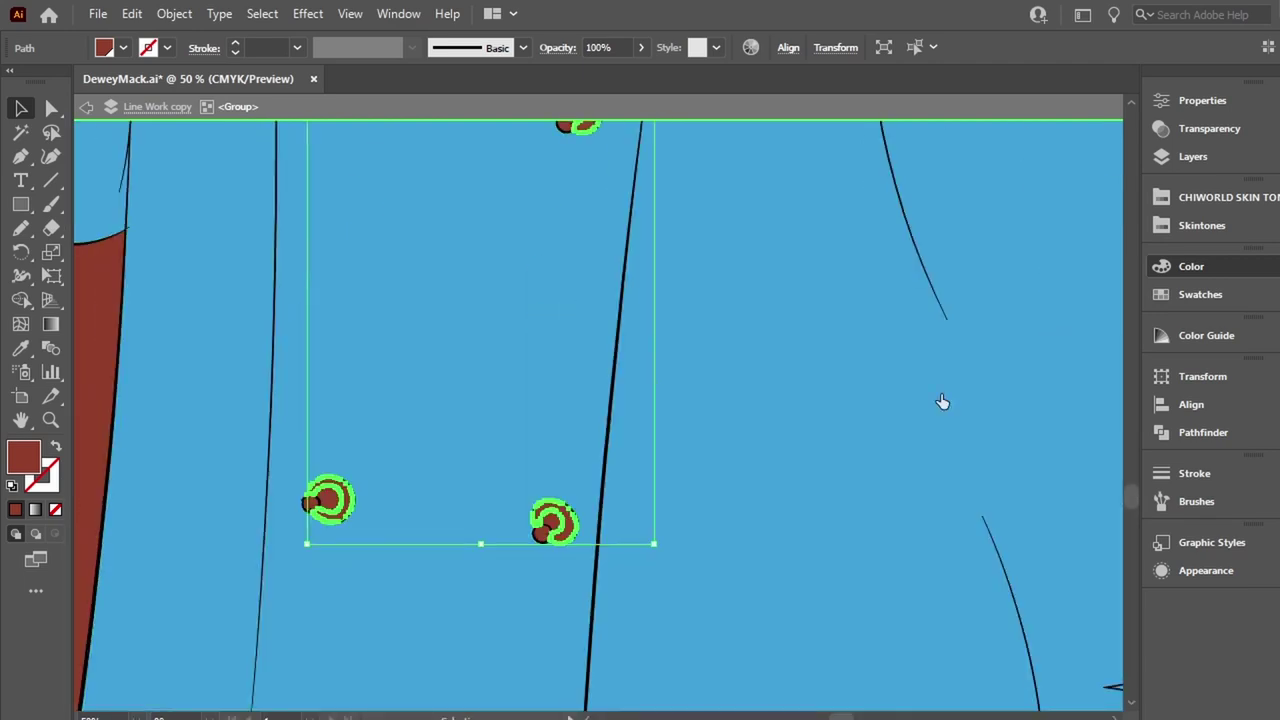
left_click(548, 534, "shift")
Reselect the left and right button swirls, then clear the selection.
scroll(553, 527, "up", 5)
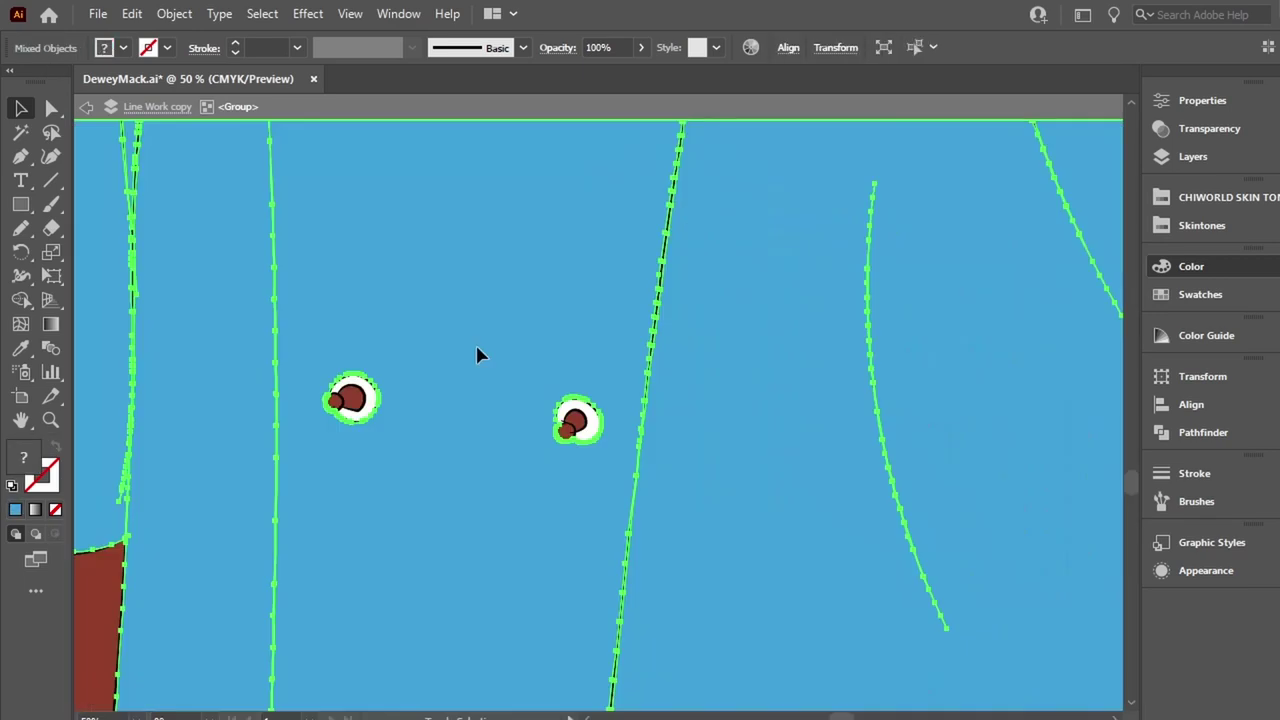
left_click(340, 405, "shift")
left_click(571, 425, "shift")
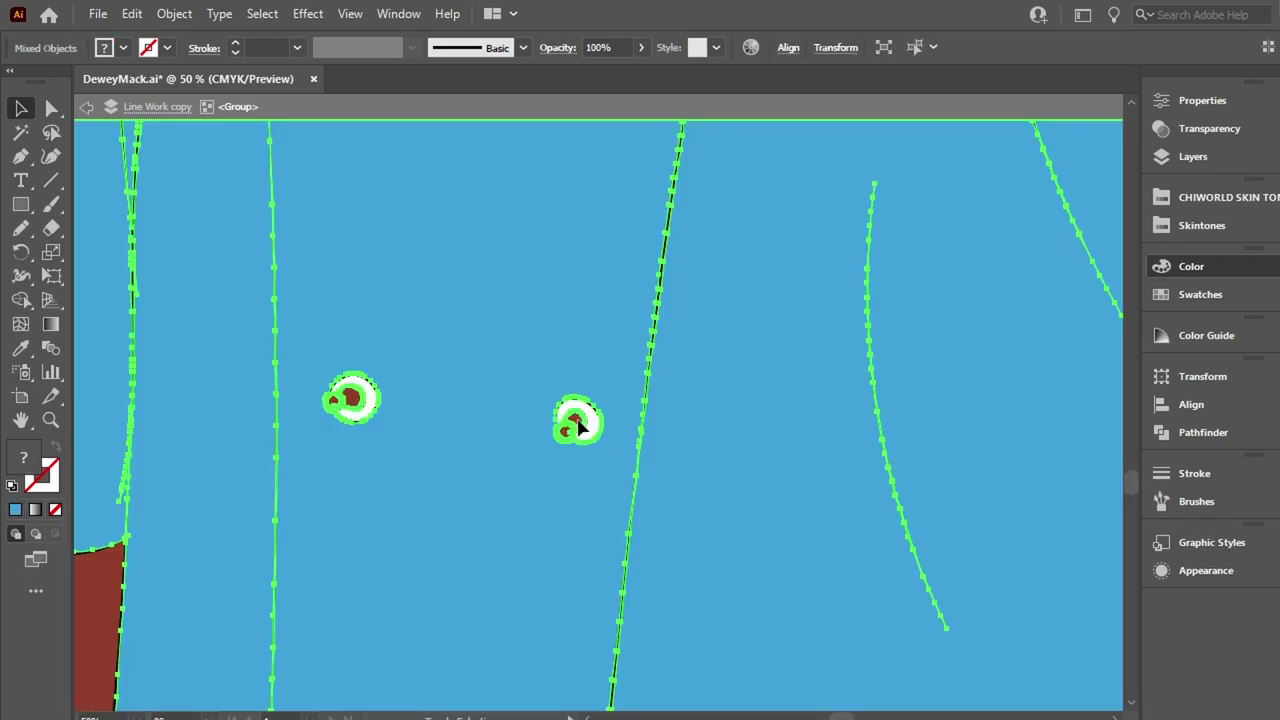
scroll(578, 428, "left", 2)
scroll(560, 460, "left", 2)
scroll(555, 487, "up", 1)
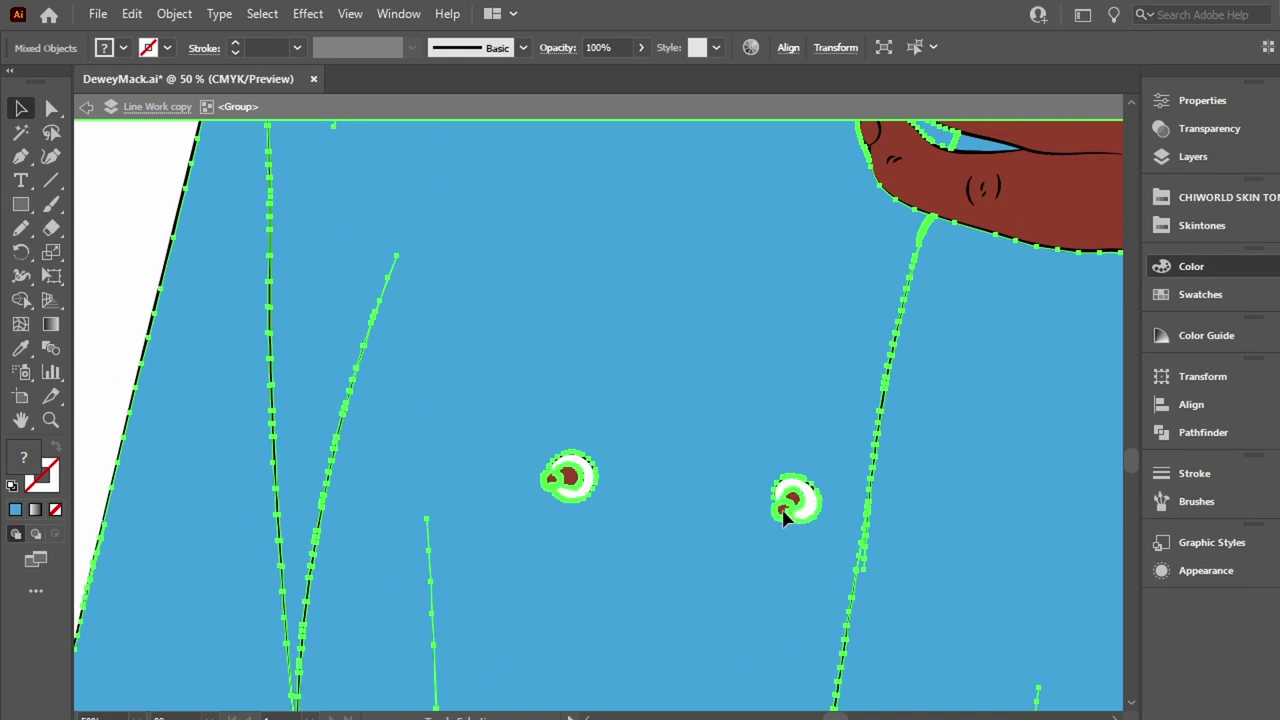
scroll(785, 515, "up", 5)
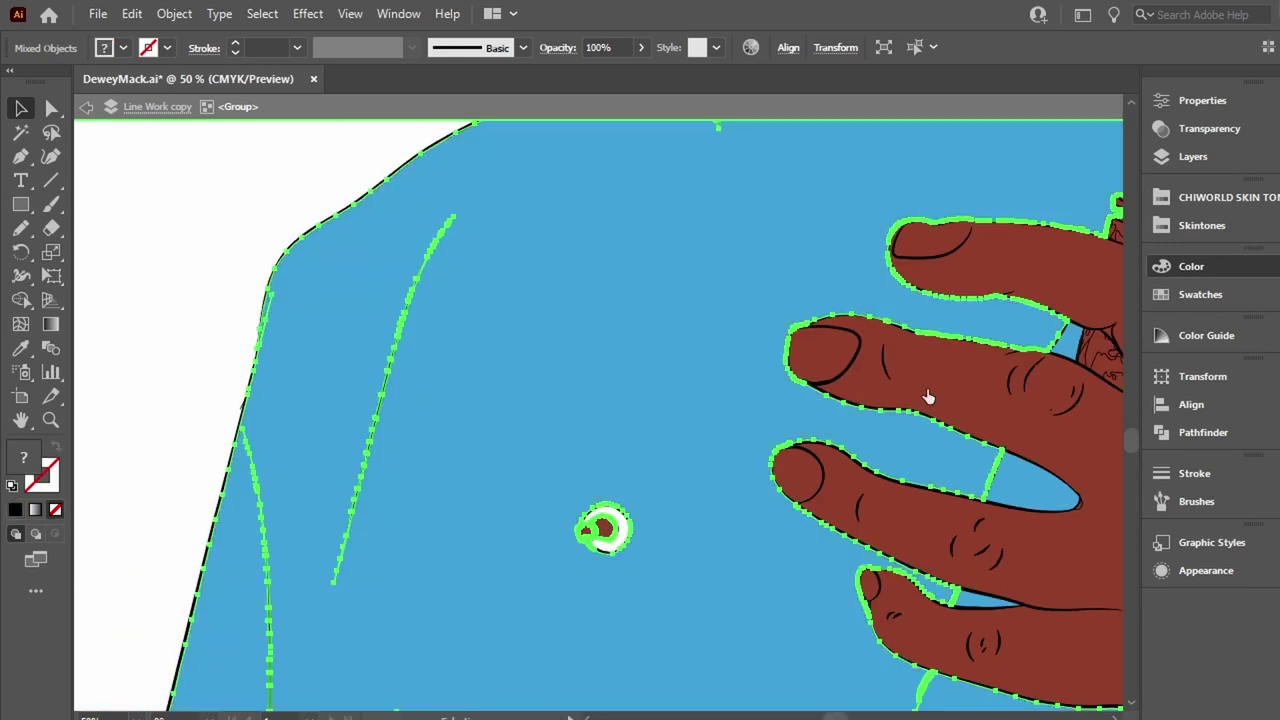
scroll(600, 424, "down", 3)
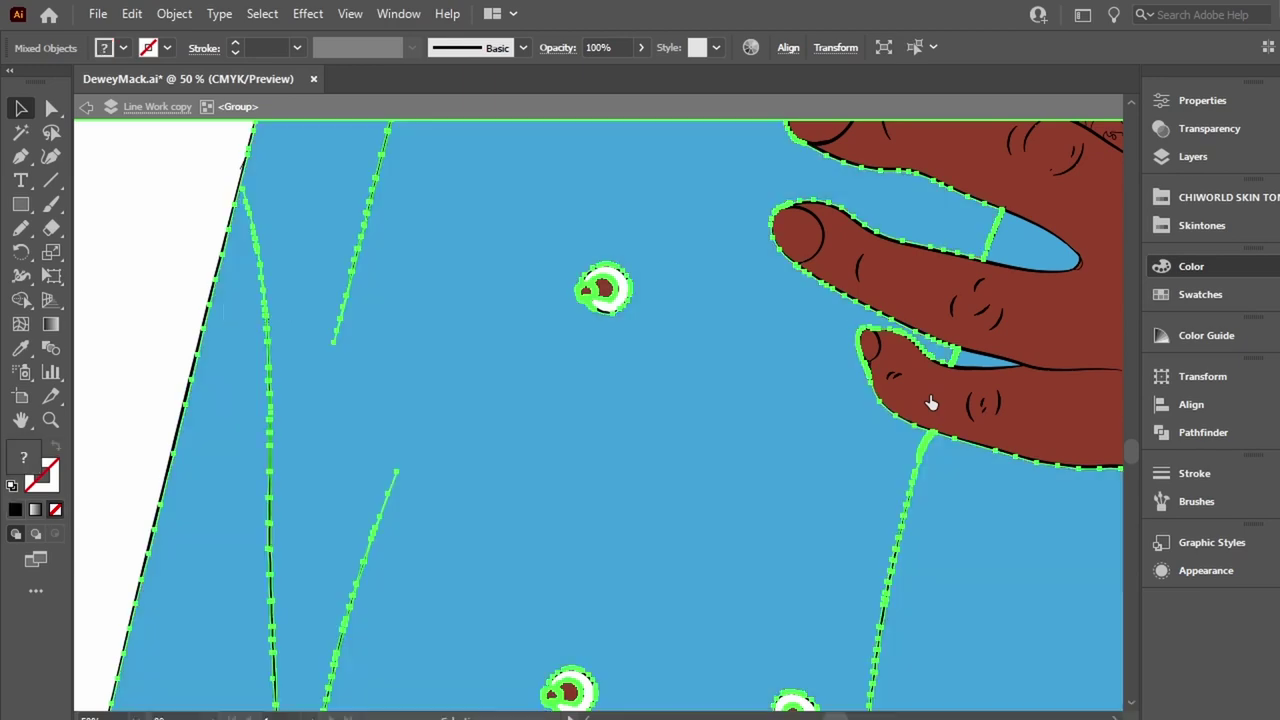
key("ctrl+shift+a")
Recolour a button's inner swirl white using the Eyedropper.
left_click(605, 290)
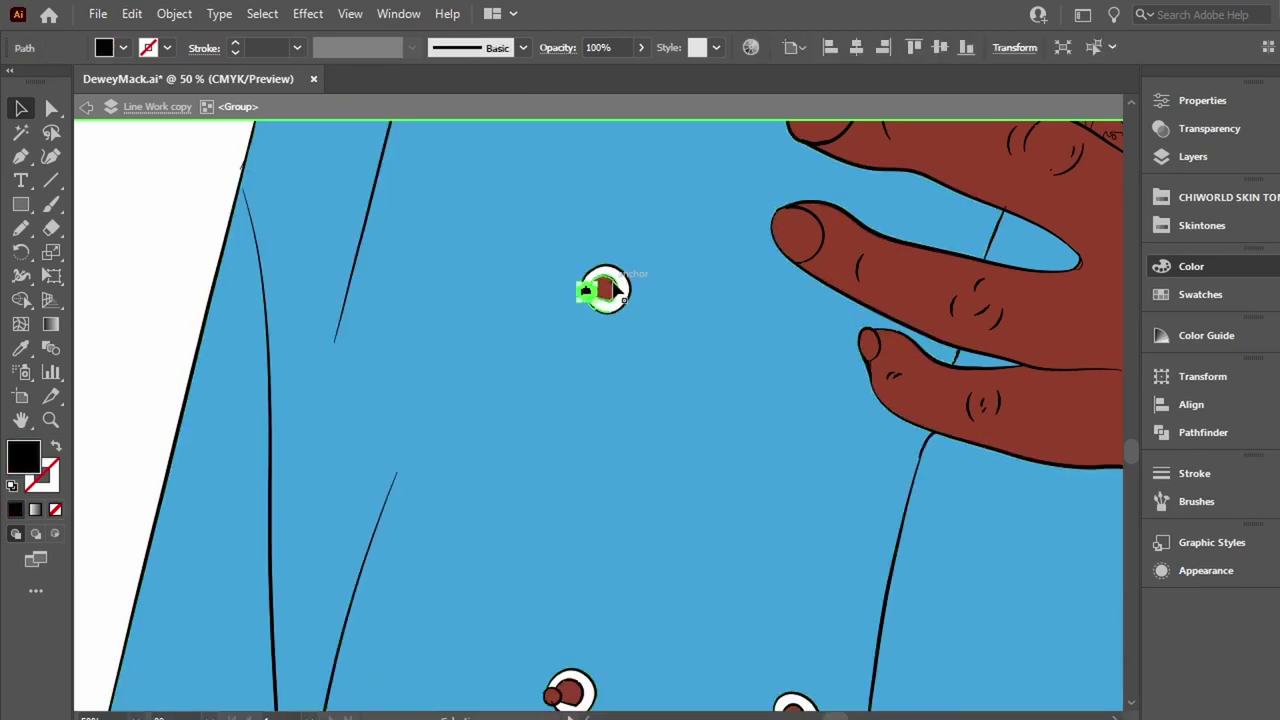
left_click(583, 411)
key("i")
scroll(592, 395, "down", 4)
key("v")
Give all the button centres the shirt's light blue.
left_click(570, 380)
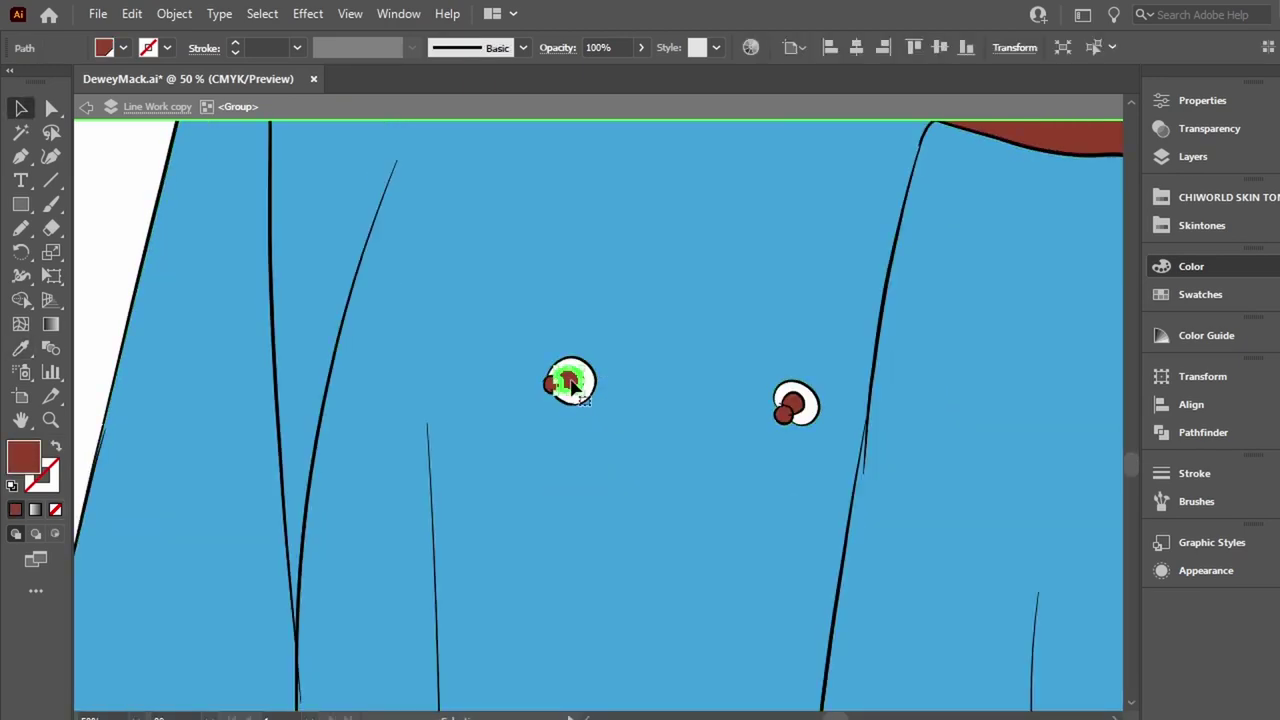
left_click(789, 403, "shift")
scroll(573, 388, "down", 4)
left_click(741, 301, "shift")
left_click(516, 278, "shift")
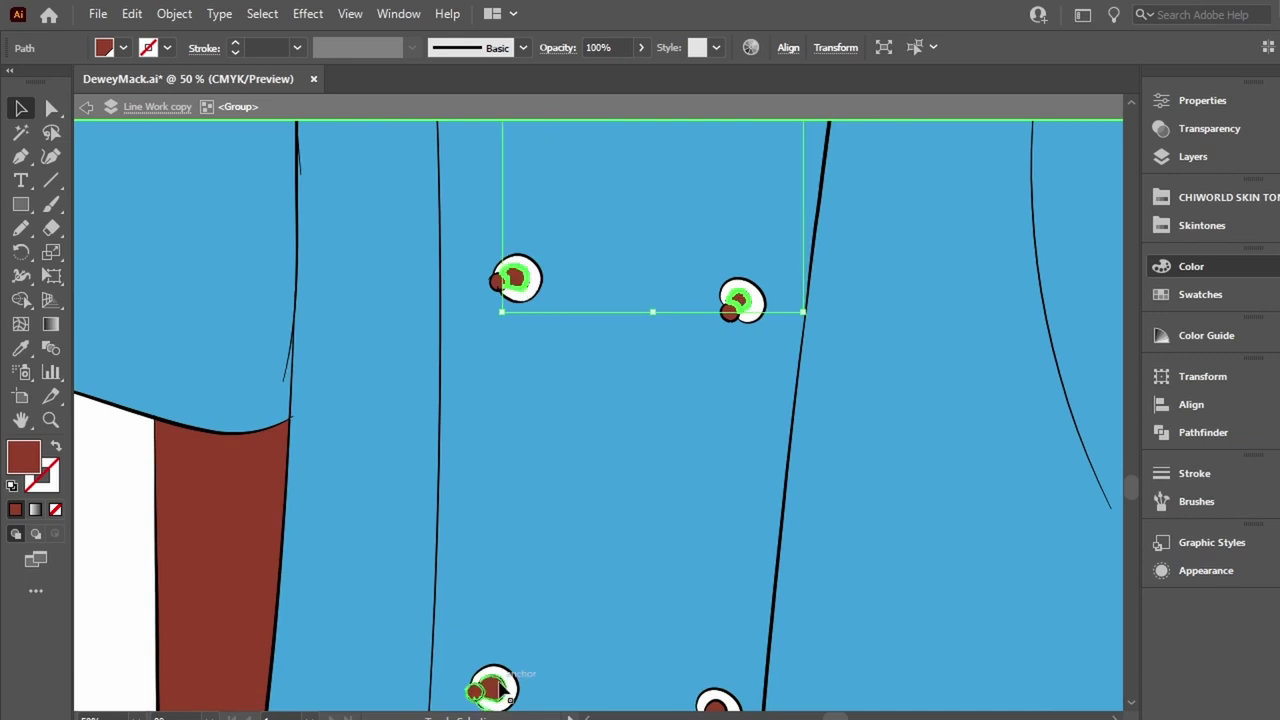
left_click(492, 688, "shift")
key("i")
left_click(617, 446)
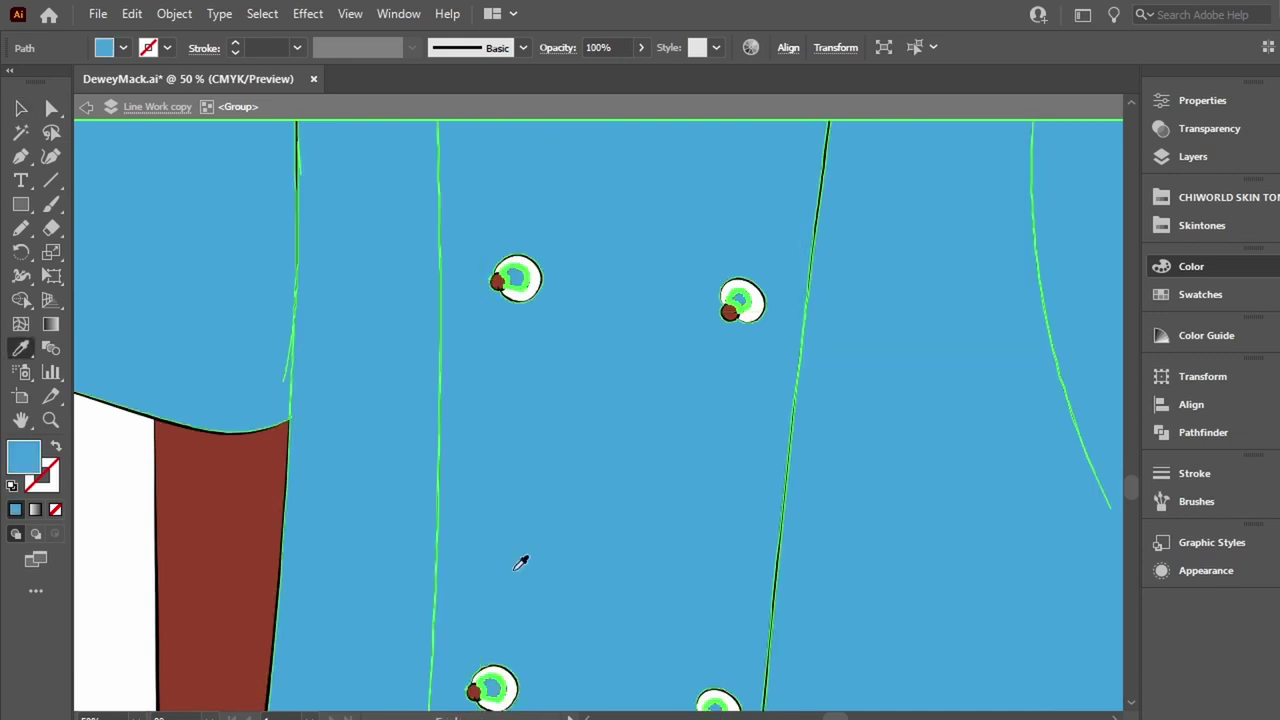
key("v")
key("ctrl+shift+a")
Select the five small button dots, then clear the selection.
left_click(499, 283)
left_click(741, 301, "shift")
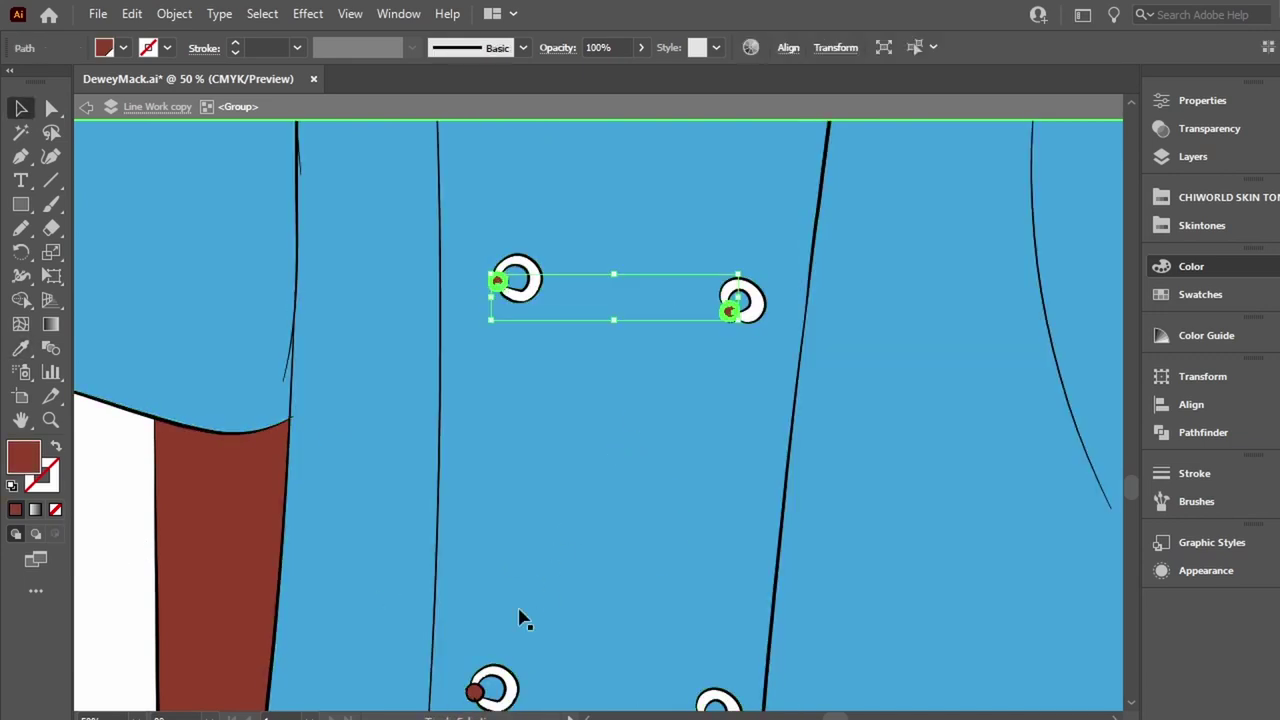
left_click(492, 688, "shift")
scroll(689, 594, "down", 3)
scroll(714, 520, "left", 2)
left_click(784, 512)
left_click(556, 481, "shift")
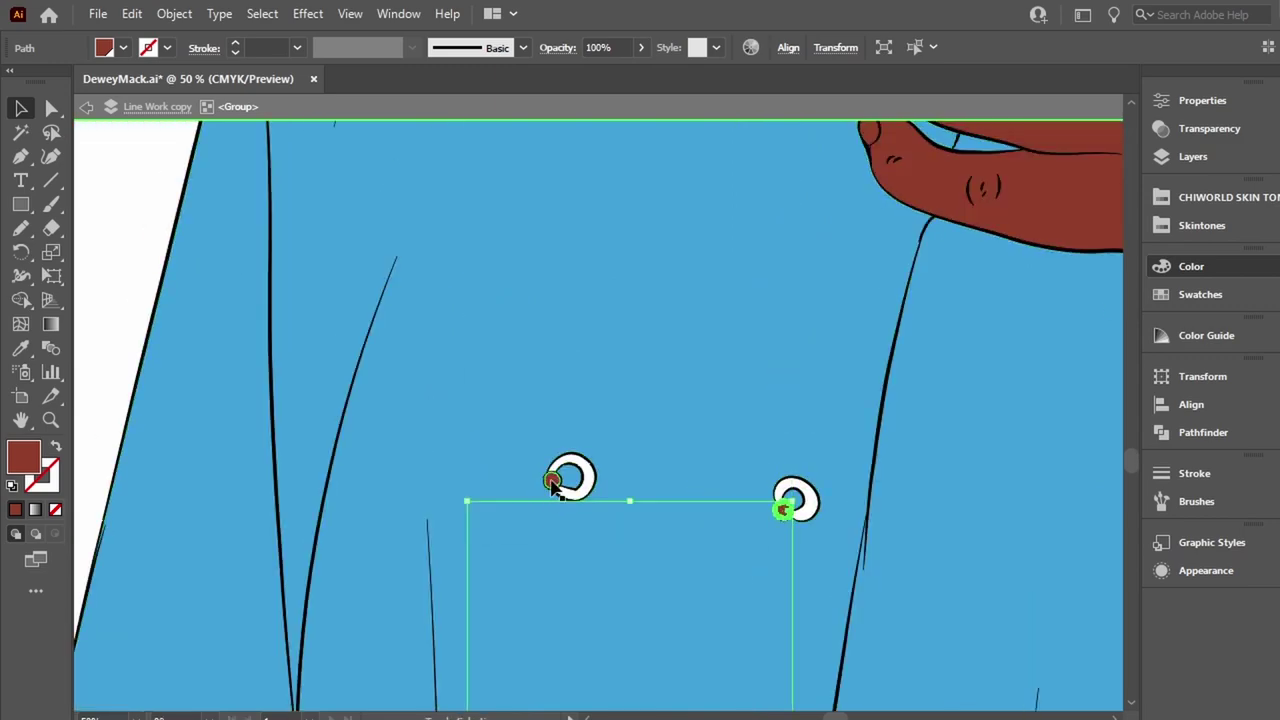
scroll(606, 529, "up", 5)
scroll(590, 520, "down", 4)
left_click(99, 337)
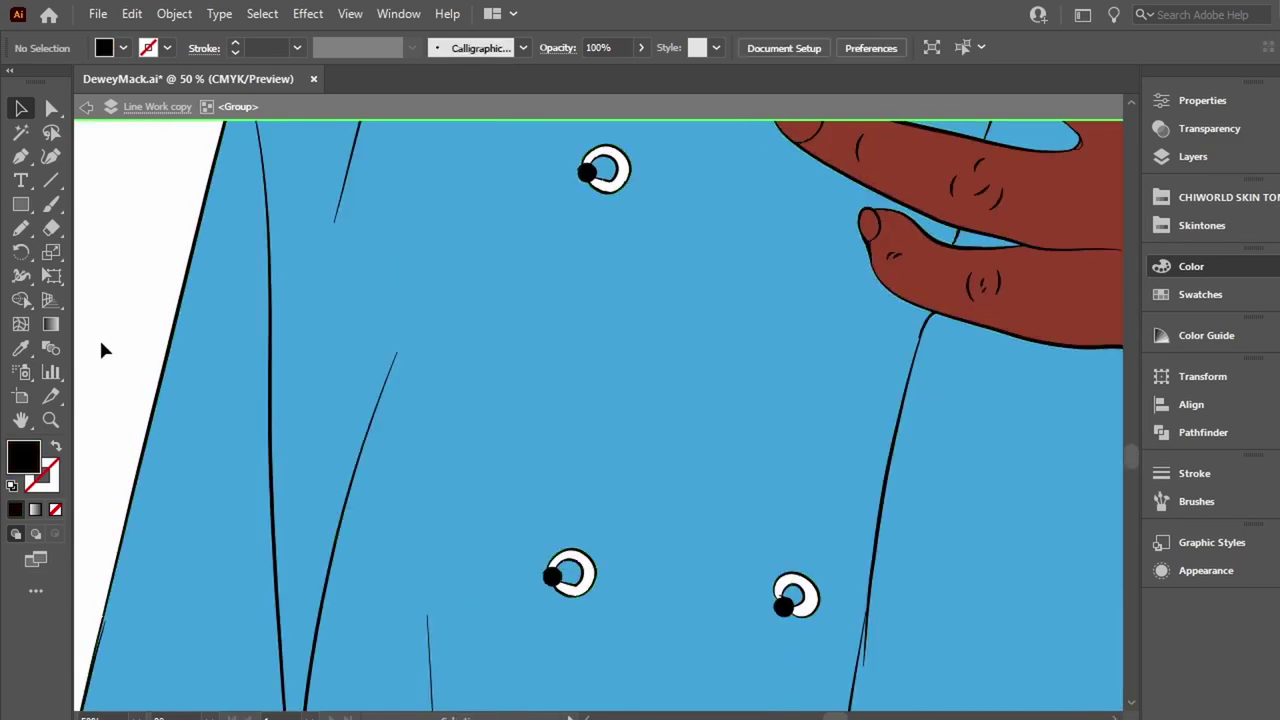
Select the sleeve's inner cuff shape.
scroll(99, 337, "down", 3)
scroll(99, 337, "up", 3)
scroll(99, 337, "up", 2)
scroll(101, 349, "down", 1)
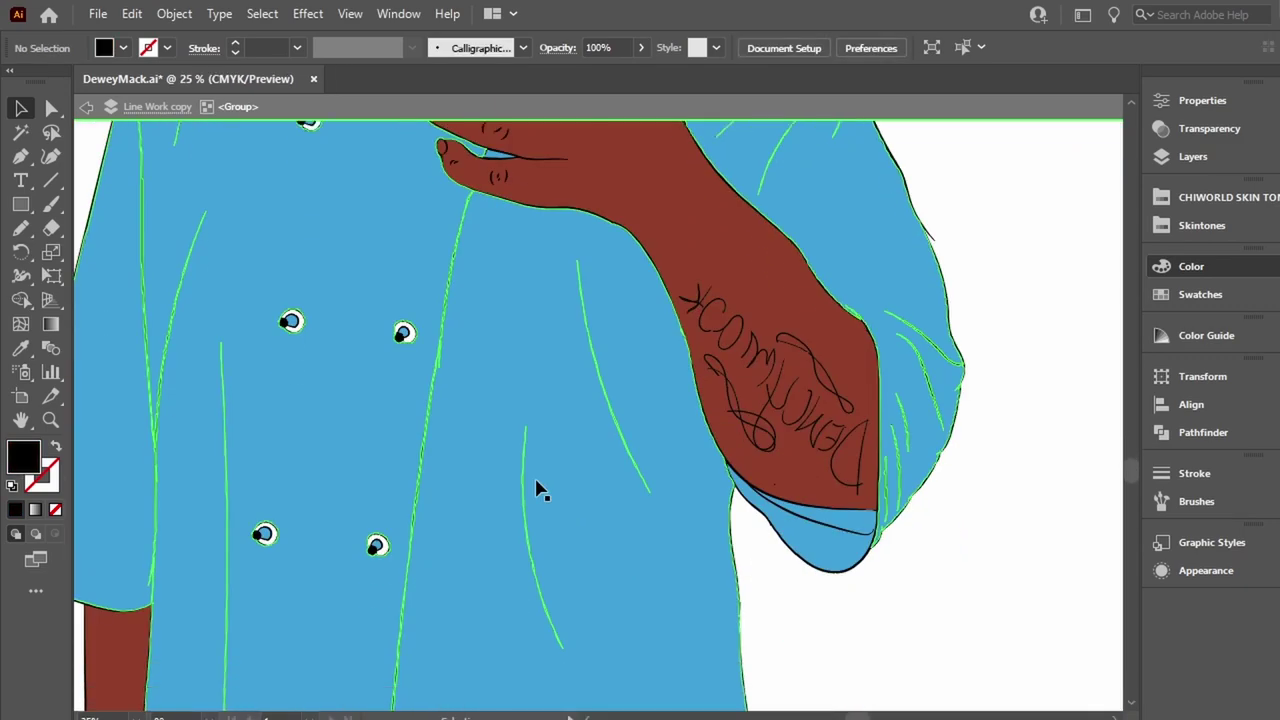
left_click(805, 545)
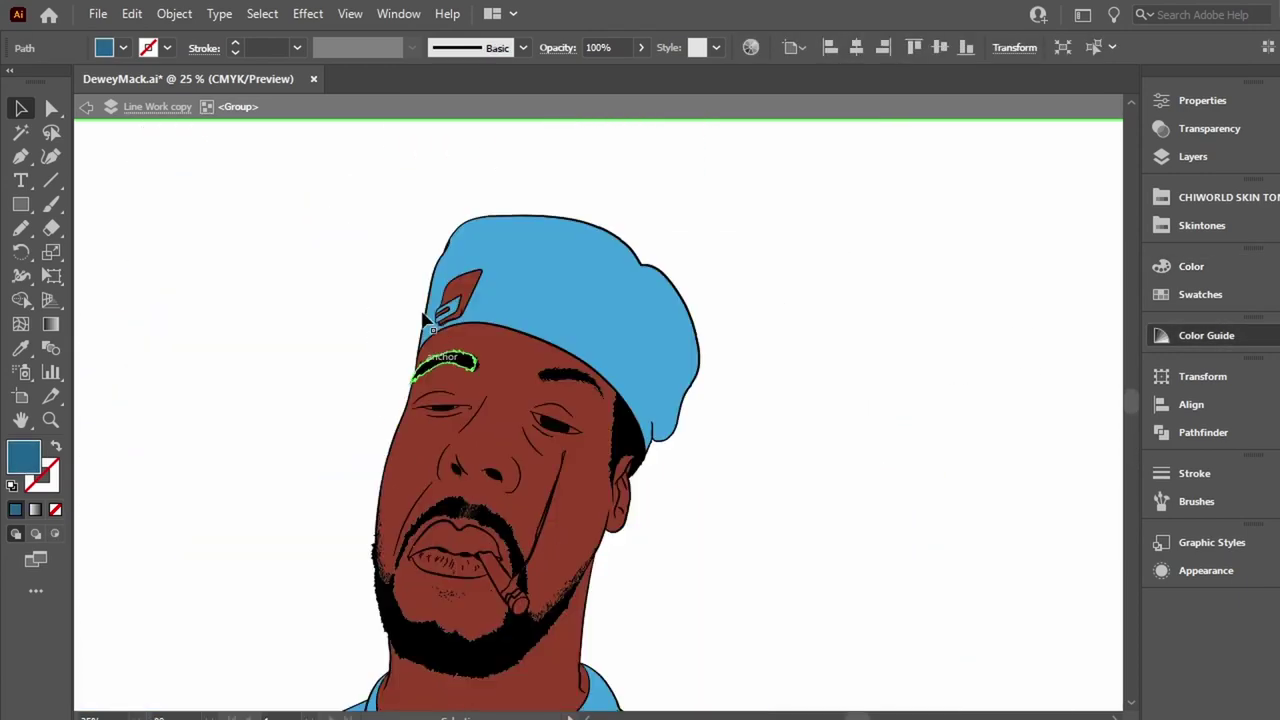
Select the cap logo, its inner stripe and a small edge piece.
left_click(440, 300)
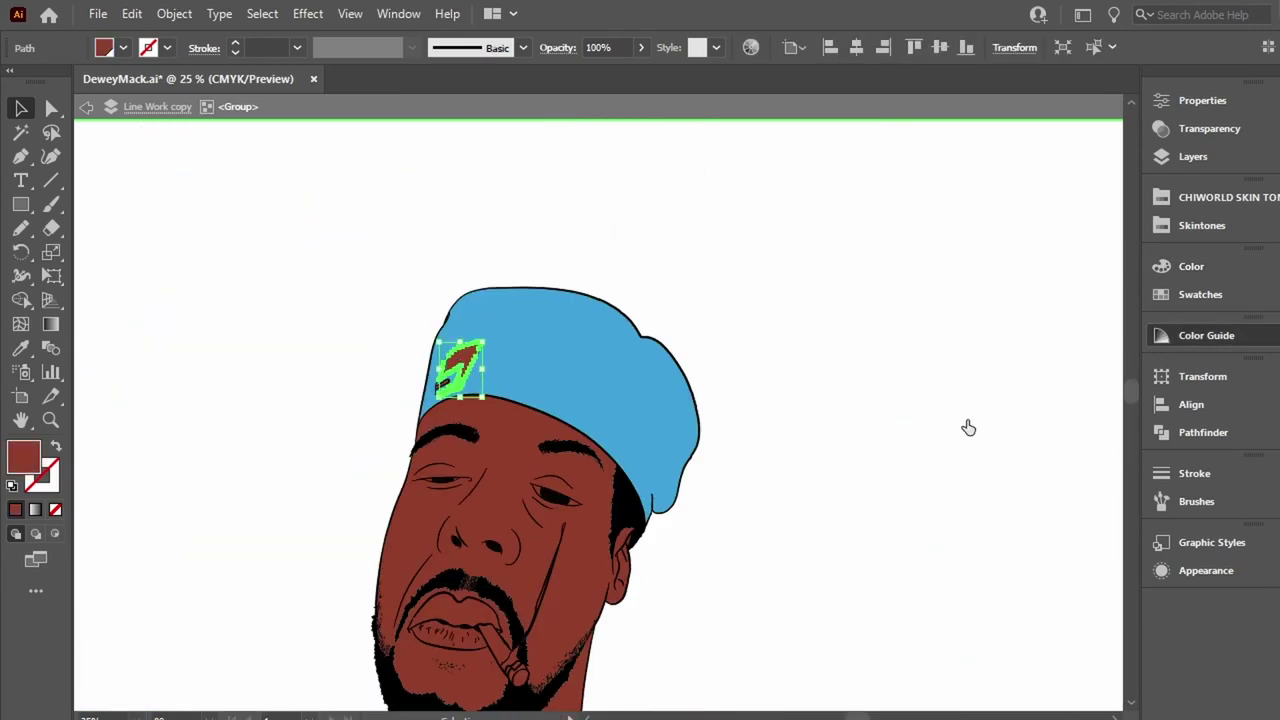
scroll(414, 386, "up", 4)
left_click(433, 337)
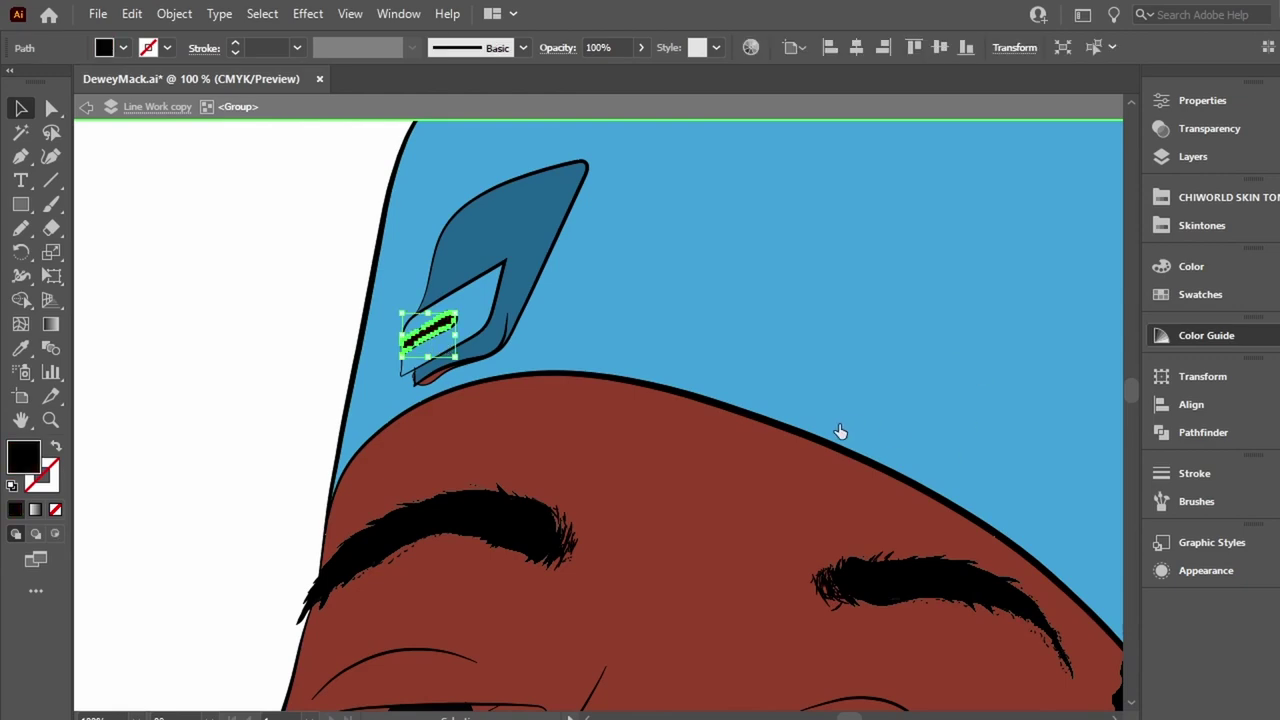
scroll(243, 371, "up", 4)
scroll(391, 320, "up", 3)
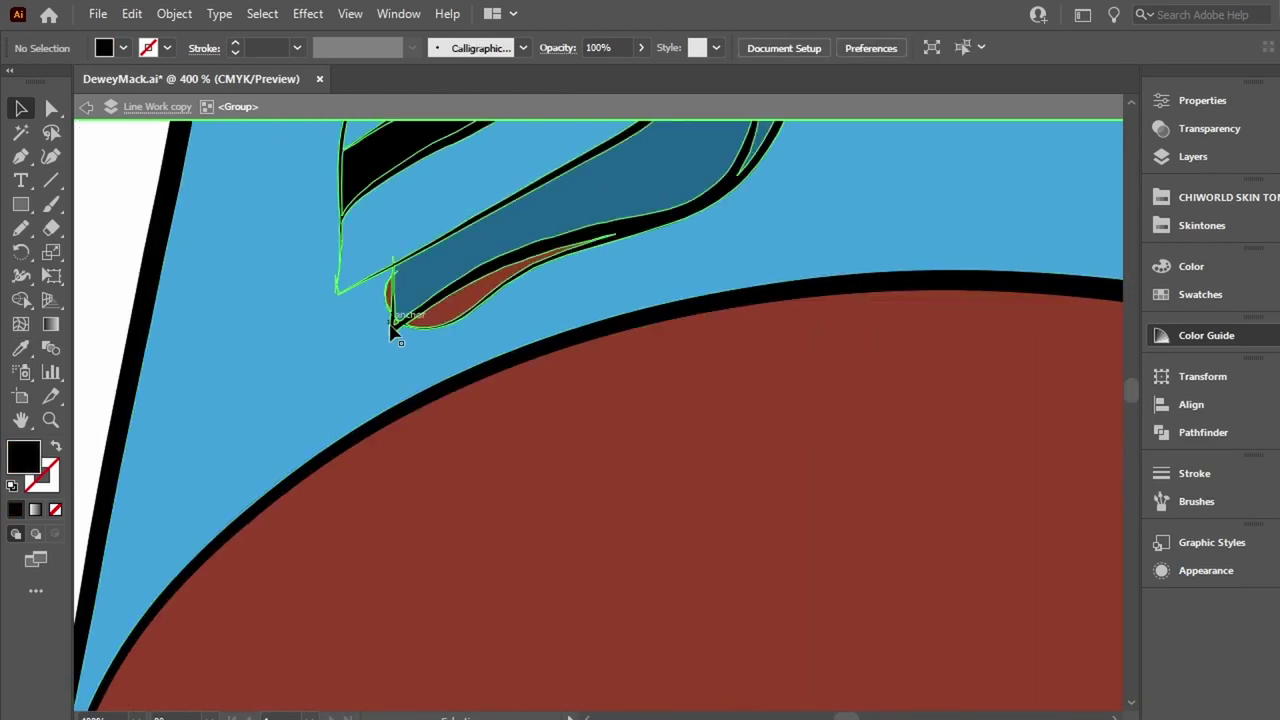
scroll(452, 317, "up", 3)
scroll(452, 317, "up", 3)
left_click(426, 334)
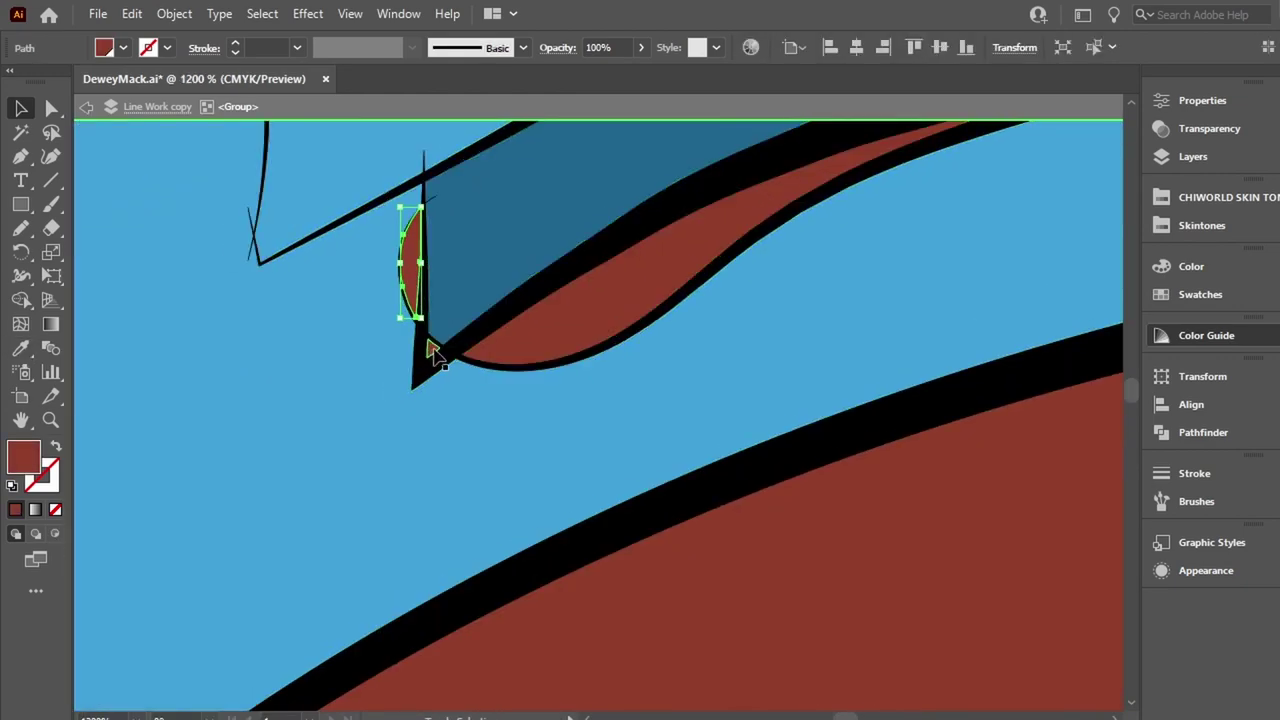
Fill the red teardrop by the cap edge with the hat's blue.
left_click(578, 327)
key("i")
left_click(883, 366)
scroll(599, 463, "down", 4)
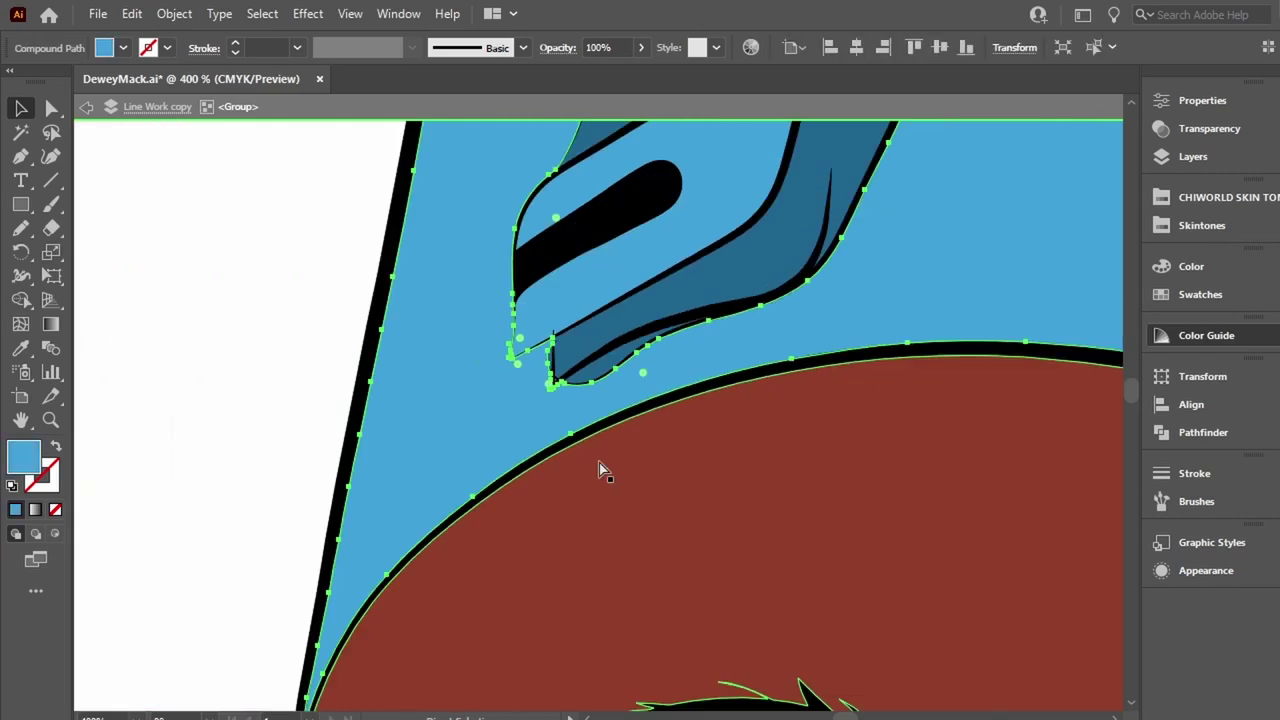
scroll(597, 412, "down", 4)
Select both the right and left eye-corner shapes.
left_click(380, 369)
scroll(620, 395, "up", 3)
left_click(457, 266)
scroll(703, 260, "right", 3)
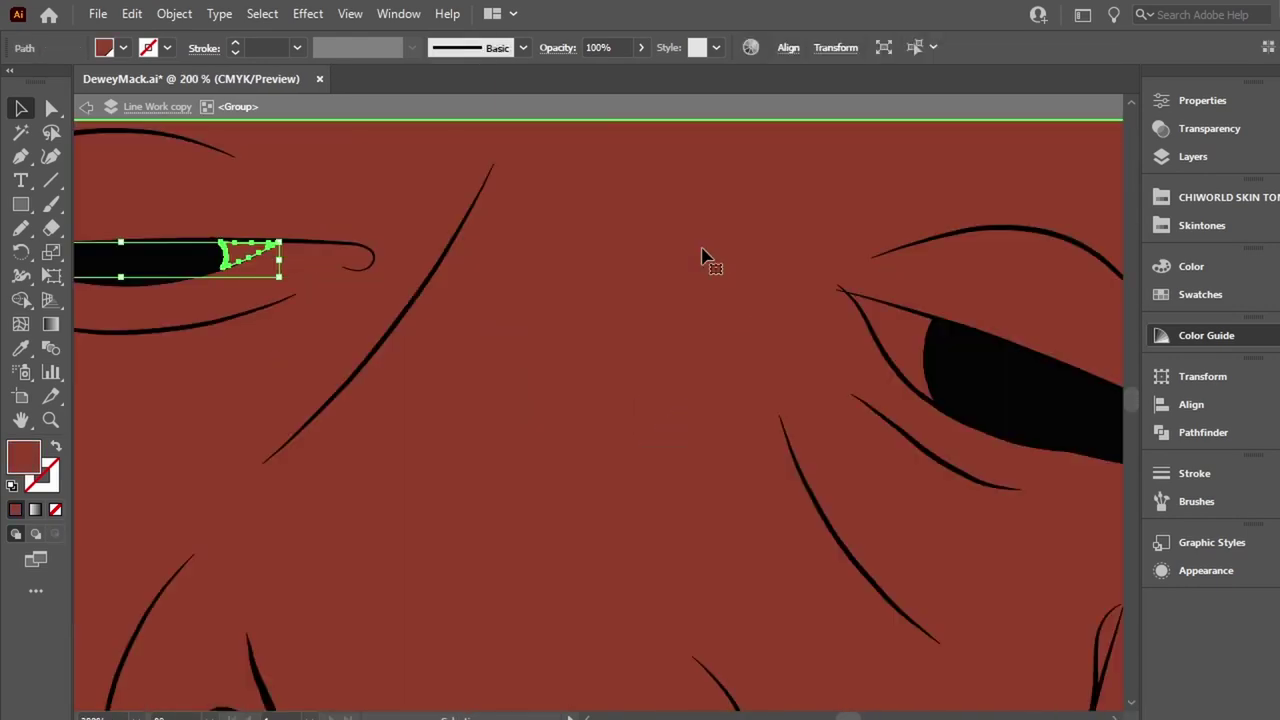
scroll(350, 343, "right", 5)
left_click(347, 342, "shift")
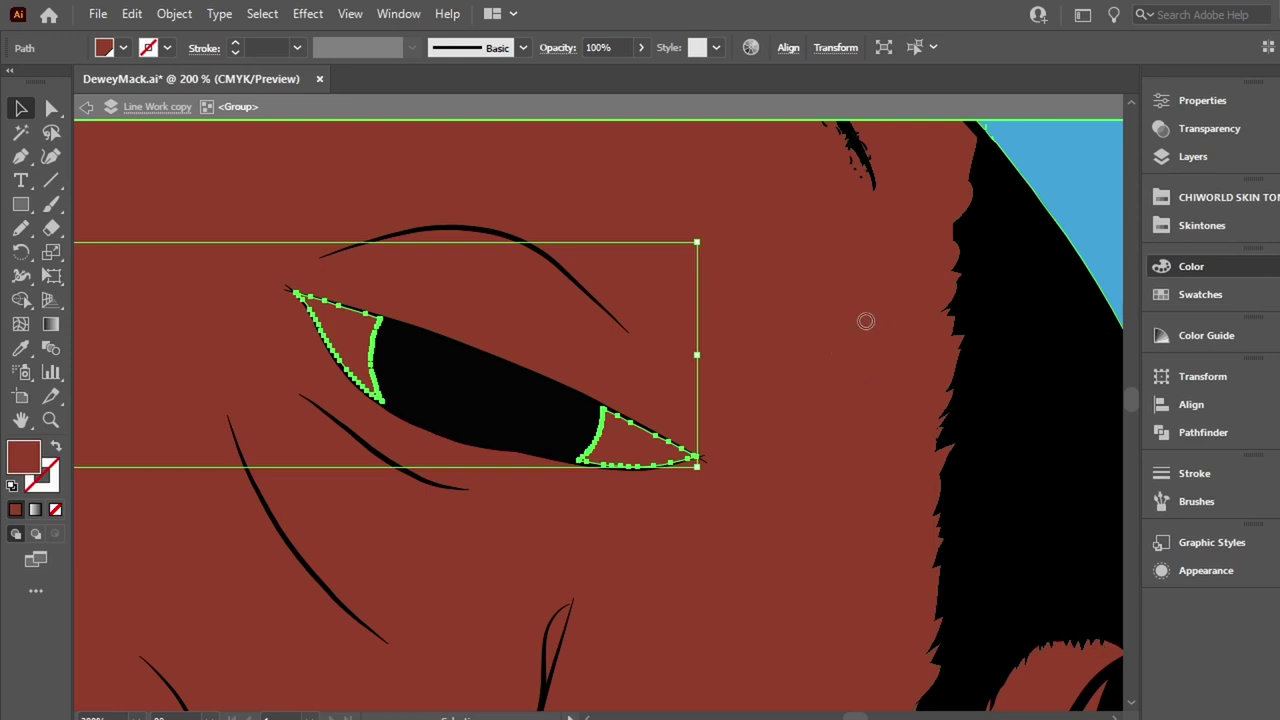
Fill the thin strand paths near the lips with a light pink.
left_click(437, 614)
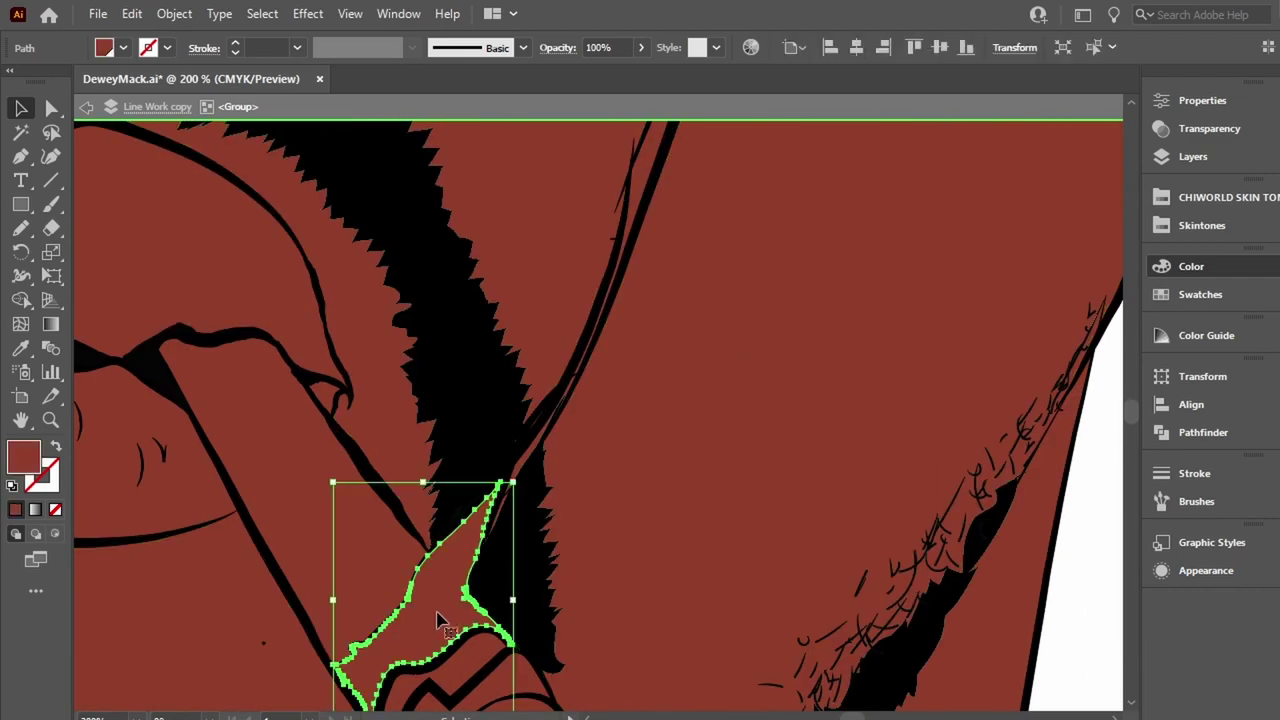
left_click(1083, 586)
scroll(489, 503, "up", 3)
left_click(343, 566)
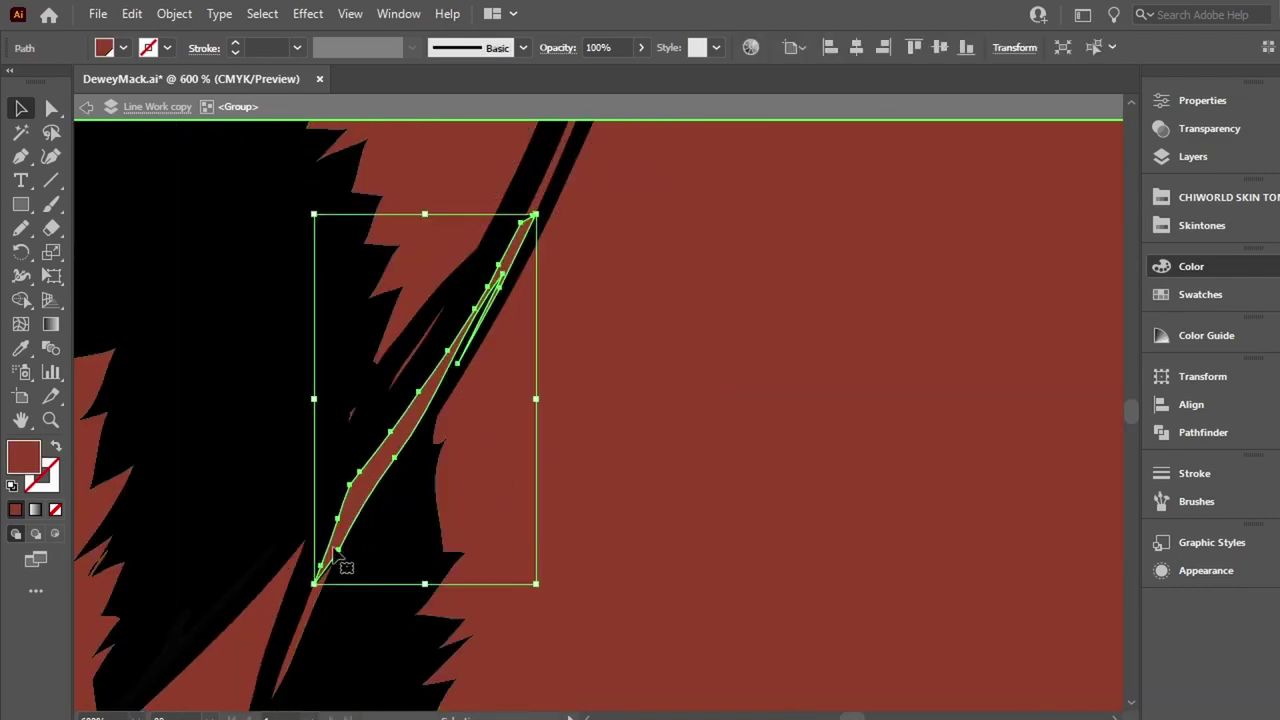
scroll(296, 650, "up", 3)
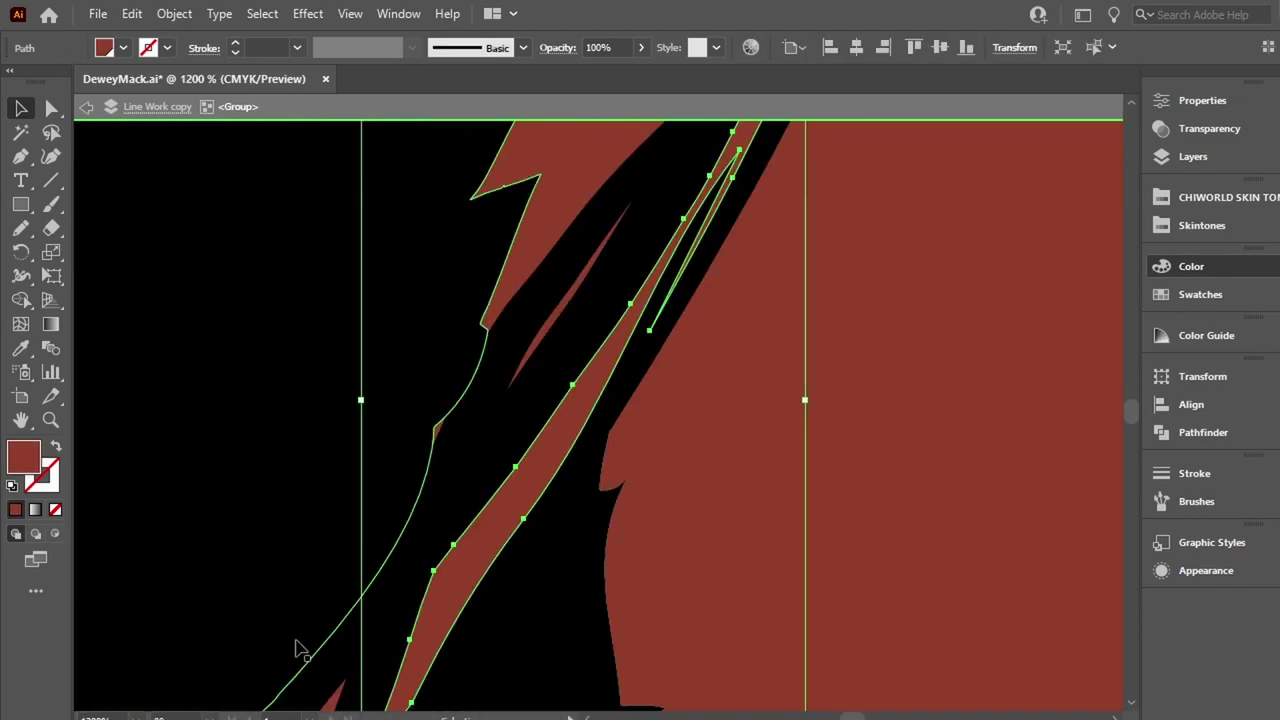
scroll(450, 380, "up", 2)
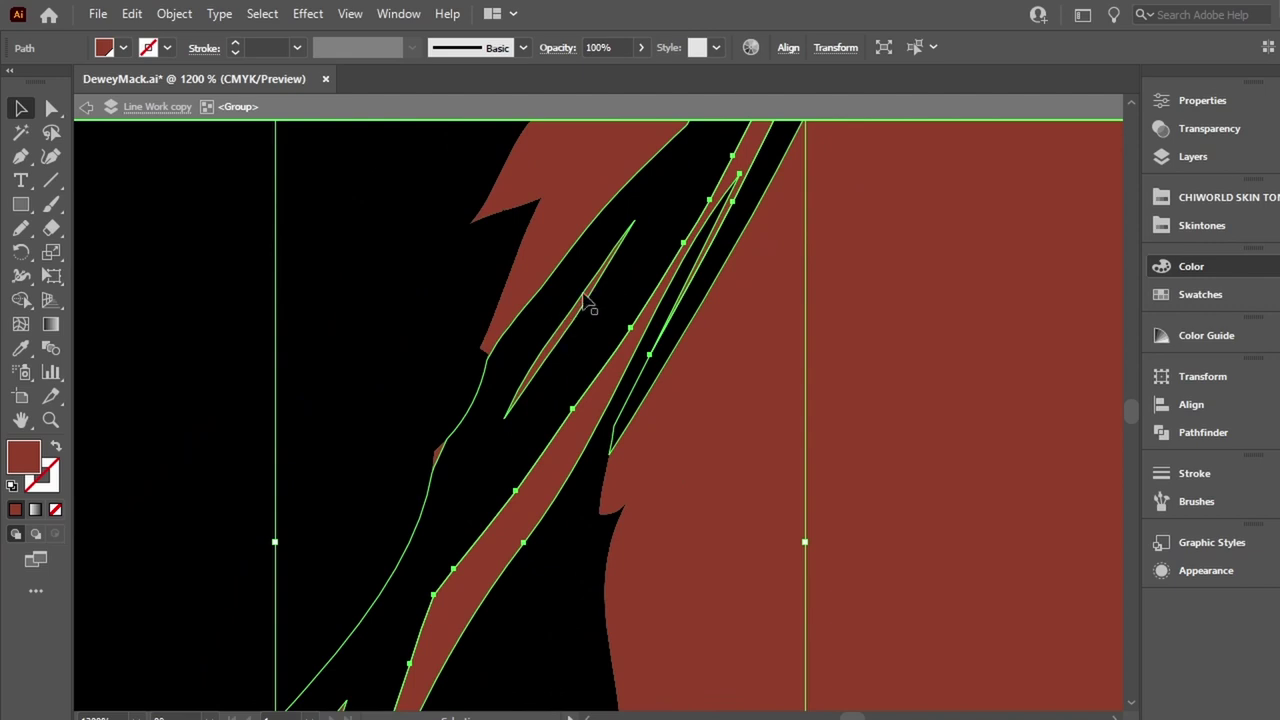
scroll(686, 528, "down", 5)
scroll(857, 451, "right", 5)
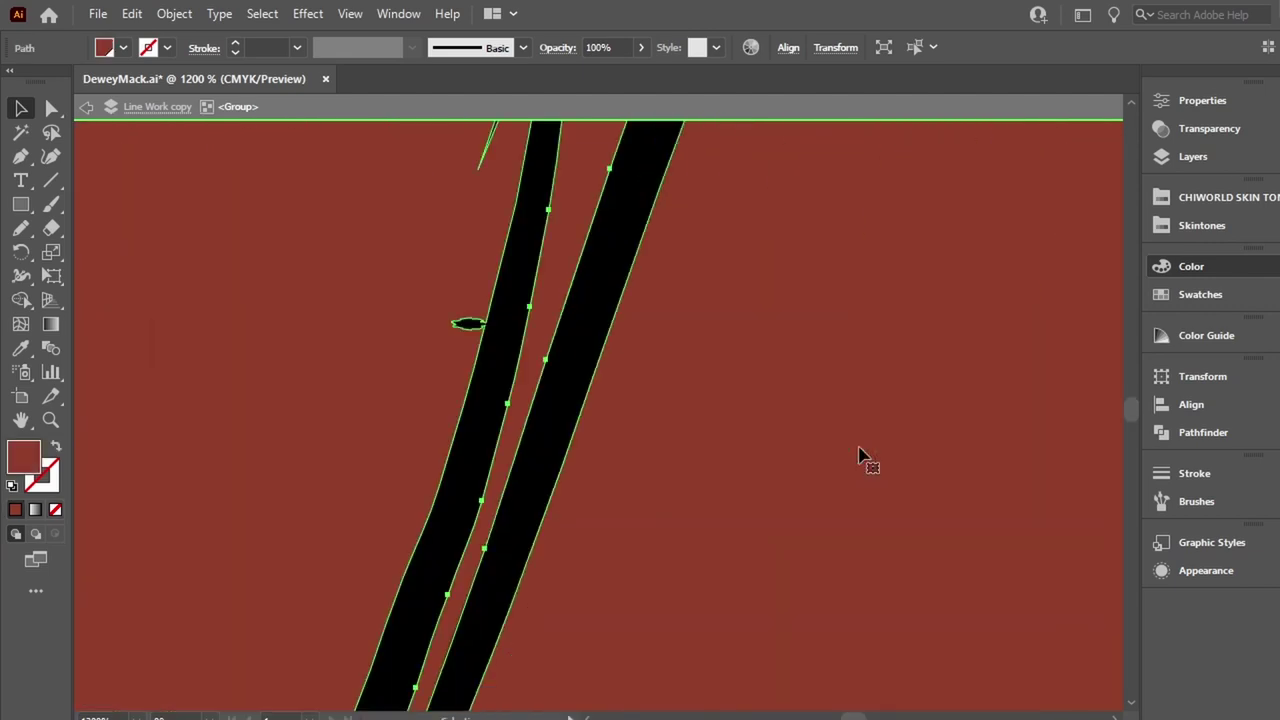
scroll(858, 455, "left", 3)
scroll(858, 455, "right", 5)
scroll(858, 455, "left", 2)
scroll(858, 455, "right", 5)
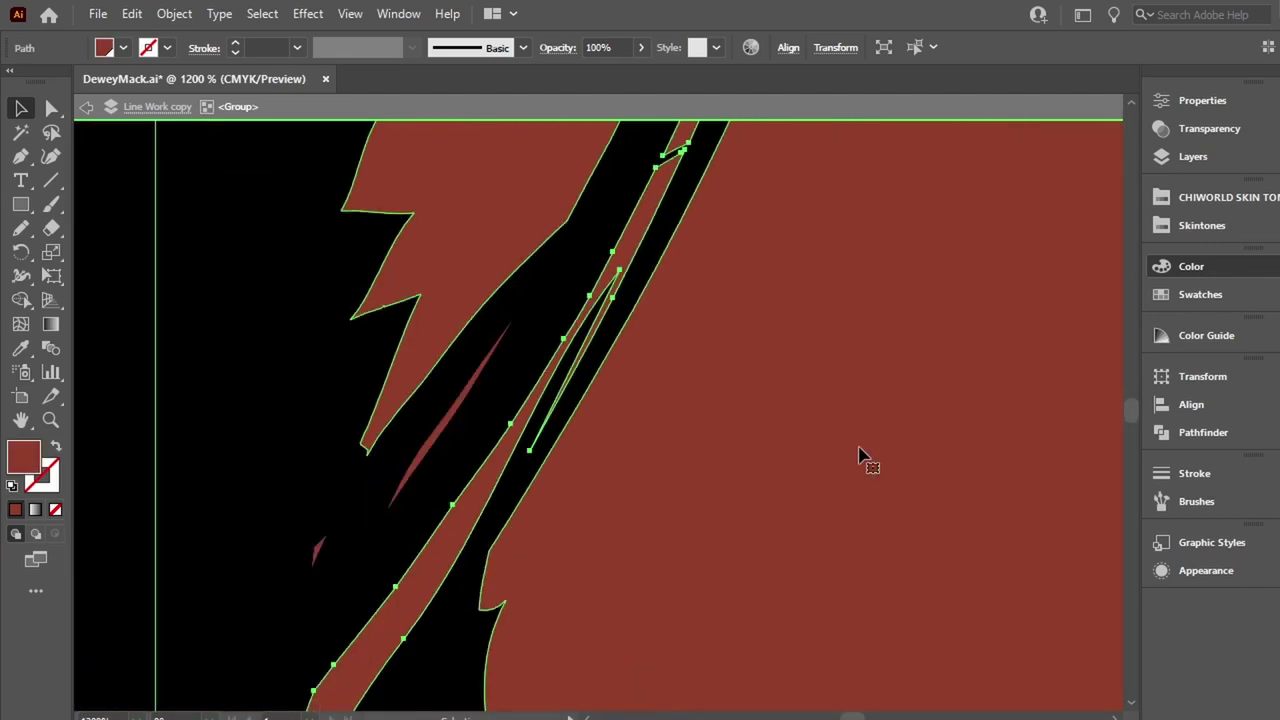
scroll(858, 455, "left", 3)
scroll(803, 443, "up", 3)
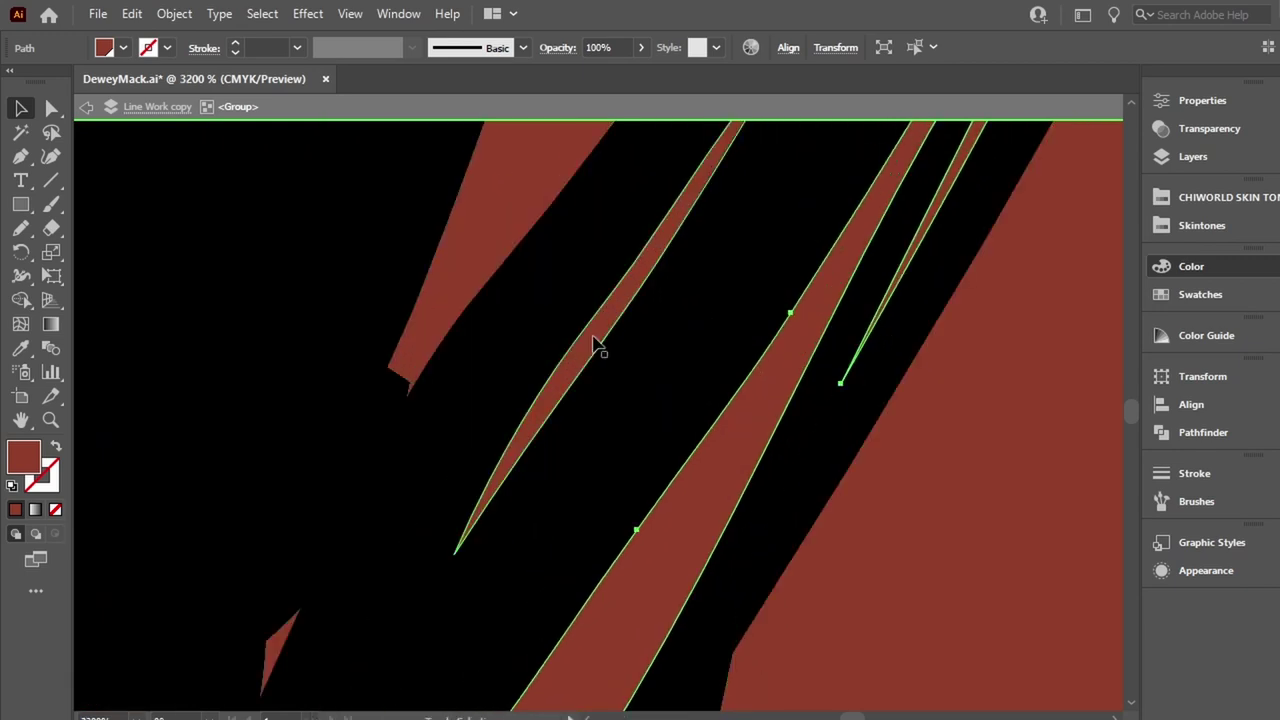
left_click(963, 417)
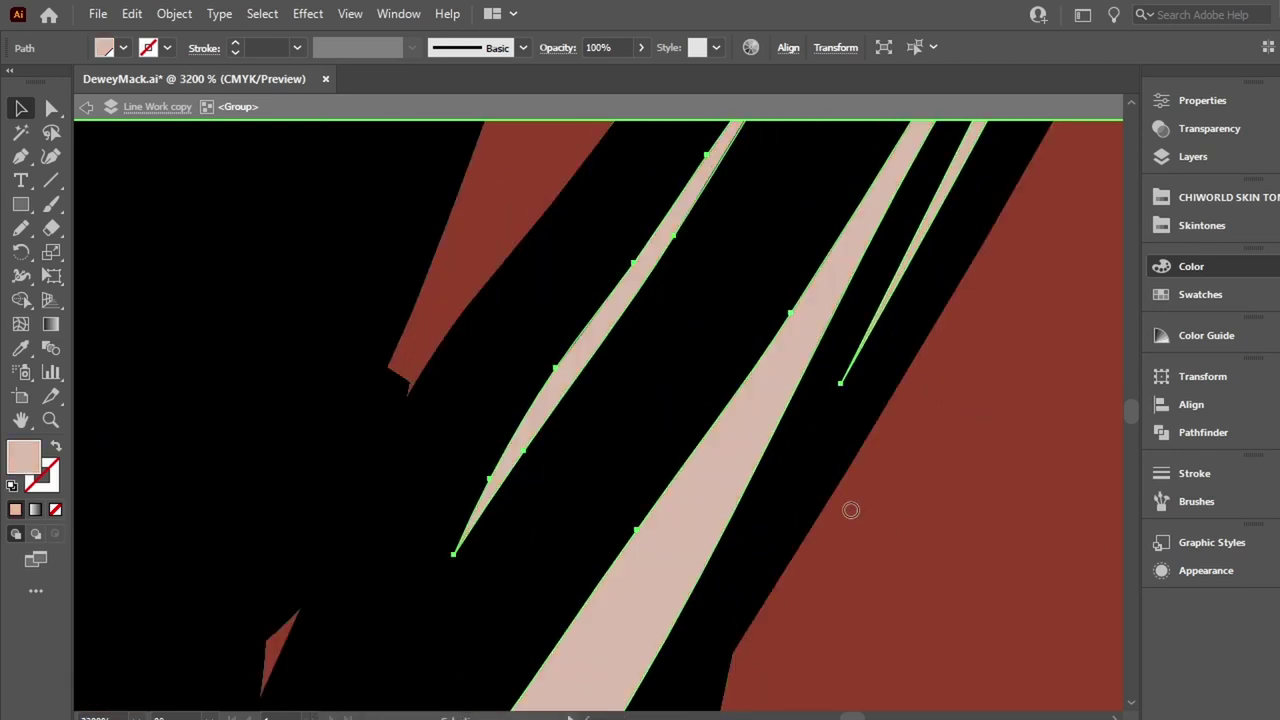
Give the cigarette paper a light grey fill.
scroll(713, 589, "down", 5)
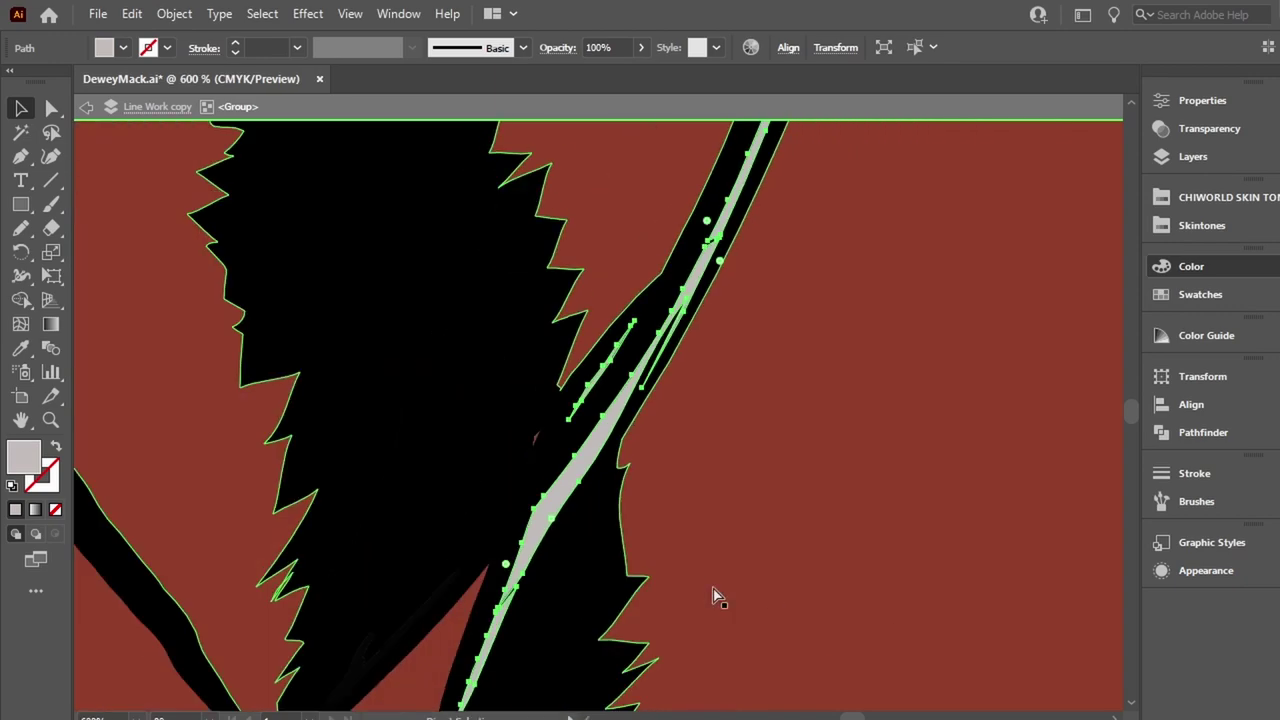
scroll(713, 589, "down", 3)
scroll(715, 590, "up", 4)
left_click(675, 453)
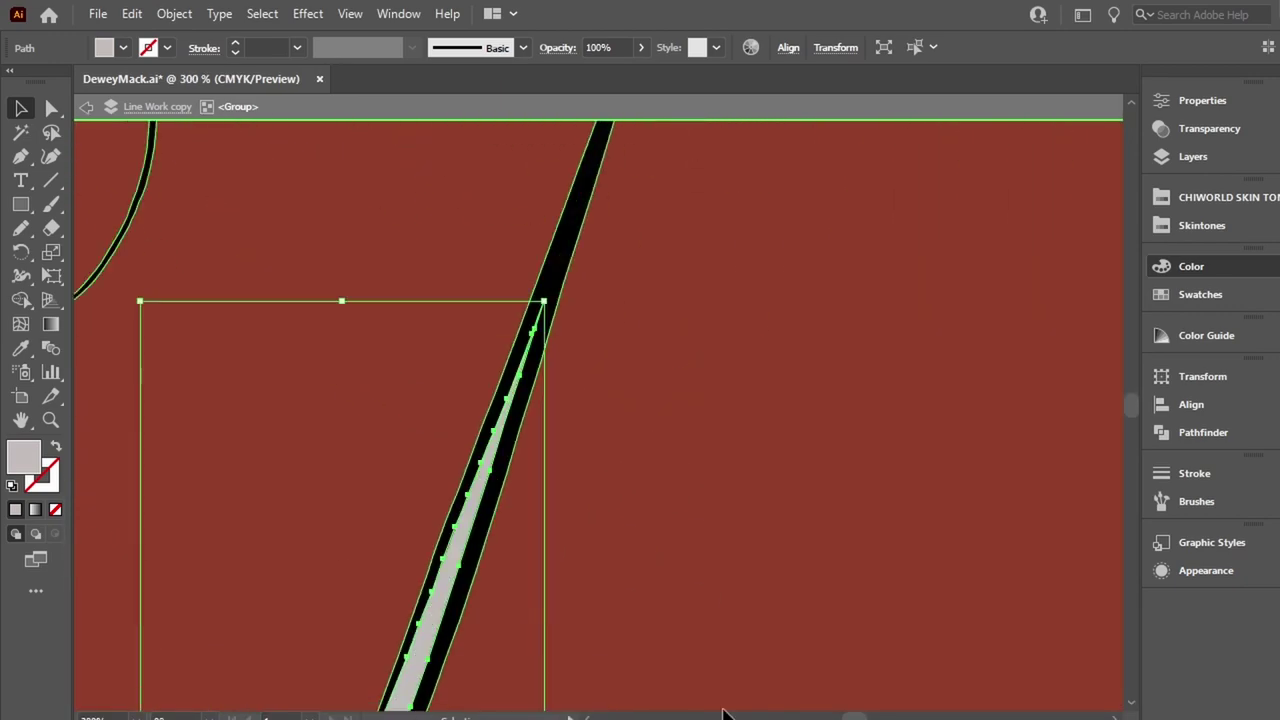
left_click_drag(675, 453, 948, 408)
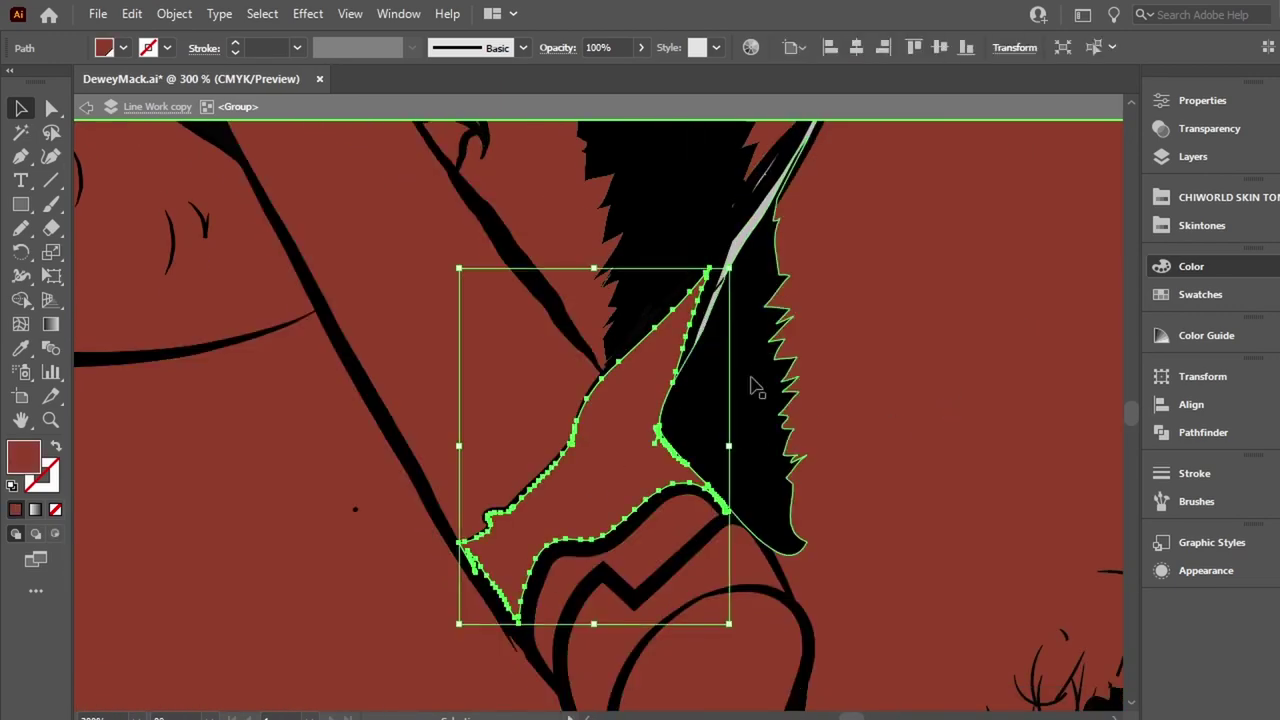
key("i")
left_click(745, 245)
scroll(822, 378, "down", 3)
key("v")
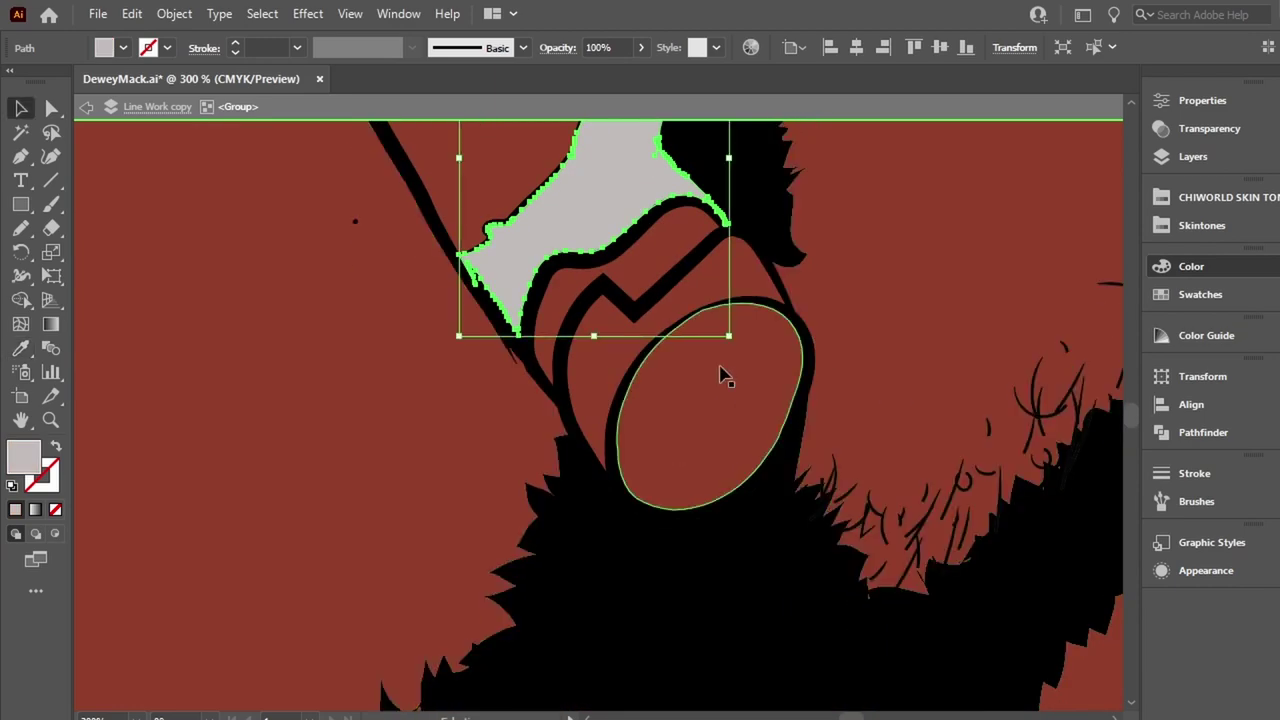
Recolour the cigarette tip oval grey and its bands red, undoing trial fills.
left_click(723, 371)
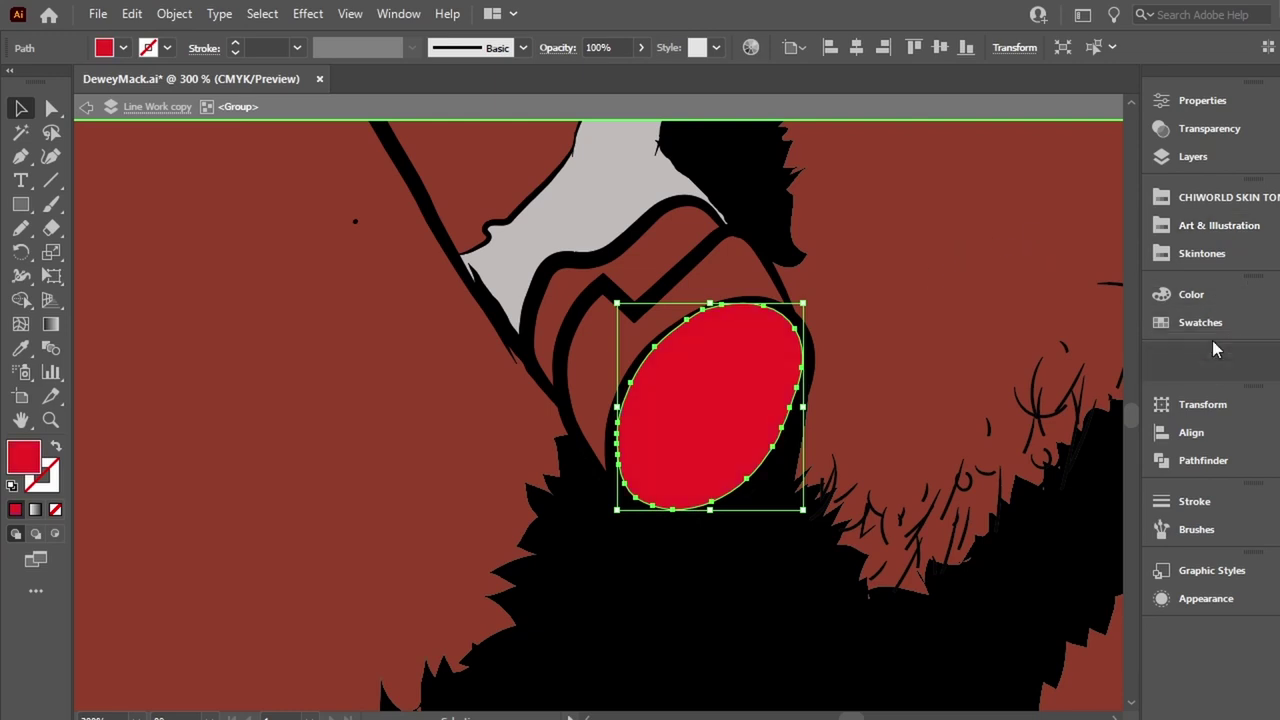
left_click(1206, 356)
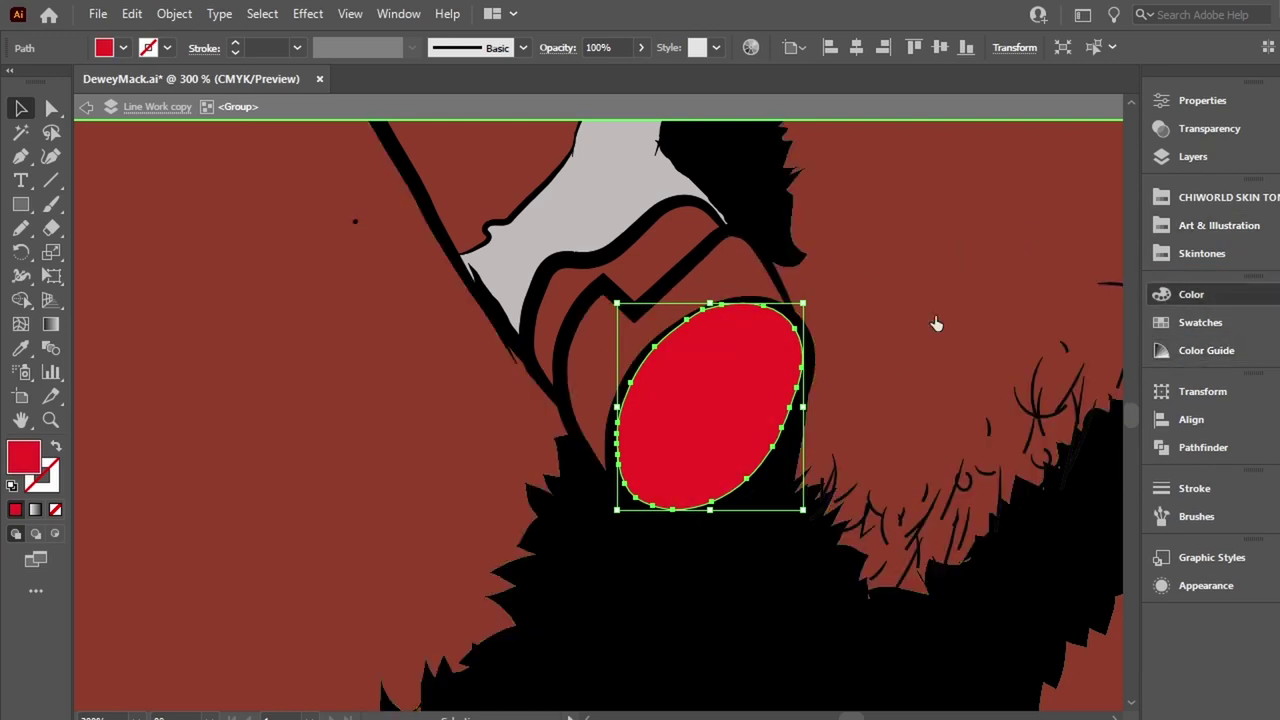
key("ctrl+z")
key("ctrl+z")
key("ctrl+z")
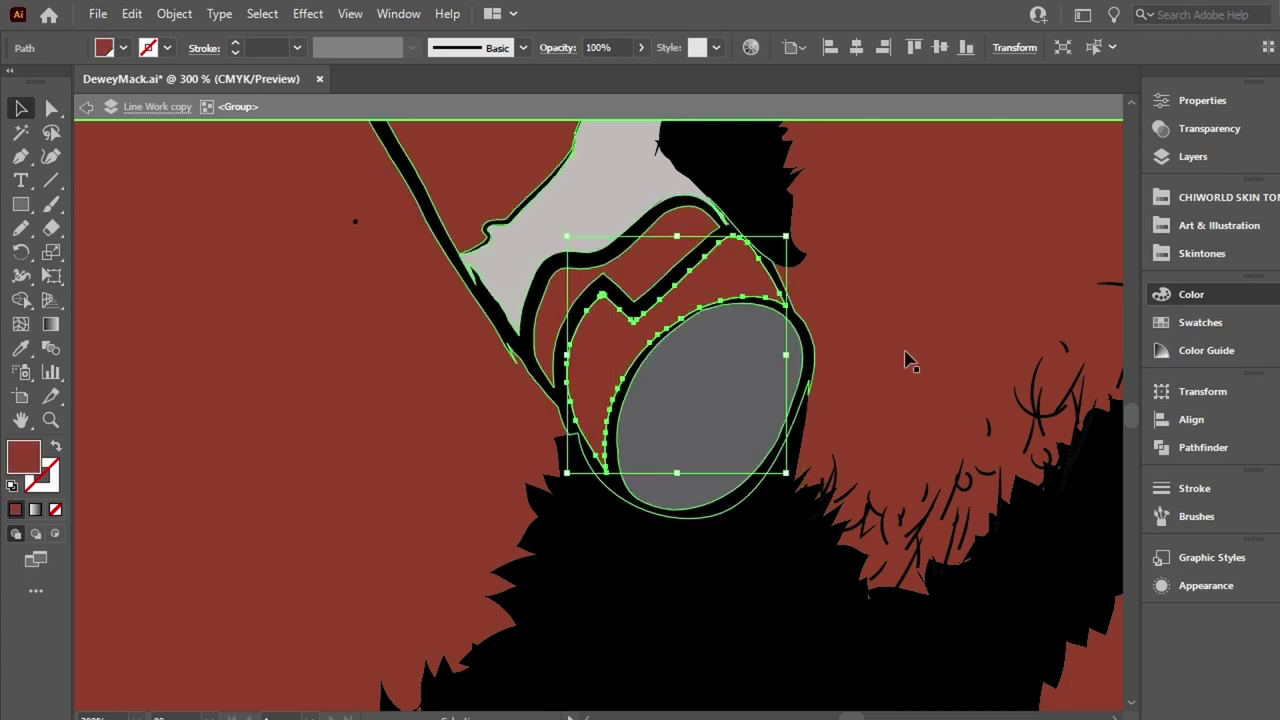
key("i")
key("ctrl+z")
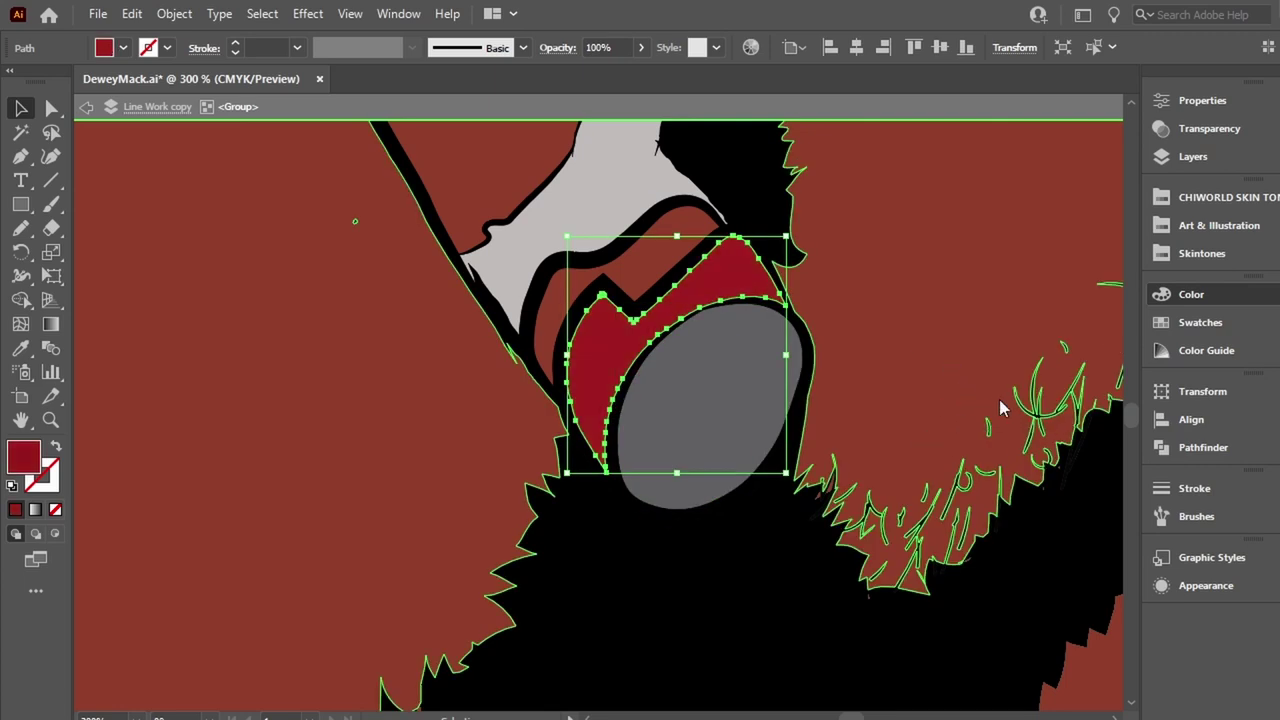
key("ctrl+z")
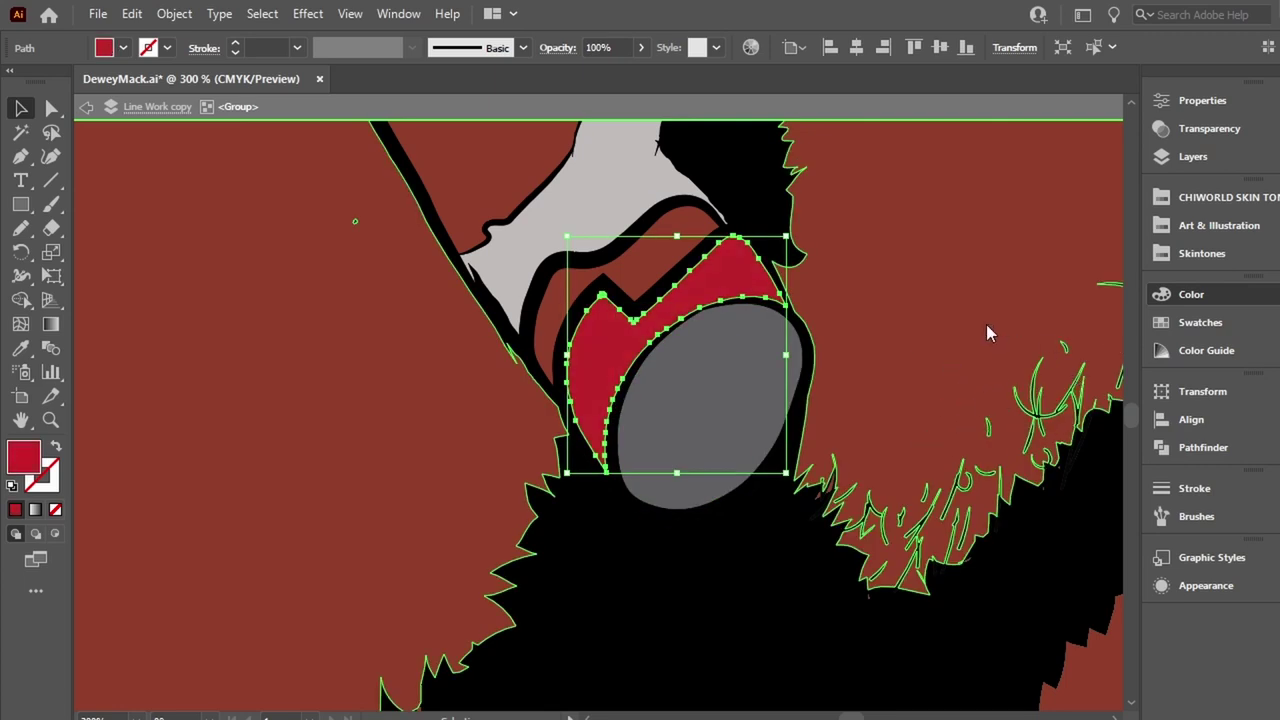
key("ctrl+z")
key("ctrl+z")
key("ctrl+z")
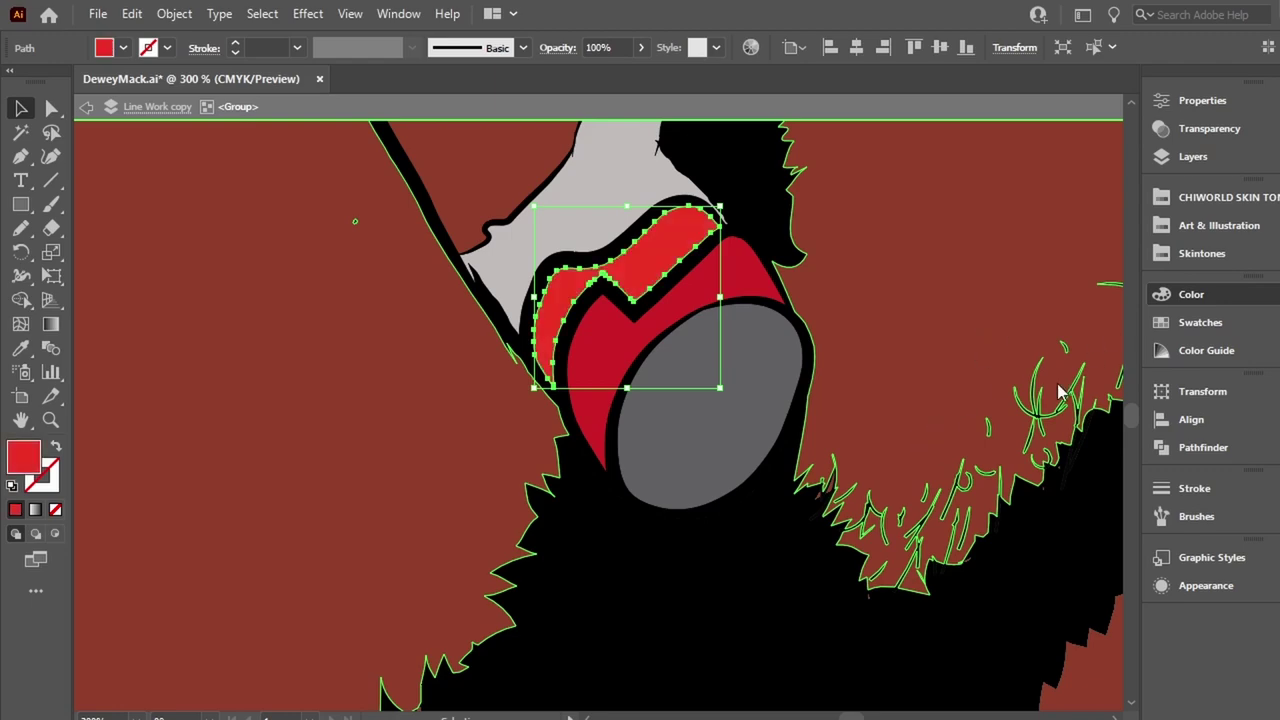
key("ctrl+z")
key("ctrl+z")
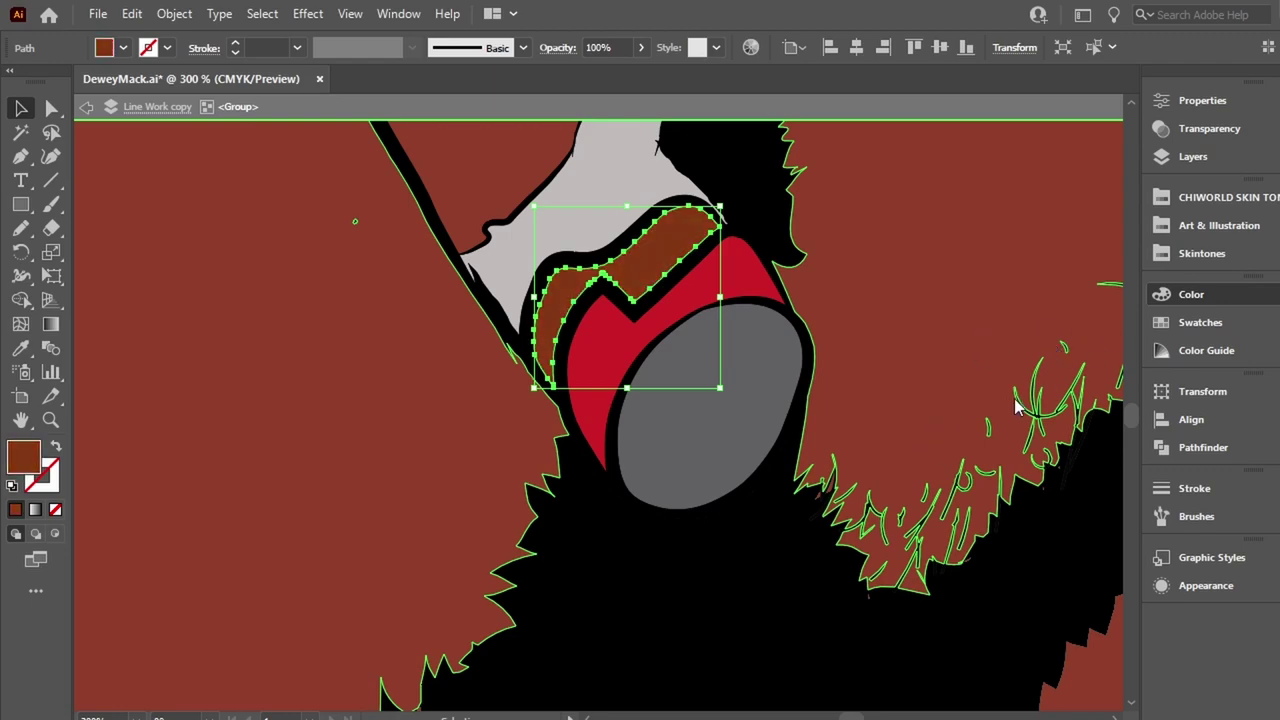
key("ctrl+z")
key("ctrl+z")
key("ctrl+z")
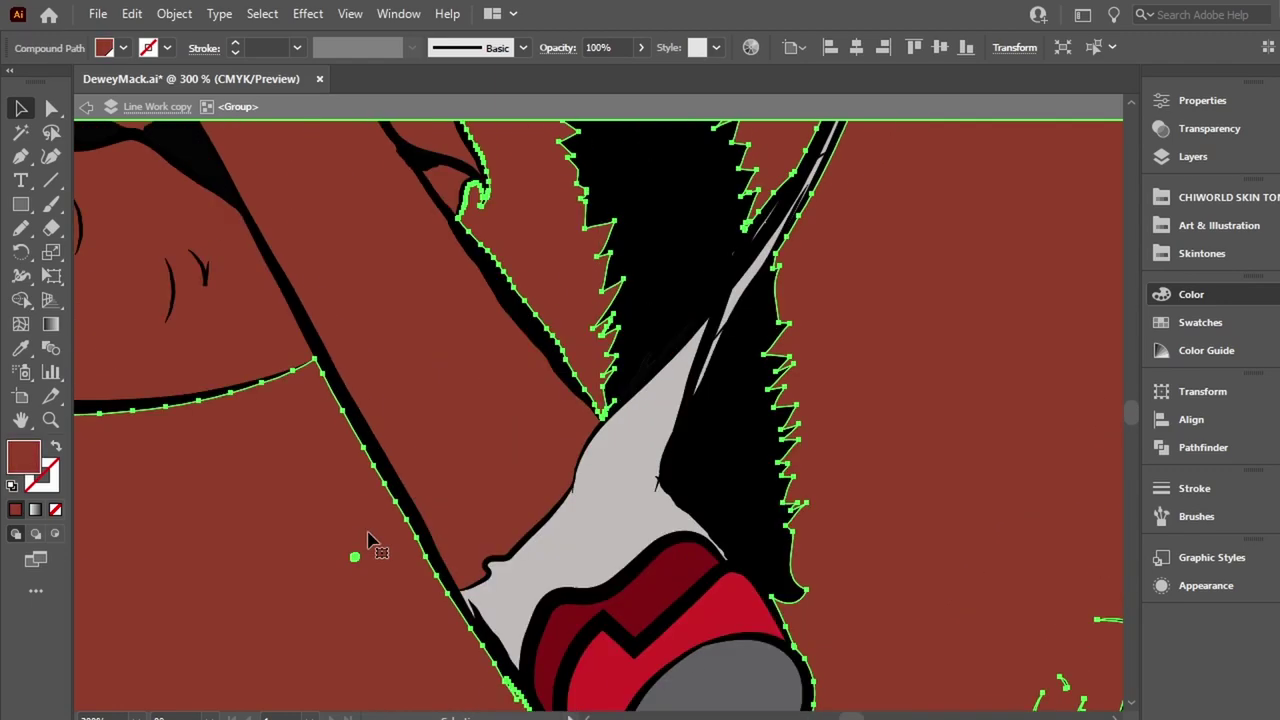
key("ctrl+z")
key("ctrl+z")
key("ctrl+z")
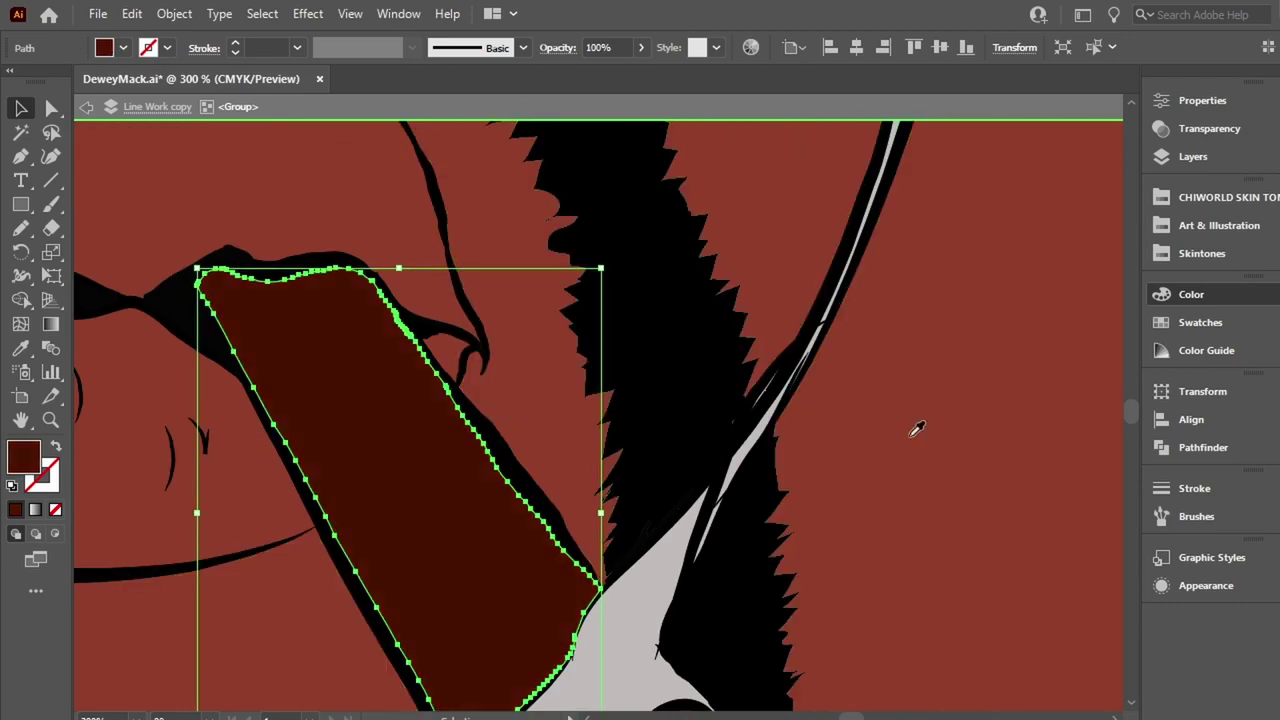
Fill the cigarette's mouth end dark brown and lighten the upper lip.
key("ctrl+minus")
key("ctrl+minus")
key("ctrl+minus")
key("ctrl+plus")
key("ctrl+plus")
key("ctrl+plus")
key("ctrl+plus")
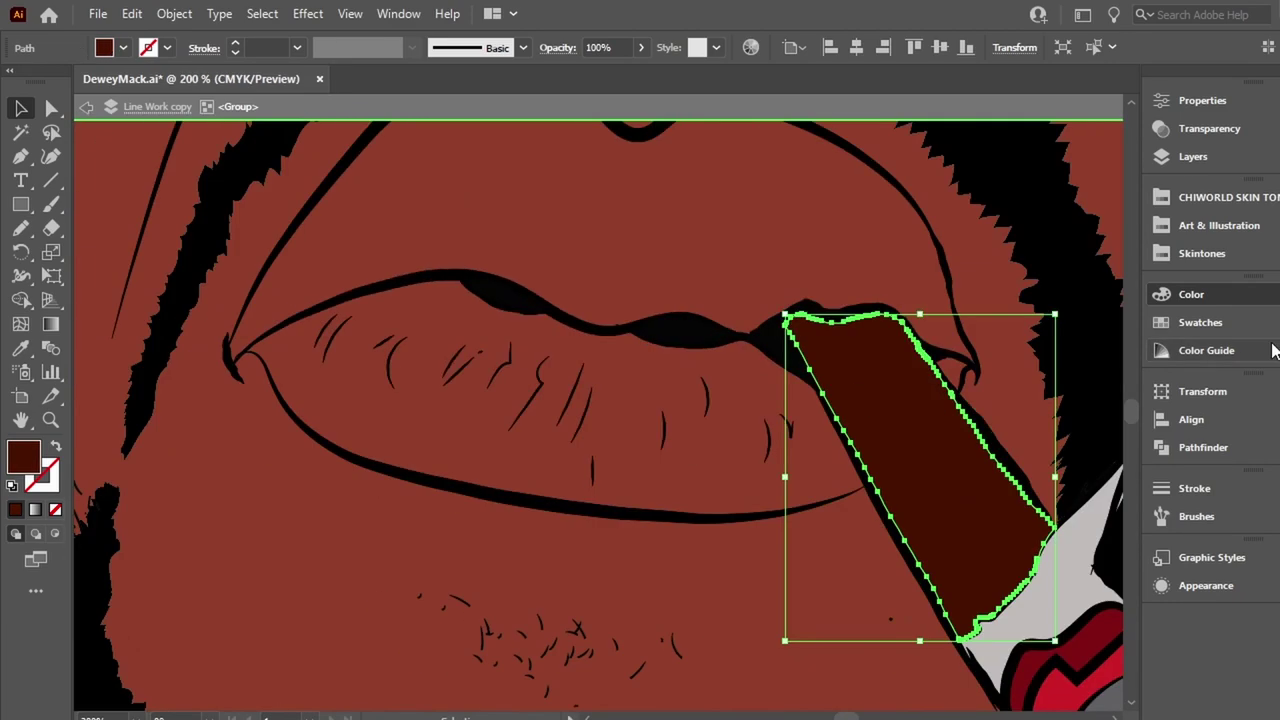
key("ctrl+z")
key("ctrl+z")
key("ctrl+z")
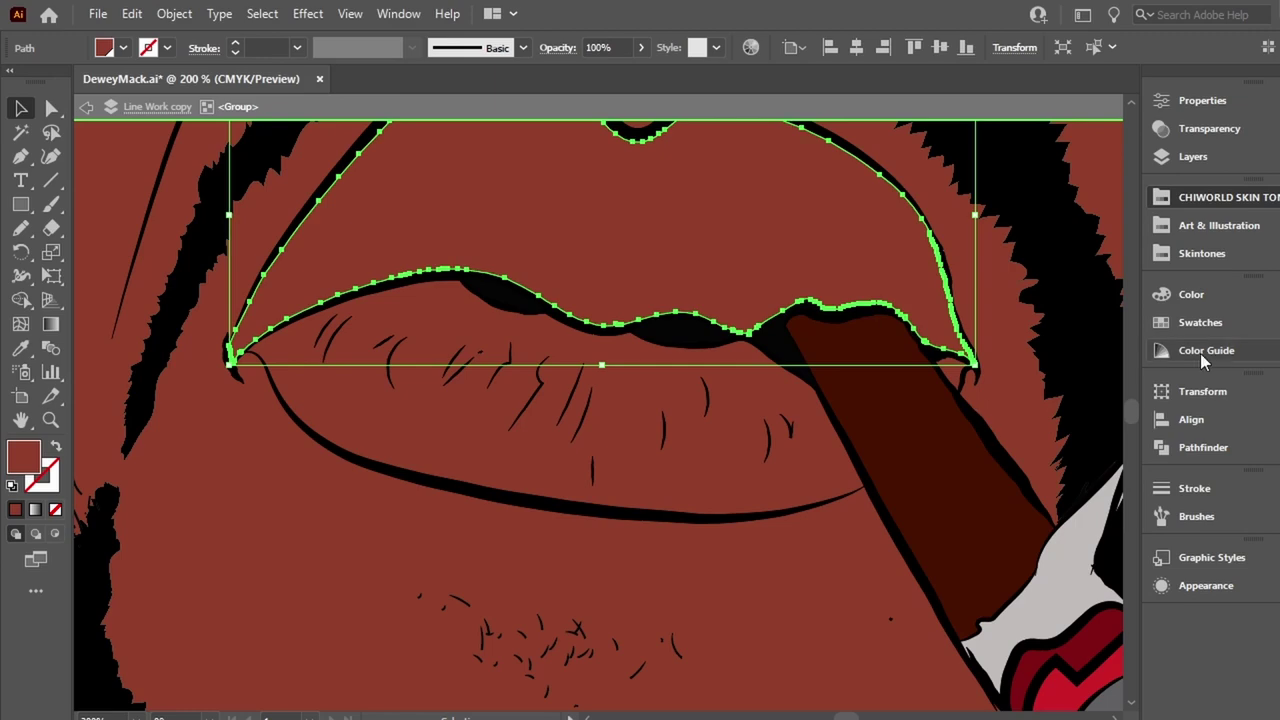
key("ctrl+z")
key("ctrl+shift+z")
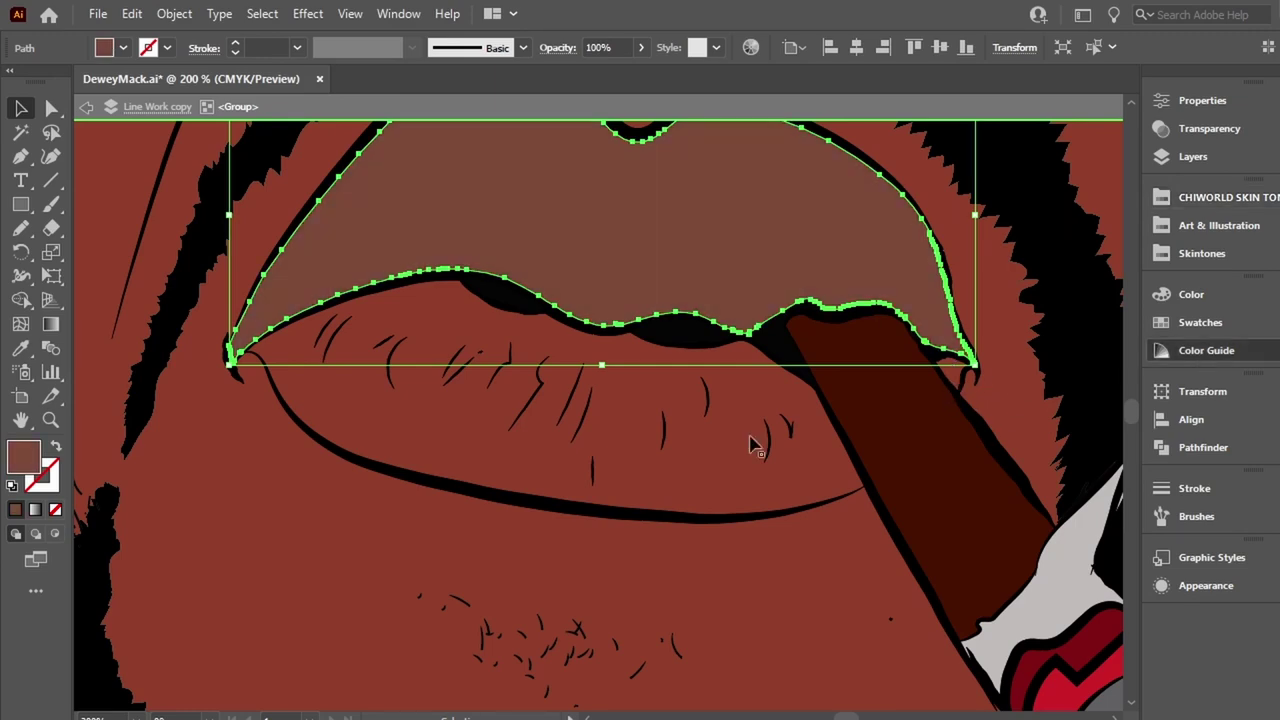
key("ctrl+shift+z")
key("ctrl+minus")
key("ctrl+minus")
key("ctrl+minus")
key("ctrl+minus")
Select the lighter's button and thumb outlines and fill them bright red.
left_click(331, 478)
scroll(331, 478, "up", 3)
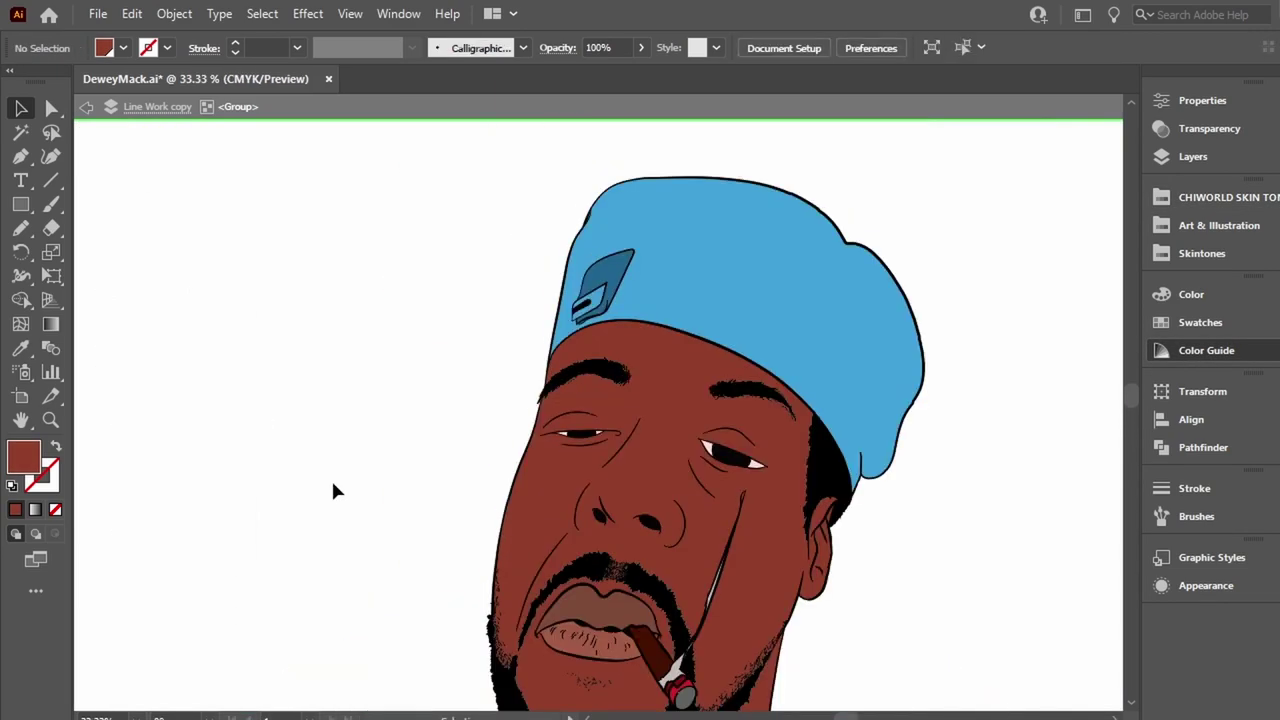
scroll(331, 478, "down", 8)
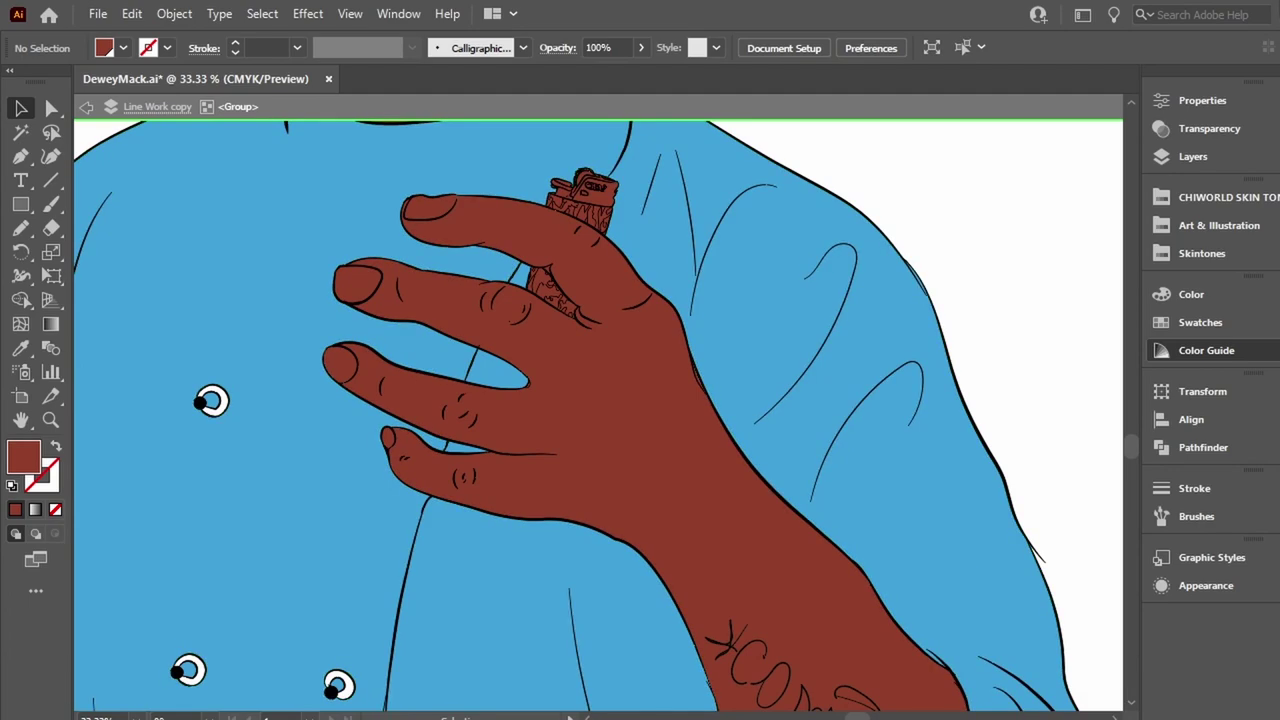
scroll(757, 258, "left", 3)
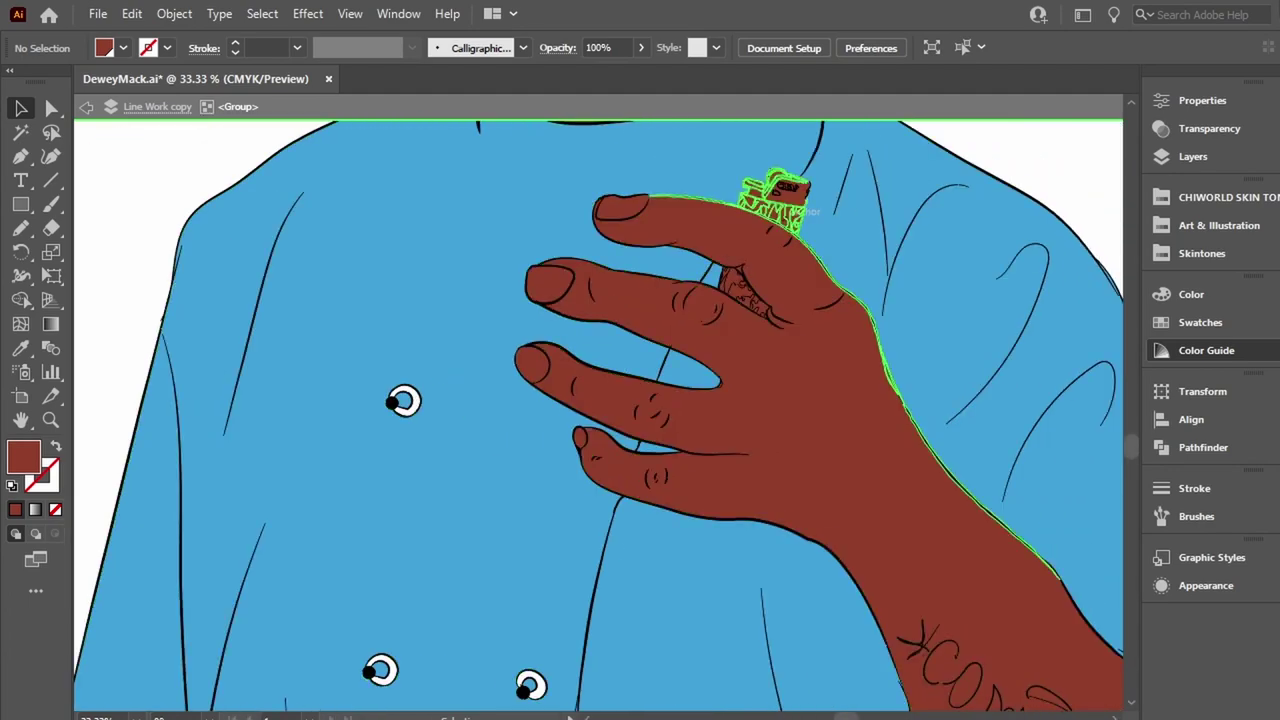
scroll(757, 258, "up", 3)
left_click(428, 312)
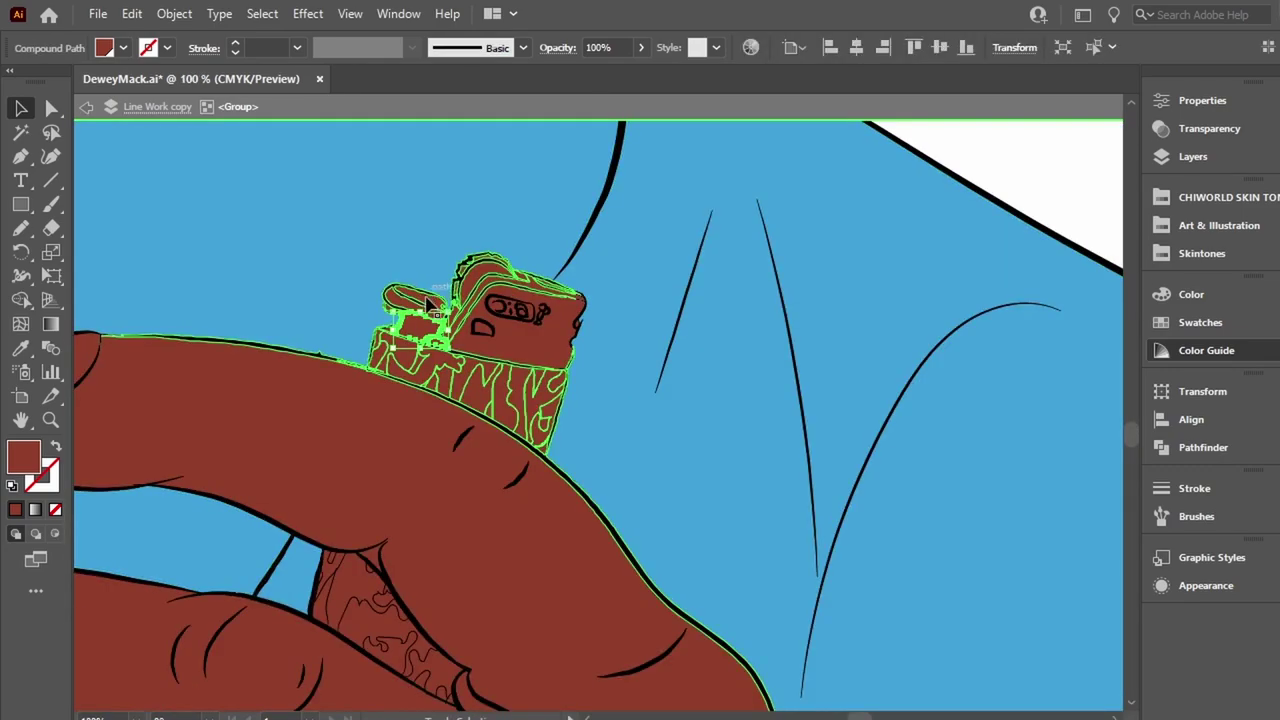
scroll(428, 310, "up", 5)
scroll(428, 312, "down", 5)
left_click(586, 266, "shift")
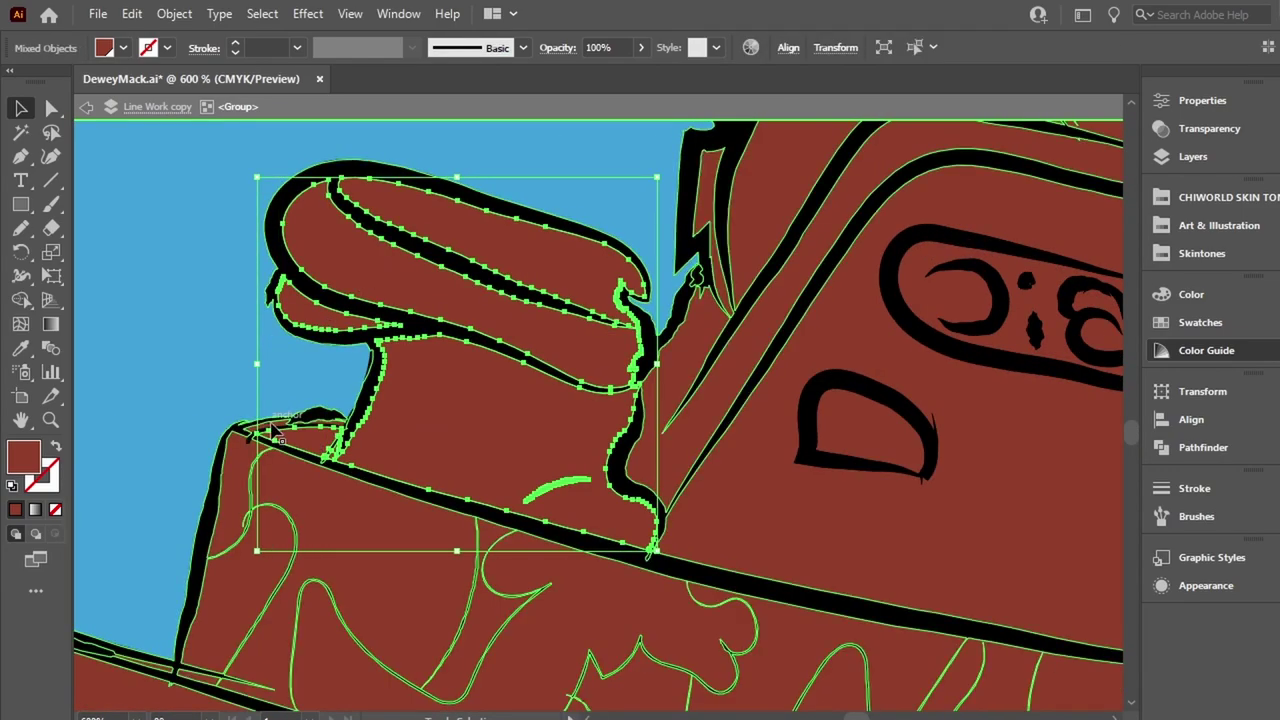
scroll(277, 431, "up", 2)
scroll(277, 431, "up", 2)
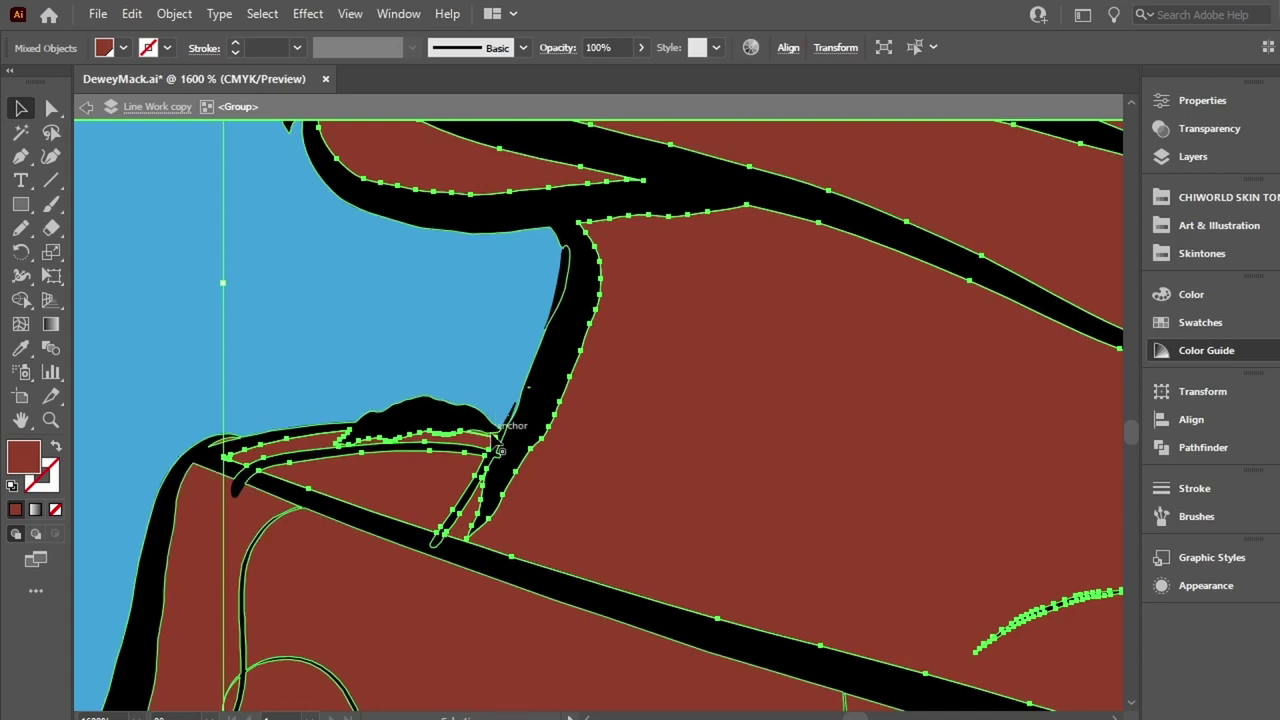
scroll(492, 441, "up", 2)
scroll(492, 441, "right", 5)
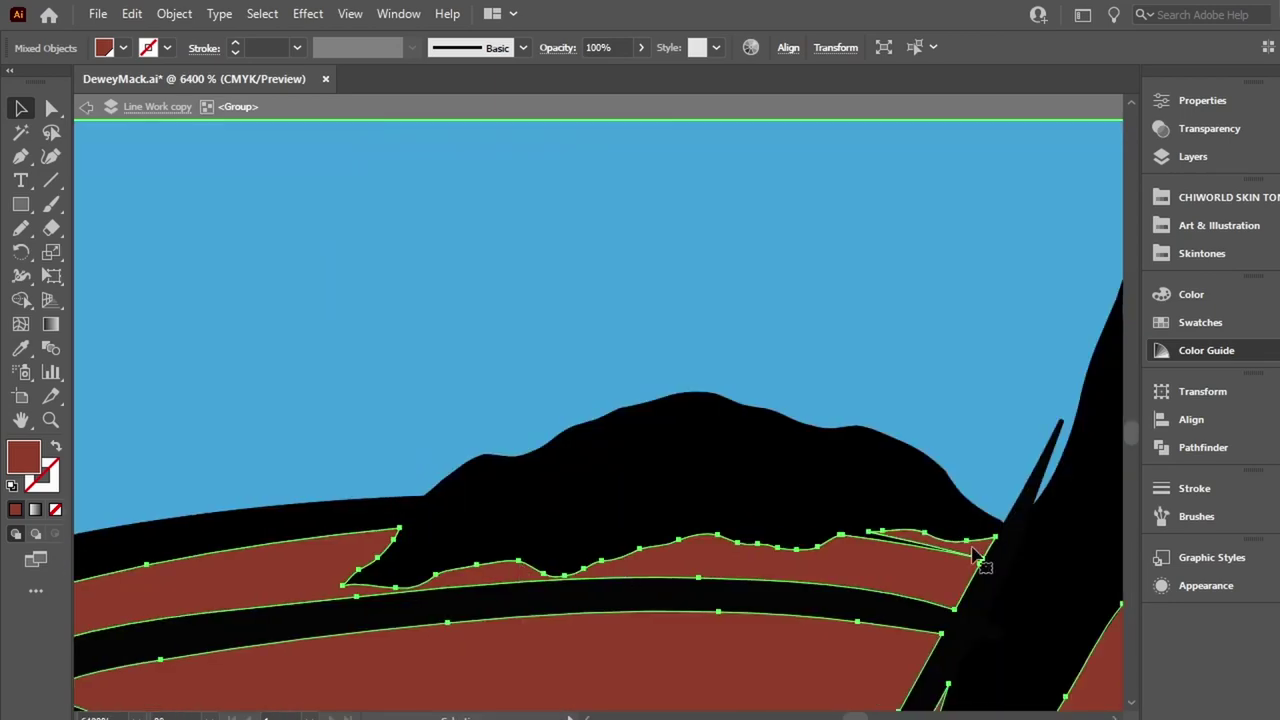
left_click(1219, 225)
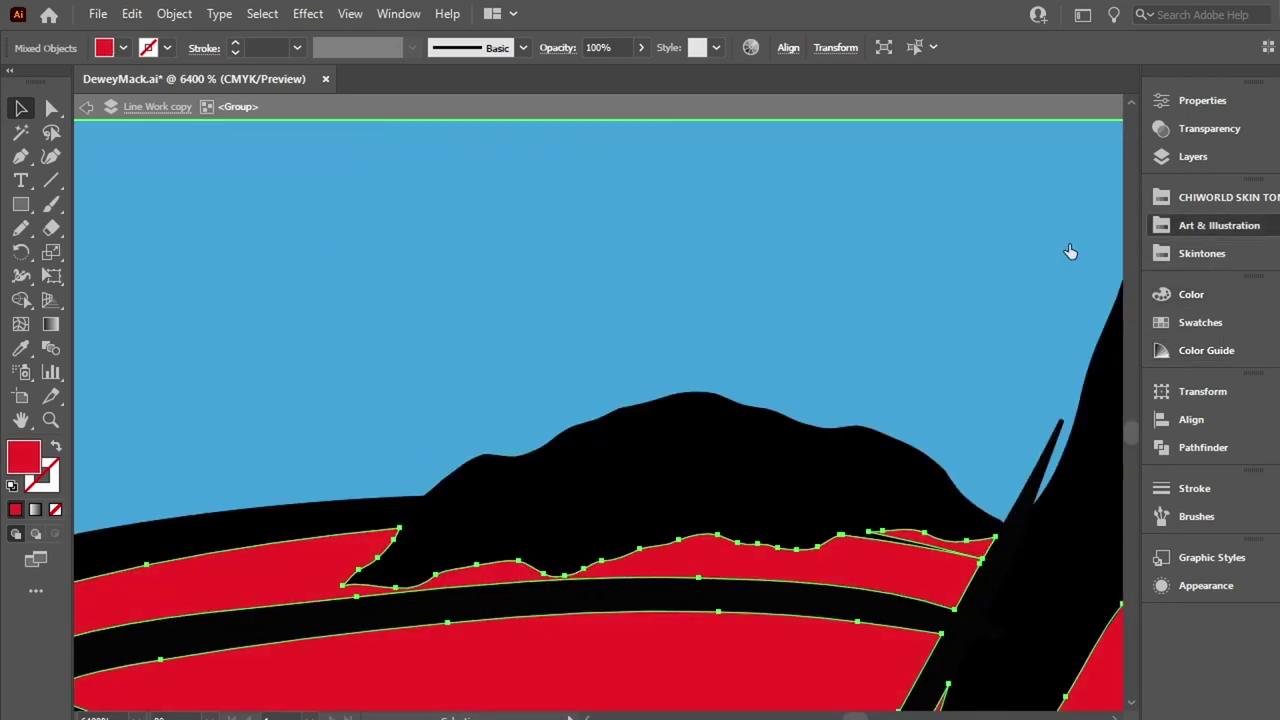
Fill the lighter's hood shapes, excluding the black outlines, with the grey gradient.
scroll(817, 371, "down", 3)
scroll(817, 371, "down", 2)
left_click(846, 503)
scroll(840, 500, "down", 3)
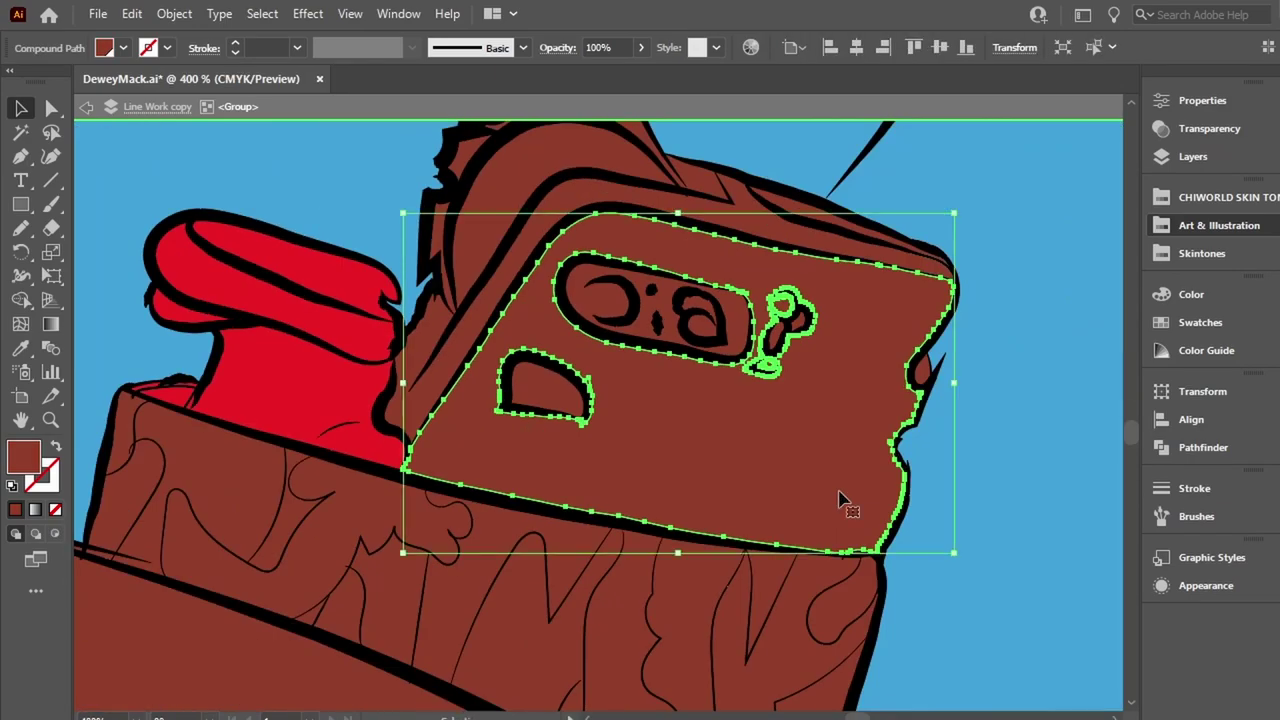
left_click(470, 168, "shift")
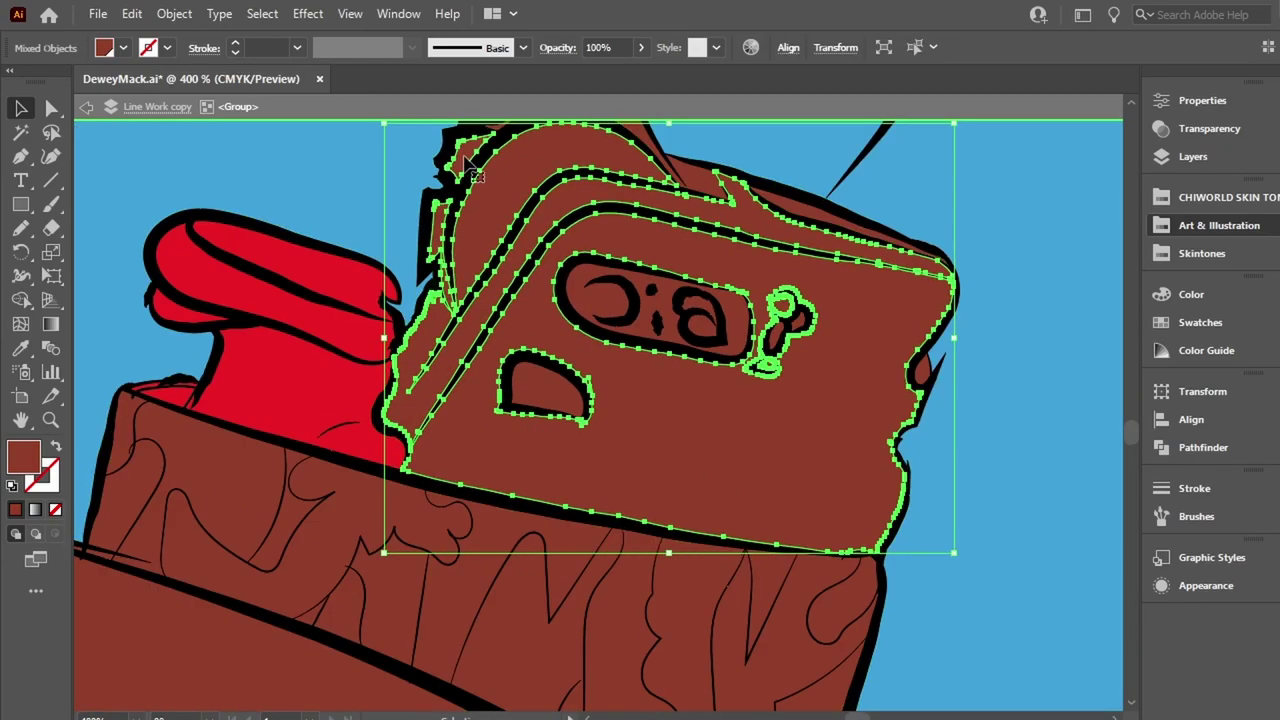
scroll(470, 170, "up", 2)
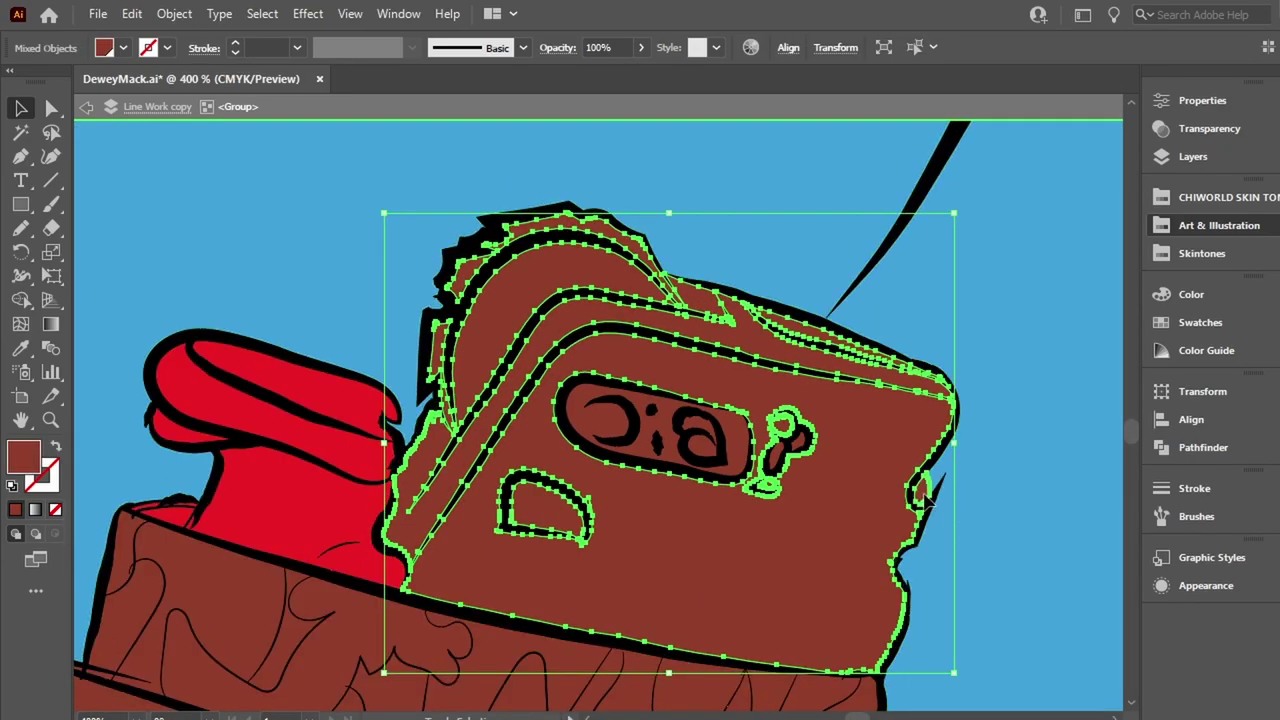
left_click(786, 432, "shift")
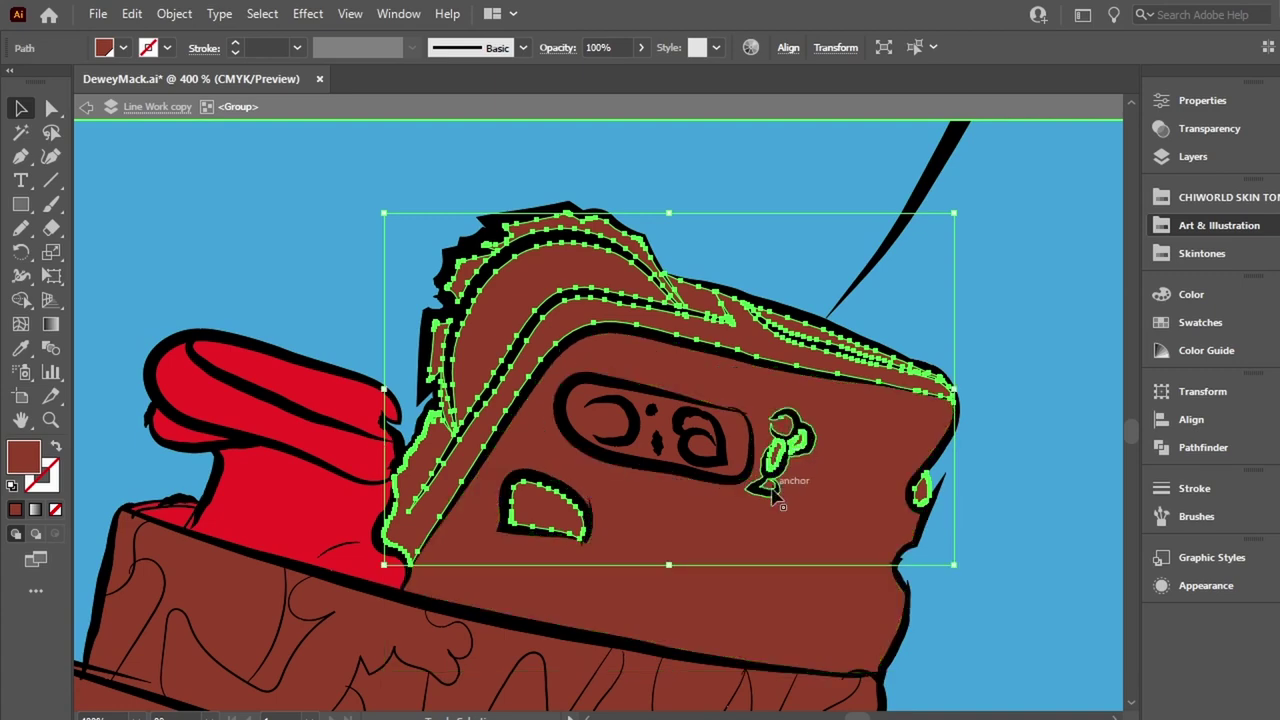
left_click(803, 611, "shift")
key("period")
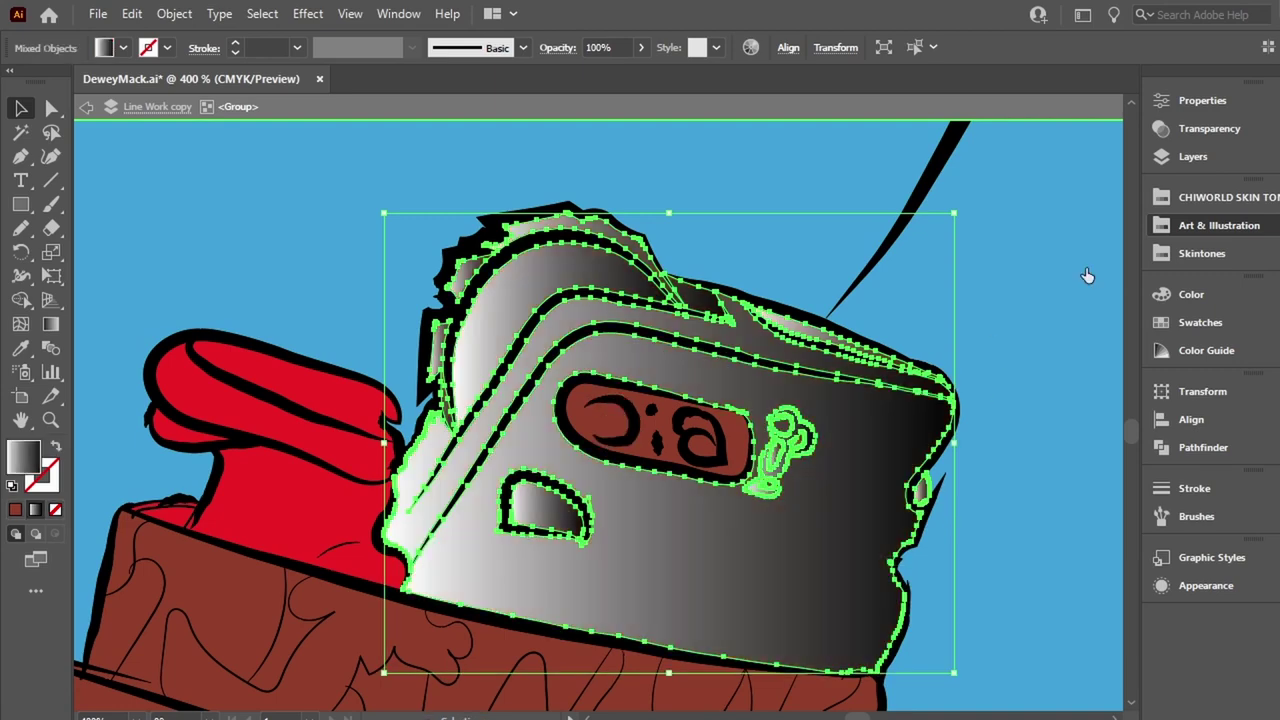
Make the hood's label window yellow, then select the first lighter body patches.
left_click(700, 443)
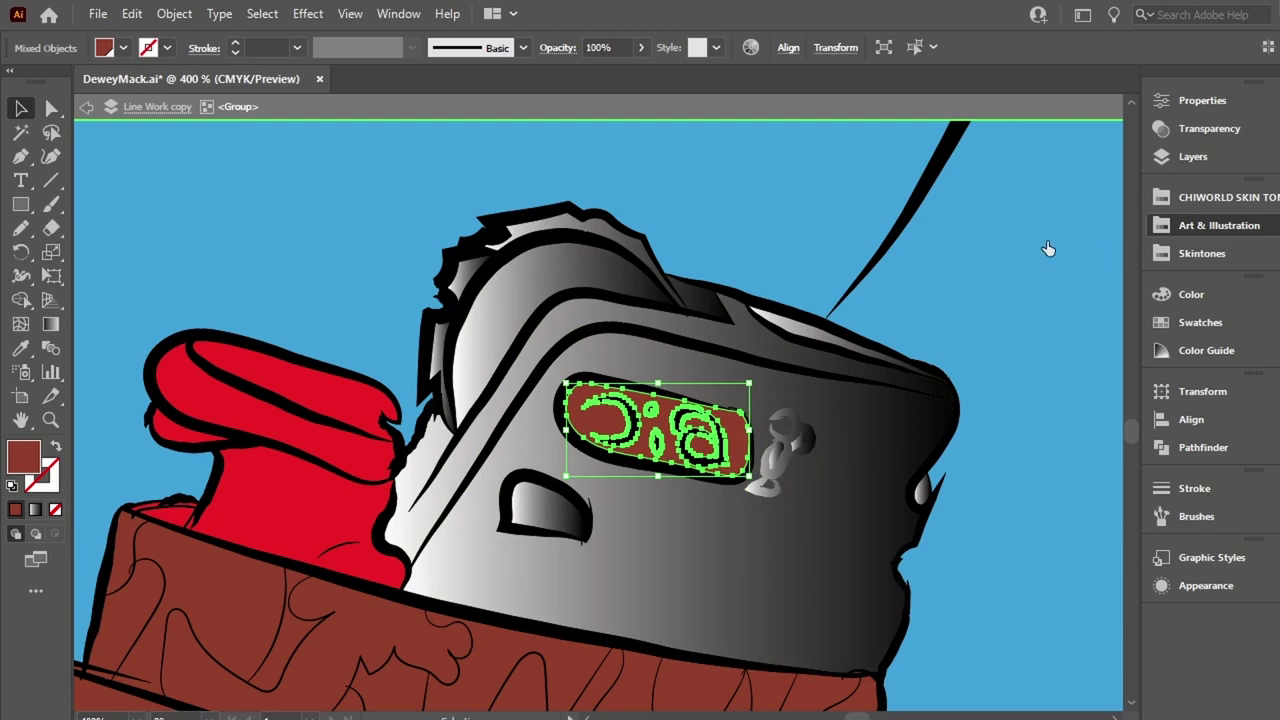
left_click(1023, 514)
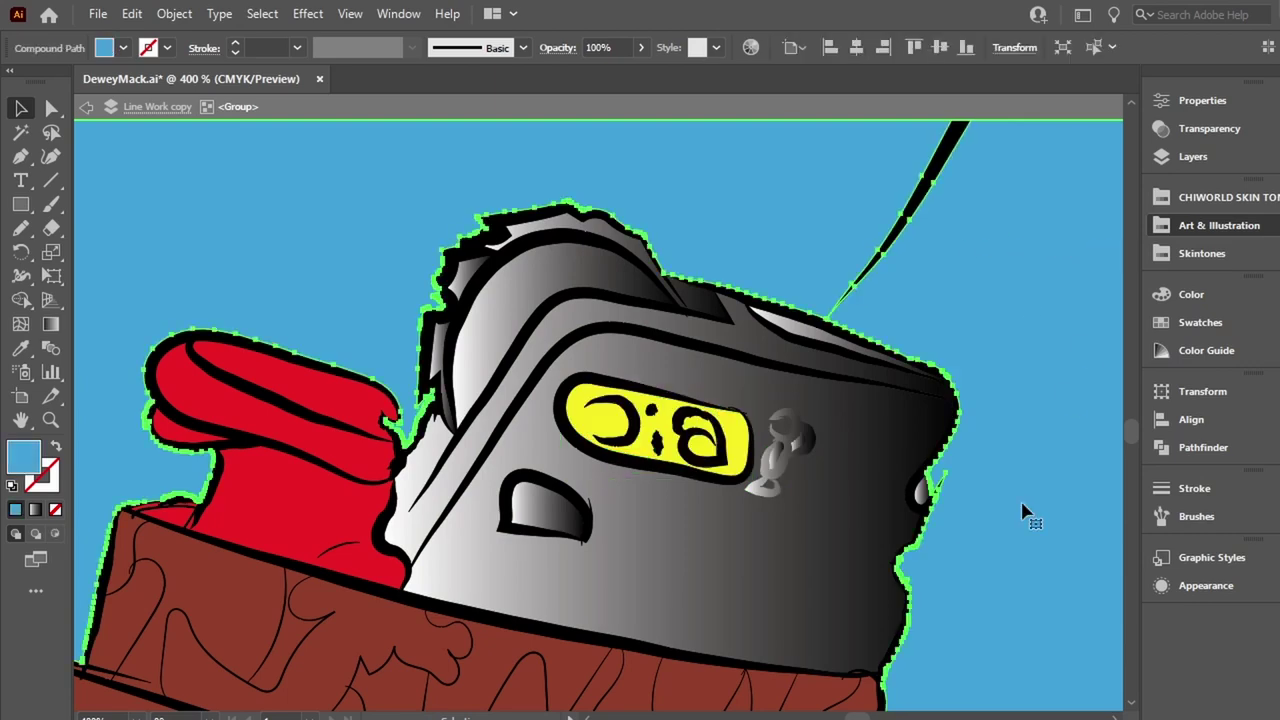
scroll(1023, 514, "down", 5)
left_click(125, 262)
left_click(215, 372, "shift")
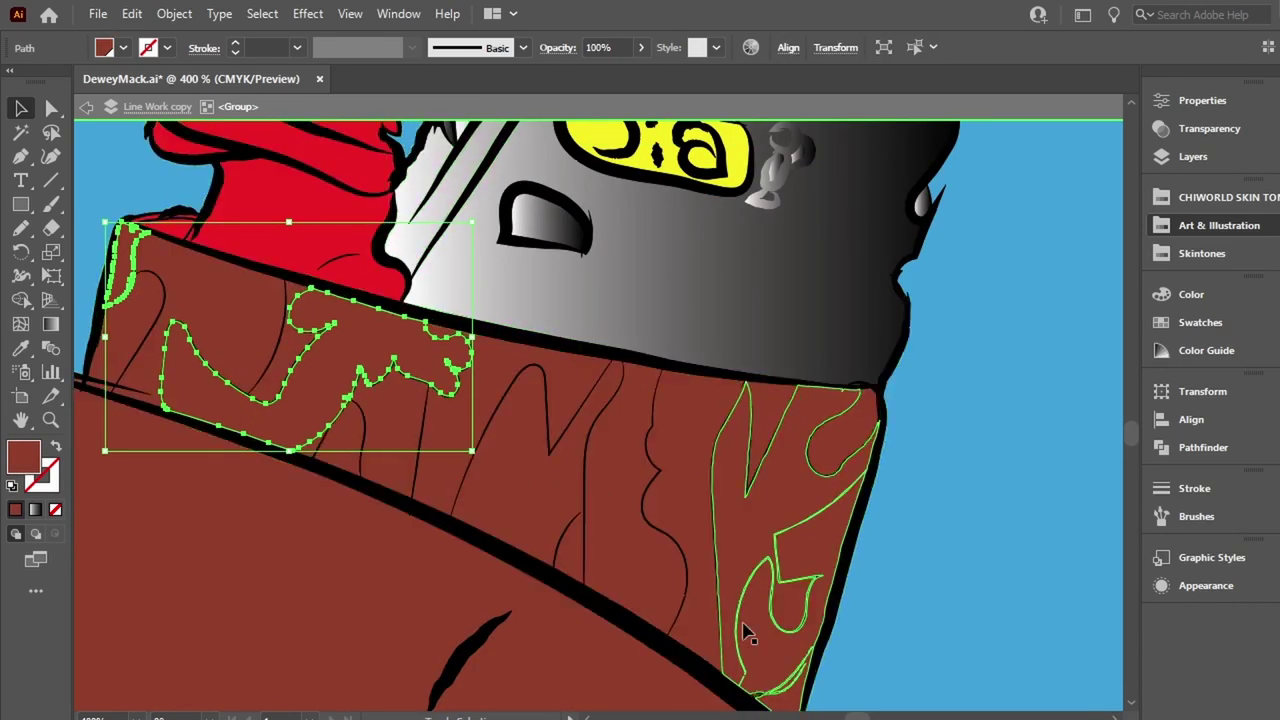
Fill the right, middle and left camo patches on the lighter body green.
left_click(766, 645, "shift")
key("ctrl+3")
left_click(690, 450)
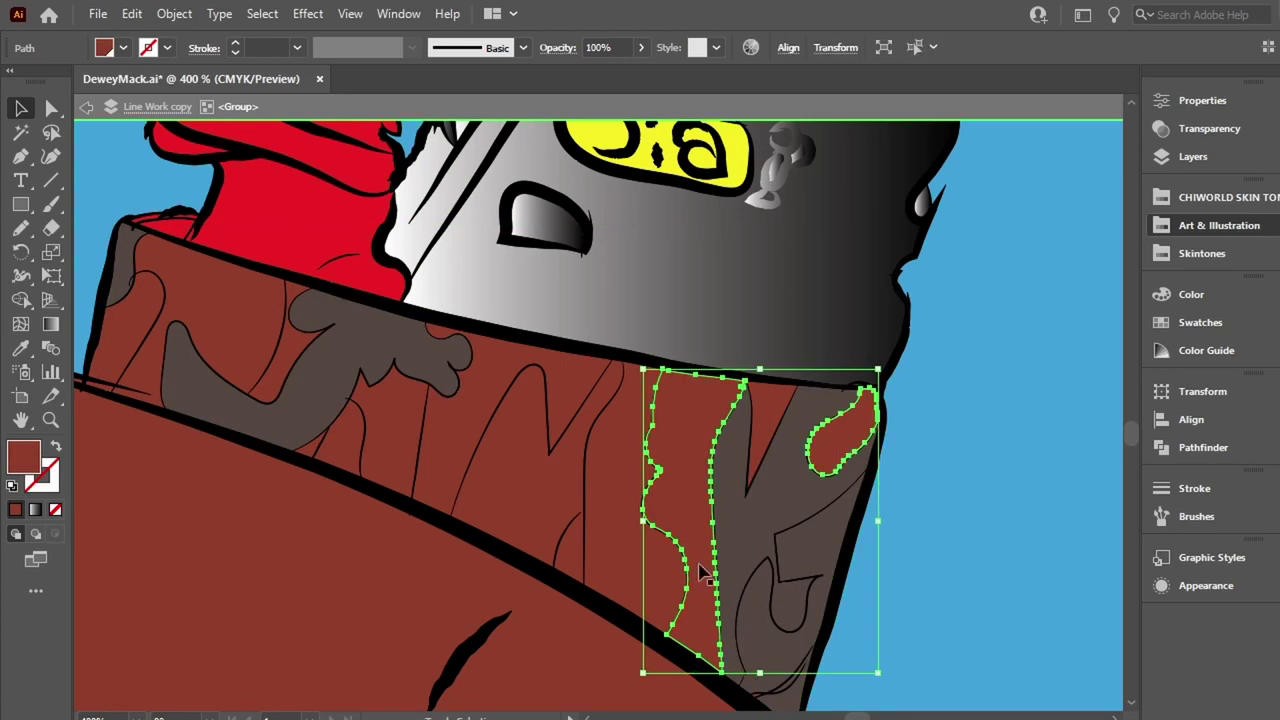
left_click(520, 450, "shift")
left_click(228, 314, "shift")
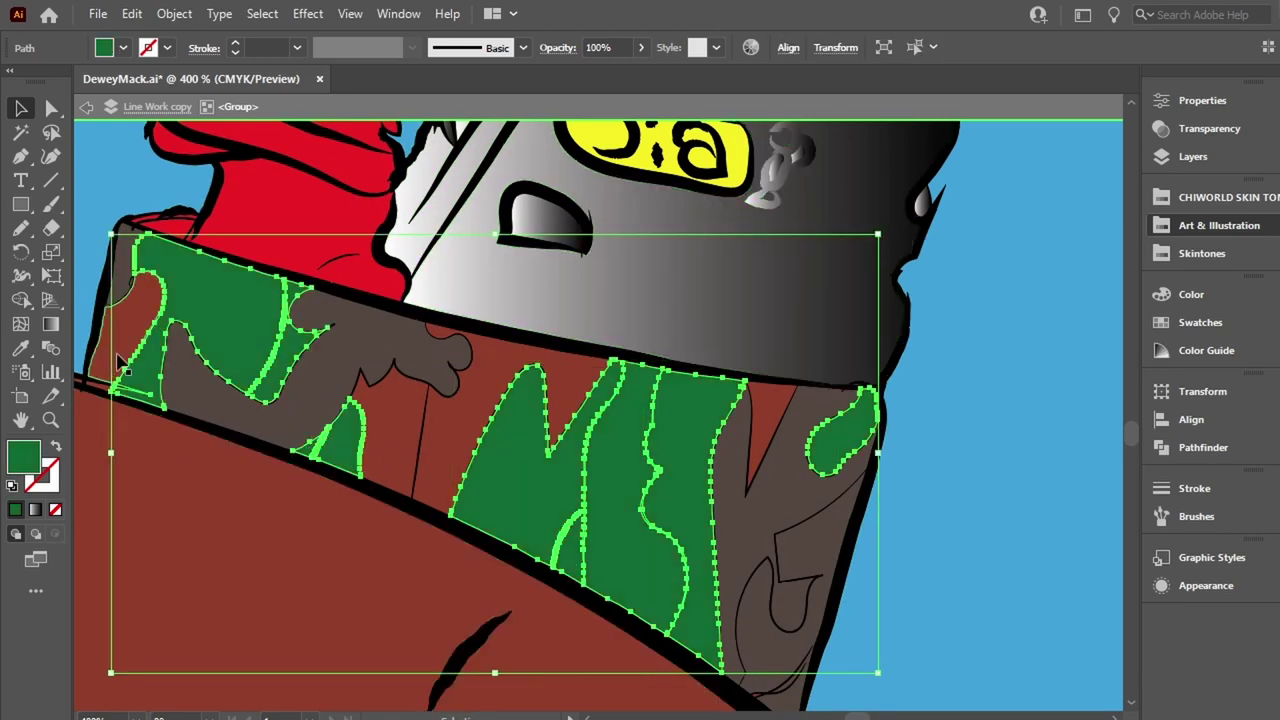
left_click(120, 330)
Select the remaining brown camo patches, then the hand holding the lighter.
left_click(390, 430, "shift")
left_click(312, 455, "shift")
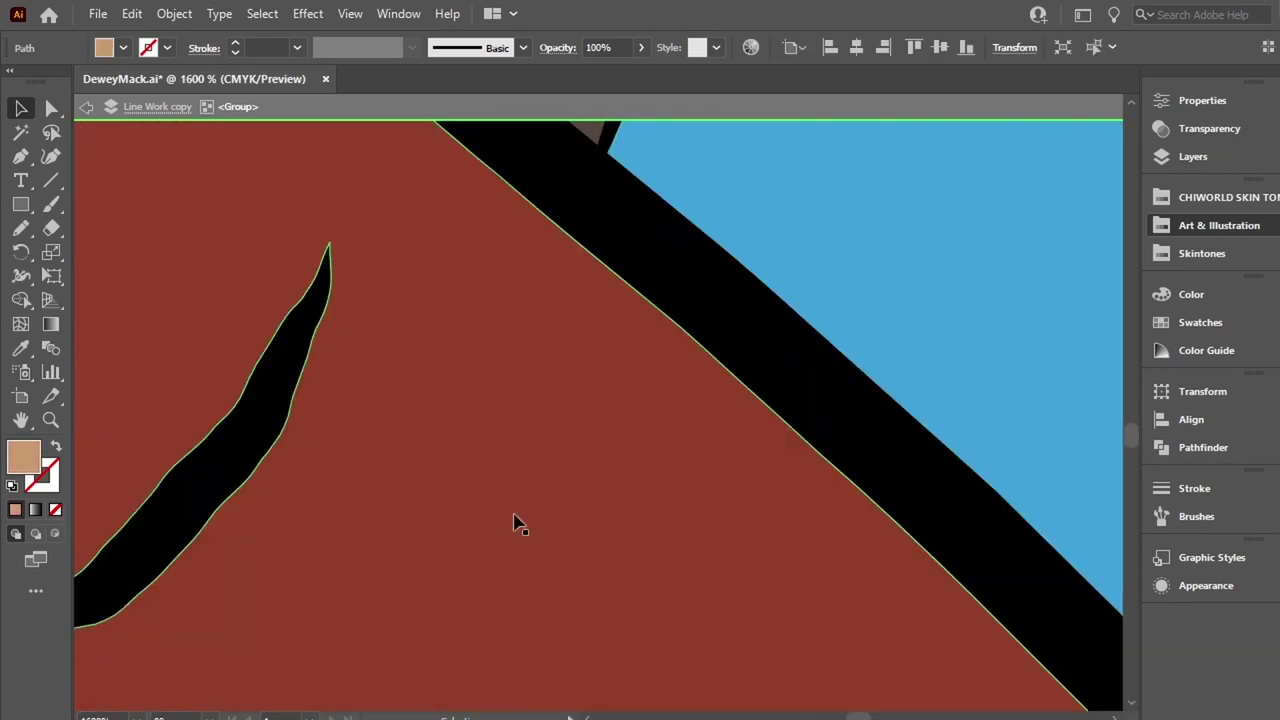
left_click(568, 468)
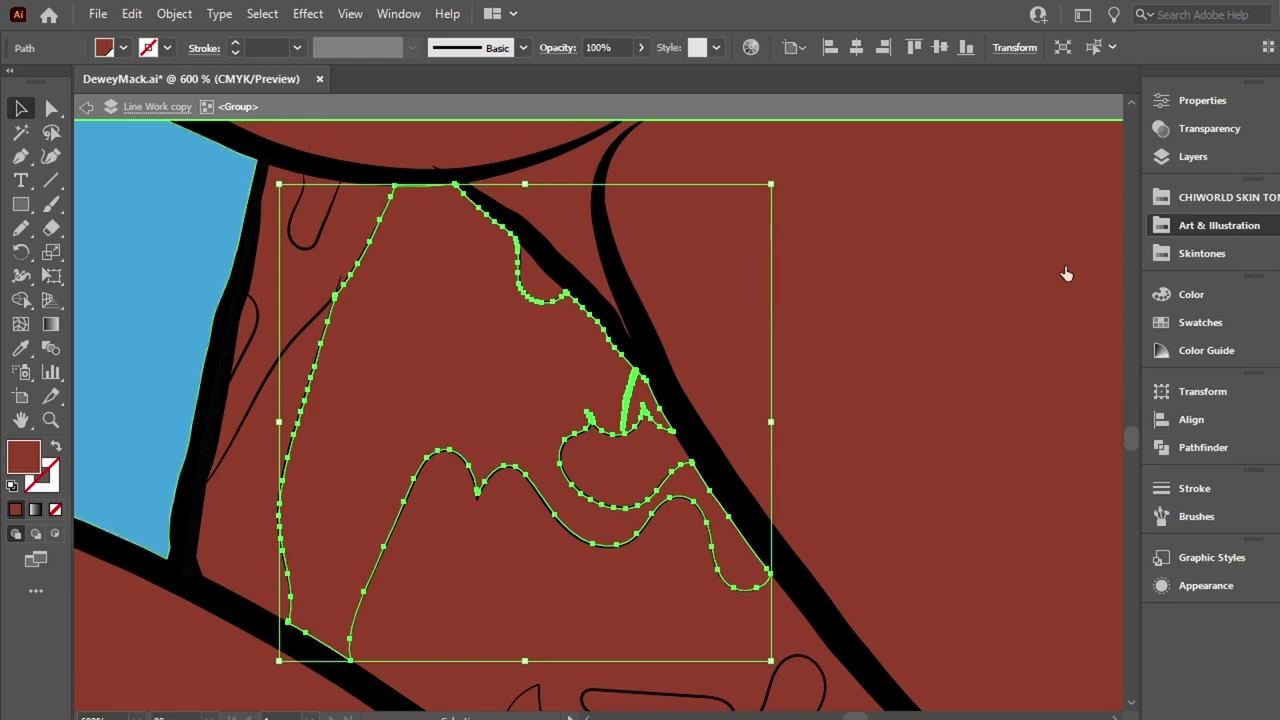
left_click(210, 278, "shift")
scroll(449, 517, "down", 5)
scroll(297, 305, "up", 5)
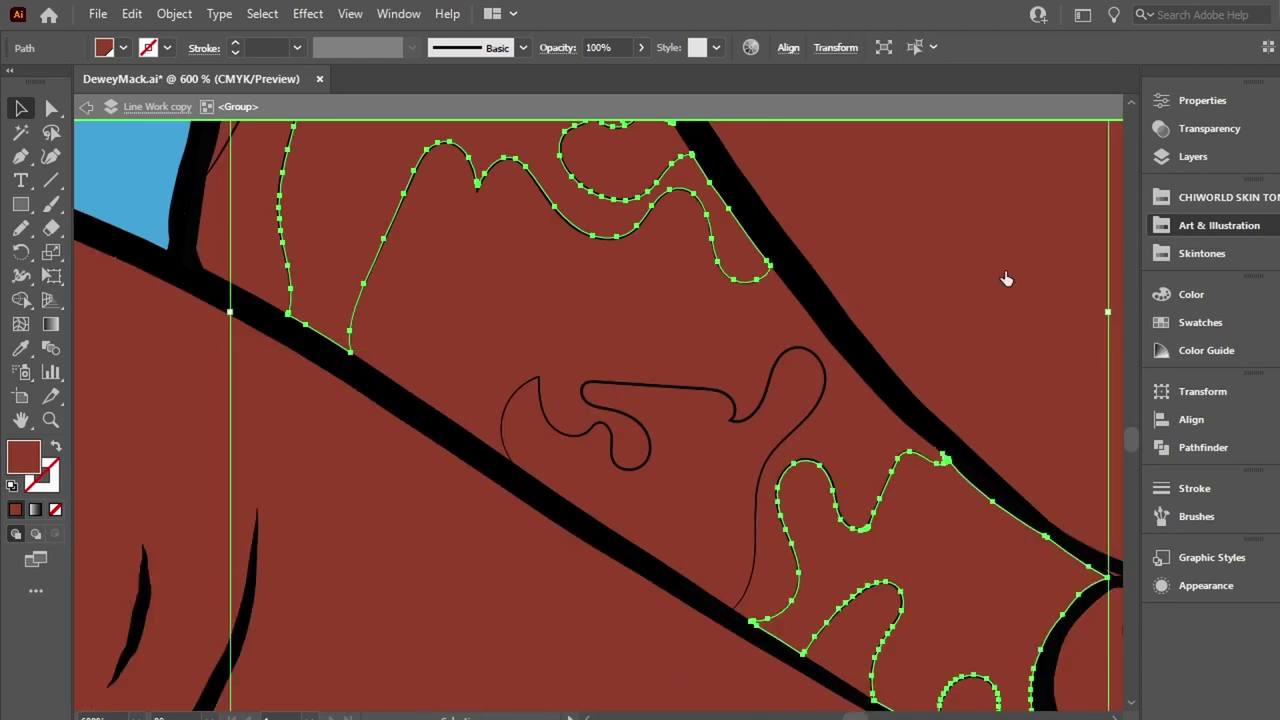
scroll(309, 294, "up", 5)
left_click(309, 294, "shift")
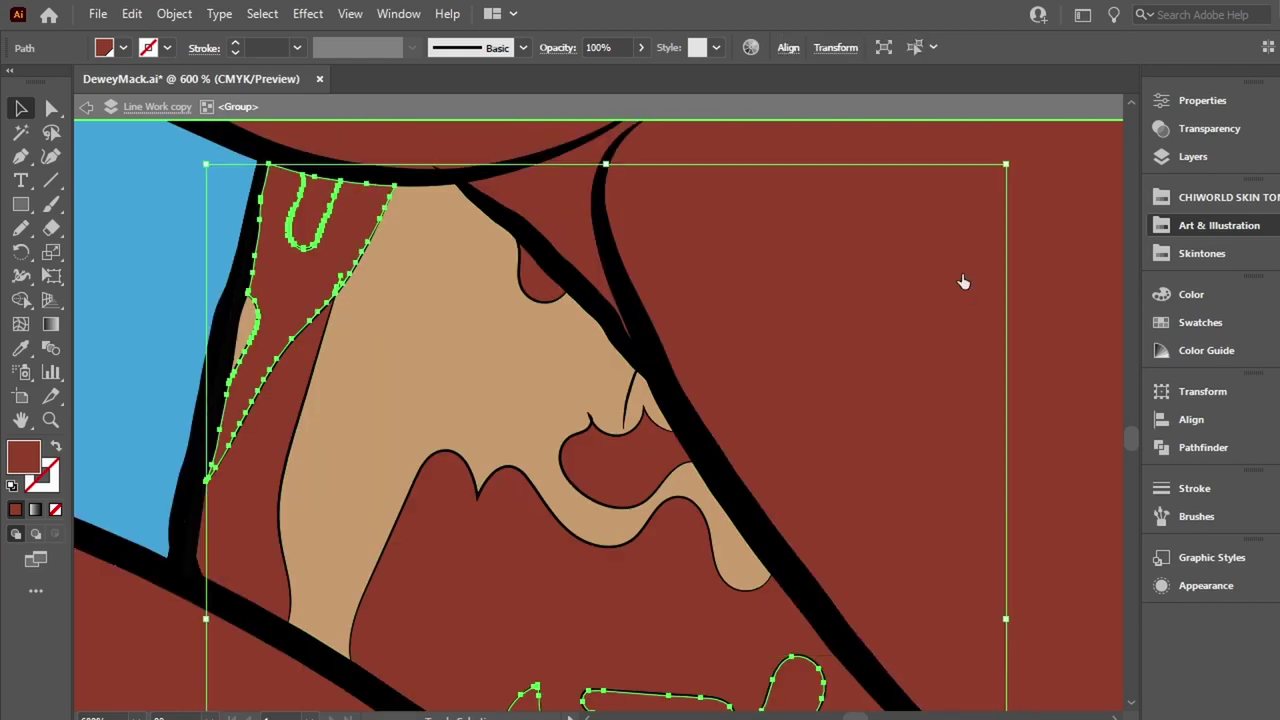
scroll(900, 350, "down", 3)
left_click(243, 323, "shift")
scroll(500, 450, "down", 4)
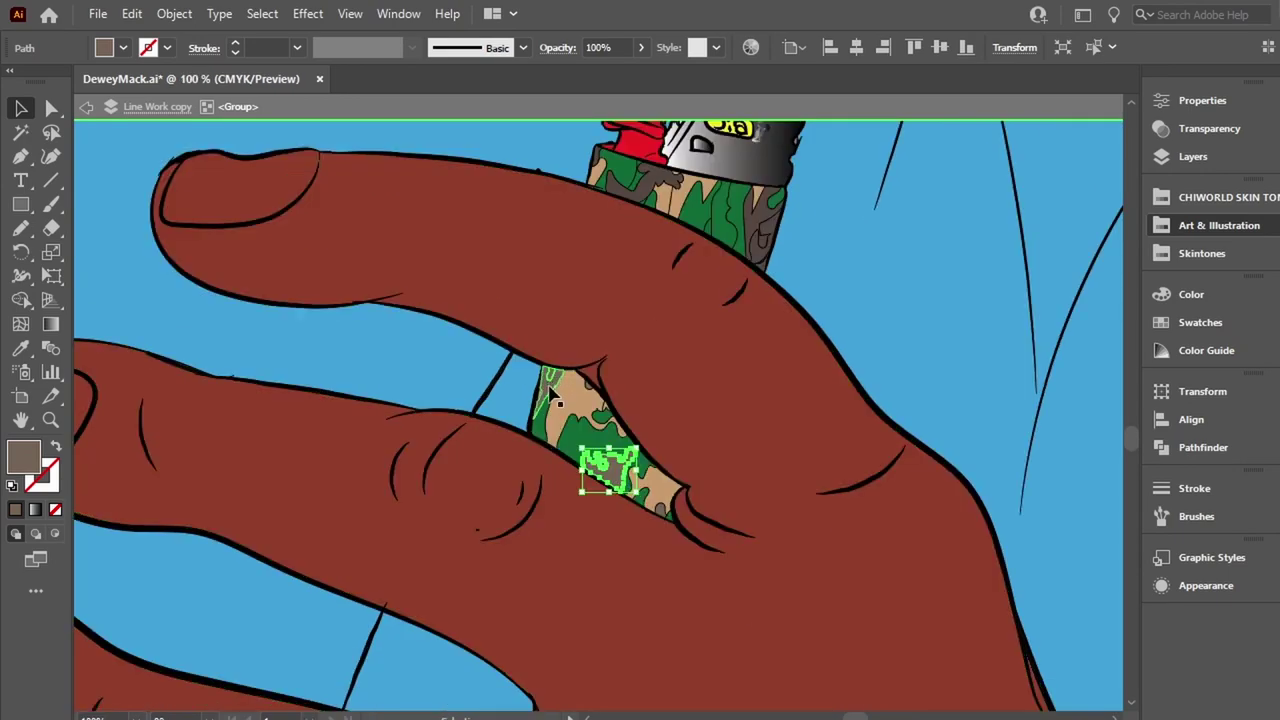
left_click(806, 432)
scroll(808, 448, "down", 3)
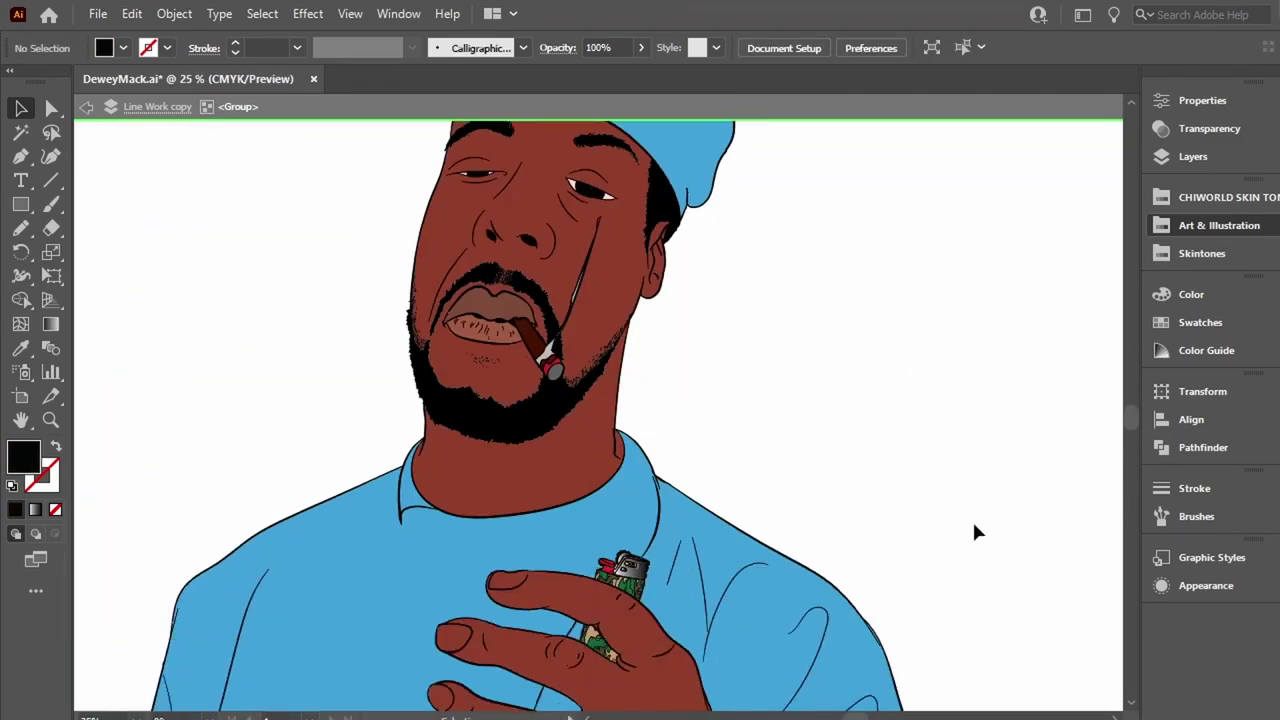
Inside the figure group, eyedropper the dark blue onto the sleeve cuff.
left_click(1196, 160)
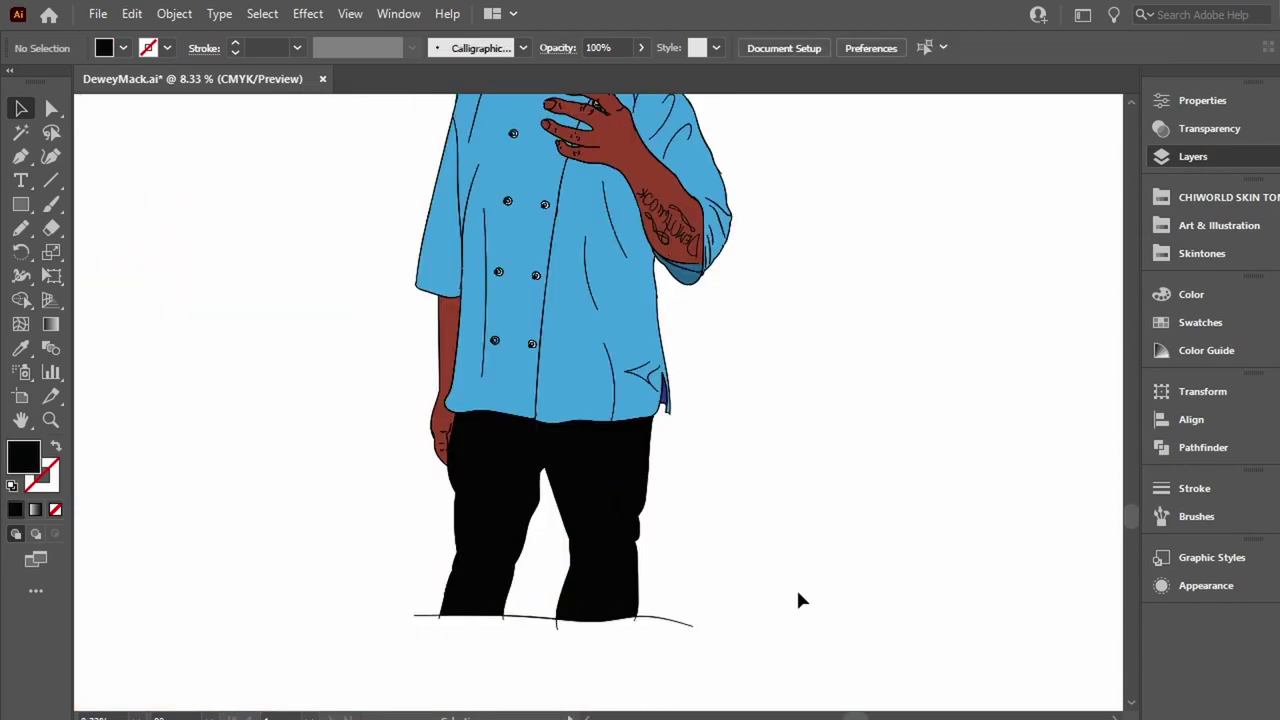
scroll(797, 597, "up", 3)
left_click(690, 444)
double_click(690, 444)
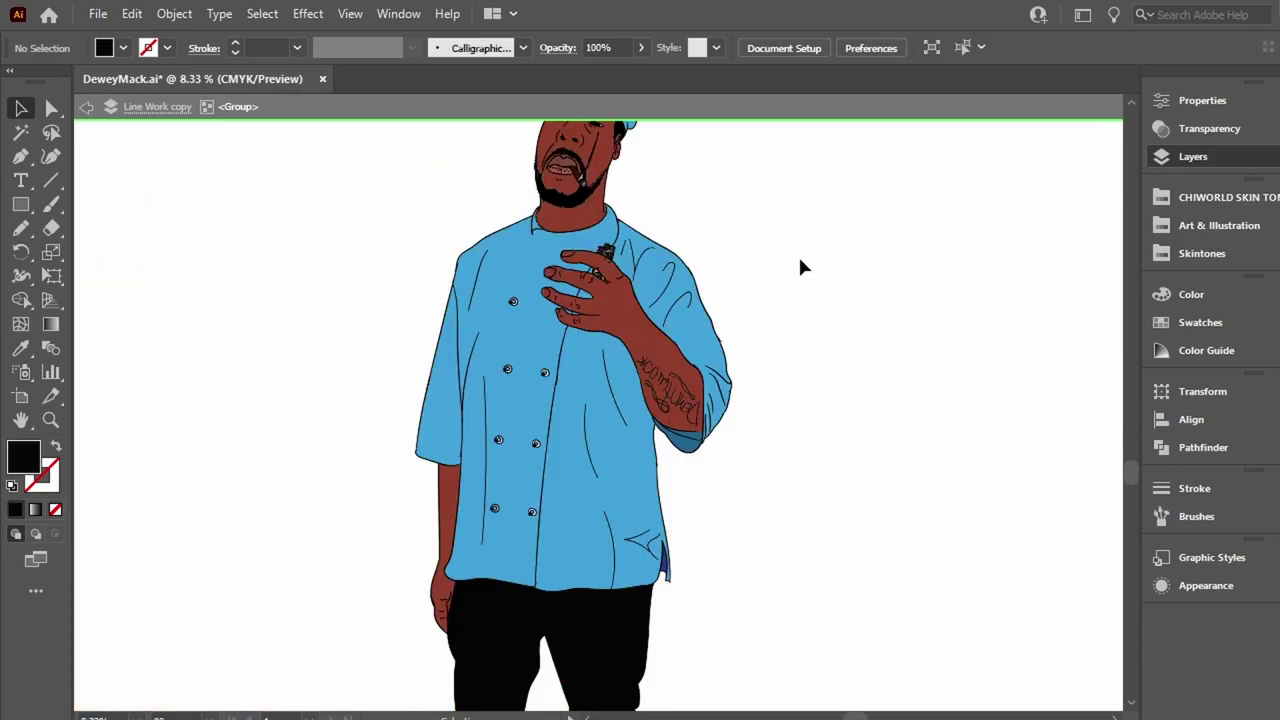
left_click(688, 442)
key("i")
left_click(663, 562)
scroll(733, 508, "up", 3)
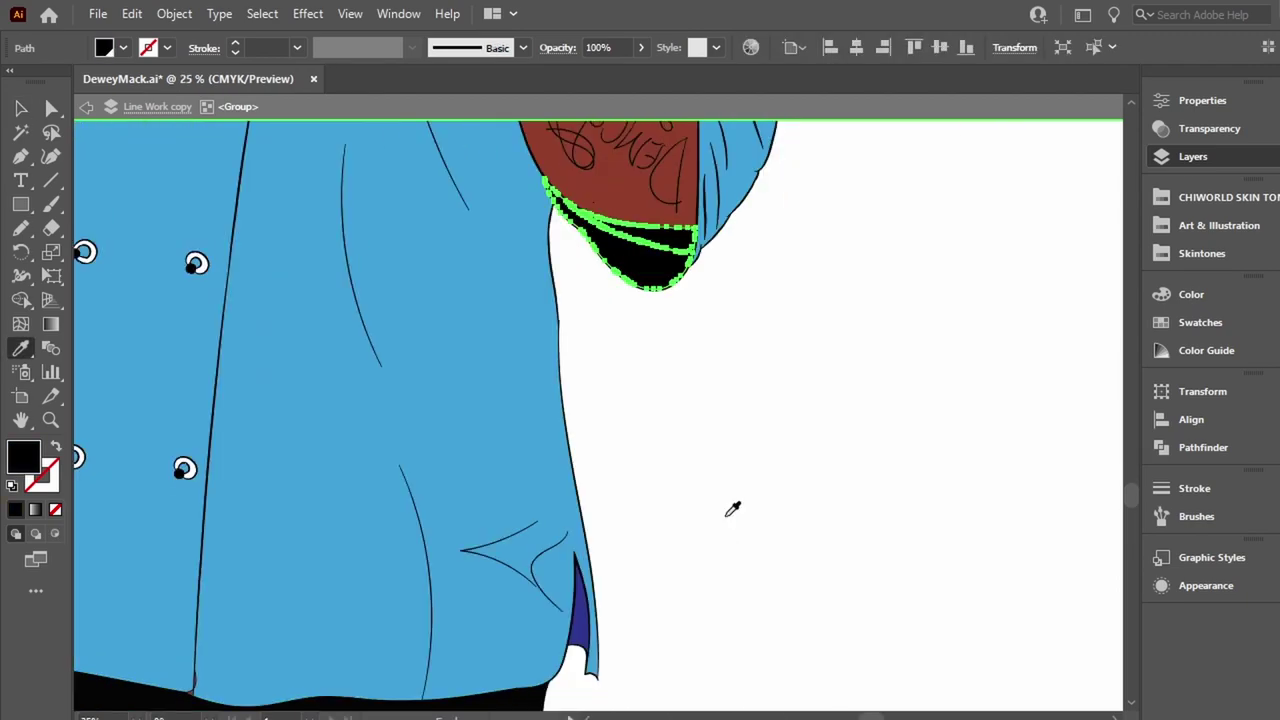
left_click(583, 635)
key("v")
left_click(730, 505)
Exit group isolation mode and save the portrait with Ctrl+S.
scroll(731, 509, "down", 2)
scroll(728, 511, "down", 2)
scroll(728, 511, "up", 3)
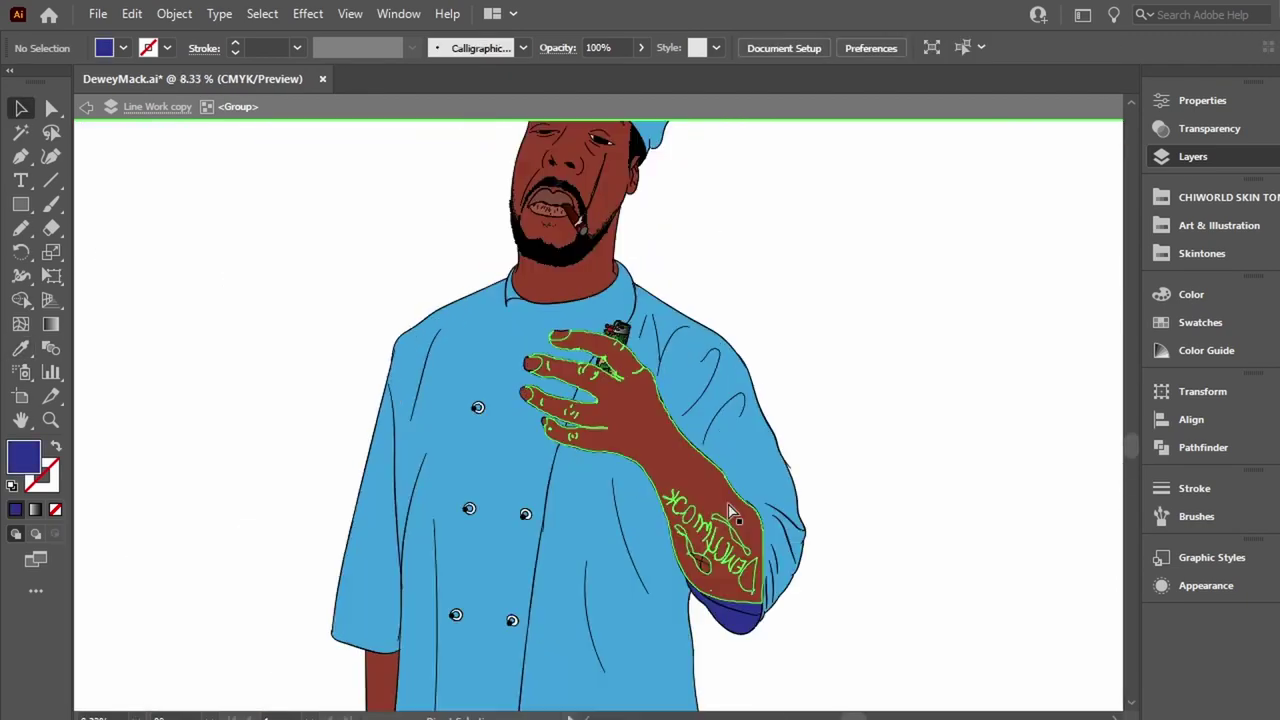
scroll(730, 510, "up", 2)
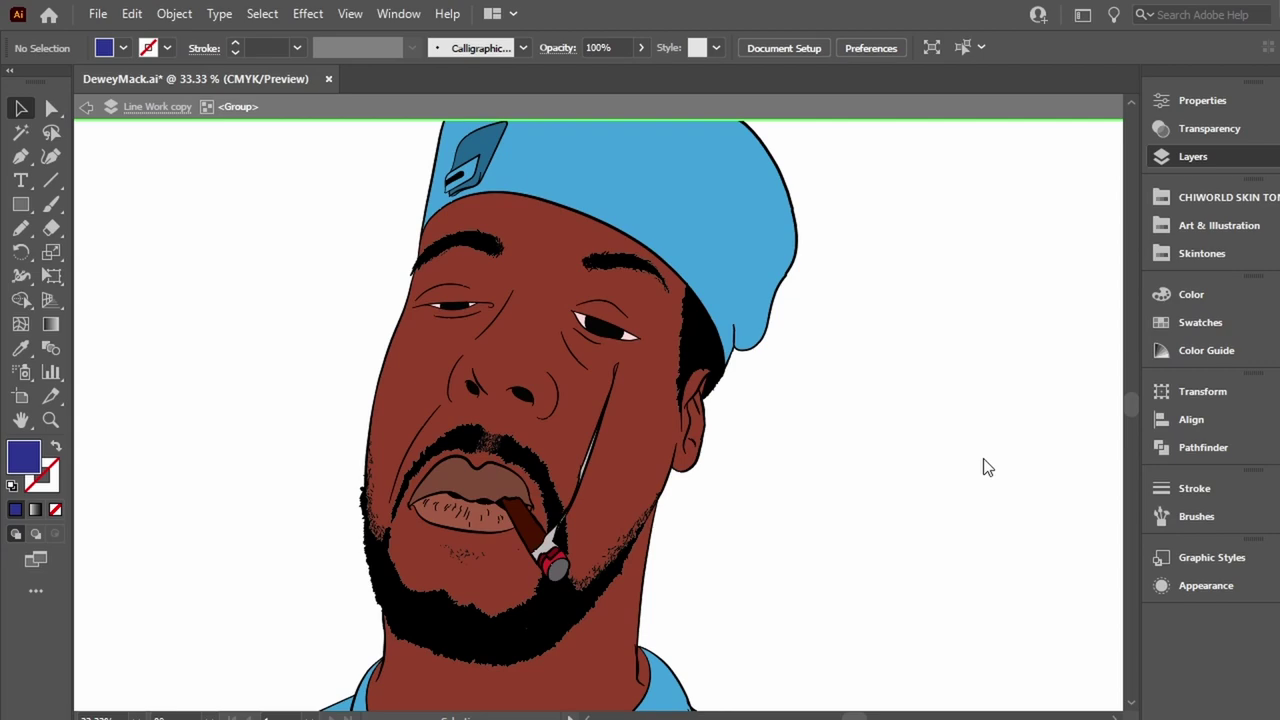
left_click(87, 107)
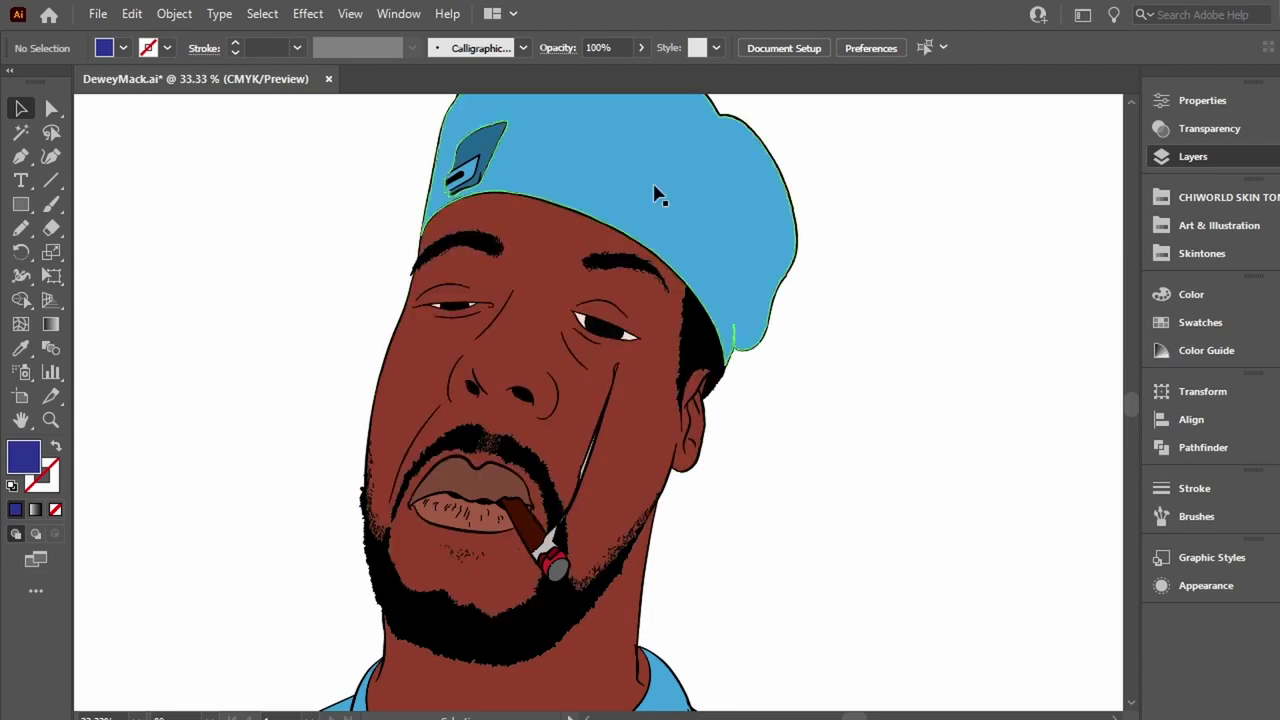
key("ctrl+s")
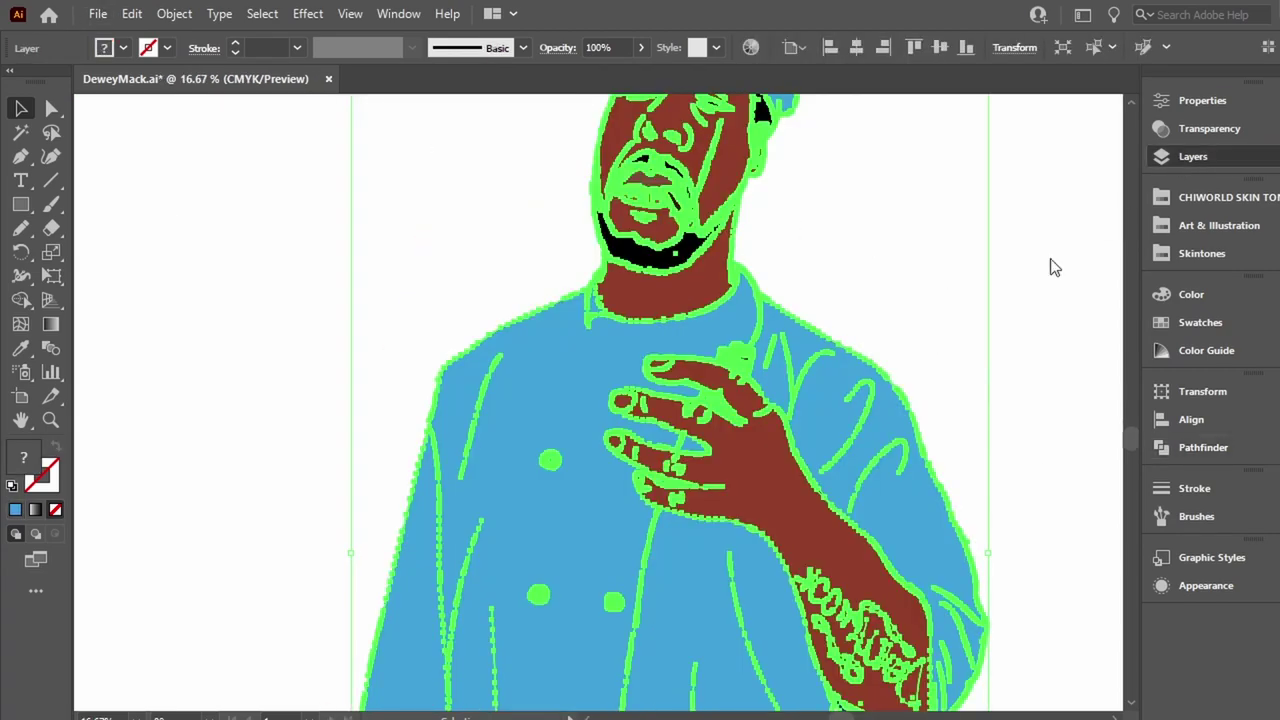
left_click(297, 391)
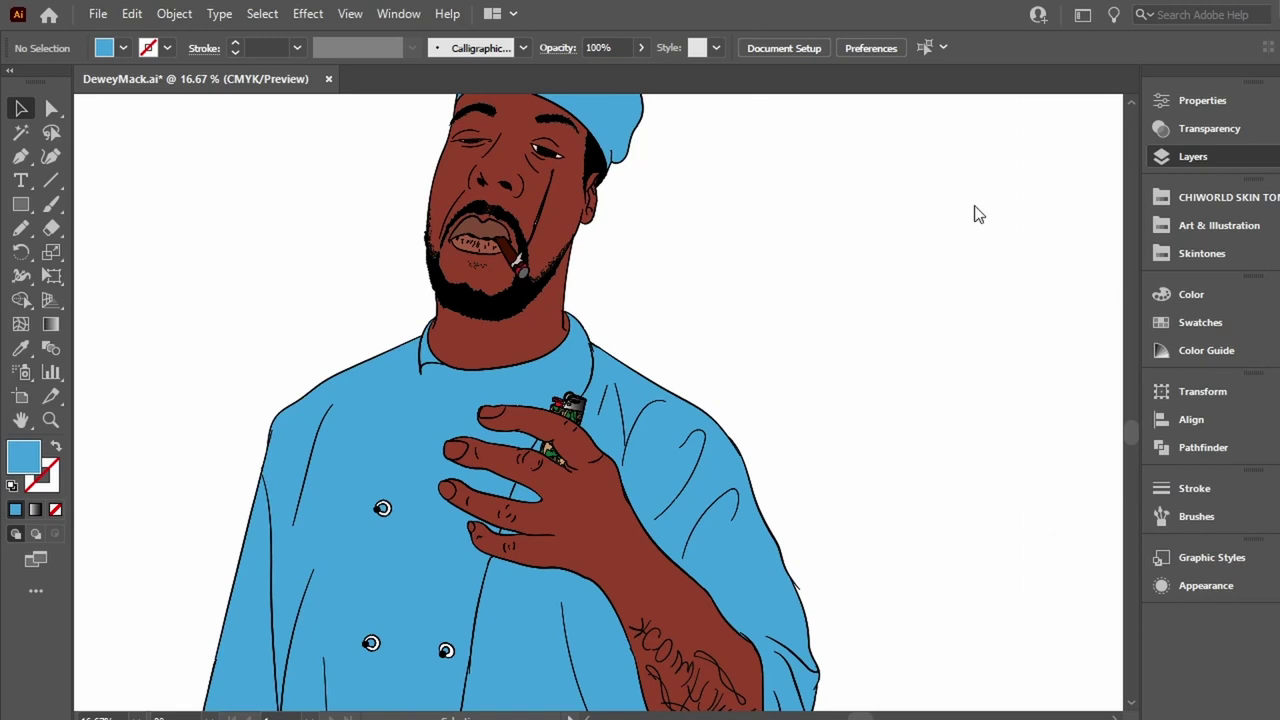
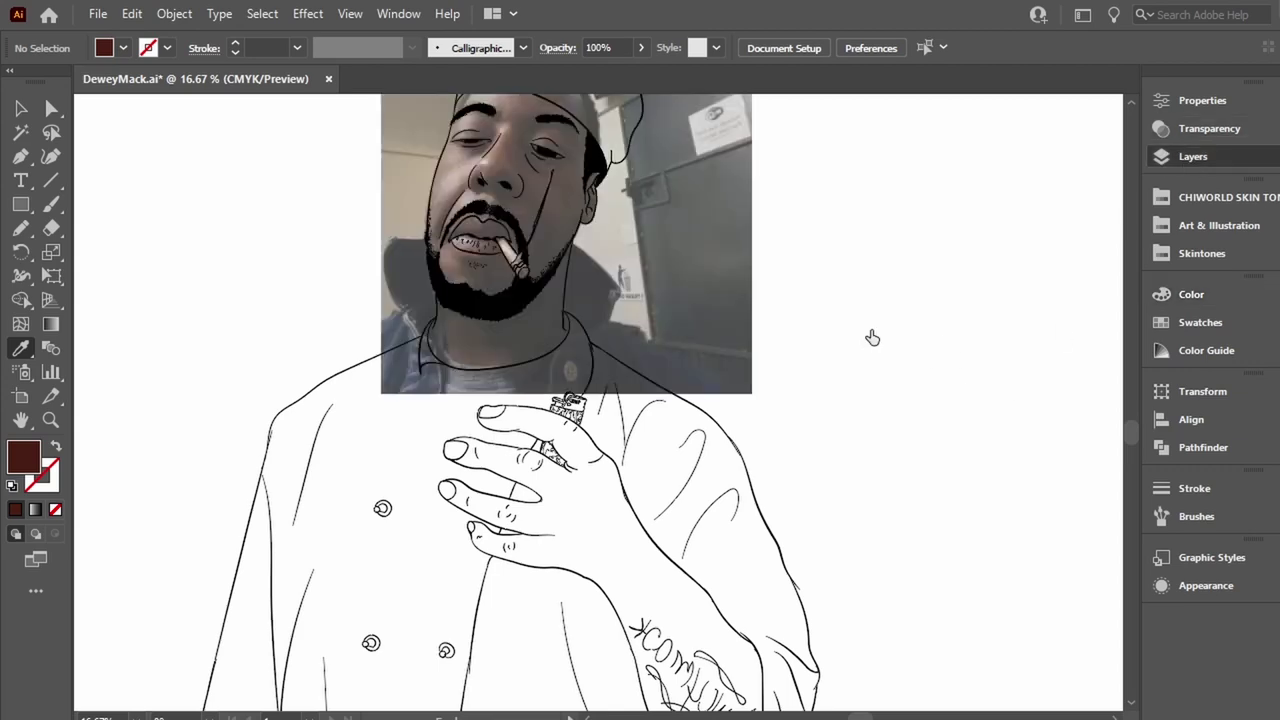
With the Pencil, draw a closed dark-red shading shape around the nose and nostrils.
scroll(534, 234, "up", 2)
scroll(534, 234, "up", 2)
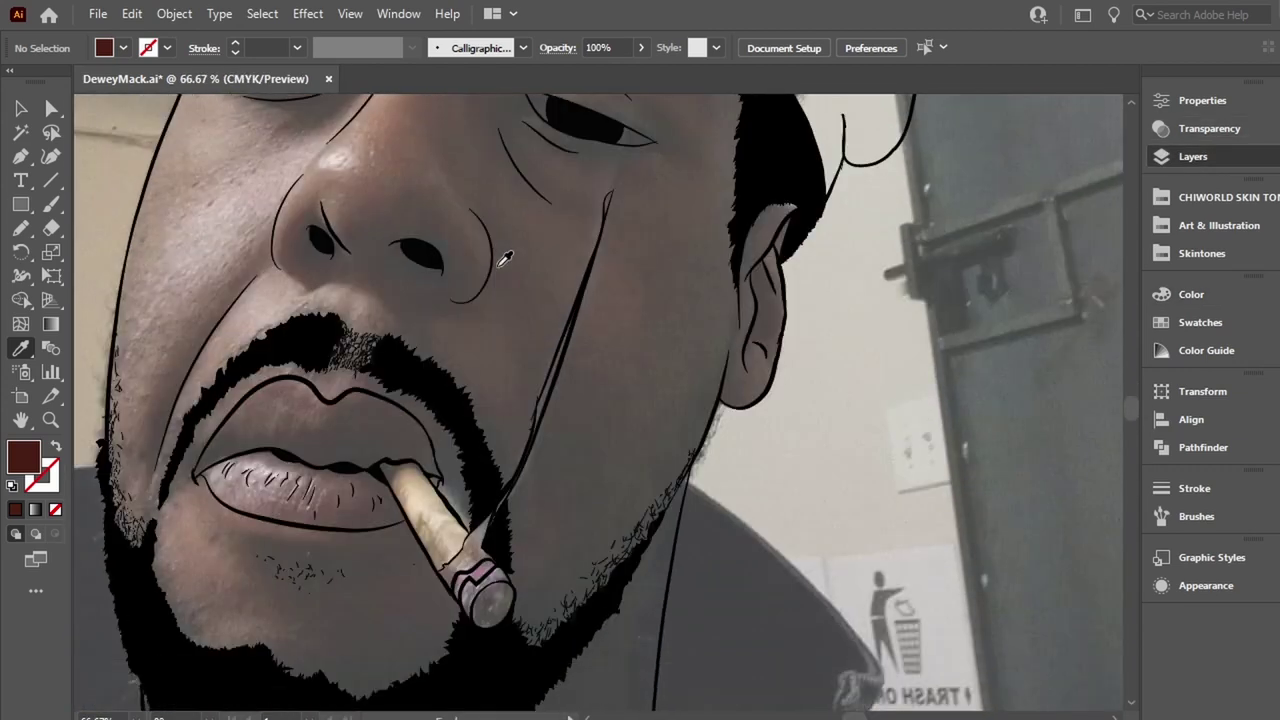
left_click(20, 230)
scroll(313, 283, "up", 1)
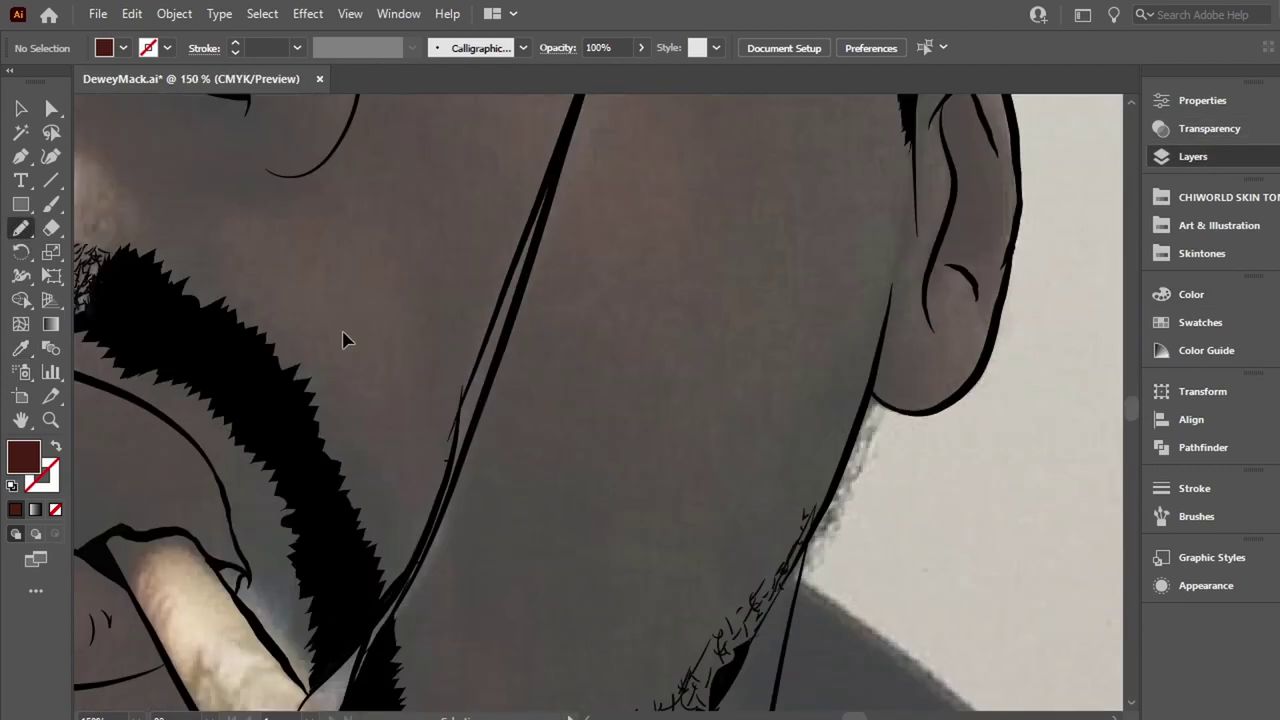
scroll(343, 337, "up", 1)
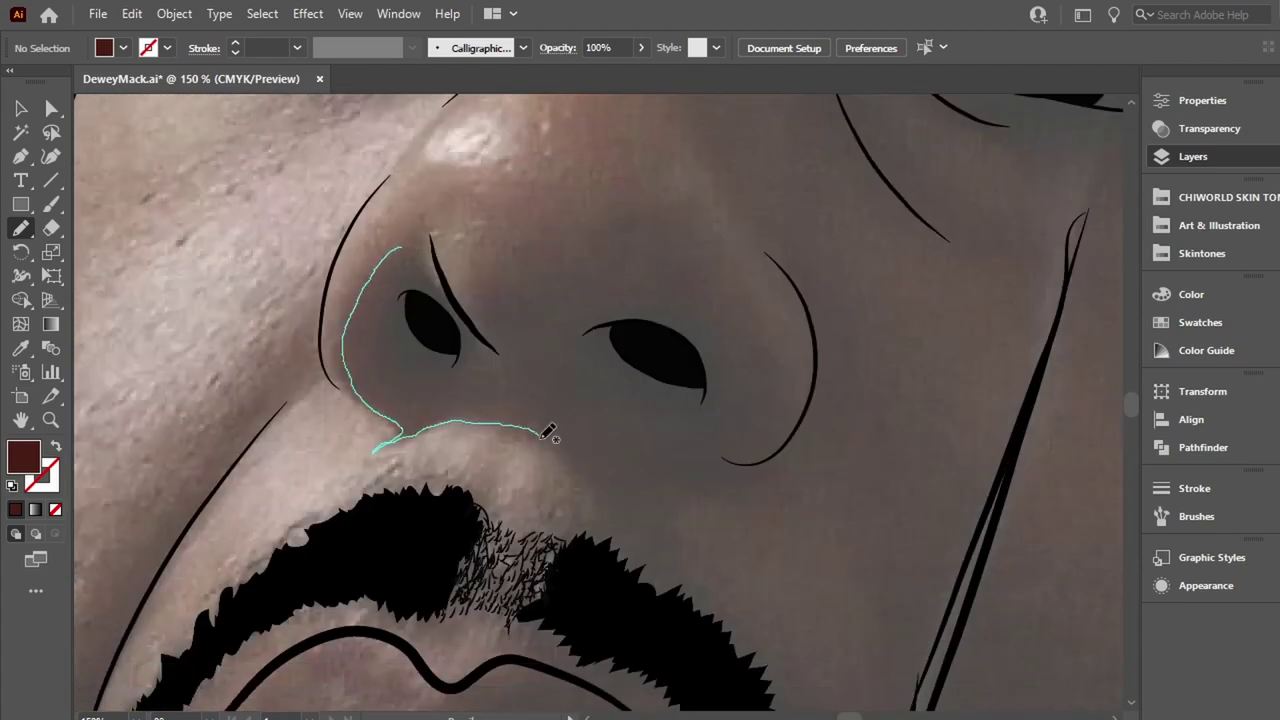
left_click_drag(644, 536, 764, 468)
left_click_drag(785, 414, 657, 240)
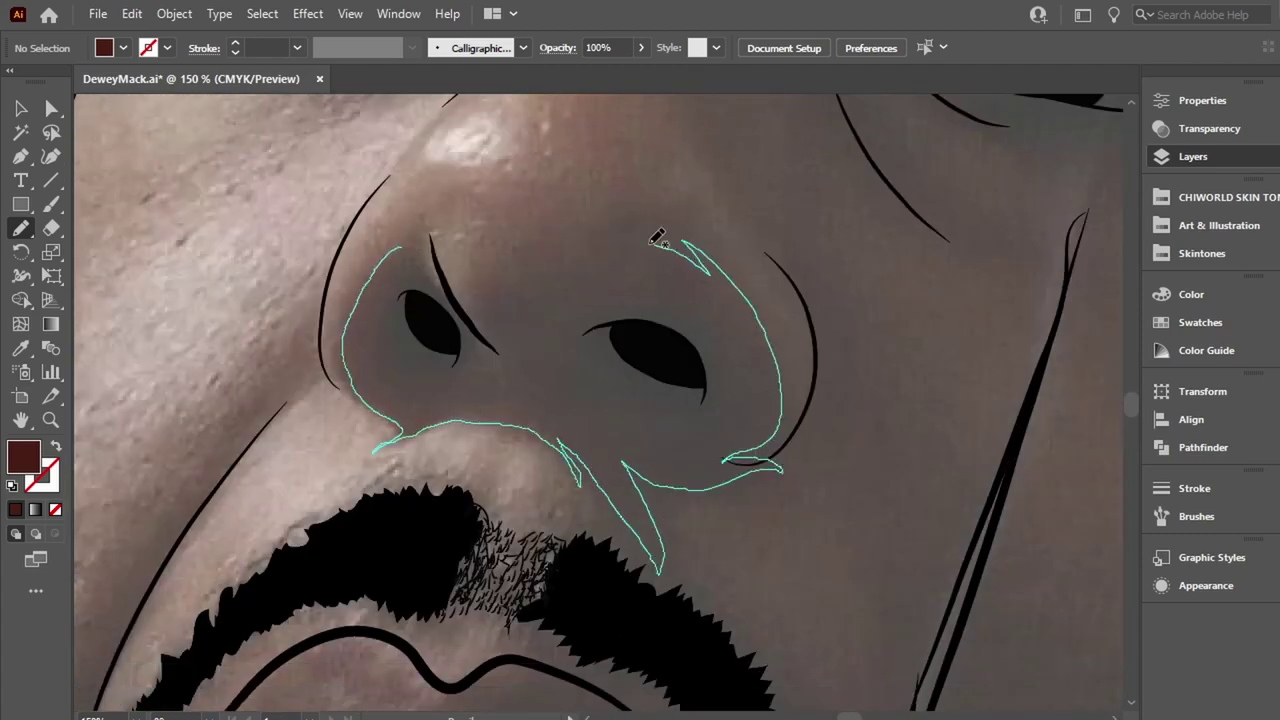
left_click_drag(407, 217, 405, 222)
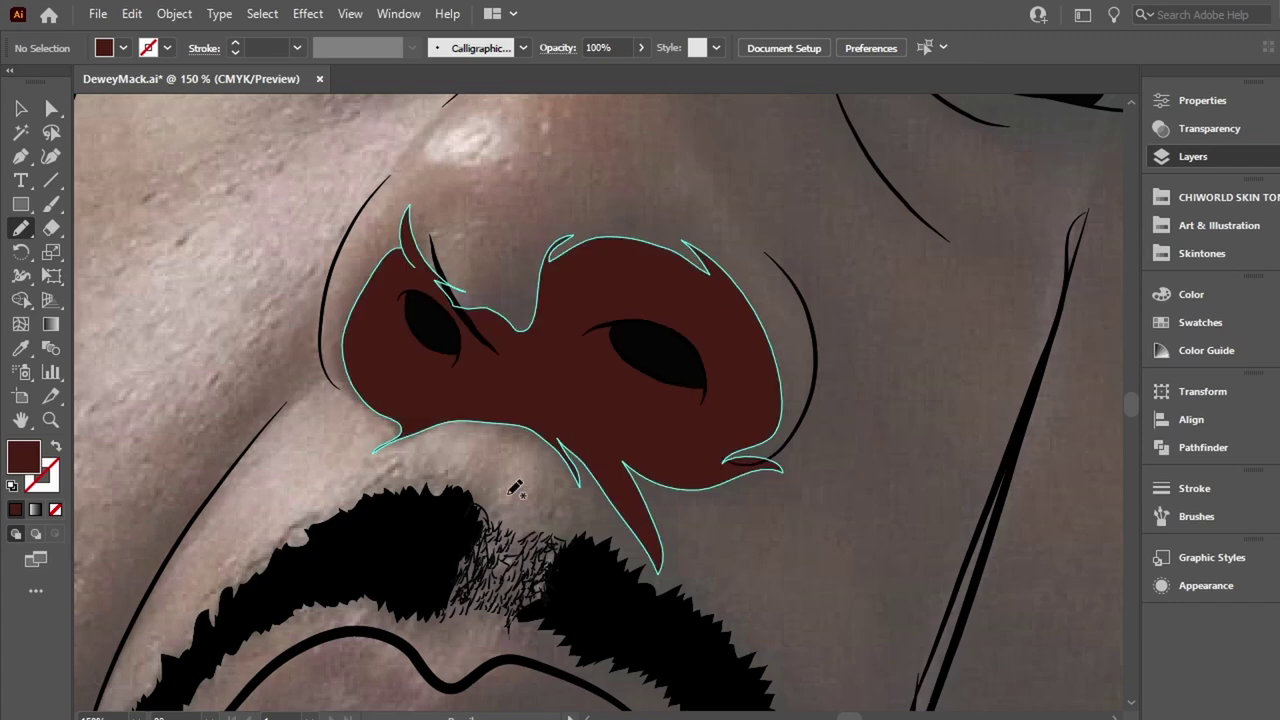
Add dark-red shading along the cheek beside the mouth and at the lip corner.
scroll(405, 222, "down", 5)
mouse_move(375, 122)
left_mouse_down()
mouse_move(327, 210)
mouse_move(372, 126)
left_mouse_up()
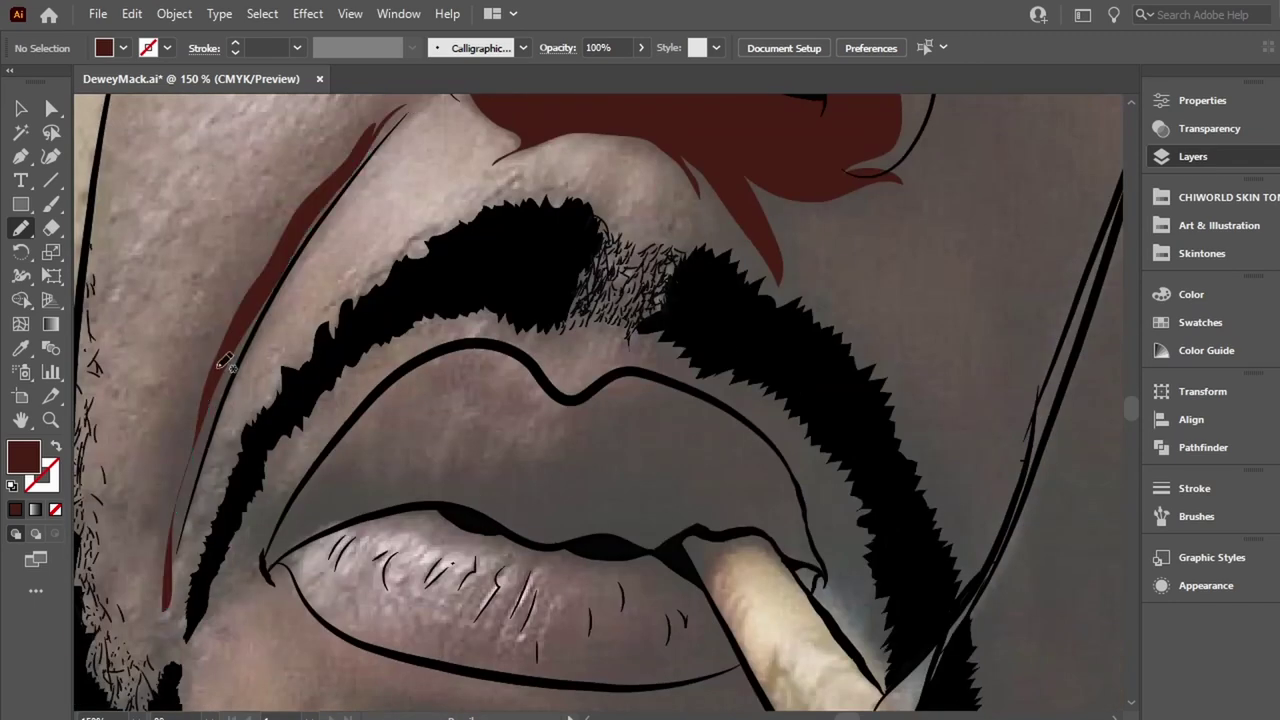
mouse_move(225, 362)
left_mouse_down()
mouse_move(205, 542)
mouse_move(300, 285)
left_mouse_up()
left_click_drag(206, 453, 205, 415)
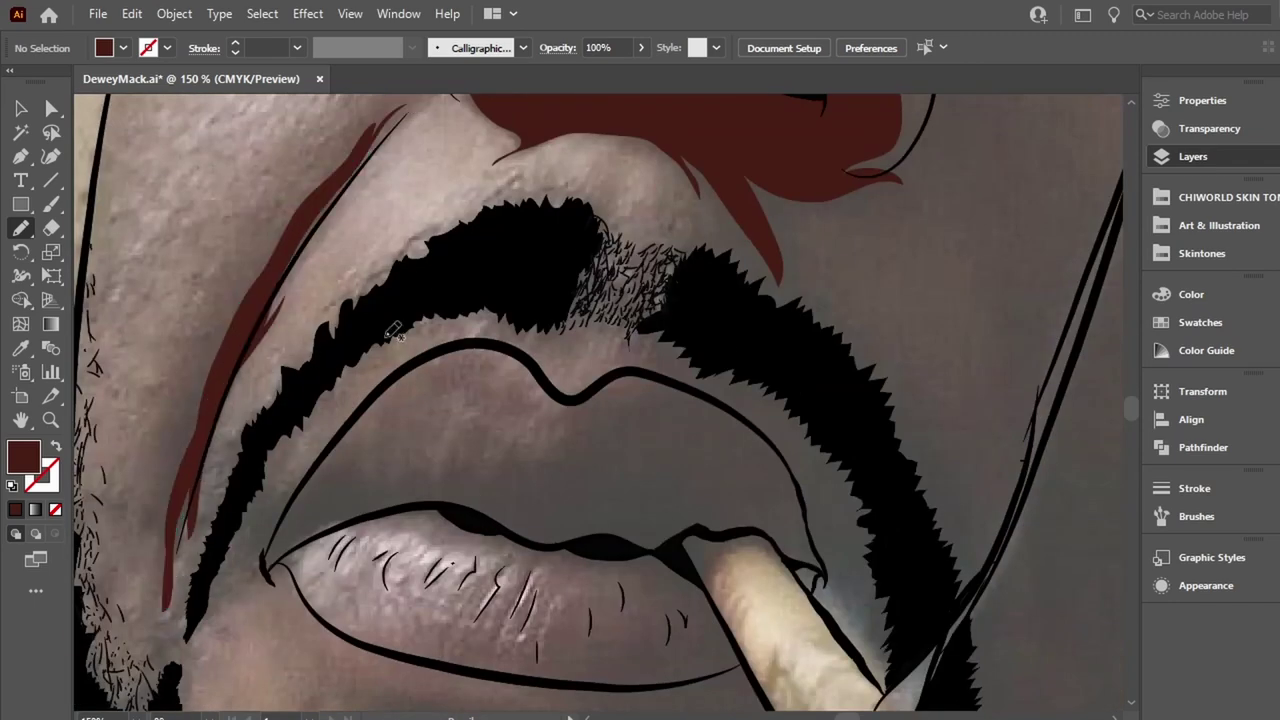
left_click_drag(323, 486, 285, 495)
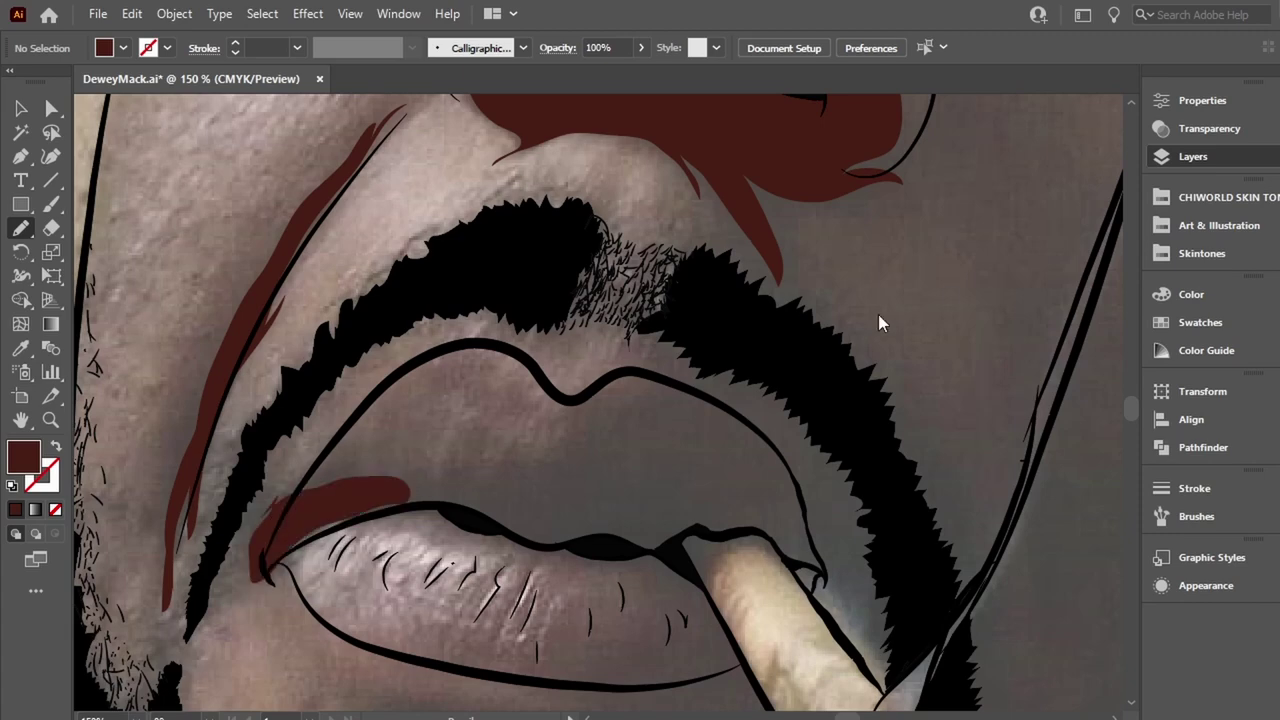
key("ctrl+minus")
key("ctrl+minus")
key("ctrl+minus")
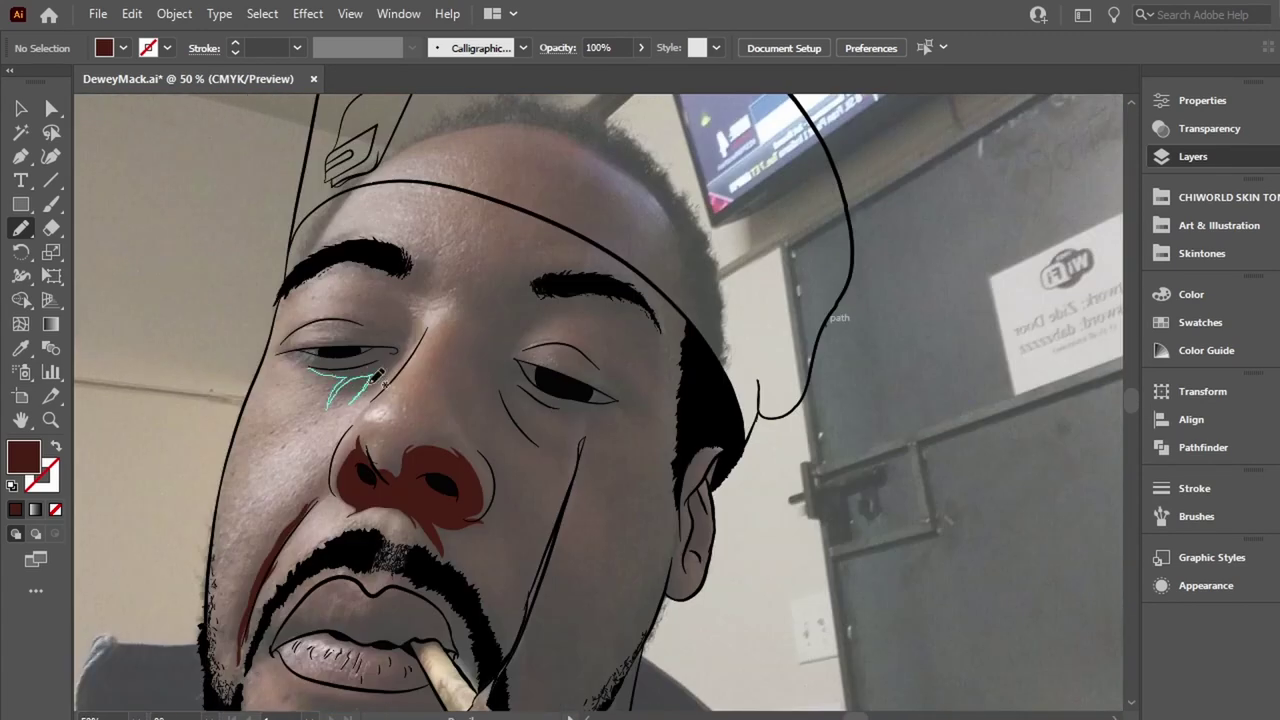
Shade under the left eye in dark red and thicken its upper eyelid in black.
mouse_move(379, 376)
left_mouse_down()
mouse_move(378, 337)
mouse_move(368, 345)
left_mouse_up()
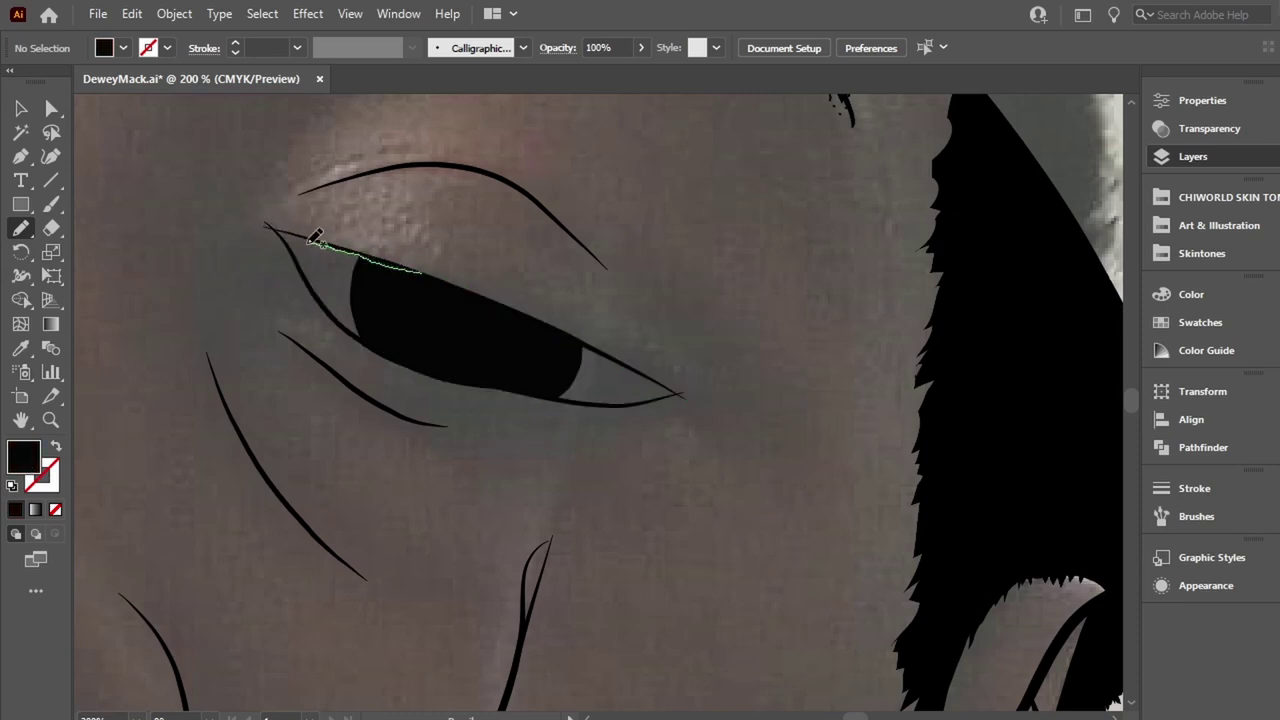
left_click_drag(287, 229, 322, 236)
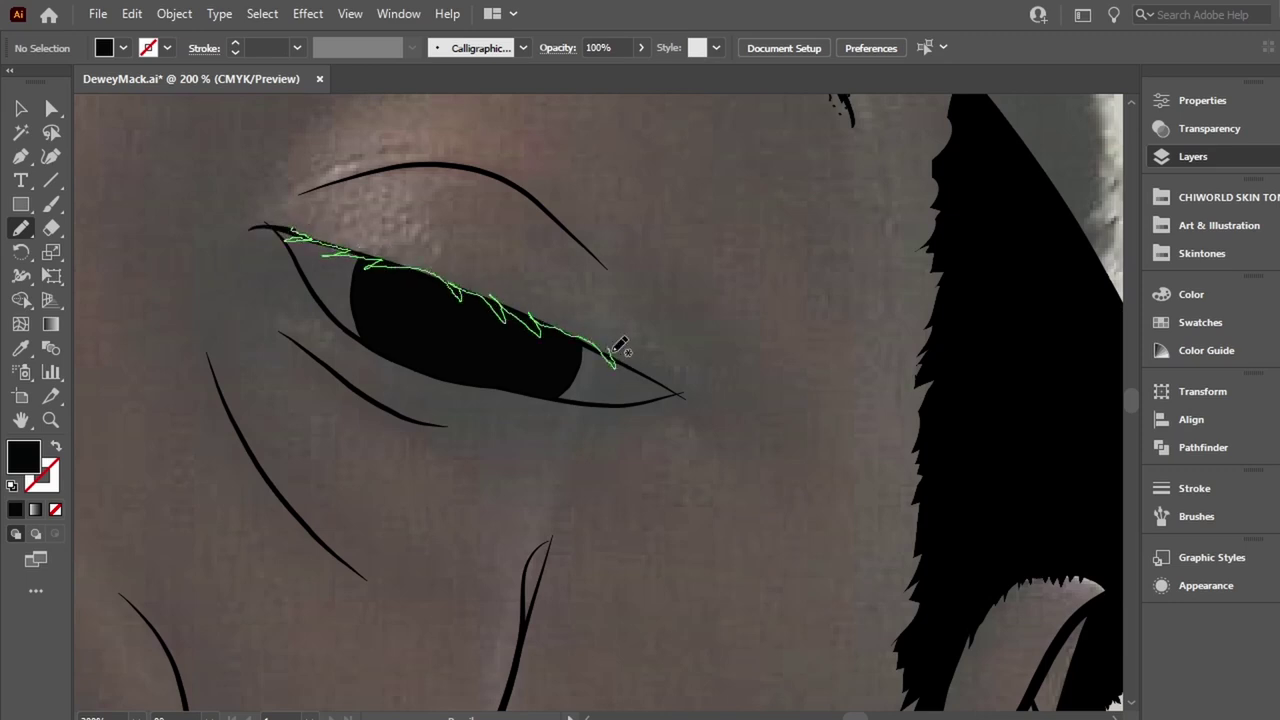
left_click_drag(614, 352, 686, 395)
left_click_drag(298, 228, 298, 229)
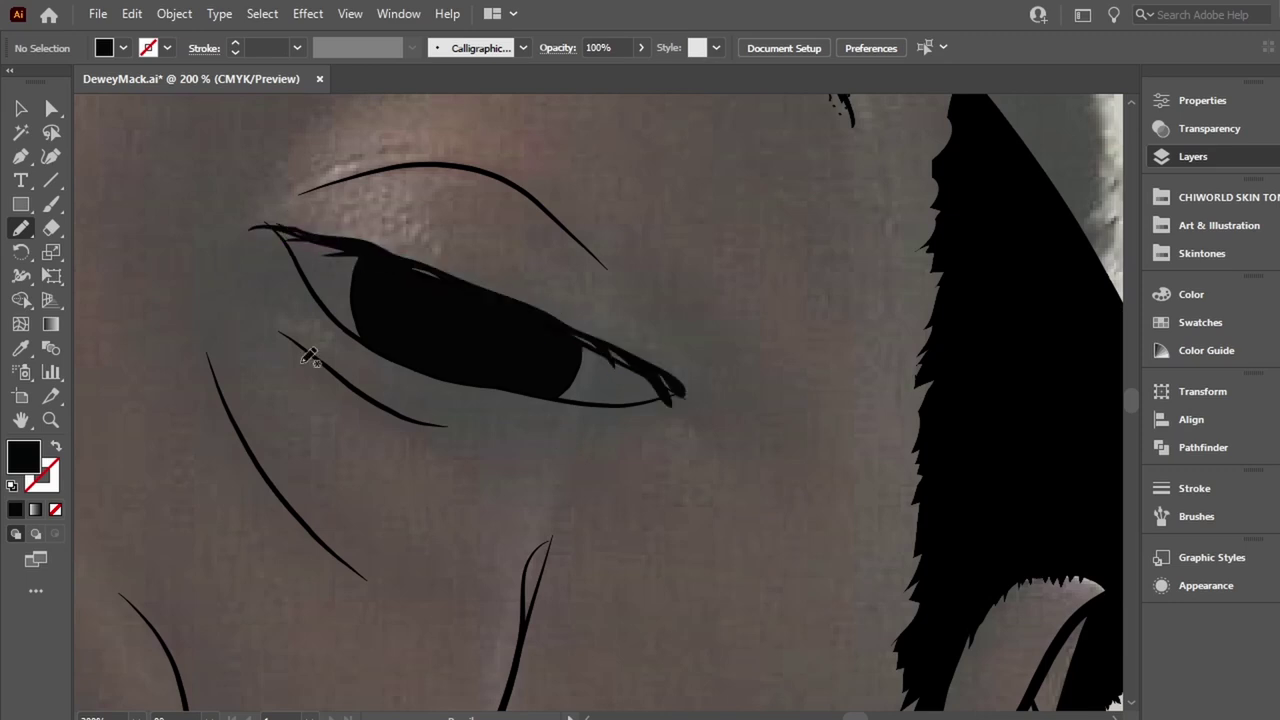
Add black eyelash shapes at the outer eye corner and along the other eye's upper lid.
left_click_drag(558, 326, 620, 355)
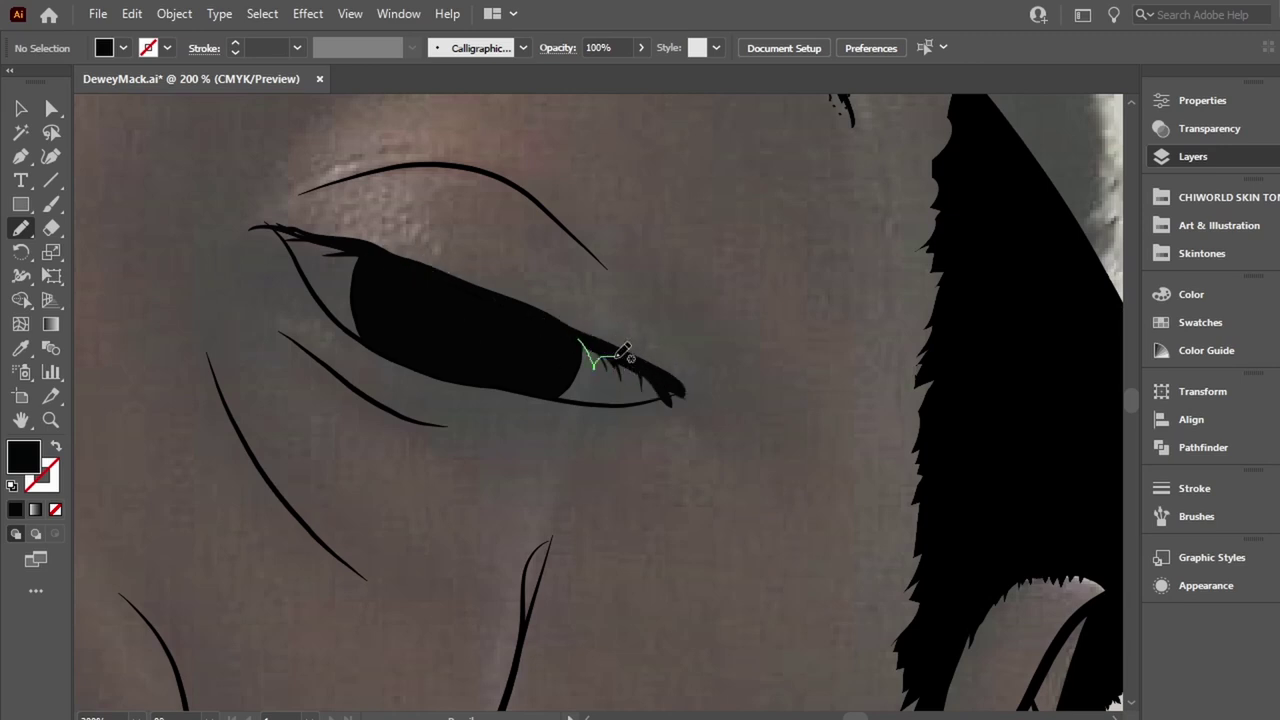
left_click_drag(365, 243, 368, 246)
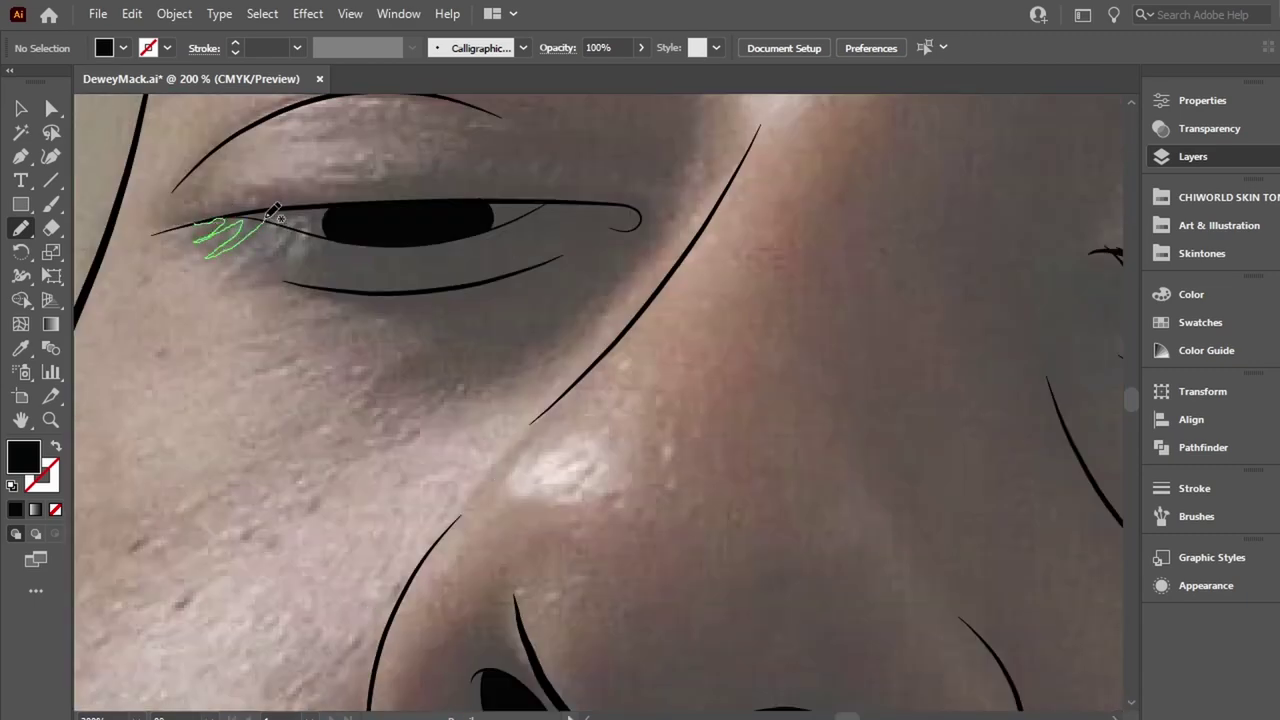
left_click_drag(327, 203, 462, 202)
left_click_drag(281, 196, 278, 200)
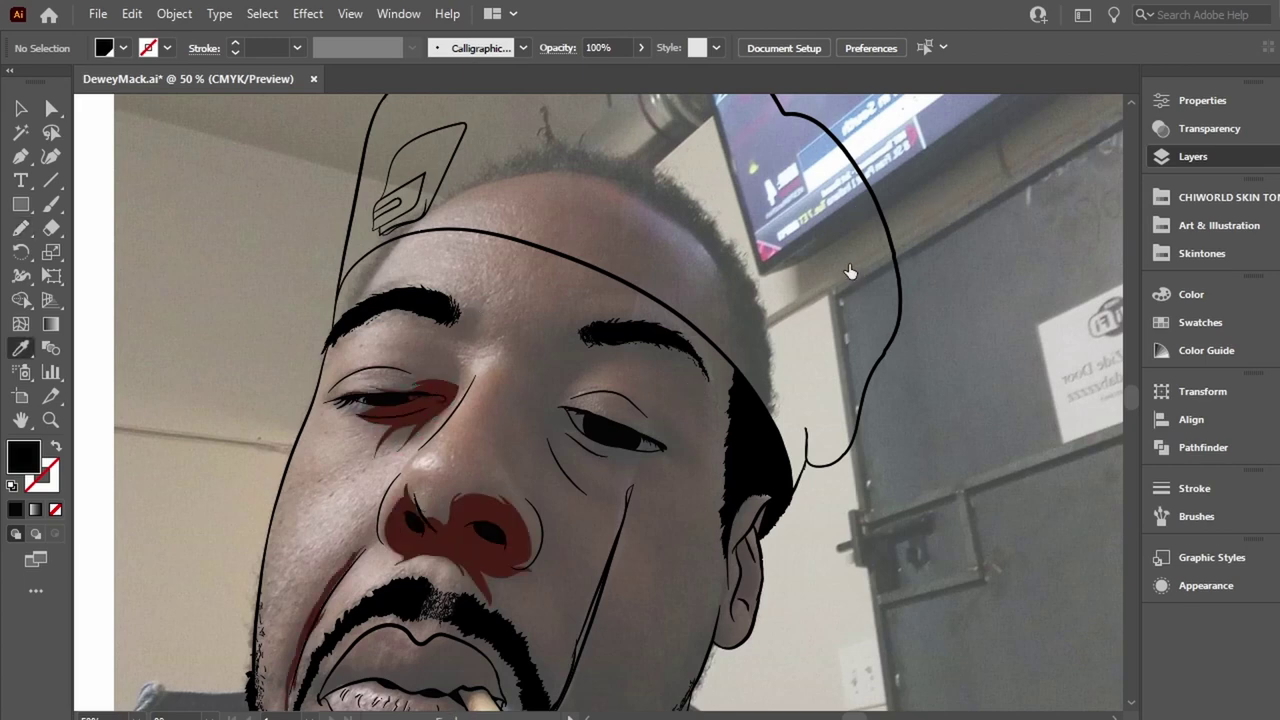
Replace the old under-eye shape with new dark-red shading beneath the left eye.
key("v")
left_click(425, 400)
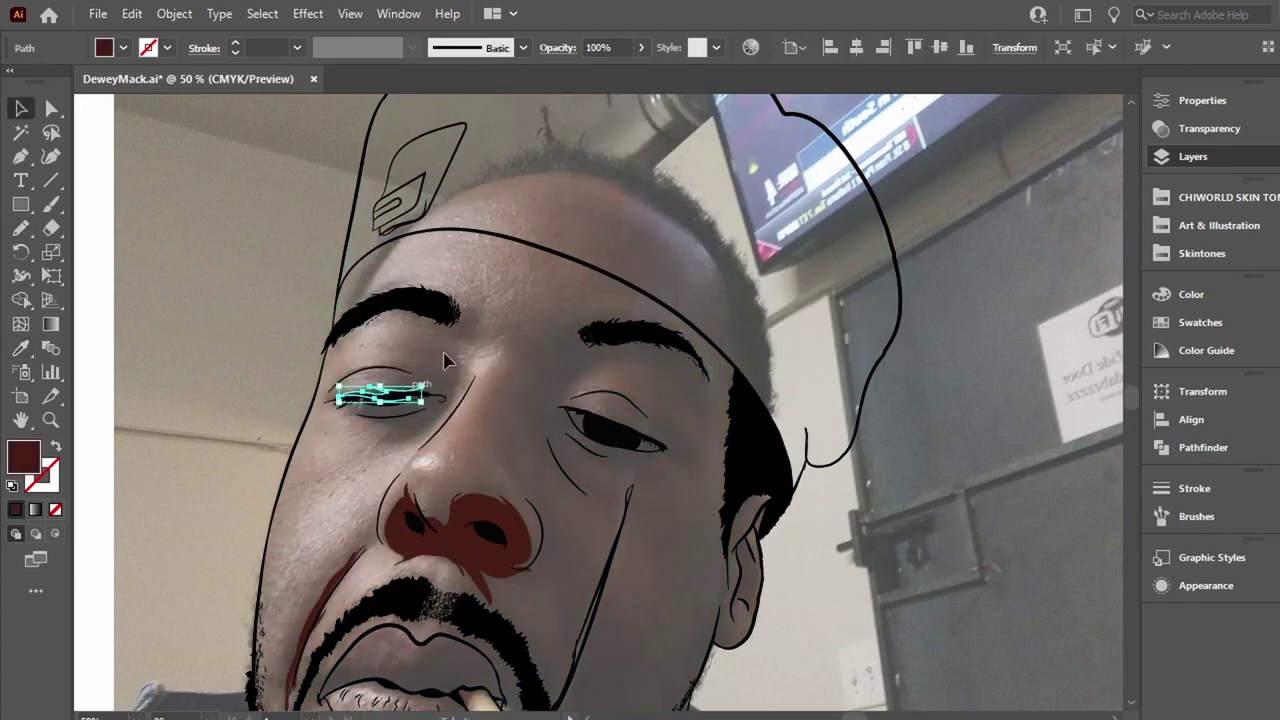
left_click(447, 360)
key("n")
scroll(378, 452, "up", 3)
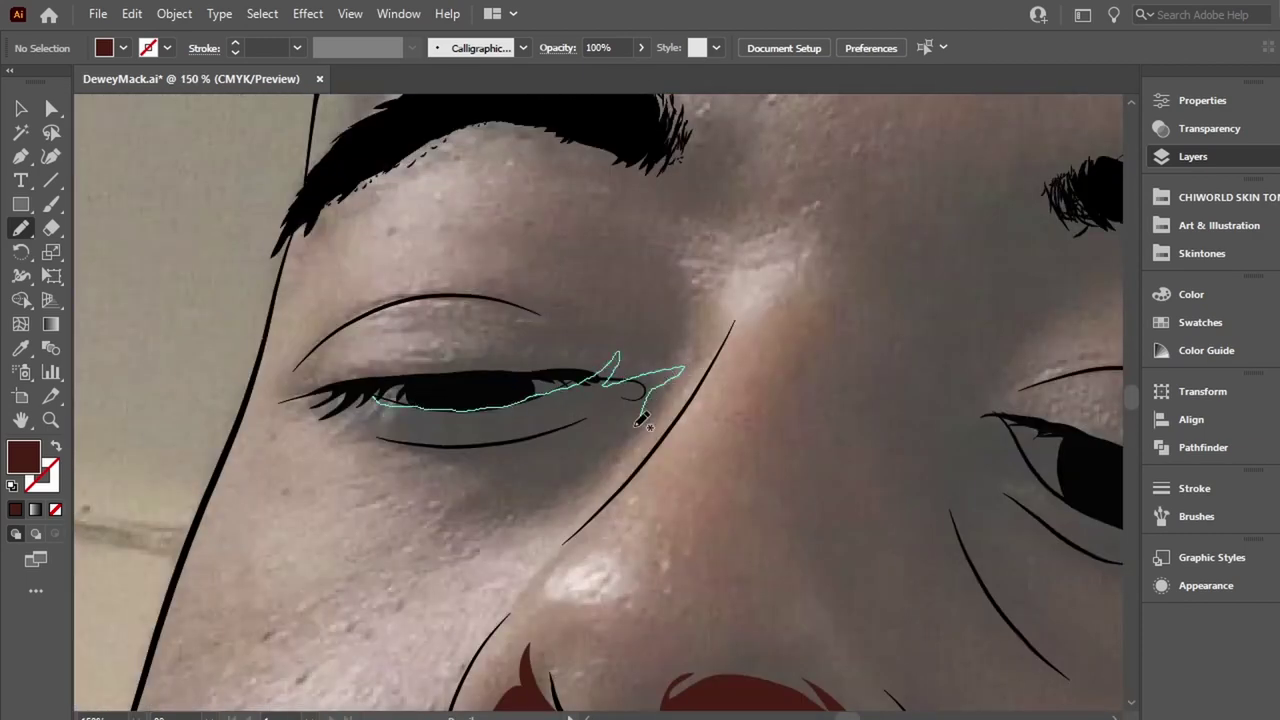
left_click_drag(637, 423, 543, 483)
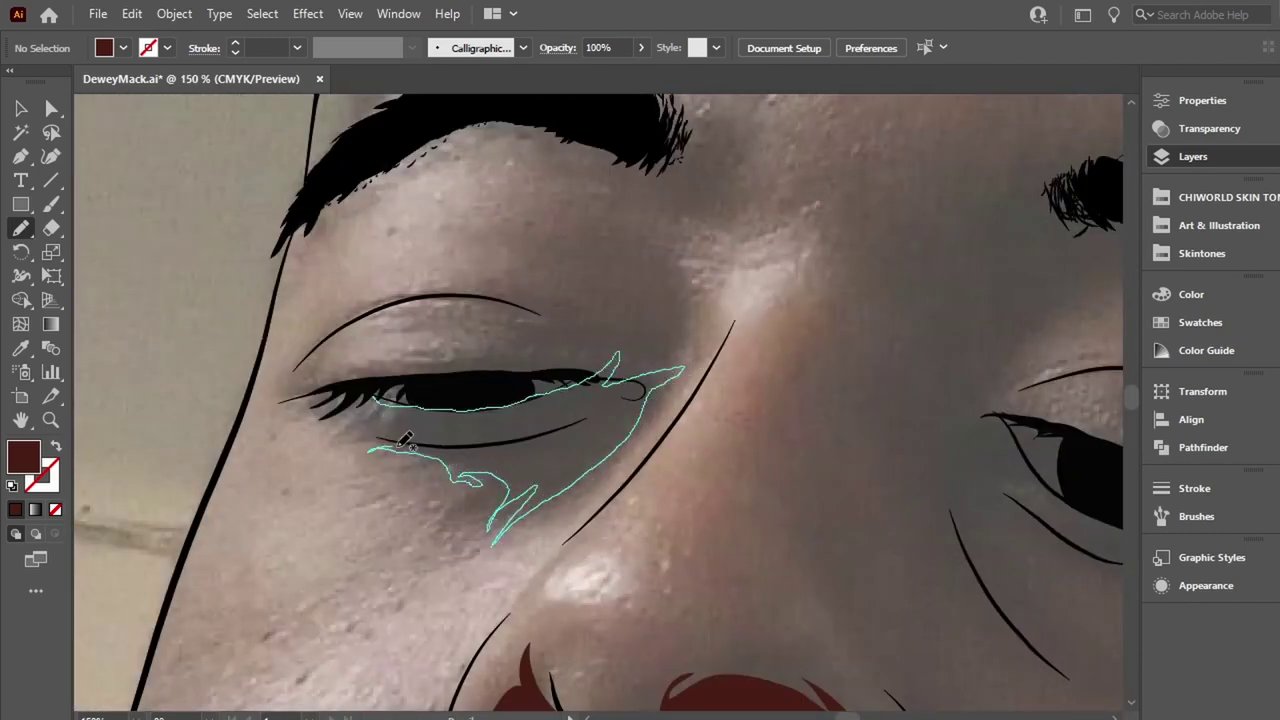
left_click_drag(400, 445, 480, 436)
left_click_drag(355, 382, 353, 385)
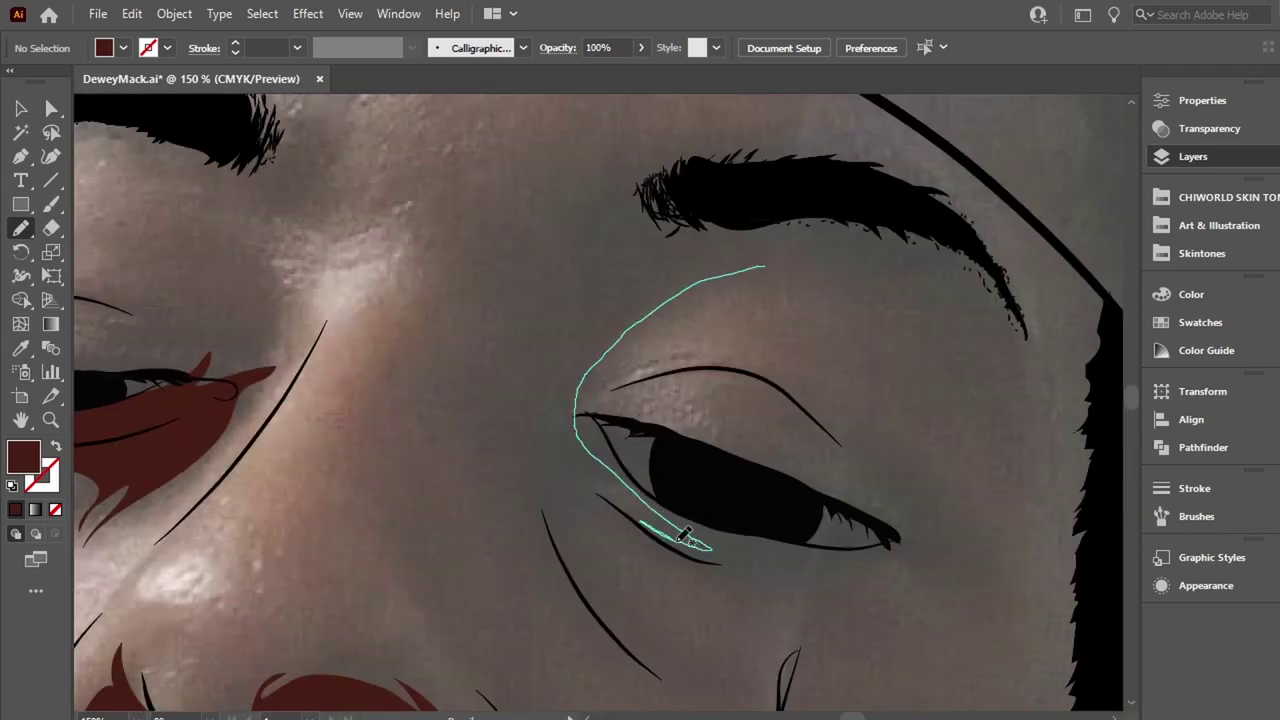
Add dark-red shading around the right eye and along the jaw and neck.
mouse_move(622, 337)
left_mouse_down()
mouse_move(765, 268)
mouse_move(766, 251)
left_mouse_up()
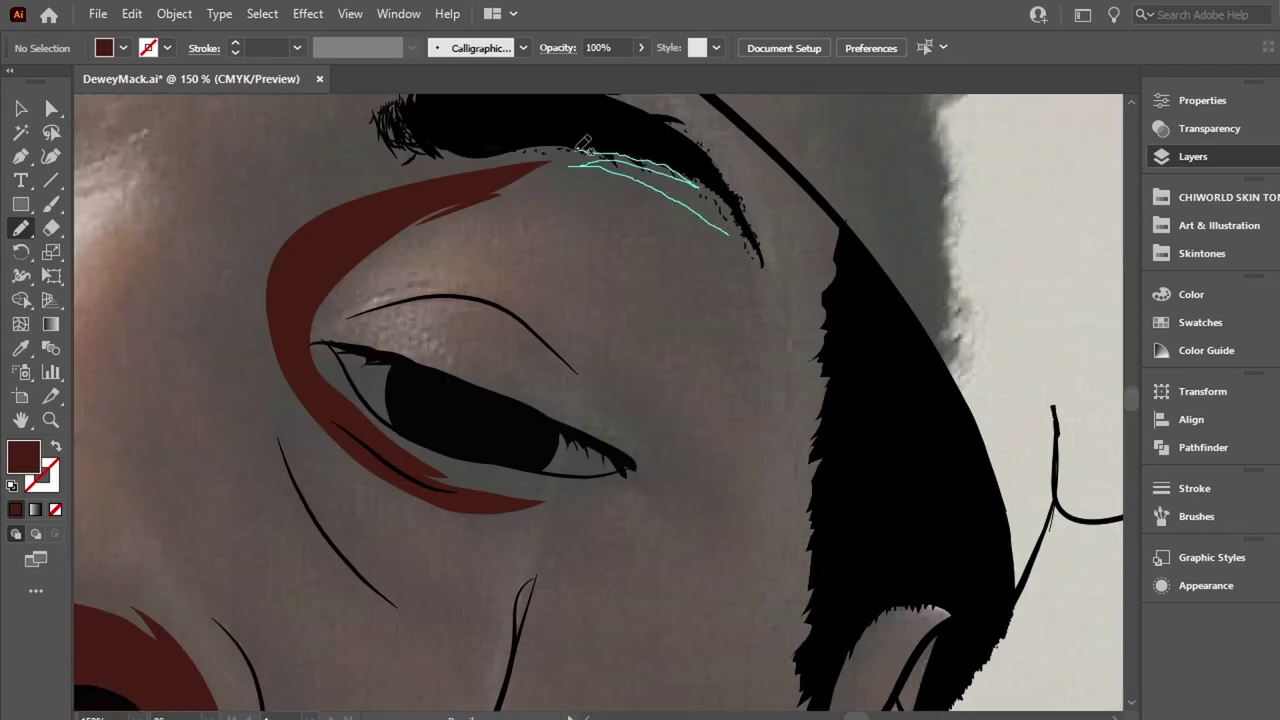
scroll(444, 570, "left", 5)
scroll(444, 570, "right", 3)
left_click_drag(443, 257, 505, 535)
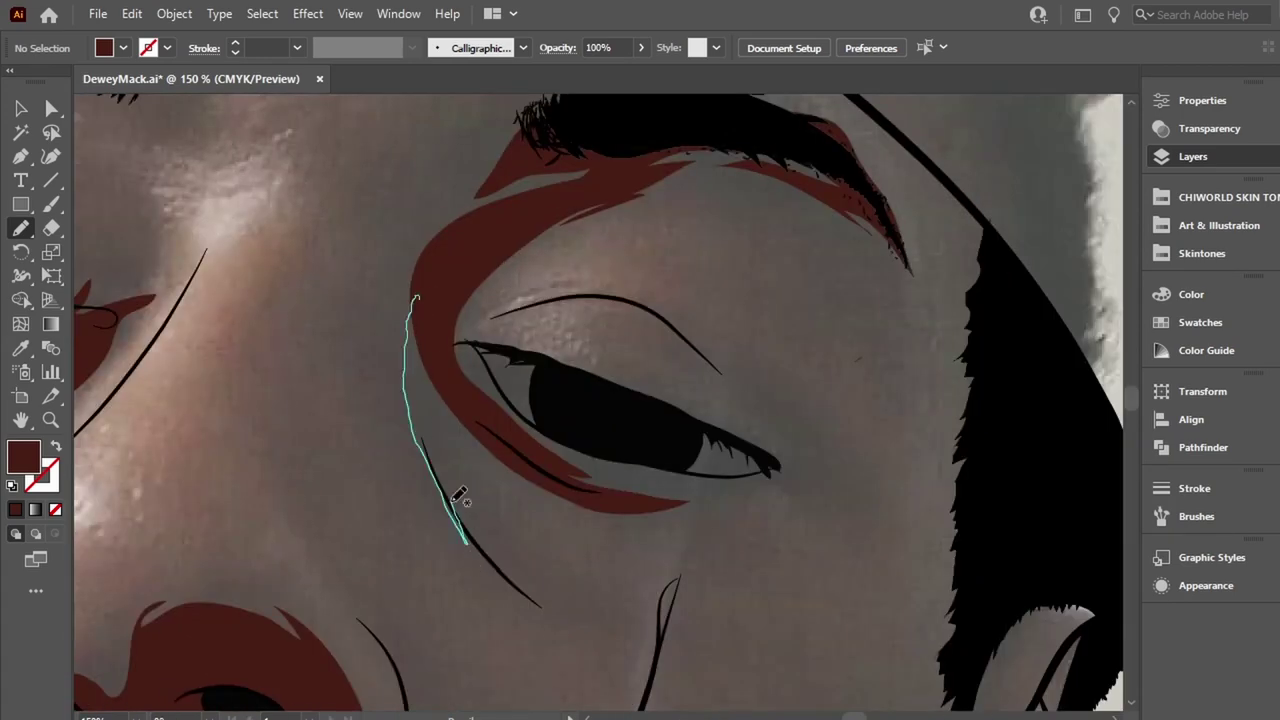
scroll(505, 535, "down", 3)
scroll(457, 343, "down", 5)
mouse_move(636, 205)
left_mouse_down()
mouse_move(437, 610)
mouse_move(348, 694)
left_mouse_up()
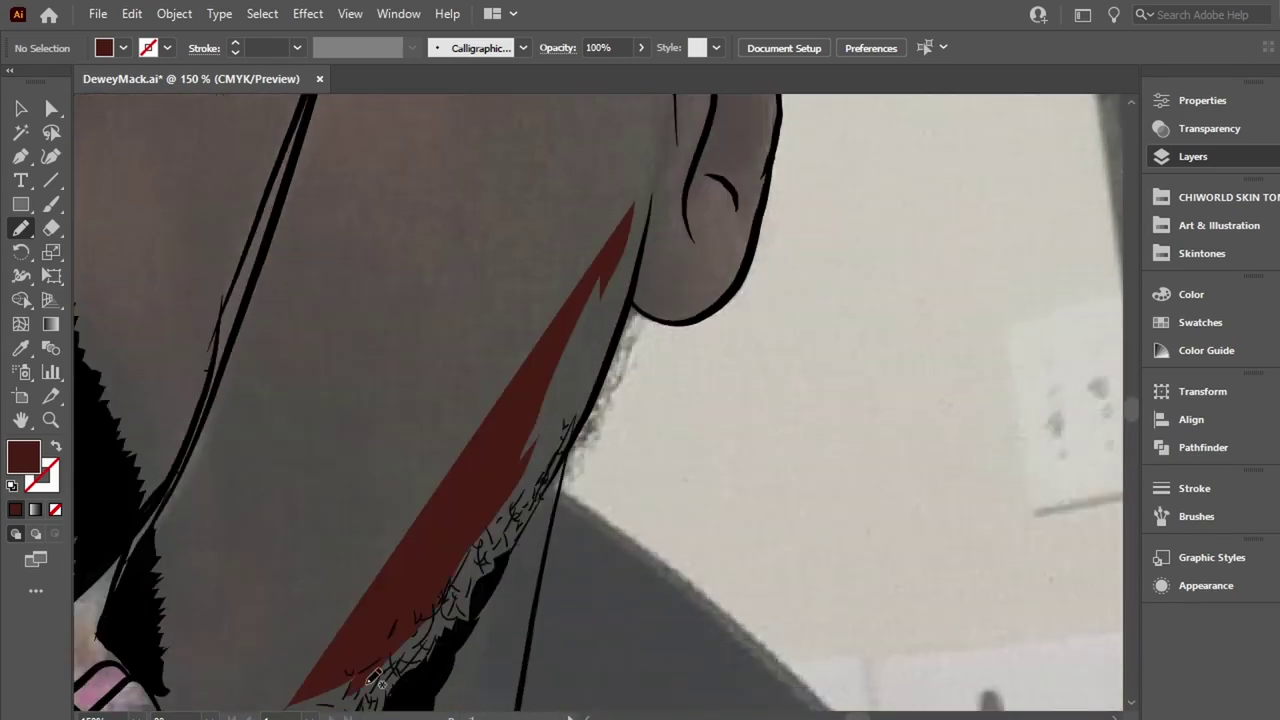
scroll(348, 694, "down", 5)
mouse_move(310, 450)
left_mouse_down()
mouse_move(483, 602)
mouse_move(329, 429)
left_mouse_up()
left_click_drag(229, 500, 343, 423)
Shade the inside of the ear in dark red, edging its top.
scroll(343, 423, "up", 2)
scroll(347, 517, "up", 10)
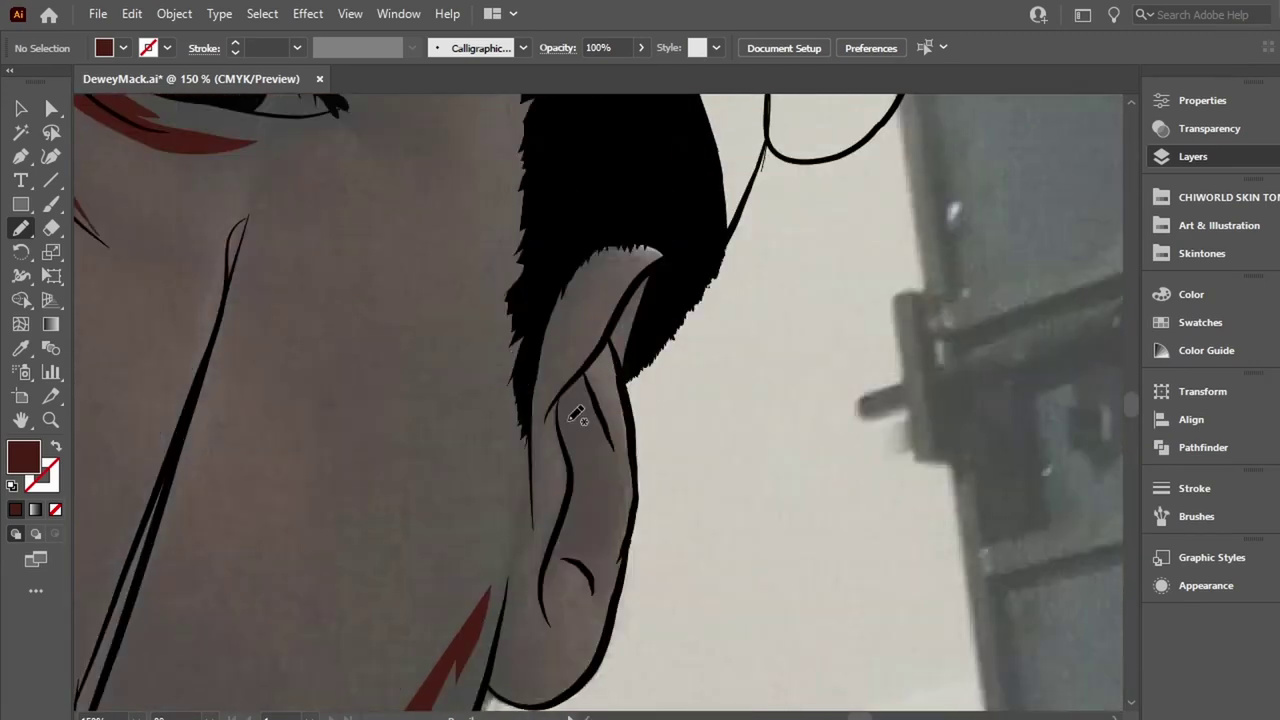
mouse_move(576, 382)
left_mouse_down()
mouse_move(604, 422)
mouse_move(609, 339)
left_mouse_up()
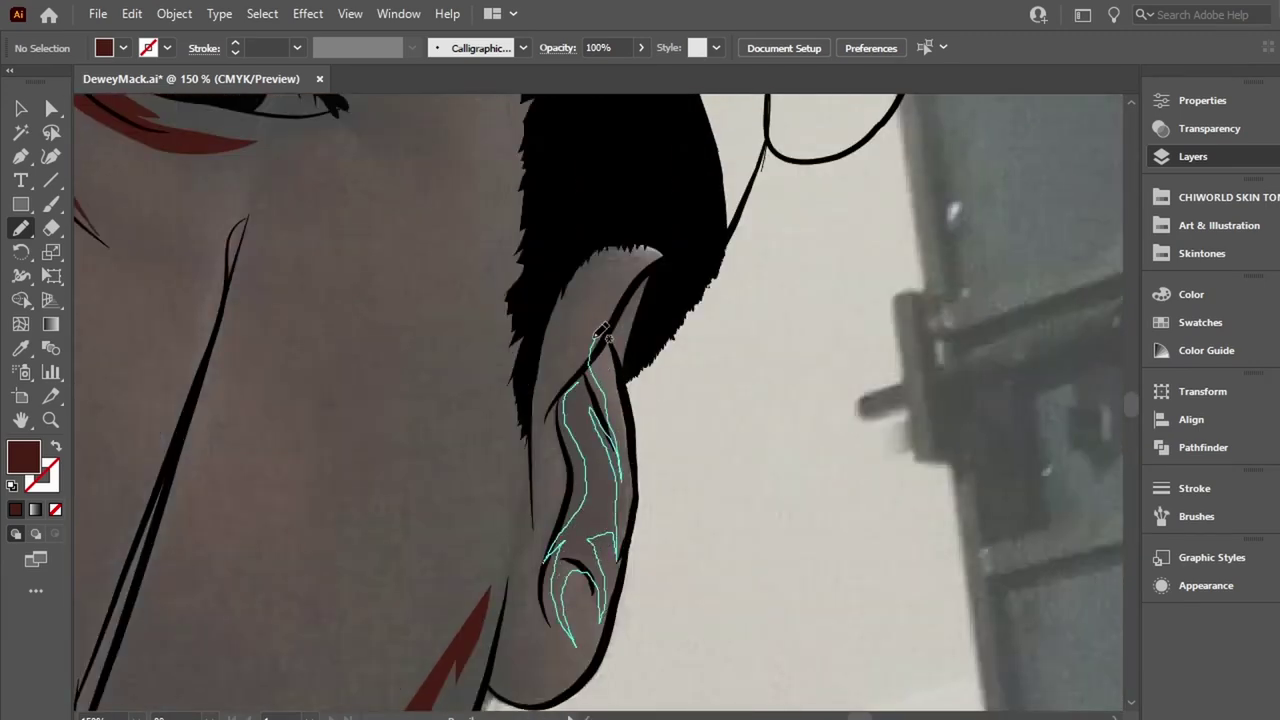
left_click_drag(545, 395, 662, 240)
scroll(580, 410, "down", 10)
scroll(580, 410, "down", 5)
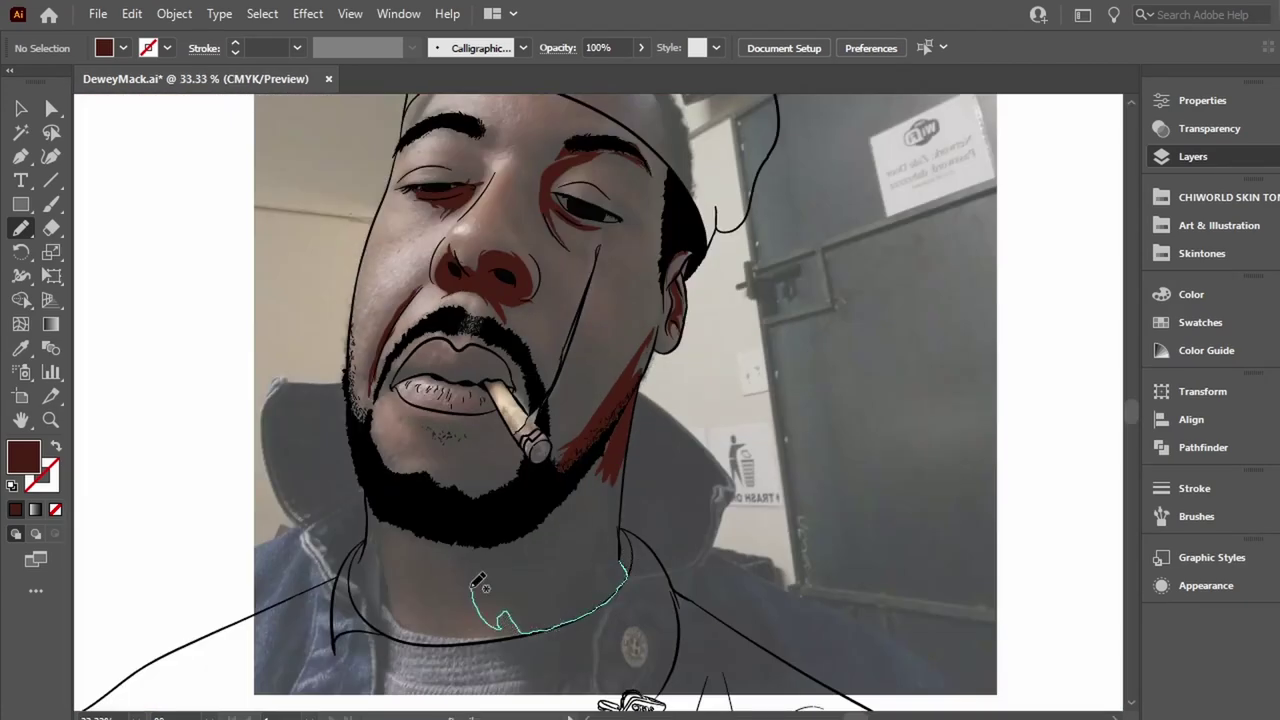
Draw dark-red shading from the neck up along the jaw edge.
left_click_drag(463, 551, 617, 415)
left_click_drag(624, 523, 620, 560)
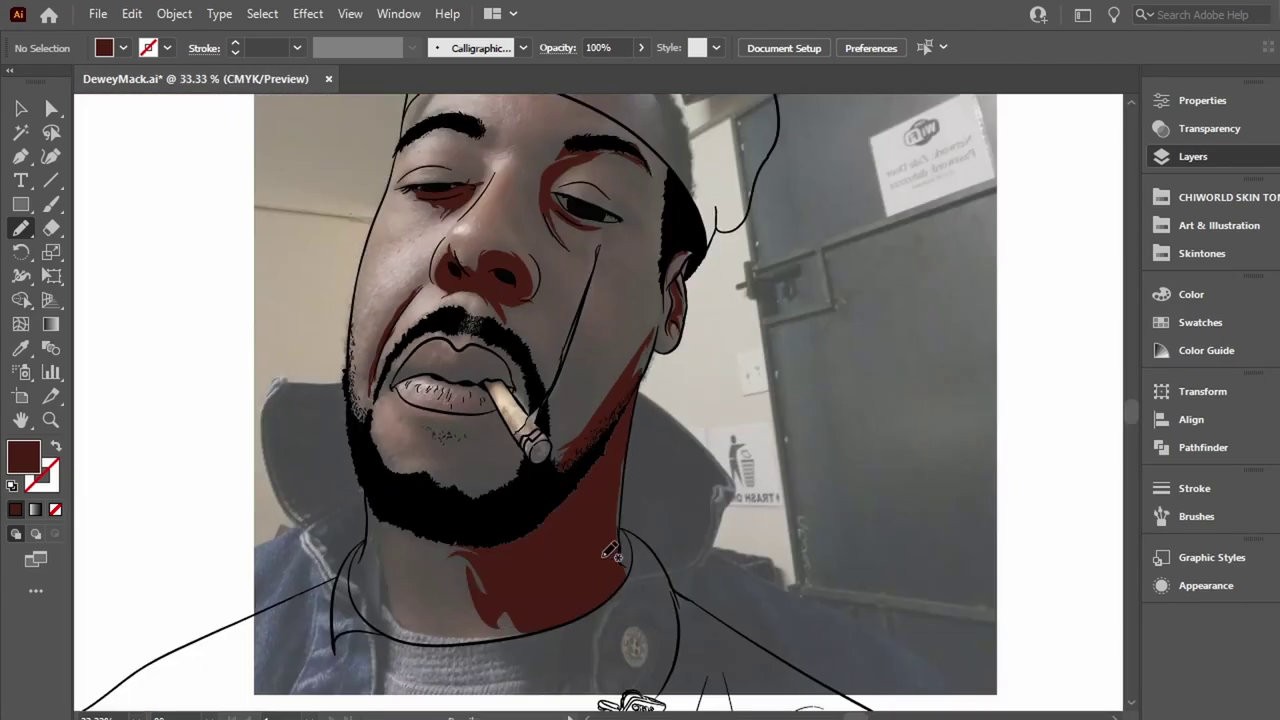
scroll(610, 550, "up", 3)
scroll(600, 545, "up", 2)
mouse_move(437, 452)
left_mouse_down()
mouse_move(491, 557)
mouse_move(394, 563)
mouse_move(457, 214)
mouse_move(460, 523)
mouse_move(533, 260)
left_mouse_up()
Shade the left eyelid and a spot by the eyebrow in dark red.
scroll(460, 523, "up", 5)
scroll(414, 514, "down", 1)
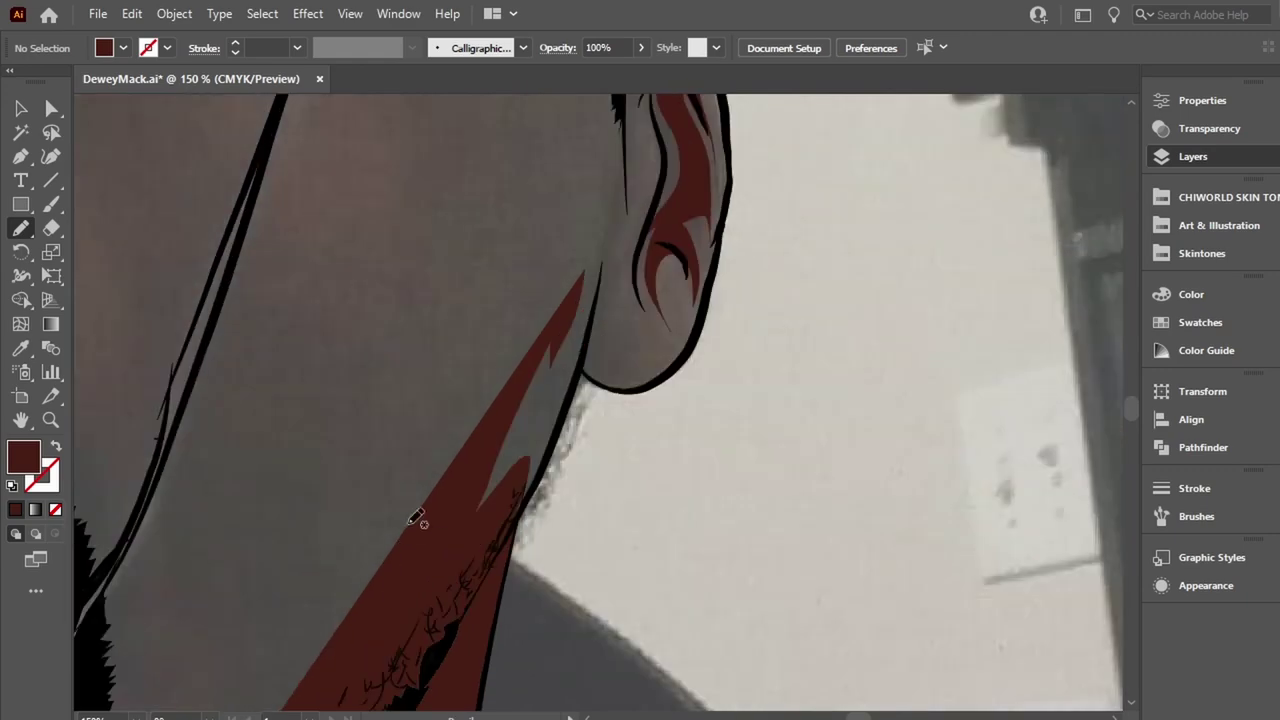
scroll(243, 449, "down", 1)
scroll(595, 147, "down", 2)
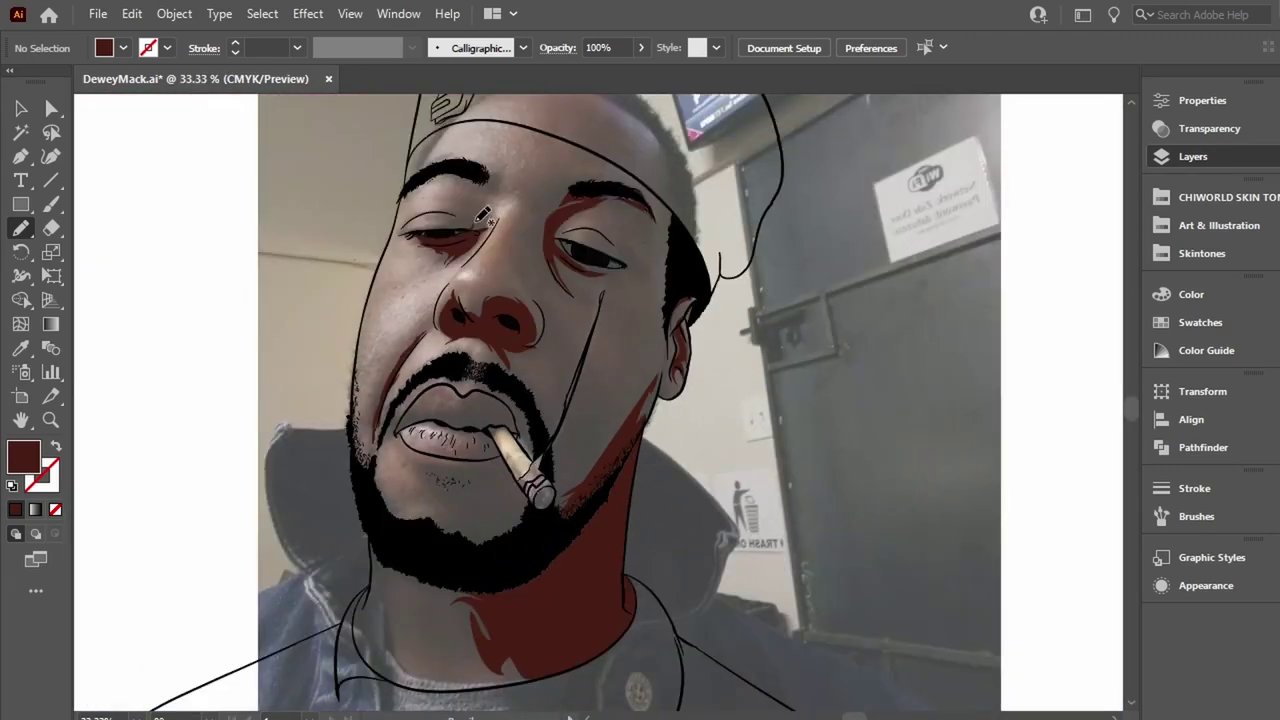
left_click_drag(419, 212, 486, 216)
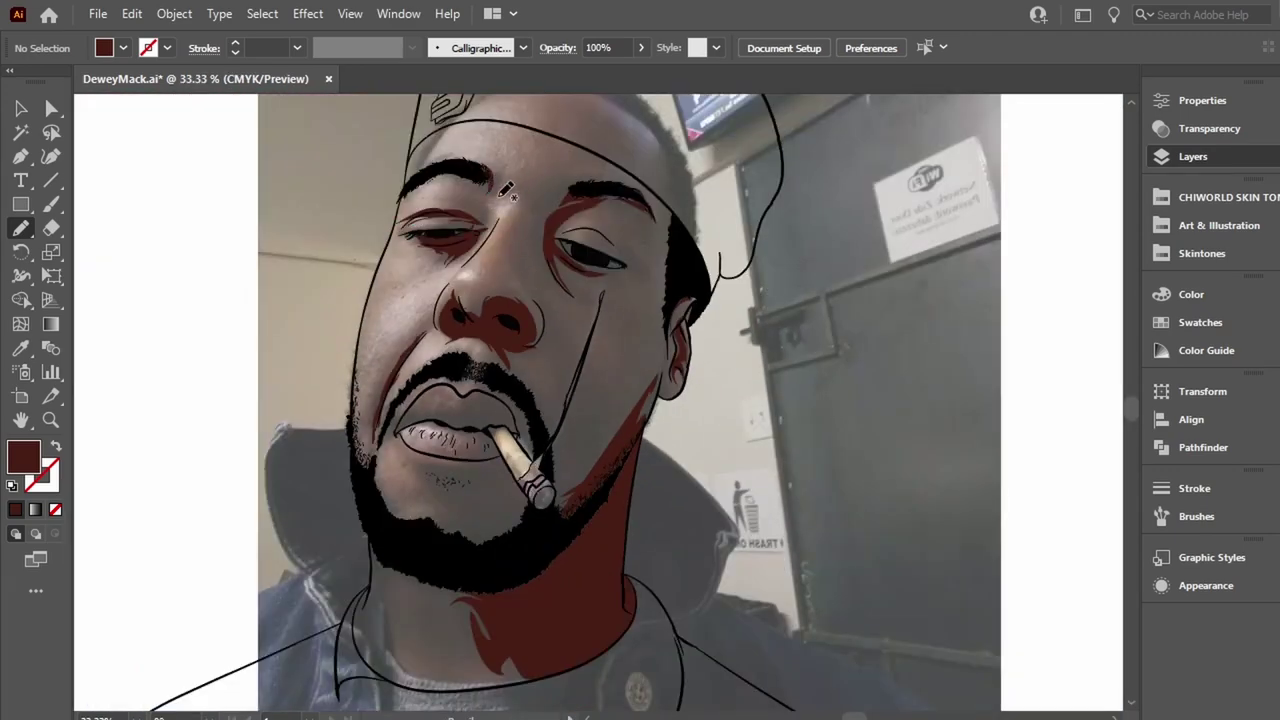
left_click_drag(492, 158, 488, 172)
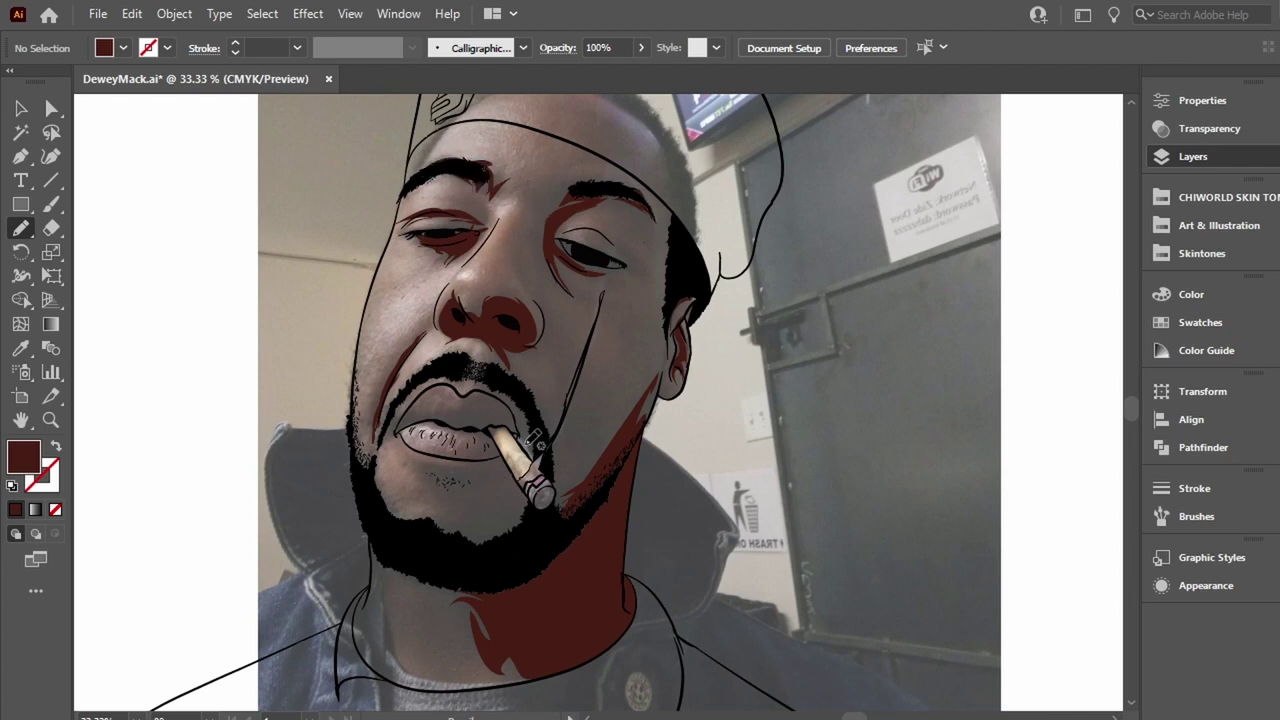
Add dark-red shading under the lower lip and another shape along the neck.
left_click_drag(422, 458, 418, 478)
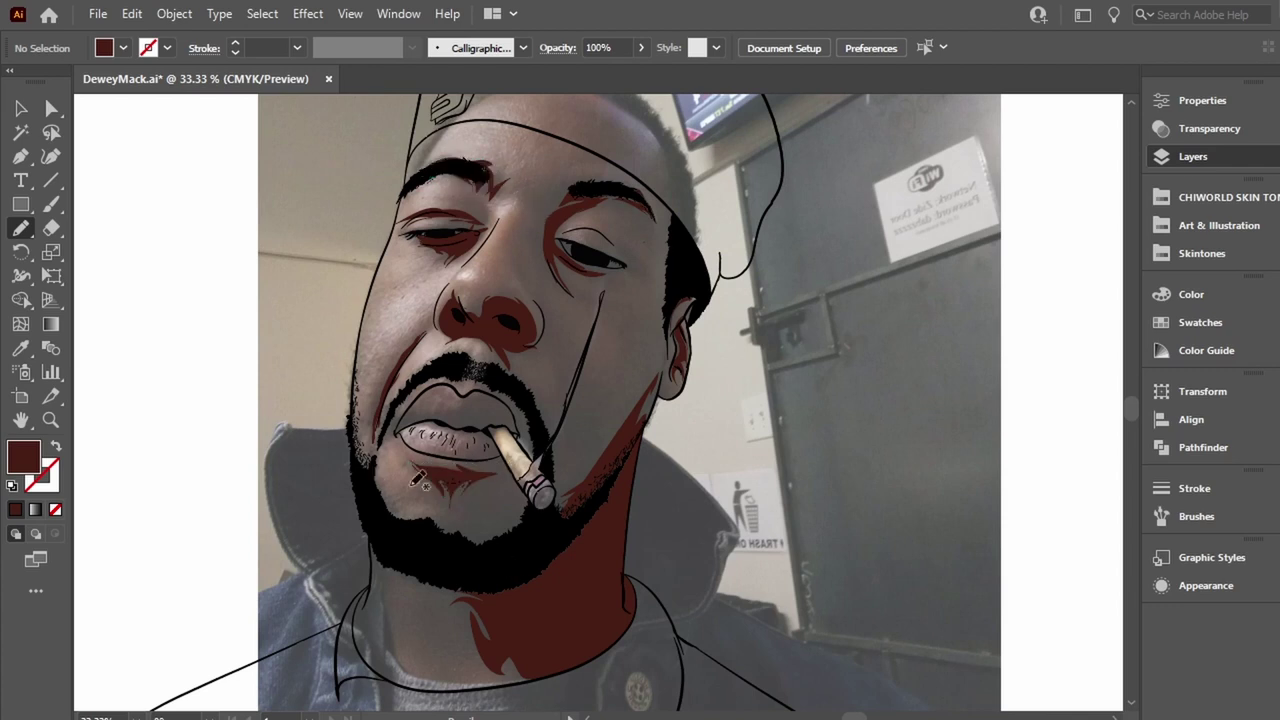
left_click_drag(376, 619, 466, 665)
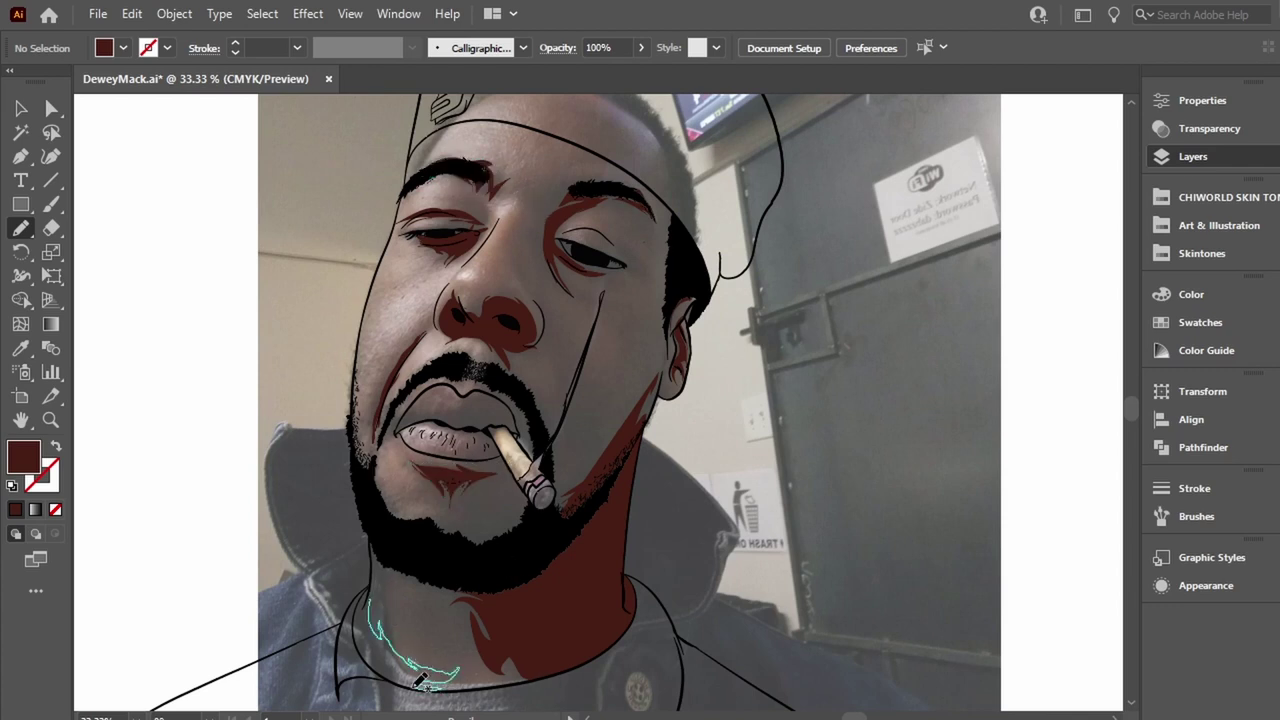
left_click_drag(384, 581, 384, 583)
scroll(420, 560, "up", 5)
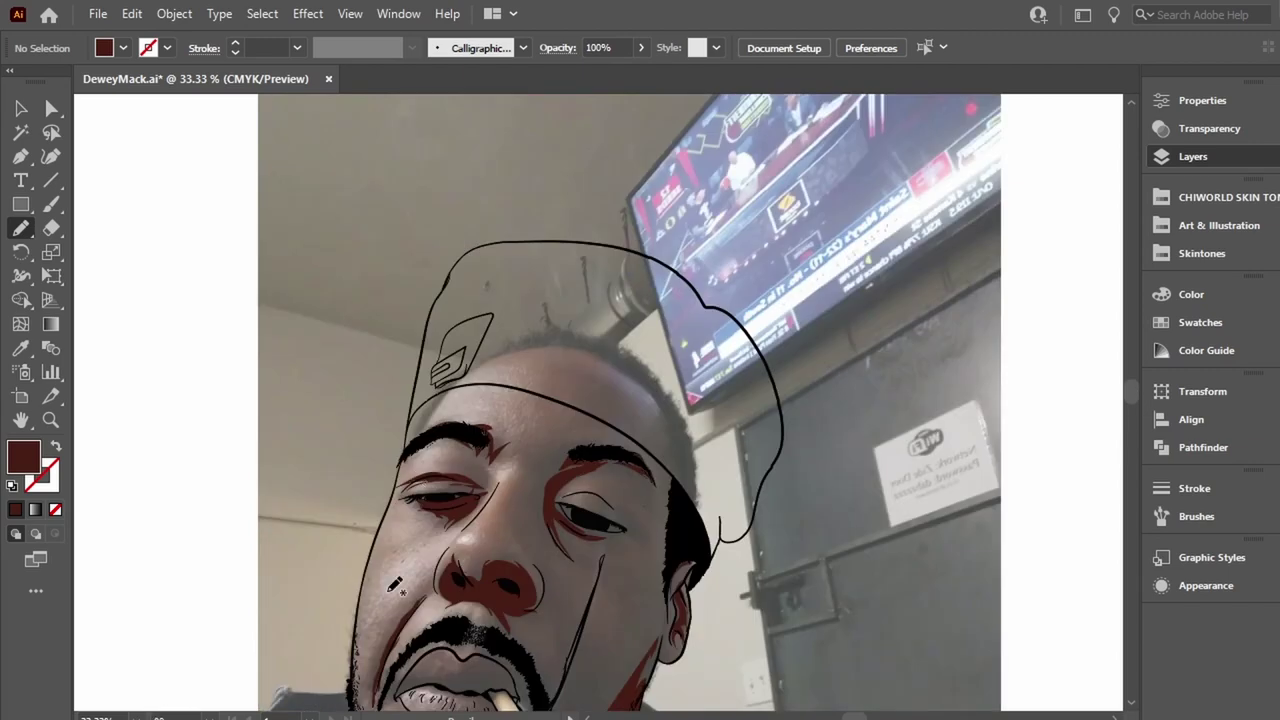
scroll(540, 400, "down", 1)
left_click_drag(546, 390, 588, 384)
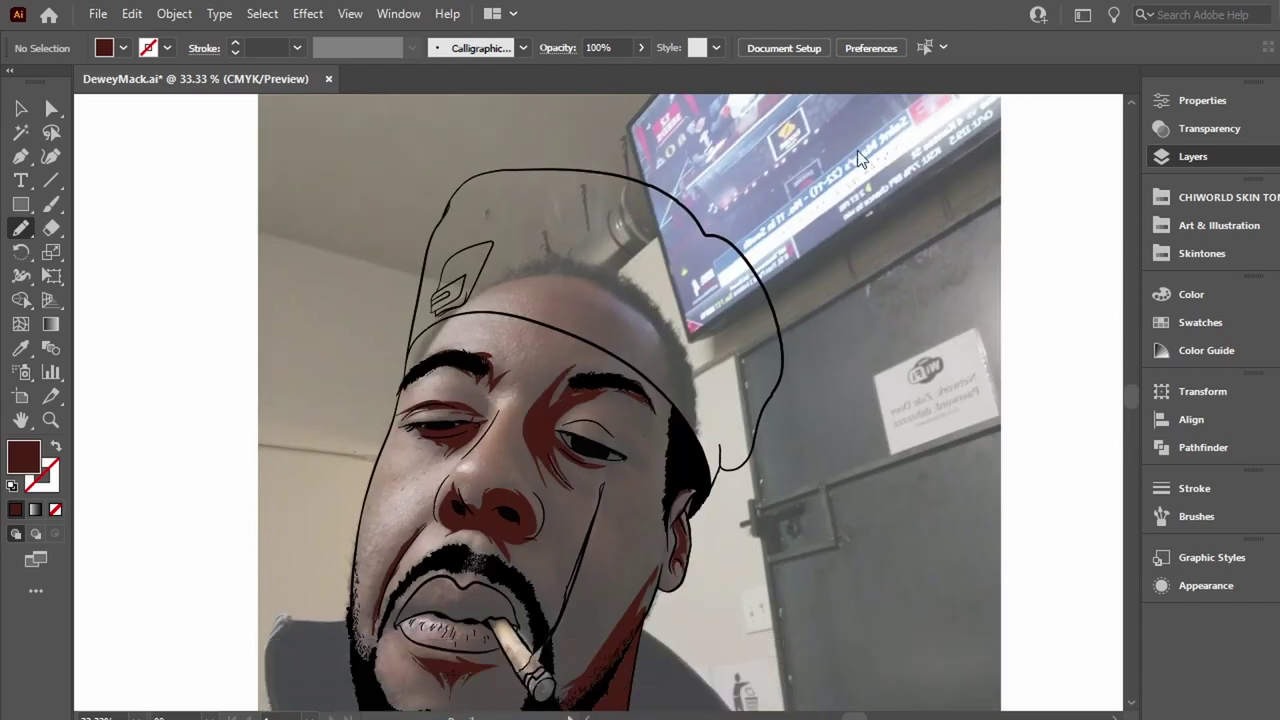
Draw maroon shading below the eye and undo a misplaced arm shadow shape.
scroll(852, 227, "down", 4)
scroll(722, 332, "up", 1)
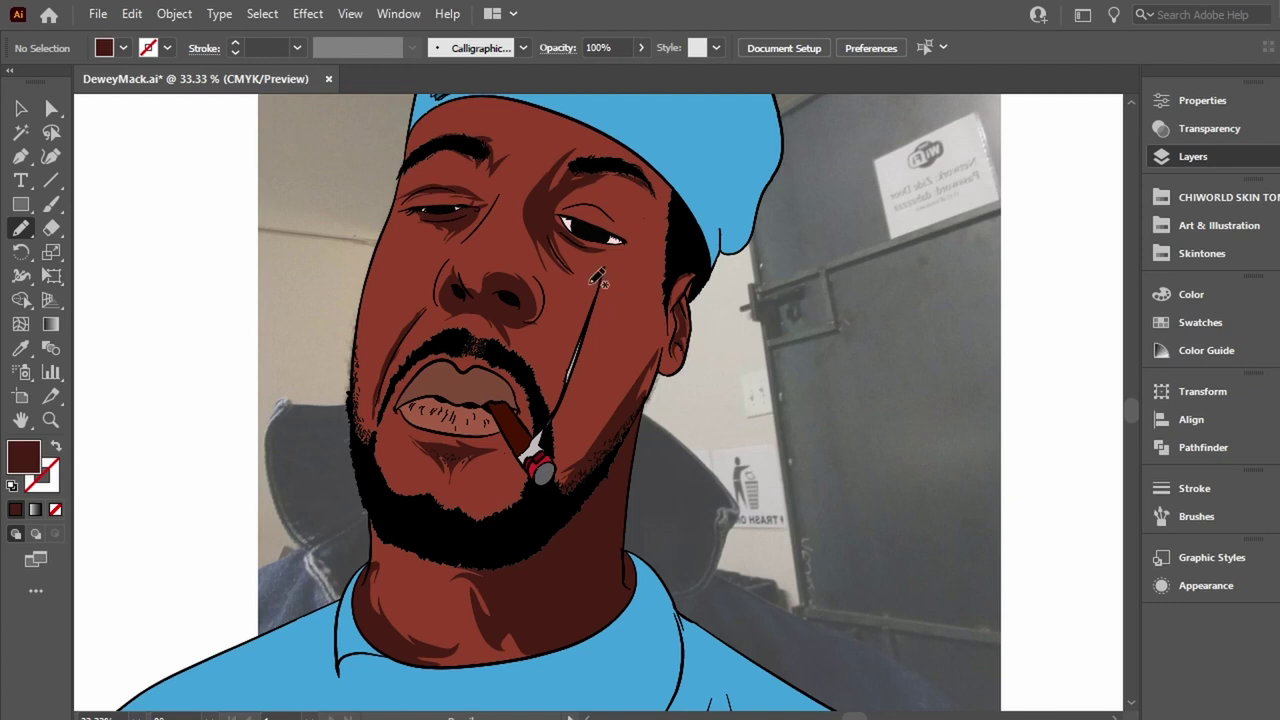
mouse_move(611, 200)
left_mouse_down()
mouse_move(620, 215)
mouse_move(588, 268)
mouse_move(531, 266)
left_mouse_up()
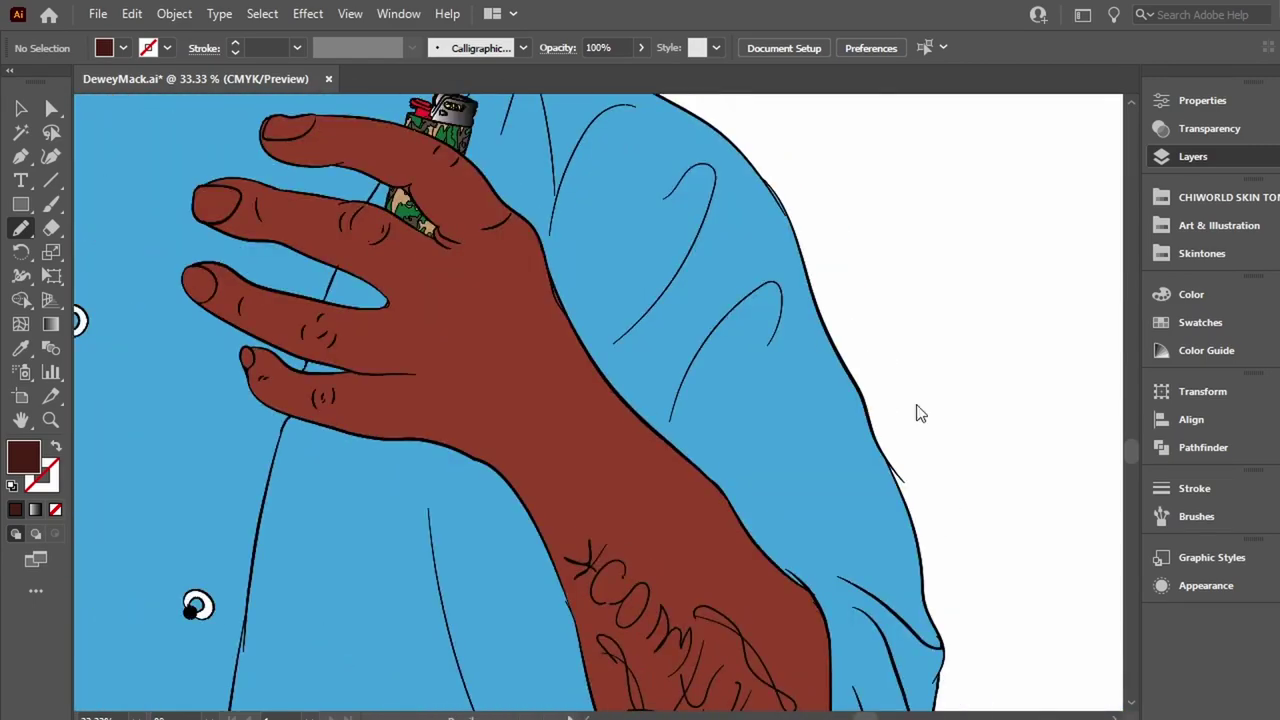
scroll(840, 380, "down", 2)
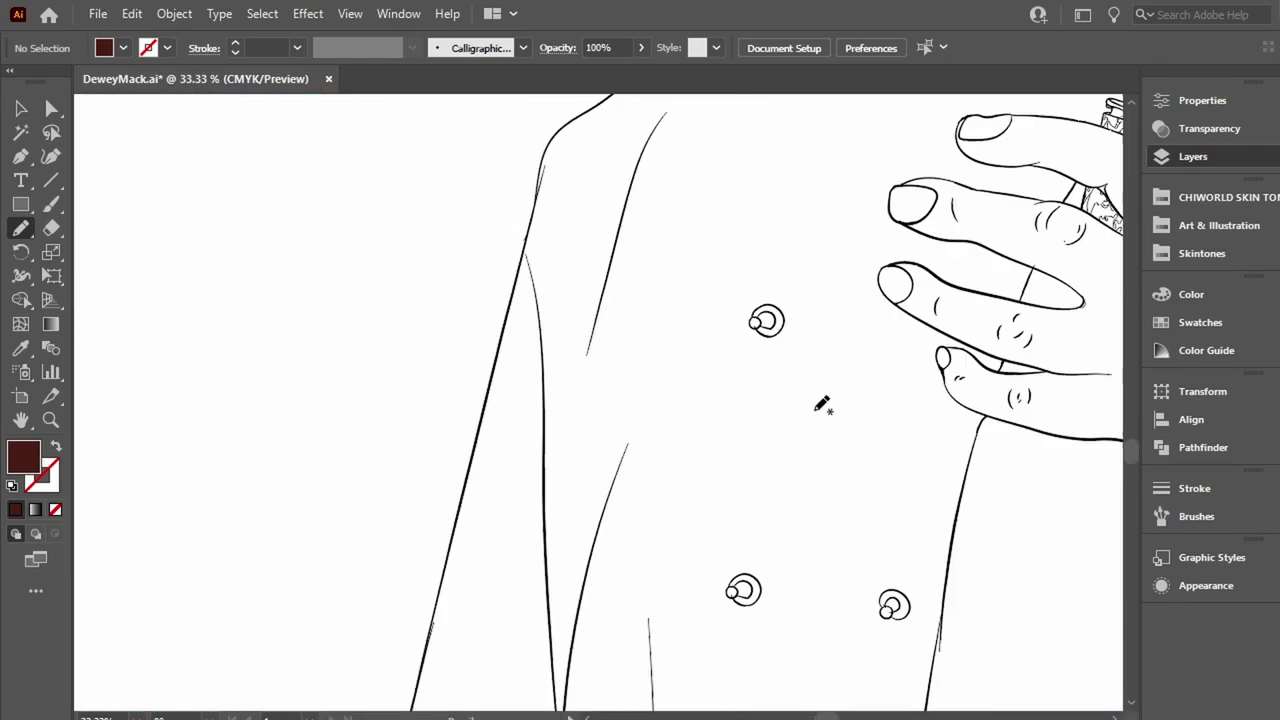
scroll(820, 385, "down", 2)
scroll(790, 415, "down", 2)
scroll(655, 452, "up", 5)
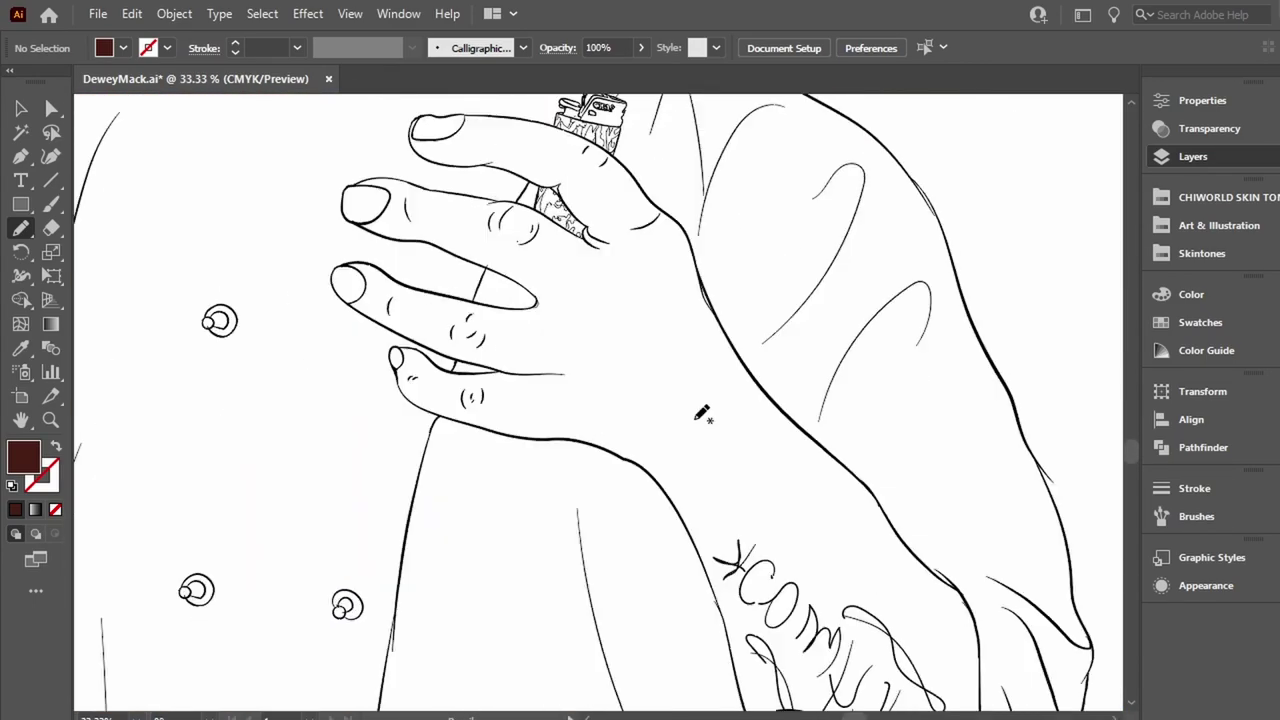
scroll(655, 452, "up", 2)
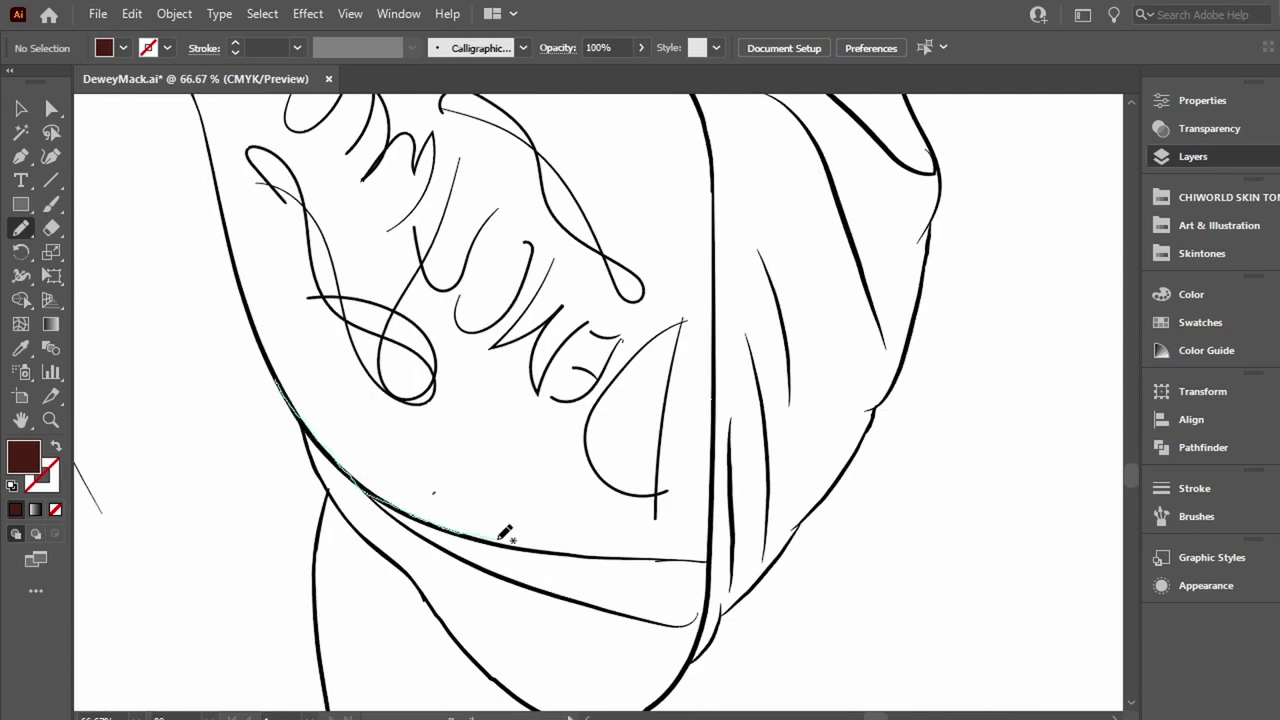
left_click_drag(503, 535, 527, 398)
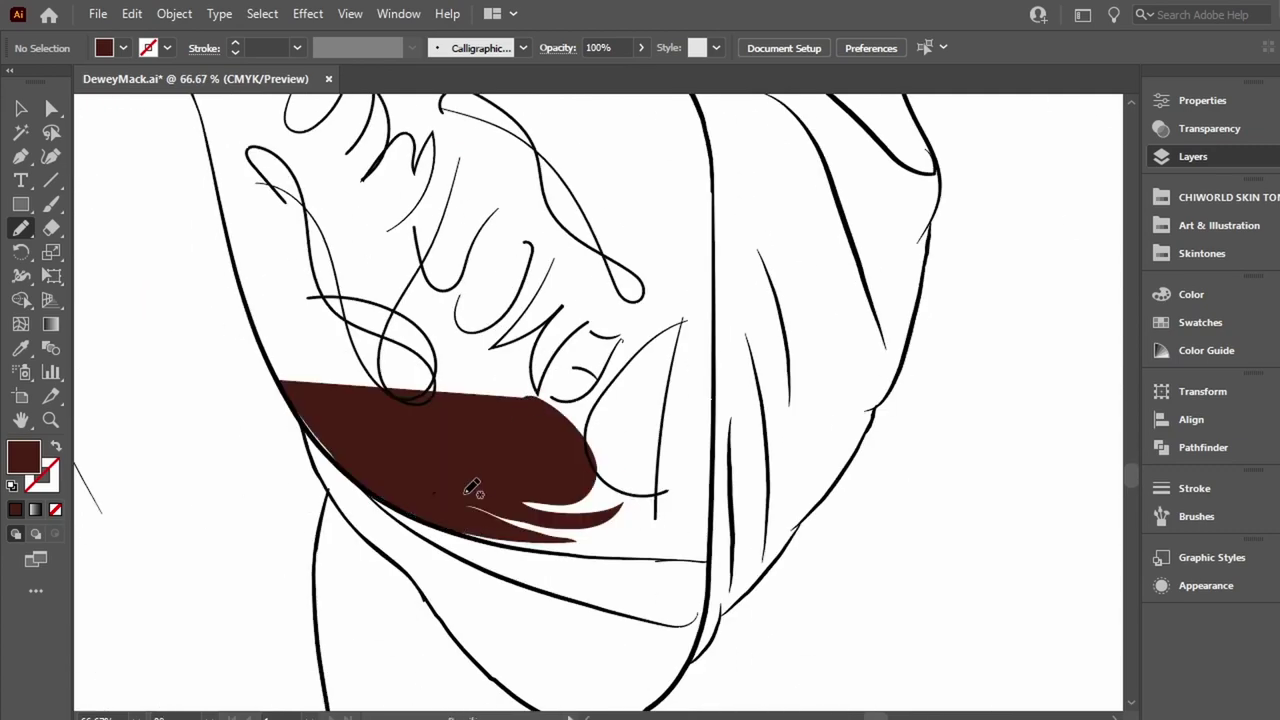
key("ctrl+z")
Draw a spiky maroon shadow fill along the arm's vertical edge.
left_click_drag(715, 321, 667, 561)
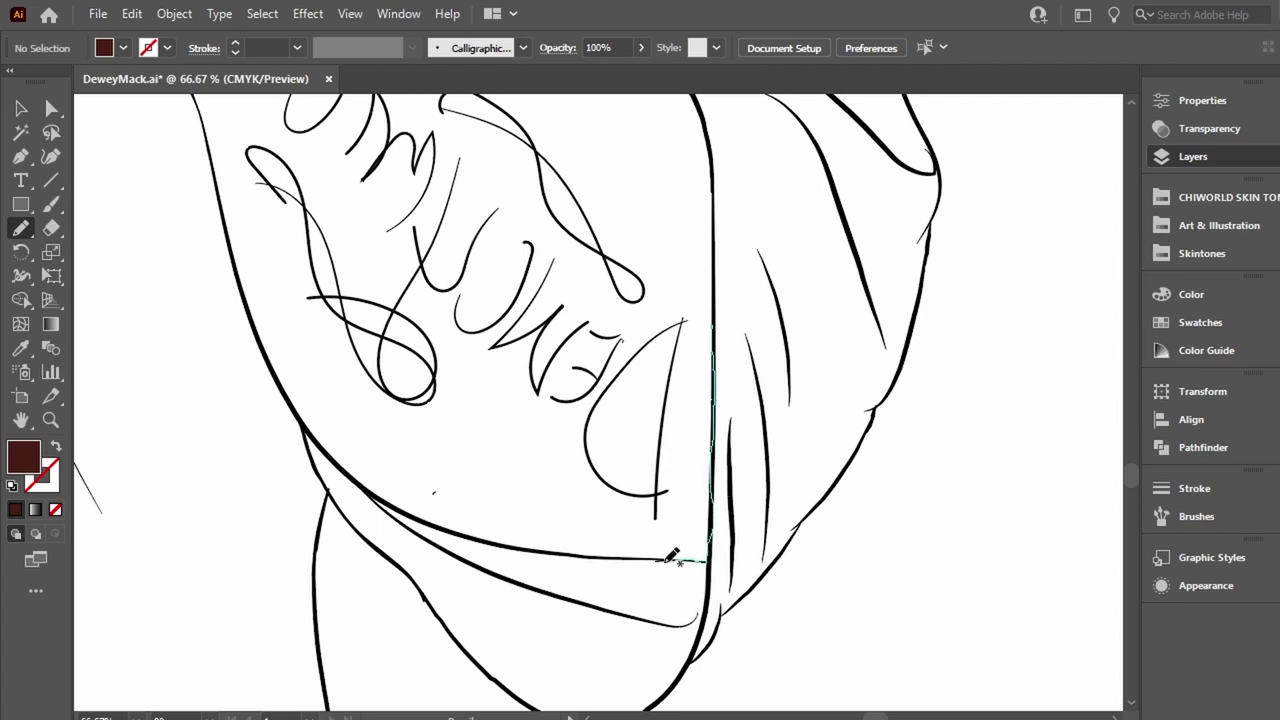
left_click_drag(517, 537, 562, 546)
left_click_drag(350, 452, 517, 515)
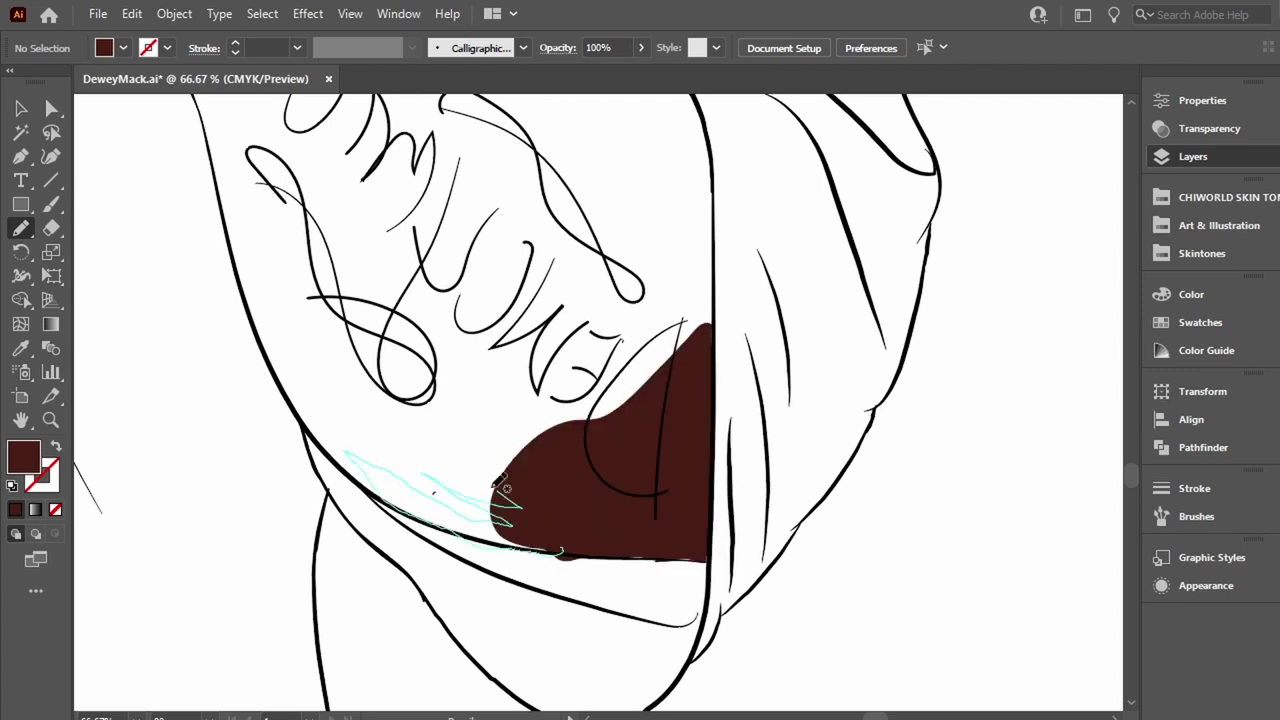
left_click_drag(410, 441, 512, 460)
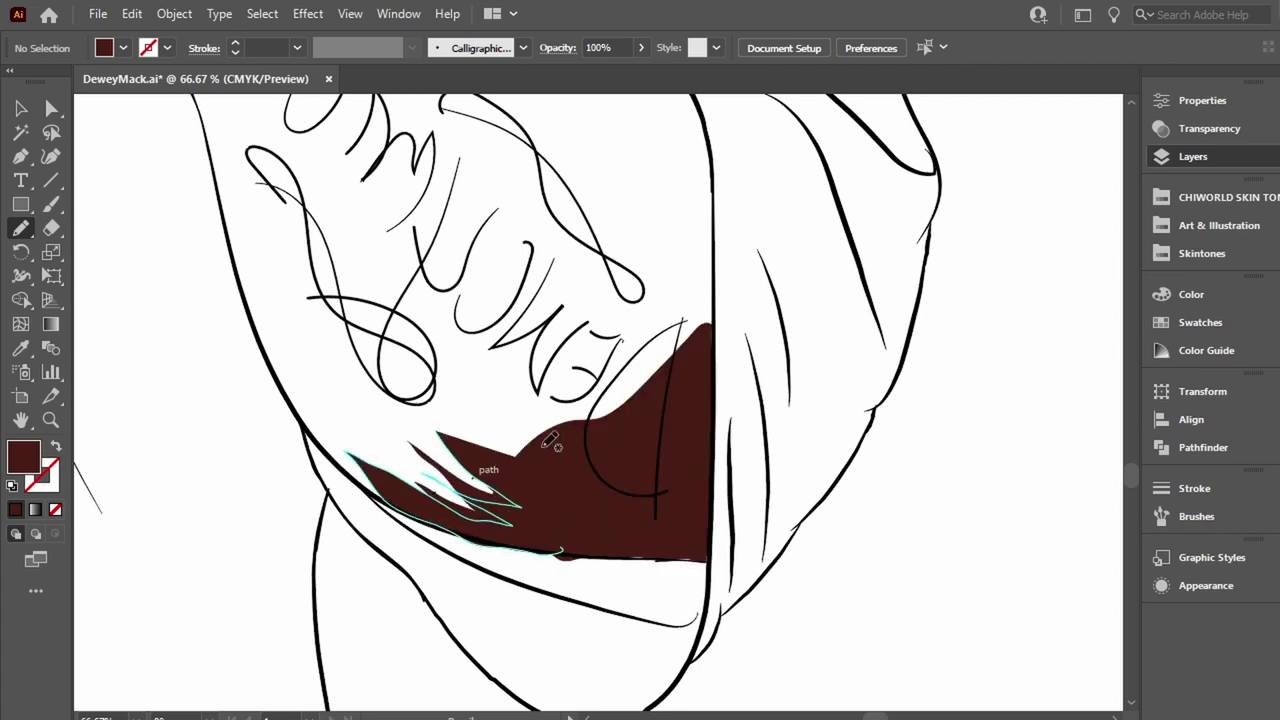
left_click_drag(672, 245, 614, 443)
Add more spiky maroon shadow strokes up and down the arm outline.
scroll(620, 414, "up", 3)
left_click_drag(617, 312, 651, 505)
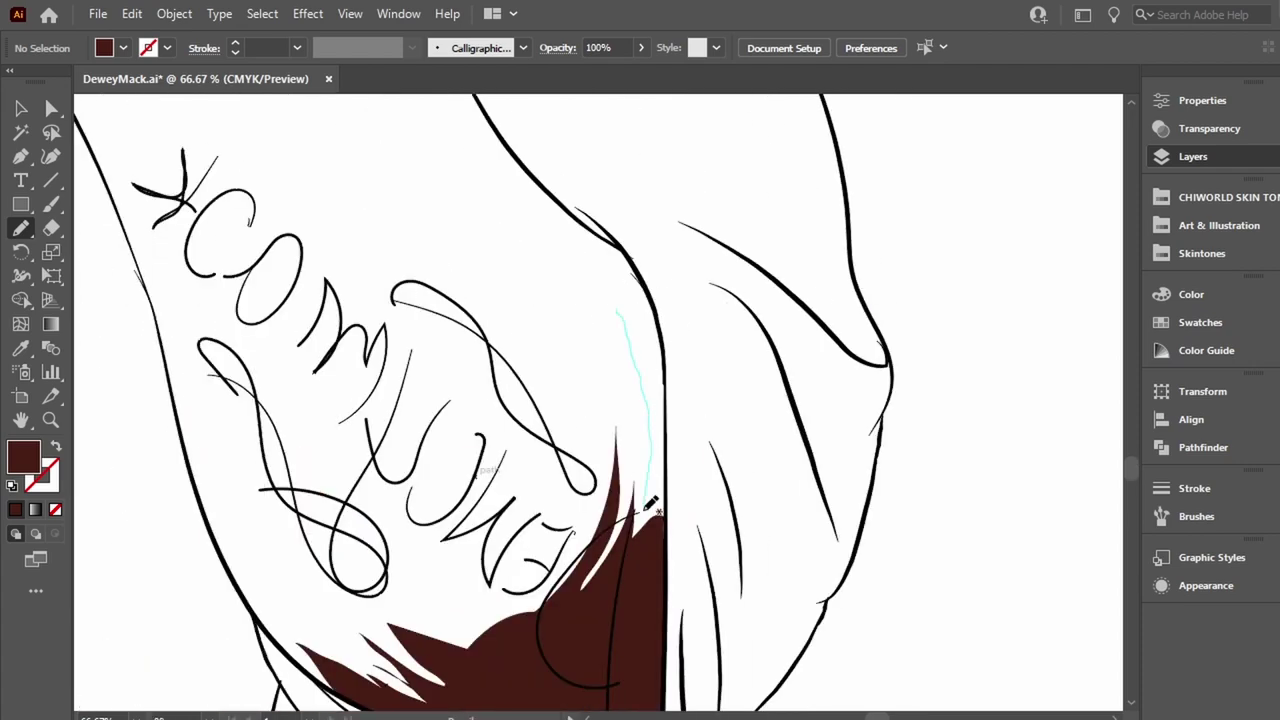
left_click_drag(672, 413, 585, 288)
scroll(585, 288, "left", 5)
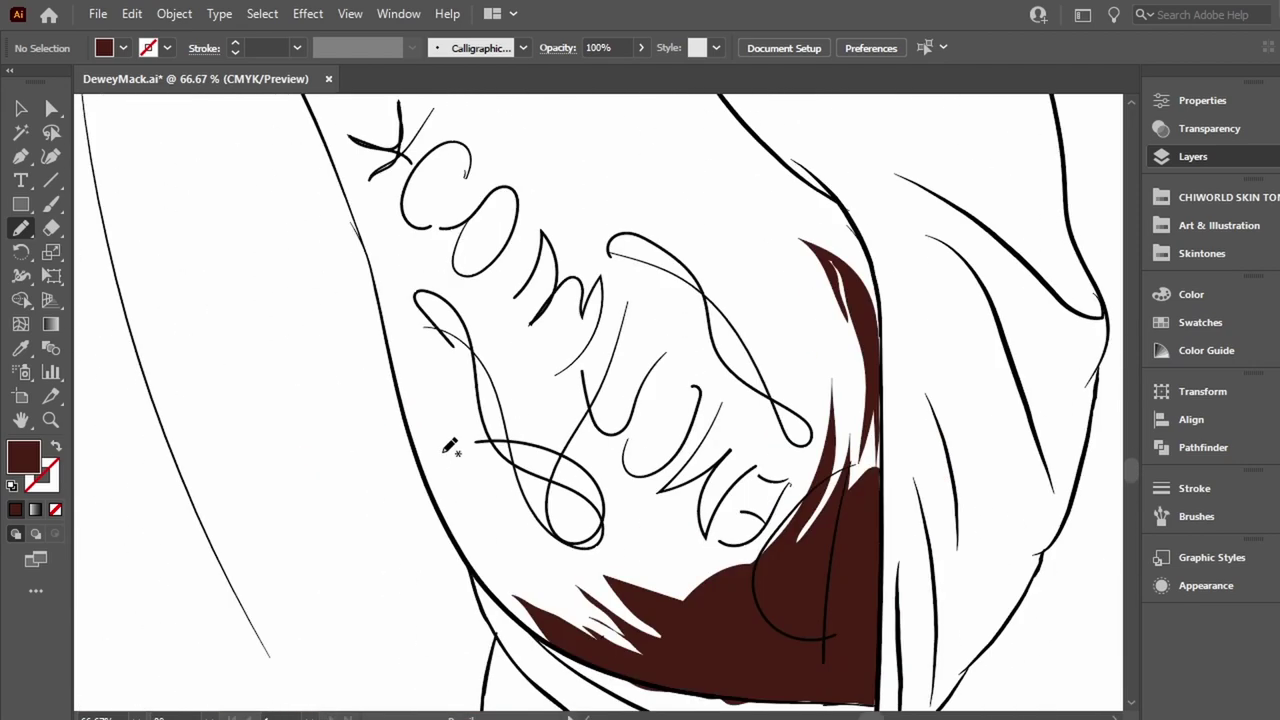
left_click_drag(350, 245, 512, 656)
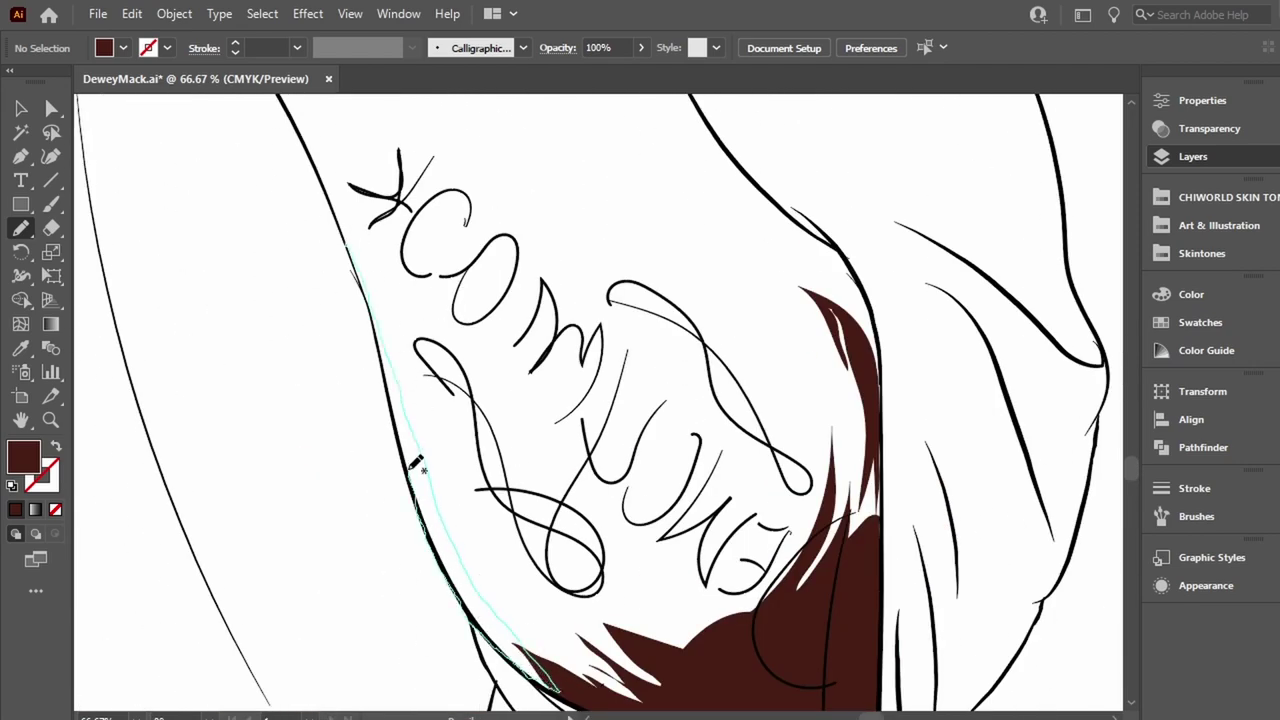
left_click_drag(417, 463, 400, 395)
Add maroon shadow shapes at the fingertips.
scroll(486, 514, "up", 5)
scroll(486, 514, "left", 5)
mouse_move(505, 442)
left_mouse_down()
mouse_move(407, 437)
mouse_move(550, 428)
left_mouse_up()
left_click_drag(437, 303, 380, 320)
scroll(450, 400, "up", 5)
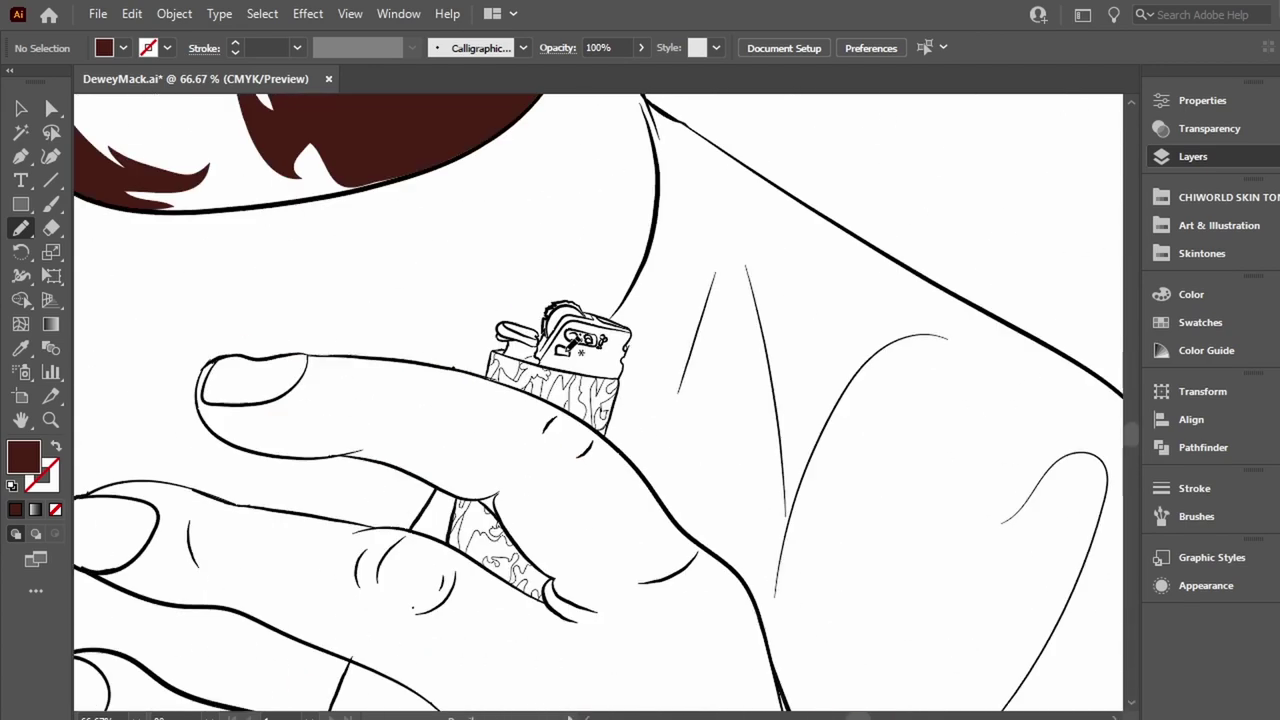
mouse_move(528, 440)
left_mouse_down()
mouse_move(540, 515)
mouse_move(545, 505)
left_mouse_up()
scroll(540, 450, "up", 3)
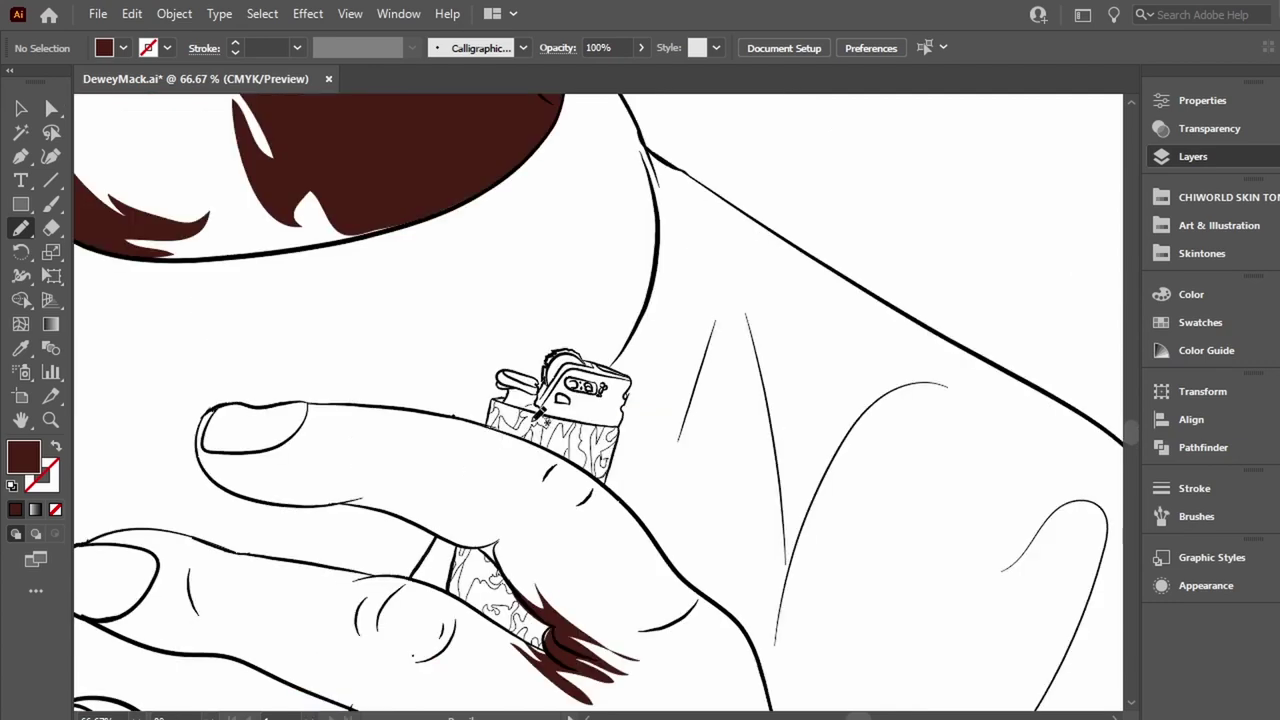
scroll(540, 400, "right", 10)
scroll(538, 200, "up", 4)
Shade along the inner edge line and the profile outline in maroon.
left_click_drag(537, 147, 548, 248)
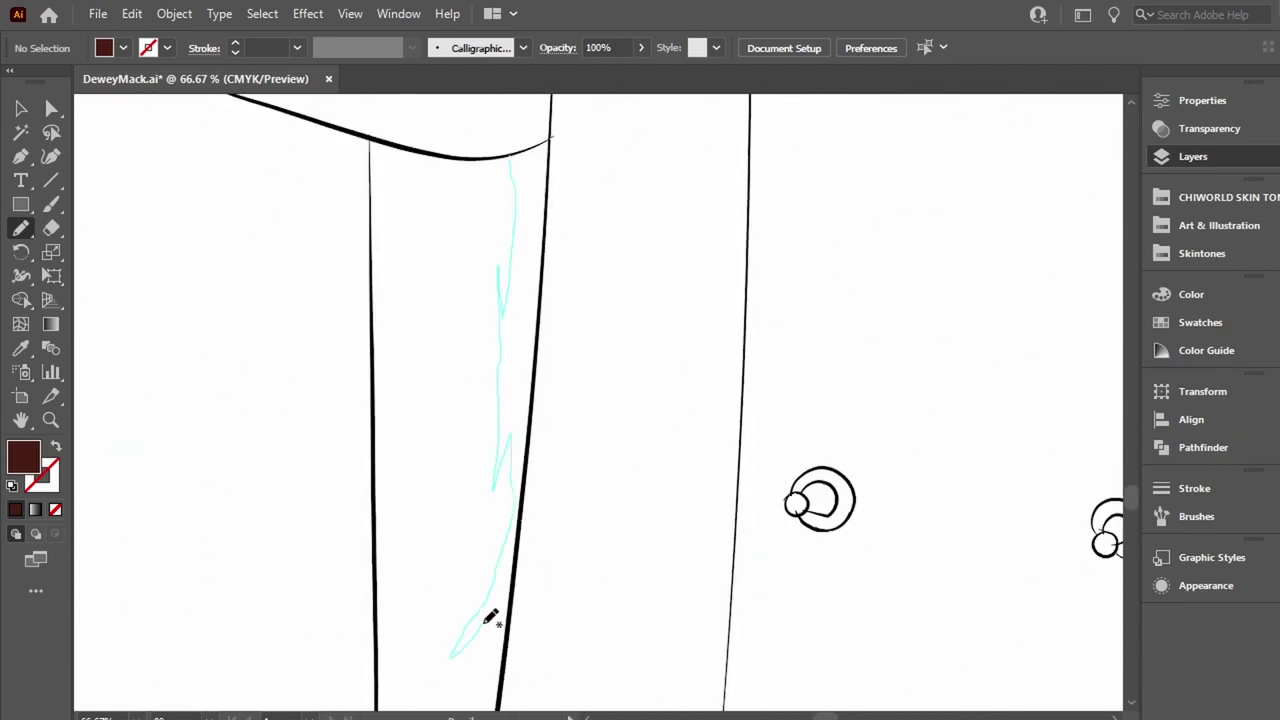
scroll(527, 300, "down", 5)
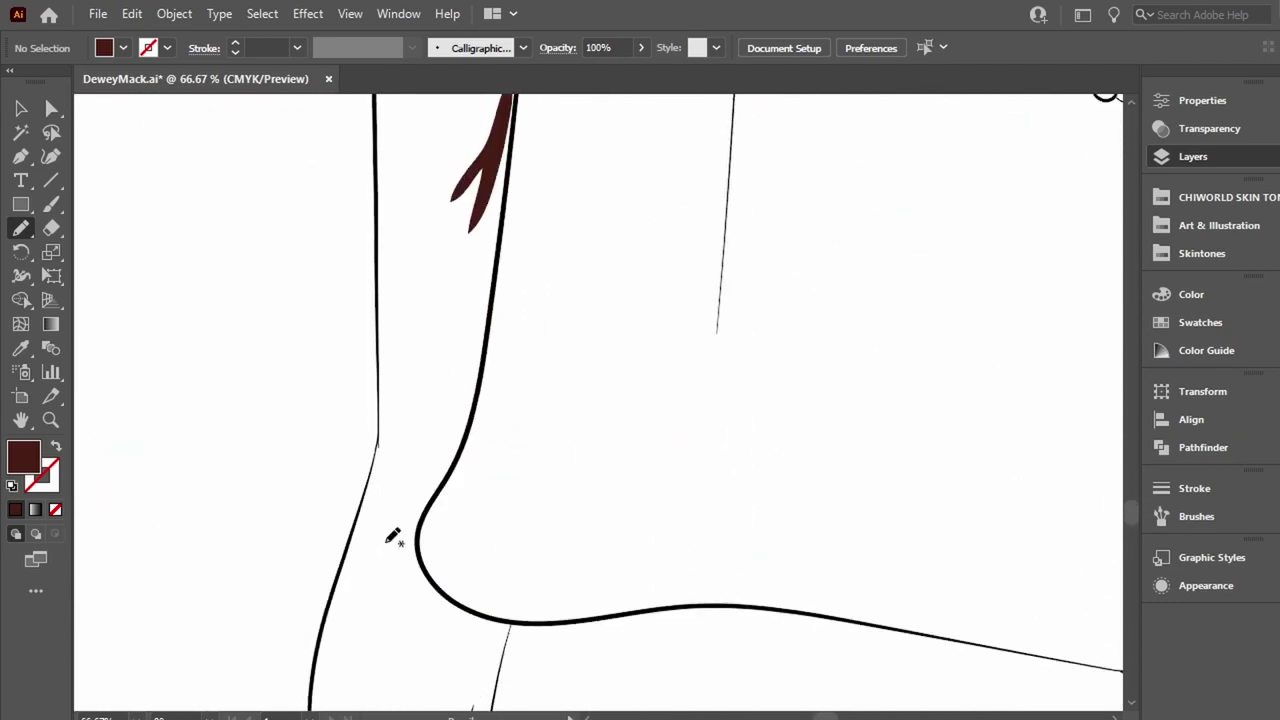
scroll(527, 300, "left", 5)
left_click_drag(420, 455, 485, 120)
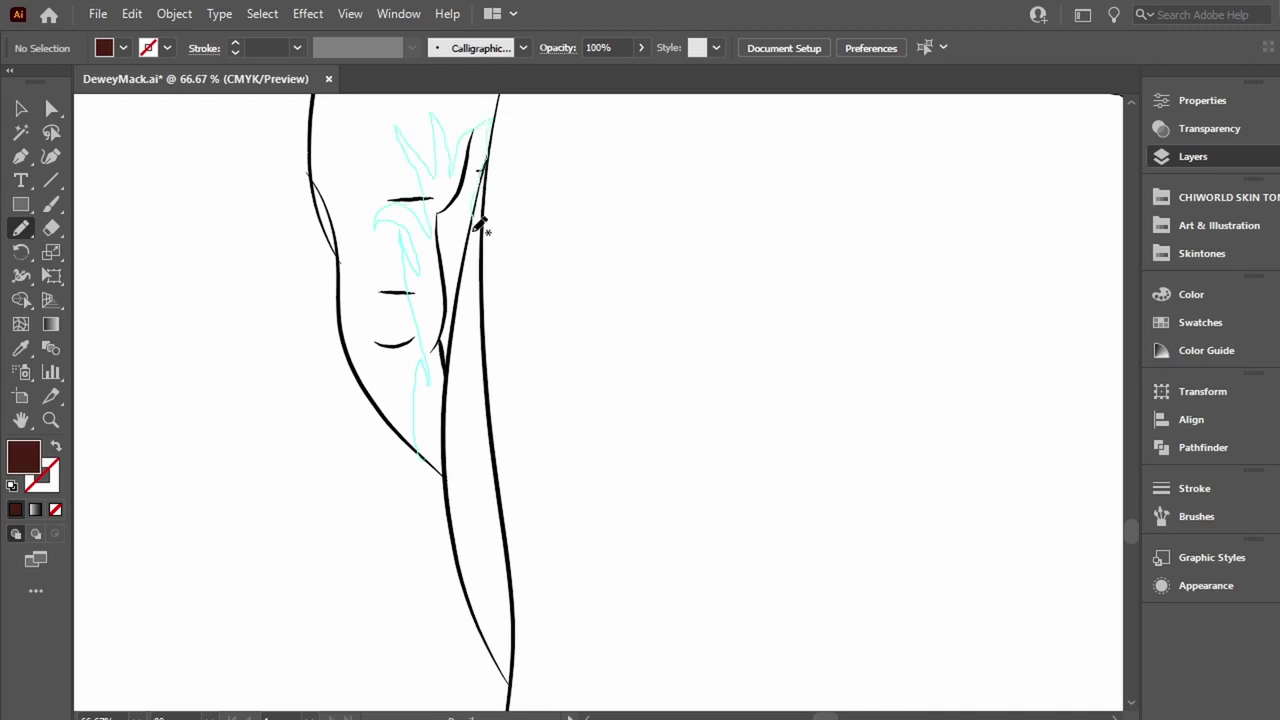
left_click_drag(478, 226, 449, 451)
scroll(449, 400, "up", 5)
left_click_drag(449, 363, 462, 387)
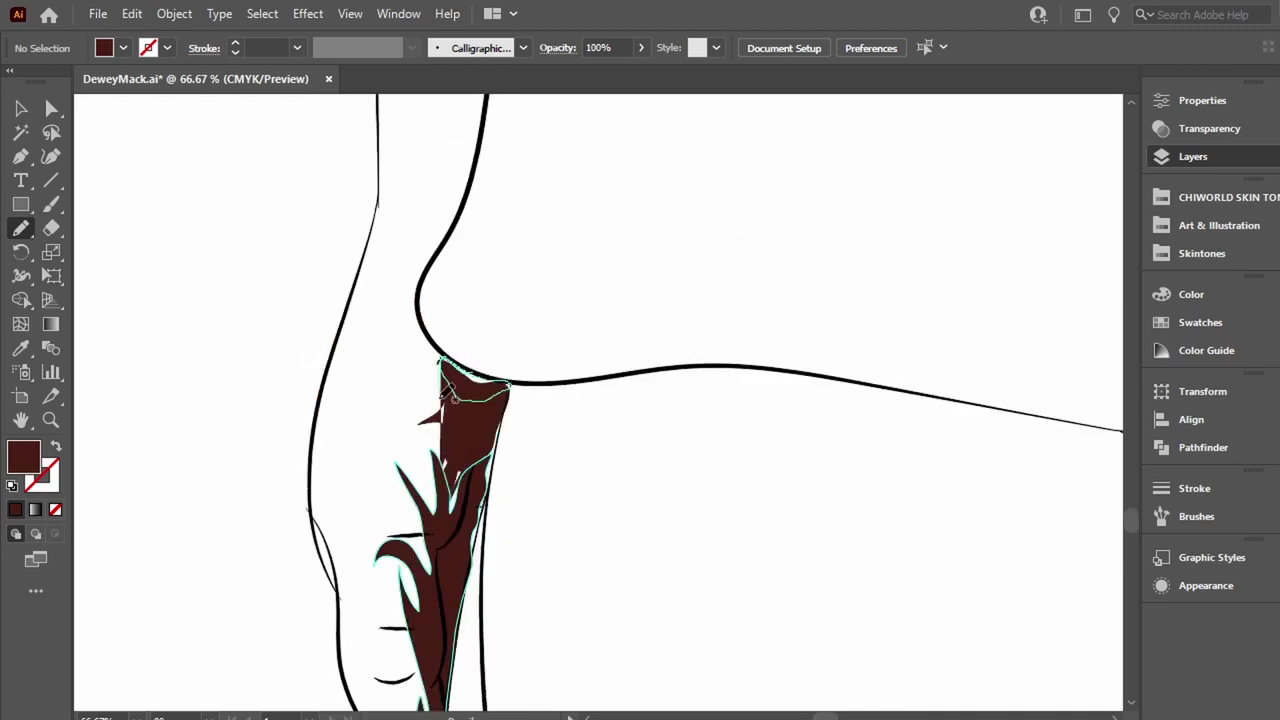
Add several small maroon shading touches along the outlines.
scroll(452, 395, "down", 3)
left_click_drag(430, 345, 434, 268)
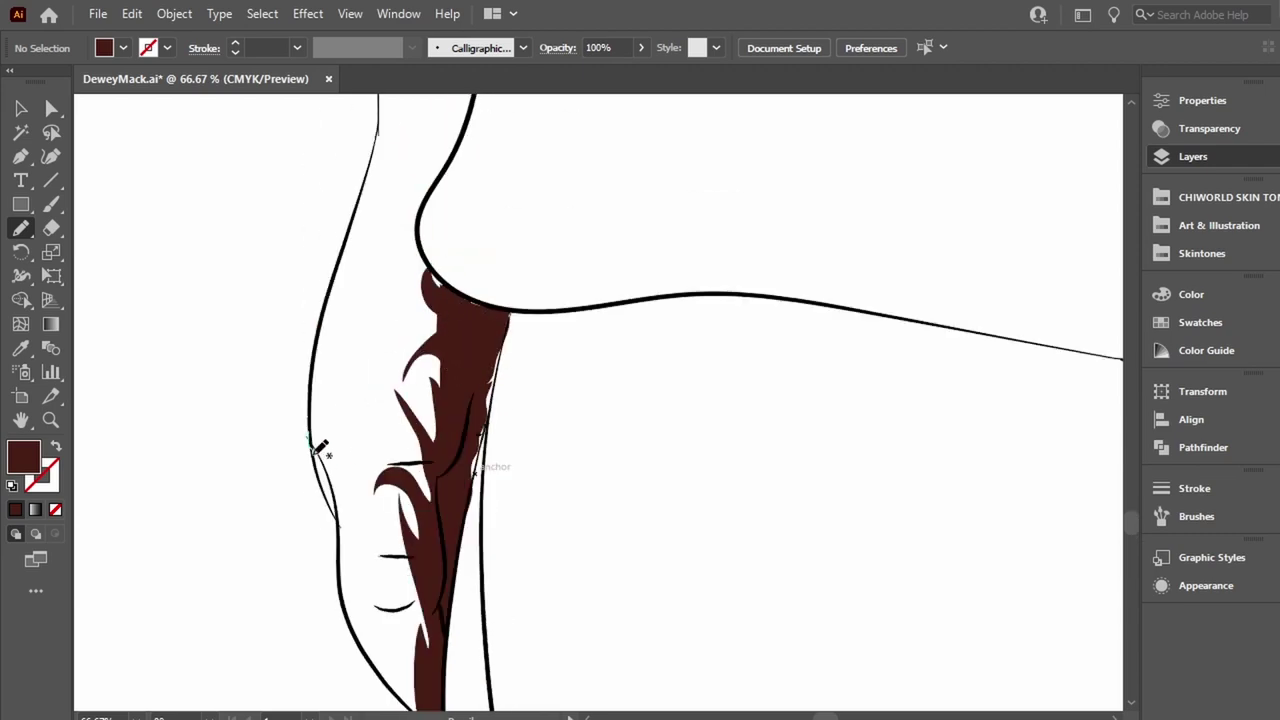
left_click_drag(349, 548, 340, 585)
scroll(466, 414, "up", 5)
mouse_move(466, 414)
left_mouse_down()
mouse_move(471, 200)
mouse_move(485, 345)
mouse_move(460, 440)
left_mouse_up()
scroll(470, 400, "up", 1)
Add maroon strokes and a thorn-like spike to the neck shading, extending it upward.
mouse_move(491, 263)
left_mouse_down()
mouse_move(478, 352)
mouse_move(488, 262)
mouse_move(458, 272)
left_mouse_up()
left_click_drag(497, 135, 497, 268)
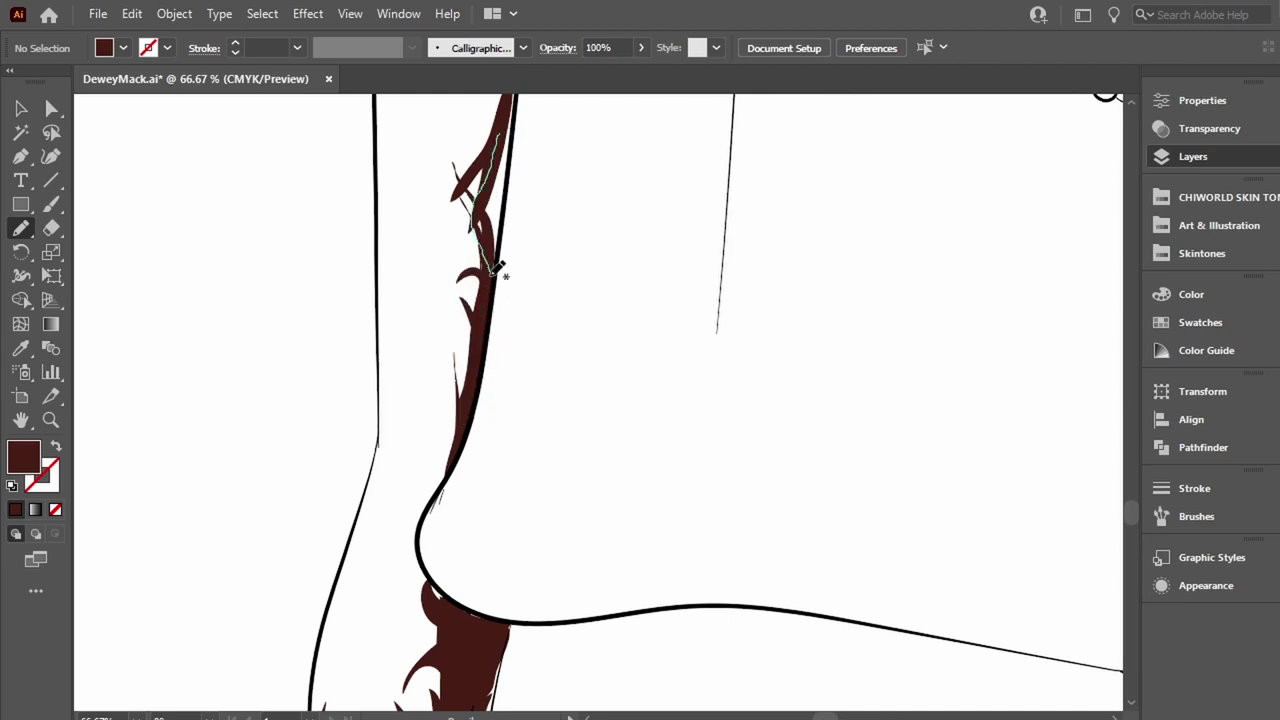
left_click_drag(517, 126, 517, 128)
scroll(515, 330, "up", 6)
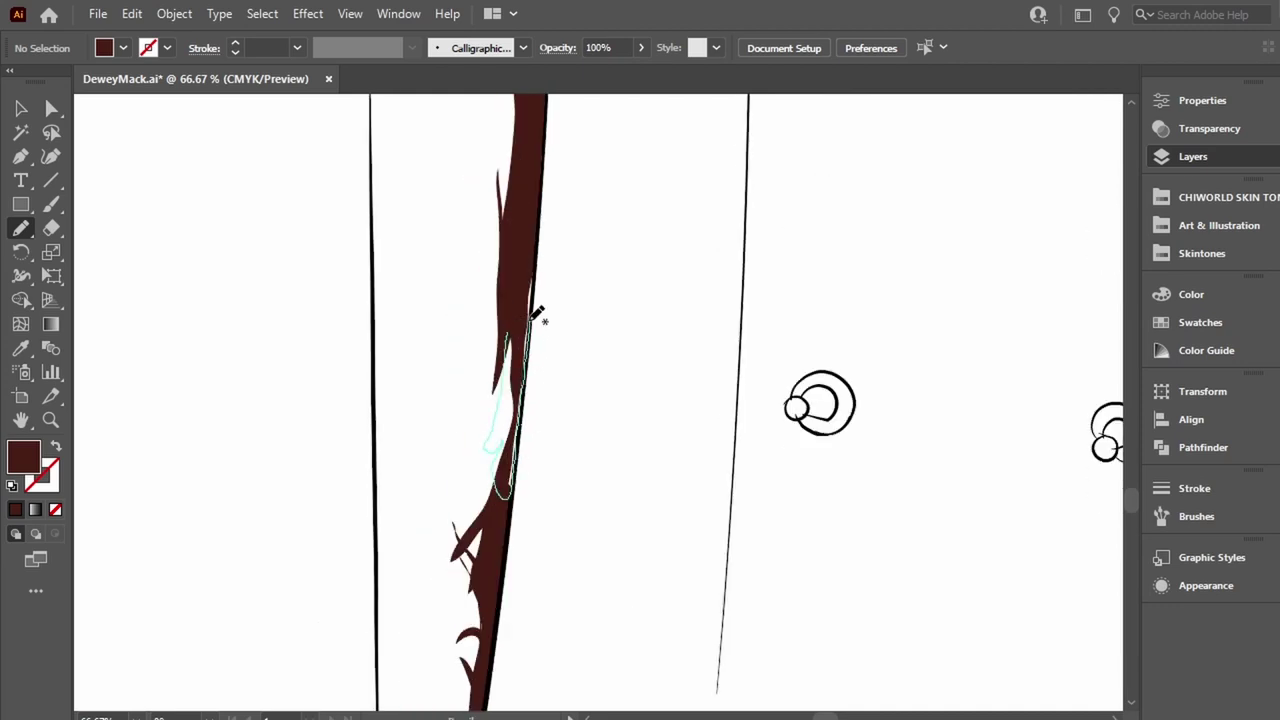
left_click_drag(505, 487, 535, 322)
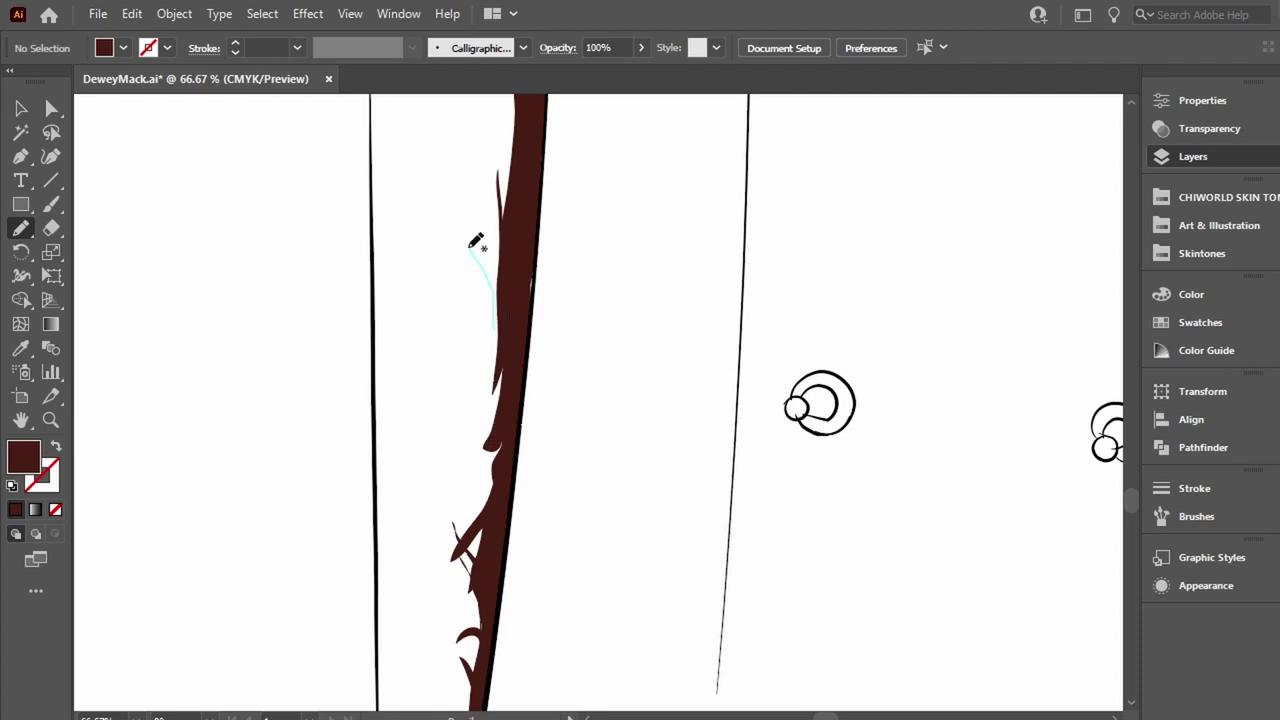
left_click_drag(476, 242, 497, 360)
scroll(487, 442, "up", 5)
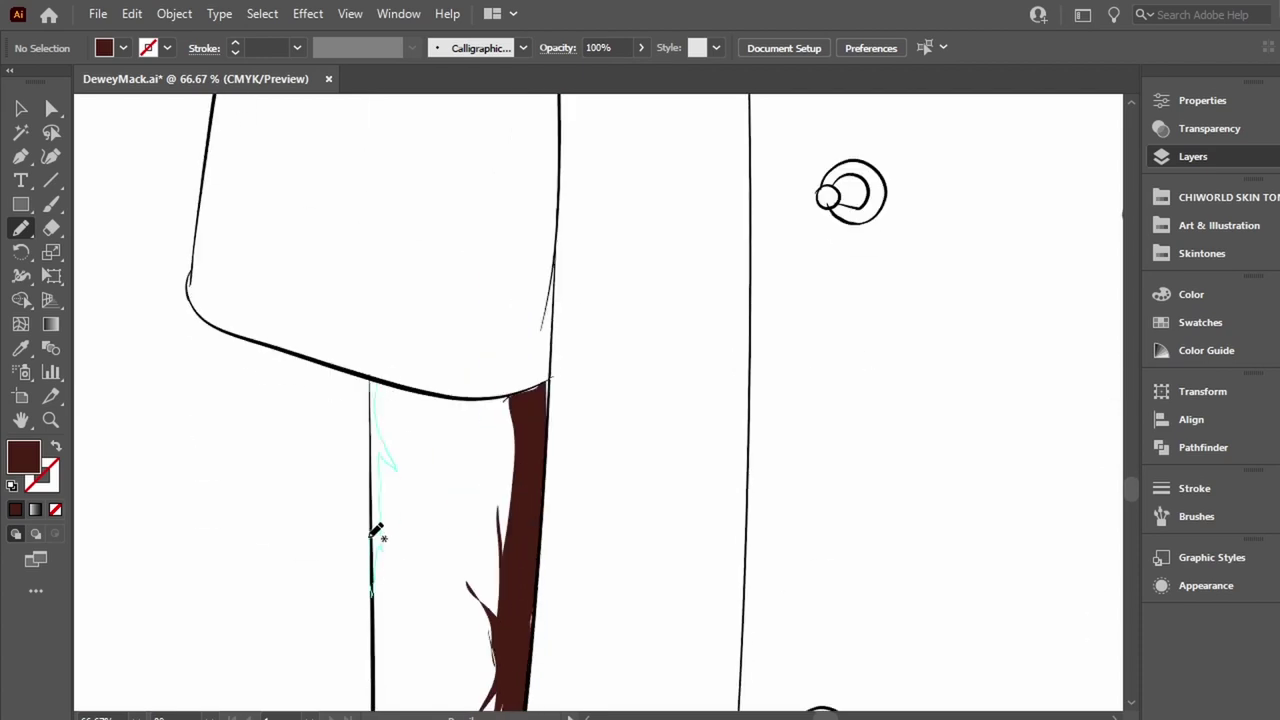
scroll(387, 376, "down", 4)
scroll(457, 409, "down", 3)
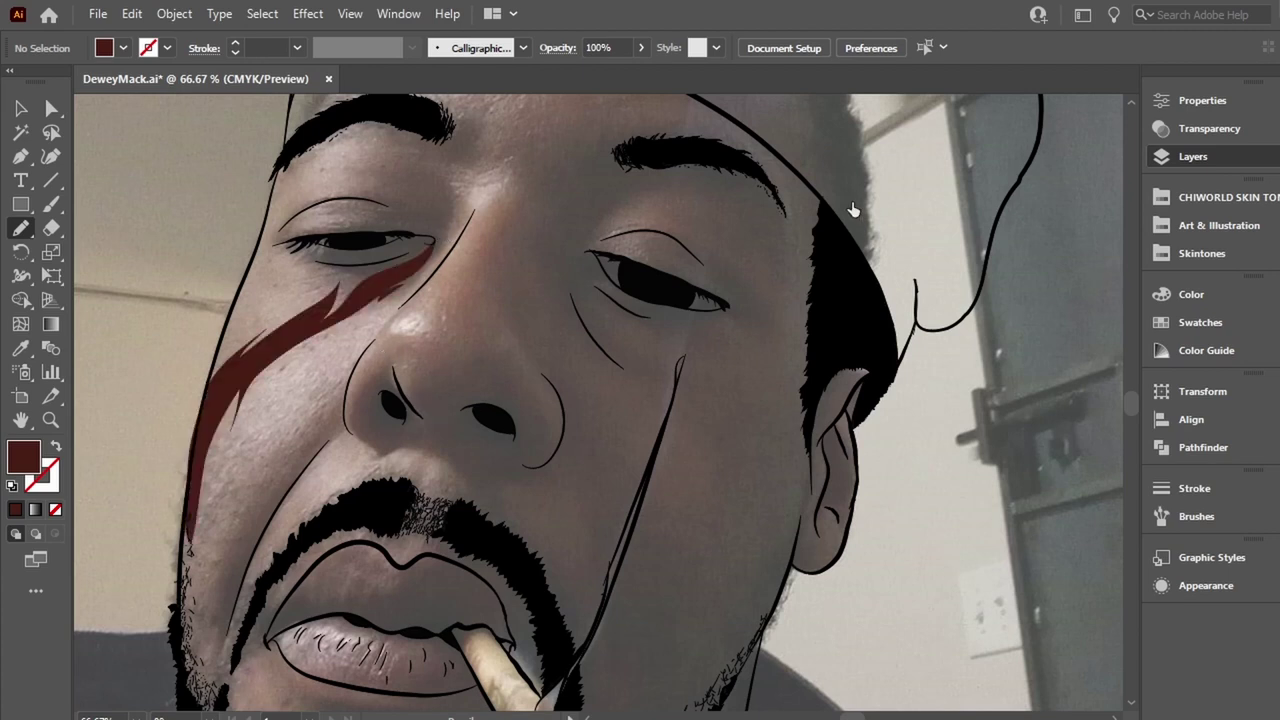
Select the red cheek shading stroke and sketch another Pencil shape.
key("v")
left_click(296, 357)
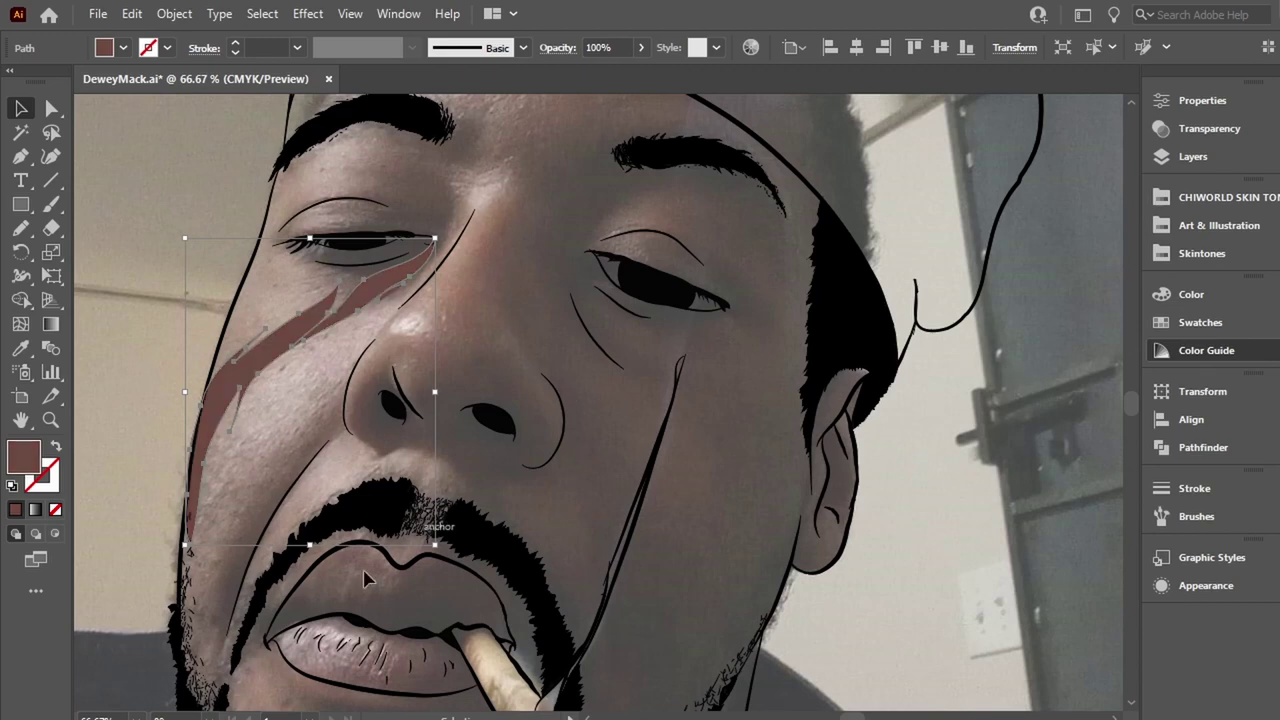
scroll(365, 578, "down", 3)
key("n")
mouse_move(275, 655)
left_mouse_down()
mouse_move(397, 700)
mouse_move(220, 608)
left_mouse_up()
Sample the brown of the cheek shading as the drawing colour.
scroll(704, 247, "up", 1)
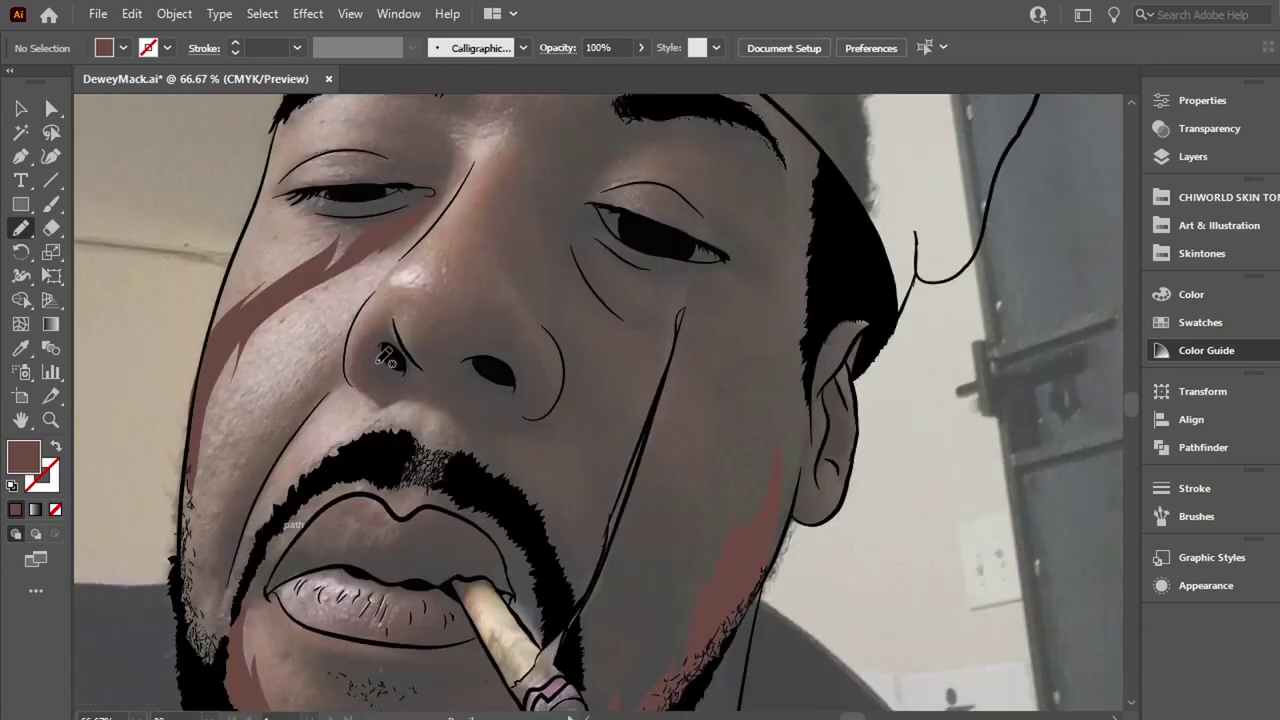
key("v")
left_click(265, 250)
key("i")
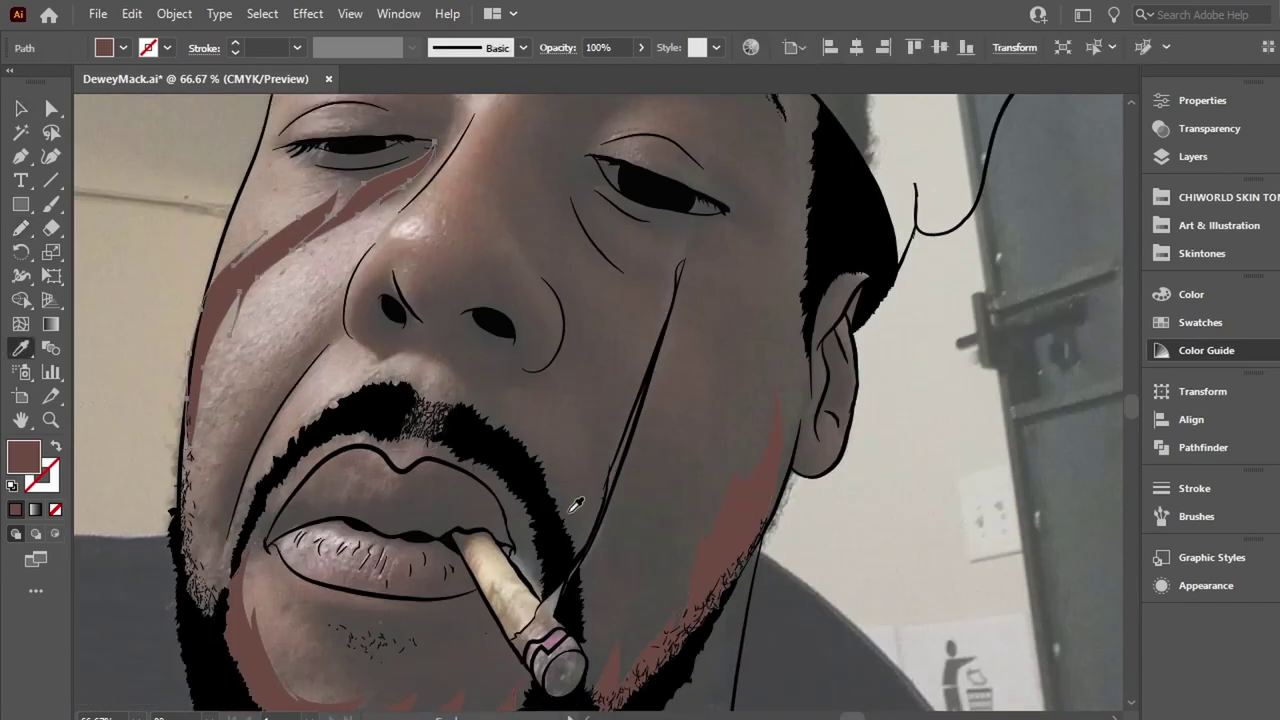
key("v")
key("n")
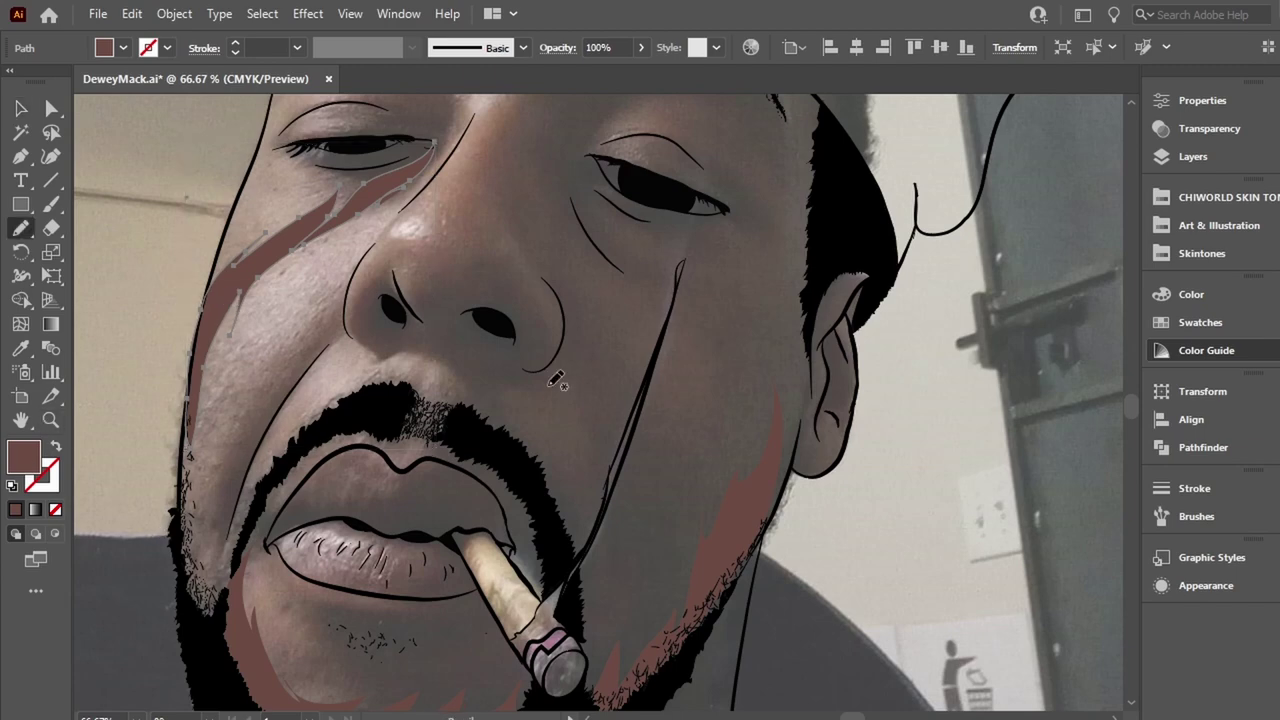
Draw a zigzag dark-red shadow shape over the eyebrow.
scroll(848, 210, "up", 2)
scroll(700, 300, "up", 4)
left_click_drag(560, 318, 636, 488)
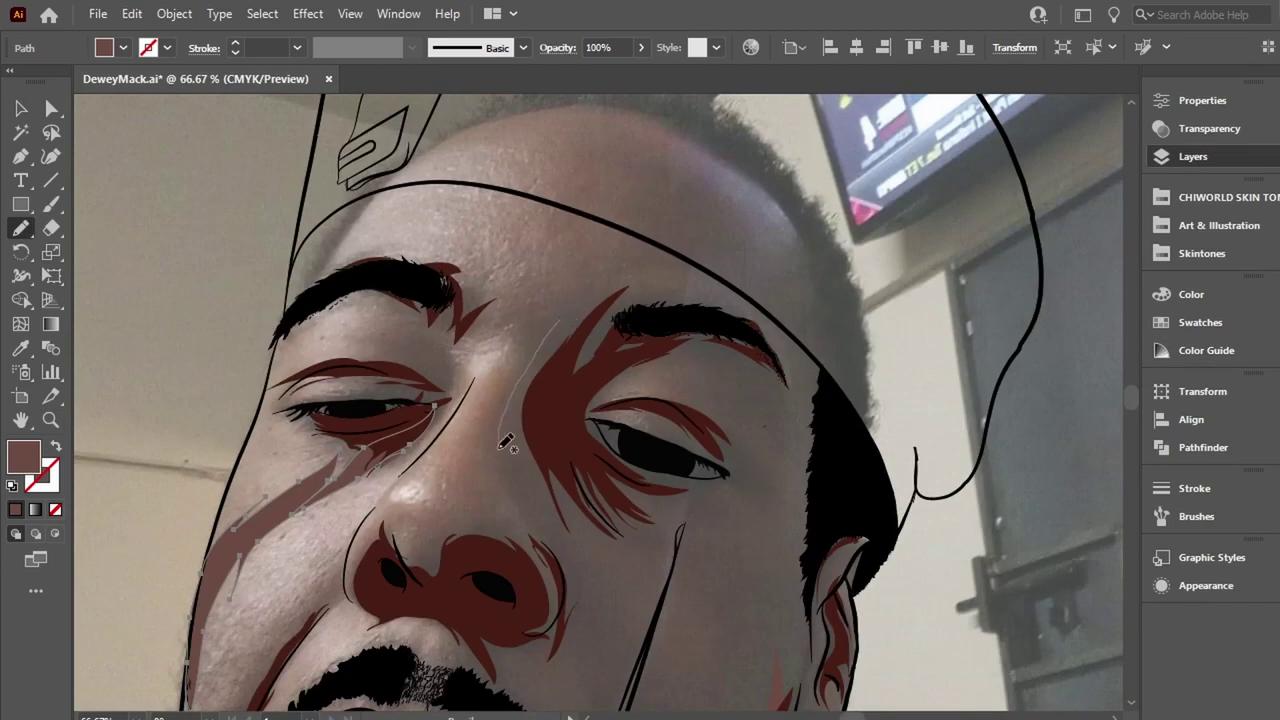
left_click_drag(558, 366, 690, 414)
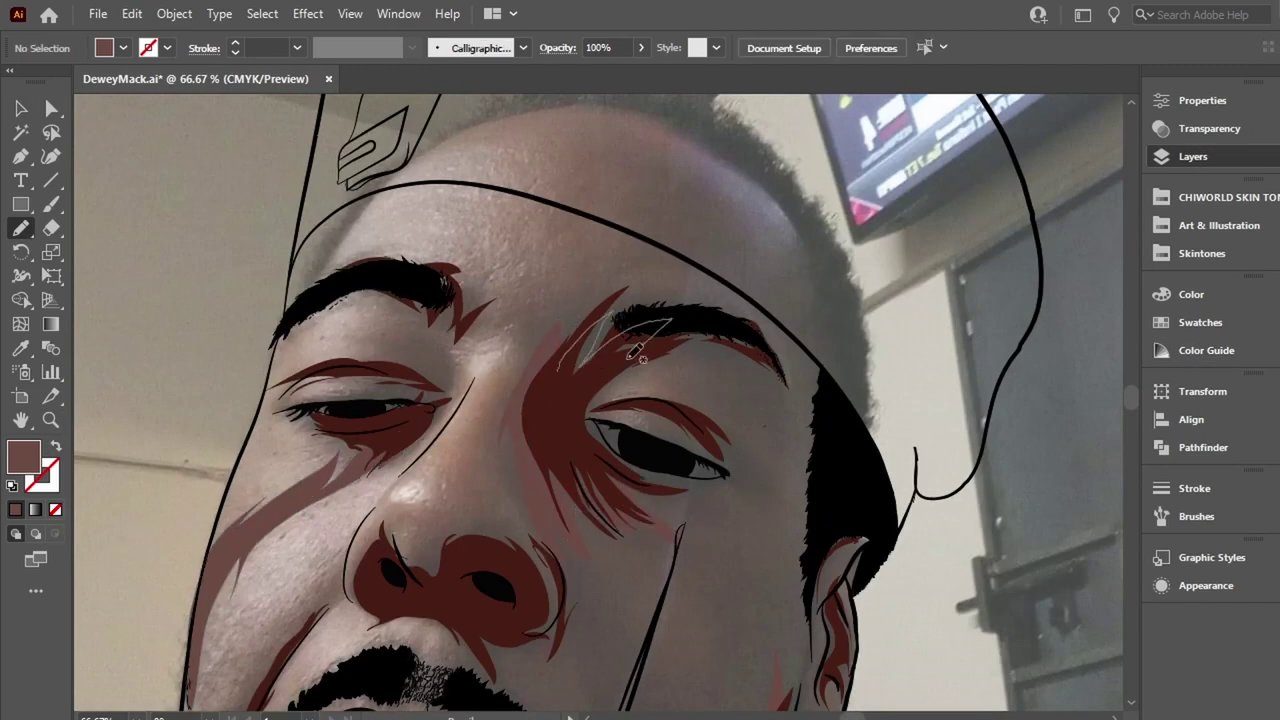
left_click_drag(607, 430, 640, 468)
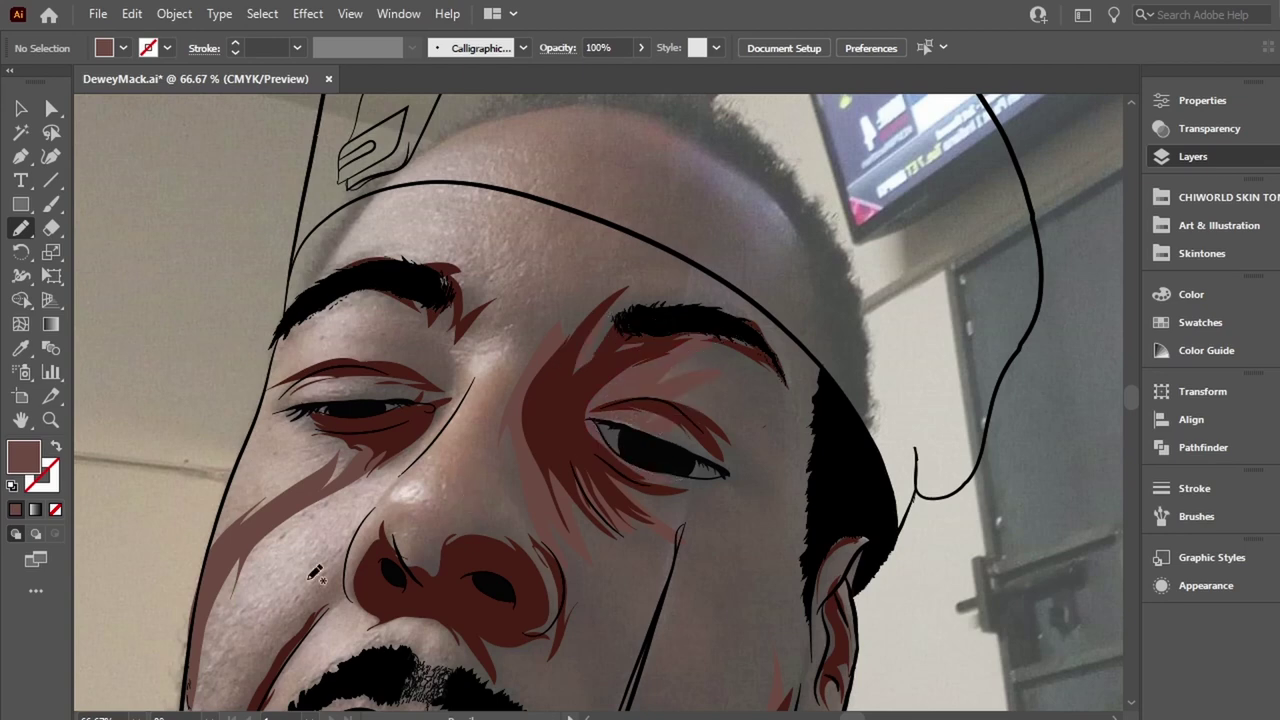
Add dark-red shading around the eye and a crease over the eyelid.
scroll(546, 566, "down", 5)
scroll(400, 400, "up", 3)
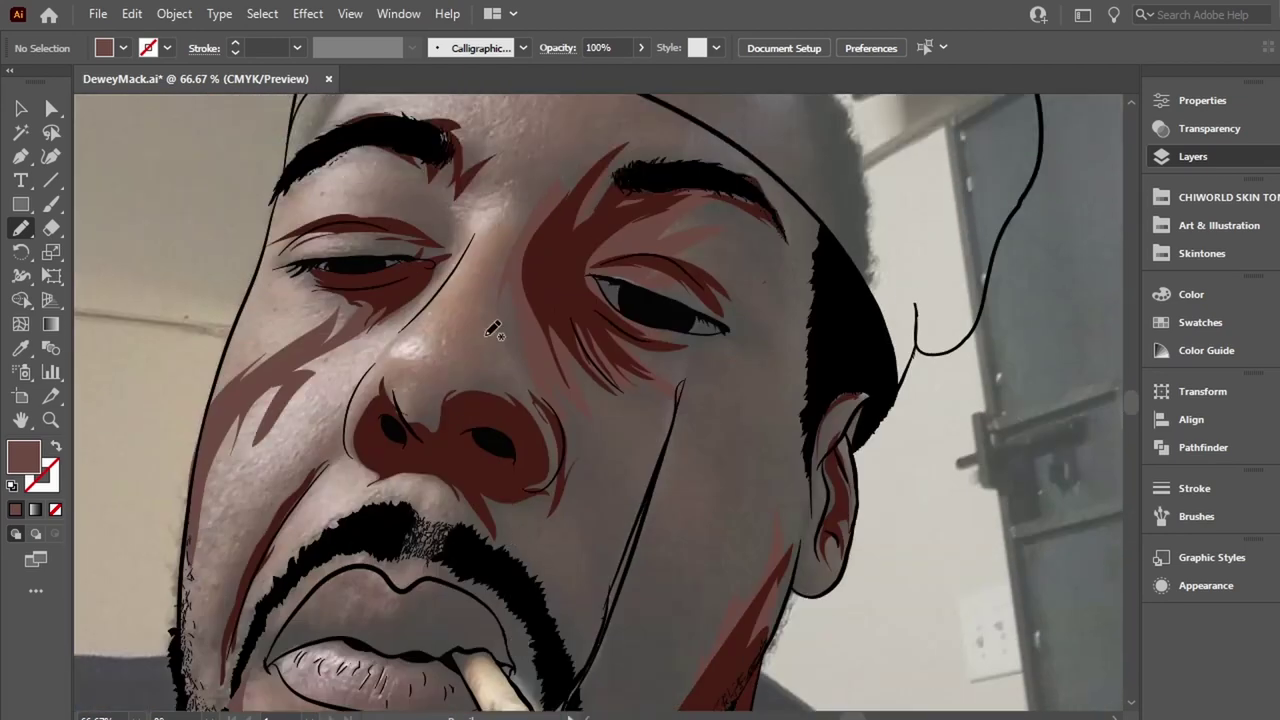
left_click_drag(342, 335, 448, 258)
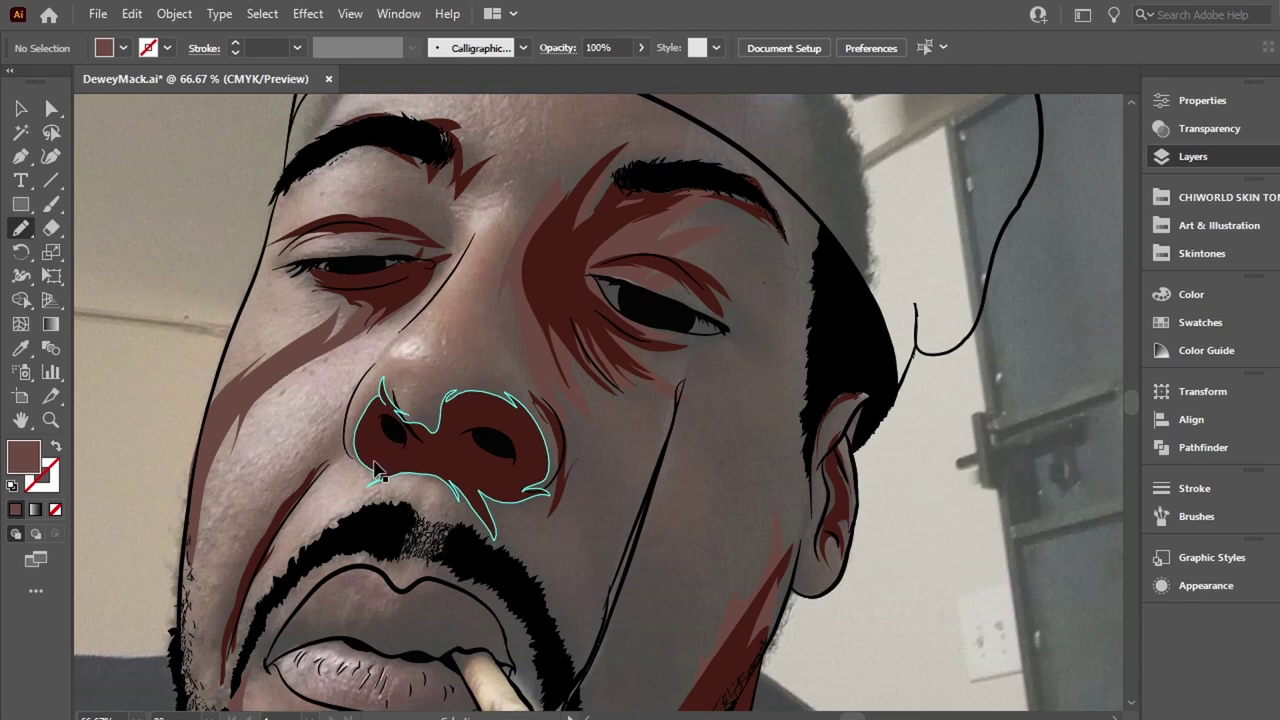
scroll(384, 320, "up", 3)
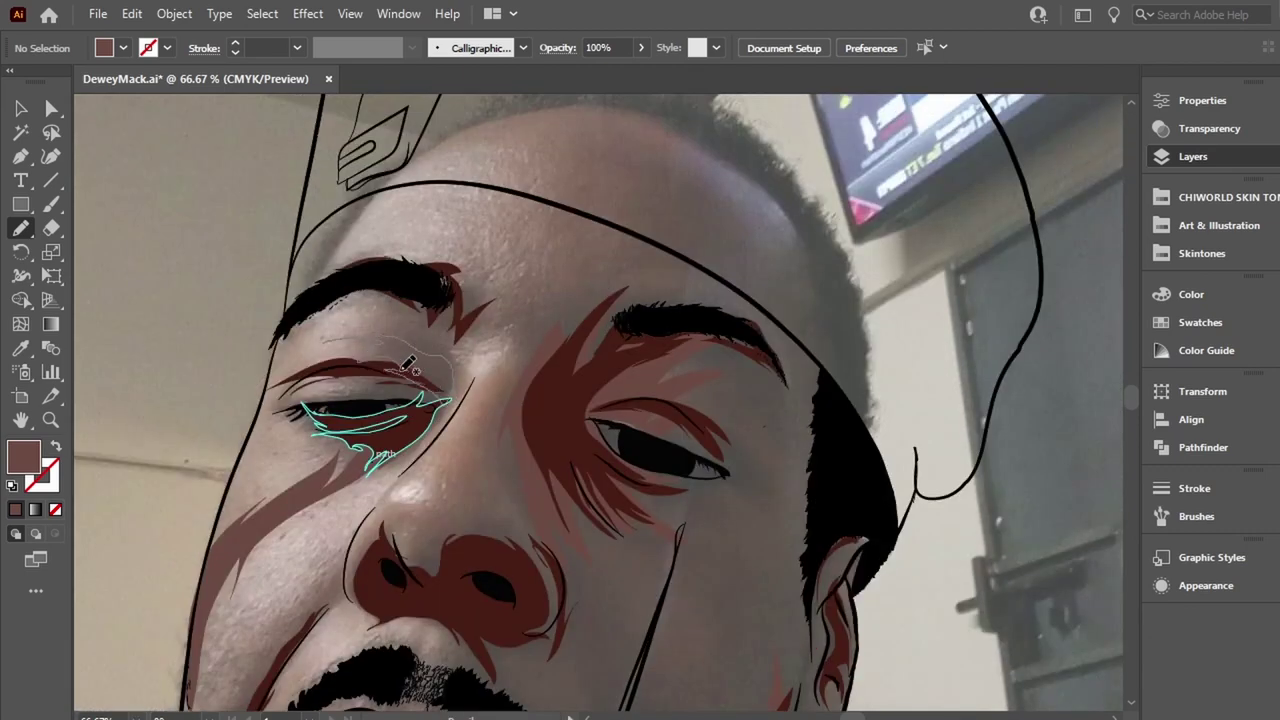
left_click_drag(408, 366, 455, 400)
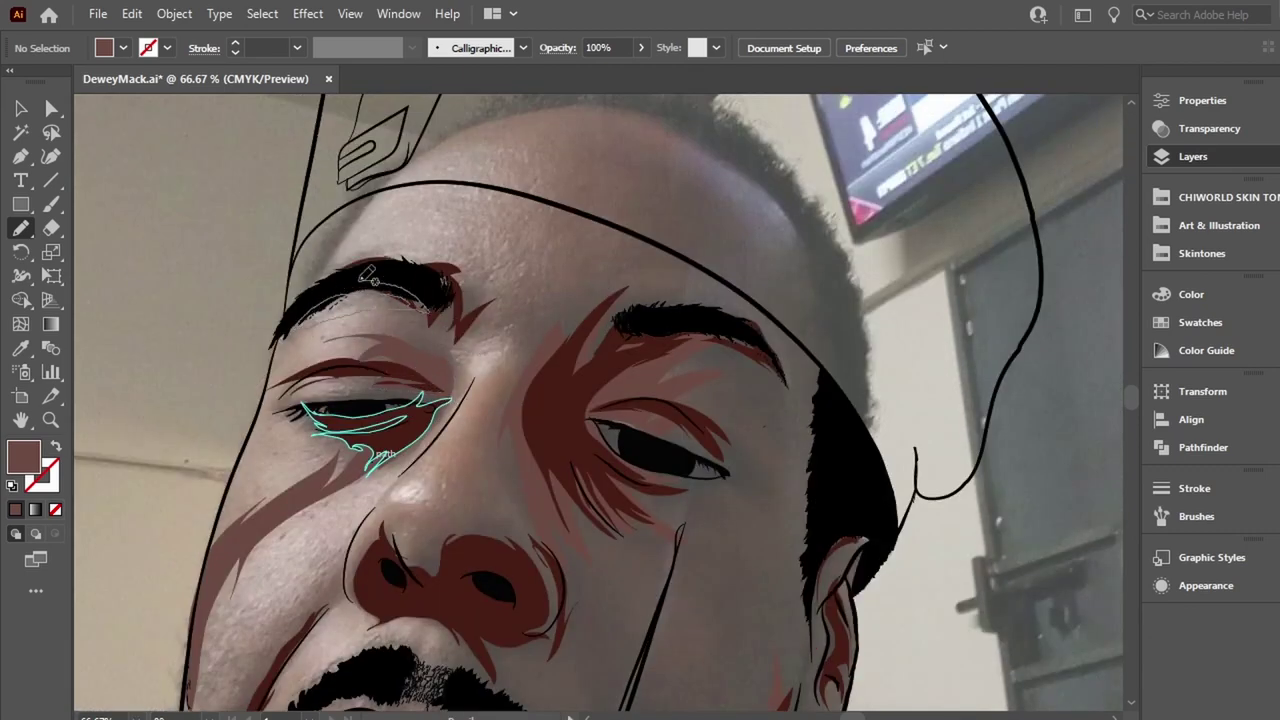
key("ctrl+minus")
key("ctrl+minus")
key("ctrl+minus")
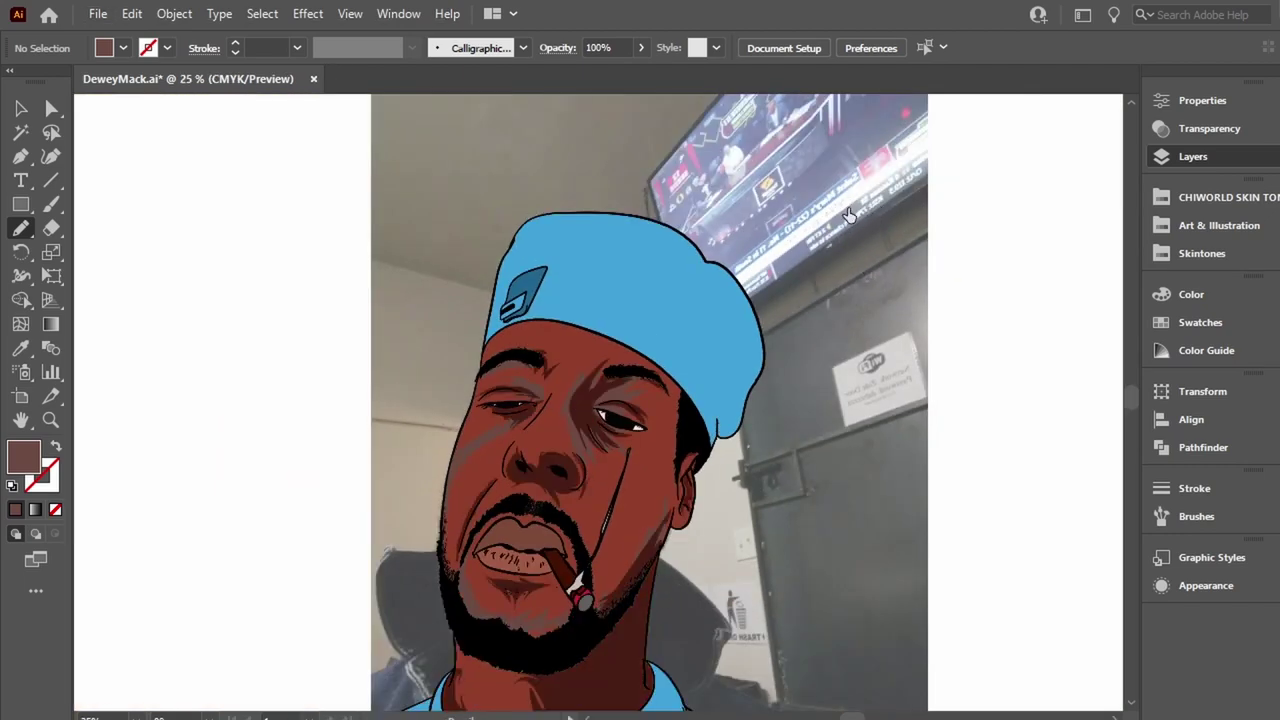
Trace Pencil shading shapes along the neck under the beard toward the collar.
scroll(683, 540, "down", 3)
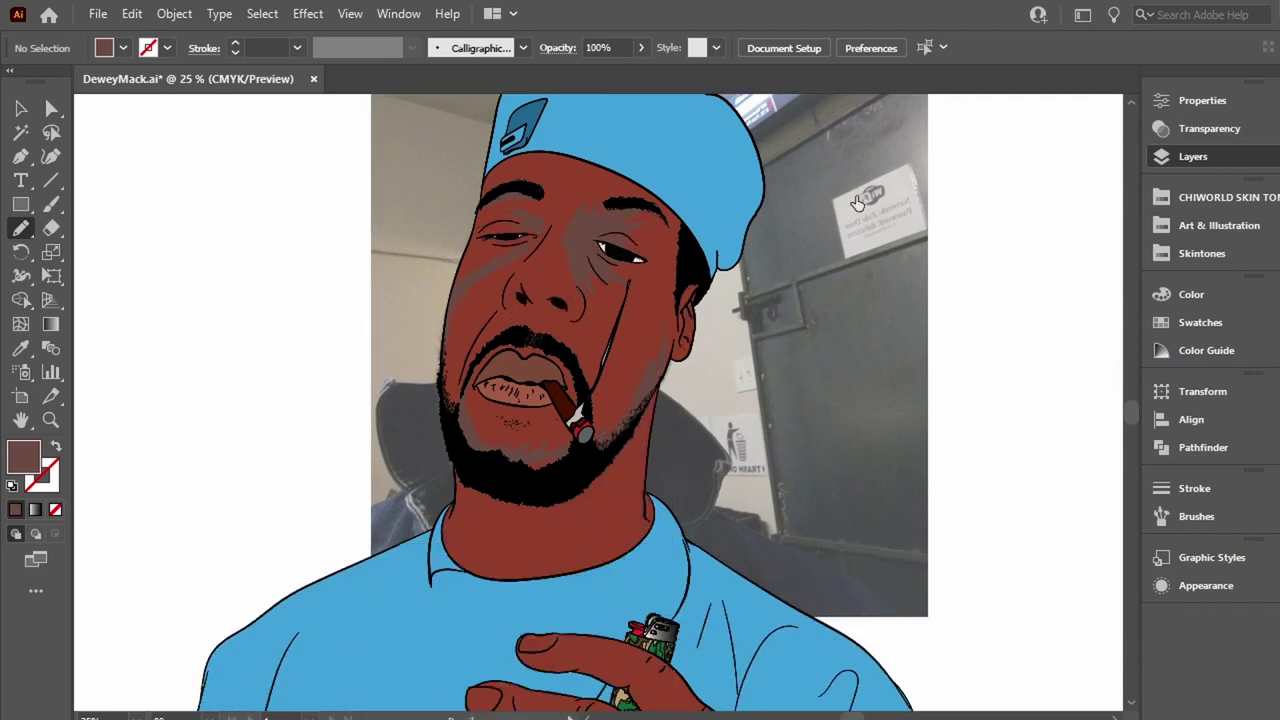
left_click_drag(514, 519, 499, 487)
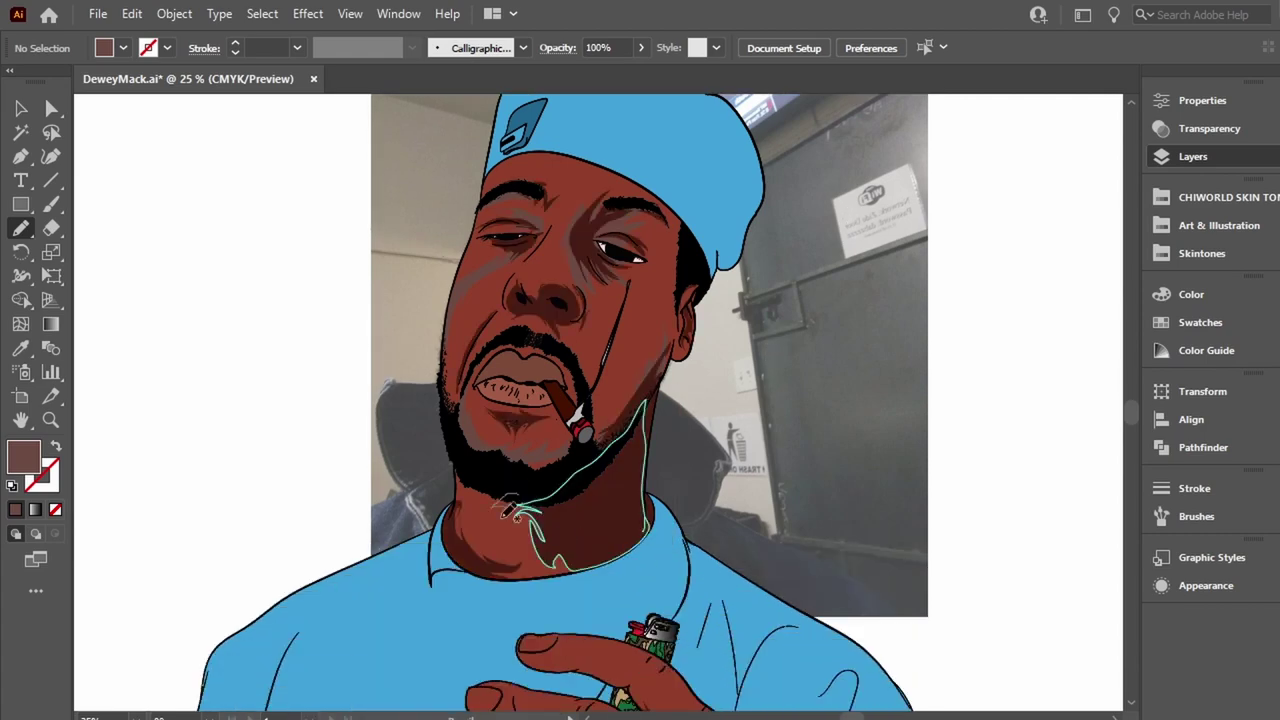
scroll(560, 540, "up", 3)
scroll(586, 509, "down", 4)
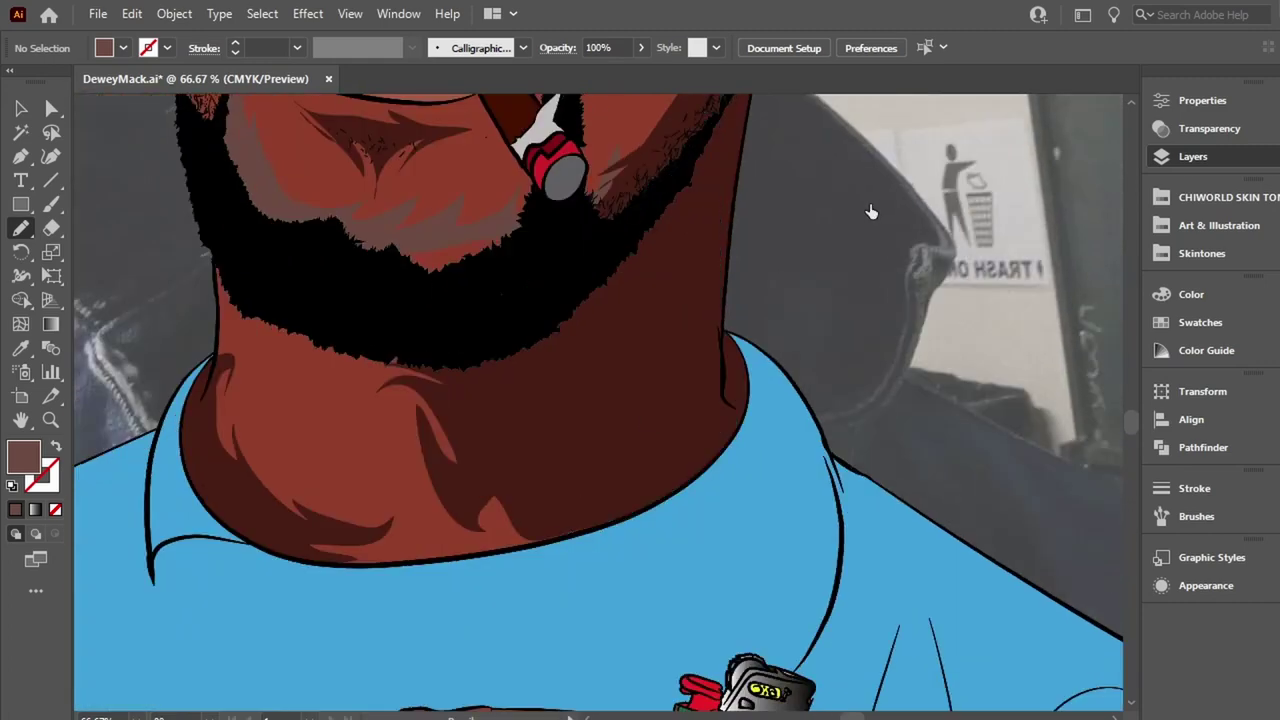
scroll(697, 348, "left", 3)
mouse_move(697, 348)
left_mouse_down()
mouse_move(709, 477)
mouse_move(786, 534)
mouse_move(691, 343)
left_mouse_up()
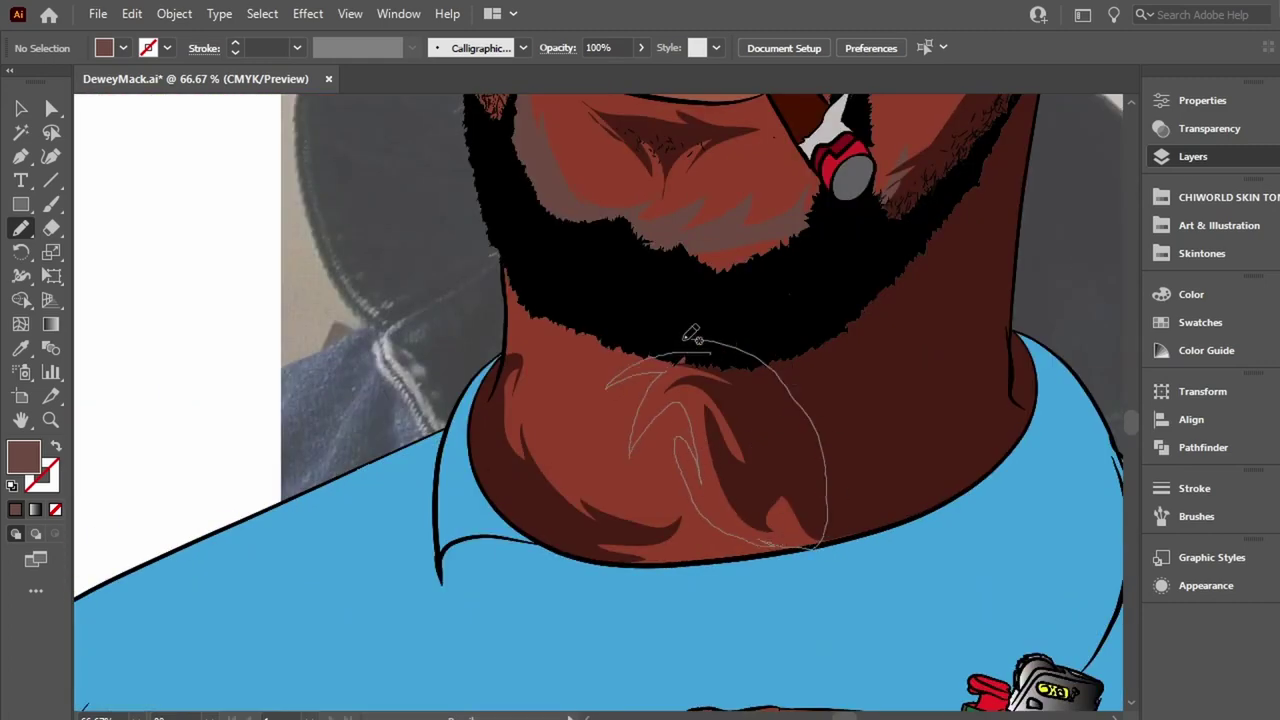
mouse_move(516, 338)
left_mouse_down()
mouse_move(640, 503)
mouse_move(614, 557)
mouse_move(496, 398)
left_mouse_up()
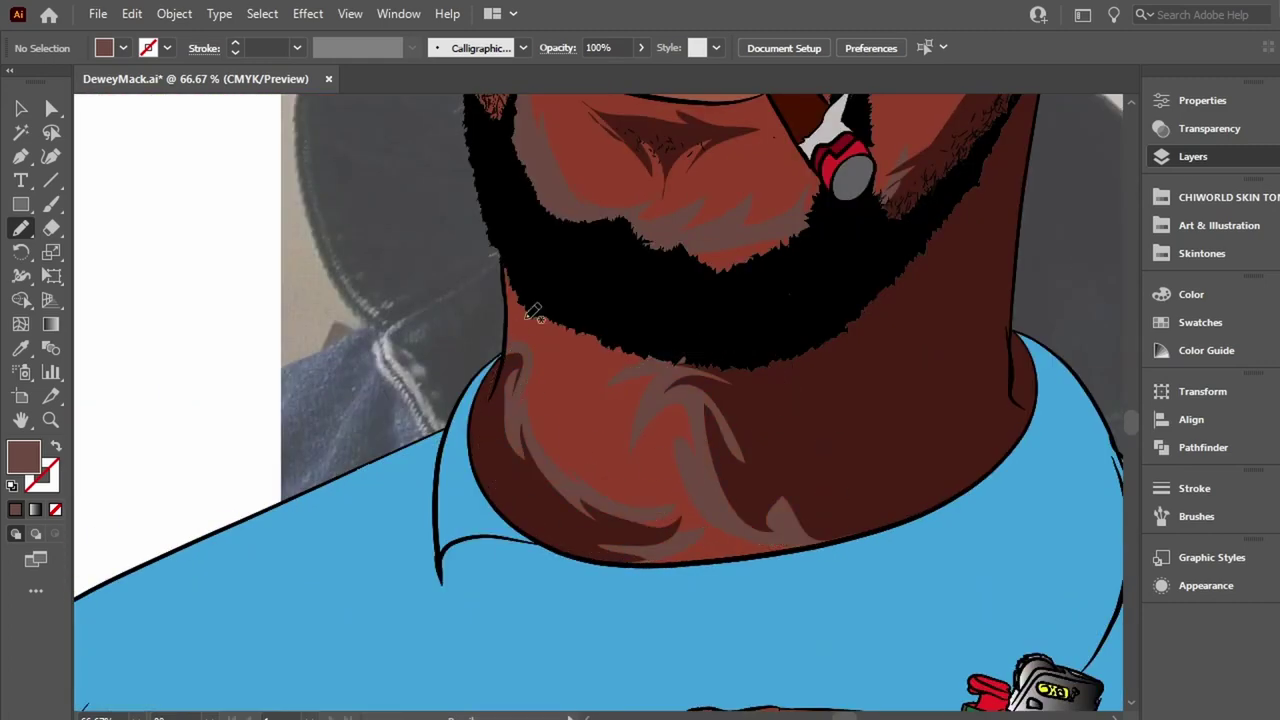
Trace shading shapes on the left cheek and around the nose.
scroll(535, 312, "up", 5)
scroll(535, 312, "right", 2)
scroll(527, 460, "down", 3)
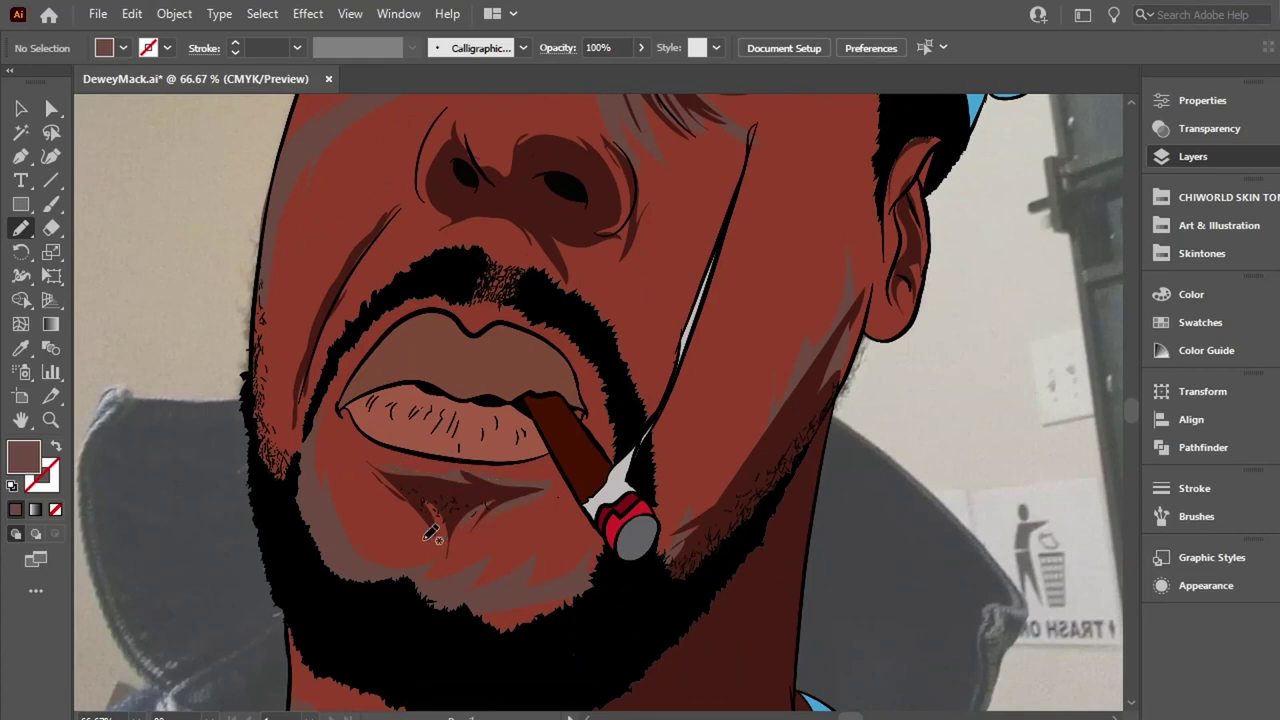
left_click_drag(298, 412, 340, 310)
scroll(535, 418, "up", 6)
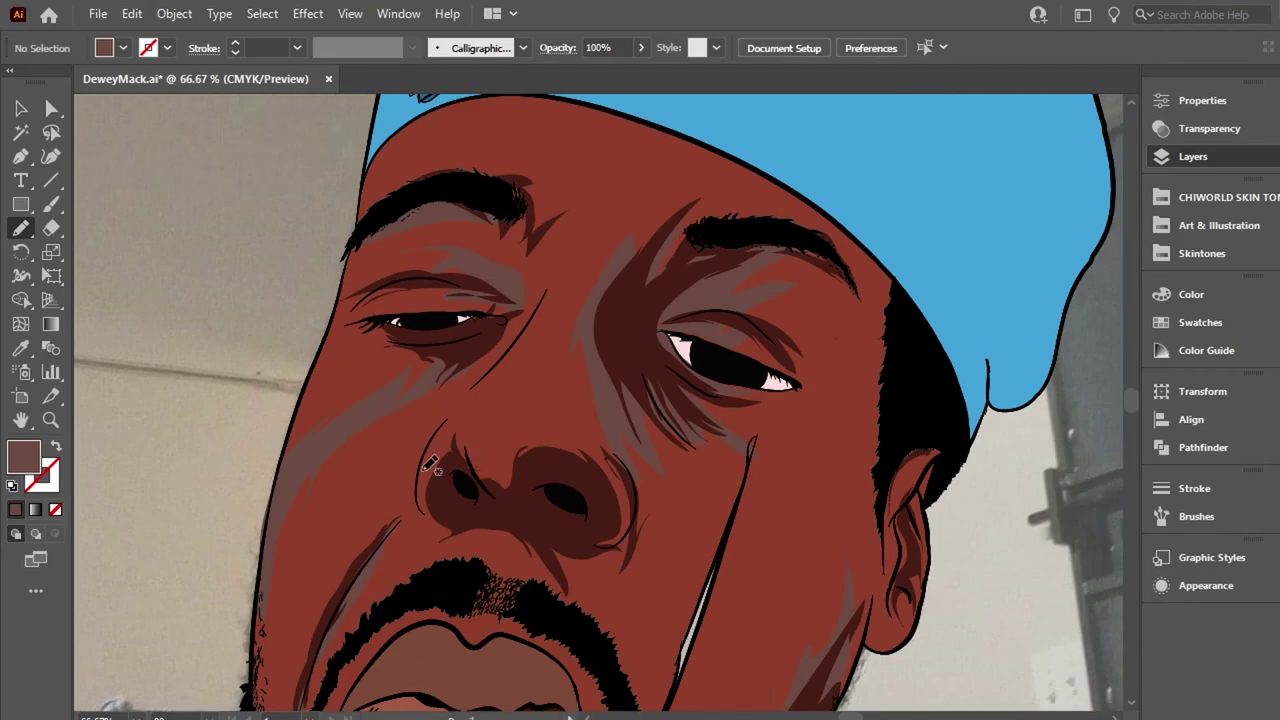
mouse_move(481, 442)
left_mouse_down()
mouse_move(623, 480)
mouse_move(543, 537)
mouse_move(430, 515)
left_mouse_up()
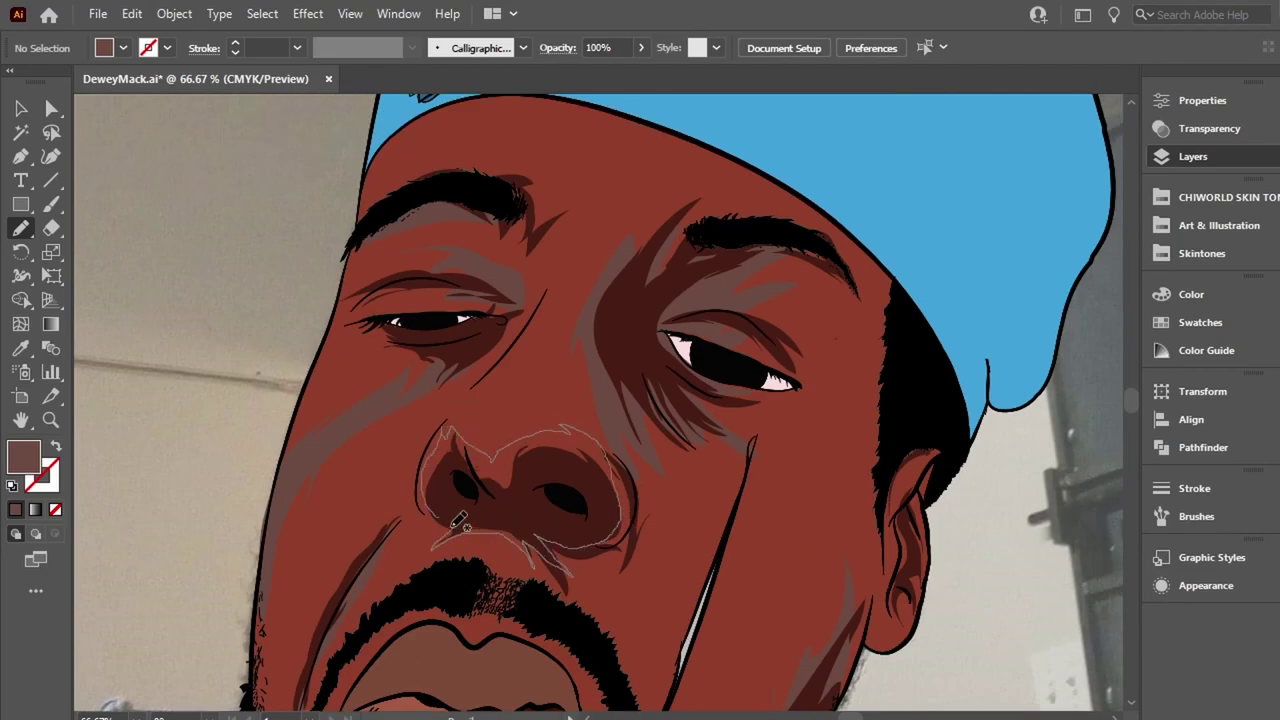
scroll(710, 582, "right", 3)
scroll(710, 582, "down", 3)
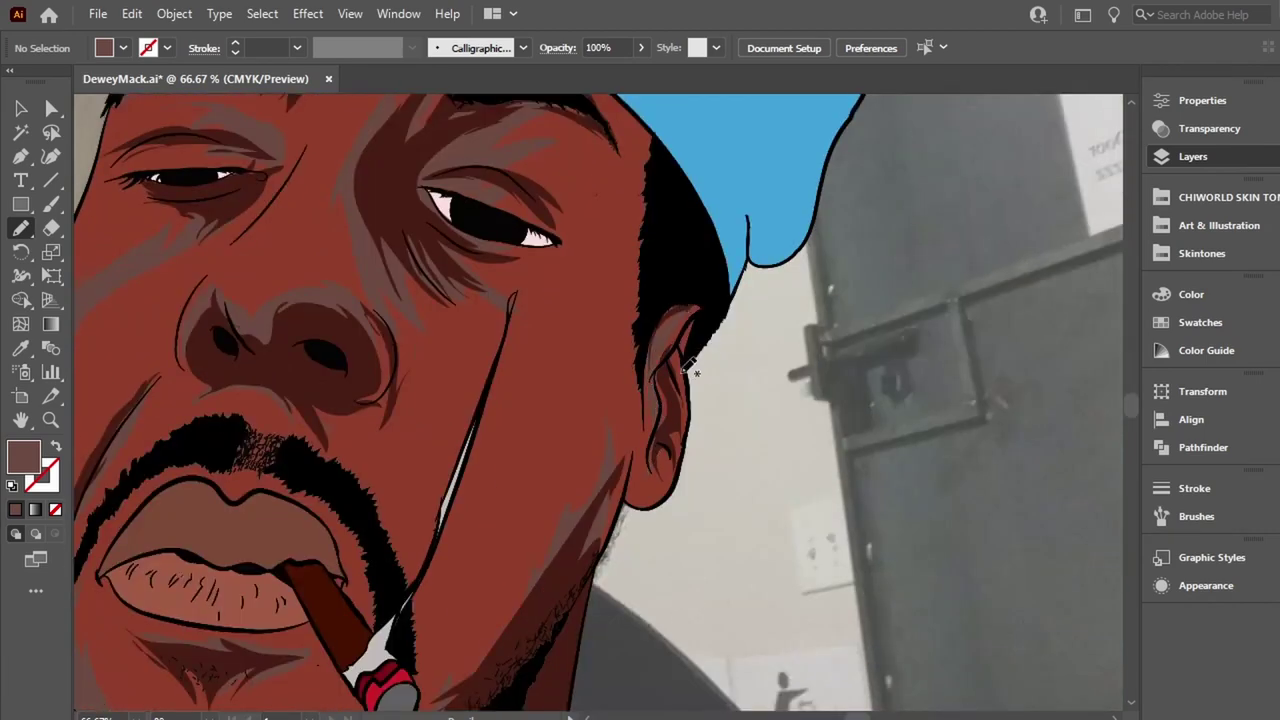
scroll(697, 333, "up", 4)
scroll(600, 350, "right", 1)
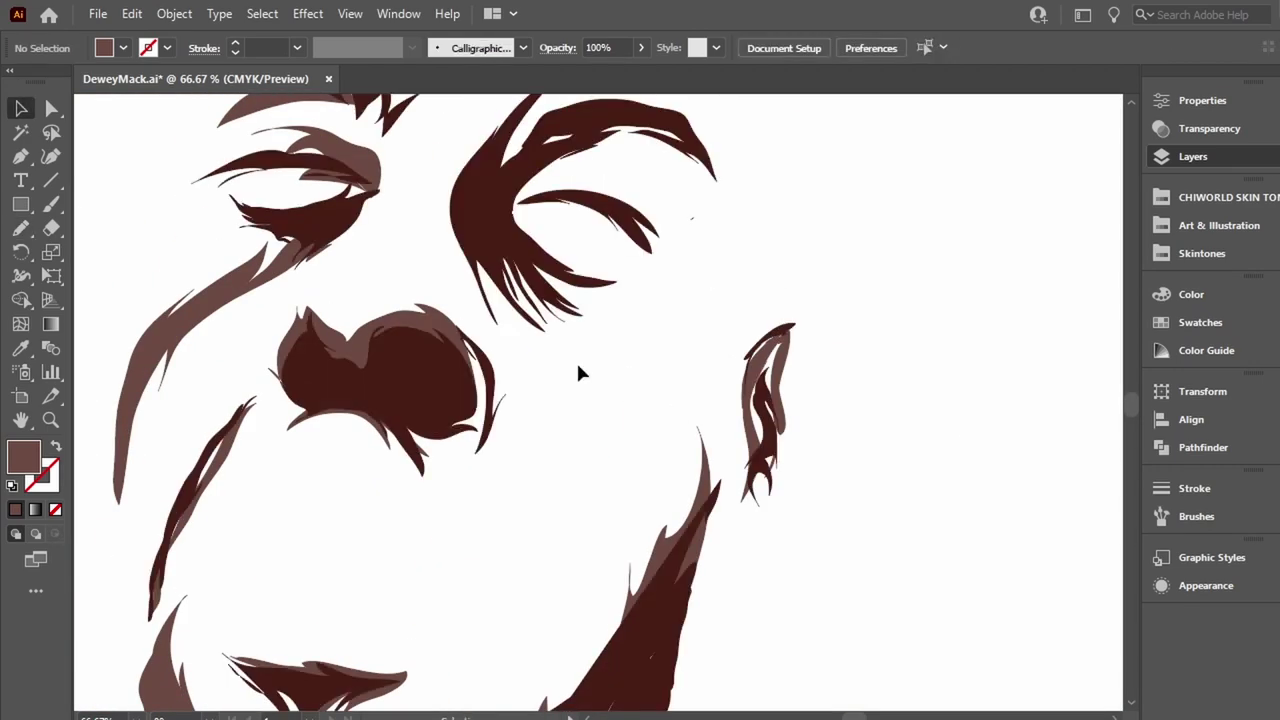
Redraw the eyebrow and lash shading with the Pencil, then add a nose-to-cigarette shadow stroke.
key("b")
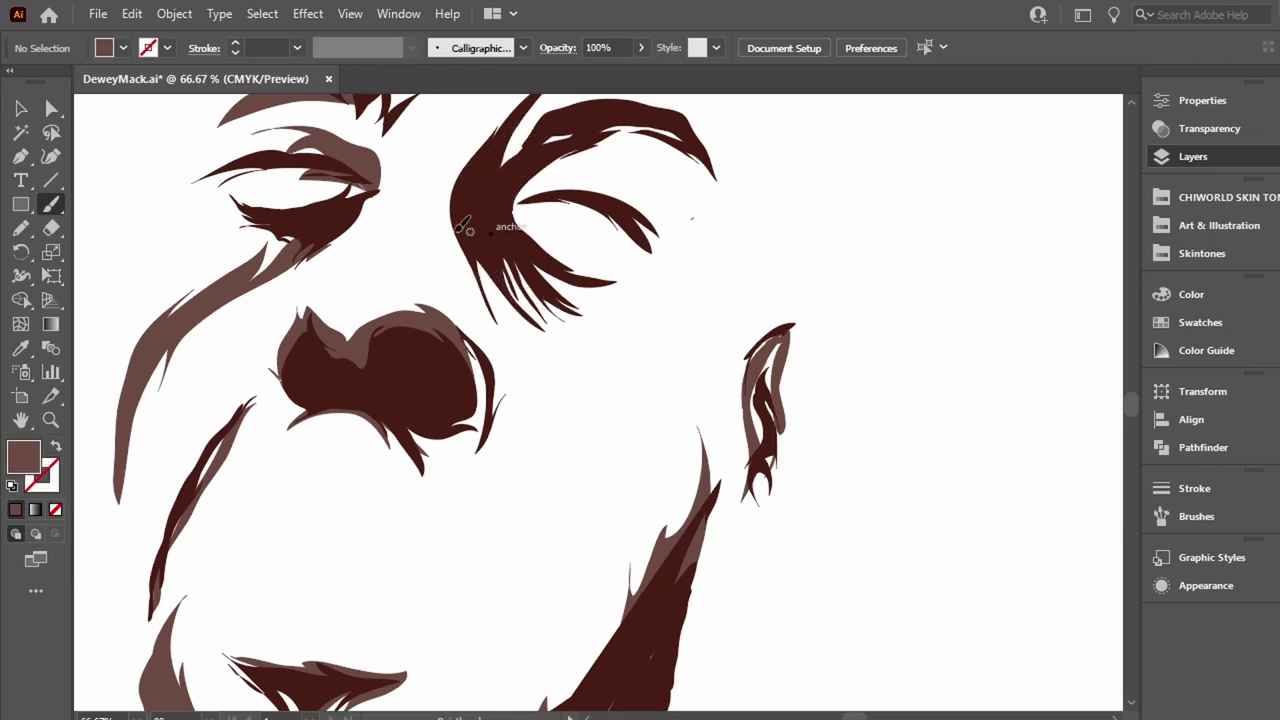
key("n")
left_click_drag(496, 234, 505, 190)
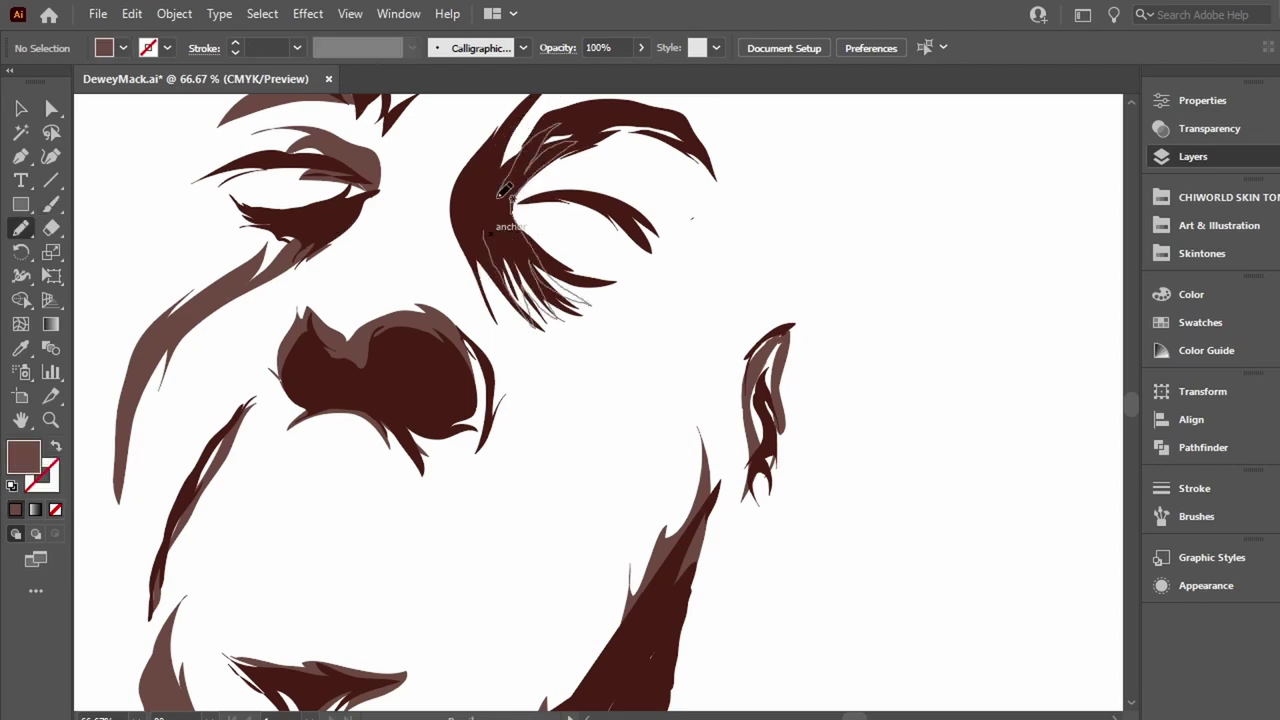
scroll(627, 500, "down", 3, "alt")
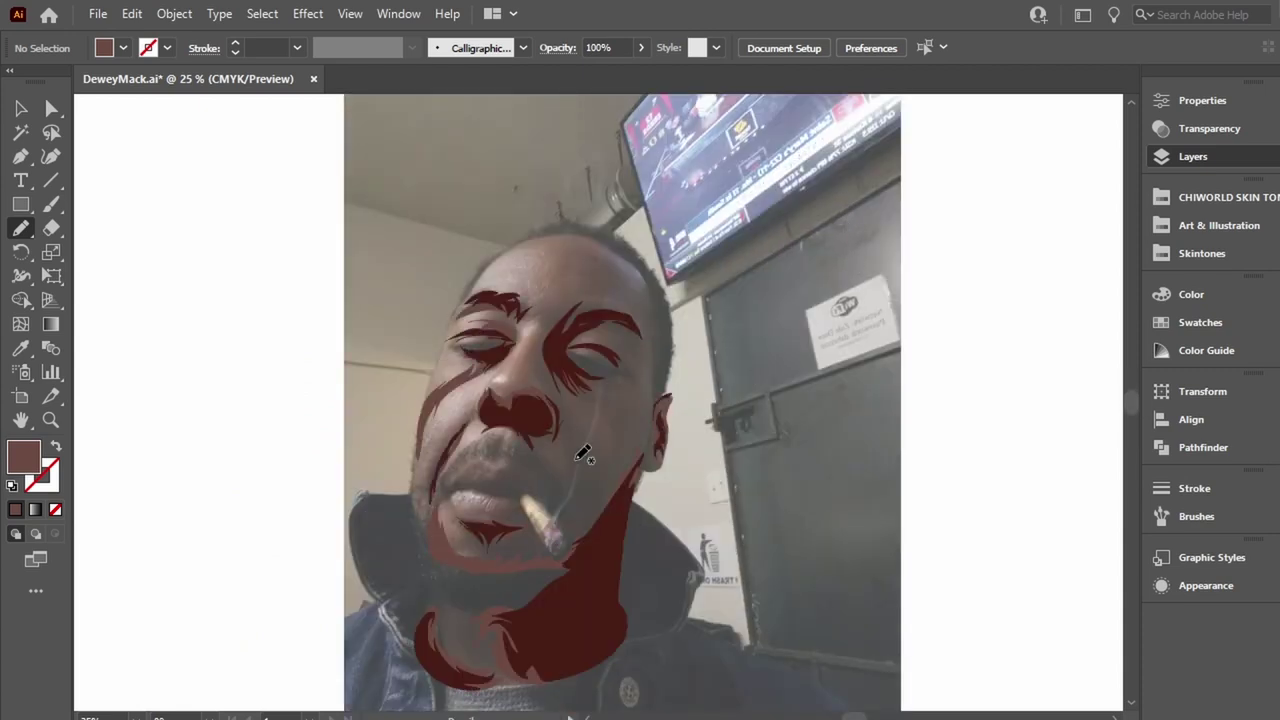
left_click_drag(574, 438, 568, 521)
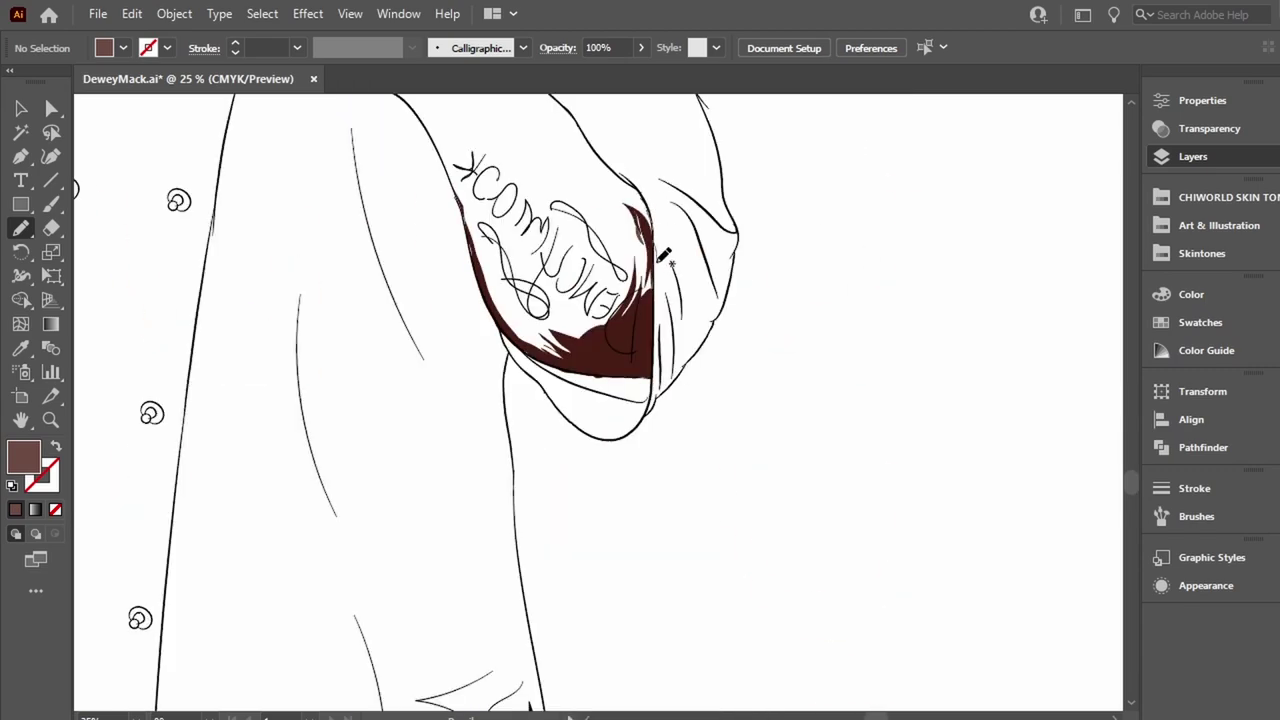
Brush dark maroon shadow strokes along the forearm's inner edges.
mouse_move(660, 259)
left_mouse_down()
mouse_move(634, 219)
mouse_move(614, 338)
left_mouse_up()
mouse_move(638, 190)
left_mouse_down()
mouse_move(608, 325)
mouse_move(565, 330)
left_mouse_up()
mouse_move(600, 290)
left_mouse_down()
mouse_move(545, 320)
mouse_move(880, 570)
left_mouse_up()
Paint maroon shadows on the fingers and spiky shading along the arm's left edge.
mouse_move(650, 313)
left_mouse_down()
mouse_move(622, 337)
mouse_move(565, 330)
mouse_move(618, 346)
mouse_move(582, 335)
left_mouse_up()
mouse_move(560, 268)
left_mouse_down()
mouse_move(619, 273)
mouse_move(551, 260)
left_mouse_up()
mouse_move(678, 200)
left_mouse_down()
mouse_move(630, 238)
mouse_move(536, 536)
mouse_move(565, 200)
left_mouse_up()
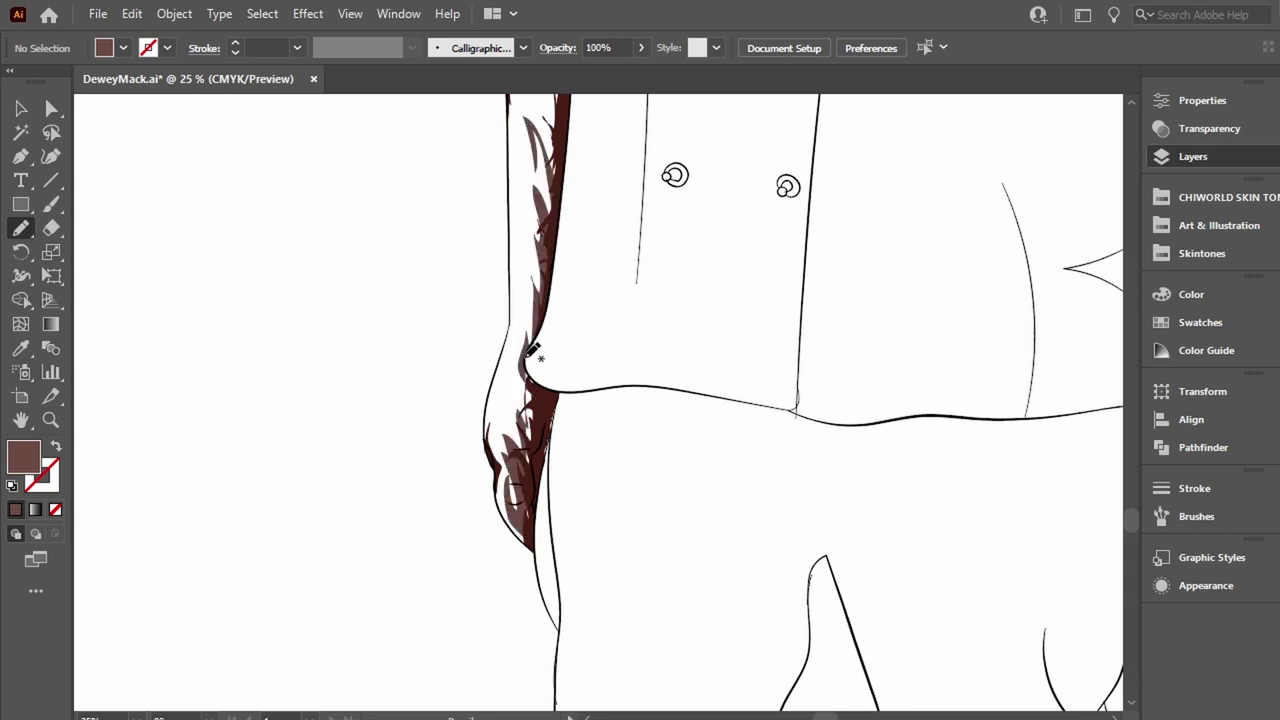
left_click_drag(530, 520, 540, 437)
scroll(630, 497, "up", 10)
scroll(400, 500, "down", 2)
key("v")
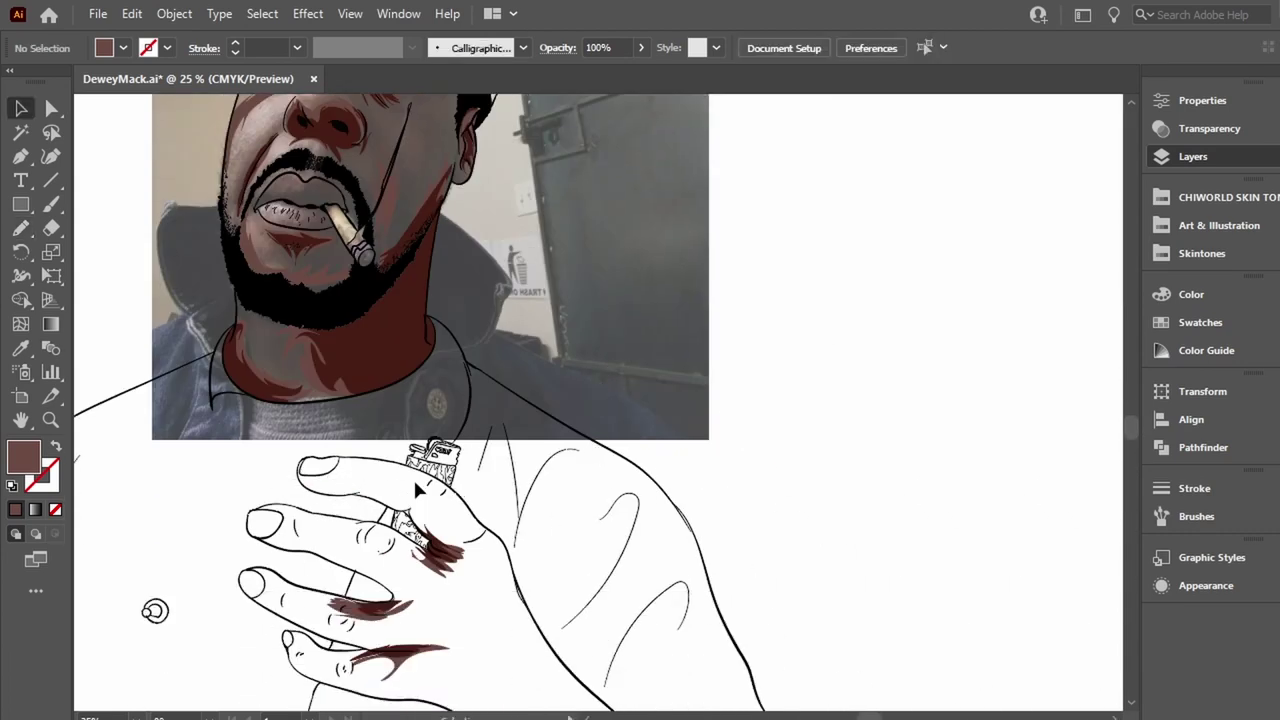
scroll(985, 273, "up", 3)
scroll(985, 273, "left", 3)
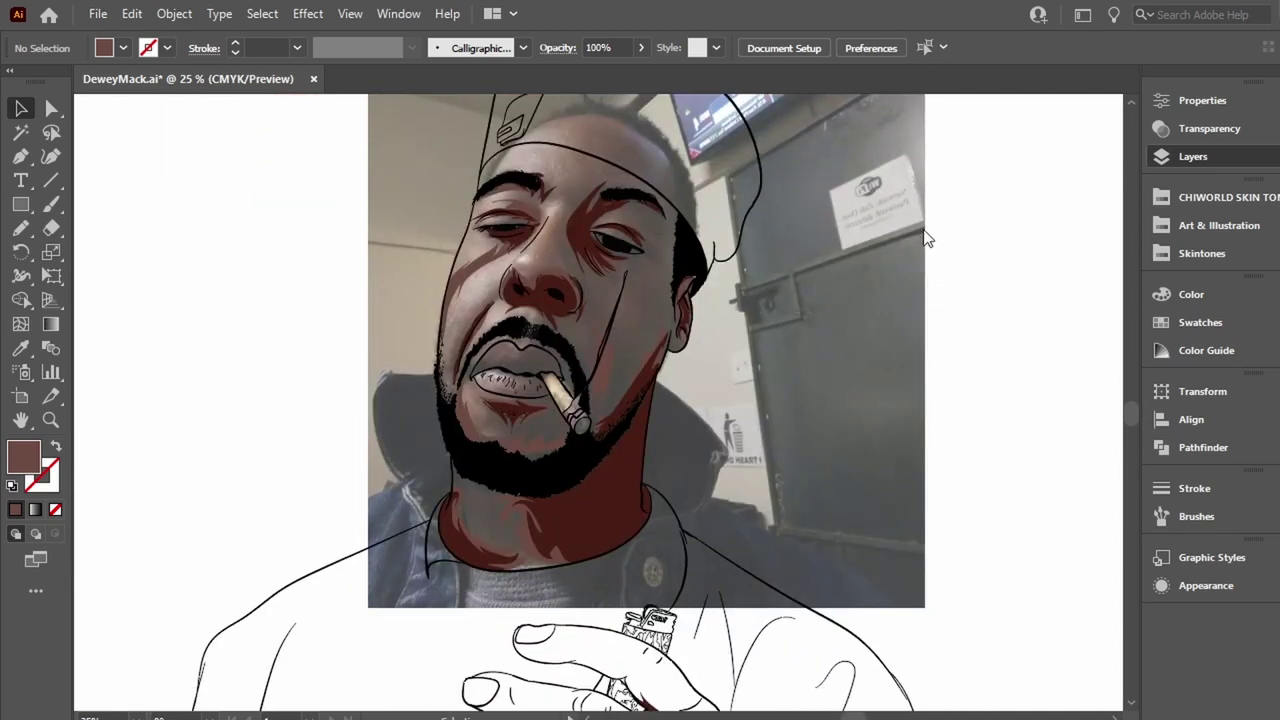
scroll(606, 508, "up", 4)
scroll(606, 500, "up", 2)
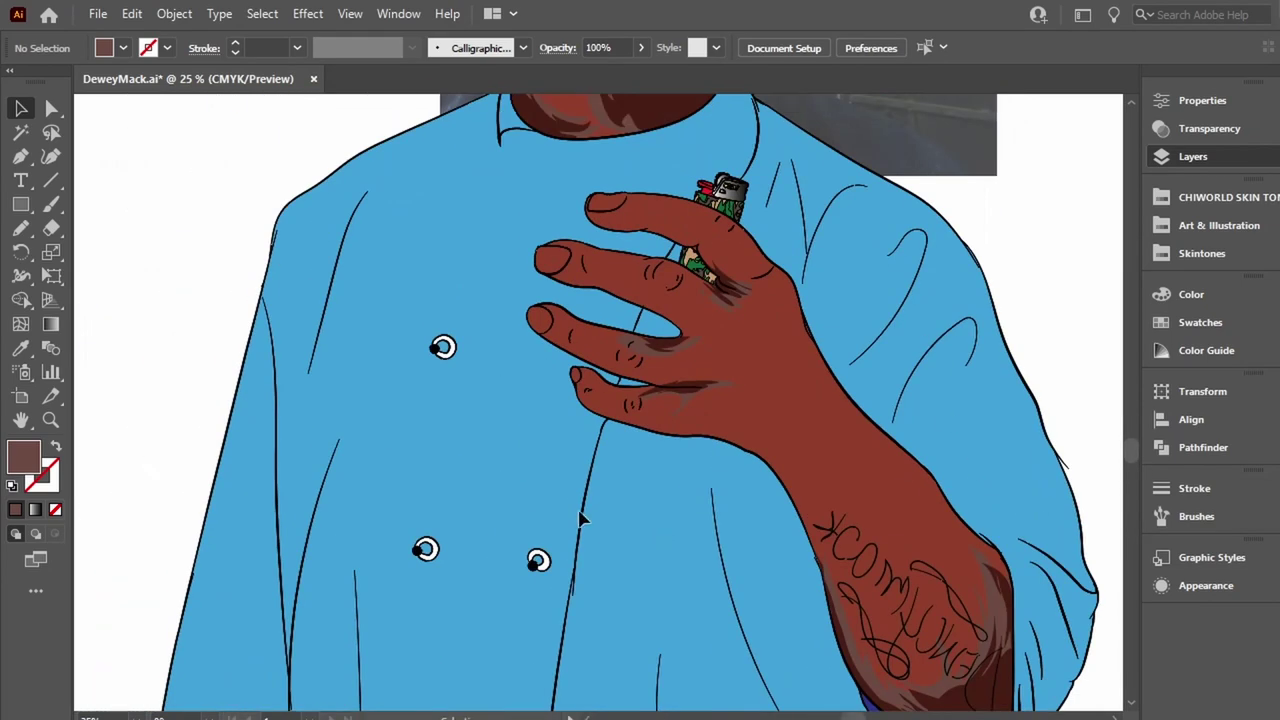
scroll(600, 491, "down", 5)
scroll(847, 374, "down", 3)
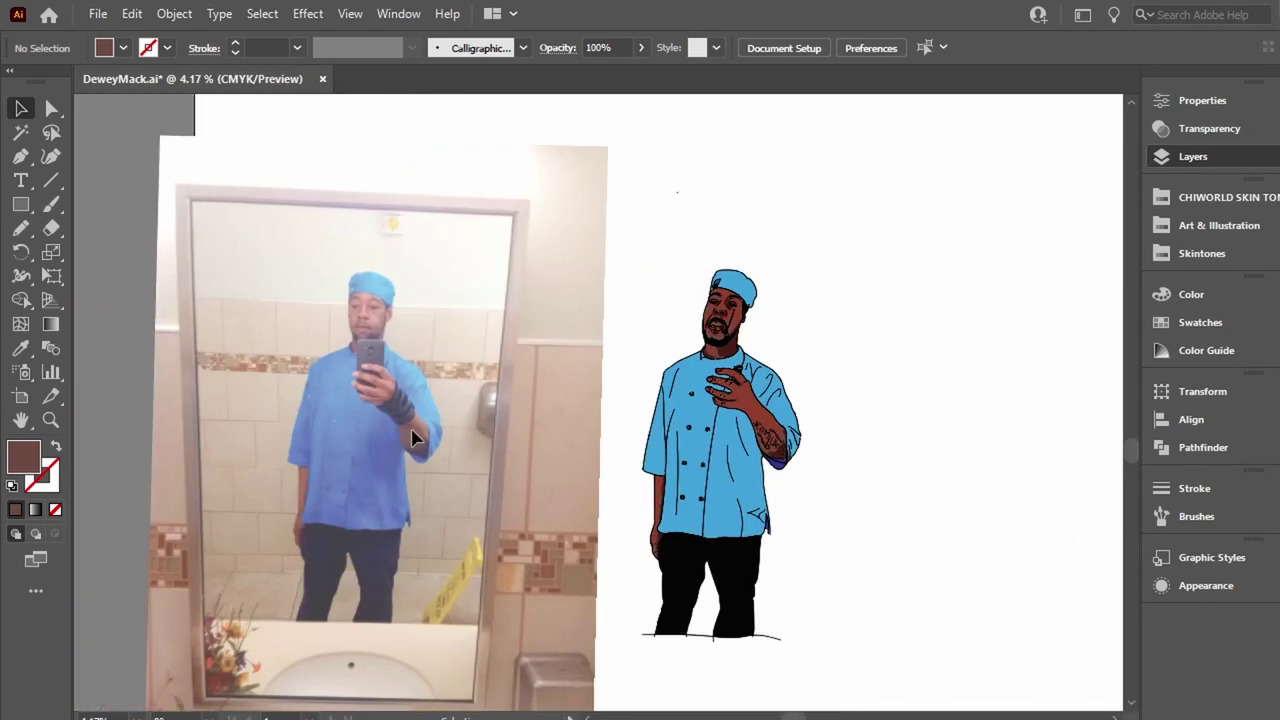
scroll(488, 365, "up", 2)
key("l")
key("o")
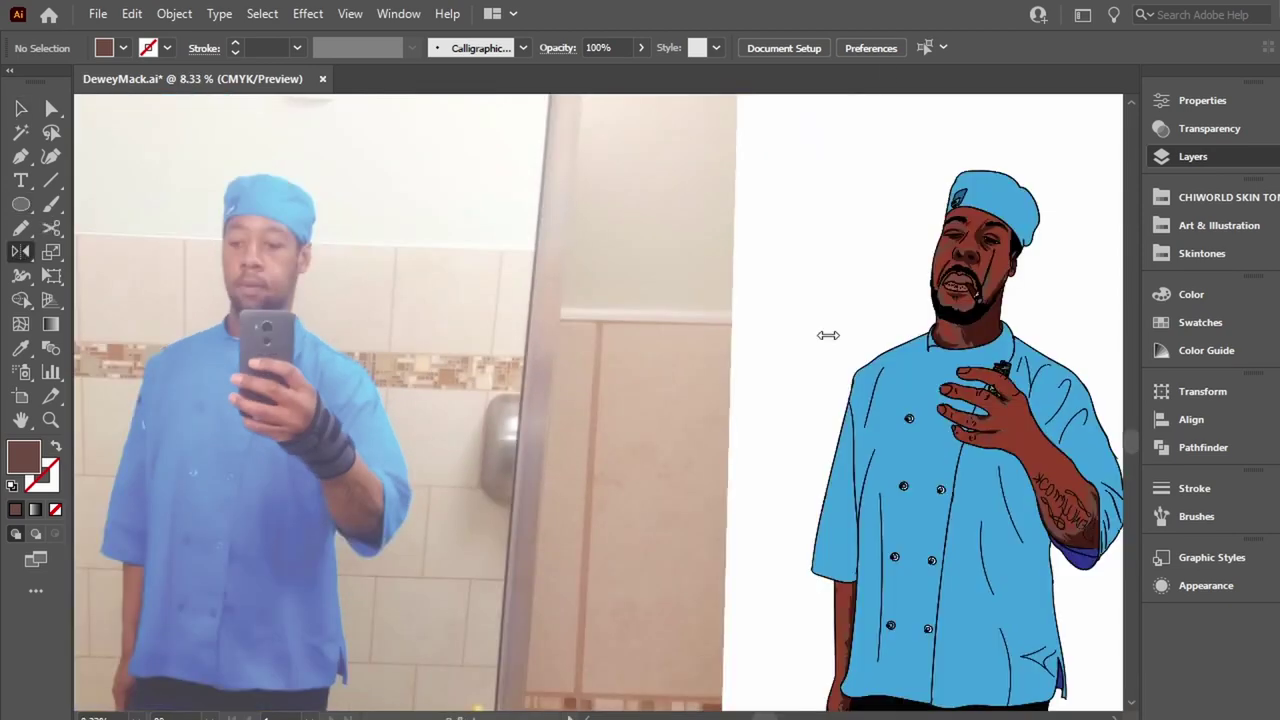
key("c")
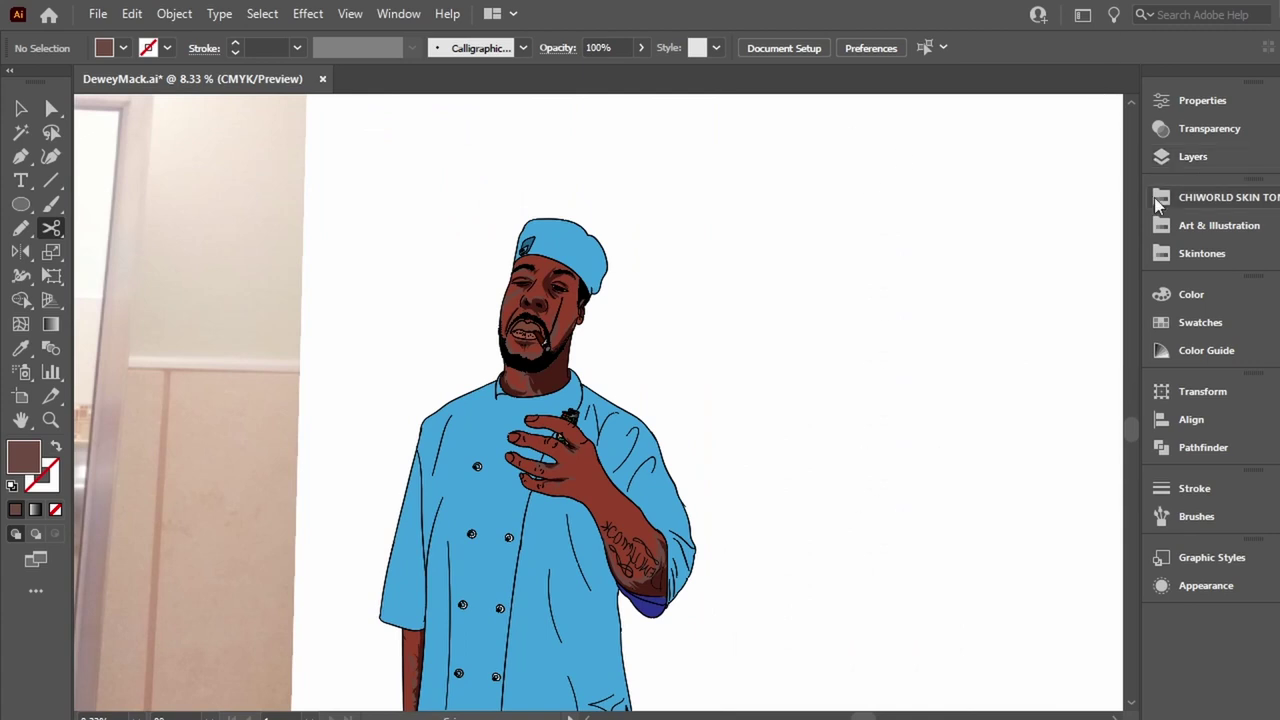
left_click(1195, 295)
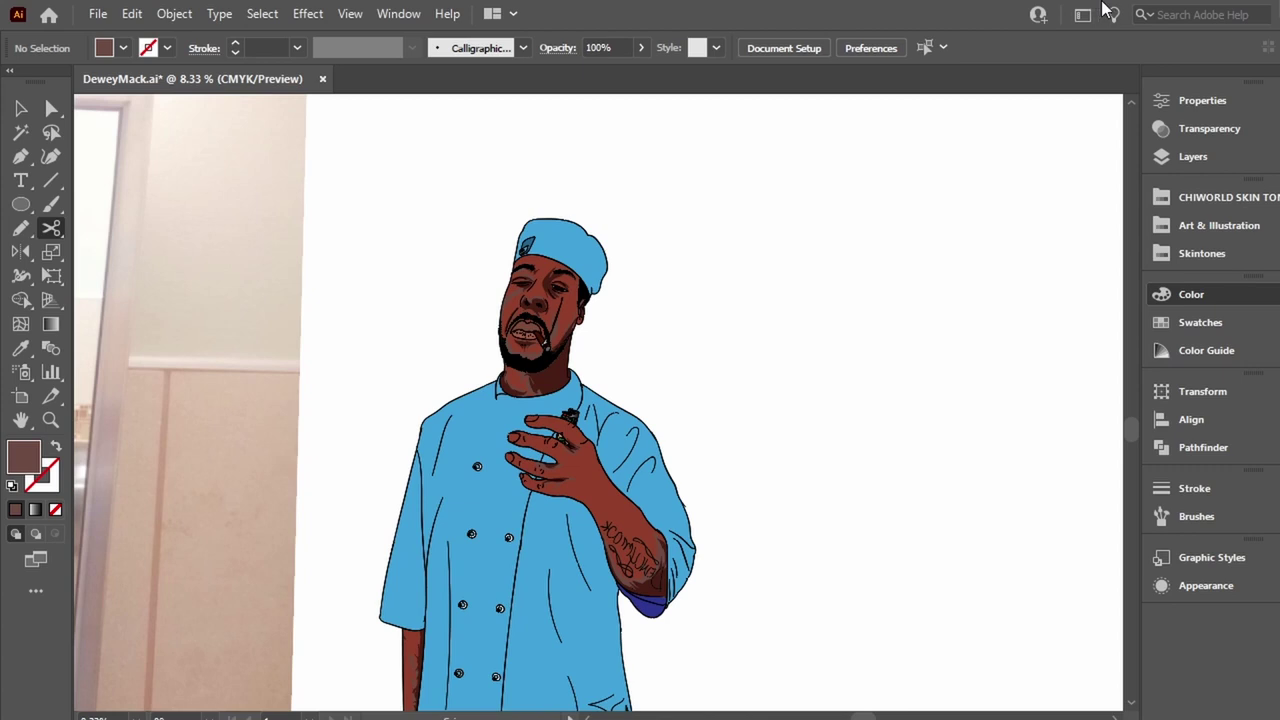
scroll(515, 501, "up", 3)
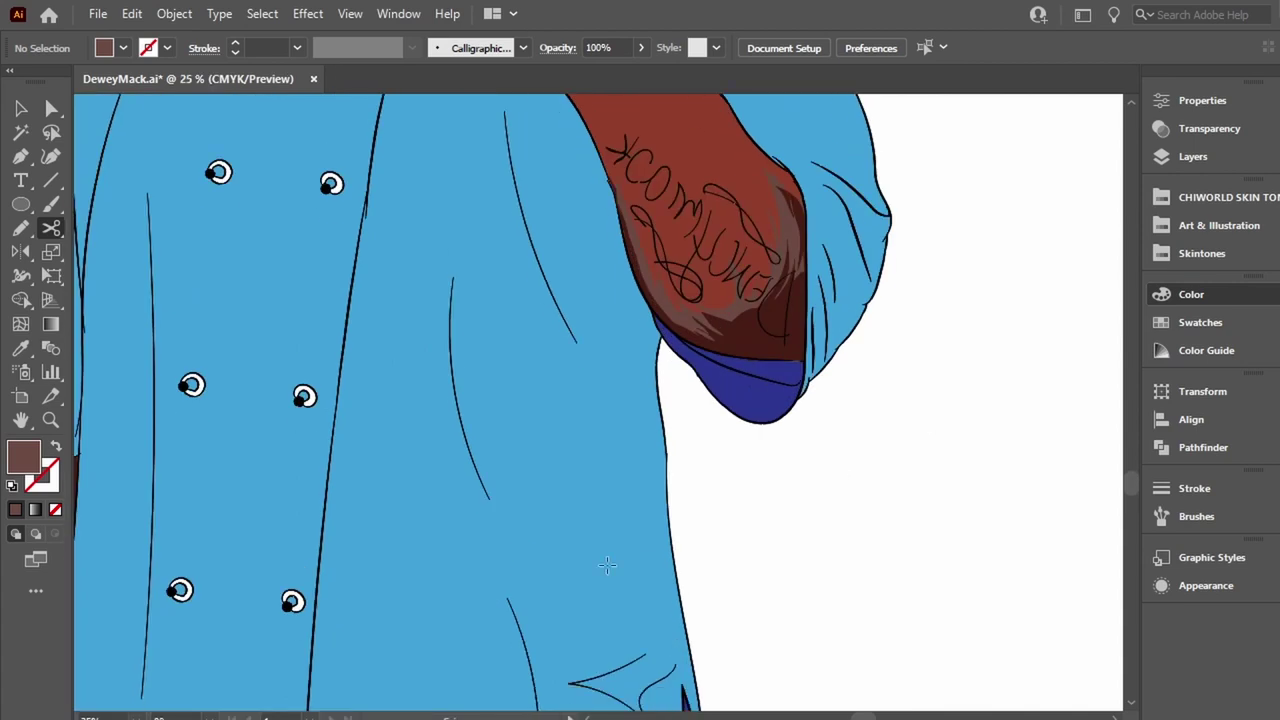
Sample a darker blue from the artwork with the Eyedropper for fold shading.
key("n")
key("i")
left_click(560, 450)
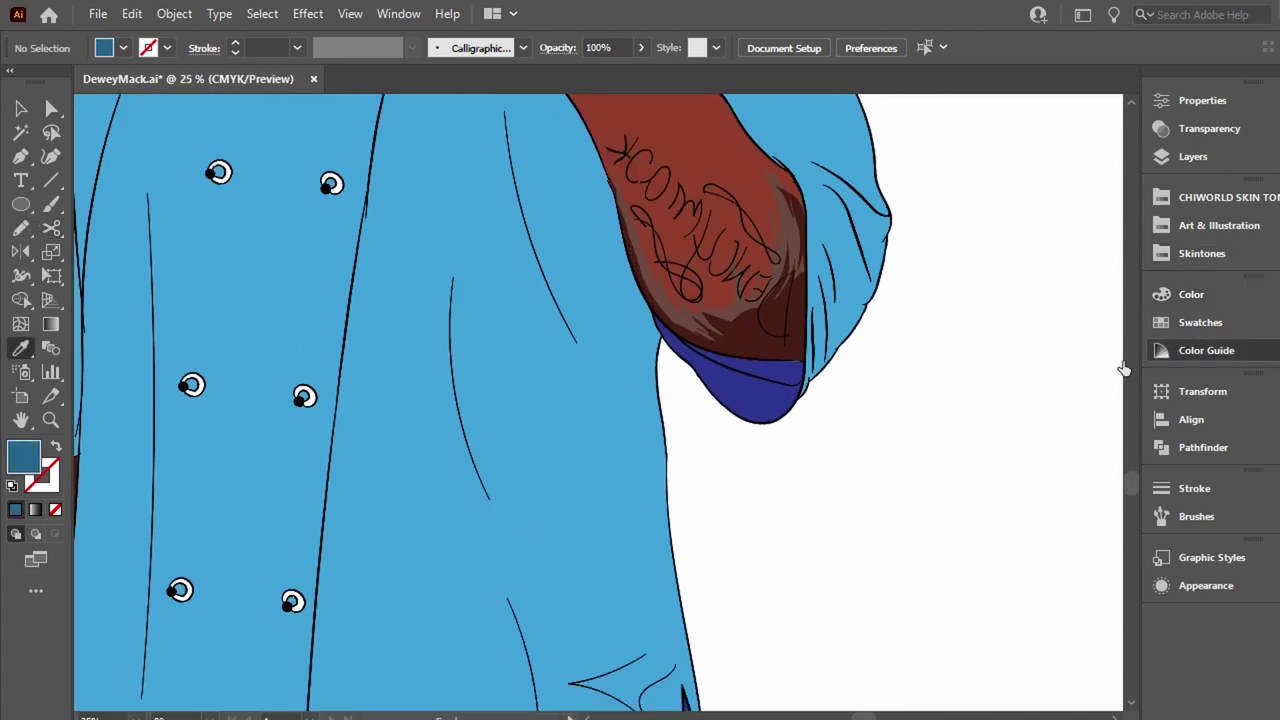
key("ctrl+z")
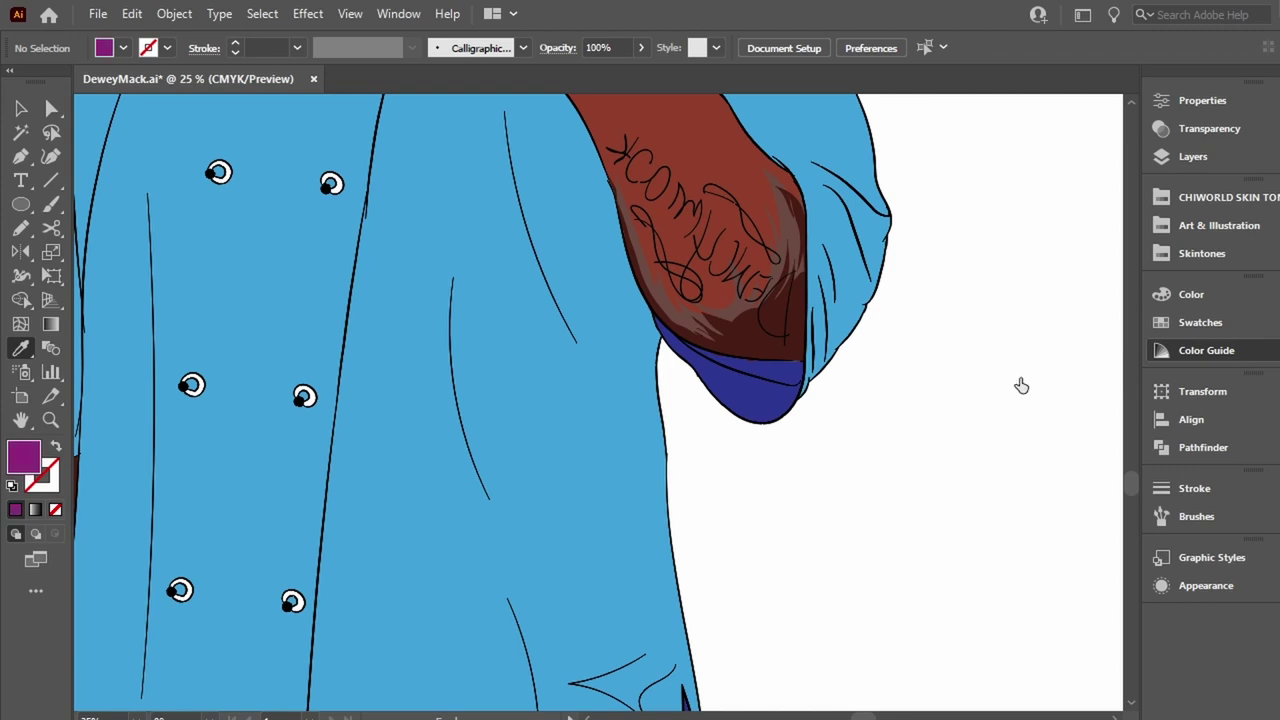
left_click(566, 371)
key("n")
Draw dark-blue fold shapes on the lower jacket and along the right sleeve.
mouse_move(490, 116)
left_mouse_down()
mouse_move(505, 232)
mouse_move(457, 409)
mouse_move(569, 366)
mouse_move(566, 237)
mouse_move(512, 163)
left_mouse_up()
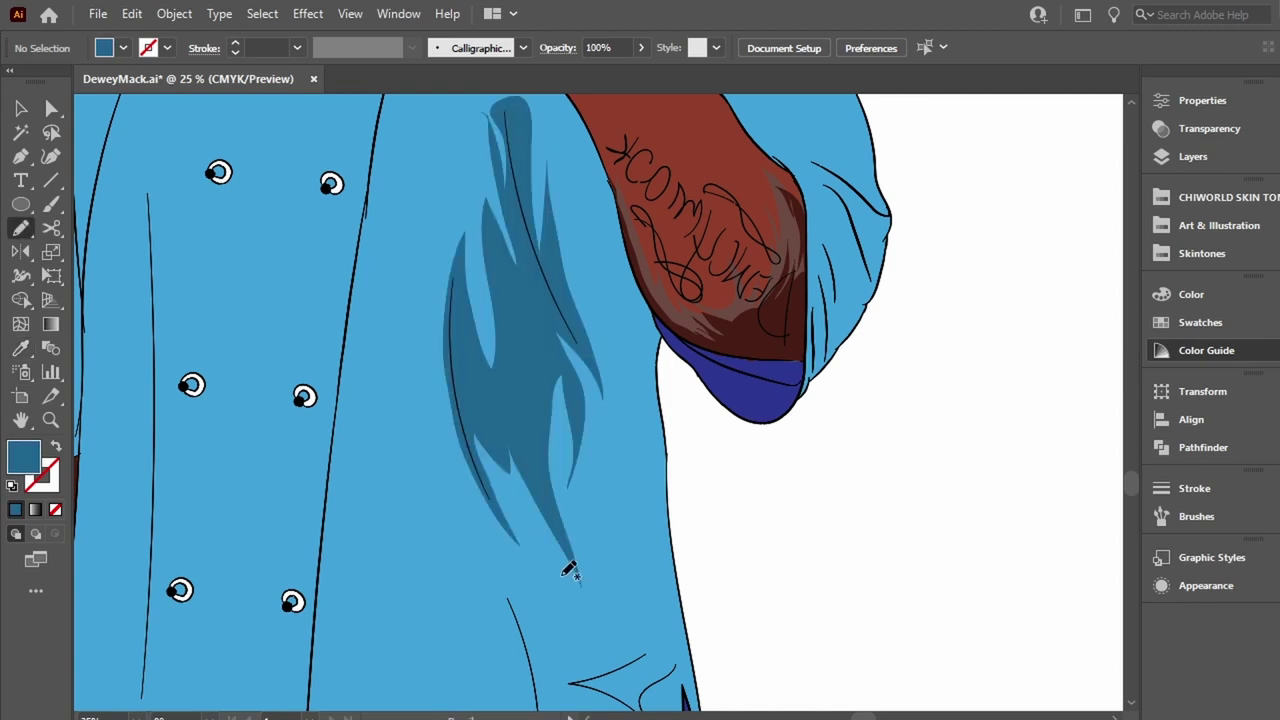
scroll(569, 563, "up", 5)
scroll(569, 563, "right", 8)
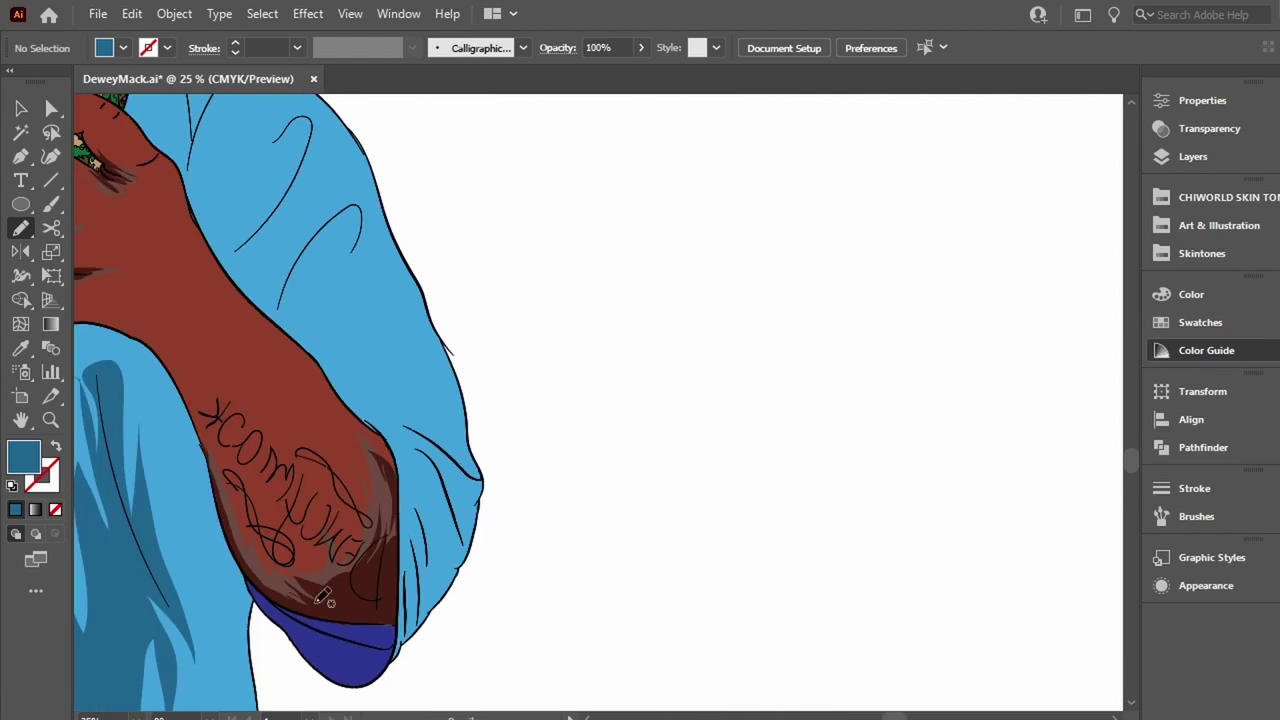
mouse_move(400, 465)
left_mouse_down()
mouse_move(478, 512)
mouse_move(305, 672)
left_mouse_up()
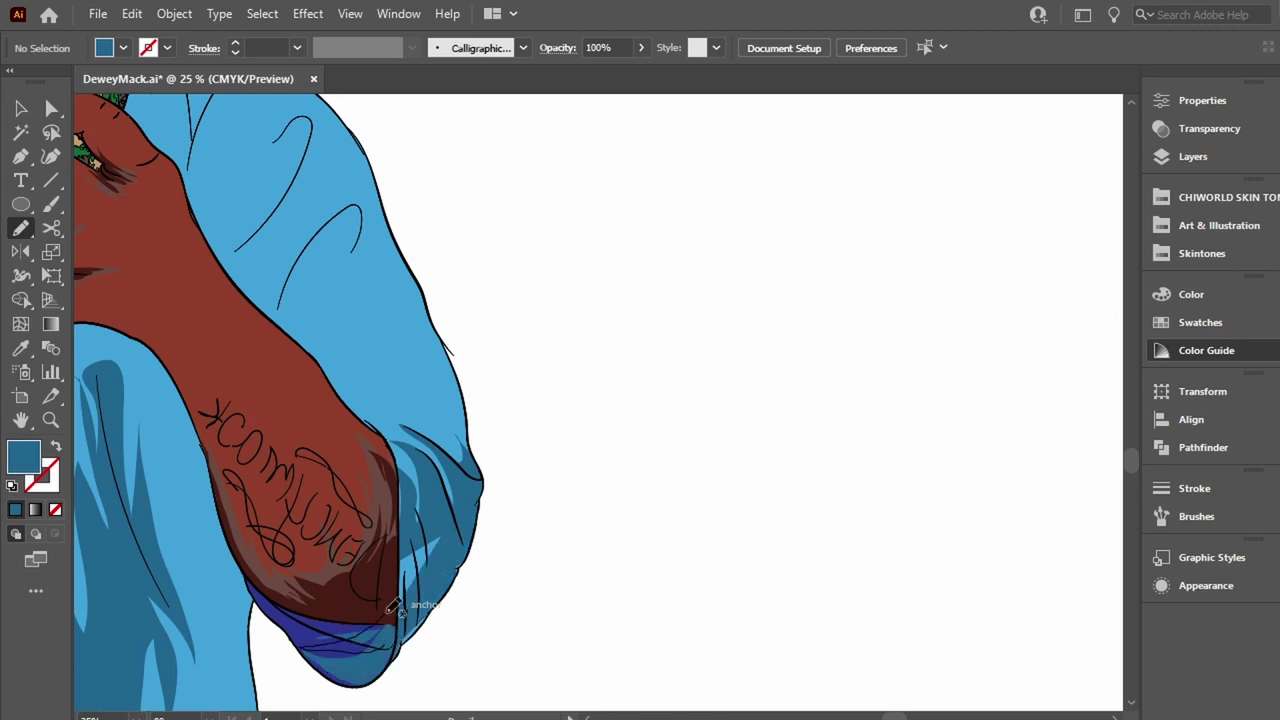
left_click_drag(440, 390, 390, 240)
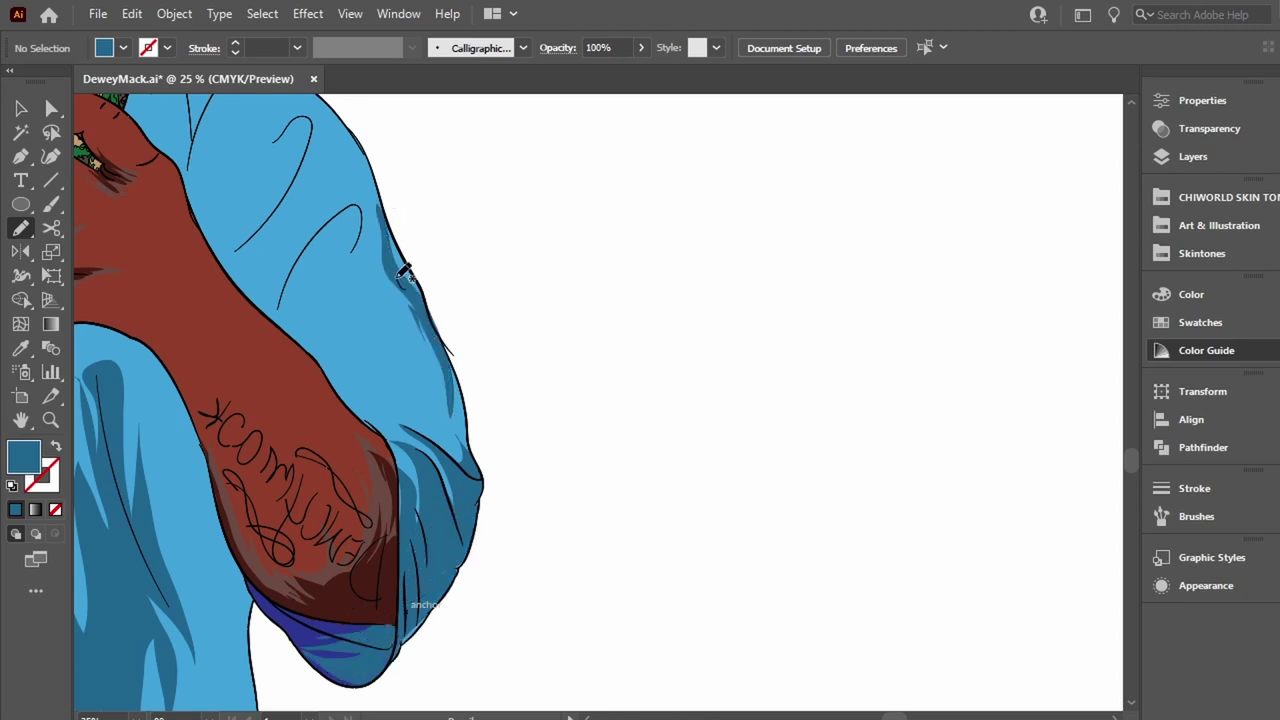
Add dark-blue fold shapes on the shoulder, chest and near the collar.
scroll(443, 286, "up", 4)
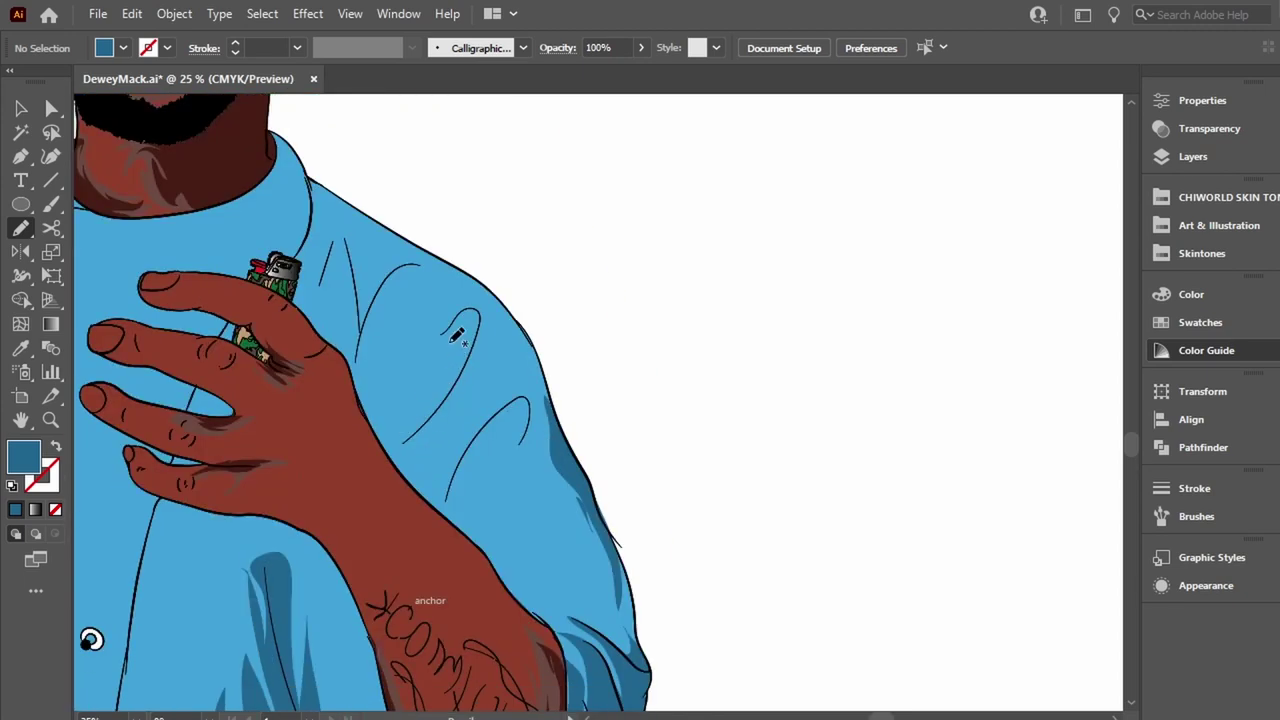
mouse_move(452, 341)
left_mouse_down()
mouse_move(483, 512)
mouse_move(445, 430)
left_mouse_up()
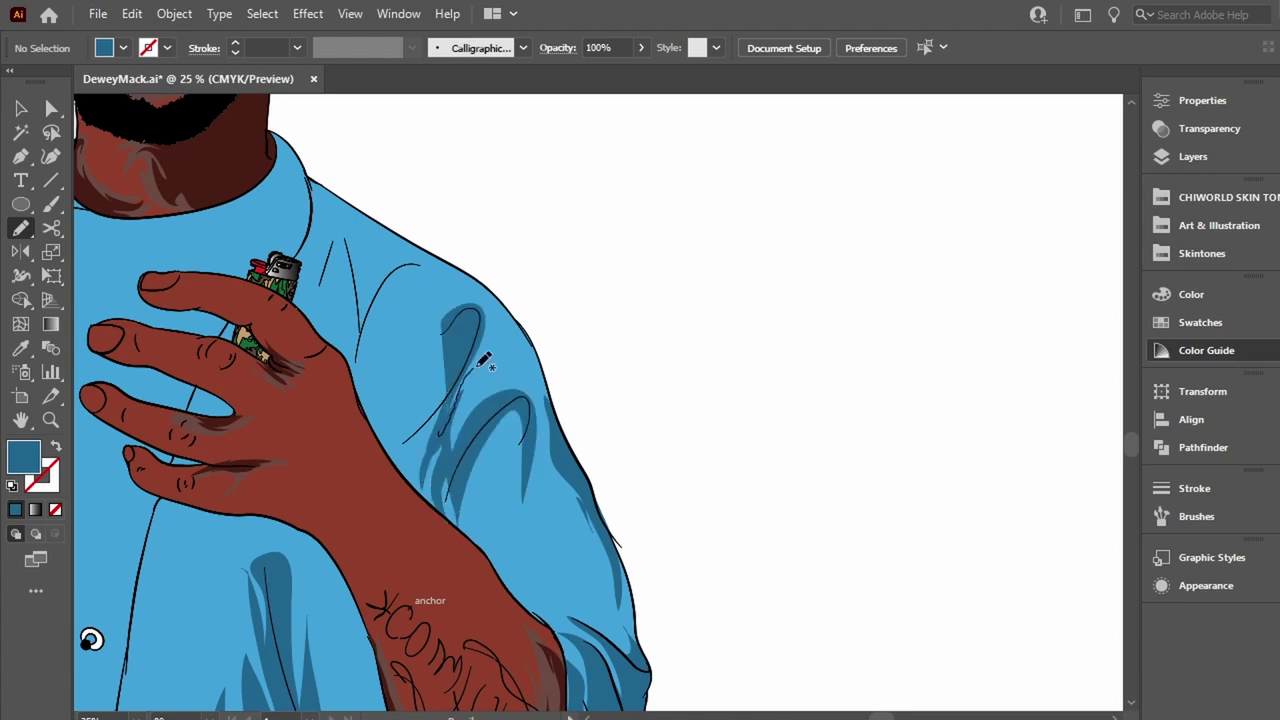
left_click_drag(458, 312, 463, 368)
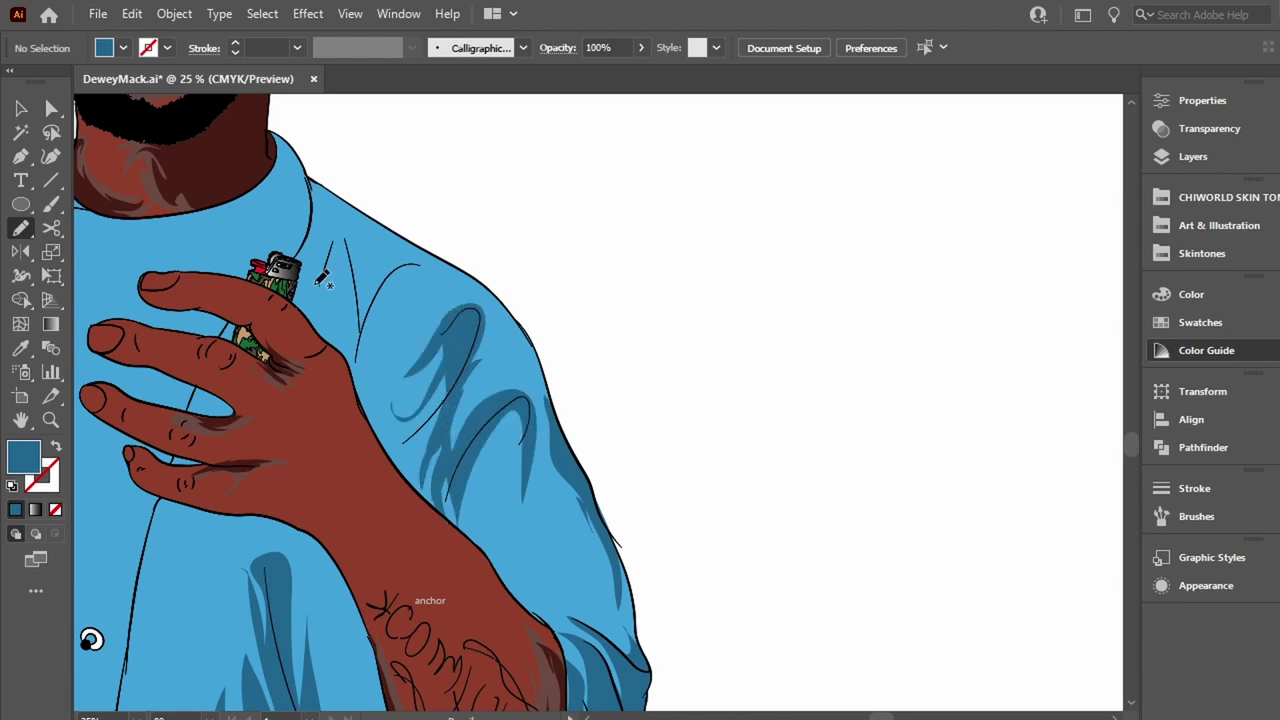
mouse_move(321, 285)
left_mouse_down()
mouse_move(334, 222)
mouse_move(362, 365)
left_mouse_up()
left_click_drag(372, 278, 350, 390)
left_click_drag(360, 320, 355, 214)
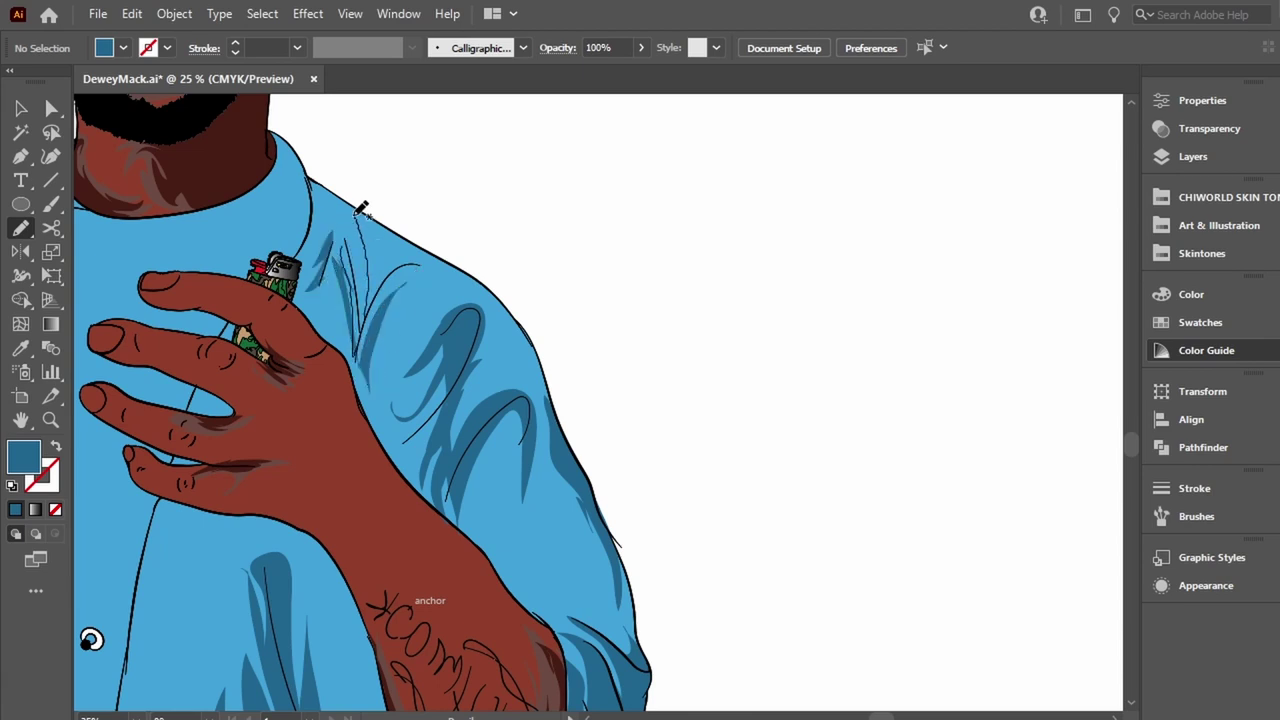
scroll(457, 271, "left", 3)
Draw dark-blue fold shapes over the coat's left shoulder and sleeve.
scroll(478, 205, "left", 3)
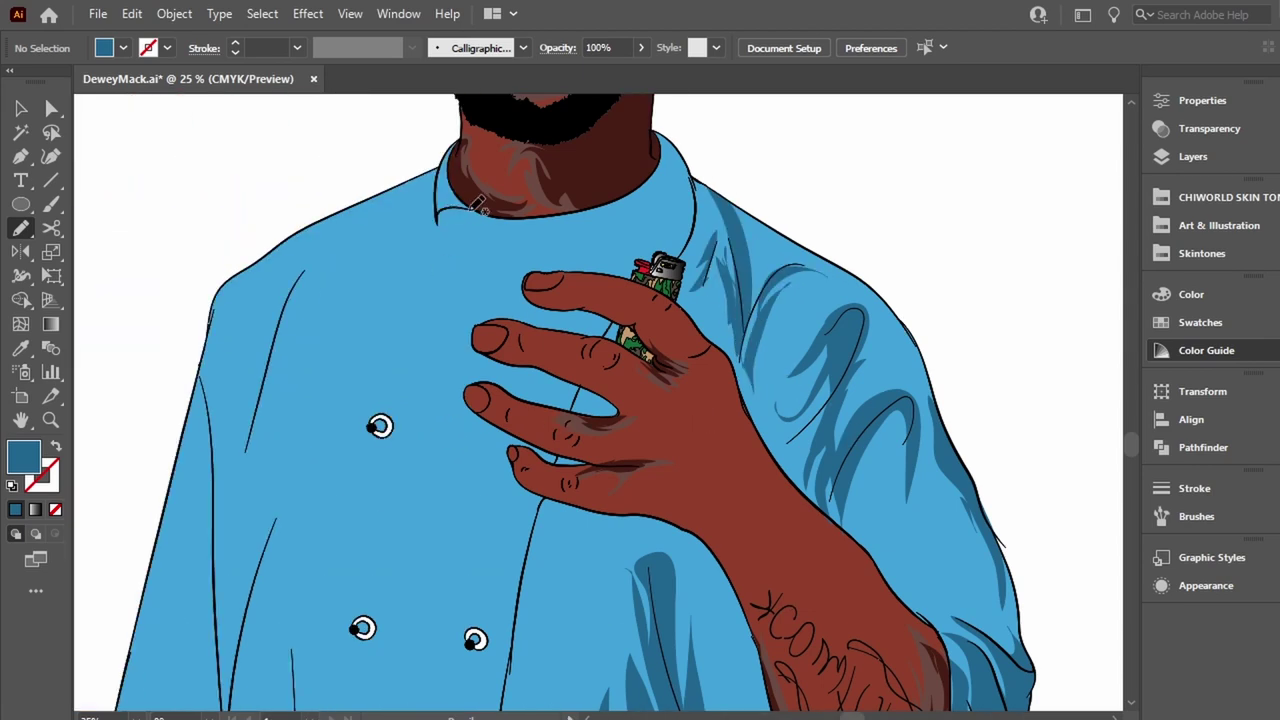
scroll(478, 205, "left", 3)
left_click_drag(500, 262, 505, 258)
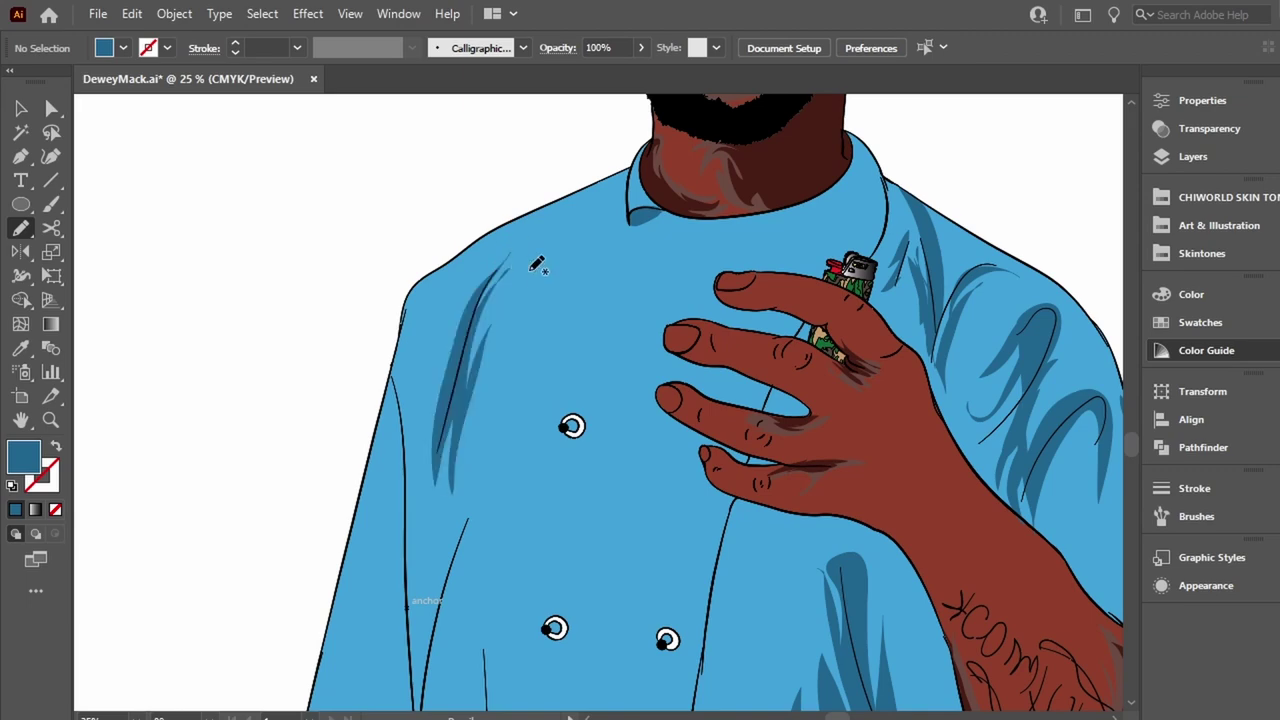
scroll(537, 265, "down", 6)
left_click_drag(468, 175, 443, 257)
left_click_drag(416, 420, 486, 137)
scroll(488, 180, "down", 3)
left_click_drag(491, 220, 443, 607)
left_click_drag(478, 575, 494, 163)
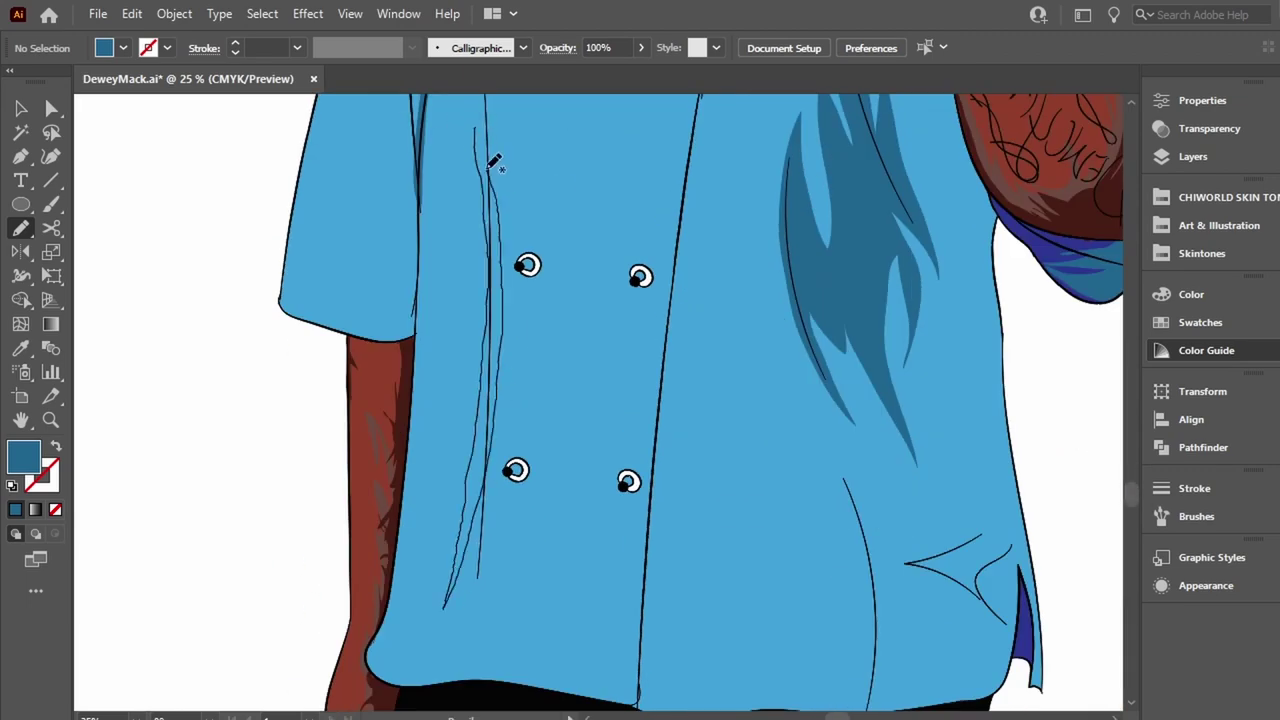
scroll(494, 162, "up", 4)
mouse_move(488, 428)
left_mouse_down()
mouse_move(476, 215)
mouse_move(500, 440)
mouse_move(493, 322)
left_mouse_up()
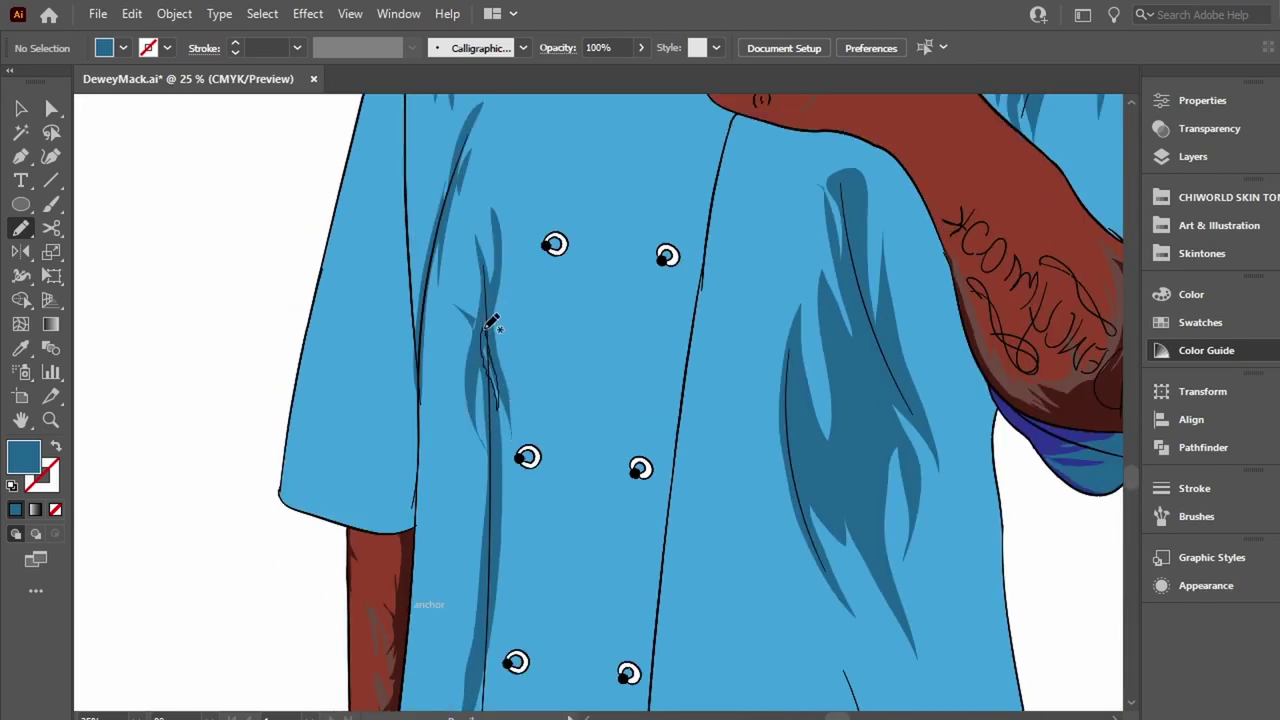
Add more dark-blue fold strokes down the coat's left front.
scroll(490, 322, "down", 3)
left_click_drag(394, 357, 375, 255)
mouse_move(428, 294)
left_mouse_down()
mouse_move(405, 405)
mouse_move(362, 350)
left_mouse_up()
scroll(408, 337, "up", 3)
scroll(408, 337, "down", 1)
left_click_drag(404, 300, 412, 492)
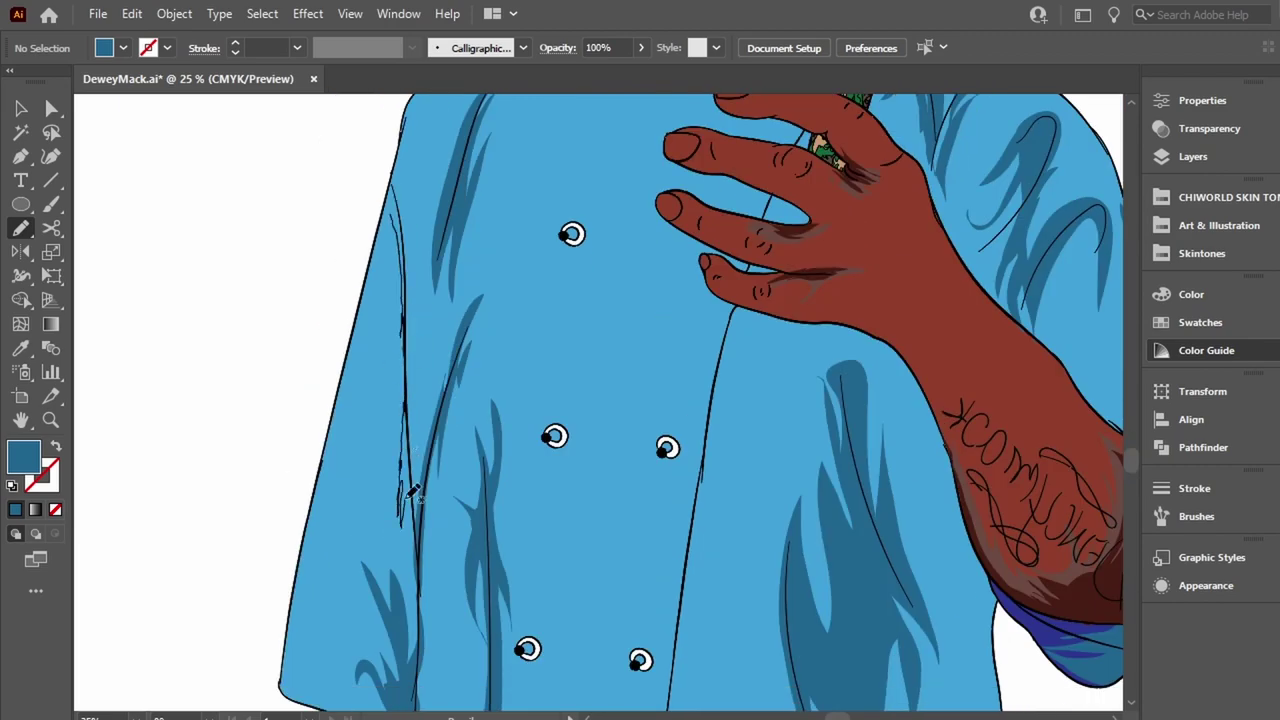
scroll(500, 400, "up", 6)
scroll(414, 330, "right", 8)
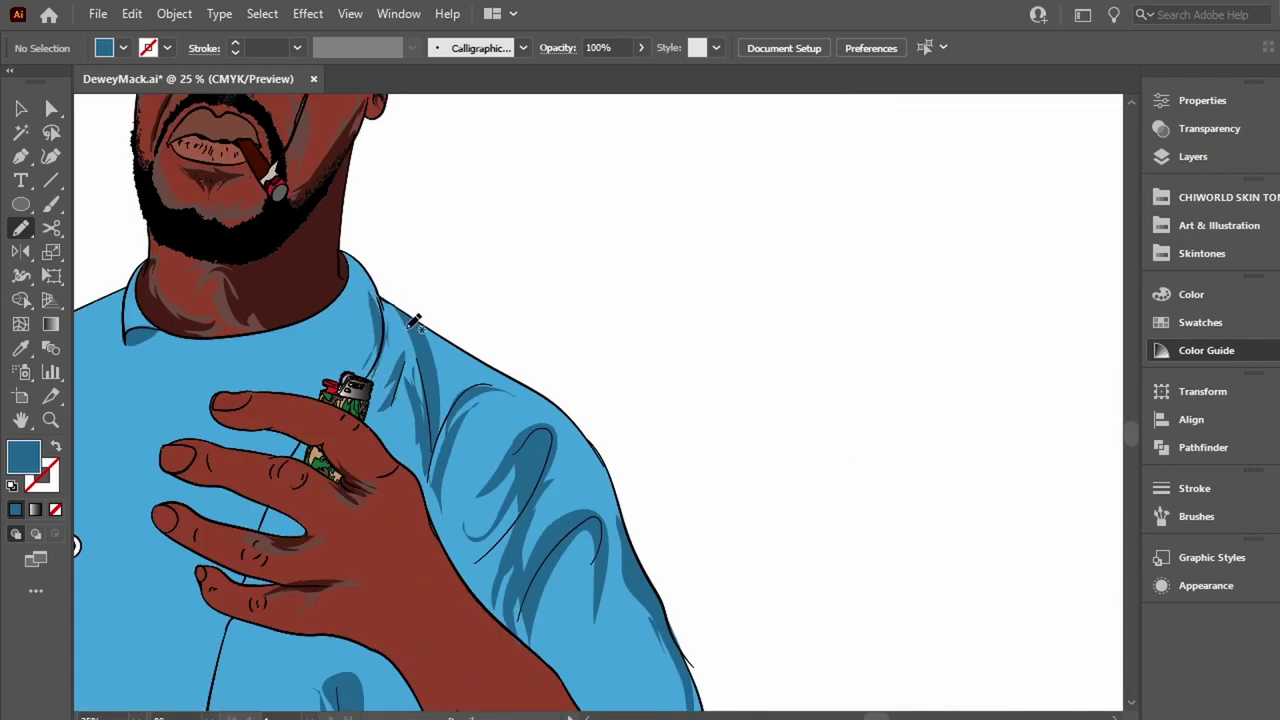
scroll(414, 320, "down", 5)
scroll(414, 320, "left", 5)
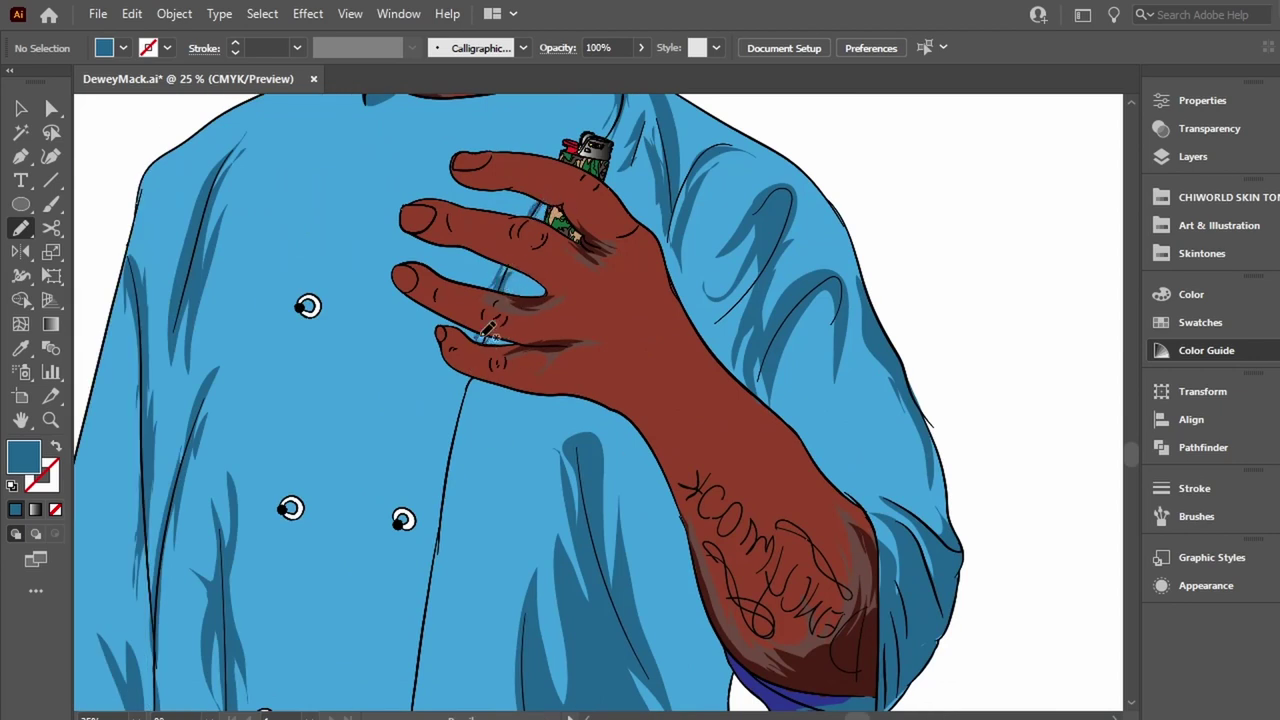
Draw fold strokes on the chest behind the hand and a crease near the lower hem.
left_click_drag(545, 180, 505, 285)
mouse_move(476, 440)
left_mouse_down()
mouse_move(500, 305)
mouse_move(470, 345)
left_mouse_up()
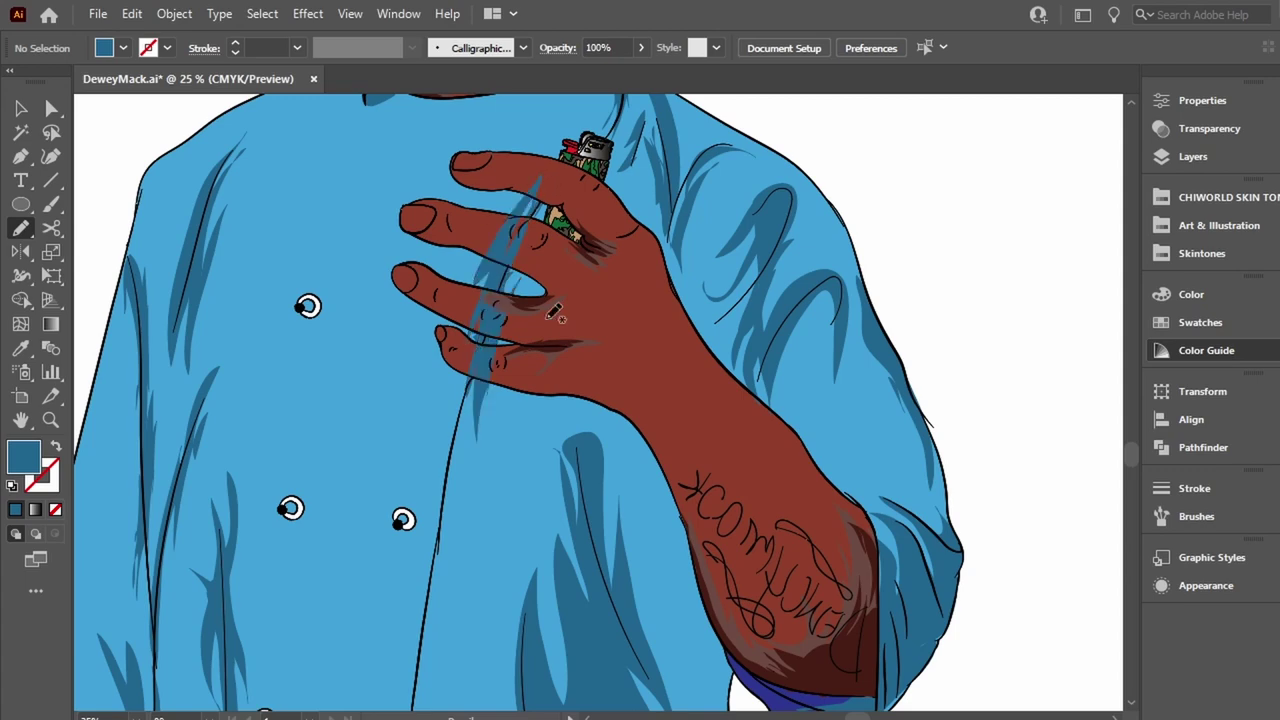
left_click(1185, 157)
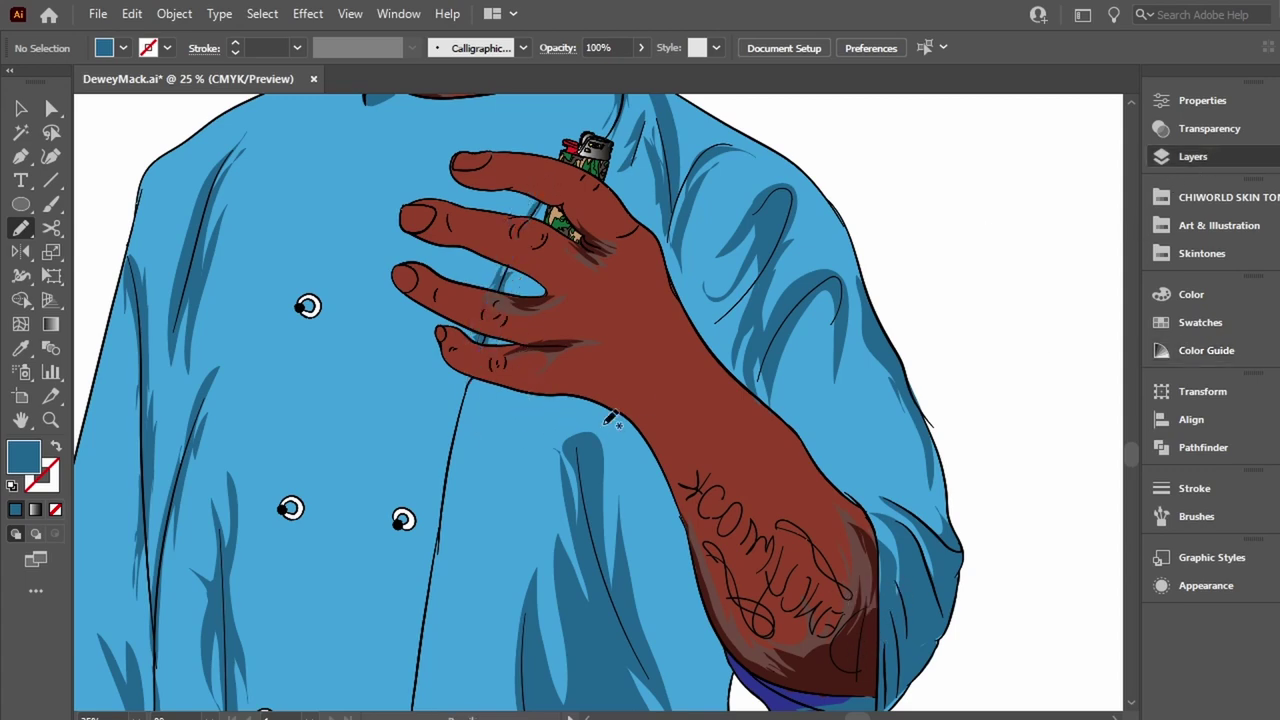
scroll(520, 450, "down", 8)
scroll(520, 450, "right", 3)
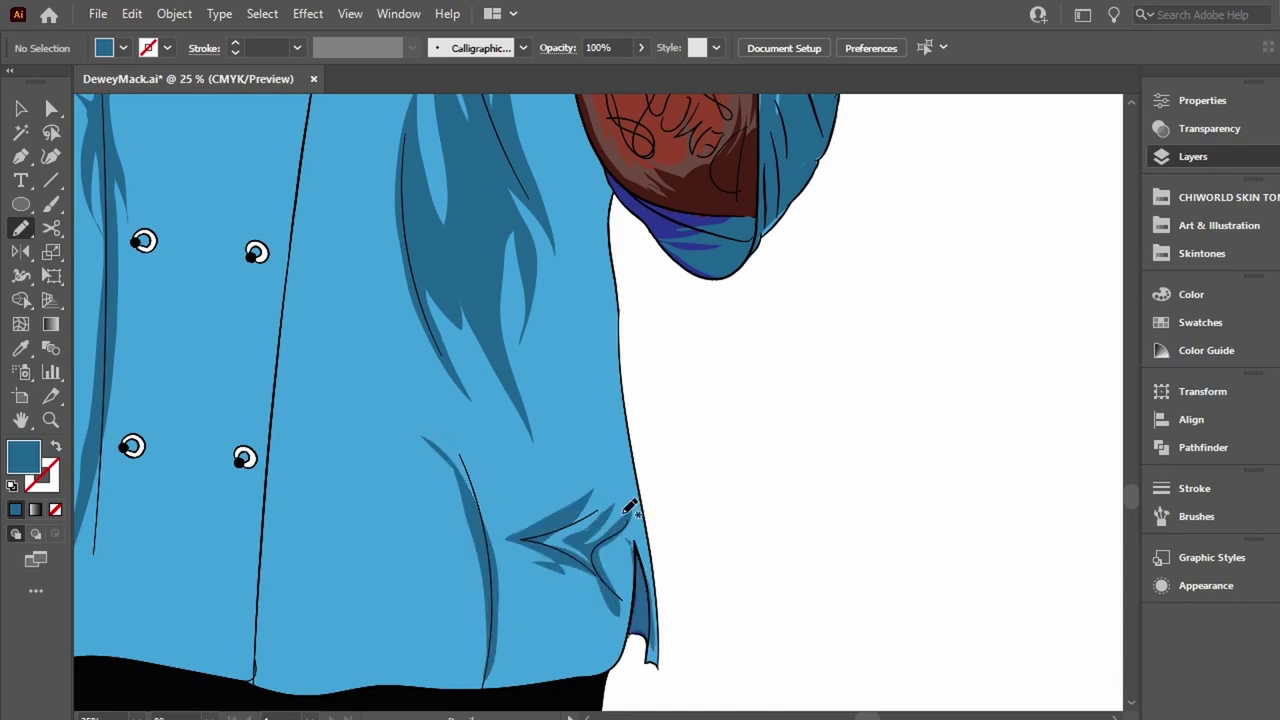
scroll(640, 540, "left", 5)
left_click_drag(433, 596, 483, 648)
Draw a blue-grey highlight along the right pant leg's edge.
scroll(500, 500, "down", 5)
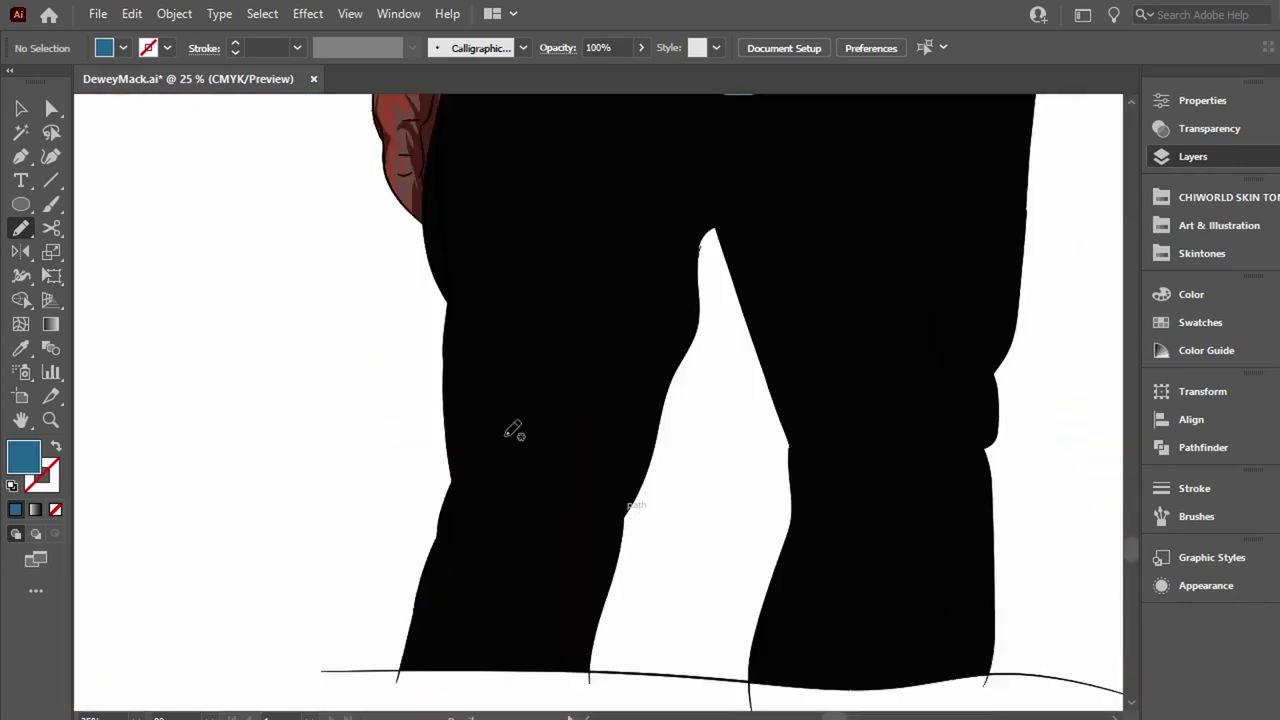
left_click_drag(510, 585, 523, 343)
key("ctrl+z")
scroll(705, 238, "up", 8)
scroll(705, 238, "right", 5)
scroll(705, 238, "up", 3)
scroll(705, 238, "left", 3)
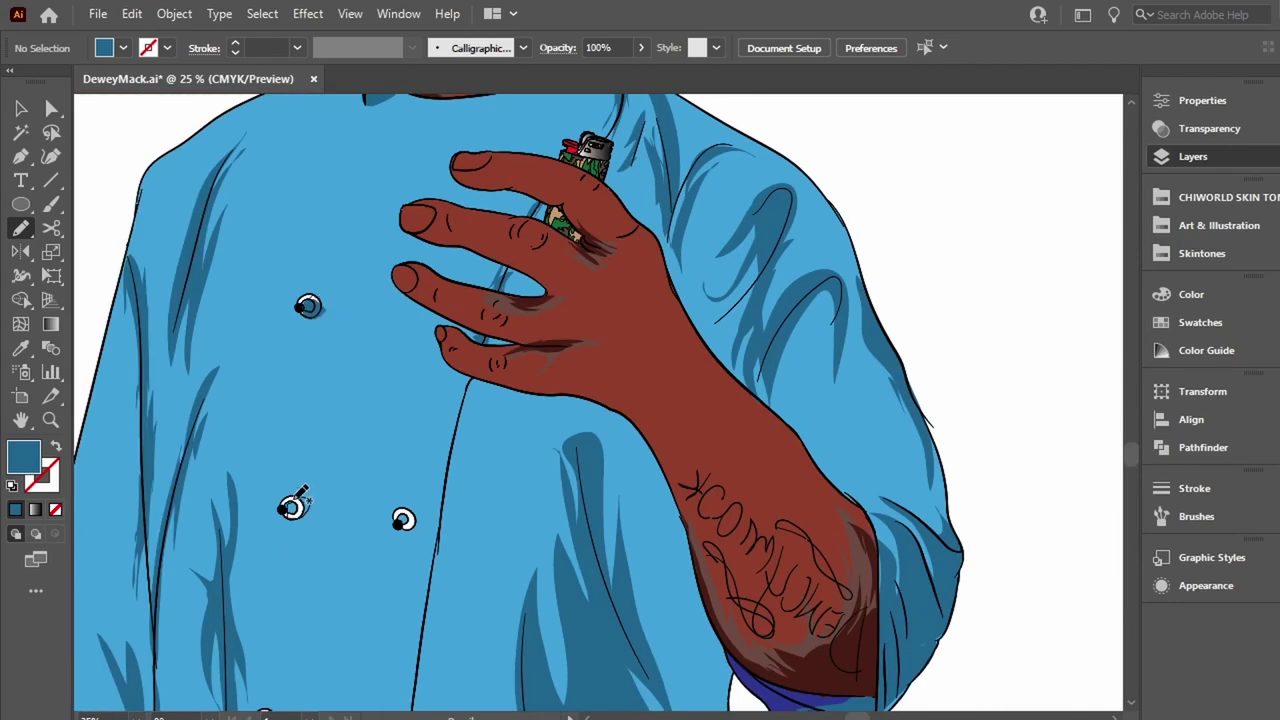
scroll(408, 517, "down", 5)
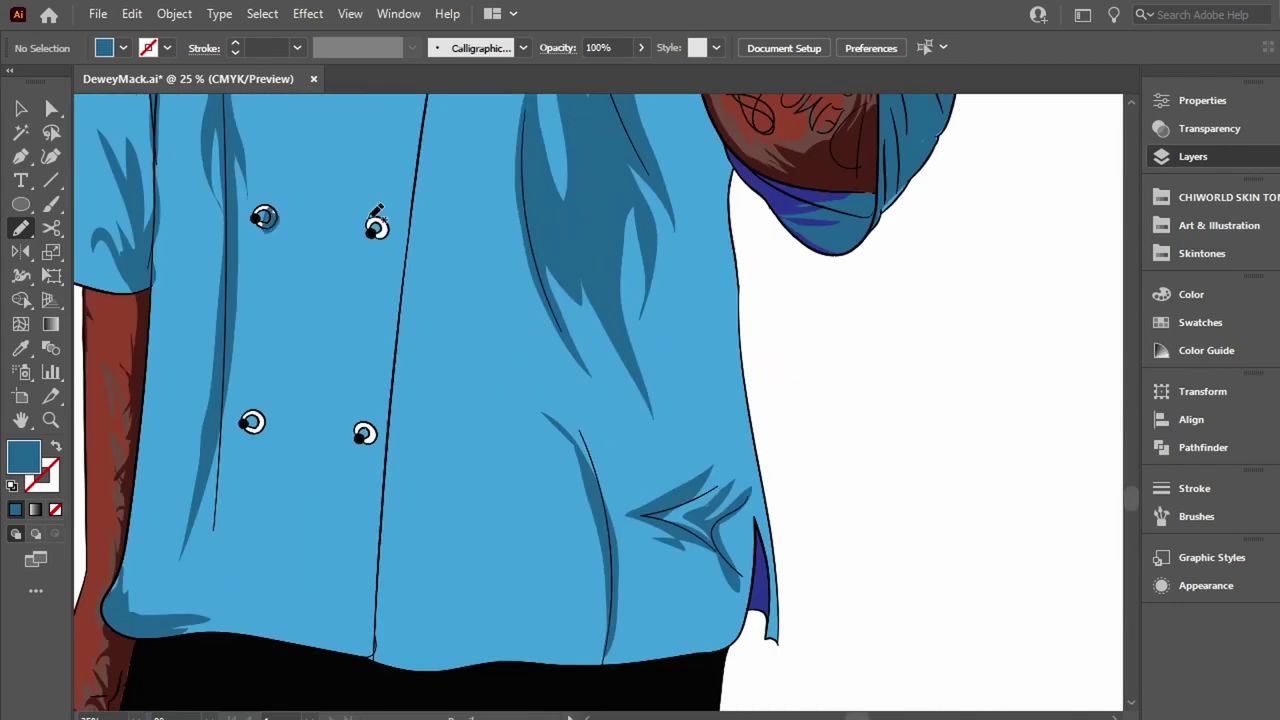
scroll(363, 431, "down", 5)
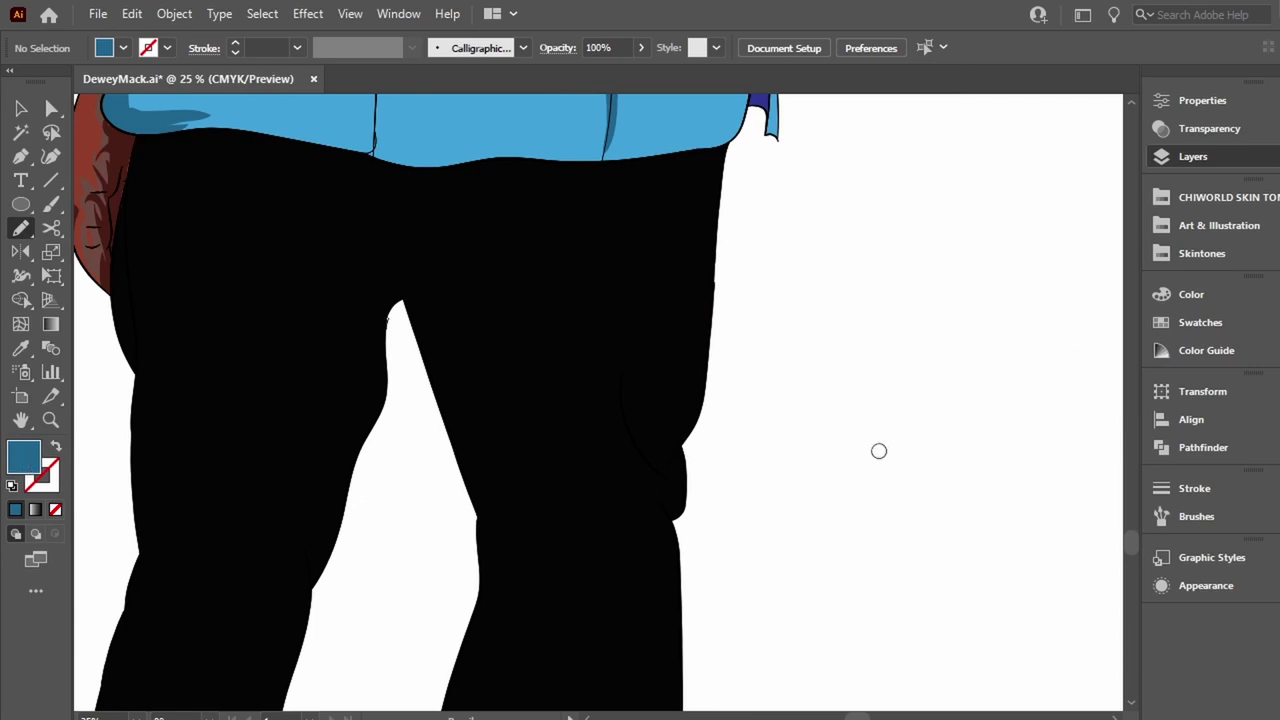
left_click_drag(686, 385, 555, 526)
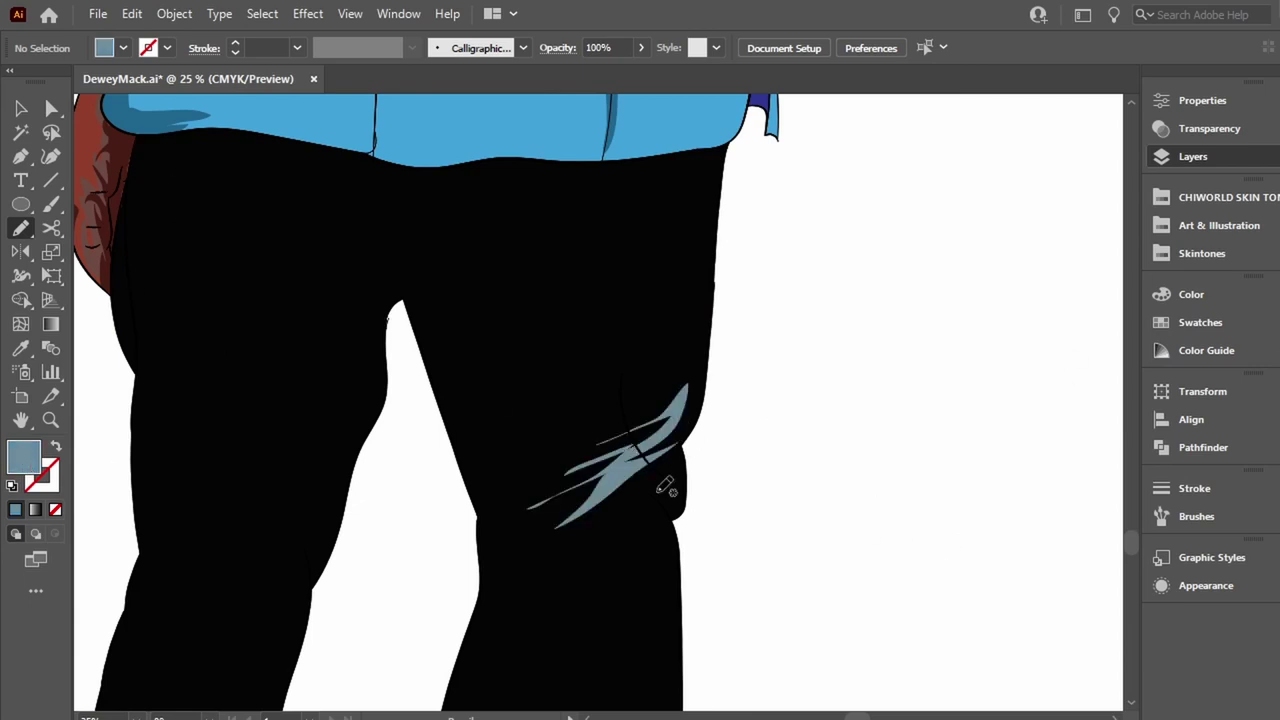
key("ctrl+minus")
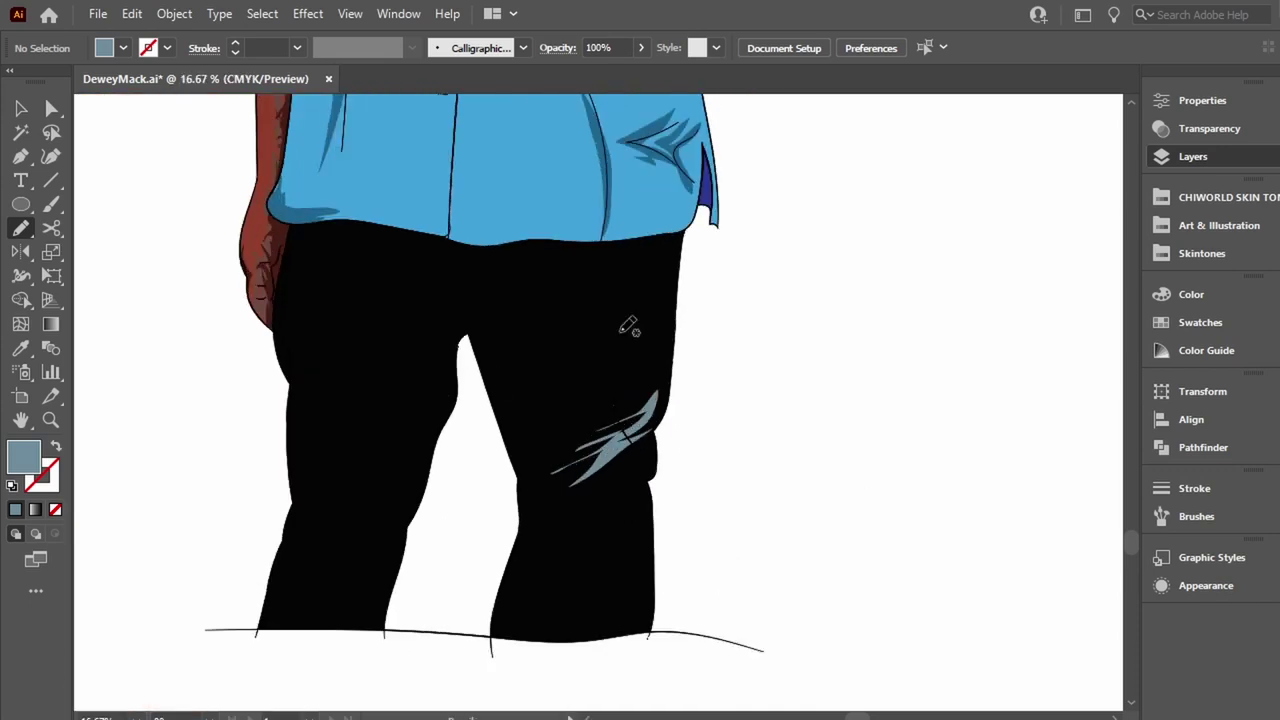
key("ctrl+z")
left_click_drag(654, 560, 655, 582)
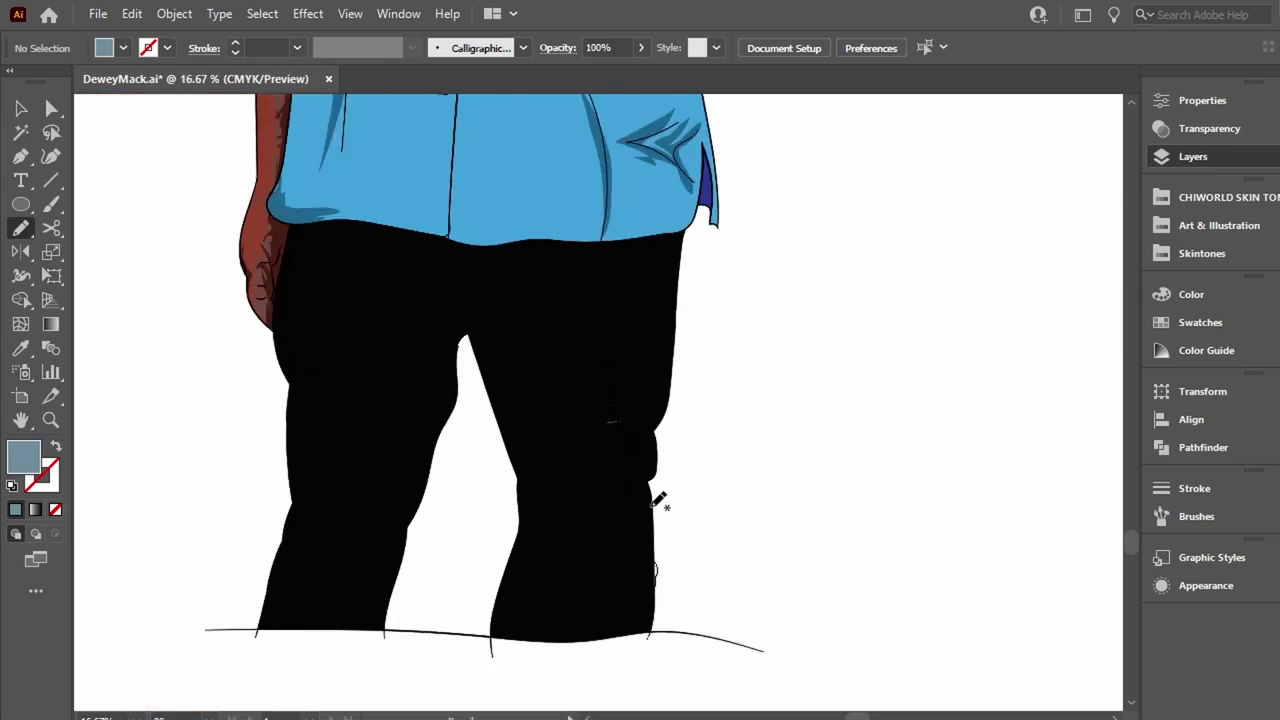
key("ctrl+shift+z")
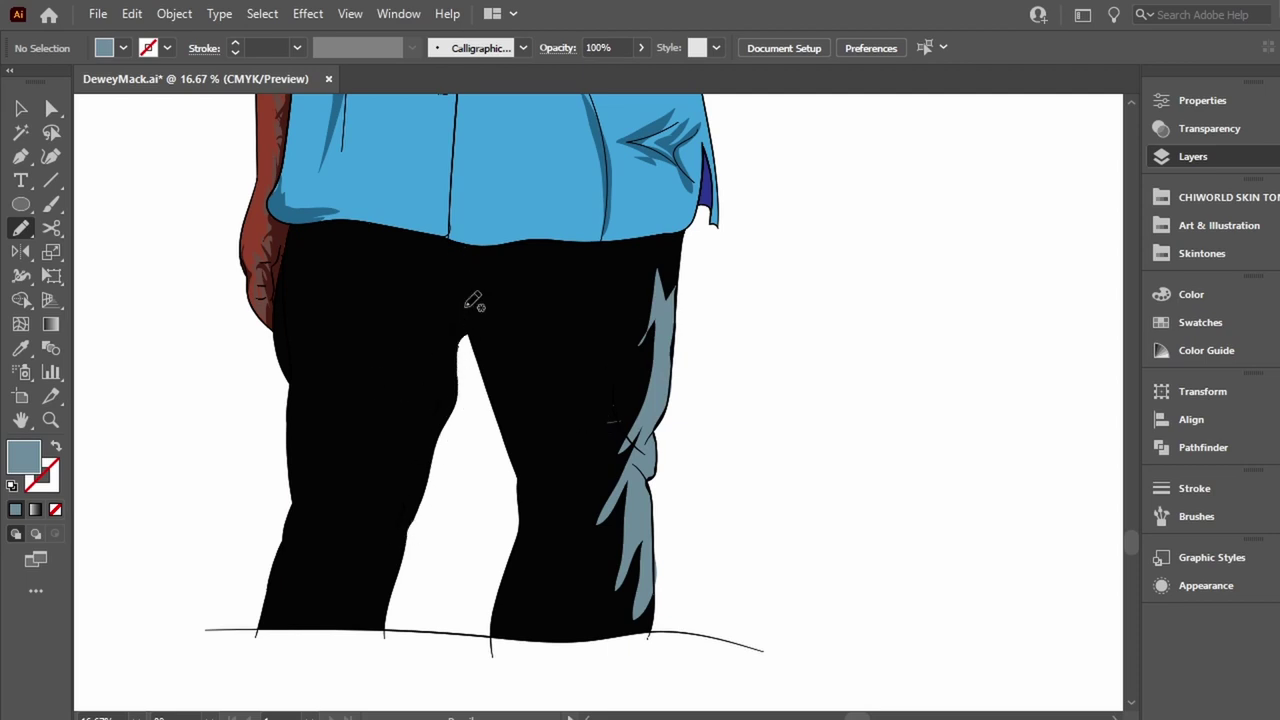
Add blue-grey highlight streaks down the left leg's inner edge and along both legs.
left_click_drag(463, 242, 400, 535)
left_click_drag(385, 624, 381, 627)
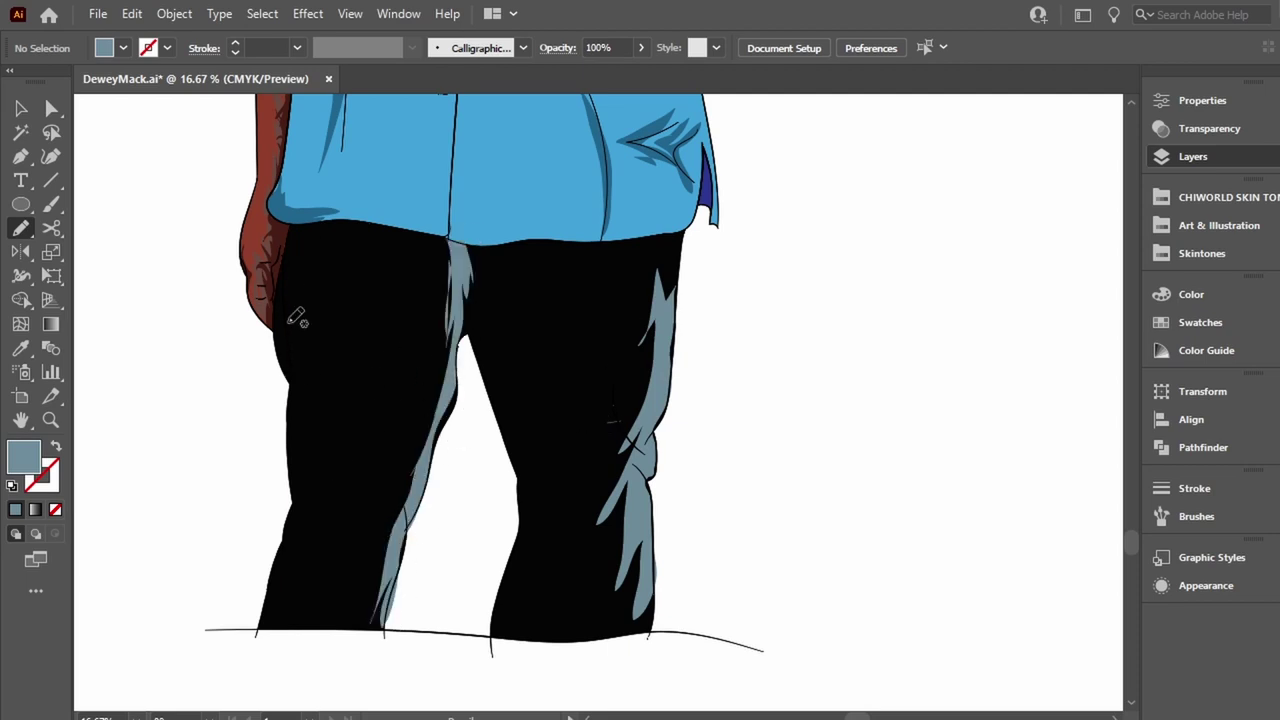
left_click_drag(300, 252, 288, 390)
scroll(590, 534, "down", 2)
mouse_move(652, 512)
left_mouse_down()
mouse_move(612, 572)
mouse_move(648, 551)
left_mouse_up()
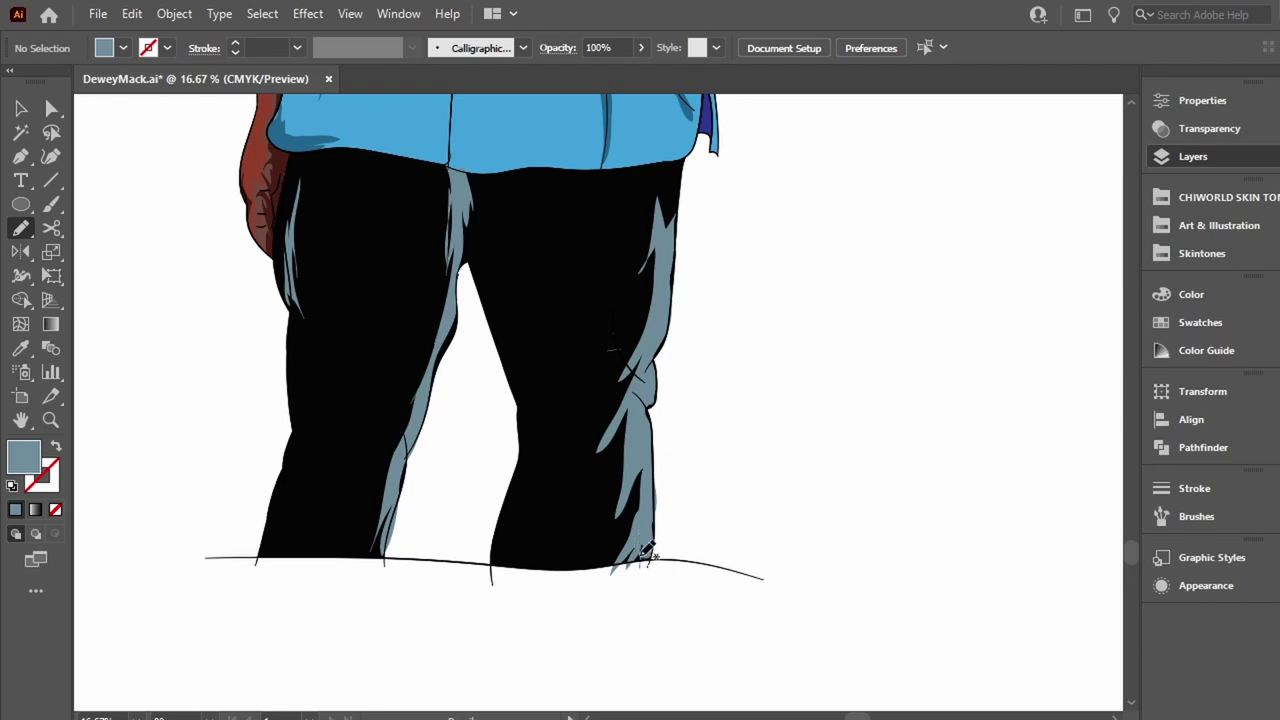
left_click_drag(640, 303, 630, 352)
scroll(674, 329, "down", 3)
scroll(674, 400, "up", 9)
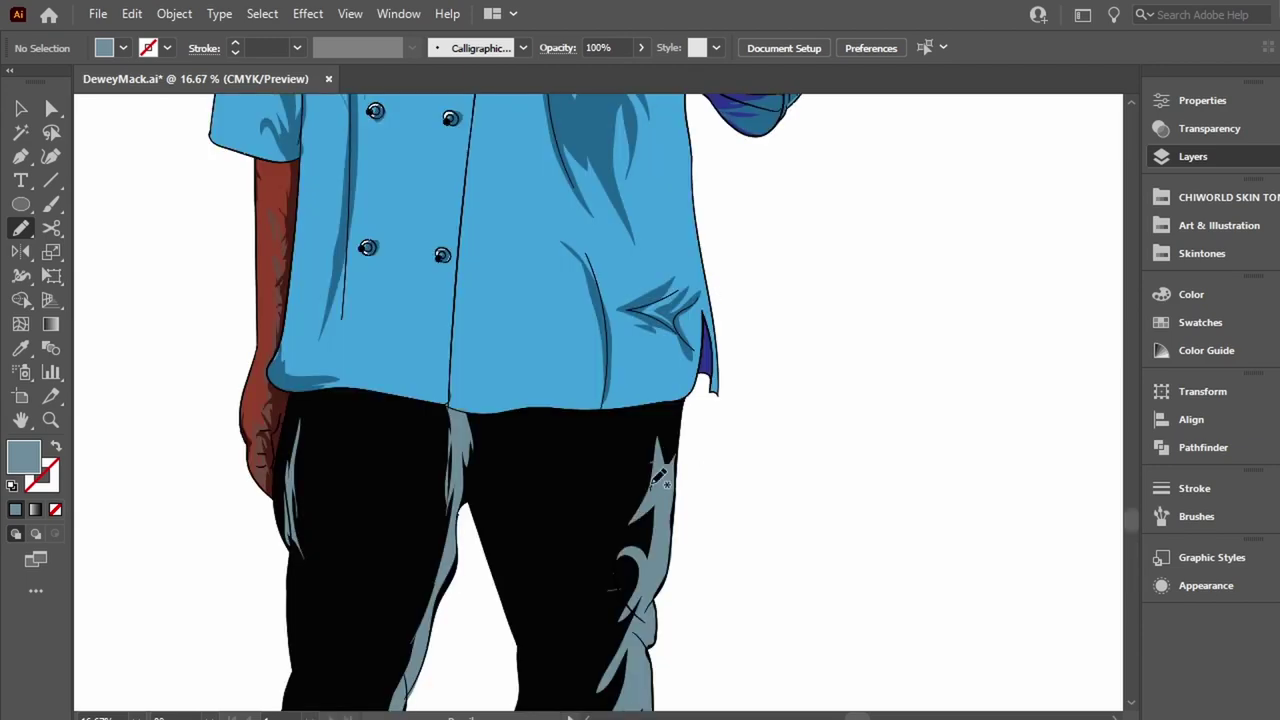
scroll(668, 460, "up", 3)
scroll(677, 506, "up", 6)
scroll(623, 400, "up", 7)
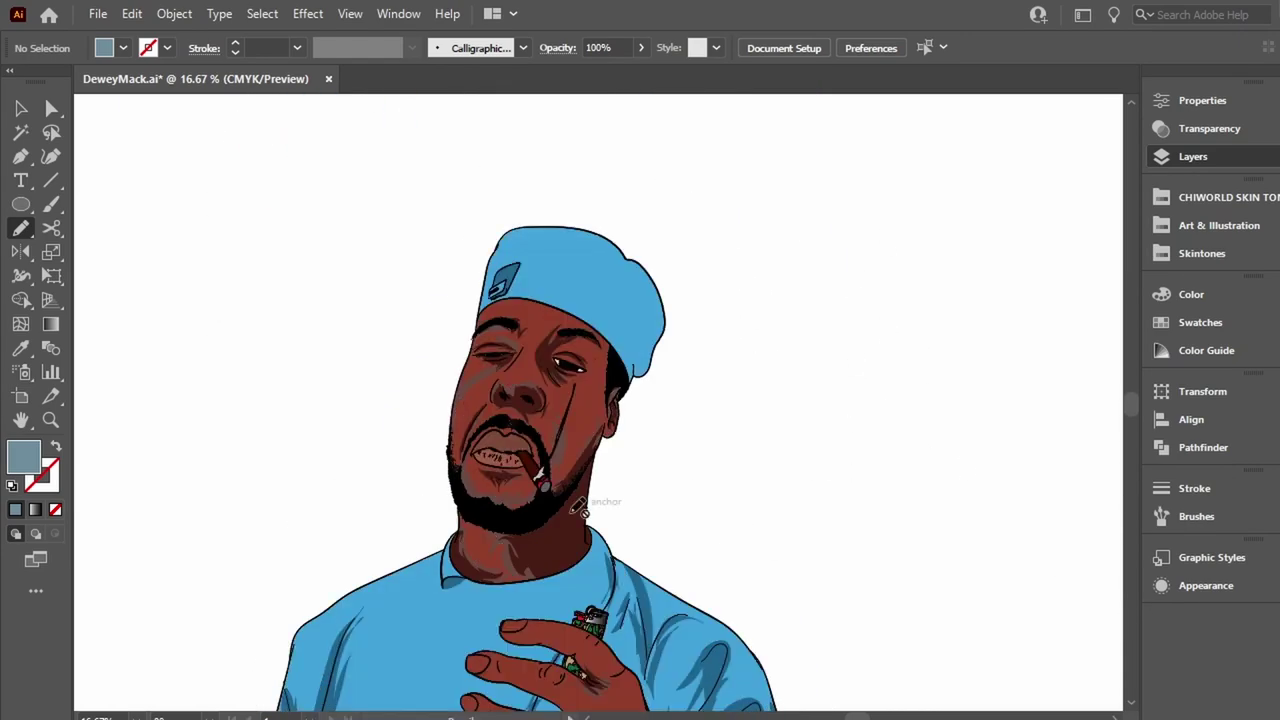
Sample the darker blue and draw shading along the hat's lower edge and upper right.
key("i")
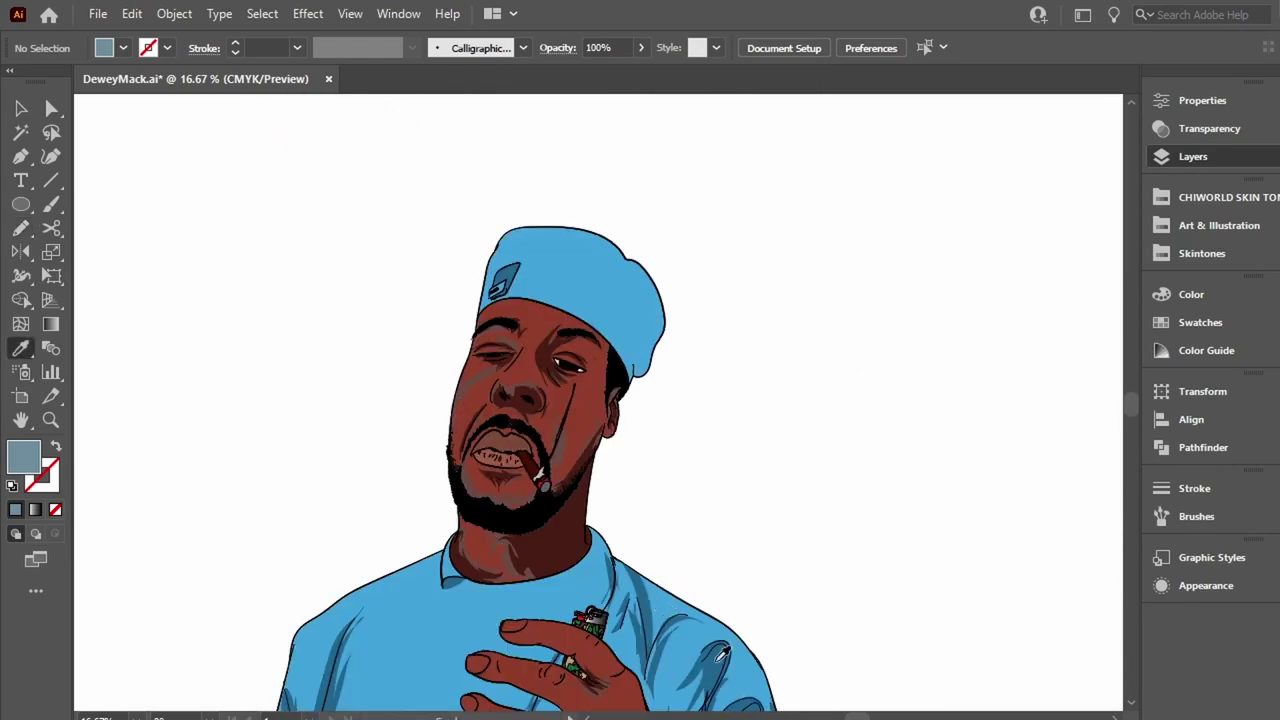
left_click(700, 665)
key("n")
key("ctrl+plus")
left_click_drag(638, 292, 694, 346)
mouse_move(725, 200)
left_mouse_down()
mouse_move(716, 205)
mouse_move(717, 185)
left_mouse_up()
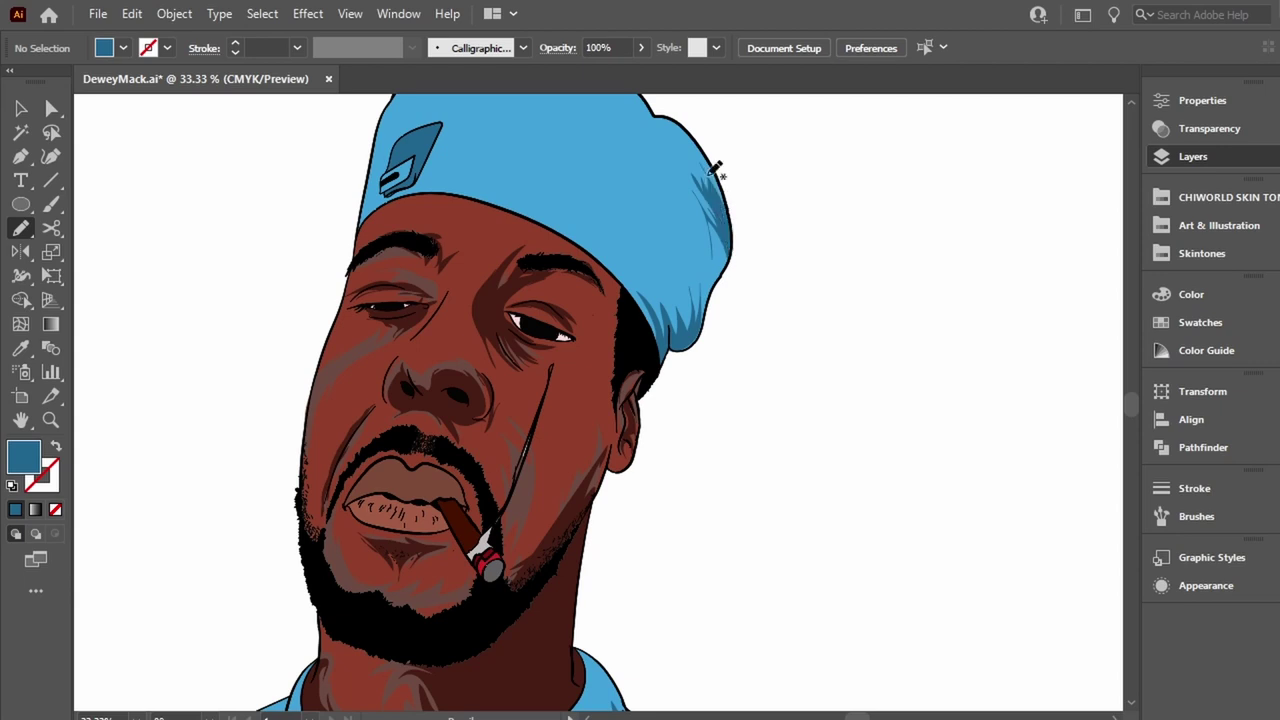
scroll(633, 250, "up", 5)
left_click_drag(641, 270, 612, 258)
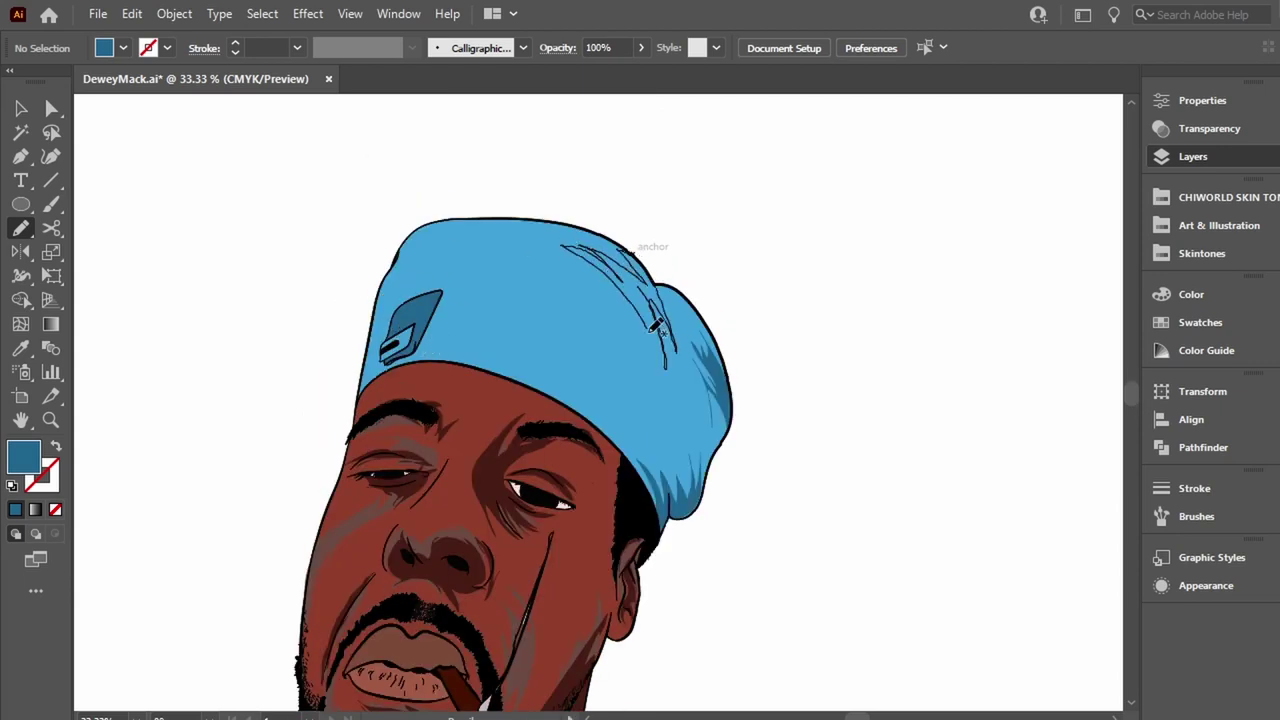
Reshape the hat's upper-left outline and extend its lower-left edge to the forehead.
left_click_drag(478, 214, 393, 291)
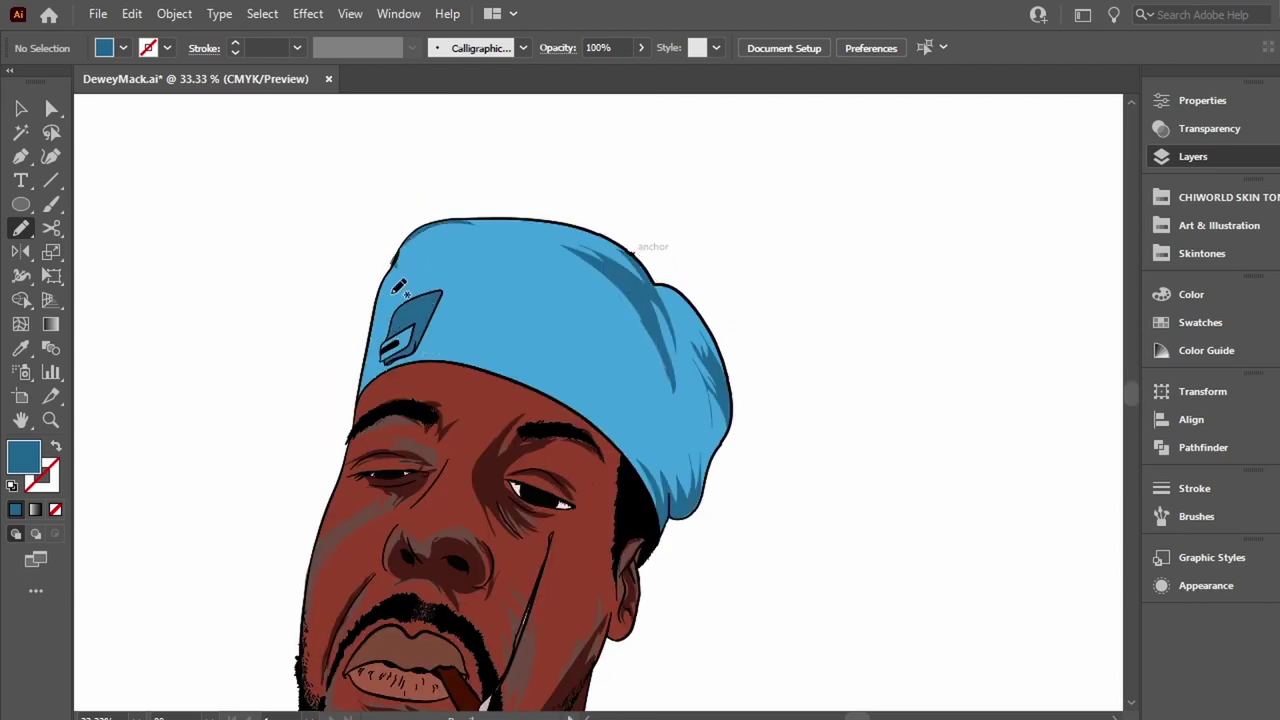
left_click_drag(364, 396, 378, 316)
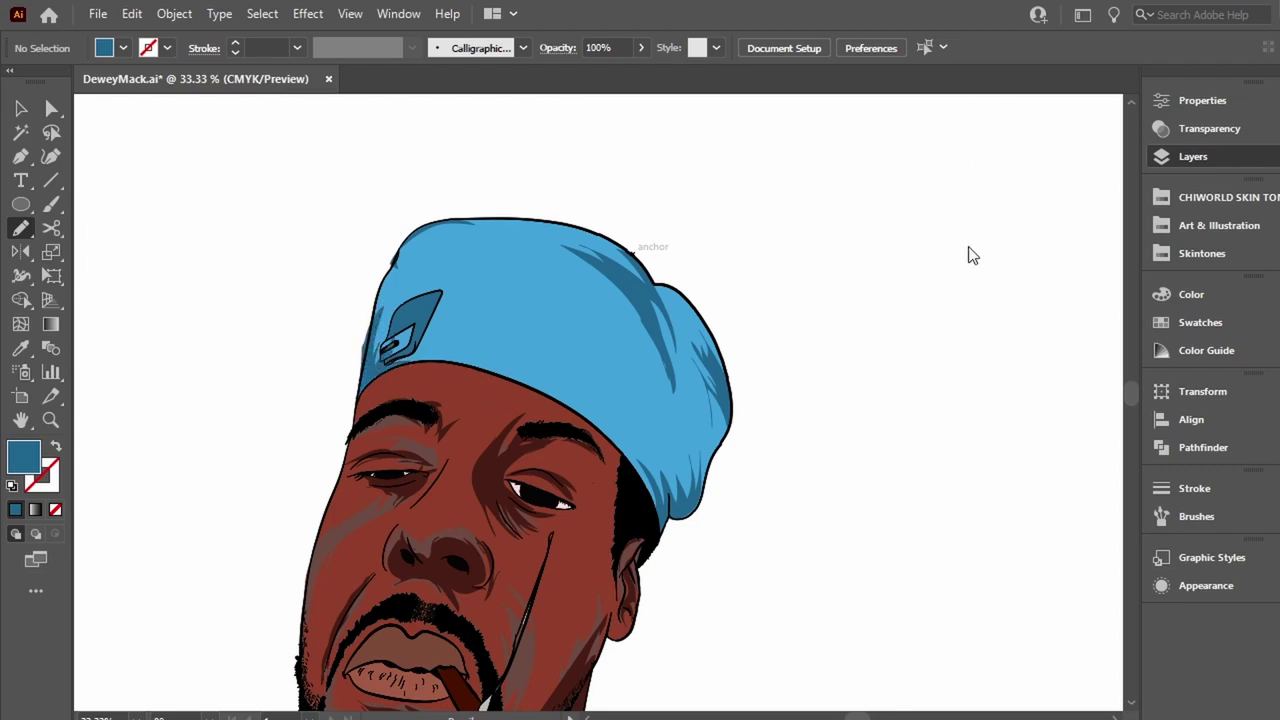
scroll(717, 598, "down", 5)
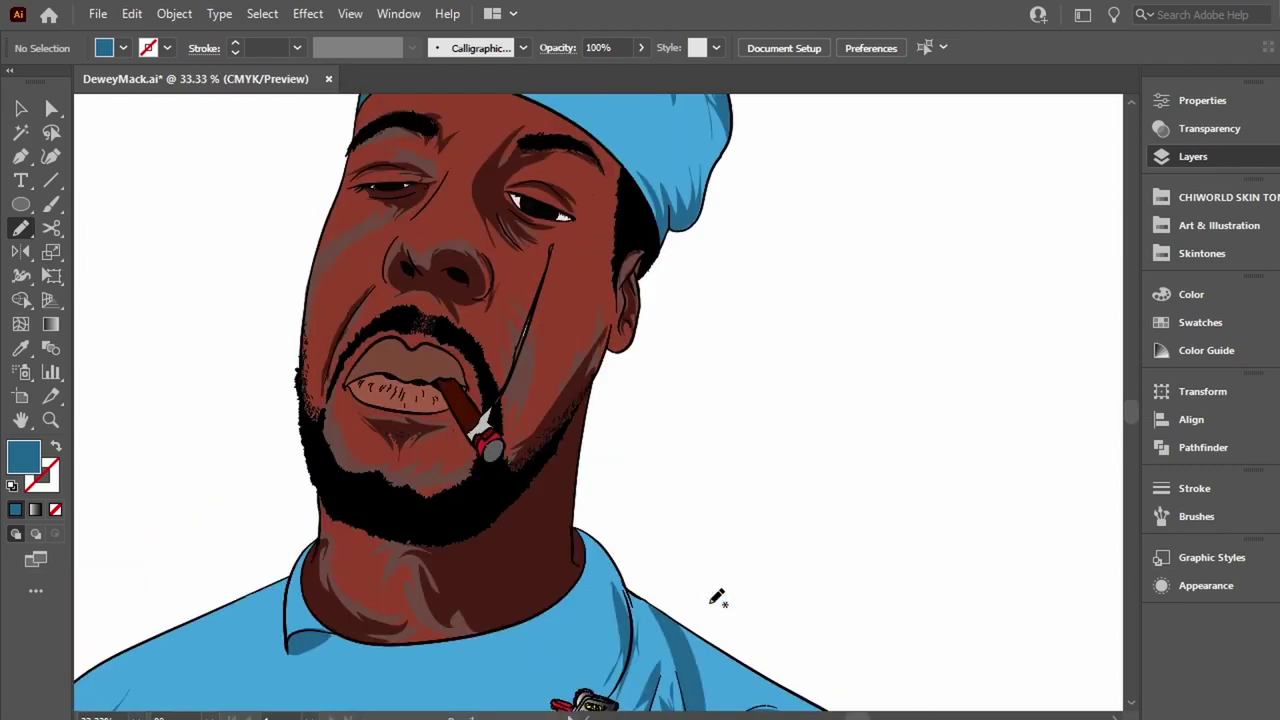
Apply a gradient fill from the toolbox, then switch the fill back to solid black.
left_click(35, 512)
left_click(51, 323)
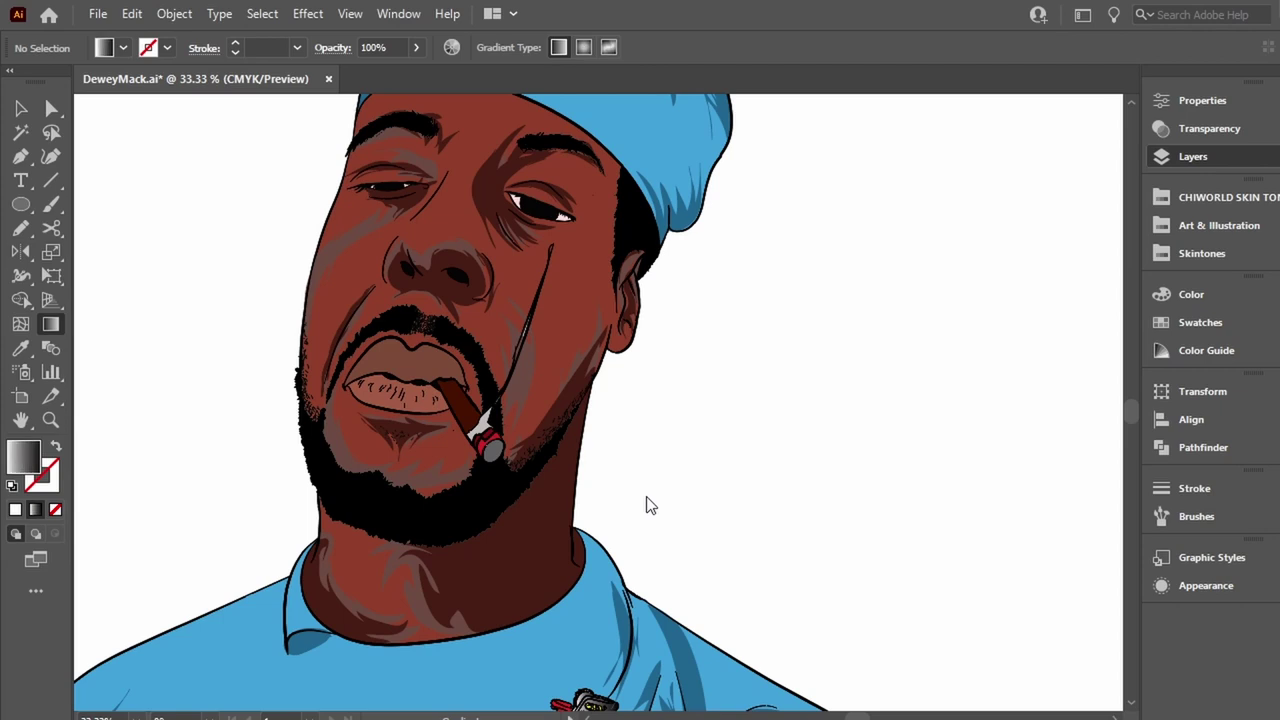
key("comma")
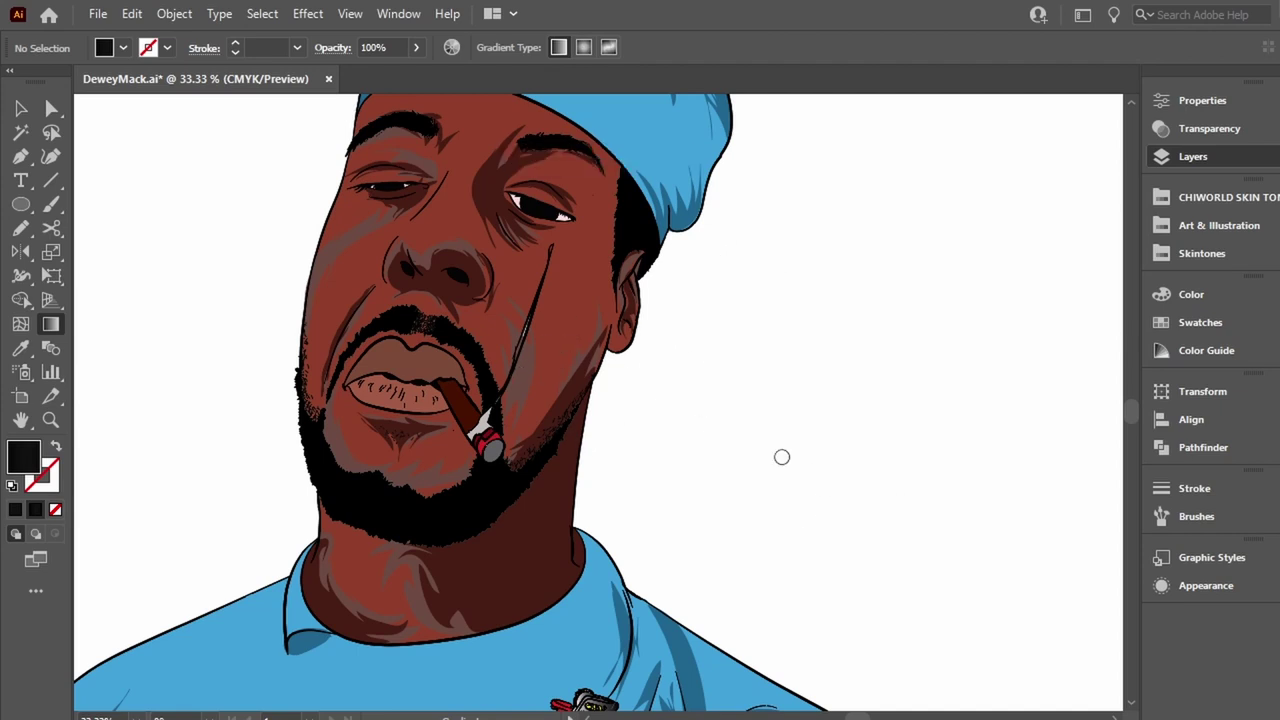
scroll(740, 513, "down", 5)
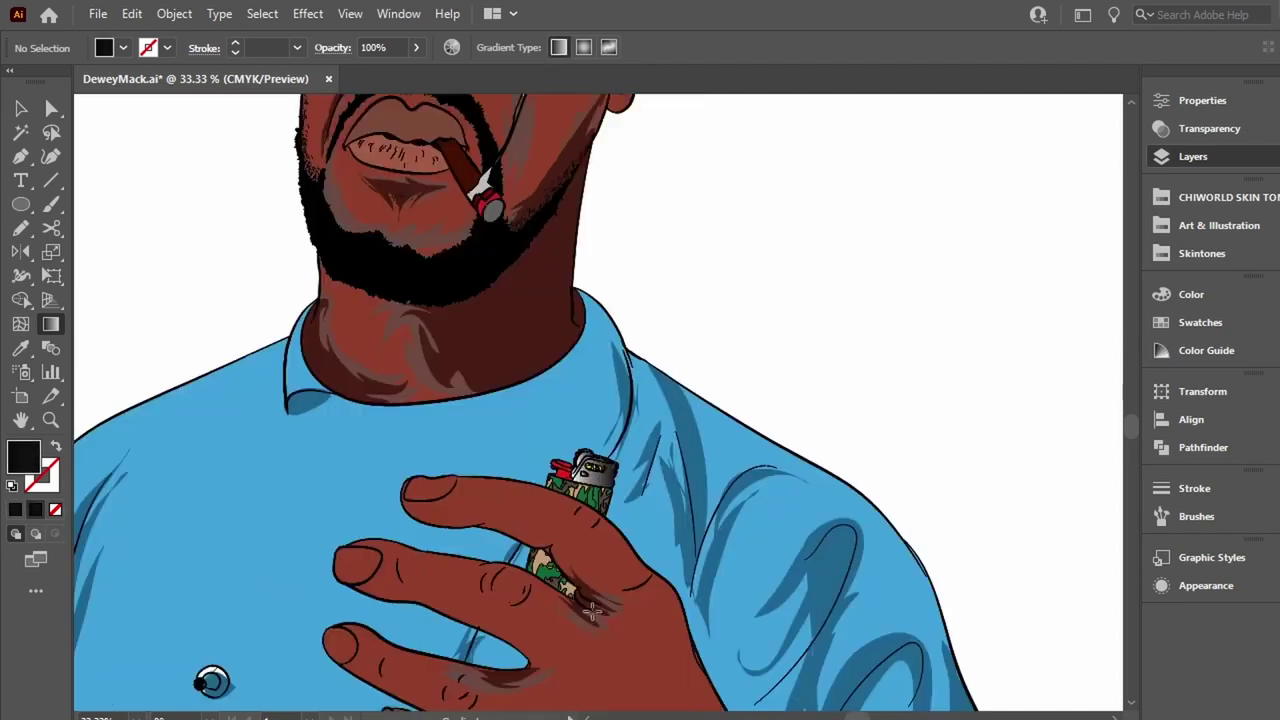
scroll(651, 534, "down", 1)
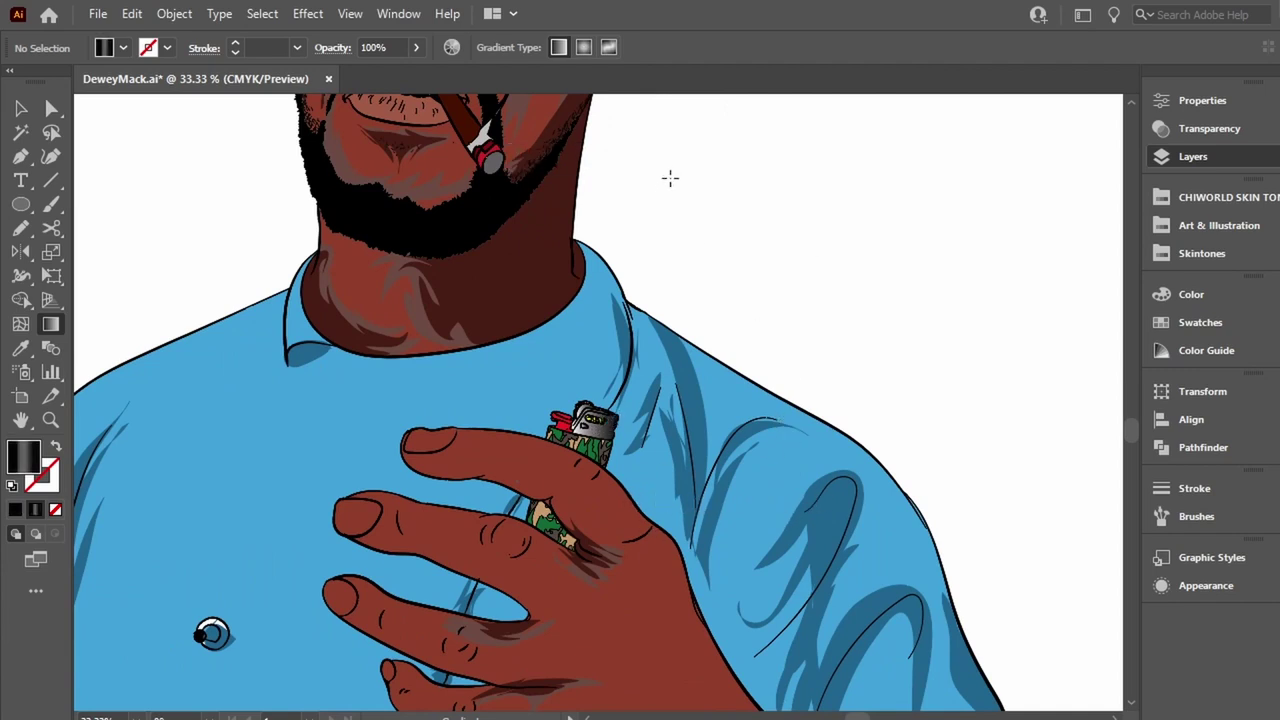
key("b")
left_click_drag(660, 200, 638, 252)
mouse_move(693, 202)
left_mouse_down()
mouse_move(656, 268)
mouse_move(671, 275)
left_mouse_up()
left_click_drag(720, 222, 688, 265)
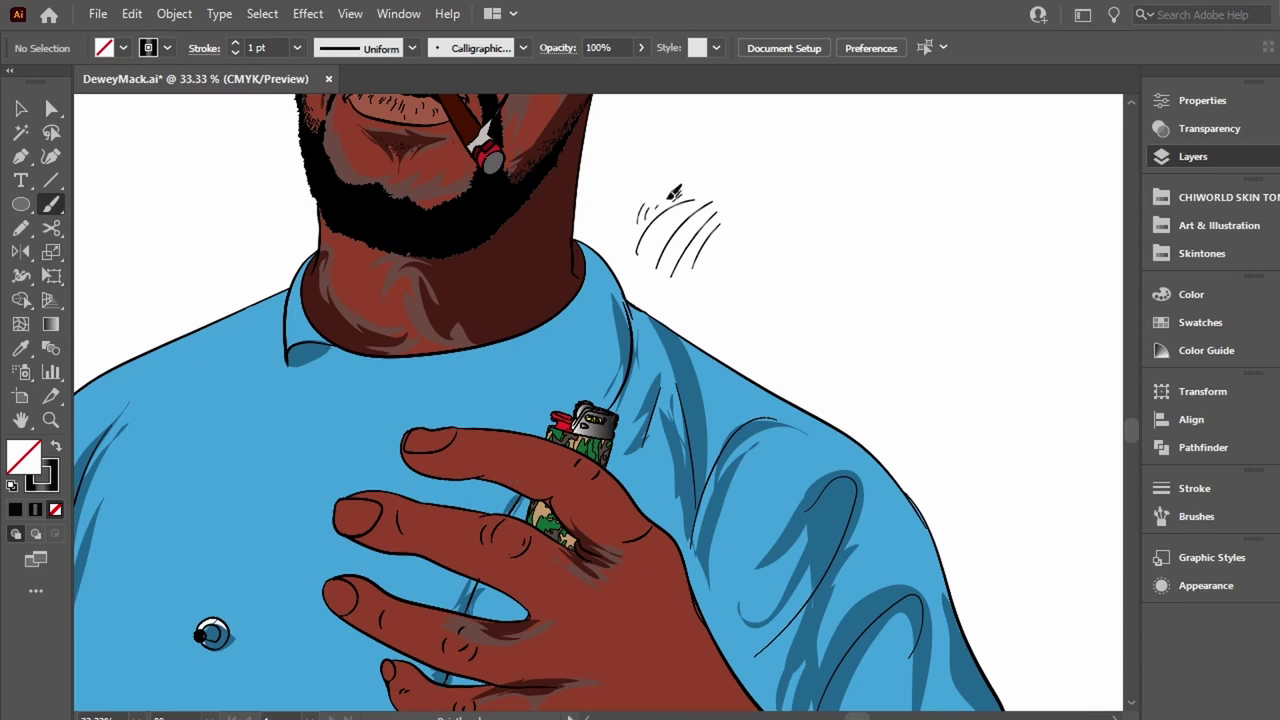
scroll(734, 214, "up", 4)
left_click_drag(462, 288, 370, 462)
left_click_drag(540, 262, 422, 425)
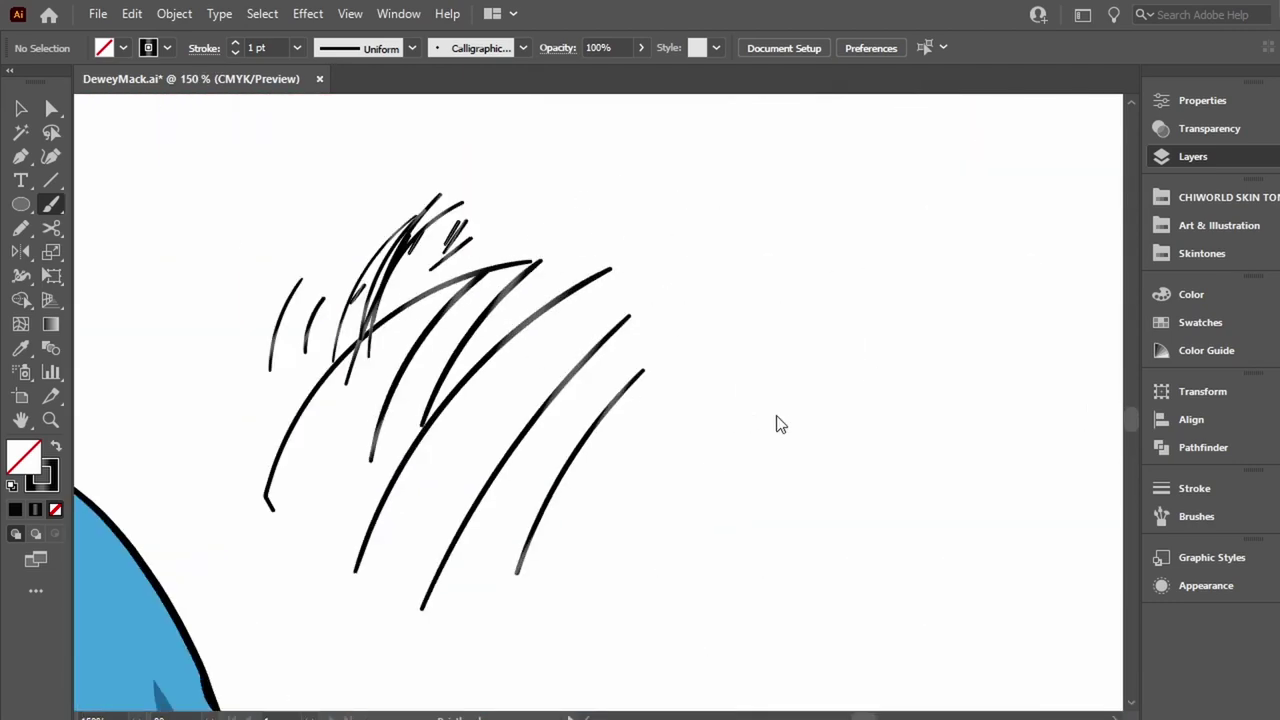
left_click_drag(568, 410, 505, 553)
left_click_drag(512, 393, 422, 550)
left_click_drag(283, 280, 213, 505)
left_click_drag(262, 258, 205, 408)
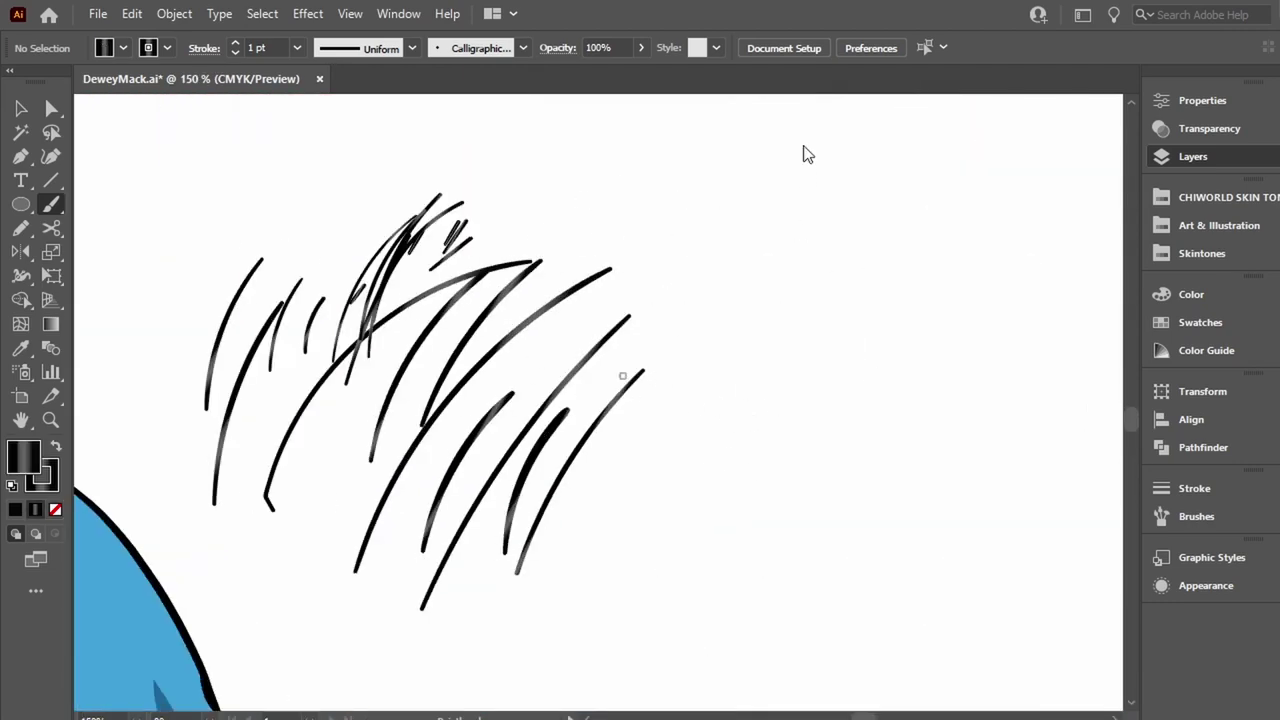
mouse_move(655, 193)
left_mouse_down()
mouse_move(603, 280)
mouse_move(657, 300)
left_mouse_up()
left_click_drag(737, 205, 698, 285)
left_click_drag(670, 180, 505, 242)
left_click_drag(708, 135, 500, 198)
mouse_move(662, 117)
left_mouse_down()
mouse_move(442, 187)
mouse_move(313, 297)
left_mouse_up()
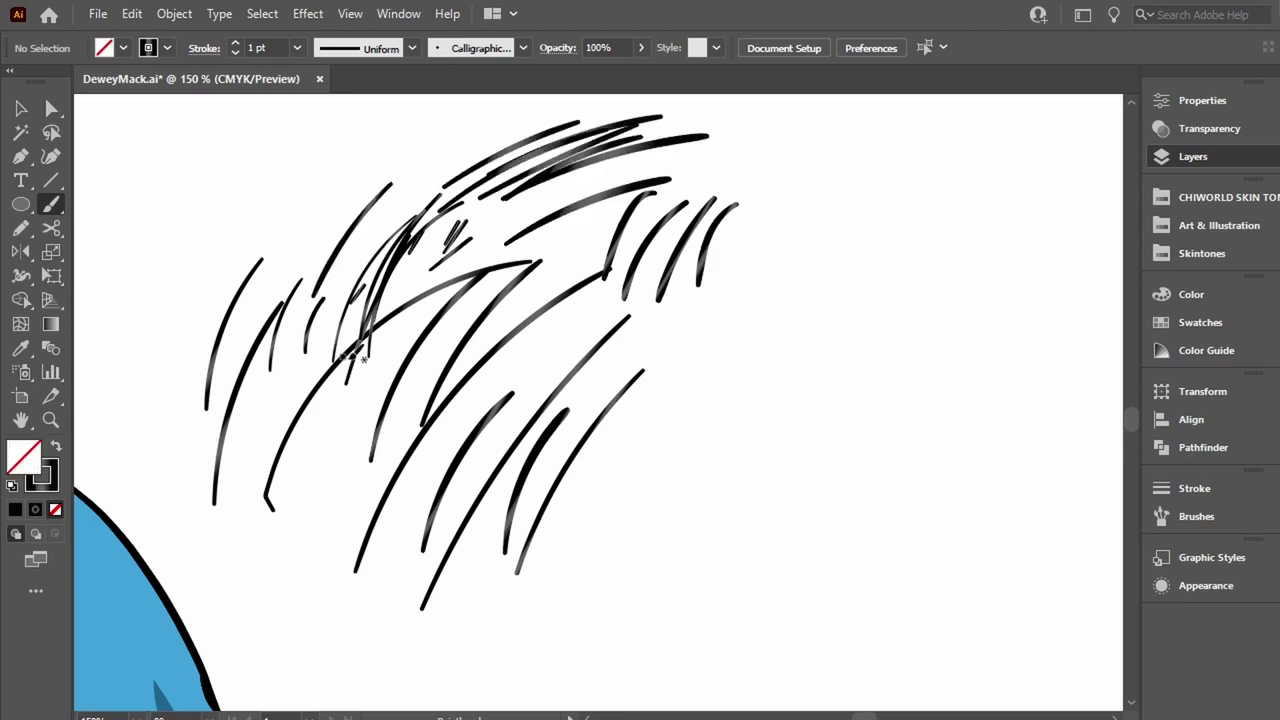
left_click(55, 480)
left_click_drag(548, 588, 410, 658)
left_click_drag(605, 535, 570, 570)
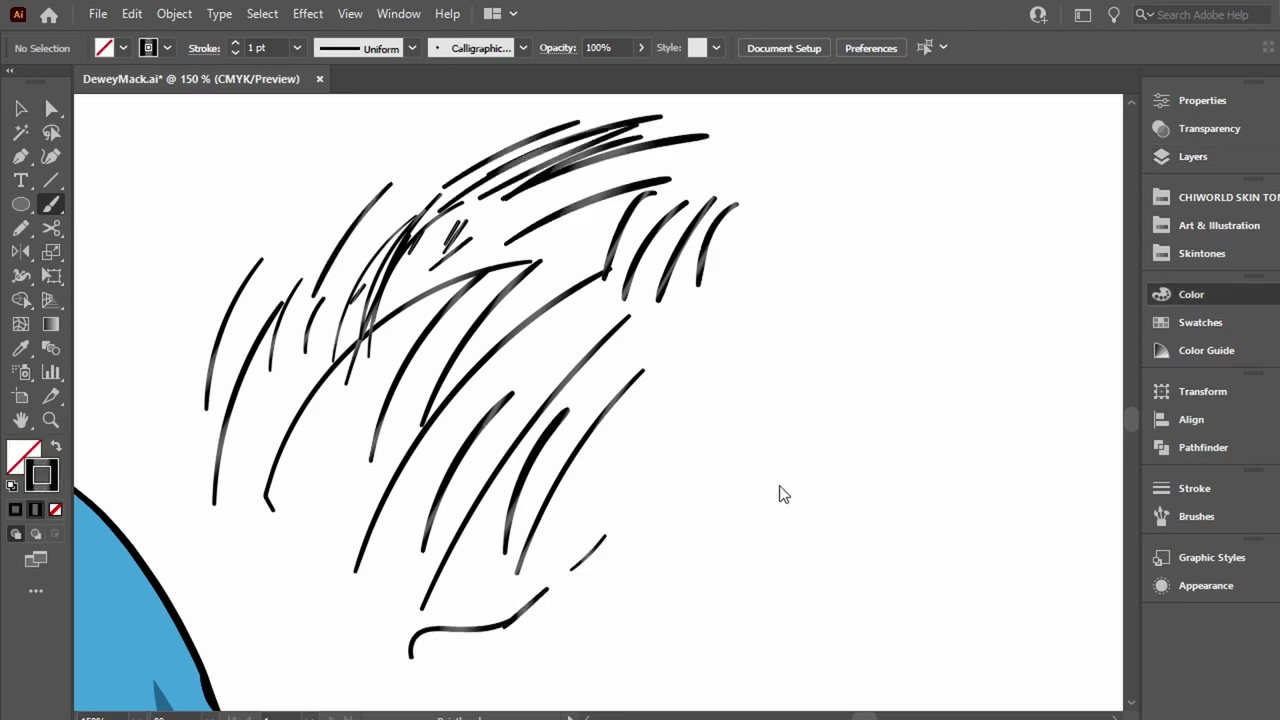
left_click_drag(610, 662, 737, 610)
mouse_move(742, 664)
left_mouse_down()
mouse_move(965, 568)
mouse_move(875, 622)
left_mouse_up()
left_click_drag(805, 682, 1030, 570)
left_click_drag(900, 590, 1045, 600)
left_click_drag(290, 430, 450, 520)
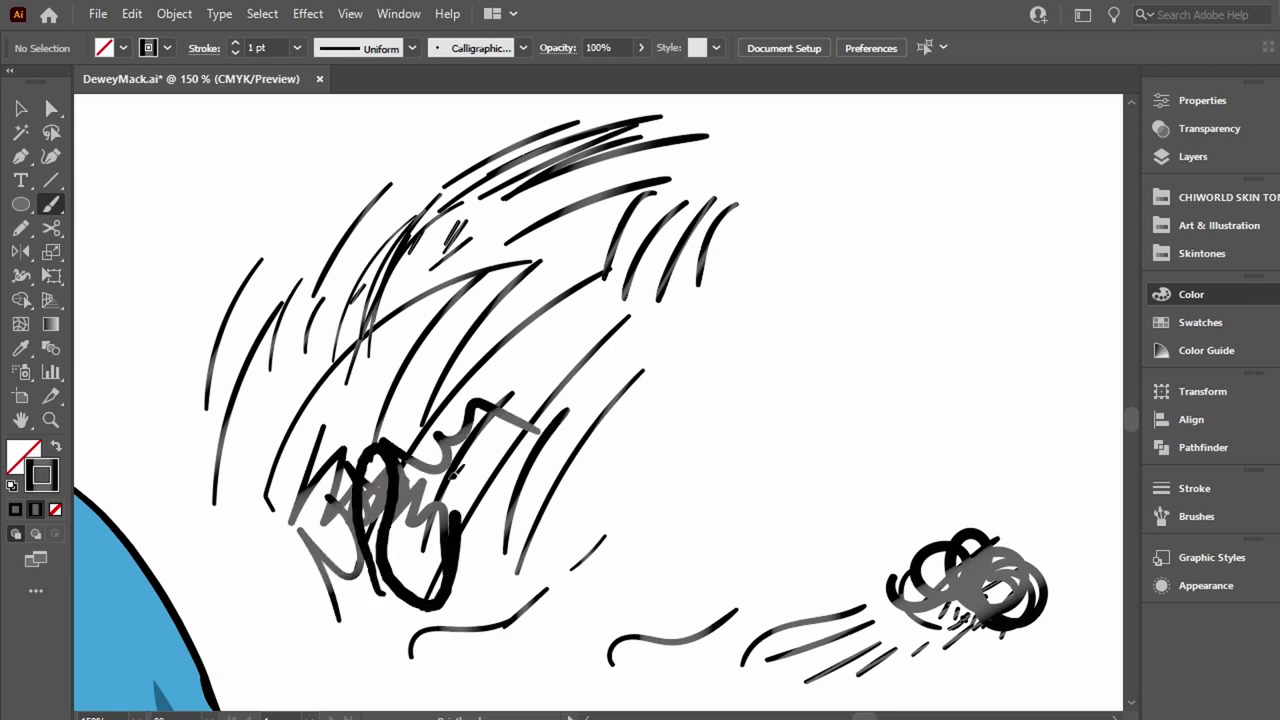
left_click_drag(460, 400, 330, 600)
left_click_drag(420, 330, 200, 420)
key("v")
left_click_drag(170, 114, 990, 548)
key("Delete")
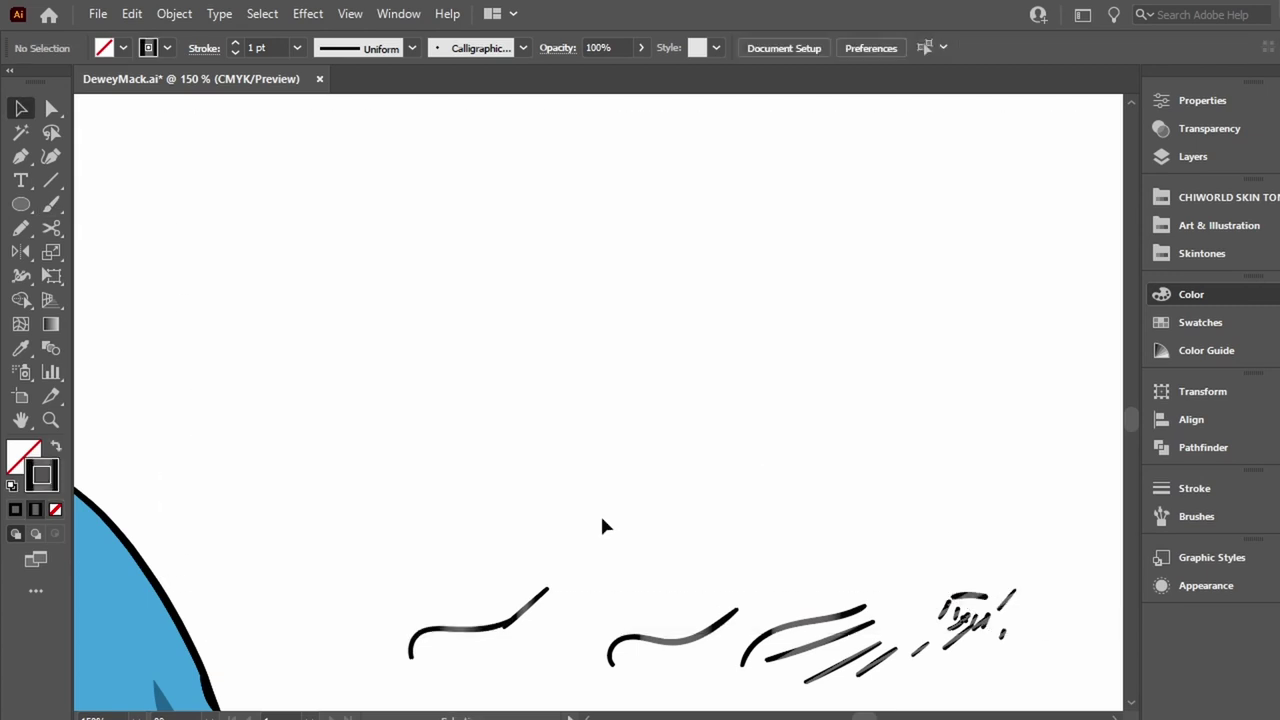
scroll(957, 560, "down", 2)
scroll(375, 293, "up", 2)
left_click_drag(375, 293, 1064, 544)
key("Delete")
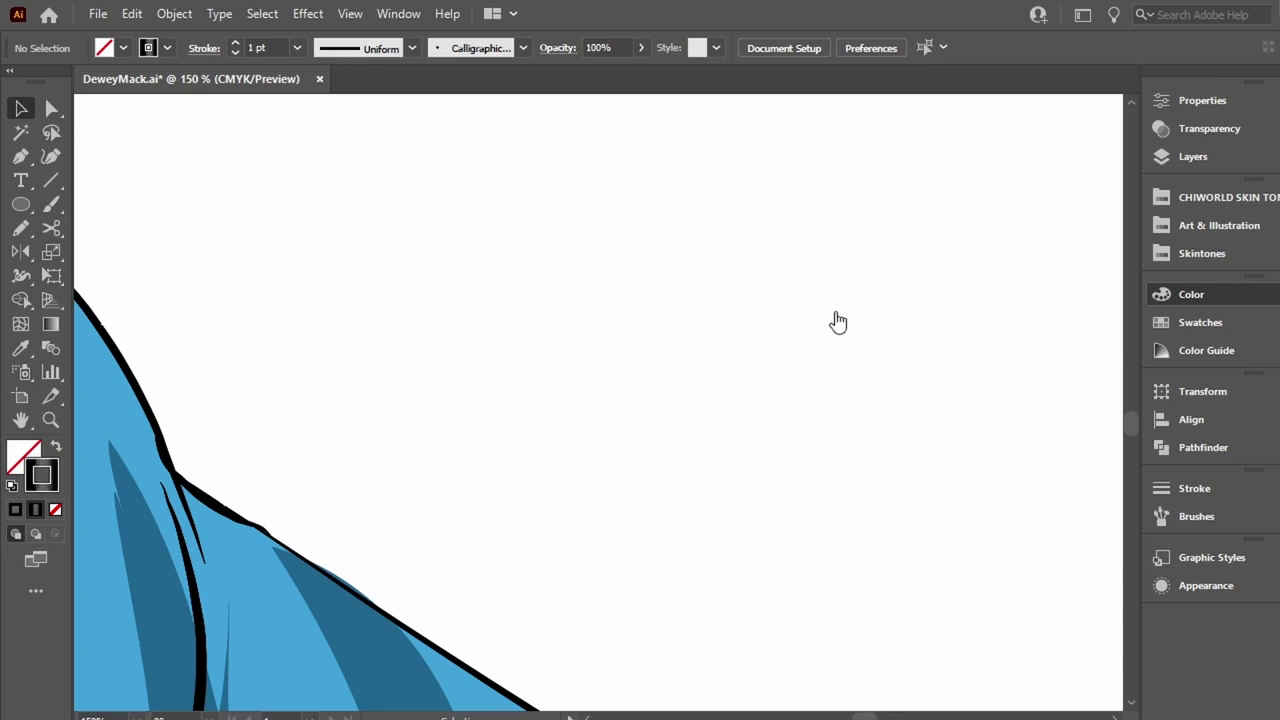
Set the Paintbrush stroke weight to 3 pt and zoom so the figure fills the view.
scroll(643, 320, "down", 2)
scroll(609, 404, "up", 2)
key("b")
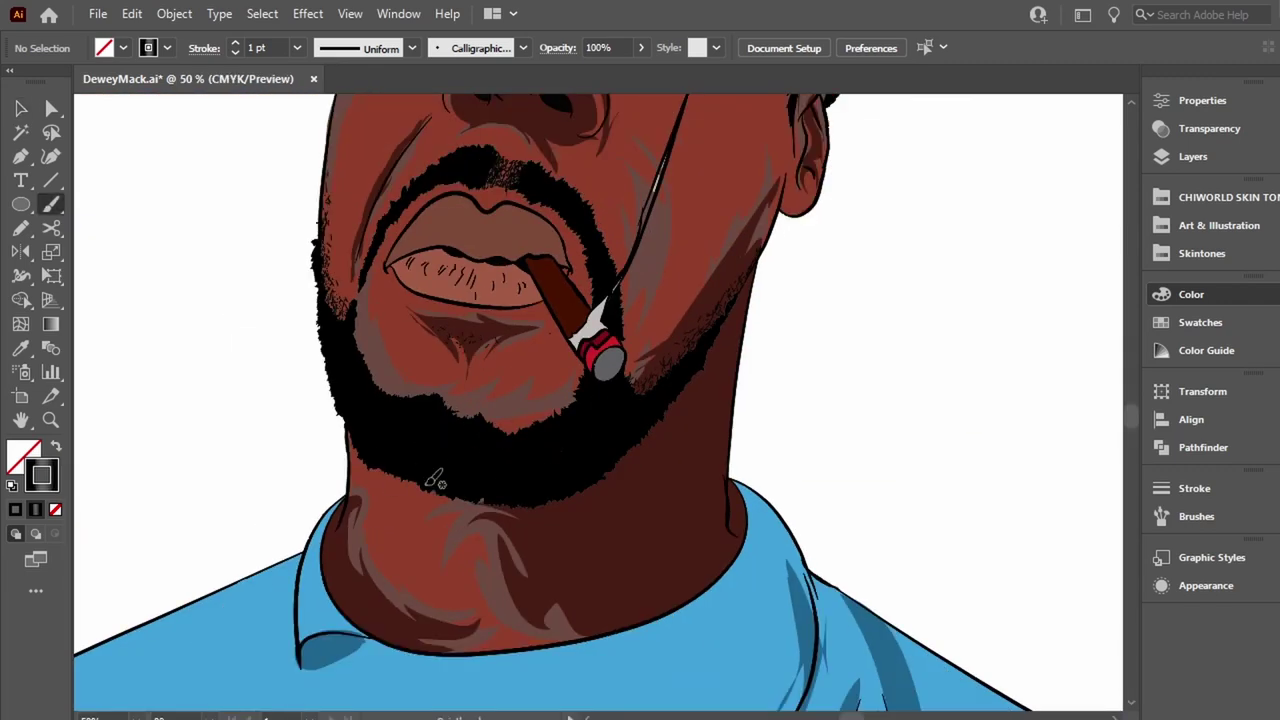
left_click(235, 46)
left_click(235, 46)
key("ctrl+minus")
key("ctrl+minus")
key("ctrl+minus")
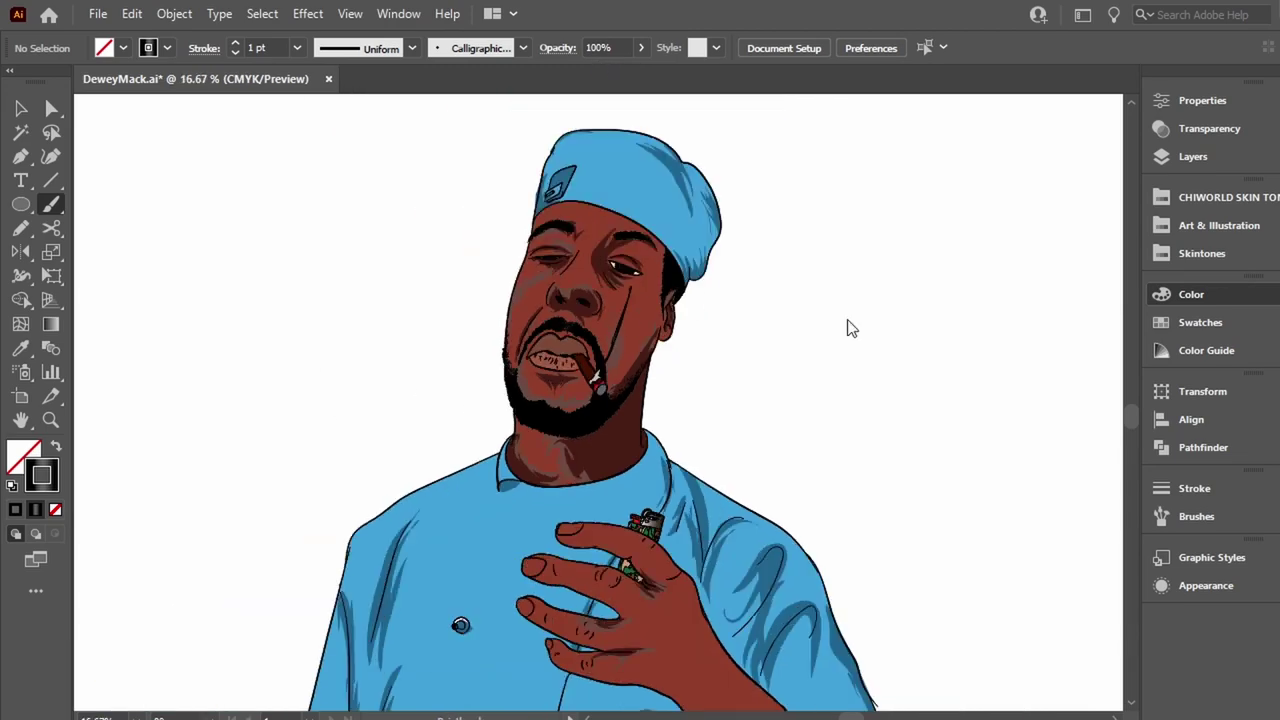
key("ctrl+minus")
key("ctrl+minus")
key("ctrl+minus")
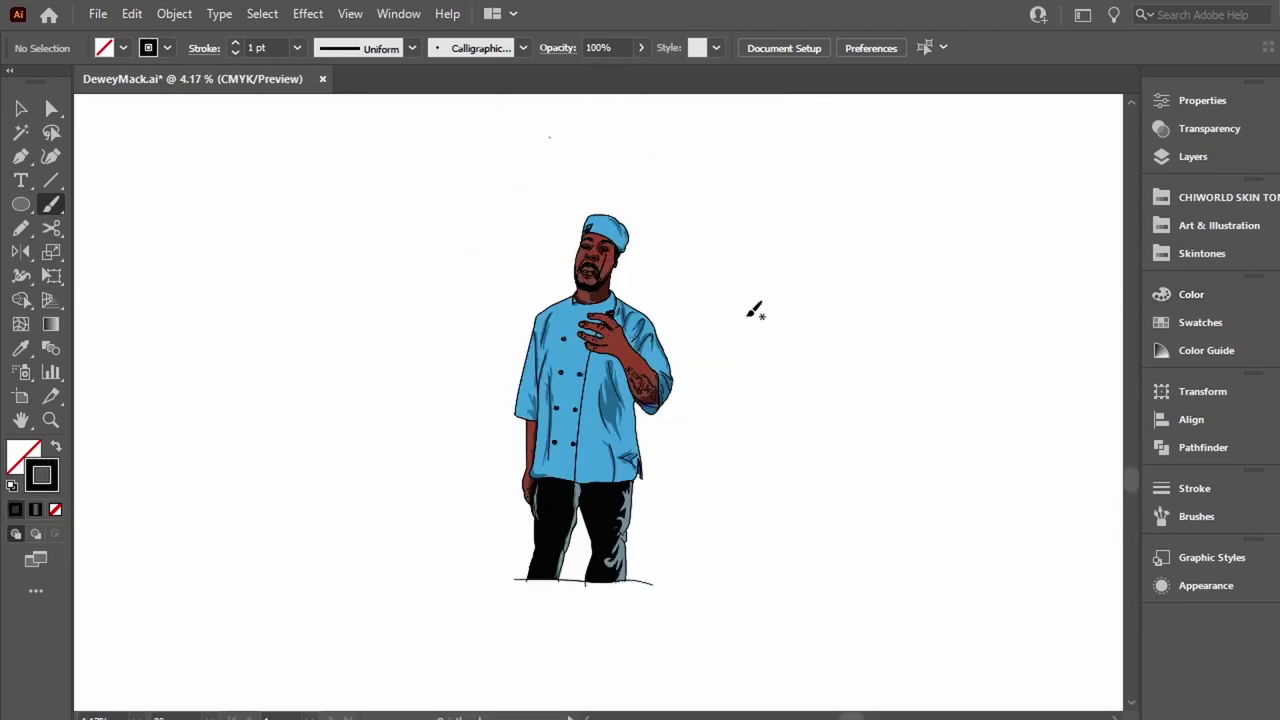
key("ctrl+plus")
key("ctrl+plus")
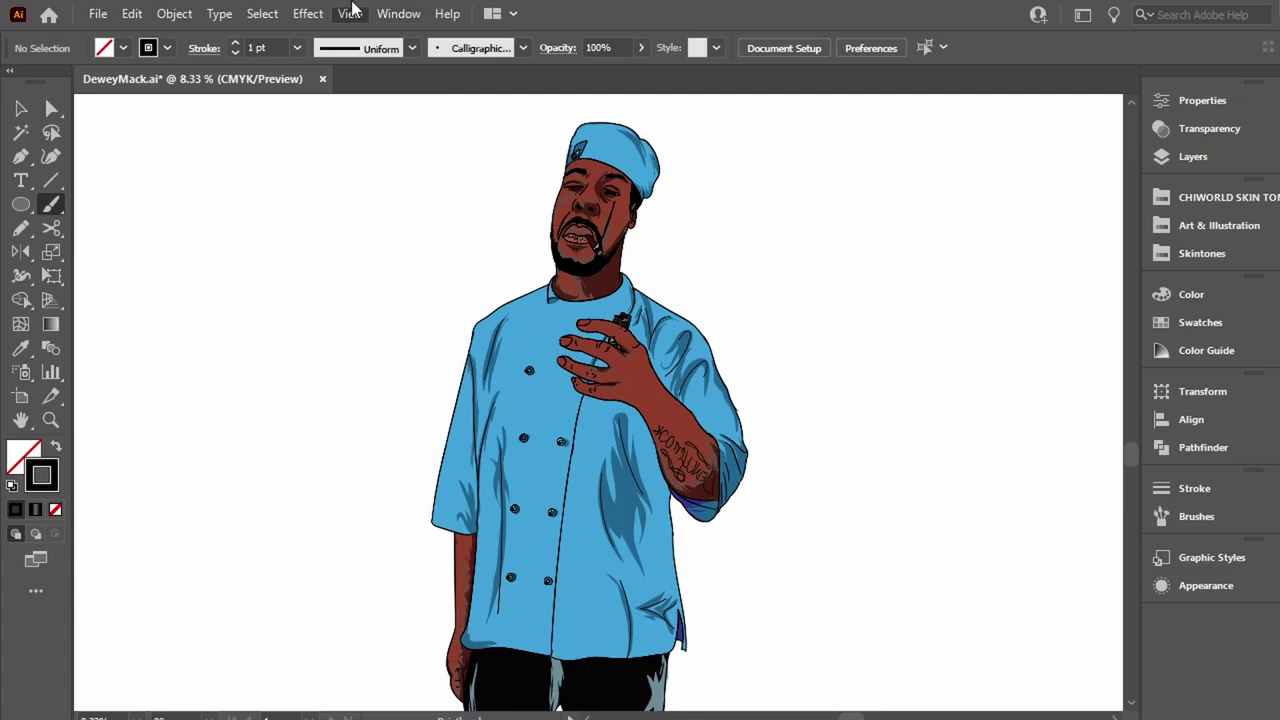
scroll(455, 345, "down", 3)
Toggle Outline view back to colour preview and select all the chef artwork.
key("ctrl+a")
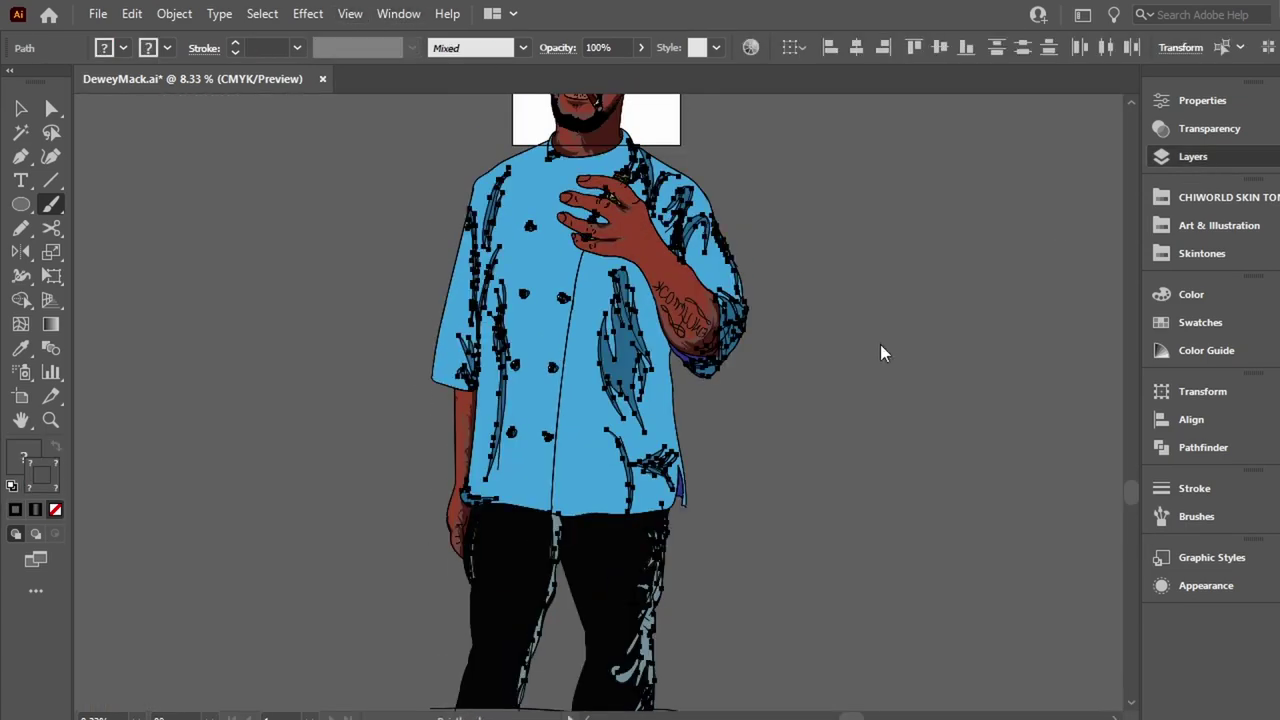
key("ctrl+shift+a")
key("ctrl+y")
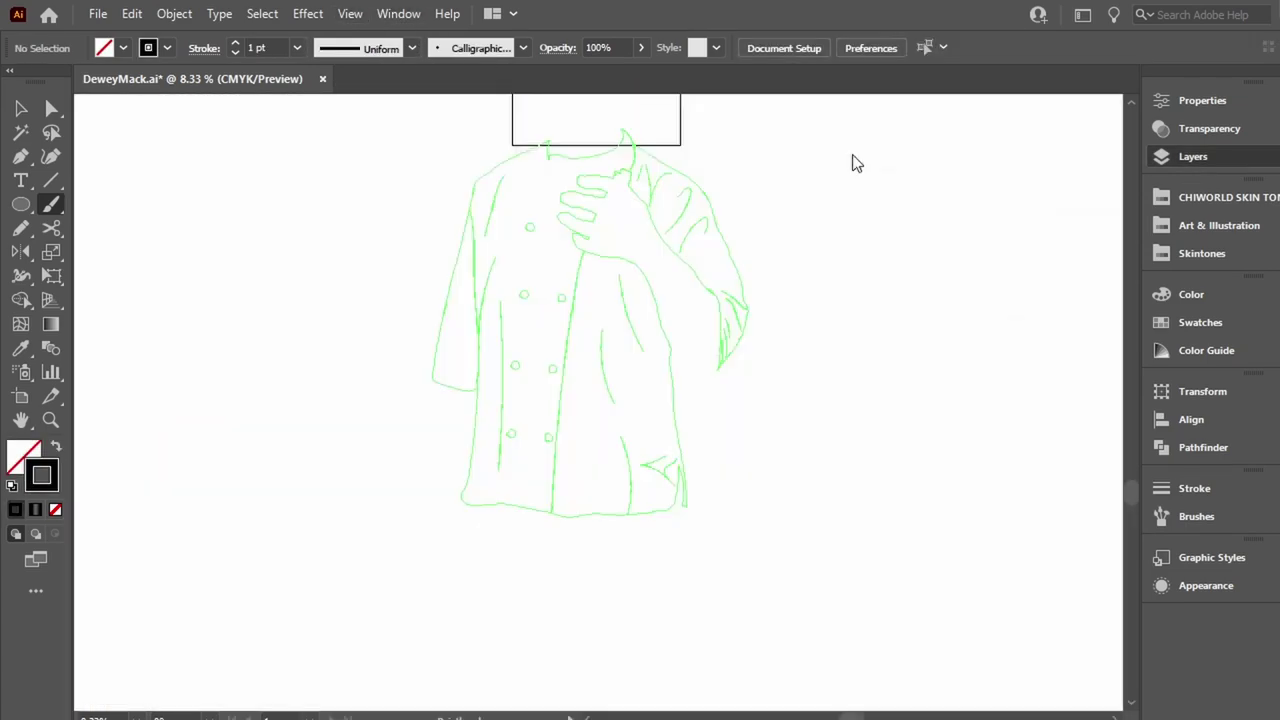
key("ctrl+y")
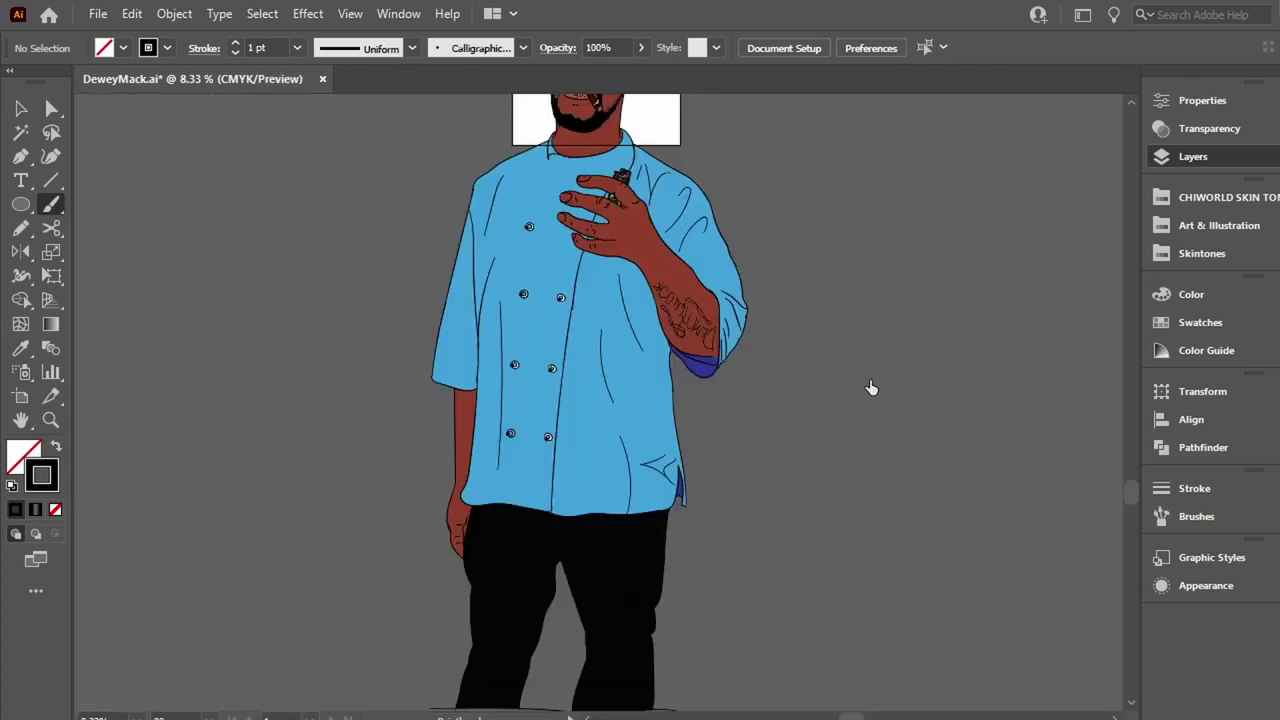
scroll(800, 343, "up", 3)
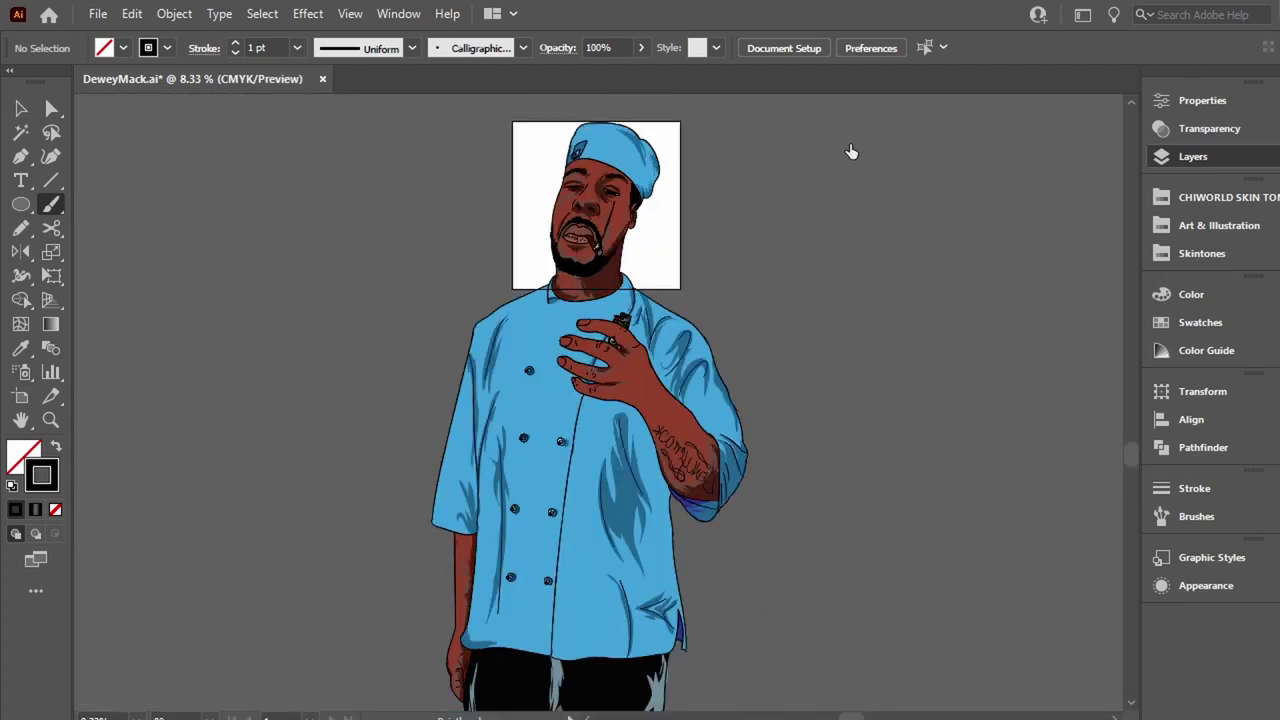
key("v")
key("ctrl+a")
Scale the chef figure down to fit inside the artboard and reposition it.
scroll(527, 150, "down", 4)
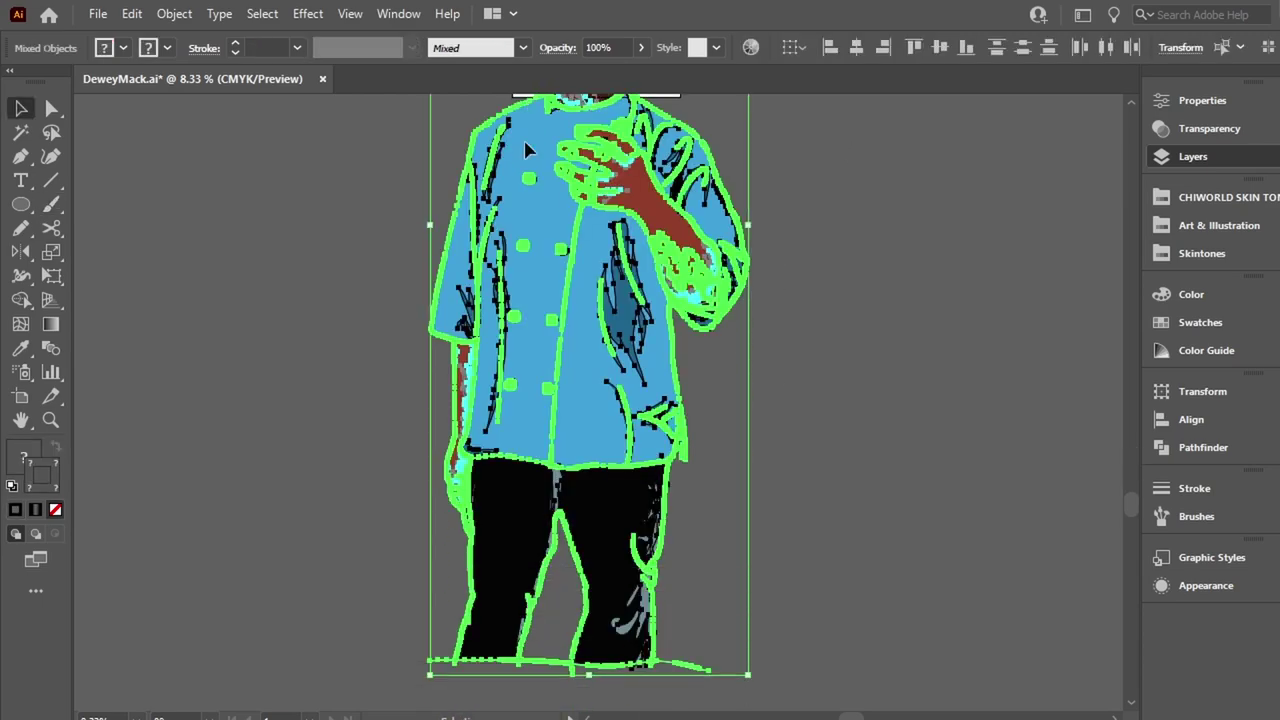
scroll(527, 150, "down", 5)
left_click_drag(429, 406, 528, 130)
scroll(750, 665, "up", 5)
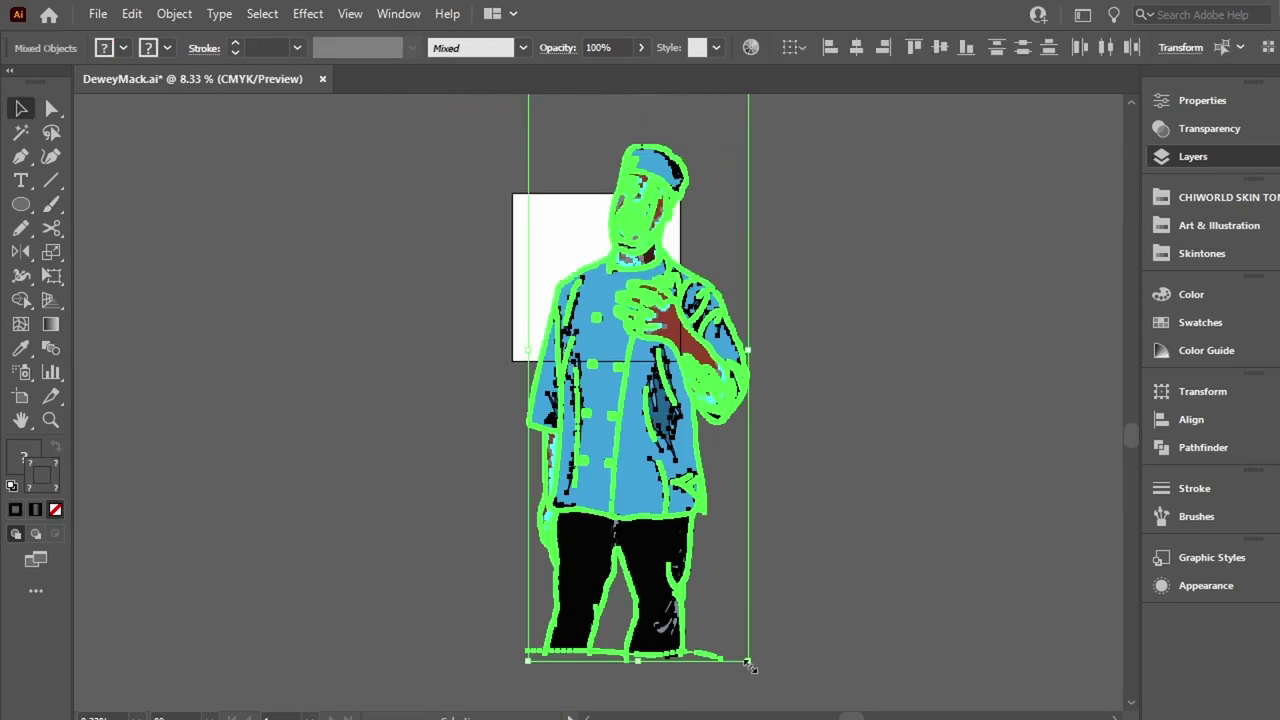
left_click_drag(750, 665, 641, 418)
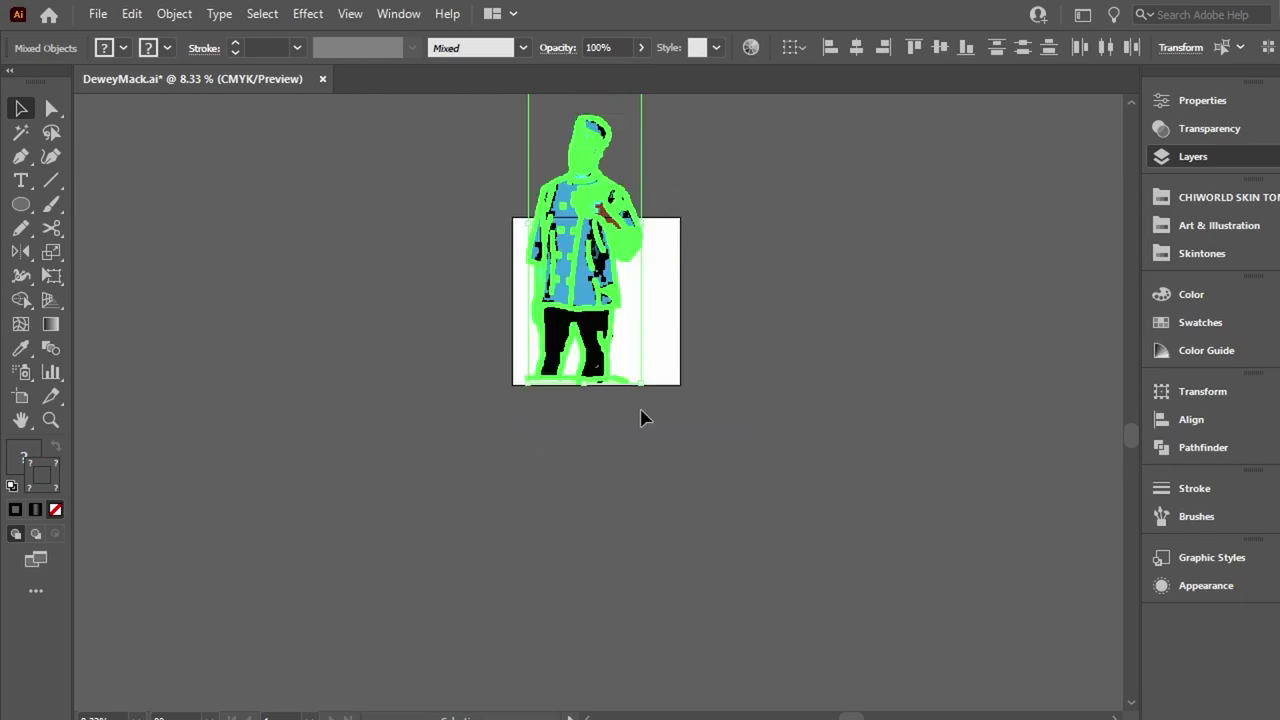
key("ctrl+equal")
key("ctrl+equal")
key("ctrl+equal")
key("ctrl+equal")
scroll(646, 423, "up", 4)
scroll(522, 585, "up", 5)
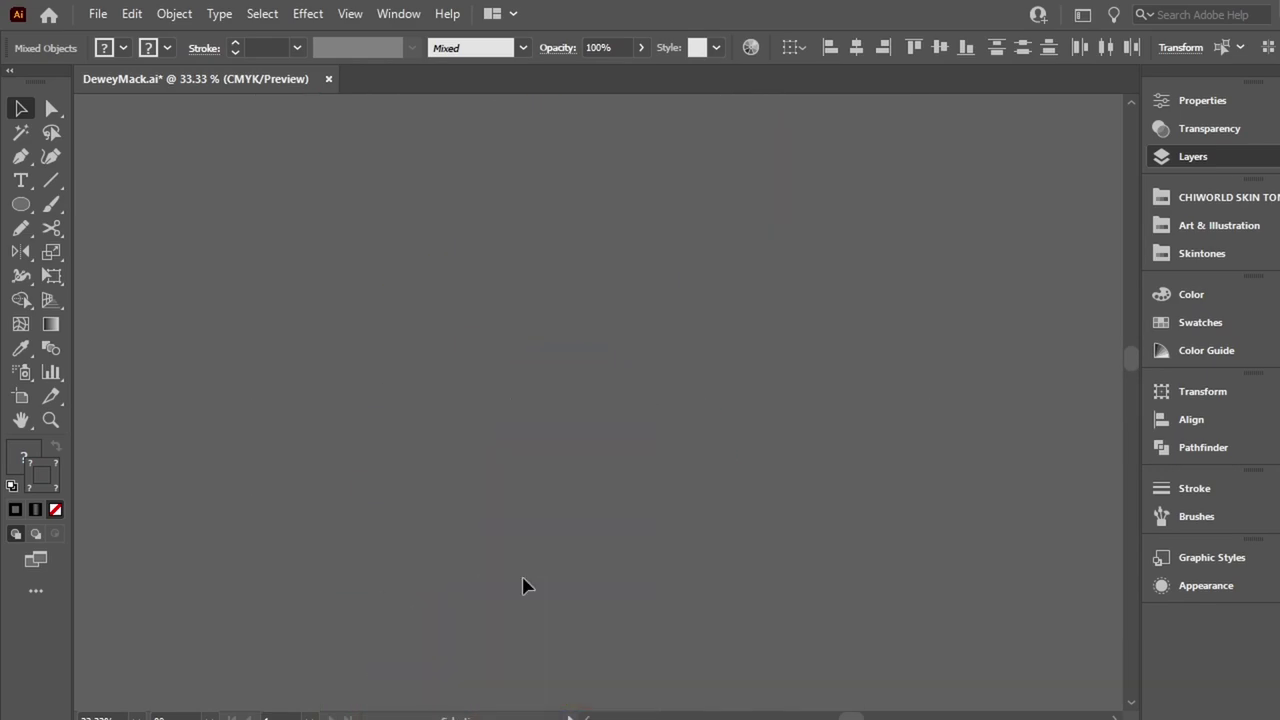
scroll(522, 585, "down", 8)
left_click_drag(407, 390, 605, 411)
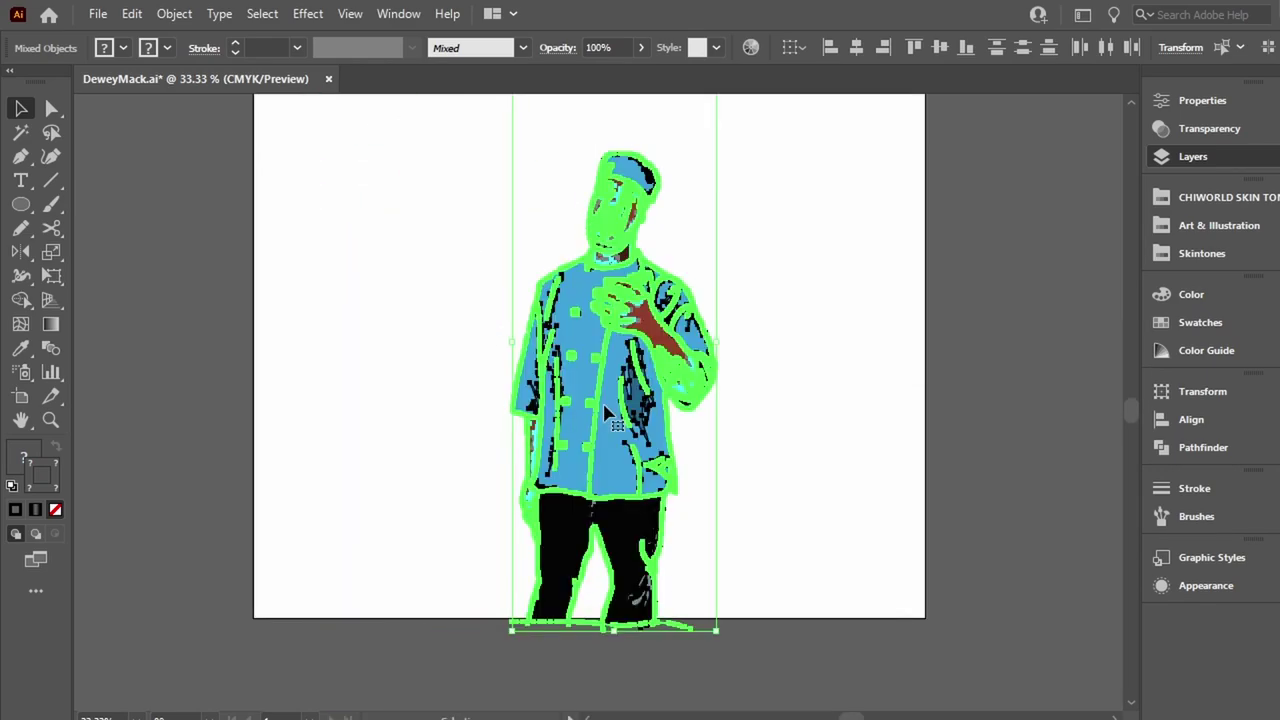
scroll(605, 411, "up", 2)
mouse_move(506, 246)
left_mouse_down()
mouse_move(343, 114)
mouse_move(220, 130)
mouse_move(160, 114)
left_mouse_up()
left_click(214, 308)
Select all the artwork and remove it, leaving the artboard blank.
scroll(1087, 538, "down", 5)
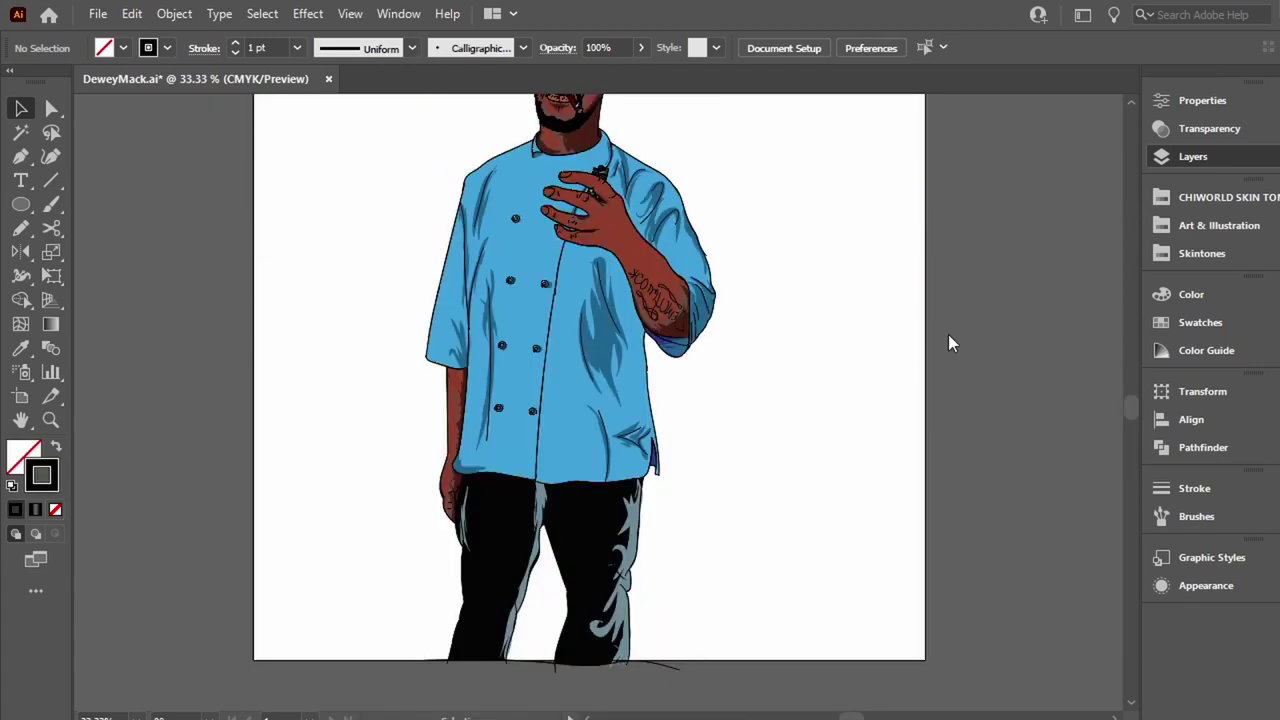
scroll(871, 423, "up", 3)
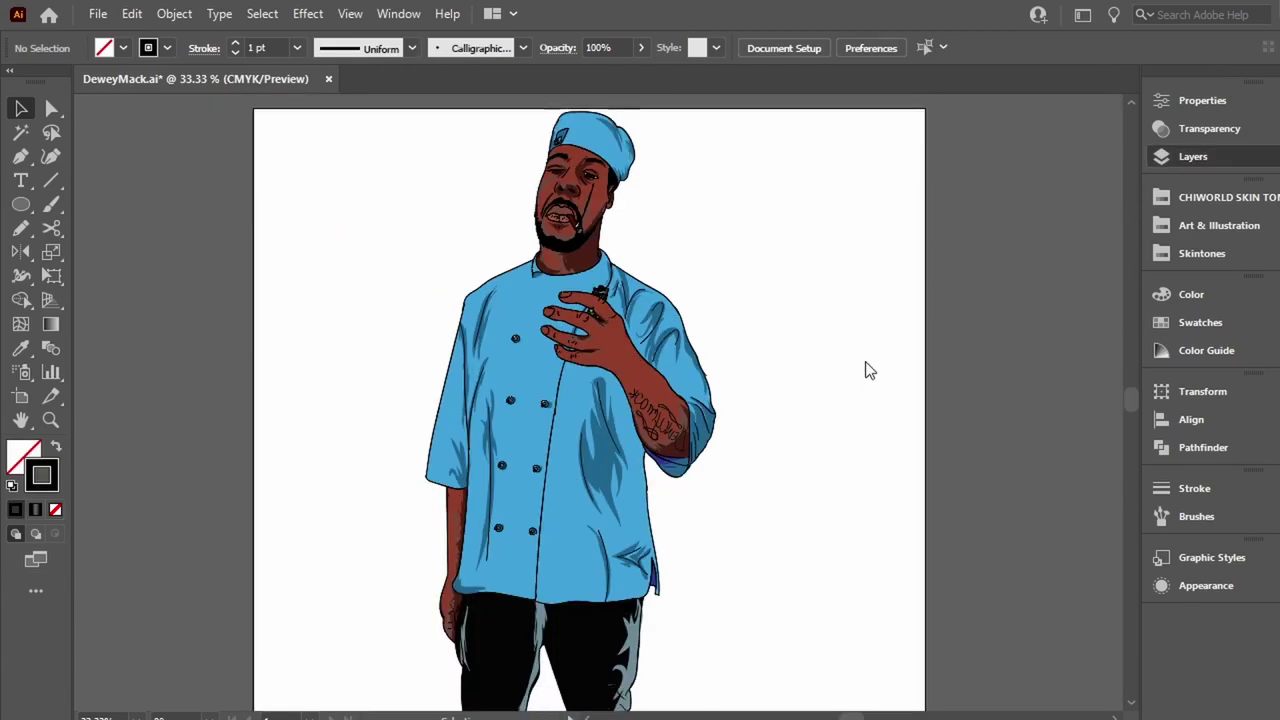
key("ctrl+a")
key("Delete")
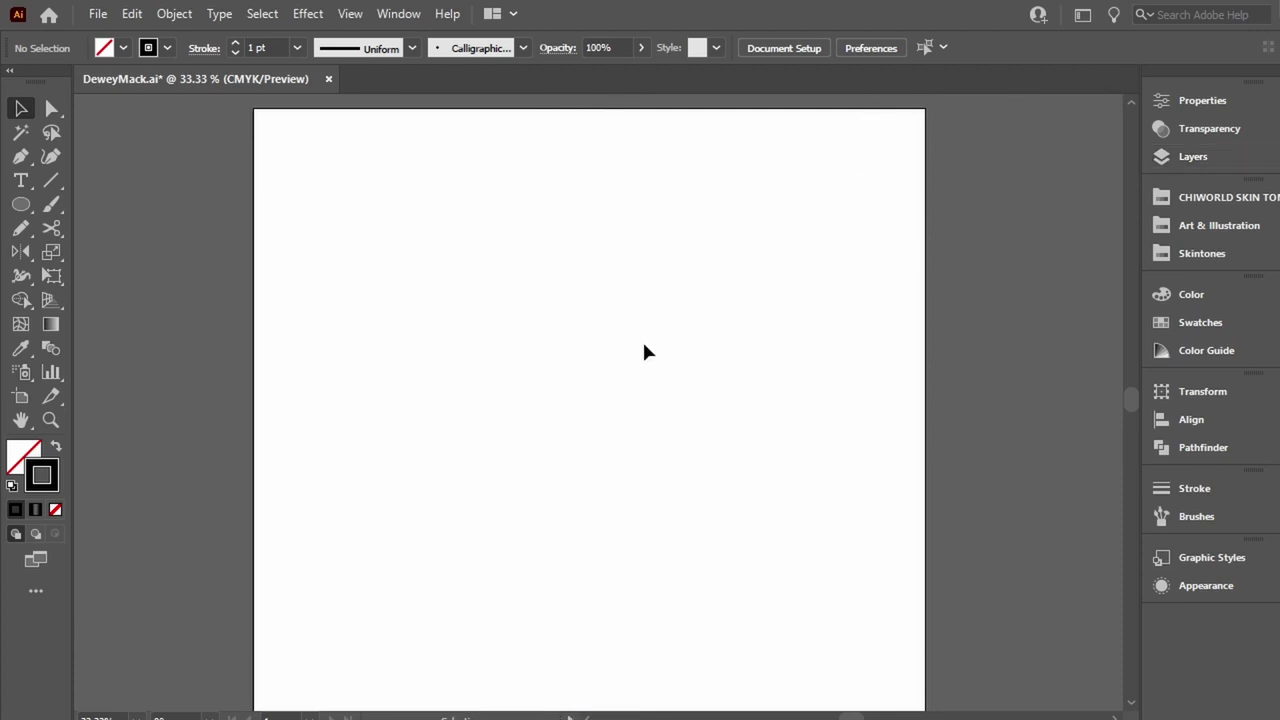
Test a purple linear gradient on a large artboard-wide ellipse, then undo and delete it.
left_click(21, 205)
left_click_drag(253, 108, 925, 712)
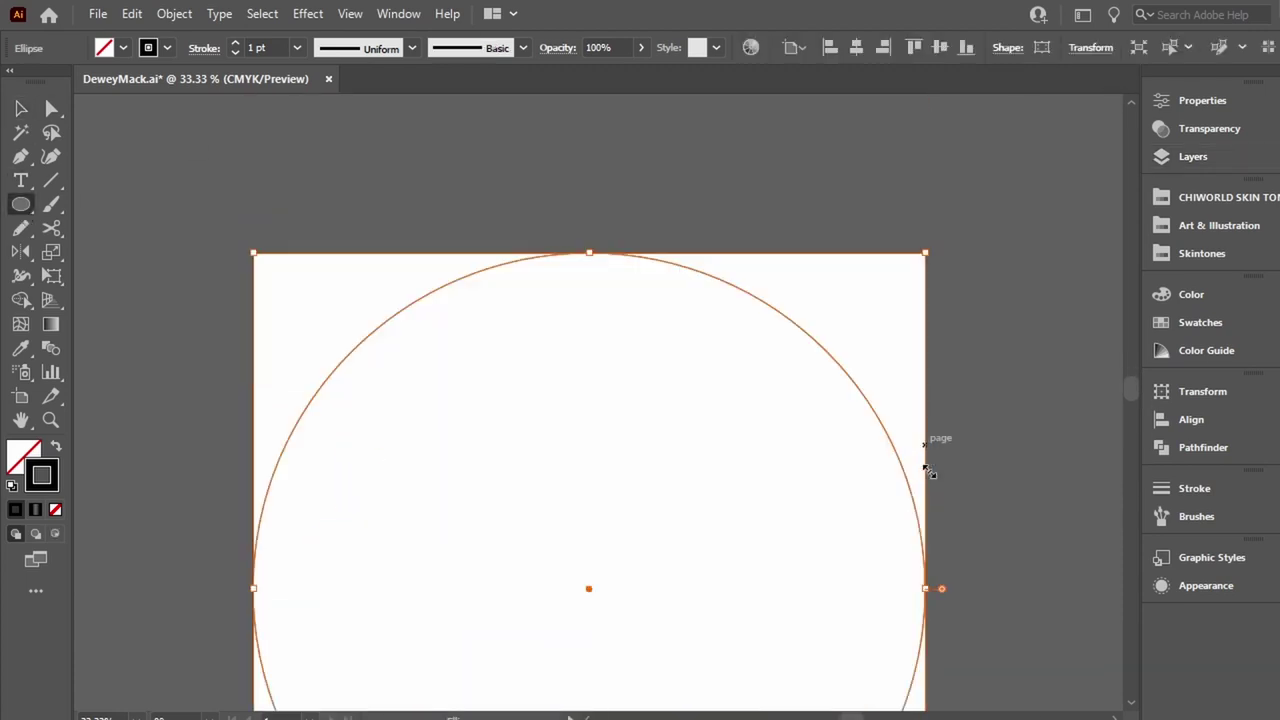
left_click(1191, 294)
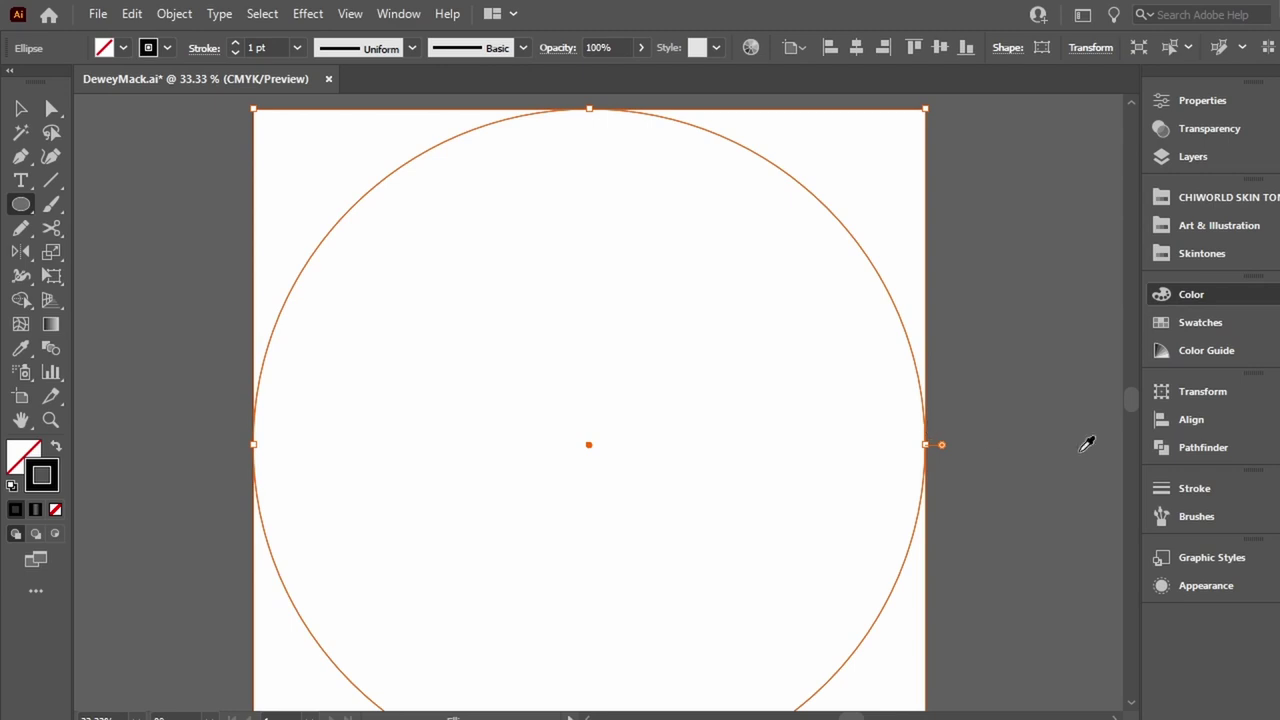
key("x")
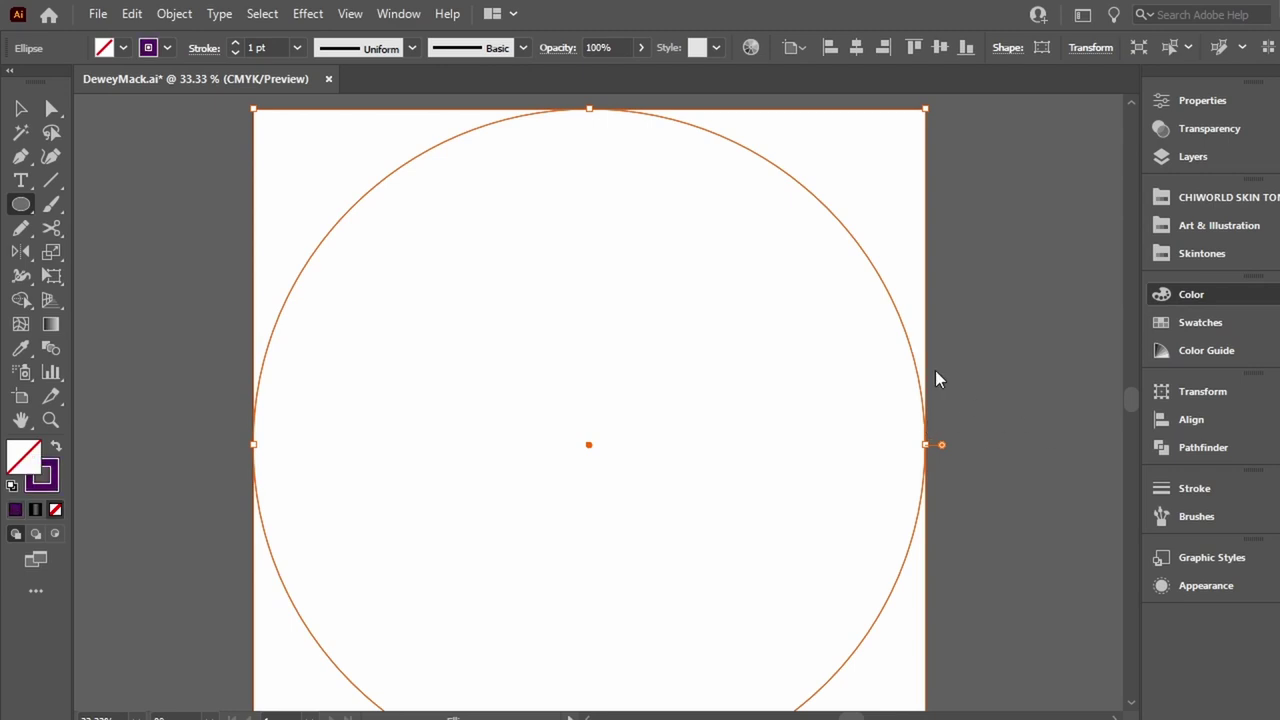
key("comma")
key("g")
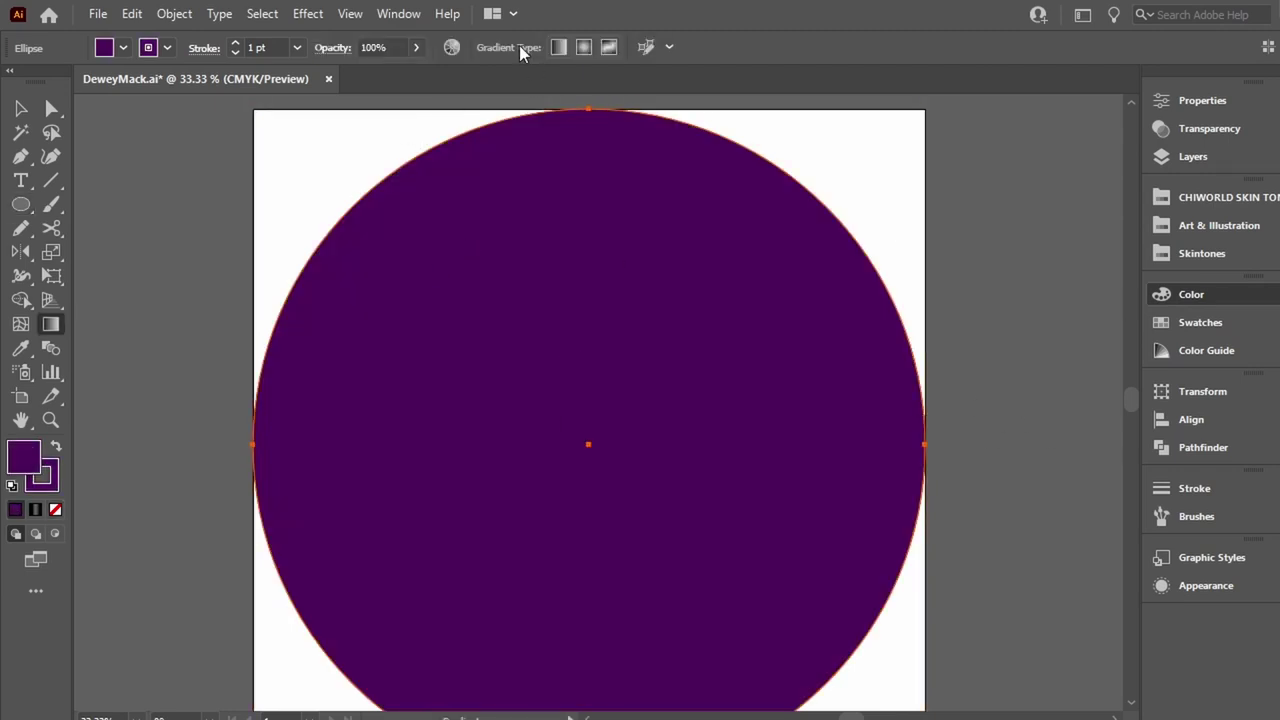
left_click(560, 48)
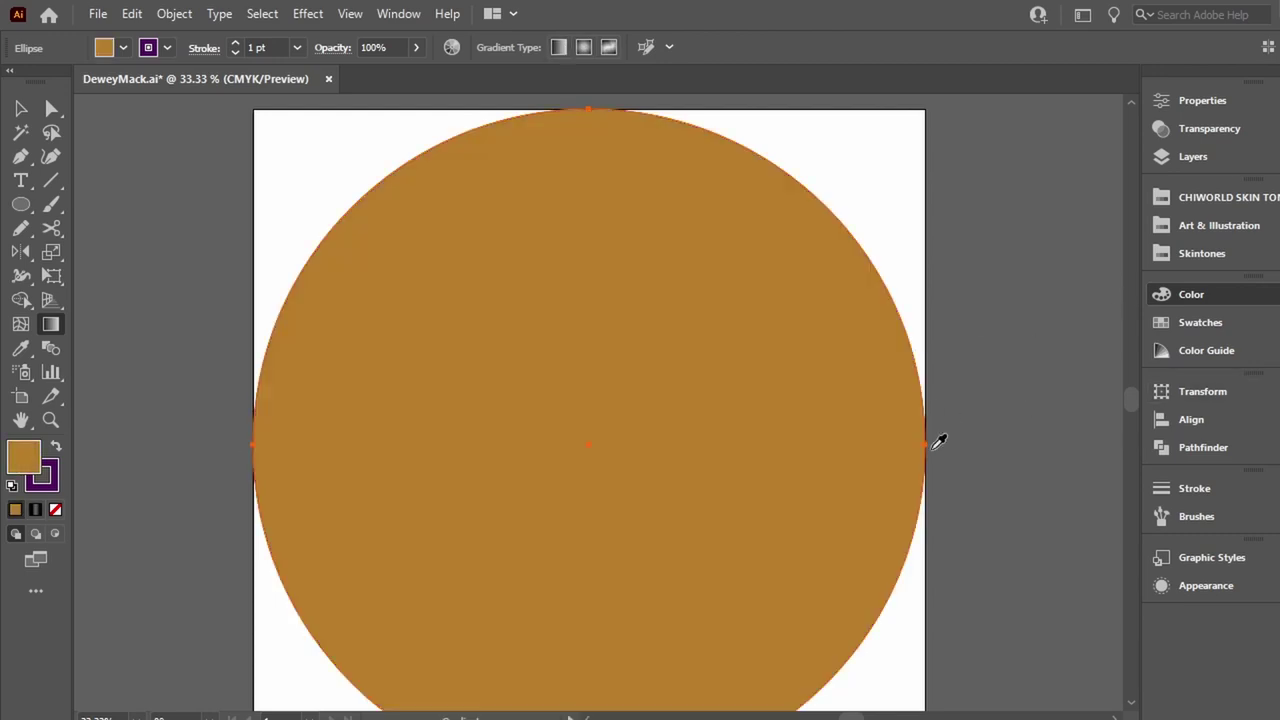
key("ctrl+z")
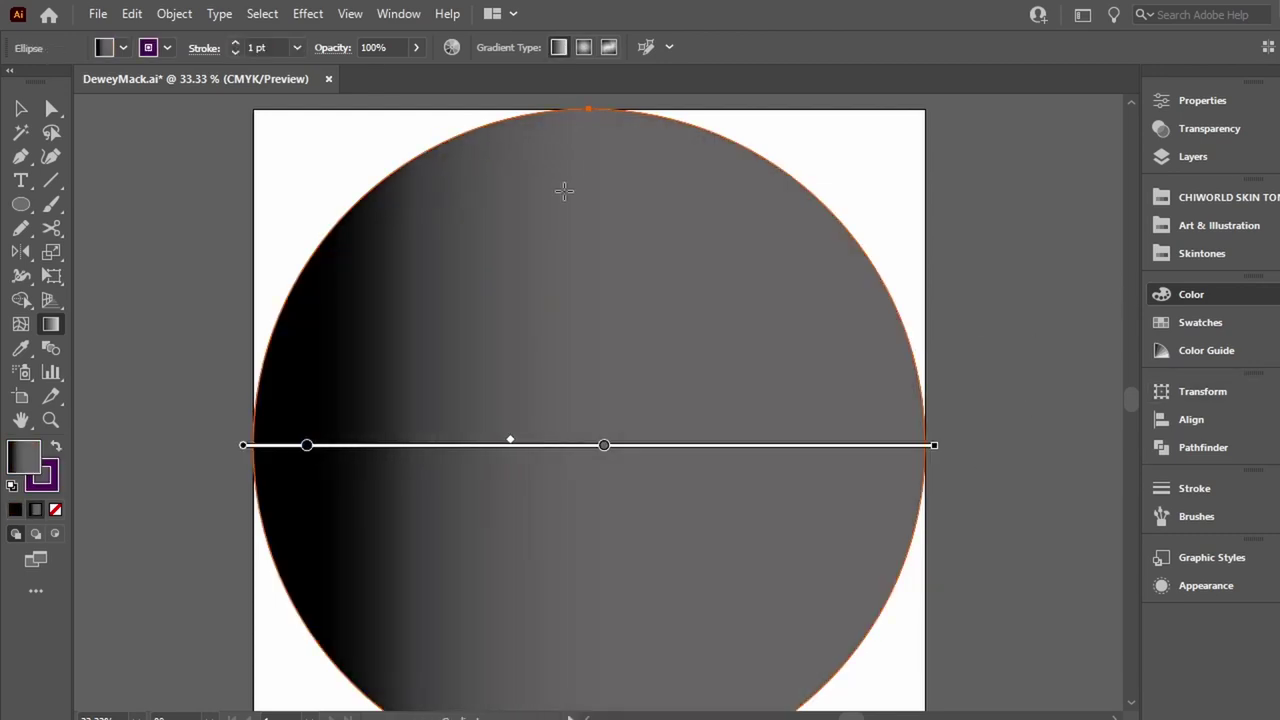
key("Delete")
Draw a black-grey-black gradient rectangle covering the whole artboard as the background.
key("l")
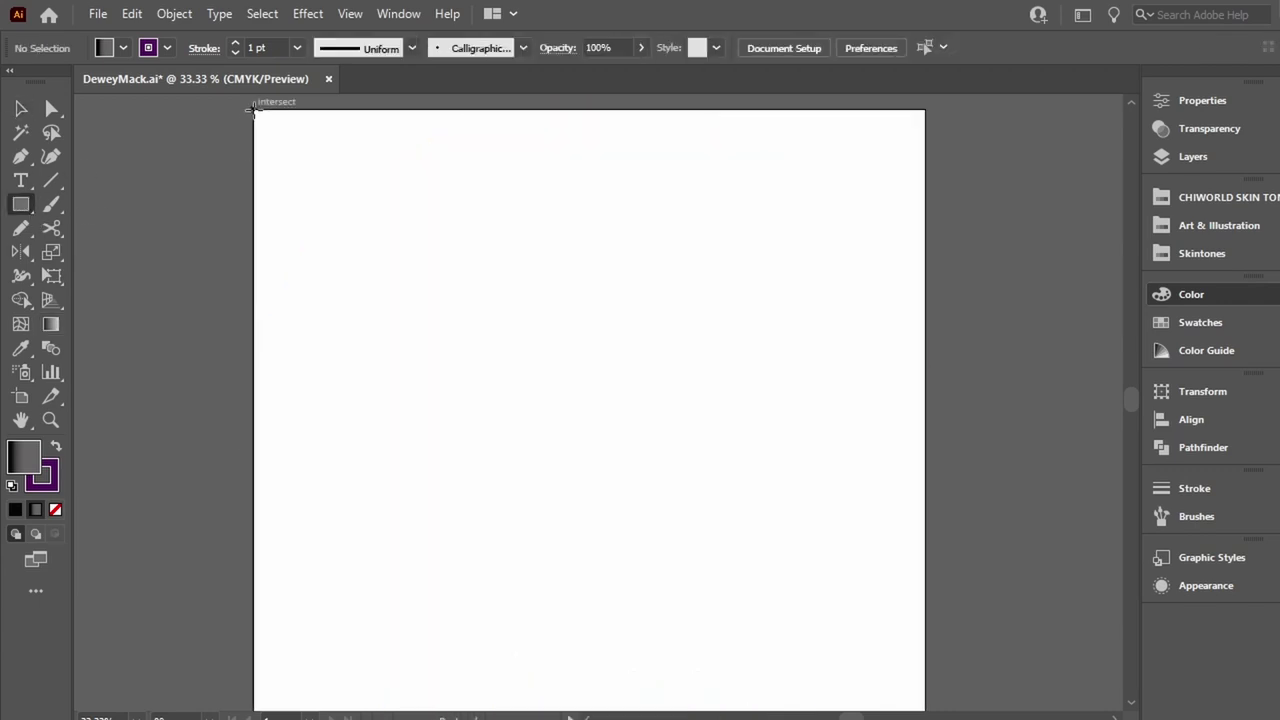
key("ctrl+z")
left_click(34, 513)
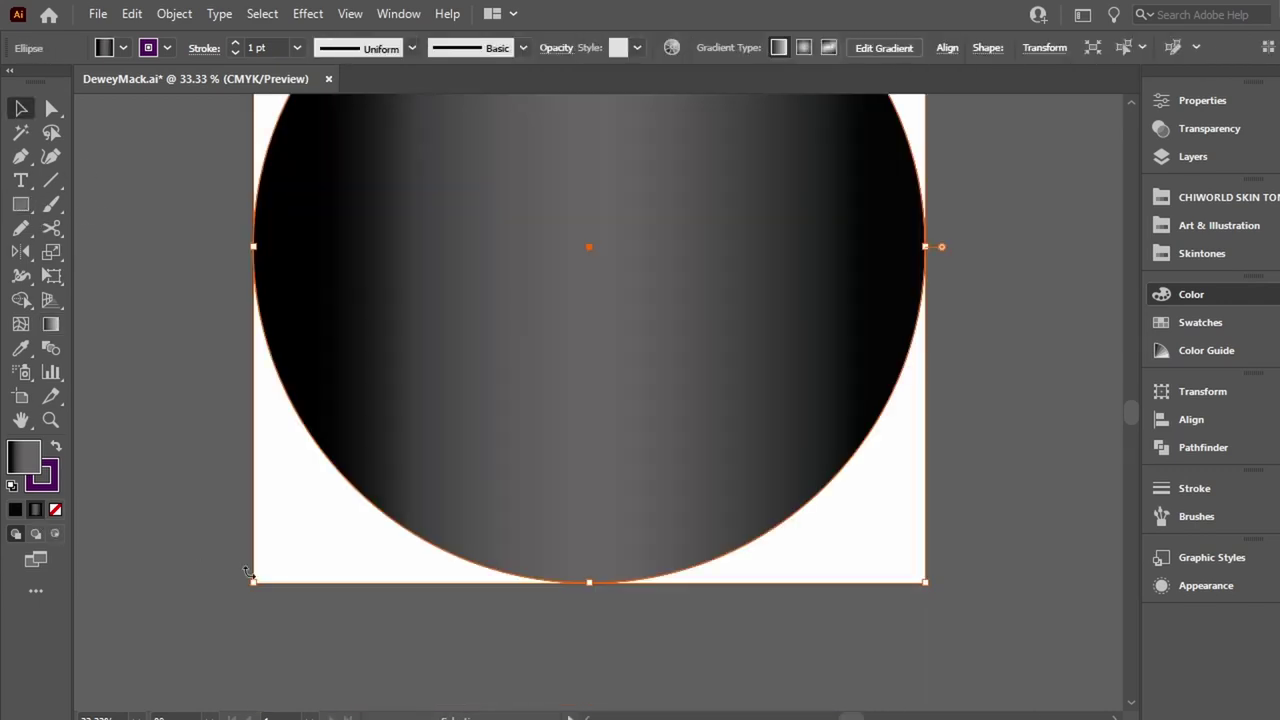
key("Delete")
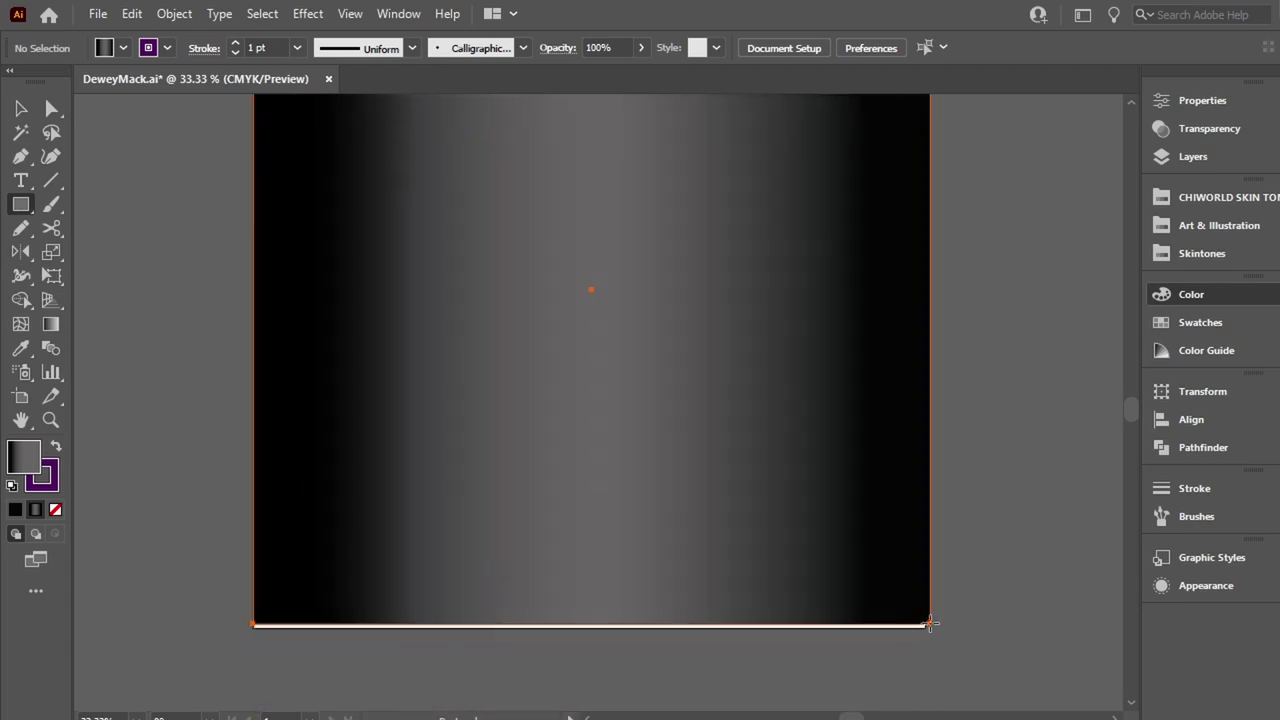
left_click_drag(252, 104, 926, 712)
key("v")
left_click(986, 531)
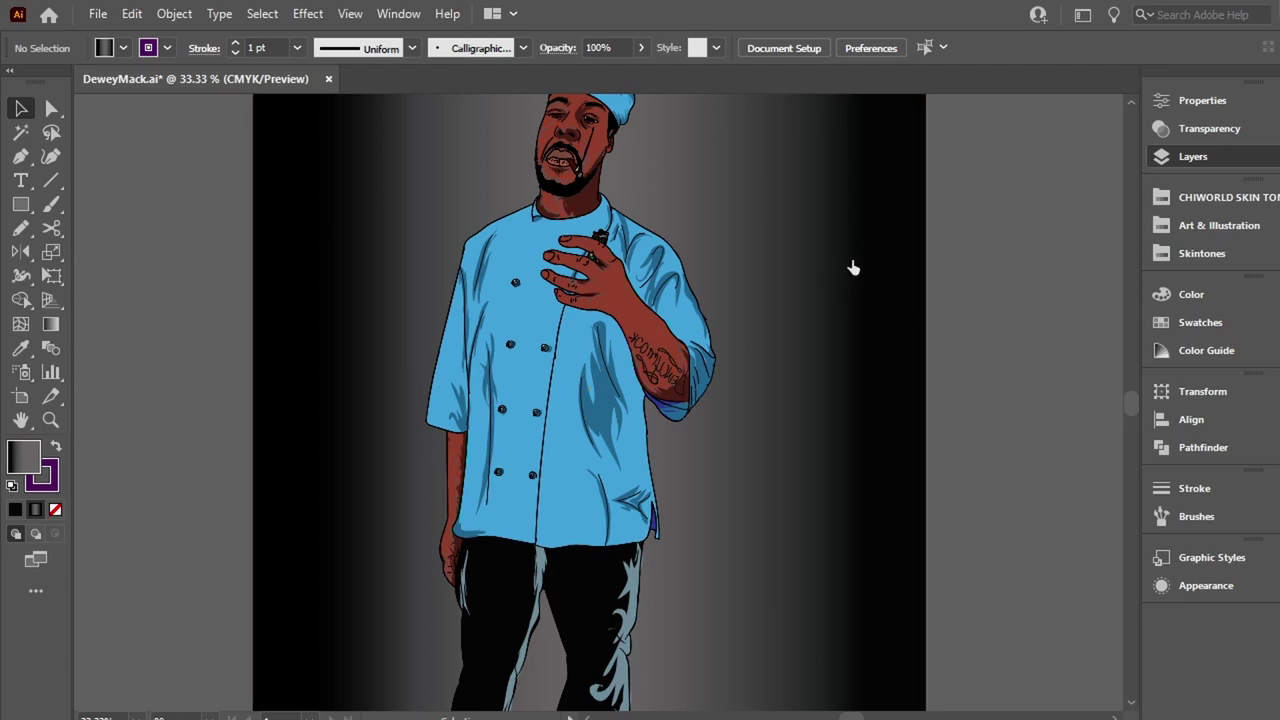
Delete the grey highlight shape near the chin.
scroll(651, 163, "up", 3)
scroll(651, 163, "up", 4)
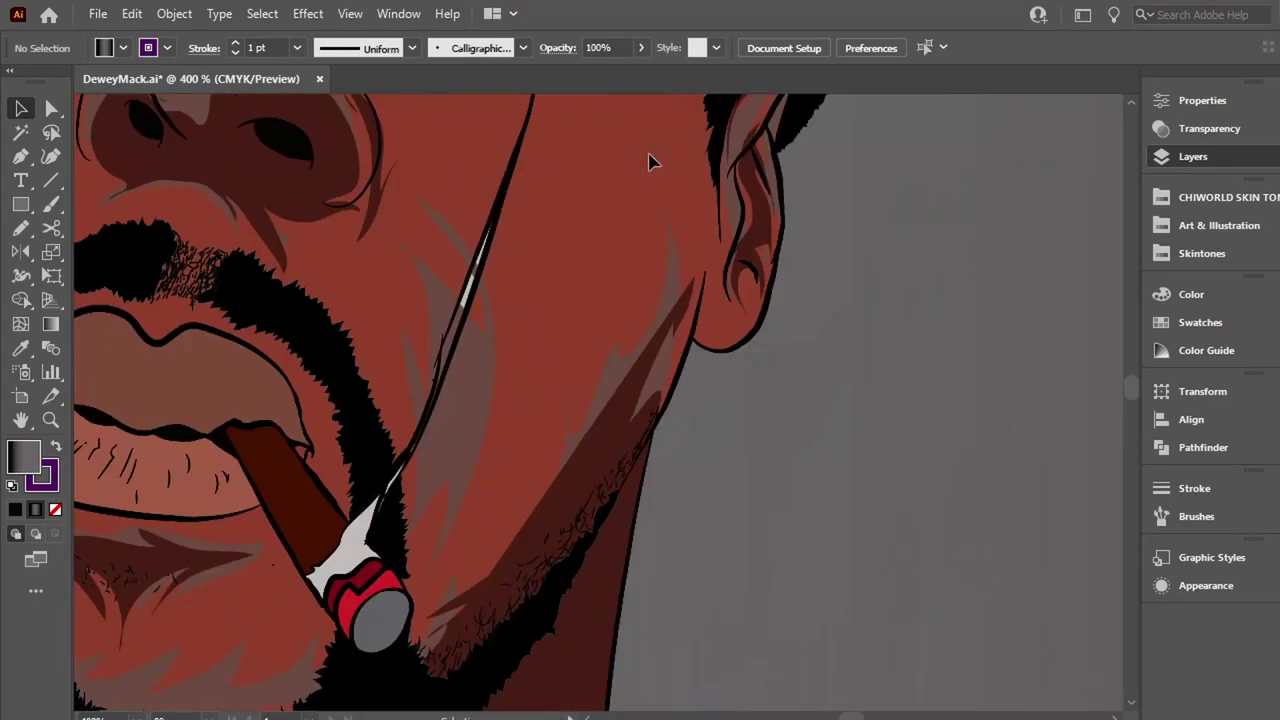
left_click(455, 345)
key("b")
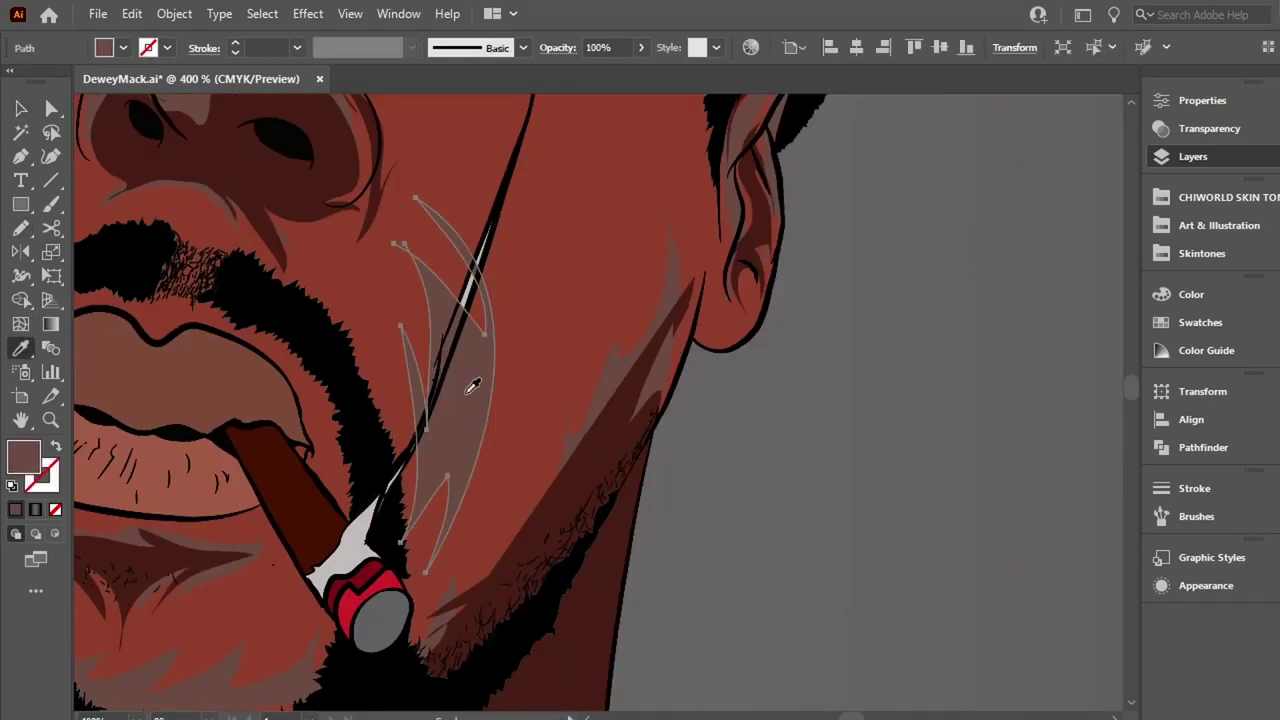
key("Delete")
Paint thin Paintbrush highlight strokes along the chin and beside the ear.
mouse_move(410, 433)
left_mouse_down()
mouse_move(429, 366)
mouse_move(420, 240)
mouse_move(466, 214)
mouse_move(450, 335)
mouse_move(414, 443)
left_mouse_up()
scroll(714, 337, "up", 5)
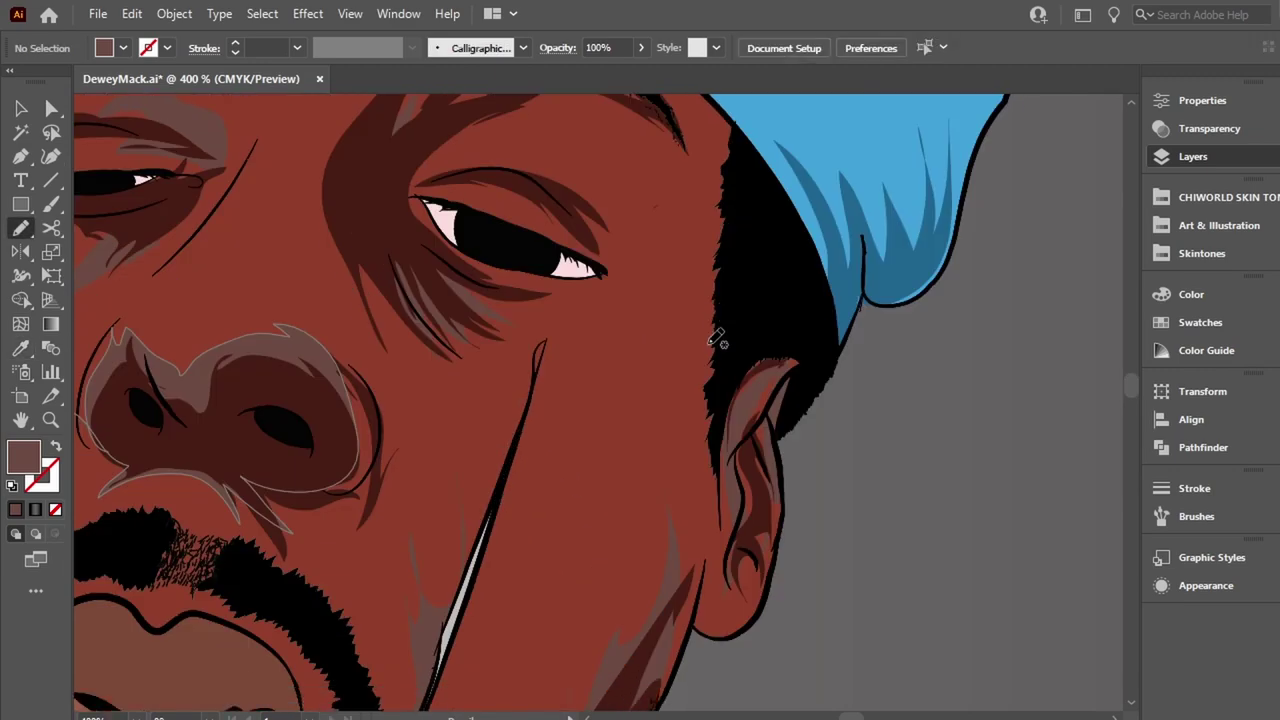
mouse_move(708, 538)
left_mouse_down()
mouse_move(733, 563)
mouse_move(714, 590)
left_mouse_up()
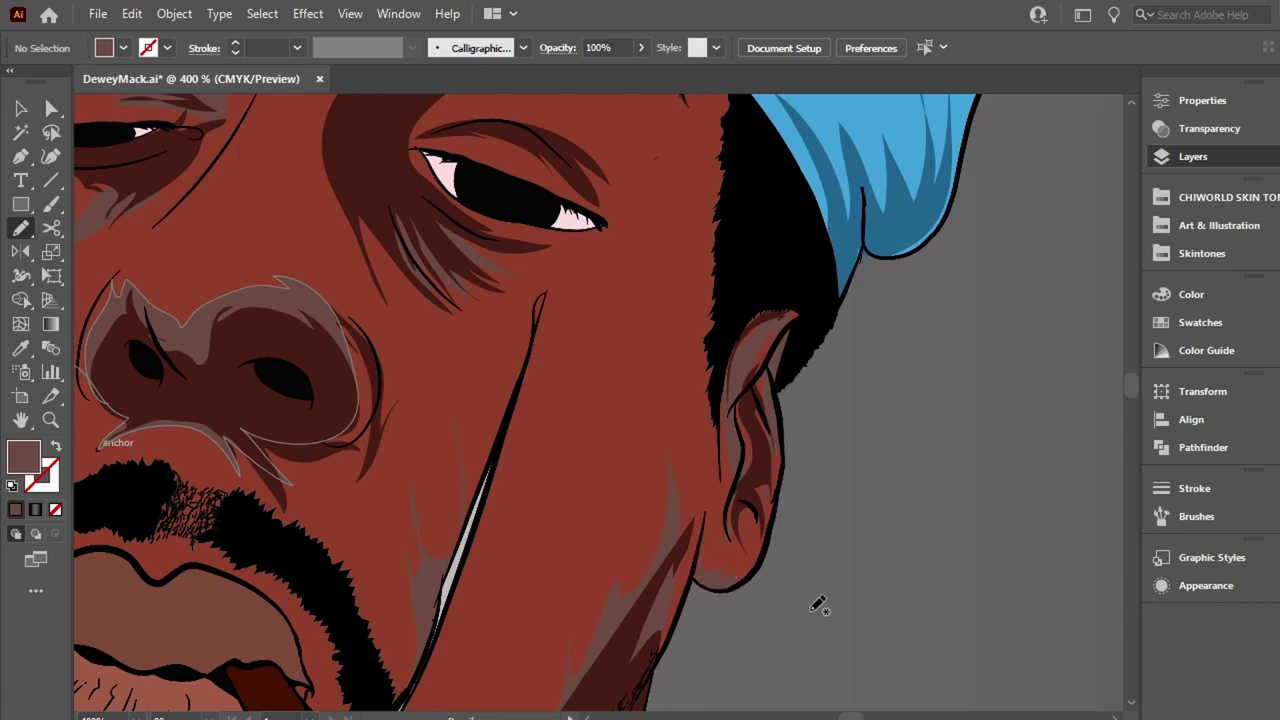
scroll(530, 612, "up", 5)
scroll(540, 607, "down", 5, "alt")
scroll(874, 271, "down", 5)
scroll(874, 271, "down", 2, "alt")
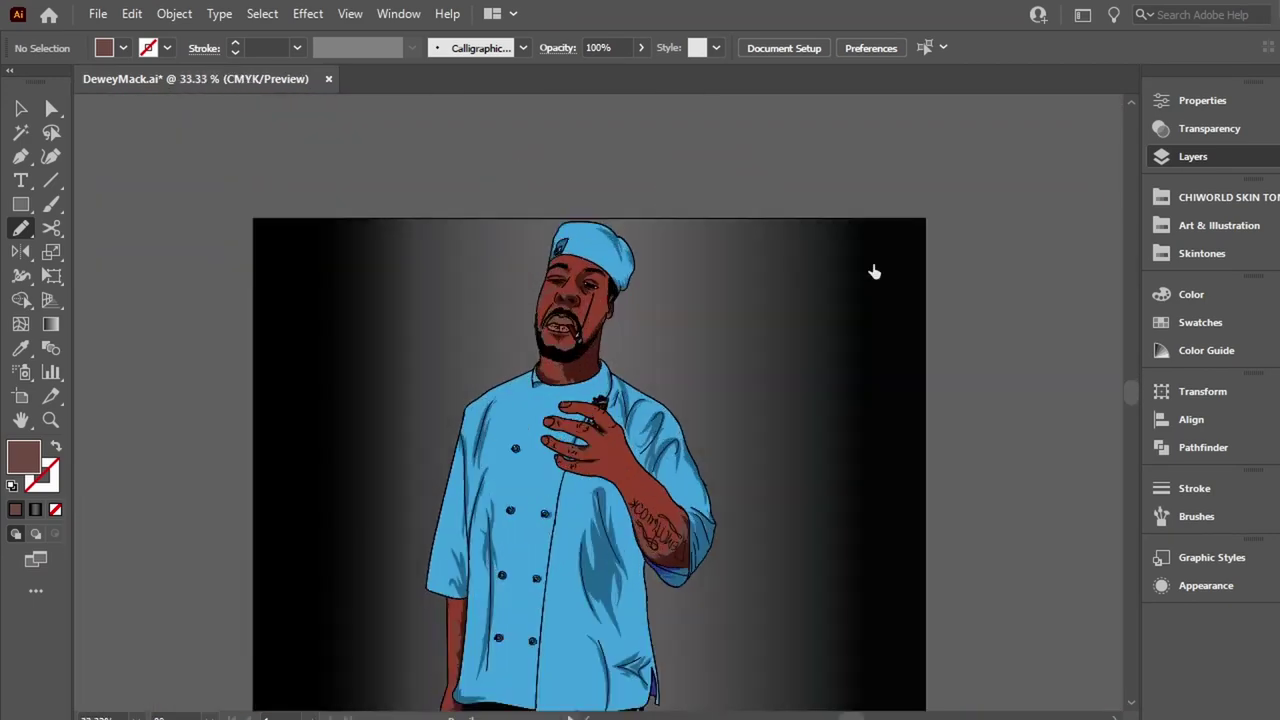
scroll(874, 271, "up", 1, "alt")
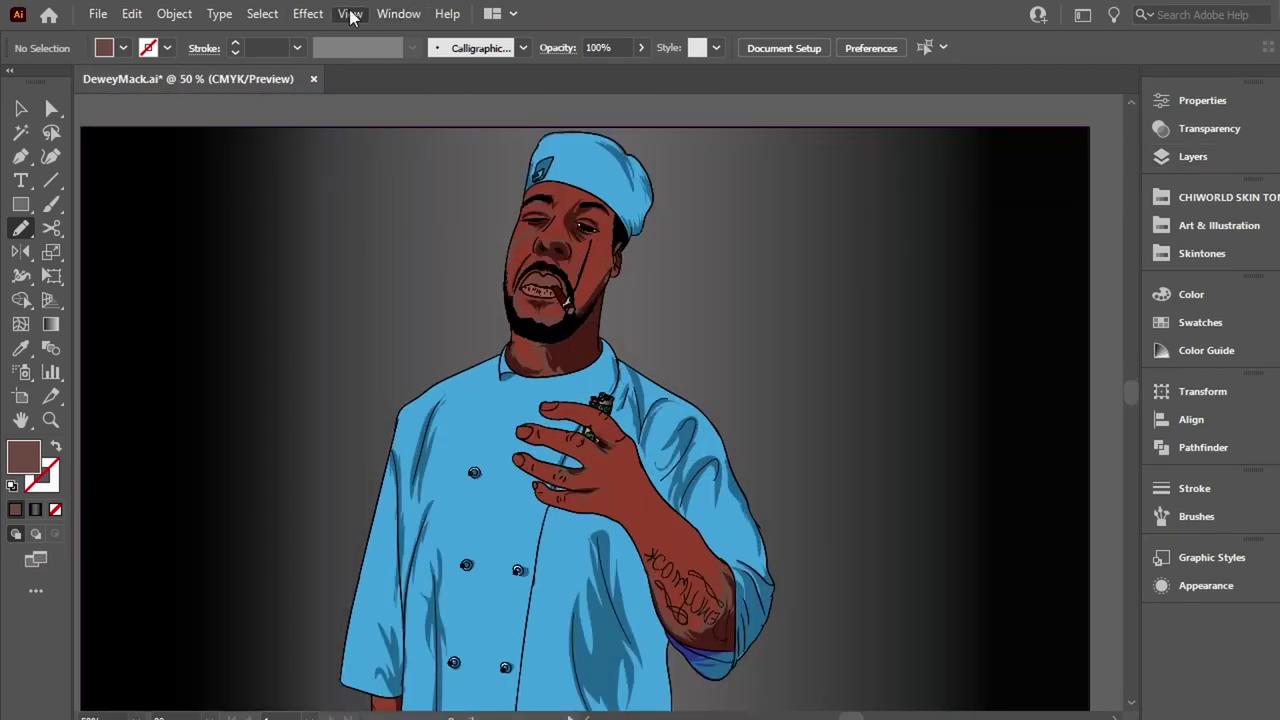
Save the chef illustration, remove the gradient background, and export a PNG copy.
key("v")
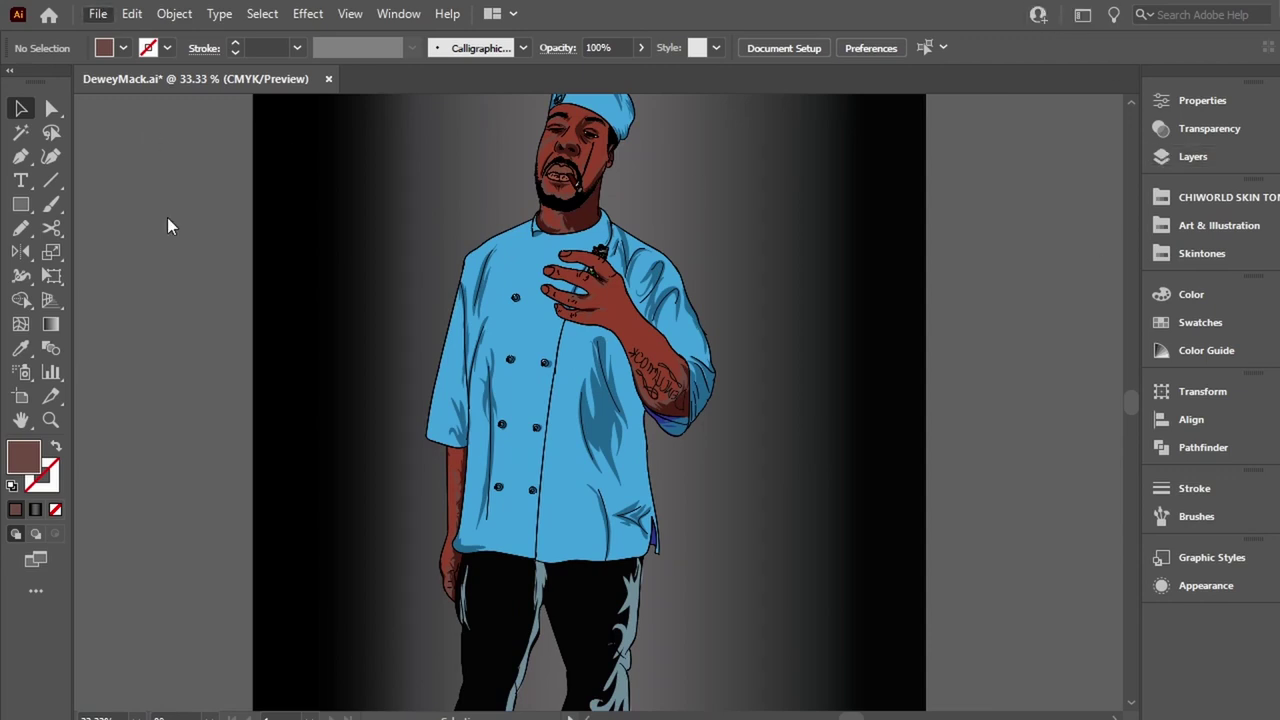
key("ctrl+s")
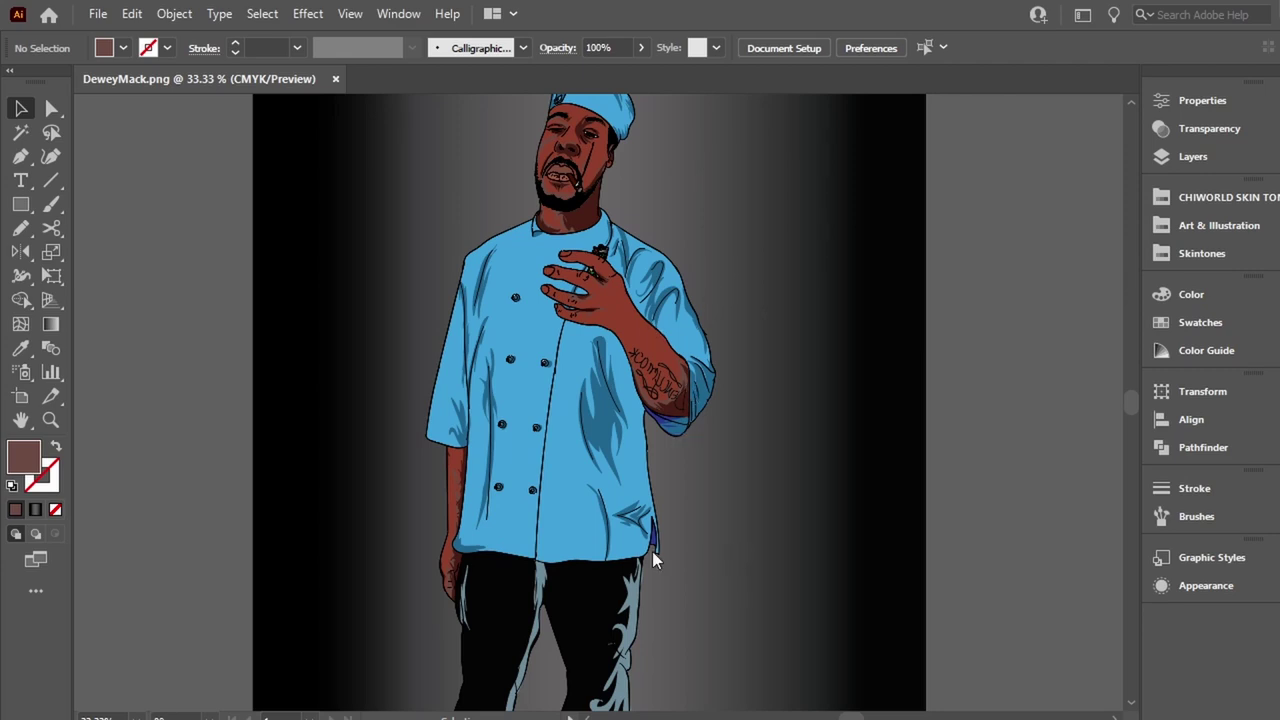
key("ctrl+z")
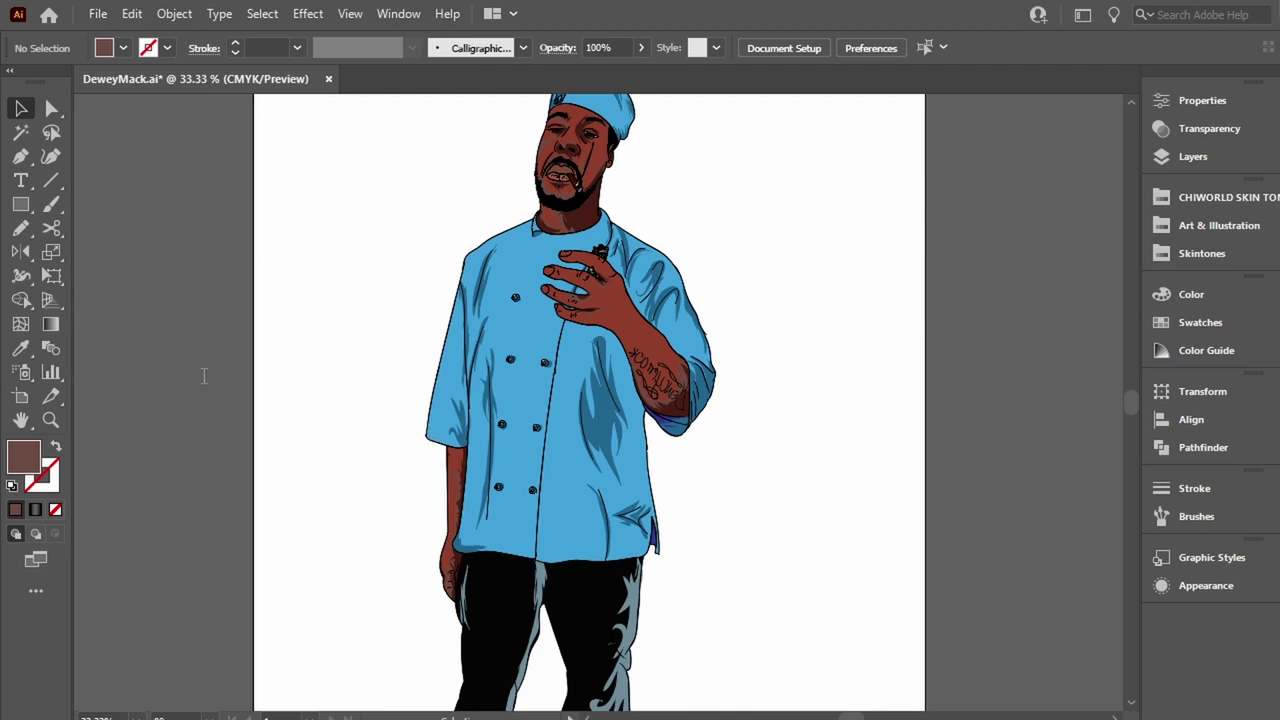
key("ctrl+Tab")
key("ctrl+Tab")
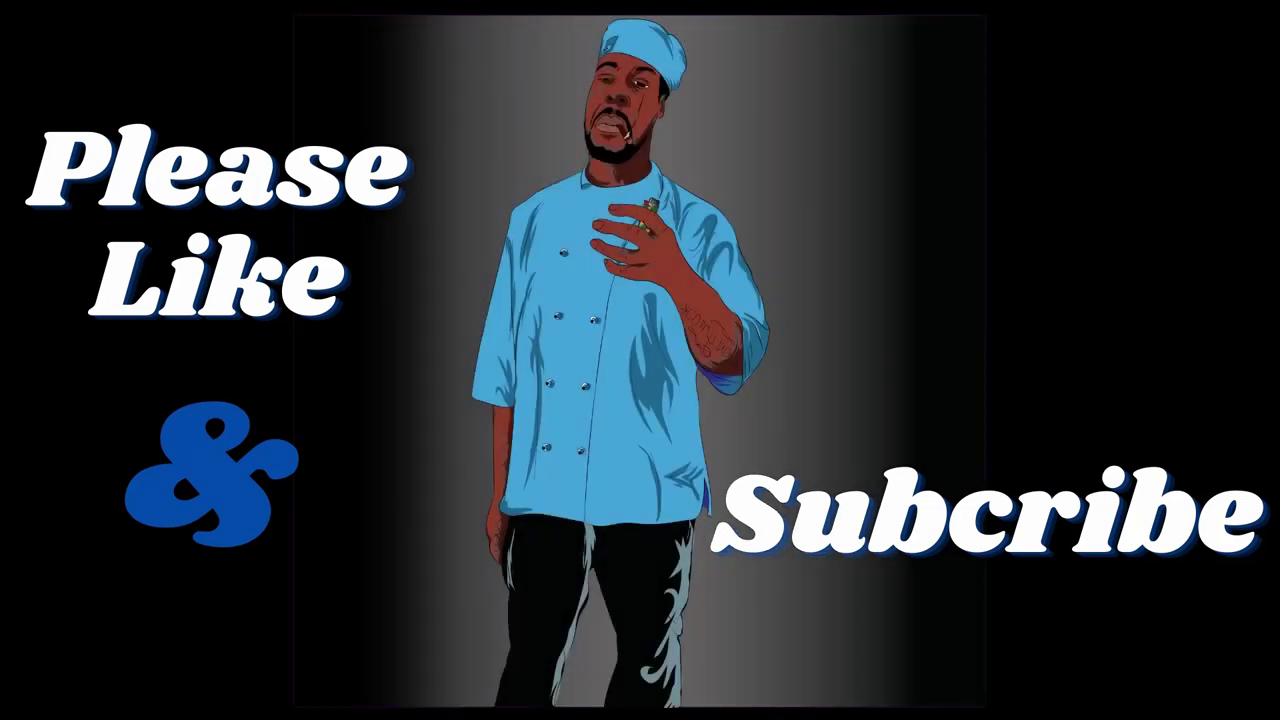